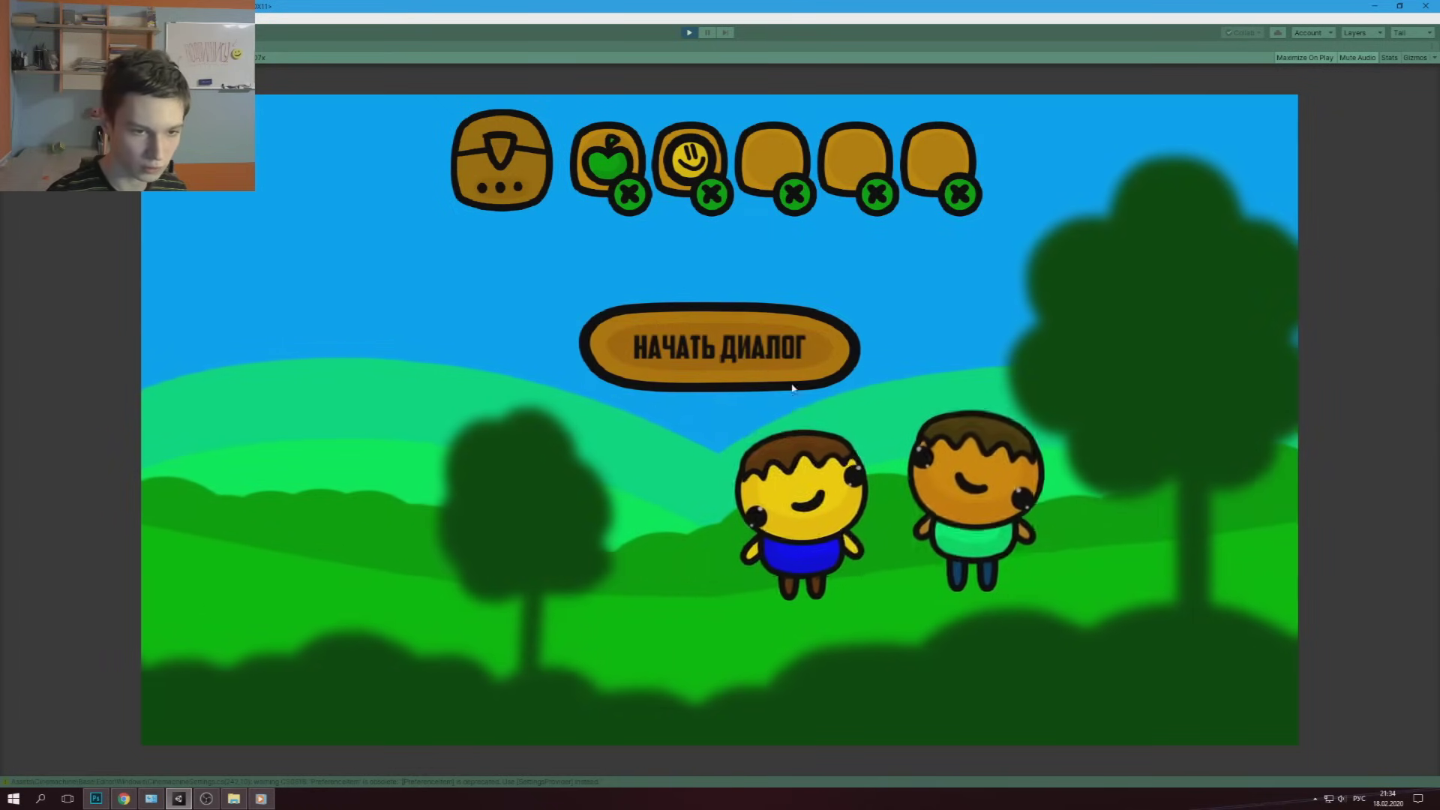
# Start the dialogue with the characters and click through its lines until the panel closes
pyautogui.click(736, 350)
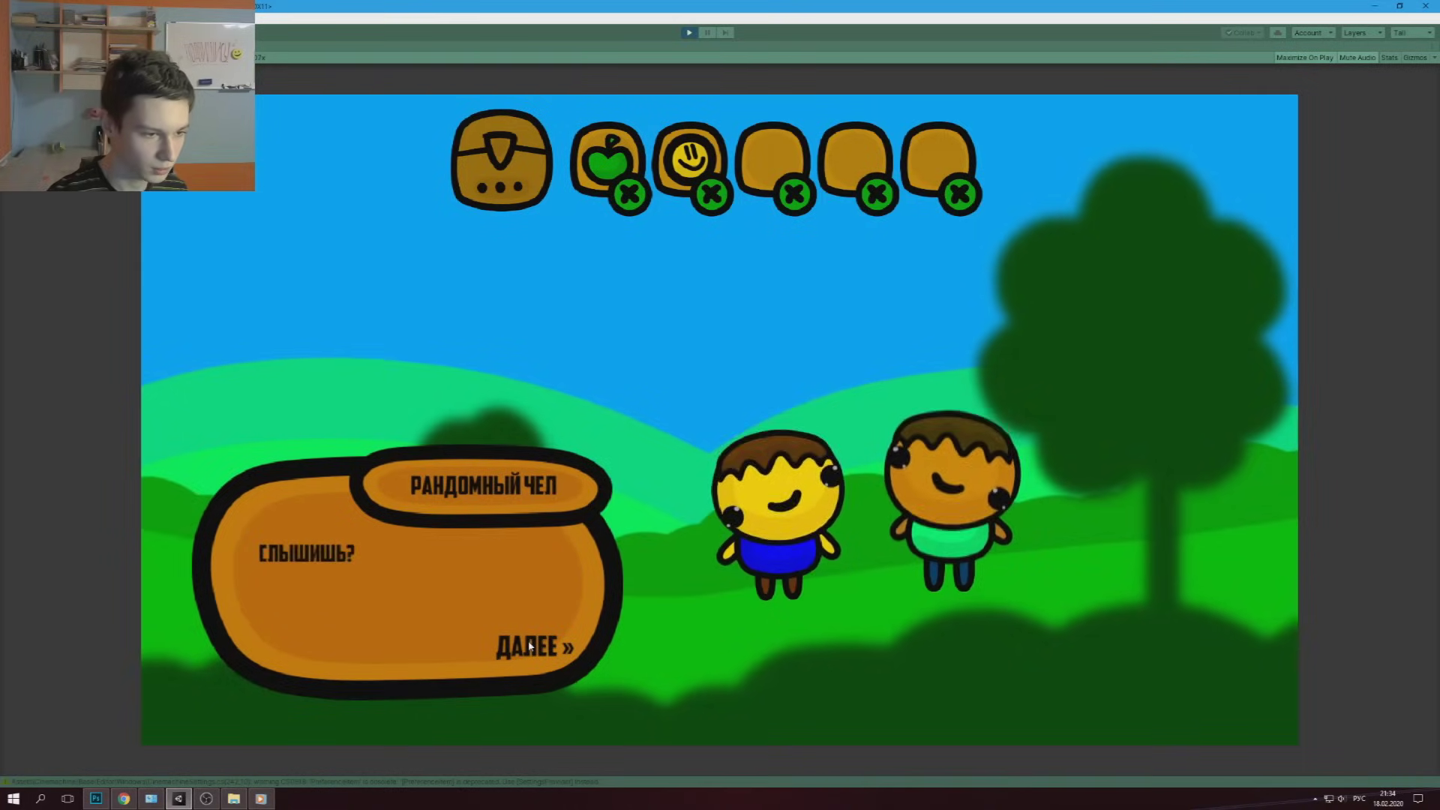
pyautogui.click(529, 645)
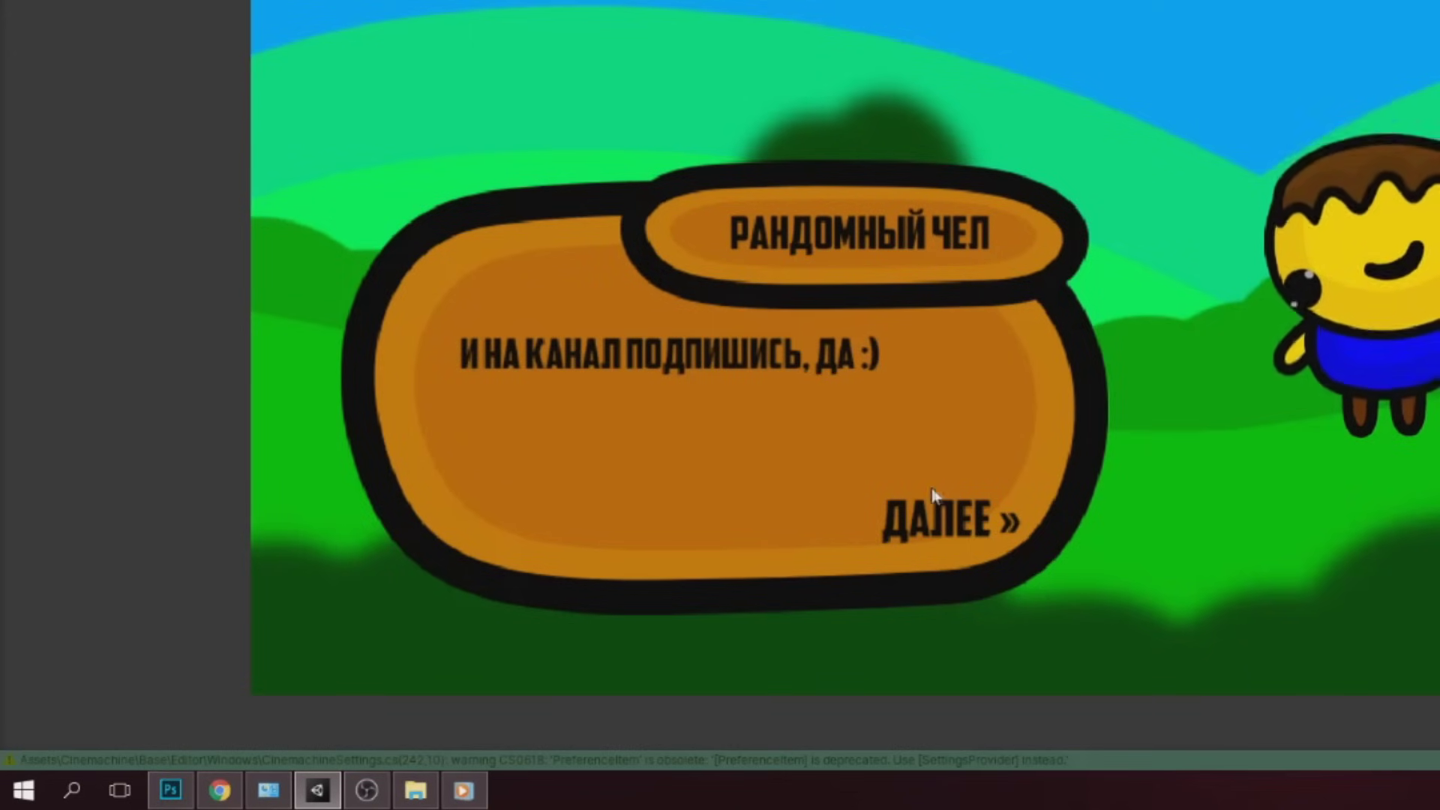
pyautogui.click(943, 495)
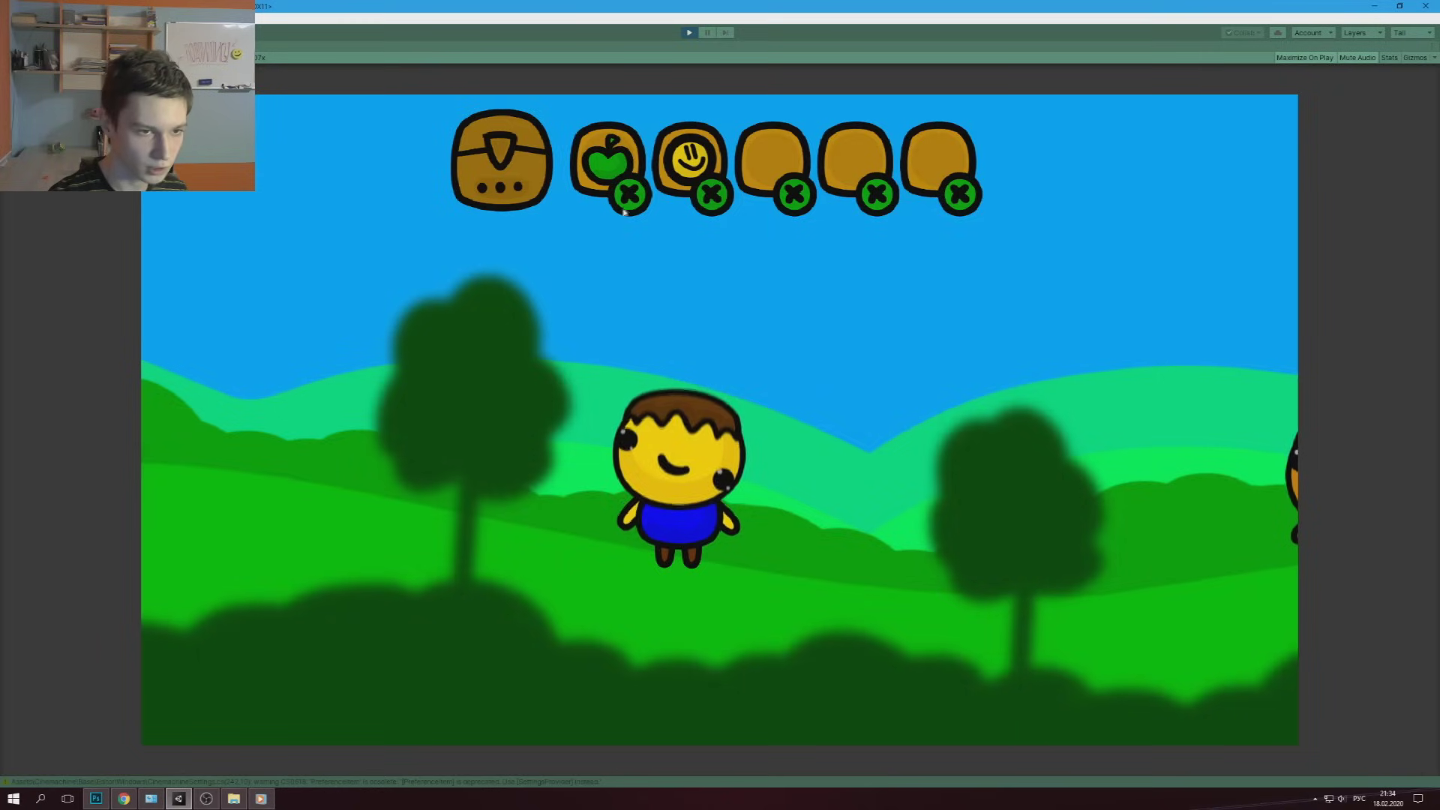
# Drop the apple and smiley items from the inventory, toggle the slots, and walk the character around
pyautogui.click(625, 210)
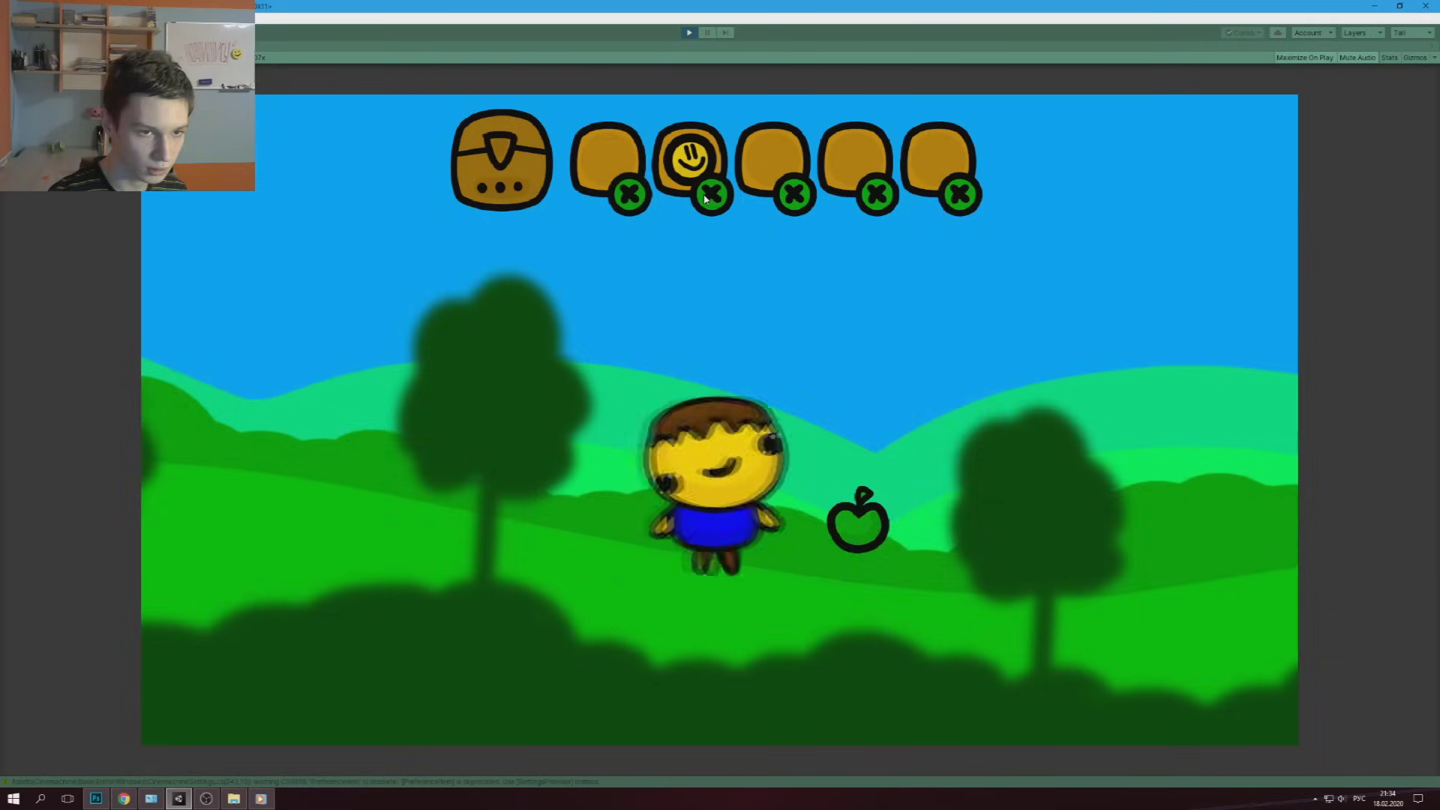
pyautogui.press('d')
pyautogui.press('a')
pyautogui.click(708, 195)
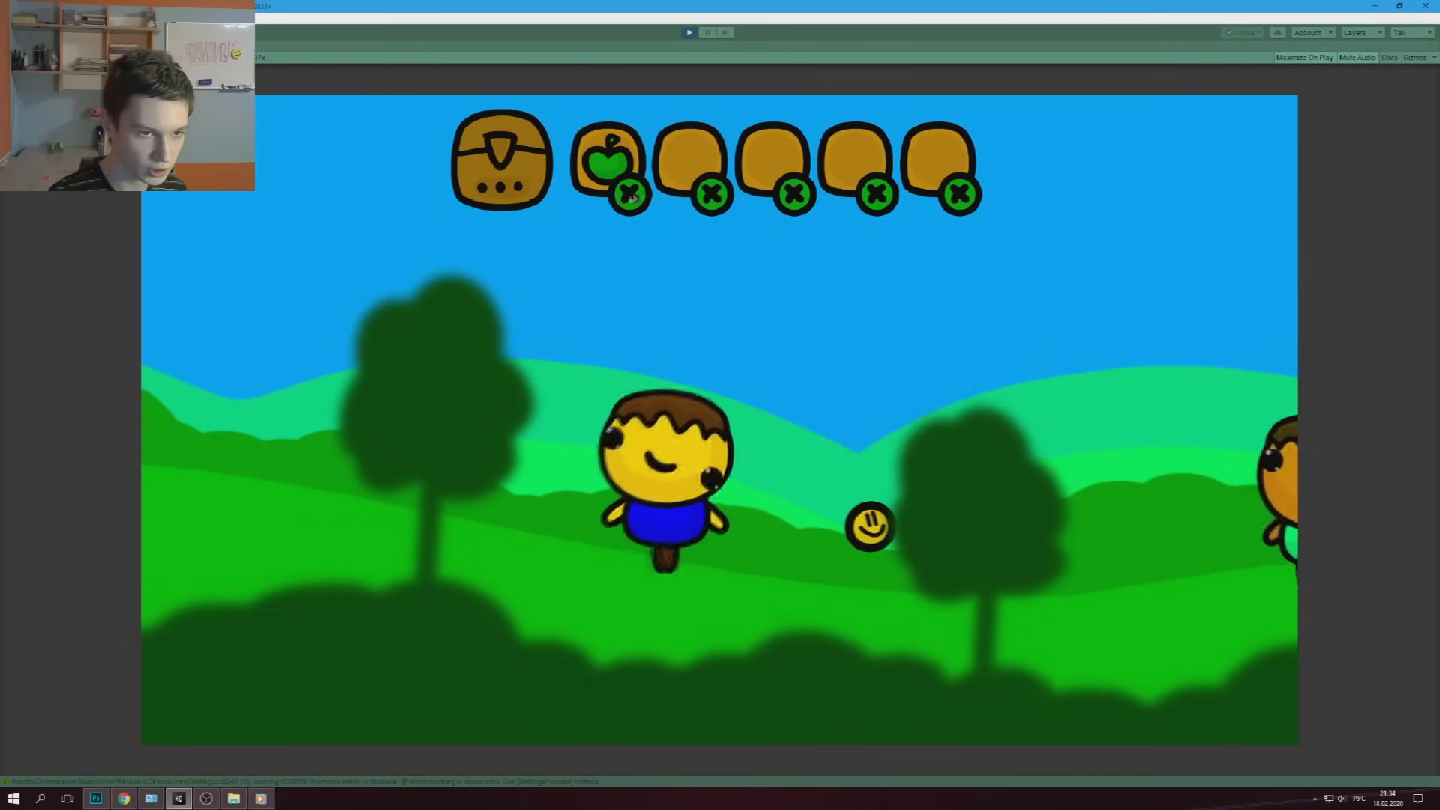
pyautogui.click(629, 195)
pyautogui.click(508, 186)
pyautogui.click(506, 183)
pyautogui.click(504, 181)
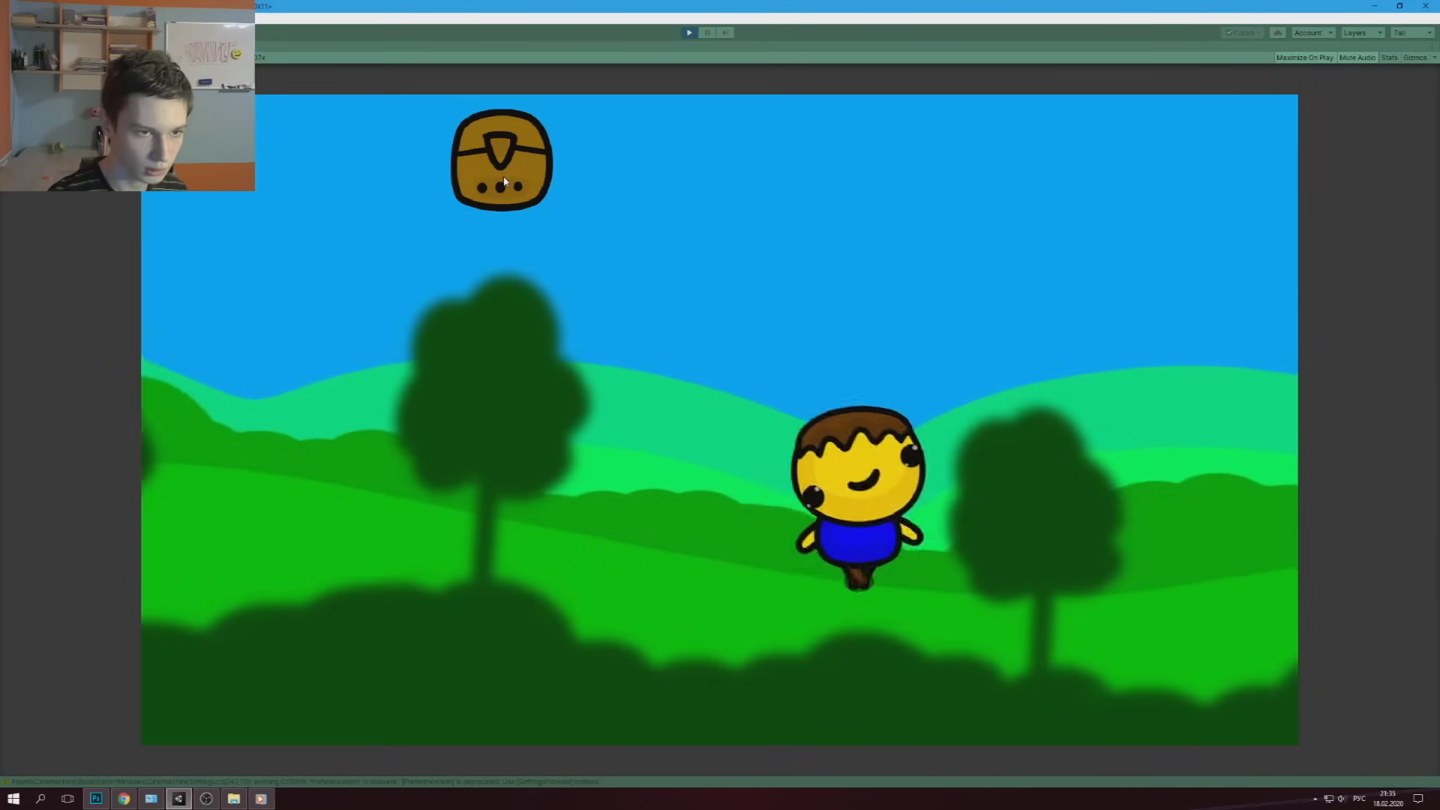
pyautogui.click(504, 181)
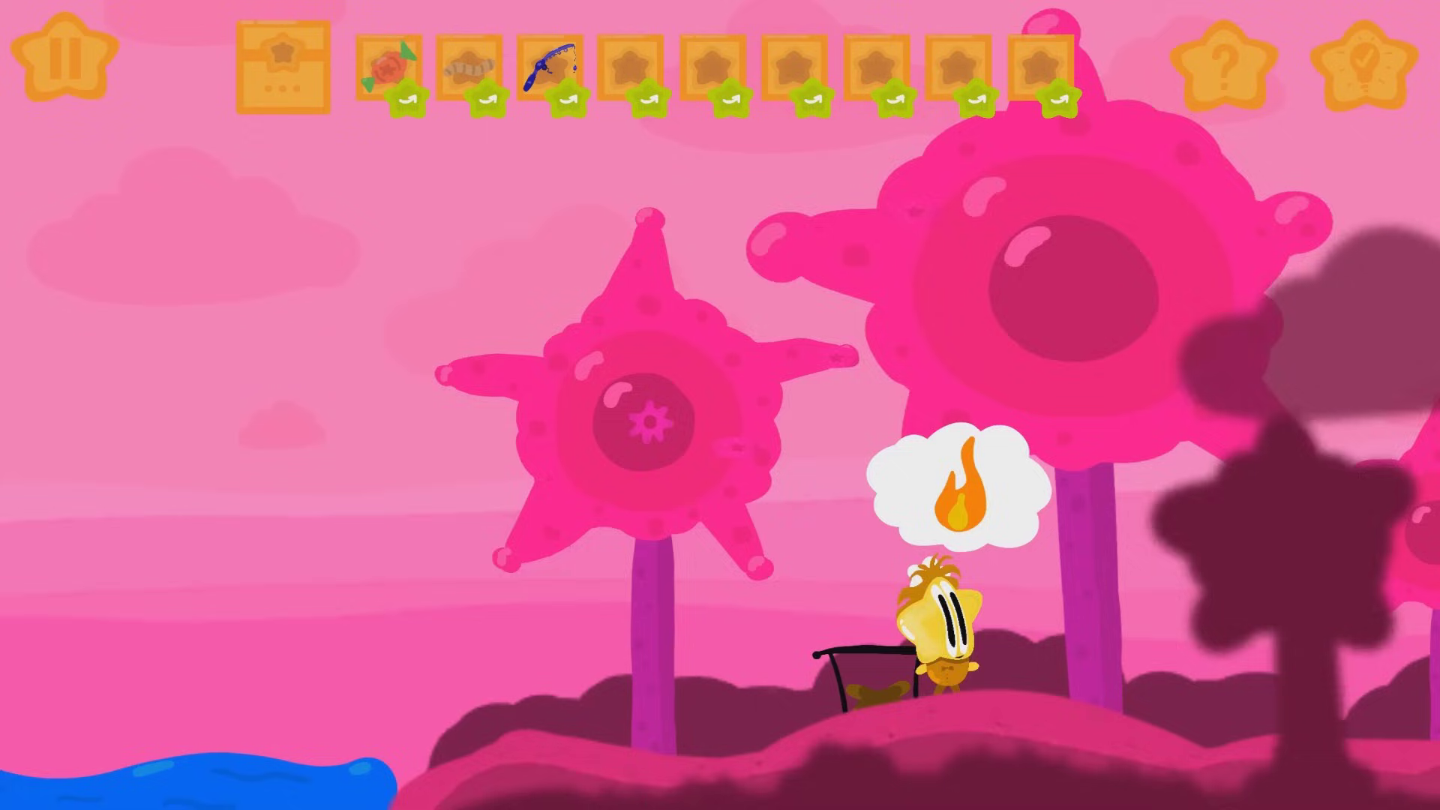
pyautogui.press('d')
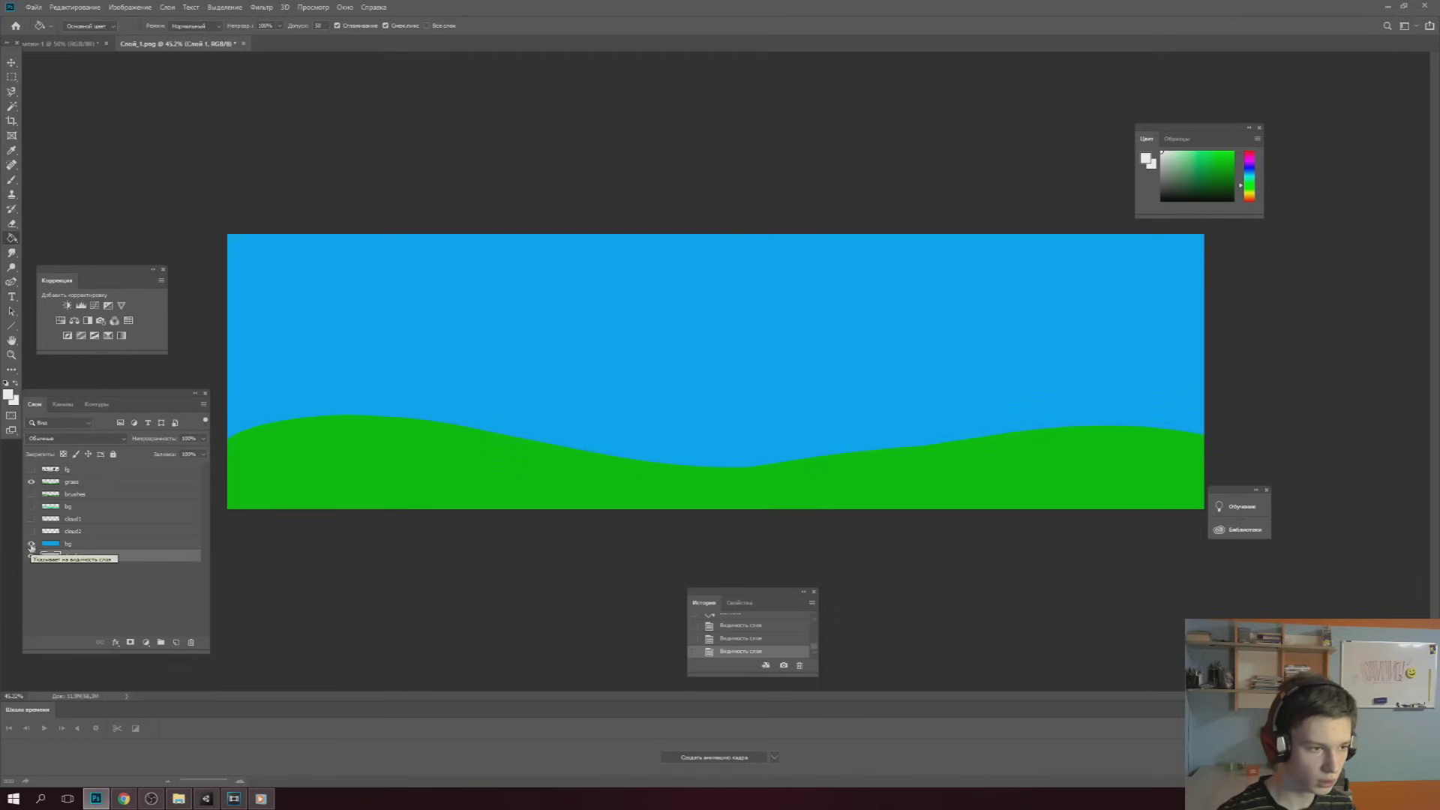
# Turn on visibility for the cloud1, bg, brushes and fg layers in the Layers panel
pyautogui.moveTo(32, 534); pyautogui.dragTo(35, 470)
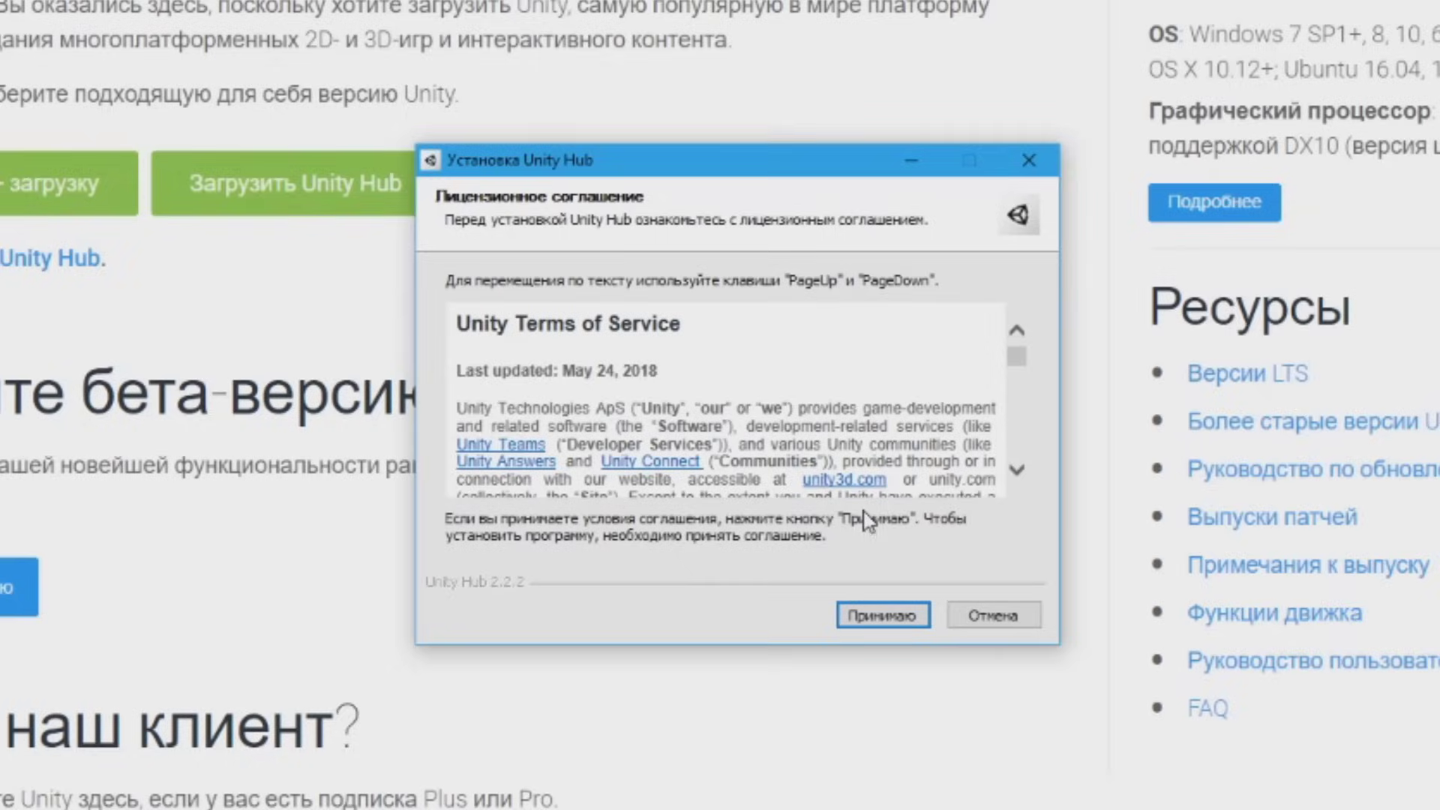
# Accept the Unity Hub license agreement and begin adding a new Unity version from Installs
pyautogui.click(870, 611)
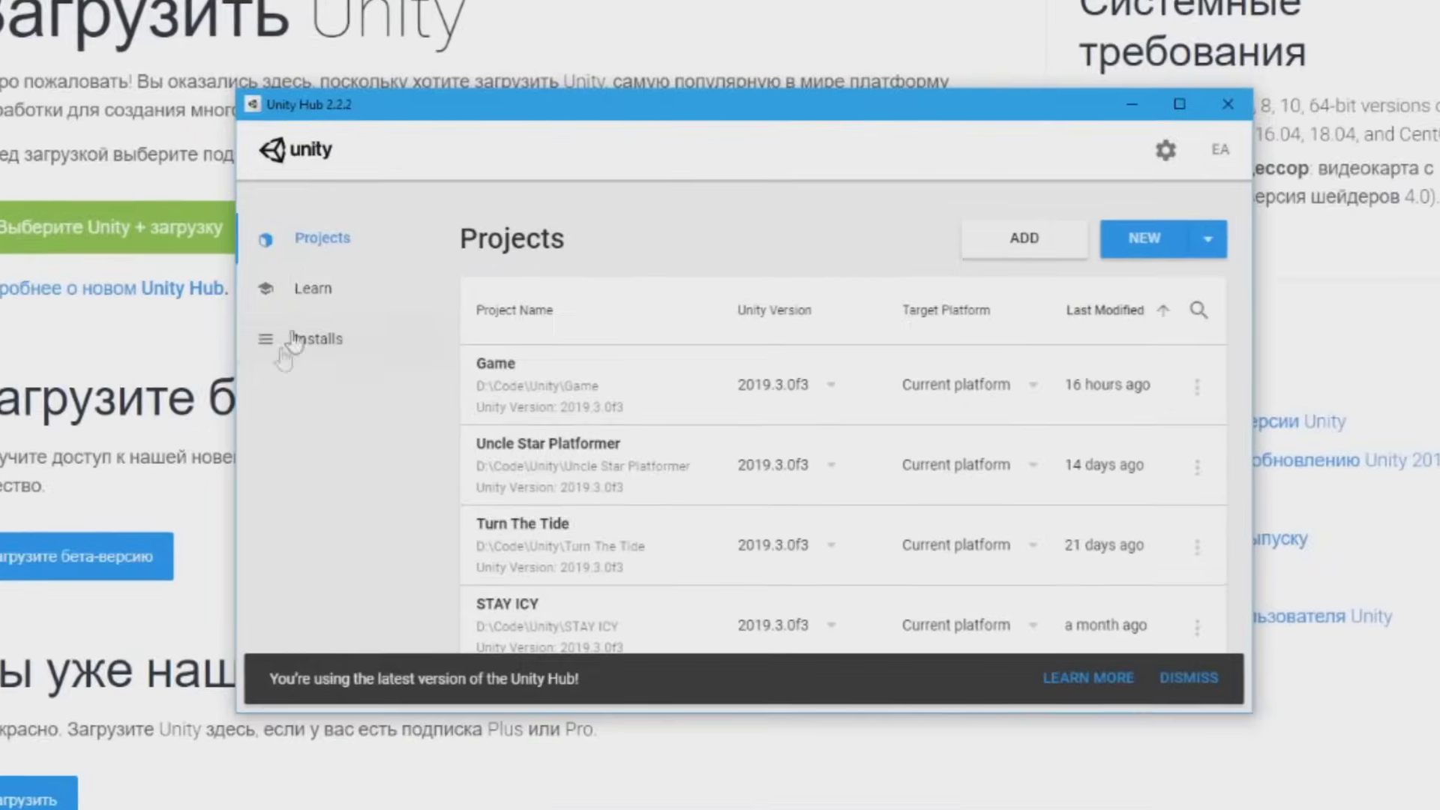
pyautogui.click(327, 349)
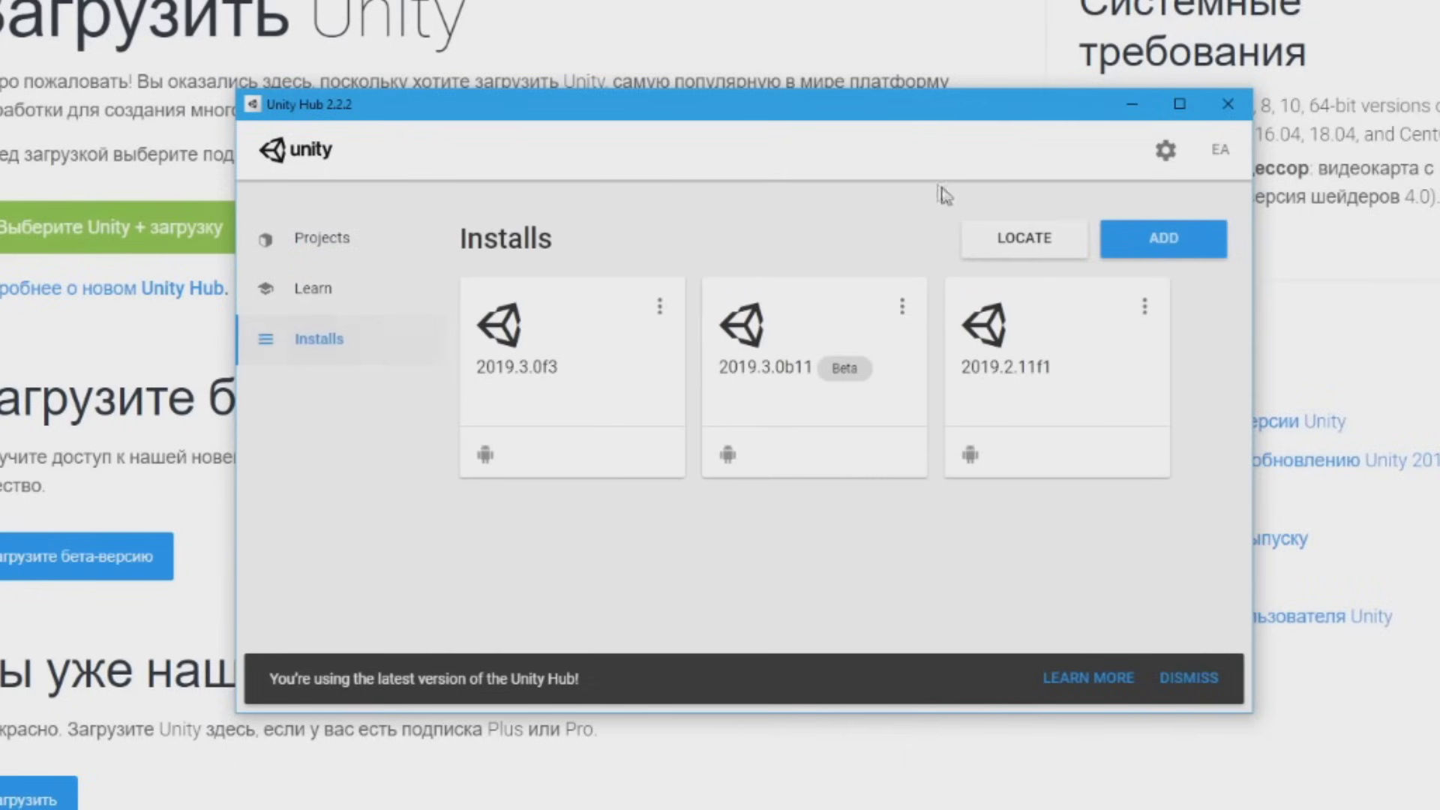
pyautogui.click(1180, 244)
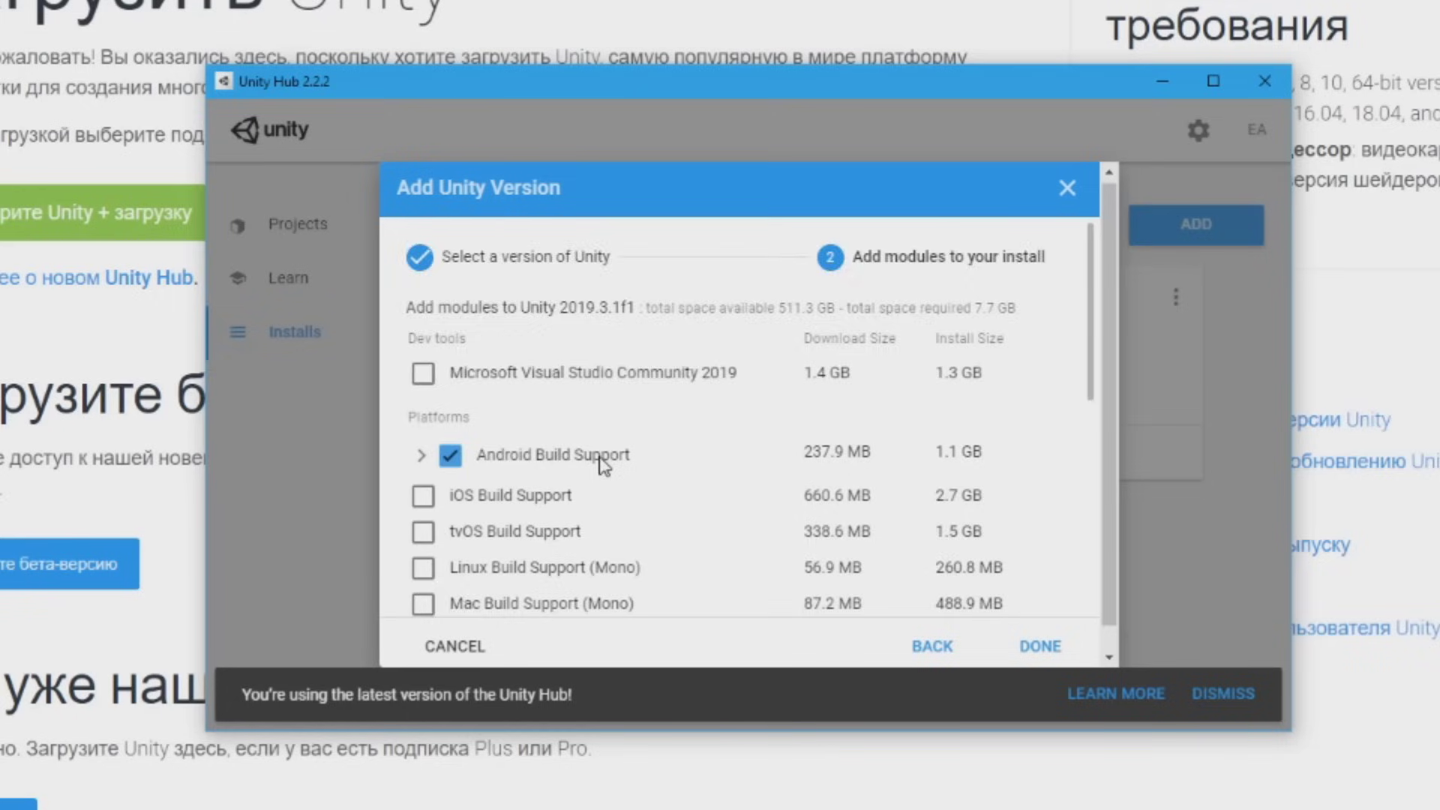
# Pick modules for Unity 2019.3.1f1, including Android Build Support and Documentation, and start installing
pyautogui.scroll(-2, 588, 457)
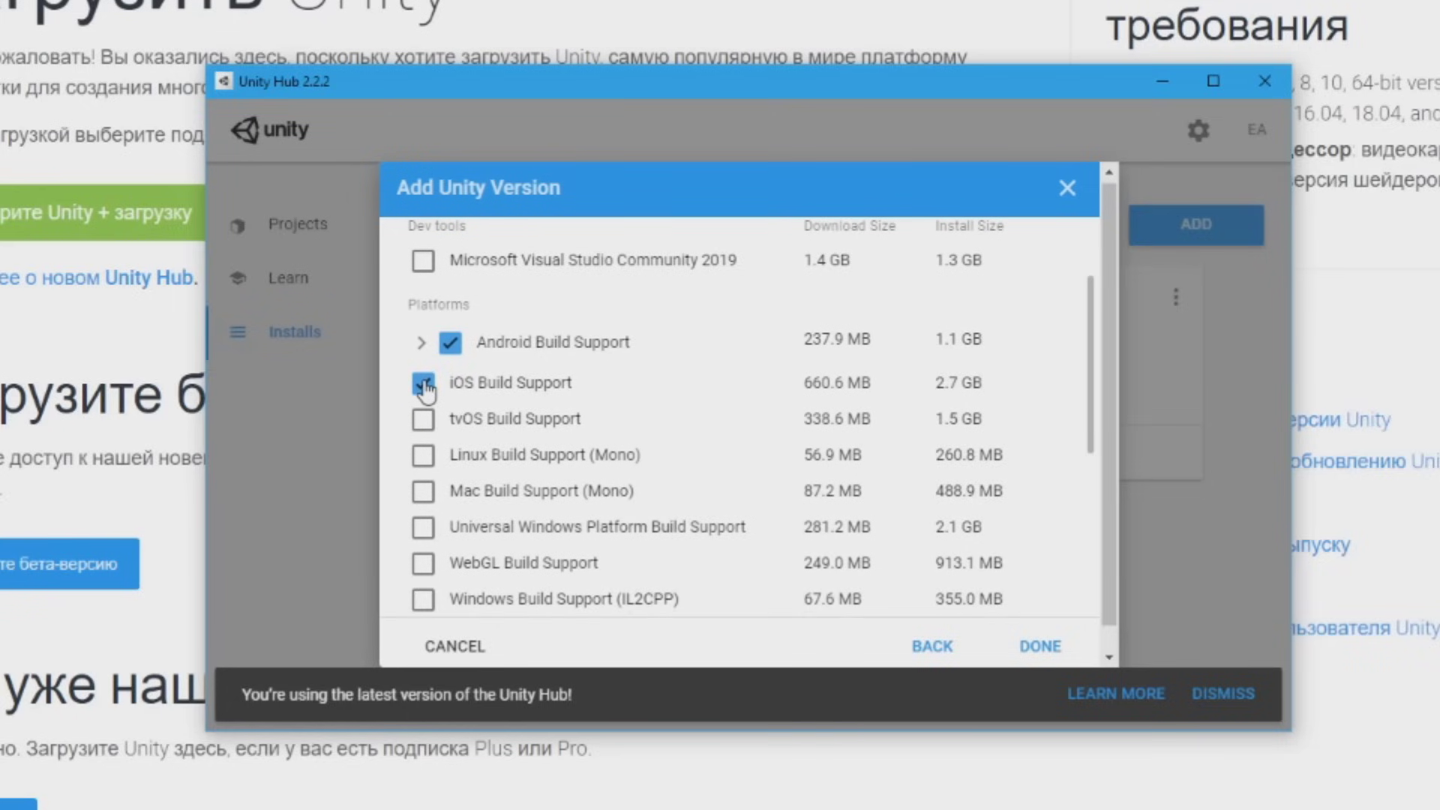
pyautogui.click(424, 385)
pyautogui.scroll(-3, 557, 442)
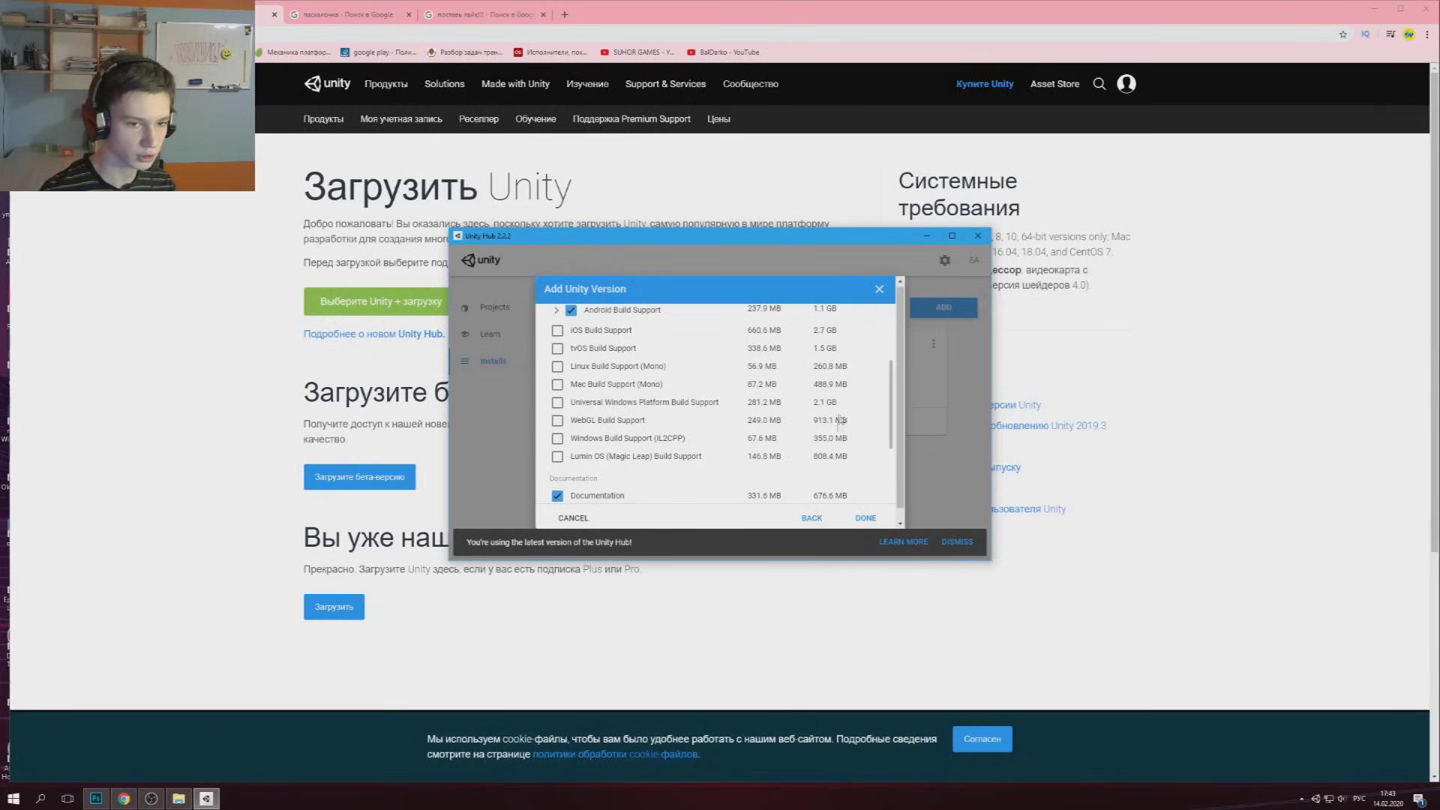
pyautogui.click(866, 519)
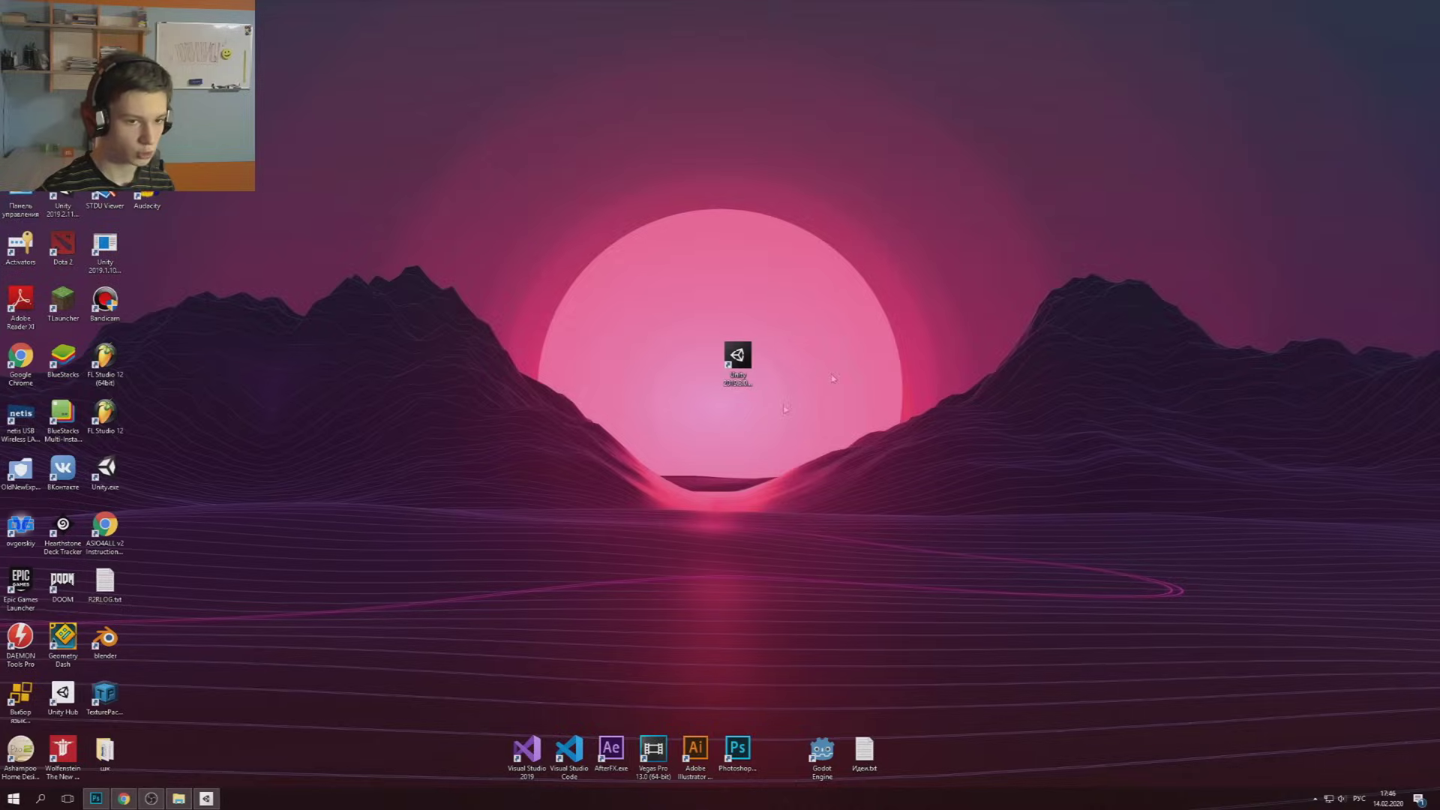
# Create a new 2D project named 'BEST GAME EVERRRR' in Unity Hub and open it
pyautogui.click(207, 799)
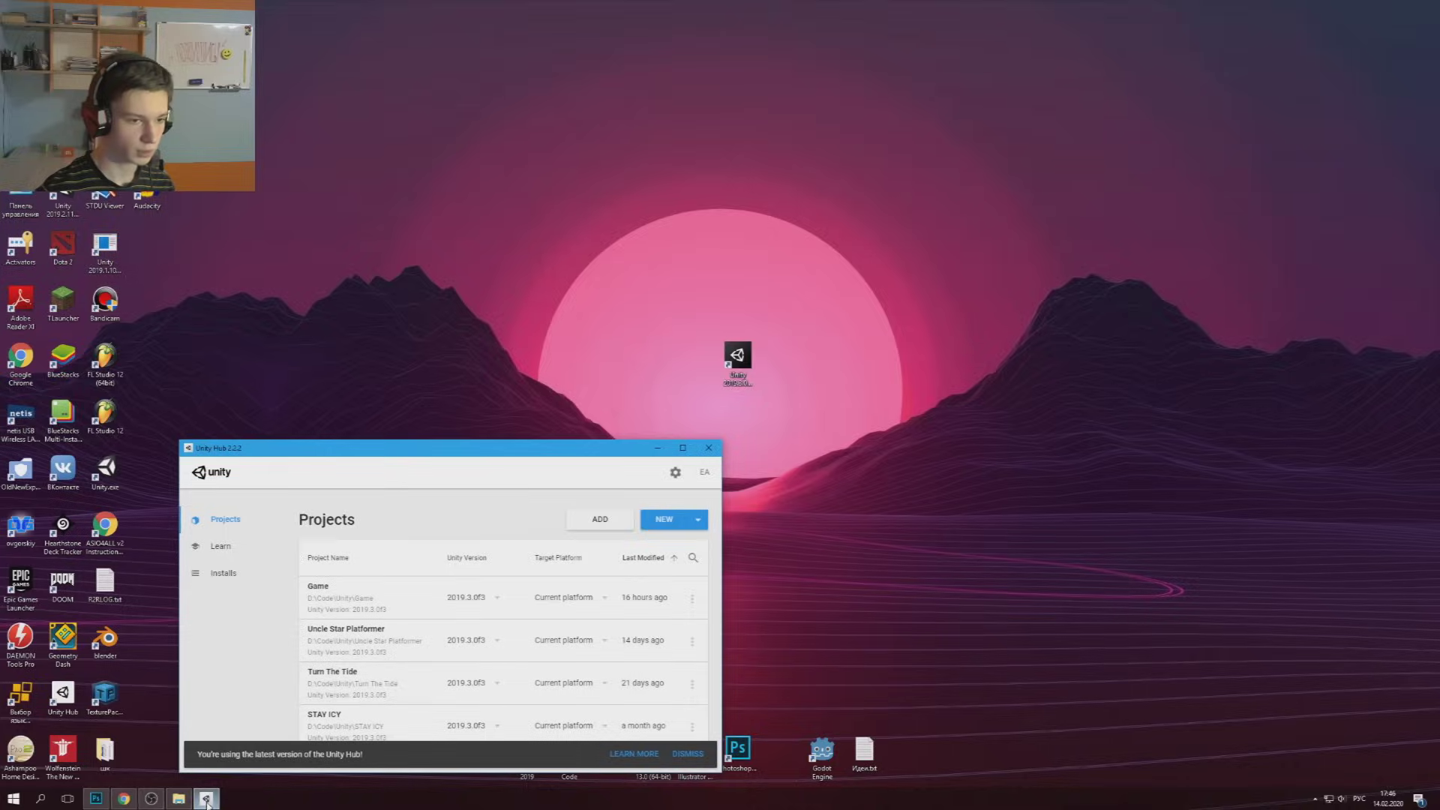
pyautogui.click(663, 522)
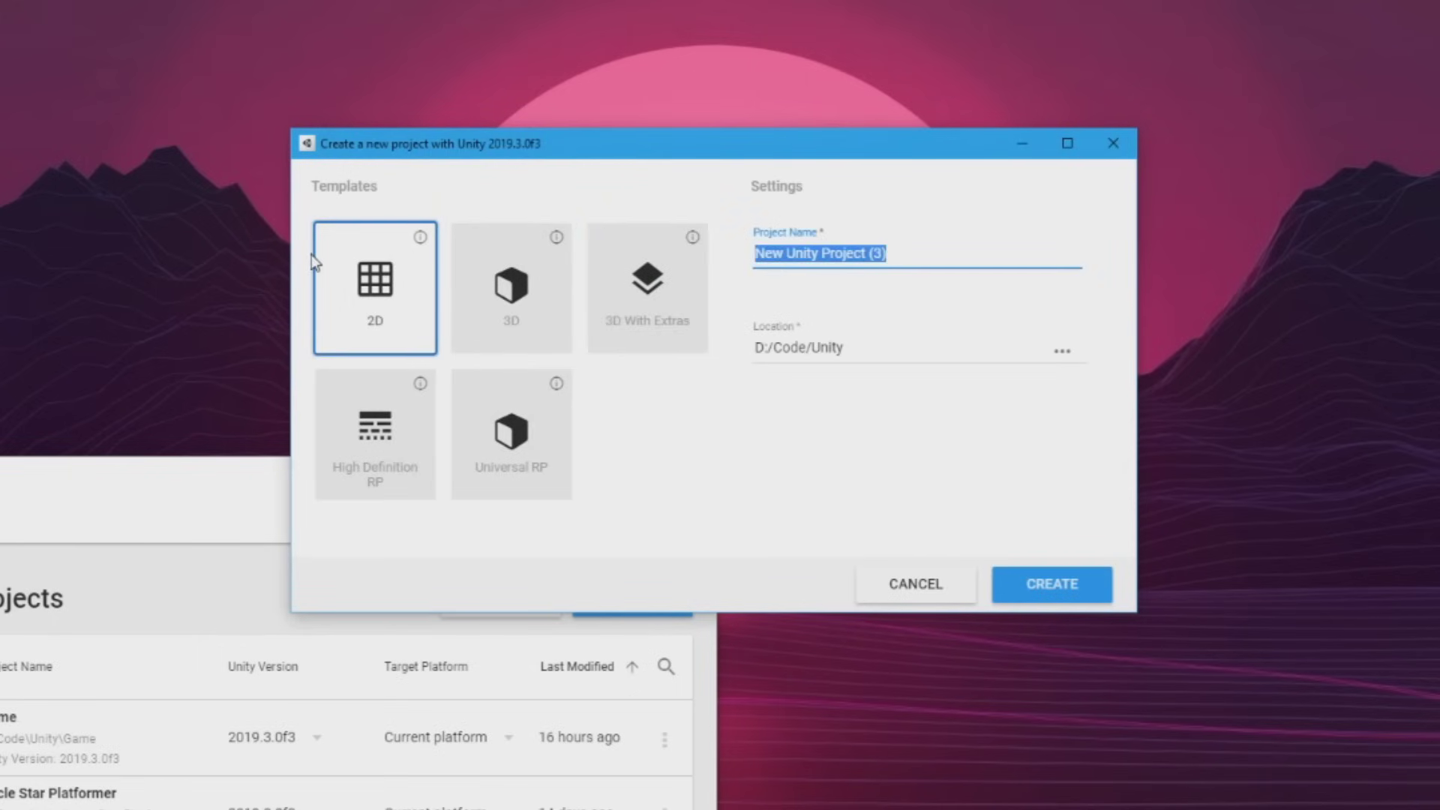
pyautogui.write('BEST GA')
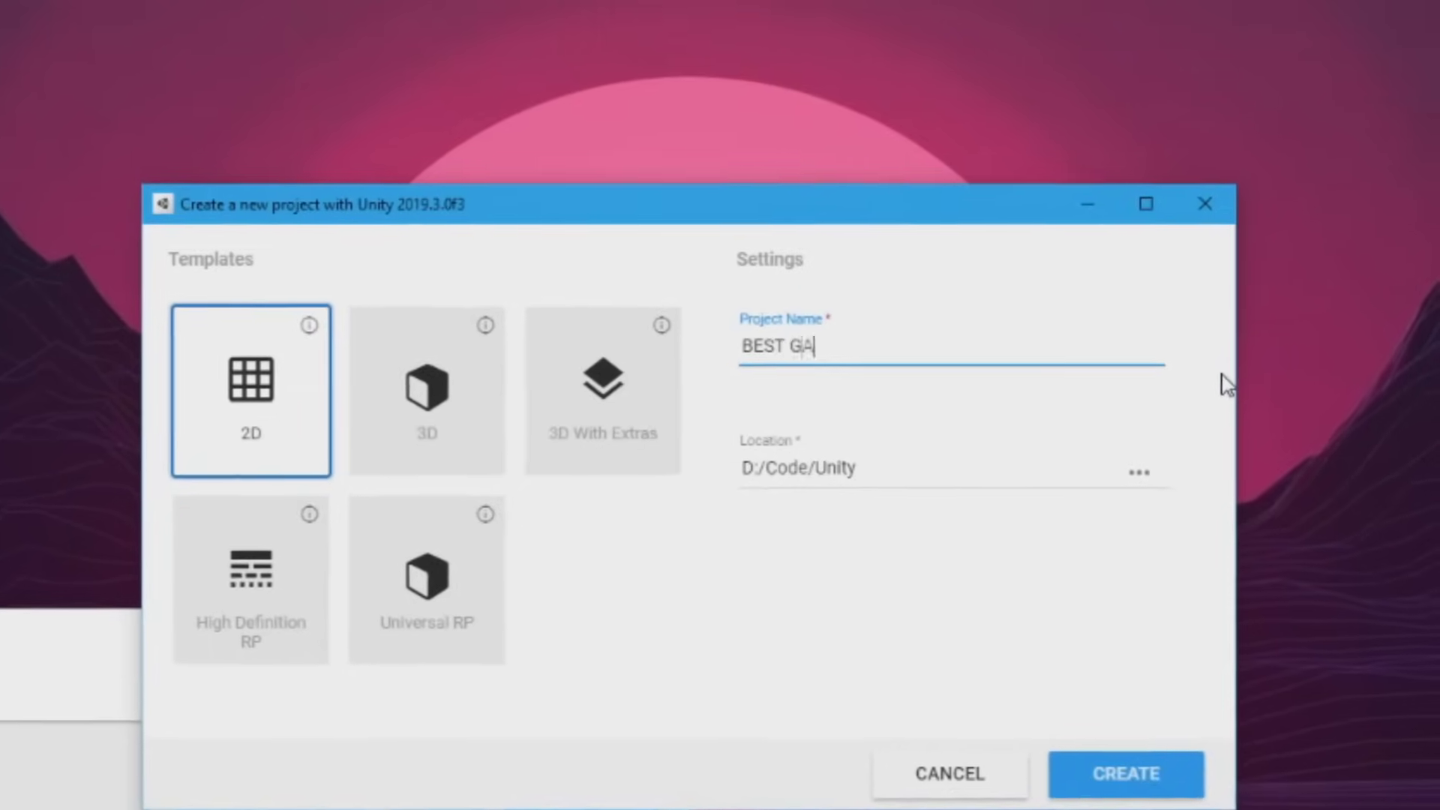
pyautogui.write('ME')
pyautogui.write(' EV')
pyautogui.write('ERR')
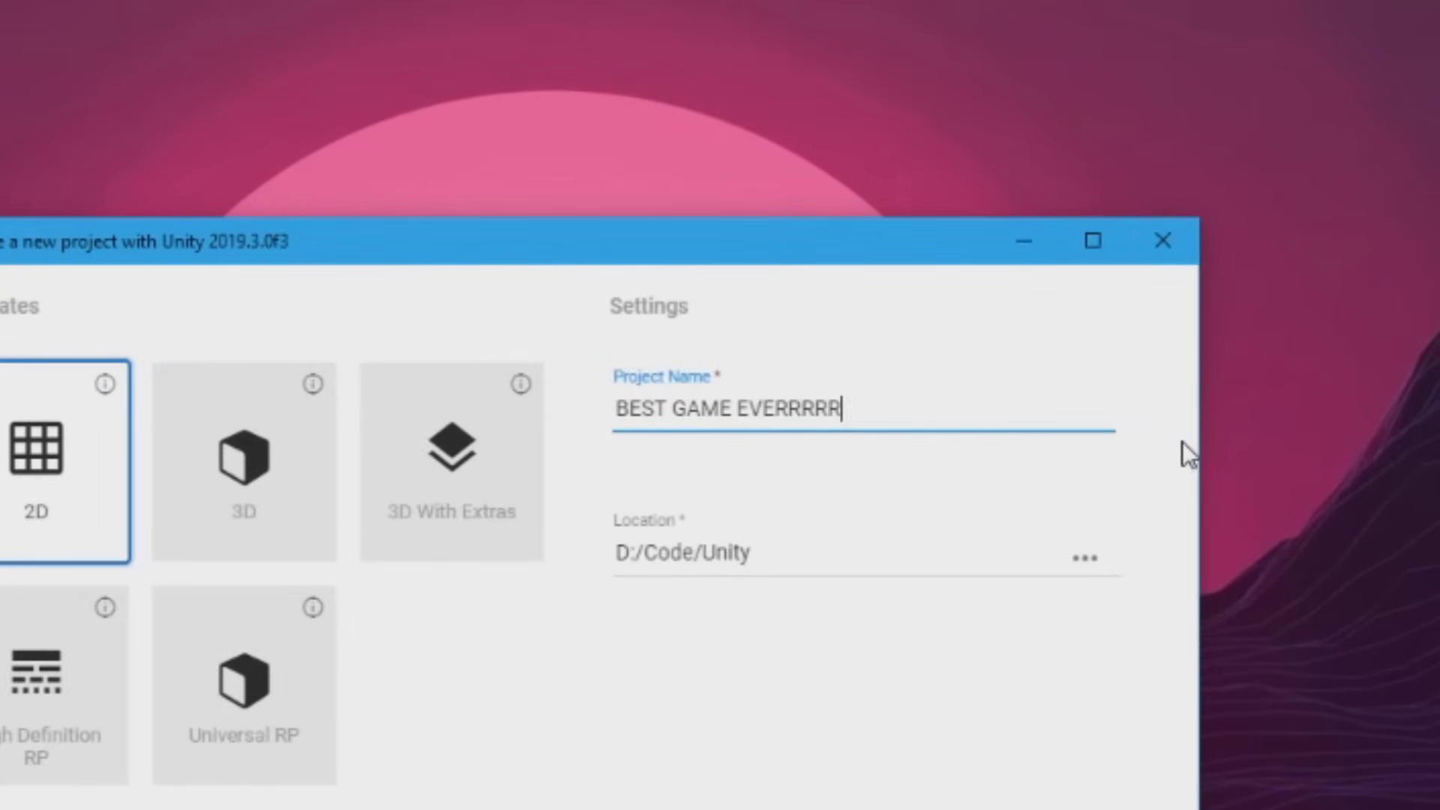
pyautogui.write('RRR')
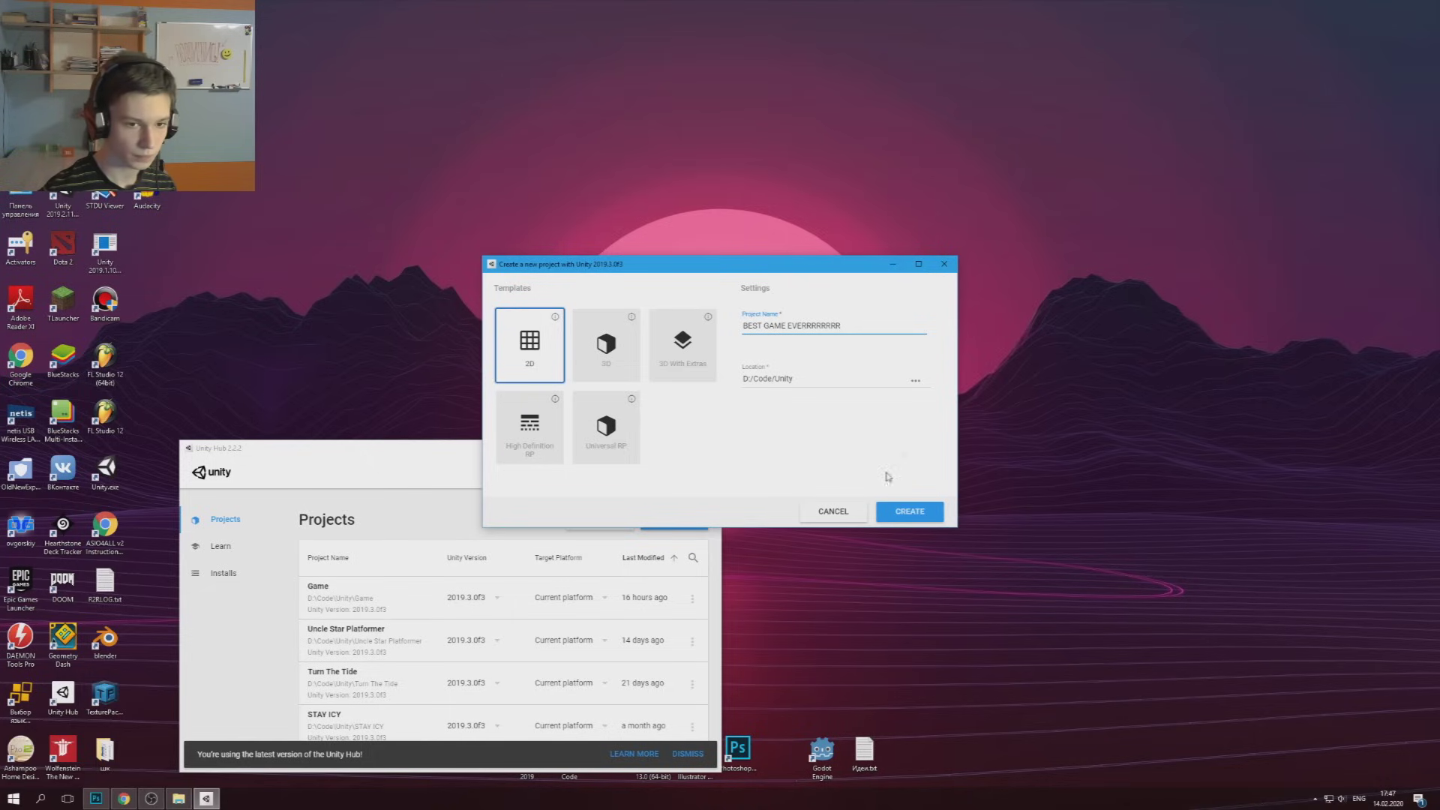
pyautogui.click(906, 513)
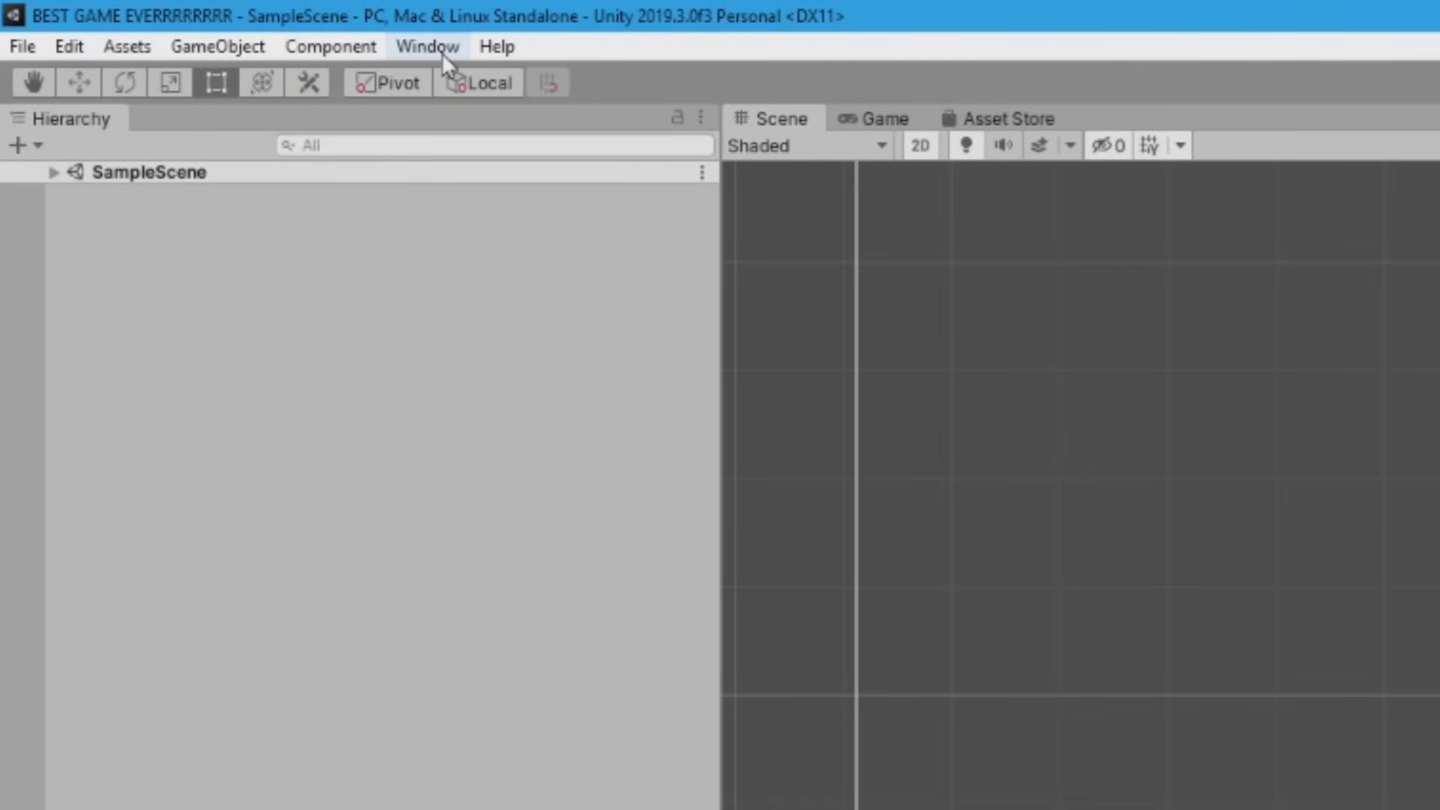
# Apply the Window > Layouts > 2 by 3 layout and maximize the editor window
pyautogui.click(443, 52)
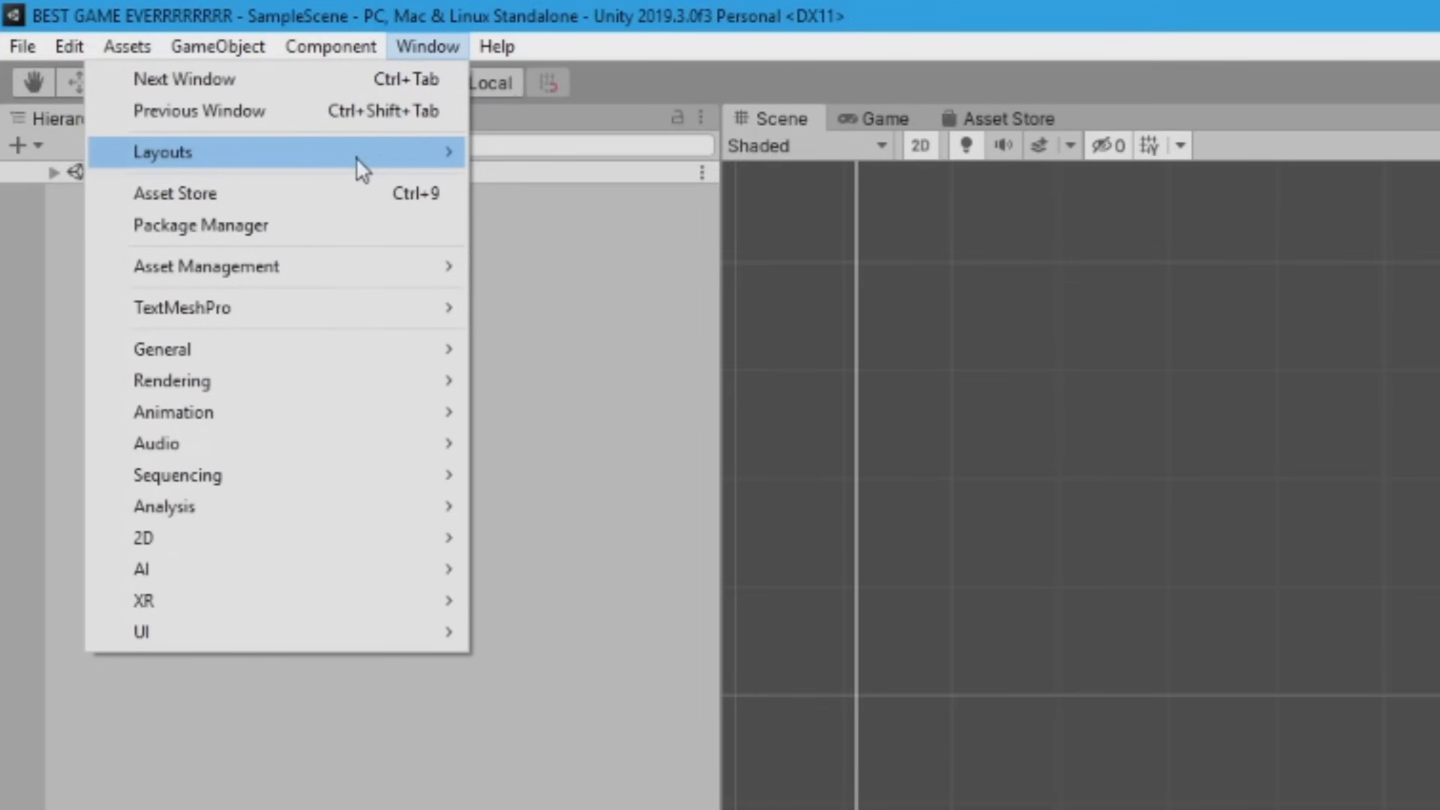
pyautogui.moveTo(420, 161)
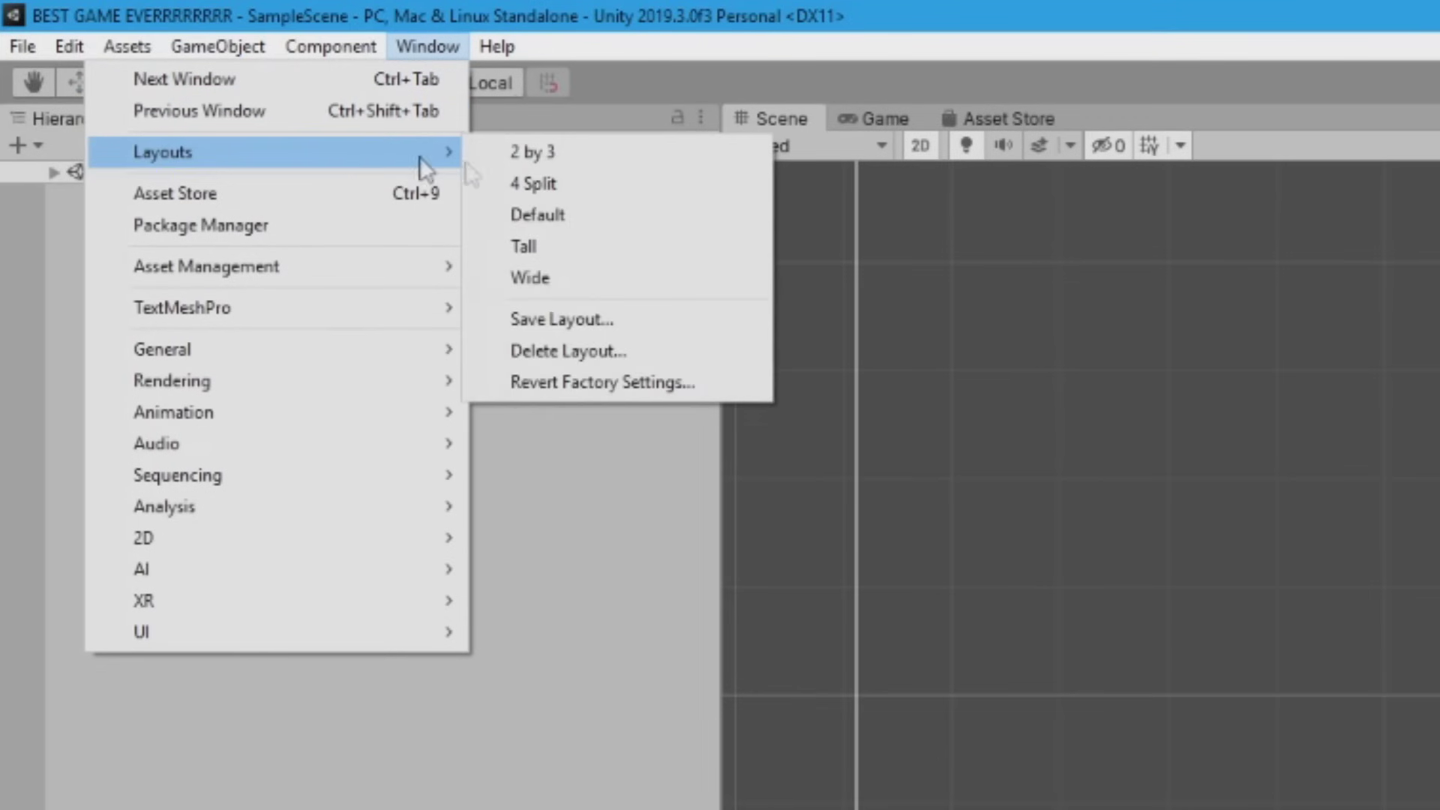
pyautogui.click(551, 155)
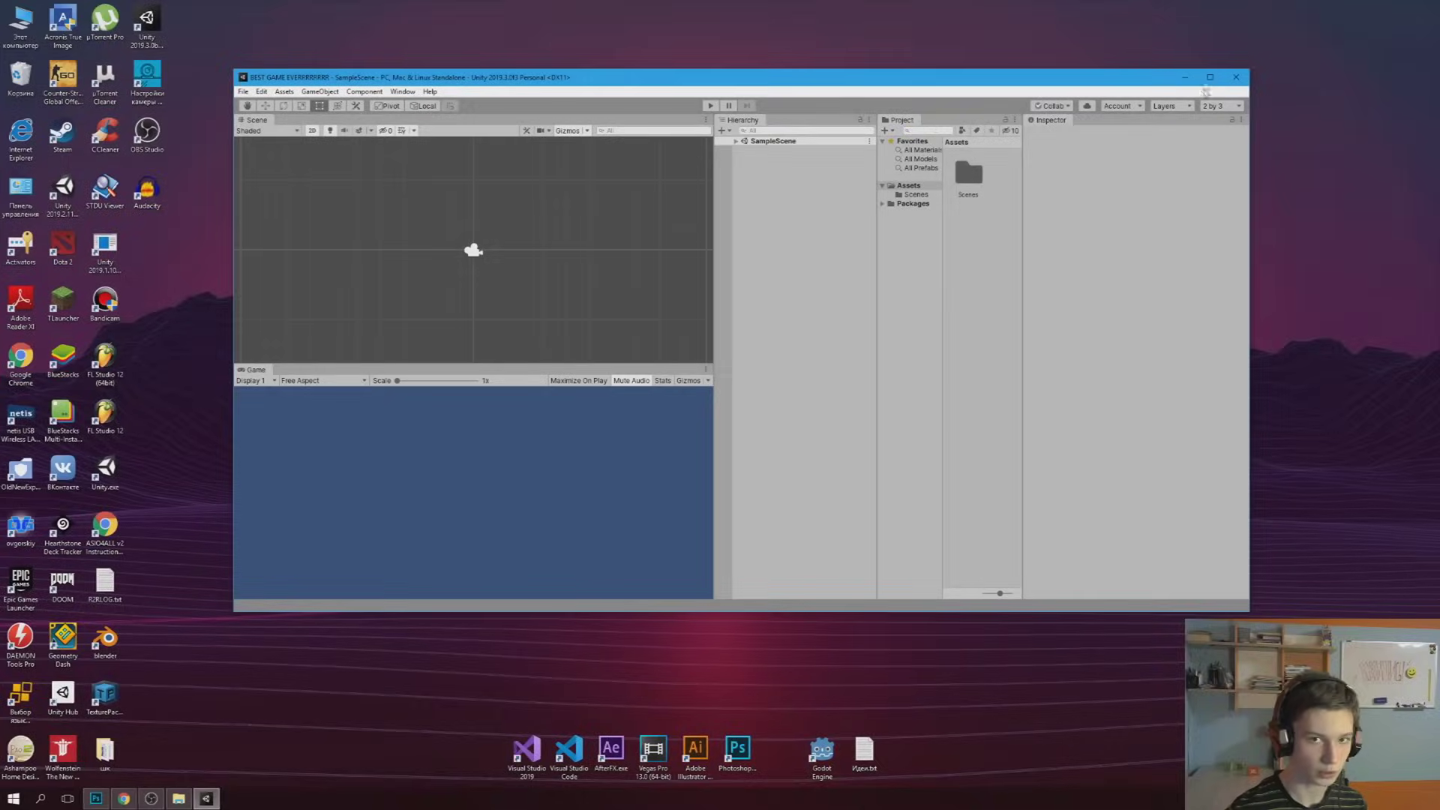
pyautogui.click(1209, 77)
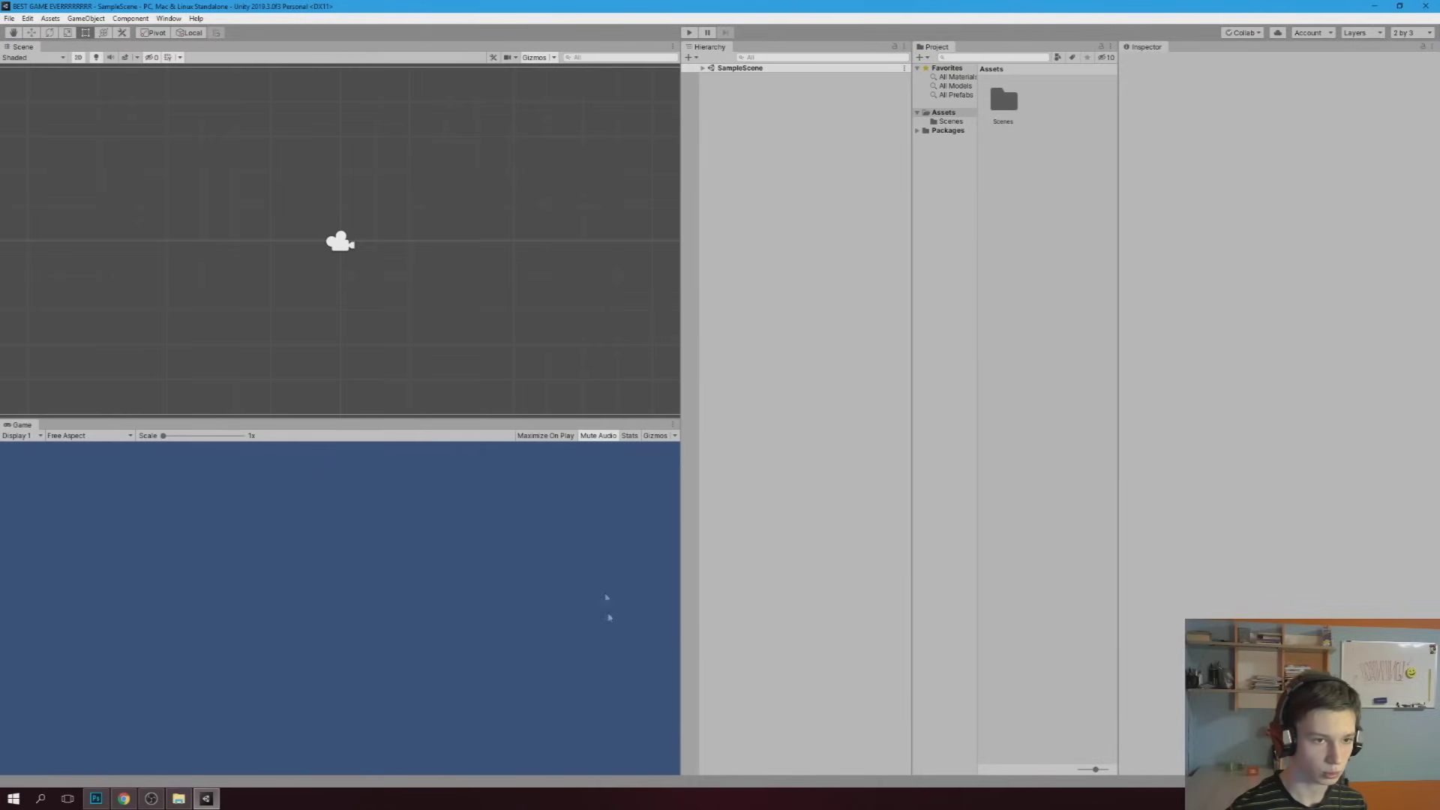
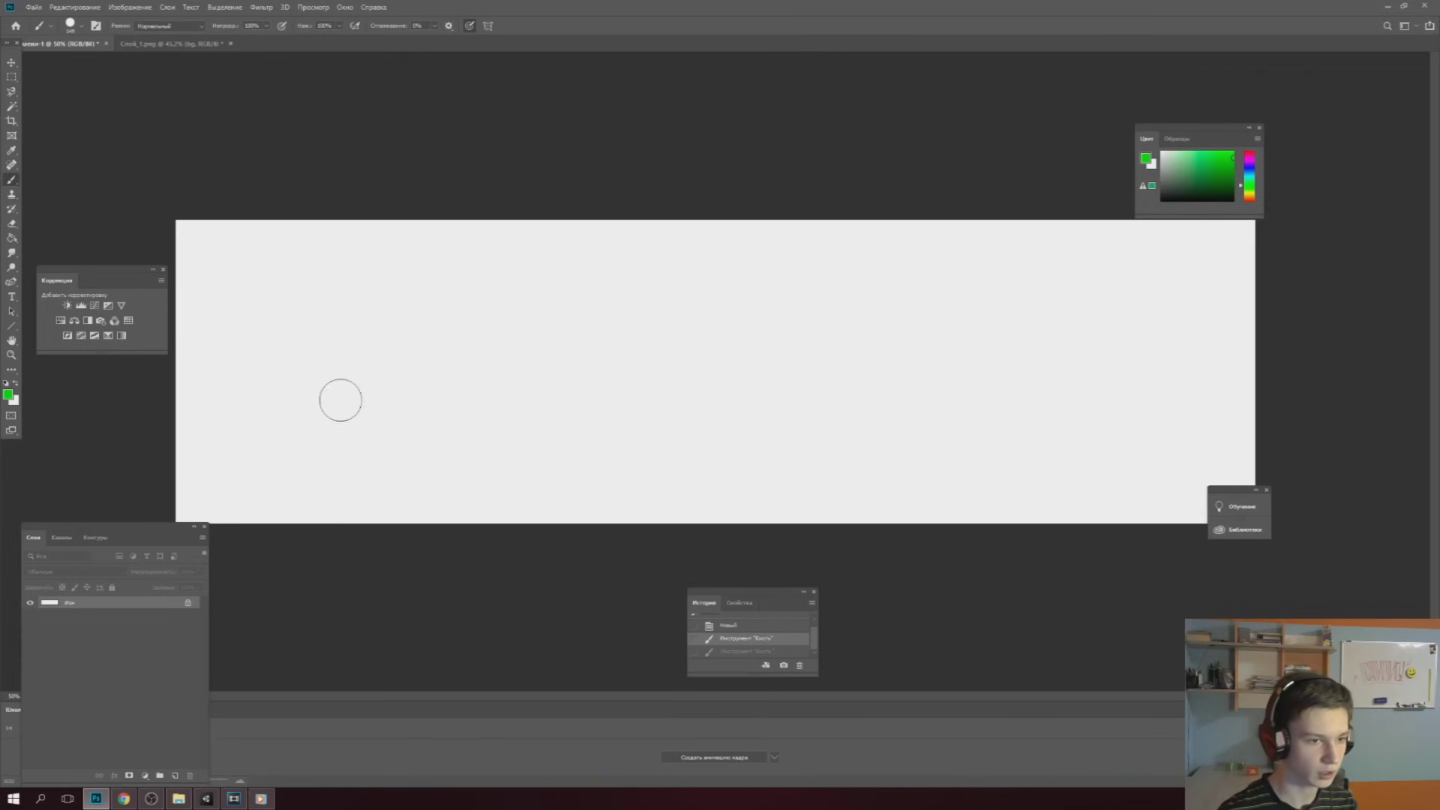
# Raise brush Smoothing to about 39% and paint a thick wavy green band across the canvas
pyautogui.moveTo(337, 405)
pyautogui.mouseDown()
pyautogui.moveTo(482, 411)
pyautogui.moveTo(868, 363)
pyautogui.moveTo(1124, 424)
pyautogui.mouseUp()
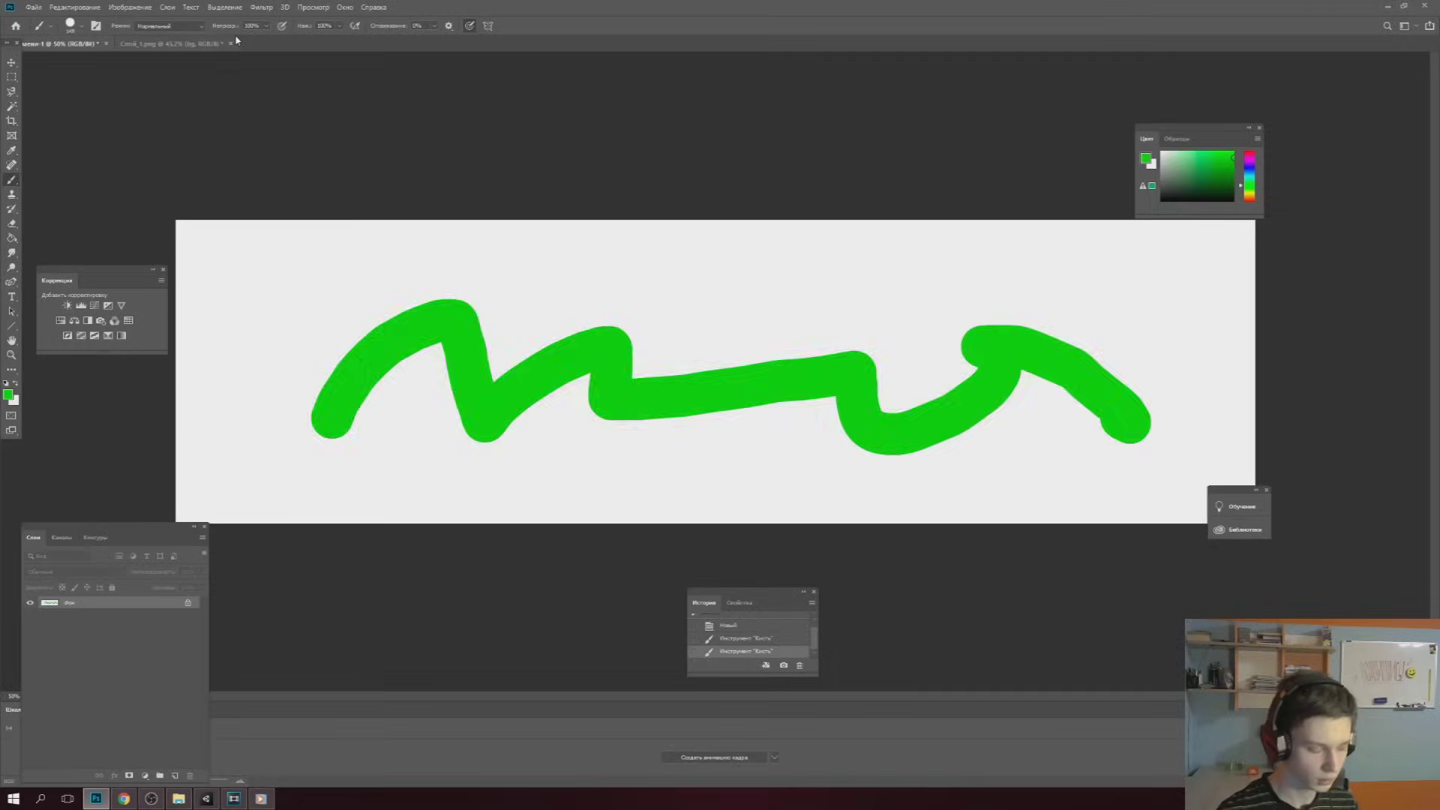
pyautogui.hotkey('ctrl', 'z')
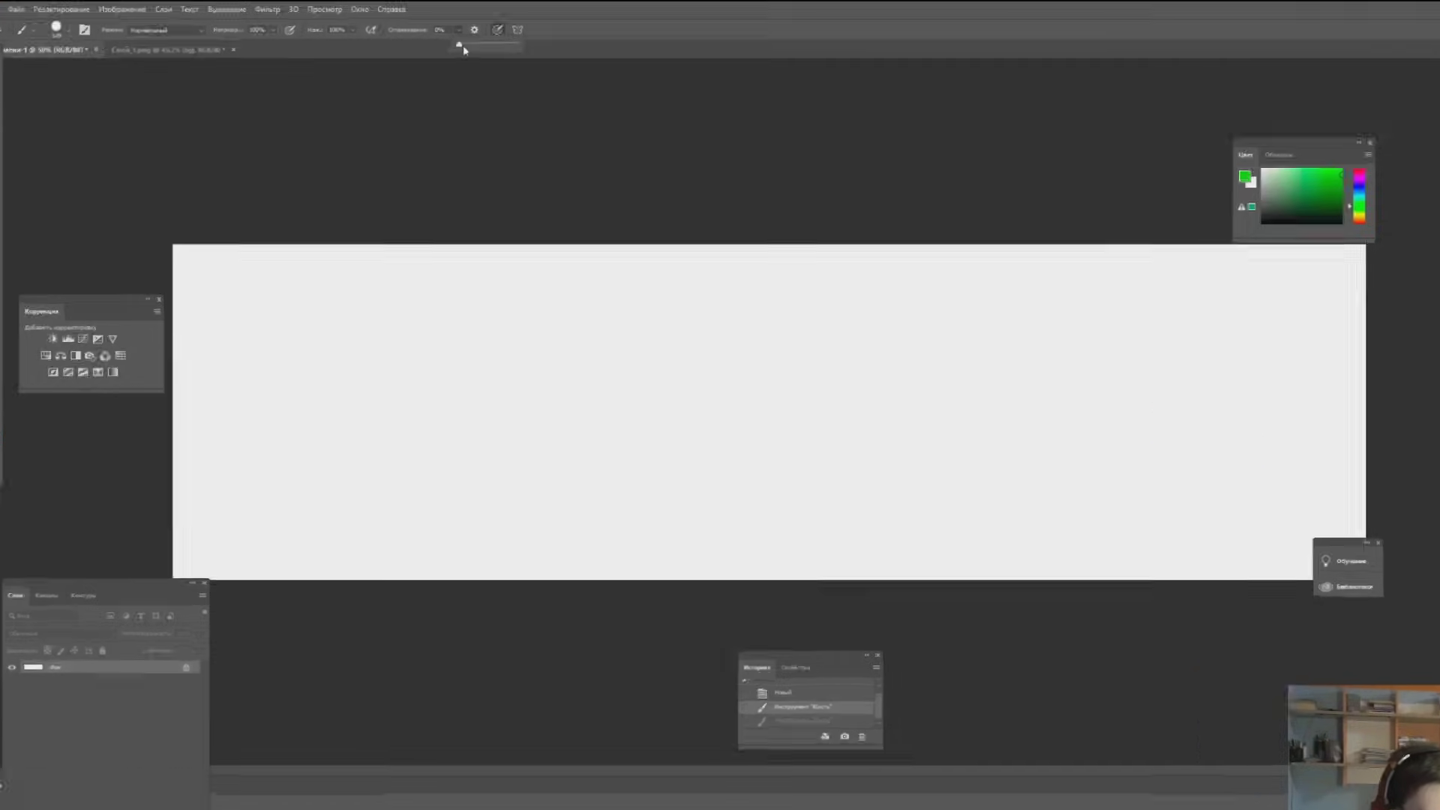
pyautogui.moveTo(434, 39); pyautogui.dragTo(441, 41)
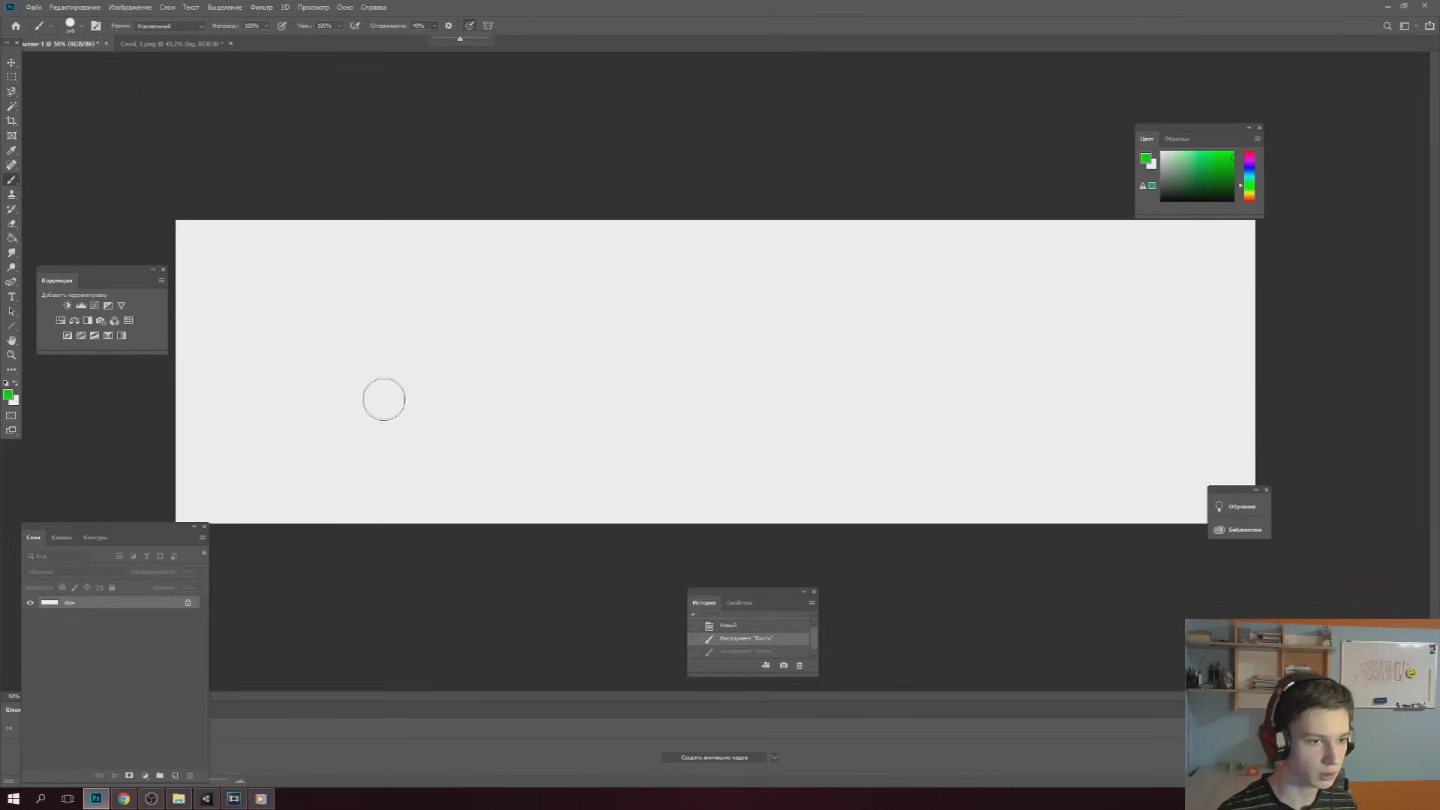
pyautogui.moveTo(382, 401)
pyautogui.mouseDown()
pyautogui.moveTo(820, 312)
pyautogui.moveTo(1073, 360)
pyautogui.mouseUp()
pyautogui.hotkey('ctrl', 'z')
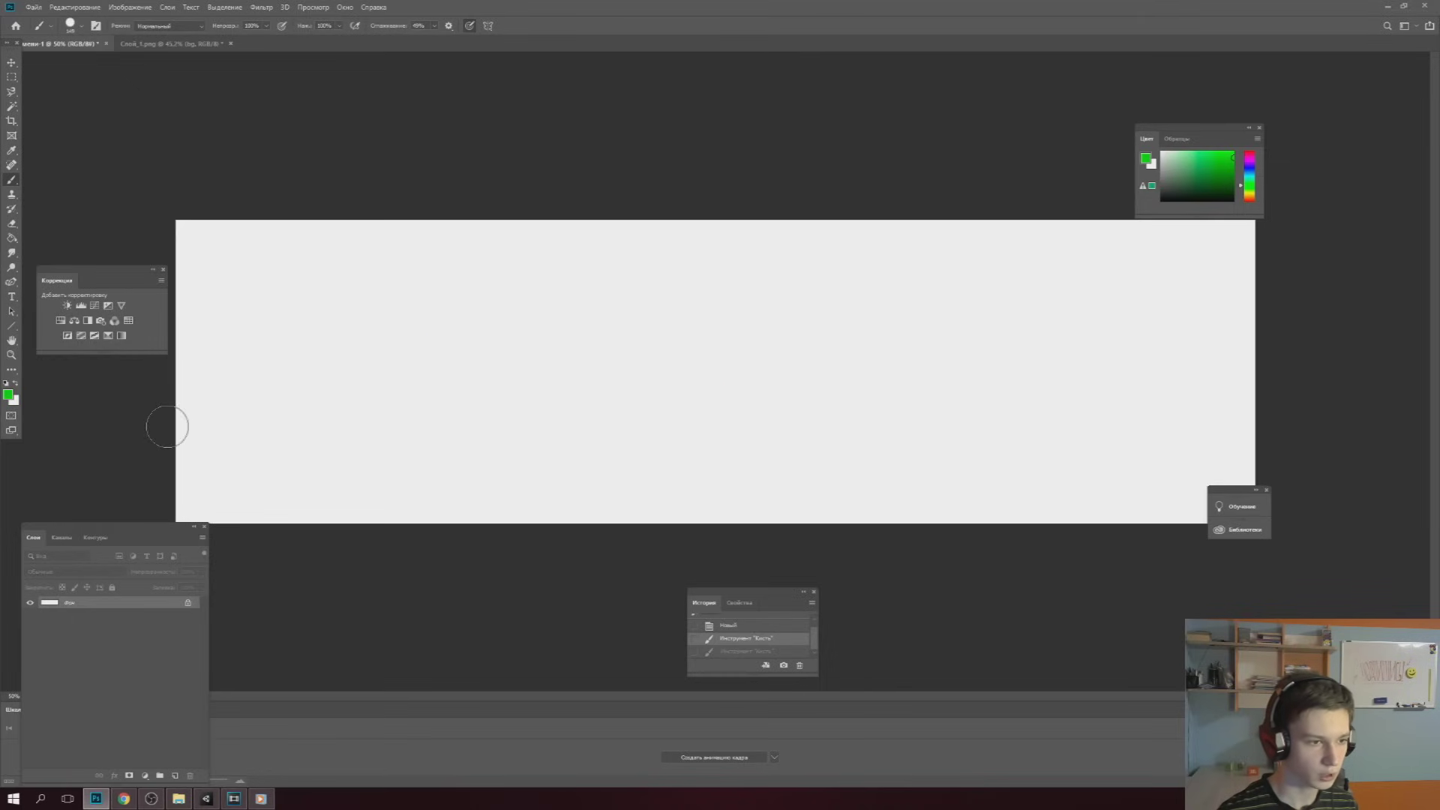
pyautogui.moveTo(168, 427)
pyautogui.mouseDown()
pyautogui.moveTo(867, 398)
pyautogui.moveTo(1360, 402)
pyautogui.mouseUp()
pyautogui.moveTo(156, 454); pyautogui.dragTo(865, 495)
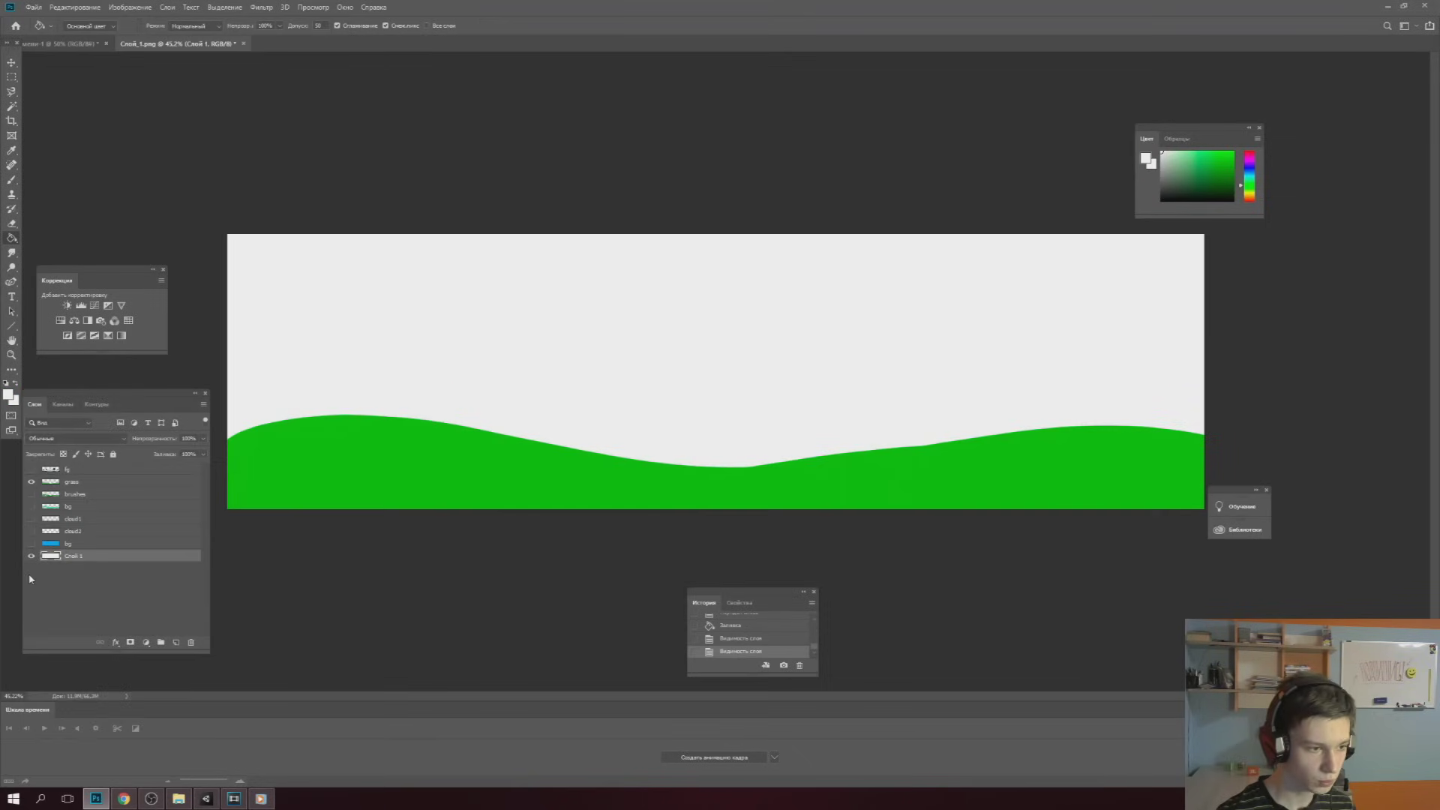
# Make the bg, cloud2, cloud1, hills, brushes and fg trees layers visible
pyautogui.click(31, 544)
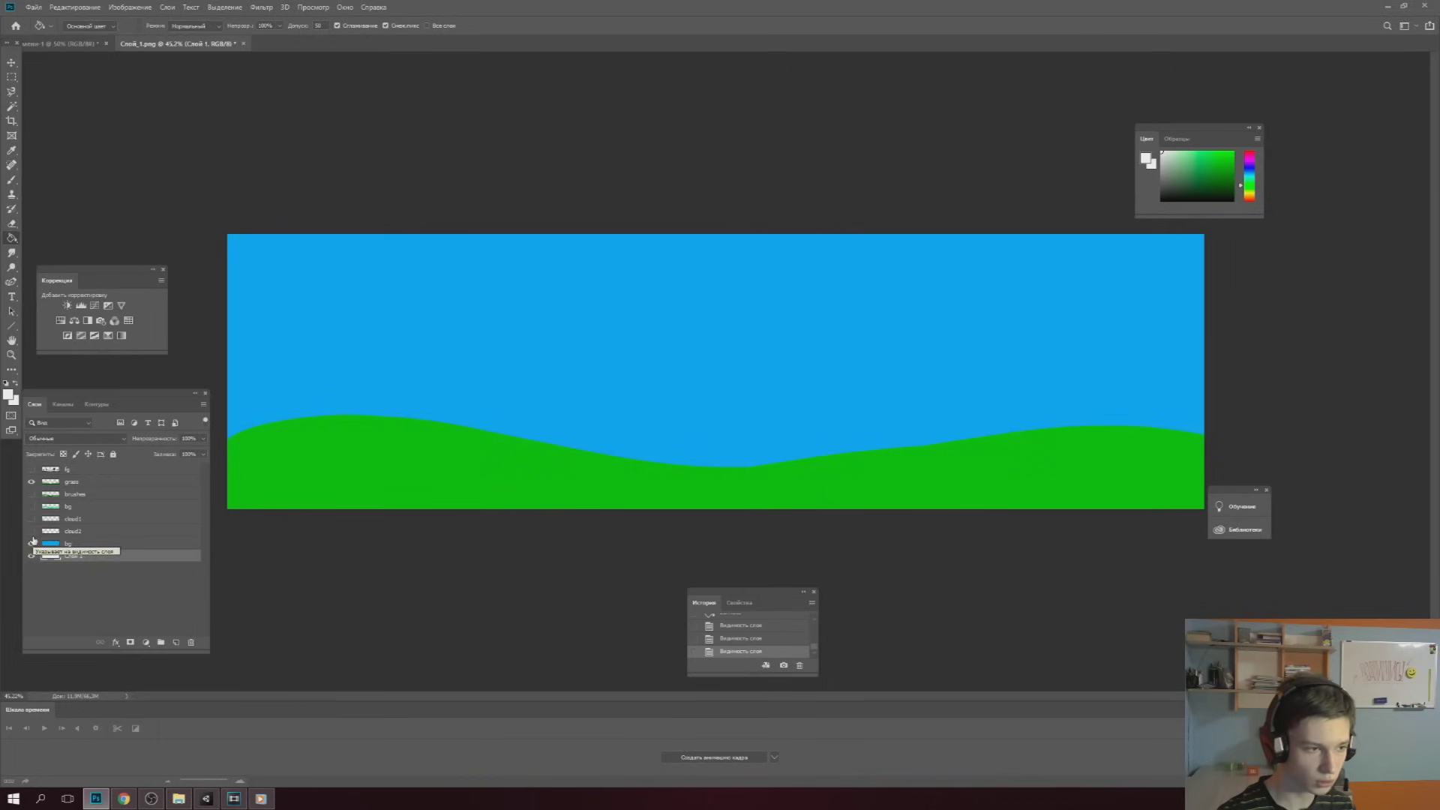
pyautogui.click(31, 531)
pyautogui.click(32, 518)
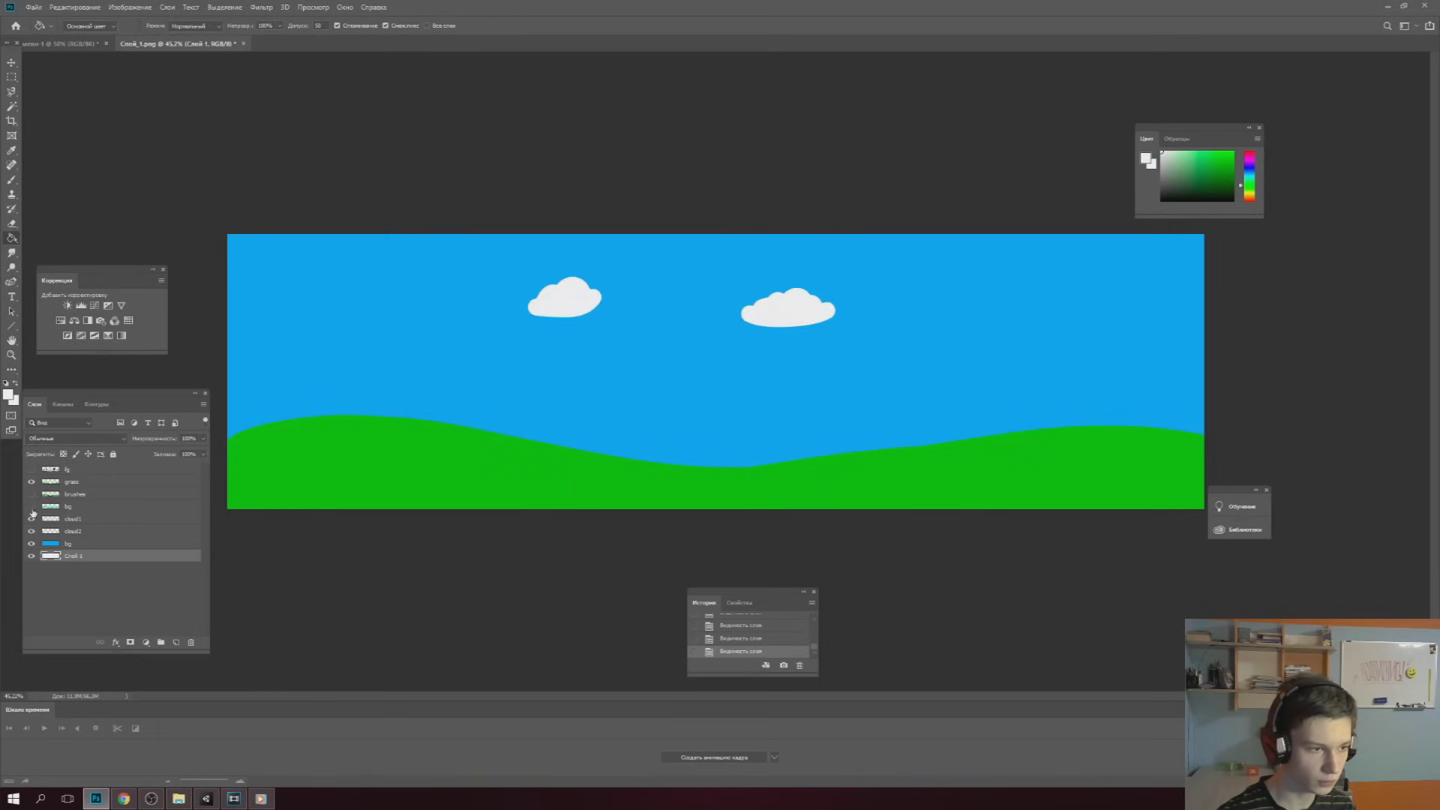
pyautogui.click(32, 506)
pyautogui.click(31, 494)
pyautogui.click(32, 469)
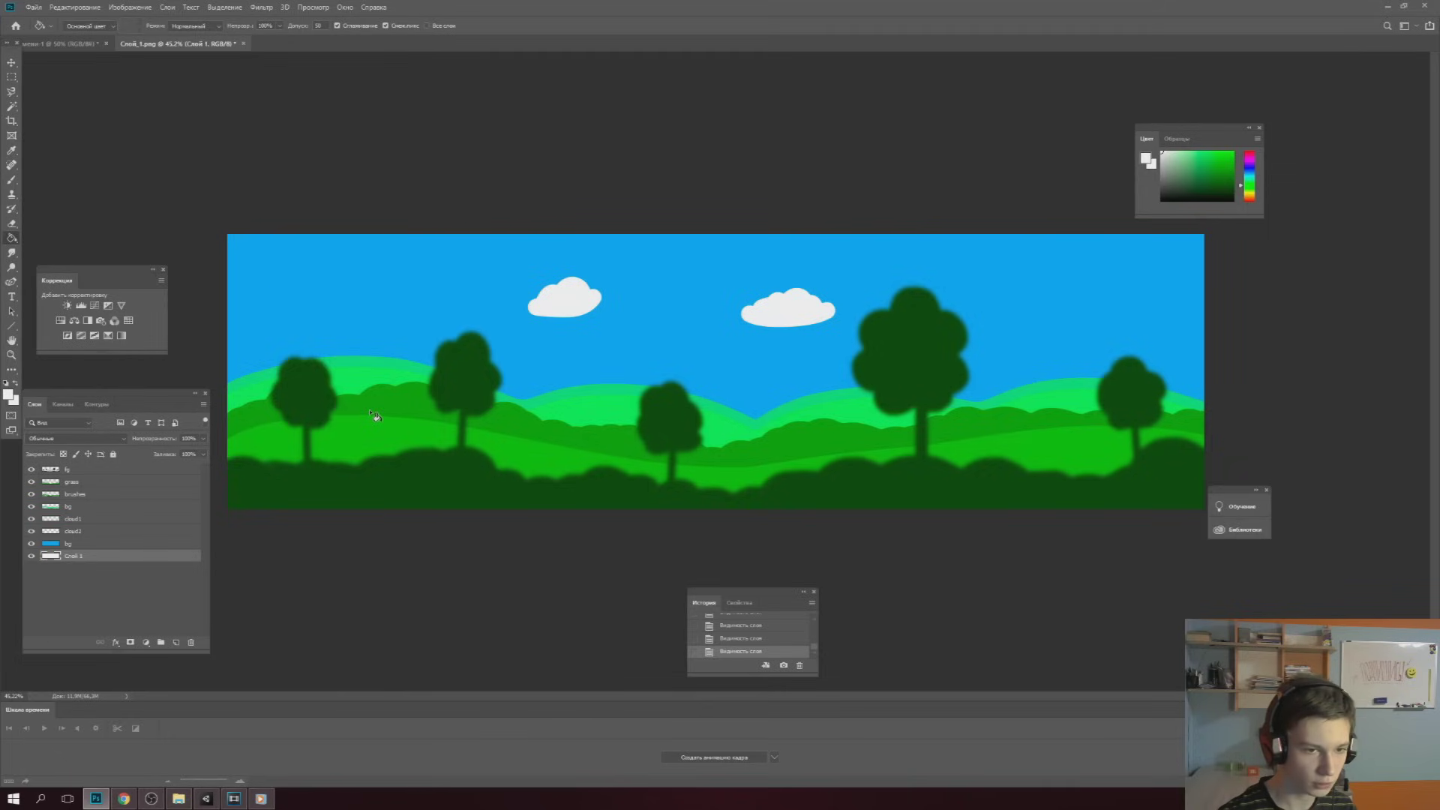
# Try shifting the foreground trees layer with the Move tool, then undo the move
pyautogui.click(7, 64)
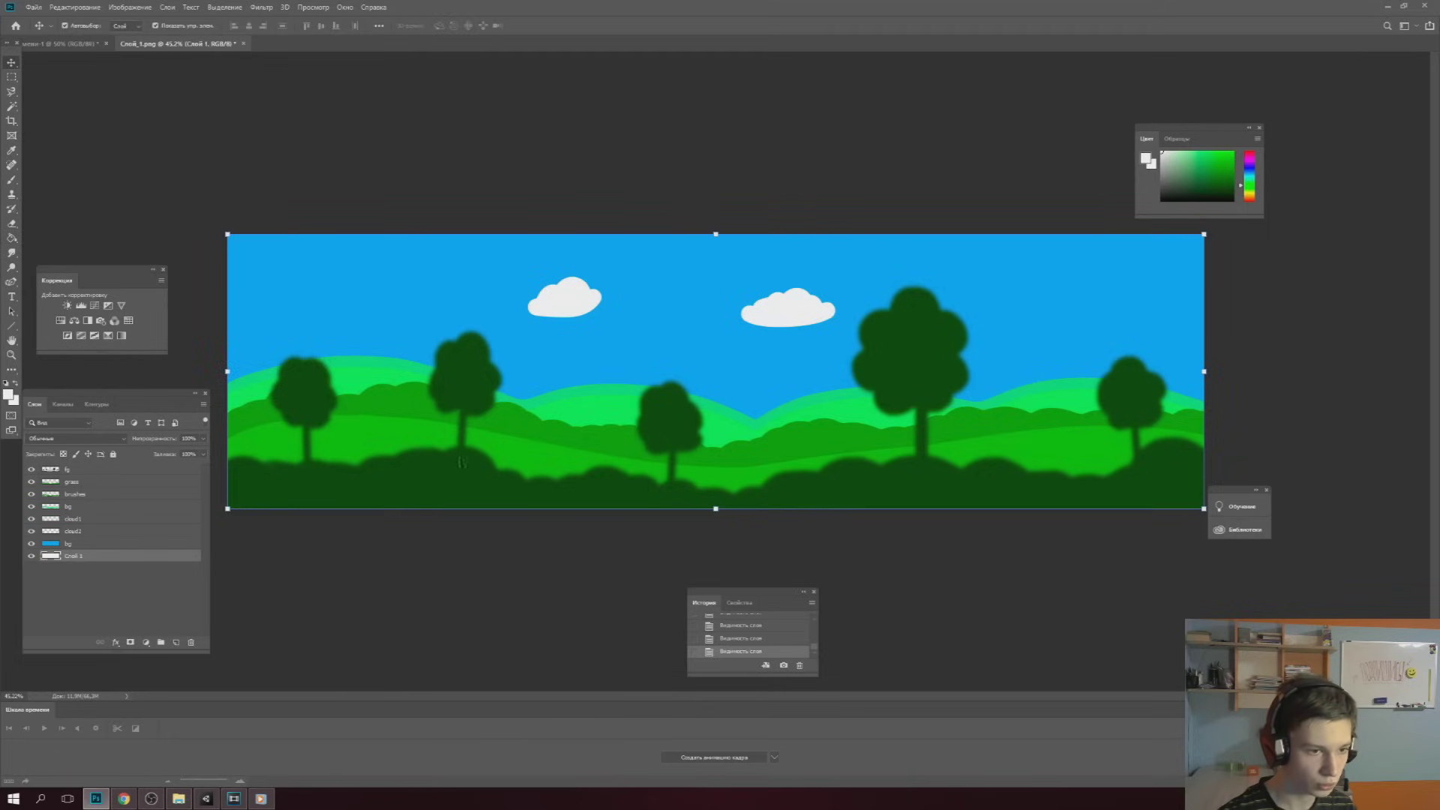
pyautogui.moveTo(460, 491); pyautogui.dragTo(515, 459)
pyautogui.hotkey('ctrl', 'z')
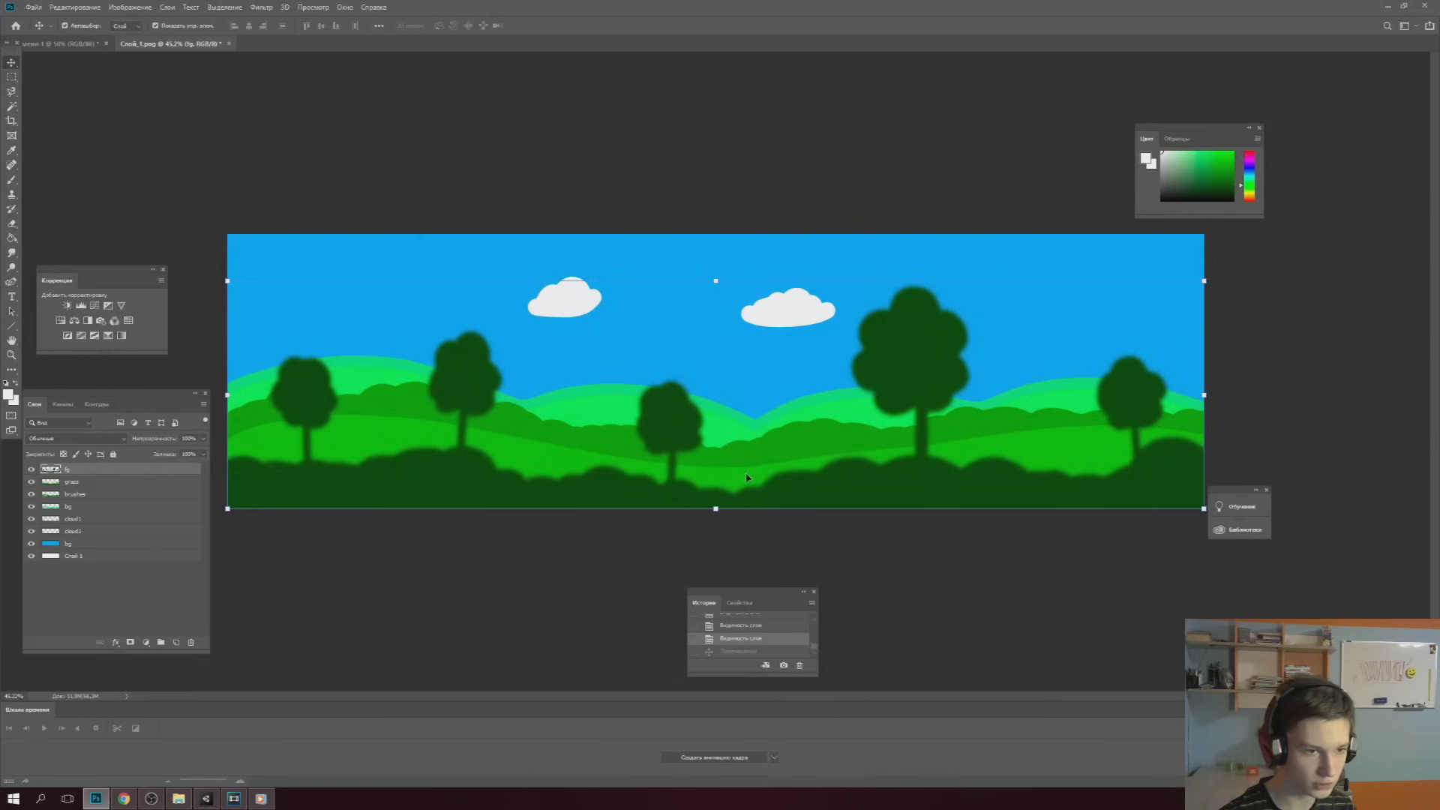
pyautogui.click(262, 8)
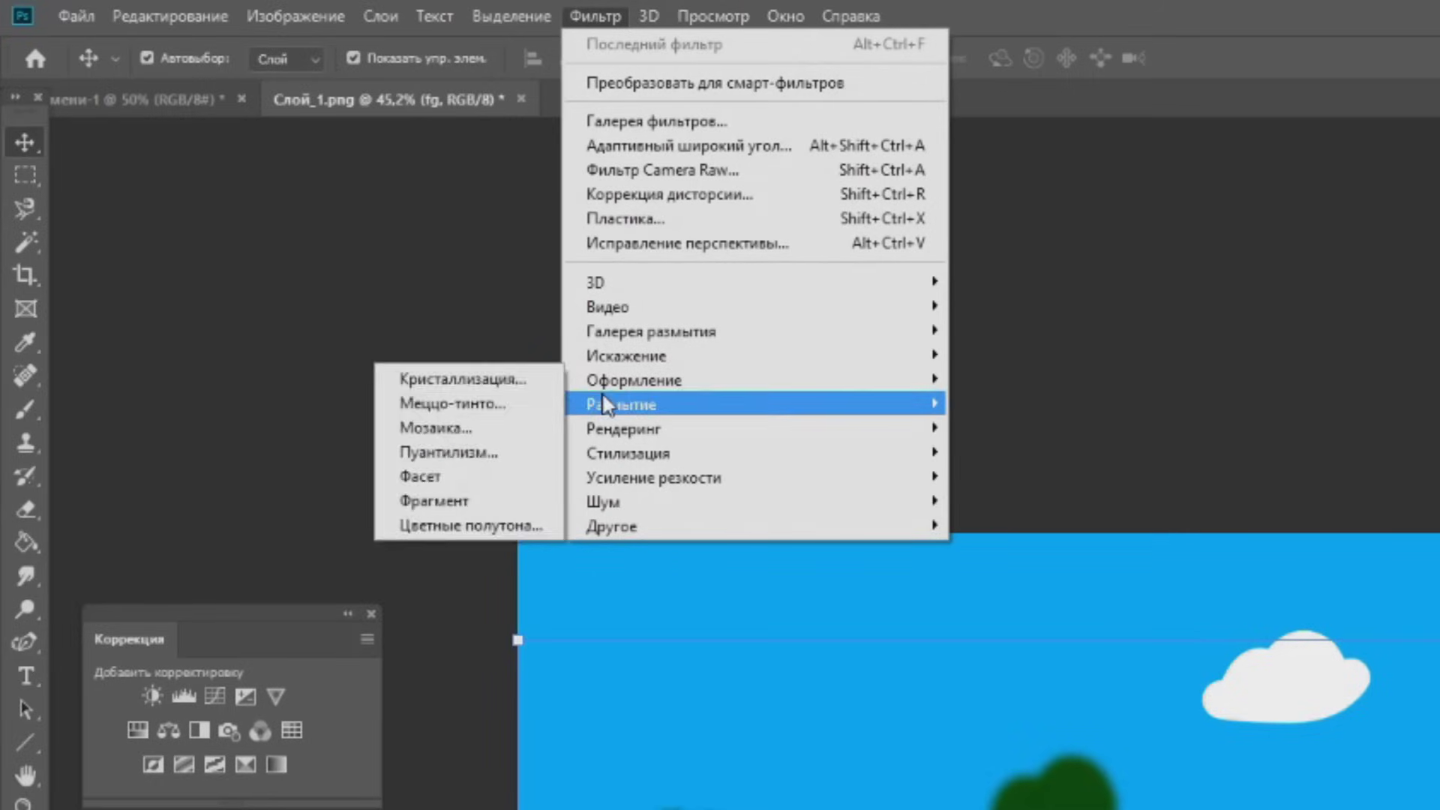
# Preview a Gaussian Blur with a larger radius, then cancel it without applying
pyautogui.moveTo(600, 405)
pyautogui.click(495, 550)
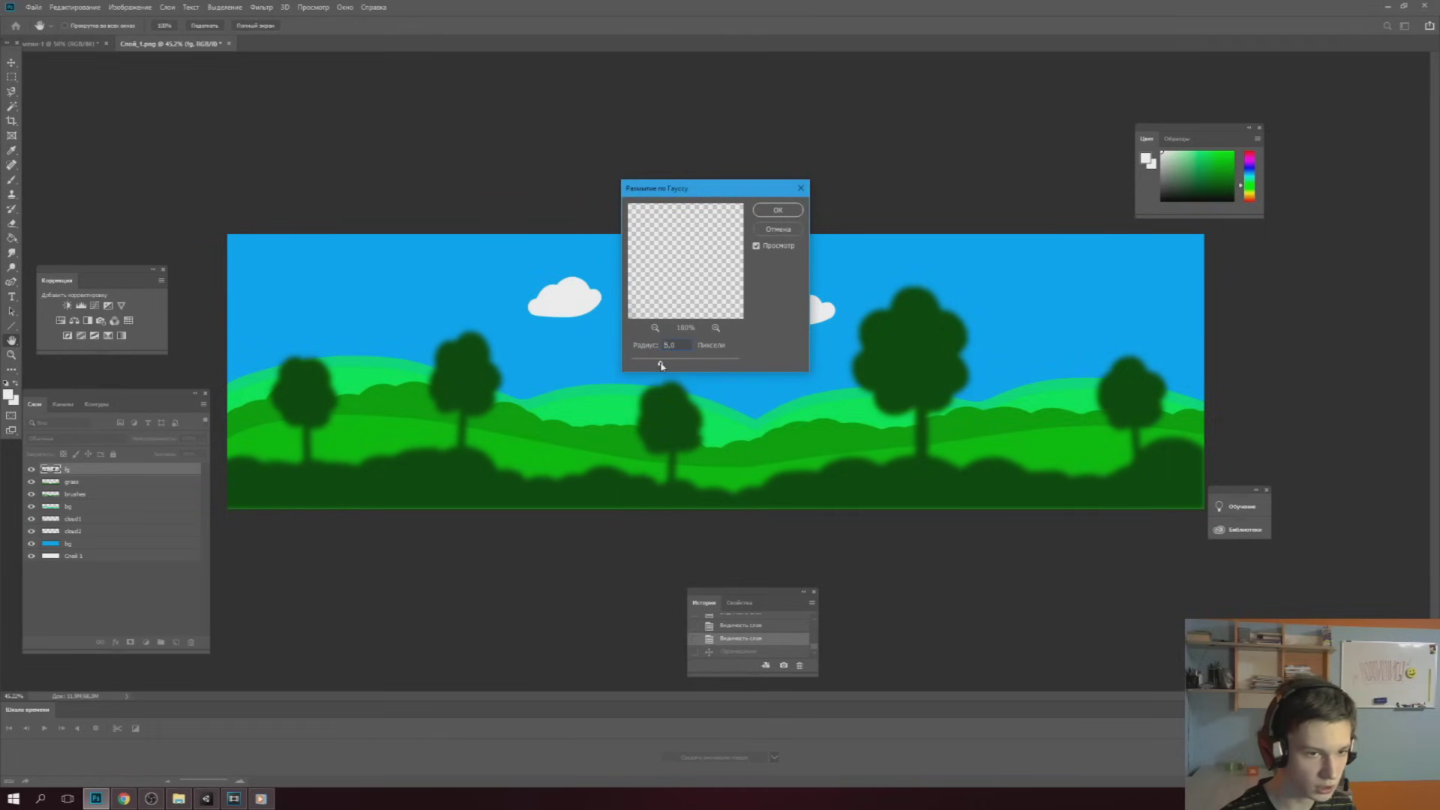
pyautogui.moveTo(652, 365); pyautogui.dragTo(670, 365)
pyautogui.click(778, 228)
# Raise the light-green hills layer about 64 px, after undoing a trial bushes move
pyautogui.click(786, 435)
pyautogui.moveTo(785, 435); pyautogui.dragTo(792, 361)
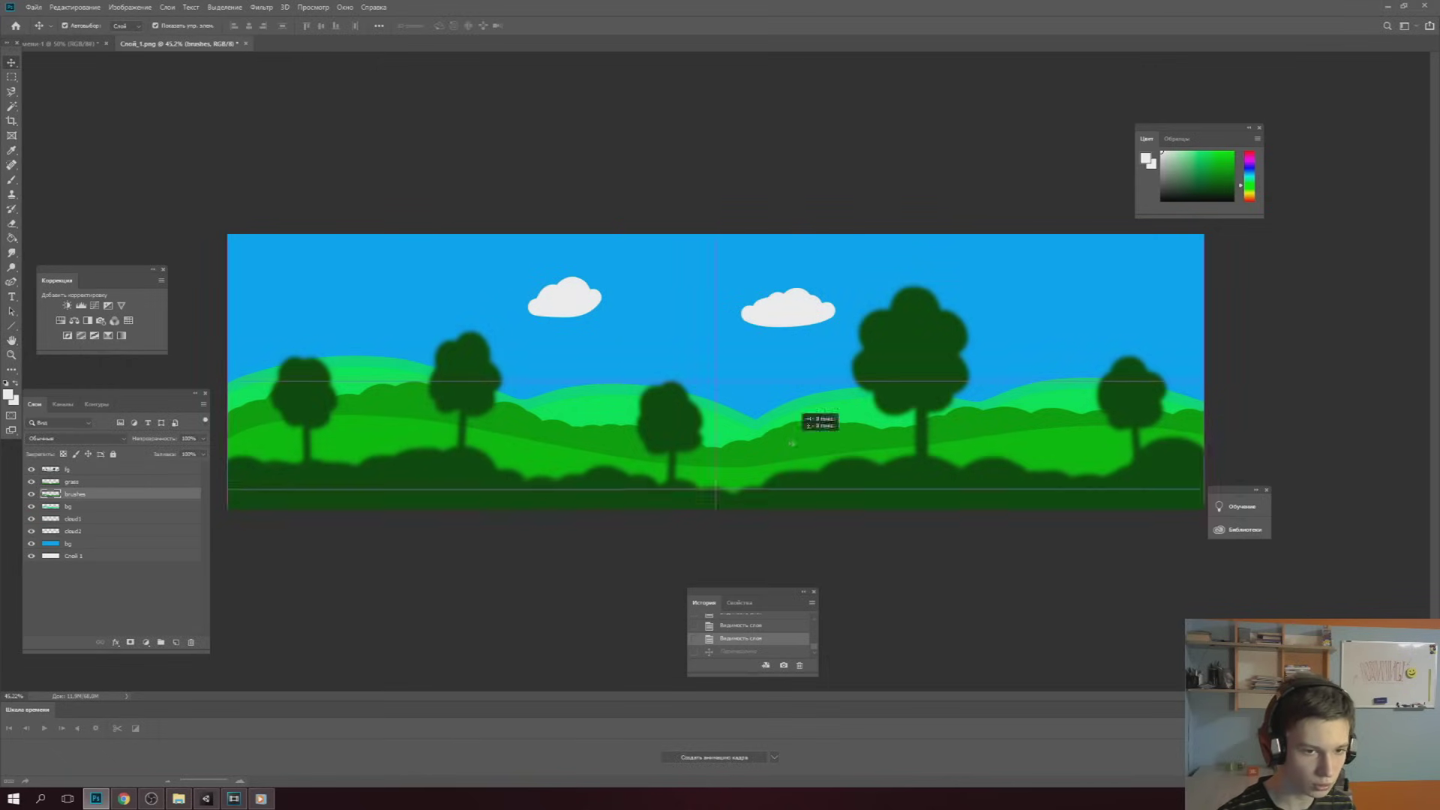
pyautogui.hotkey('ctrl', 'z')
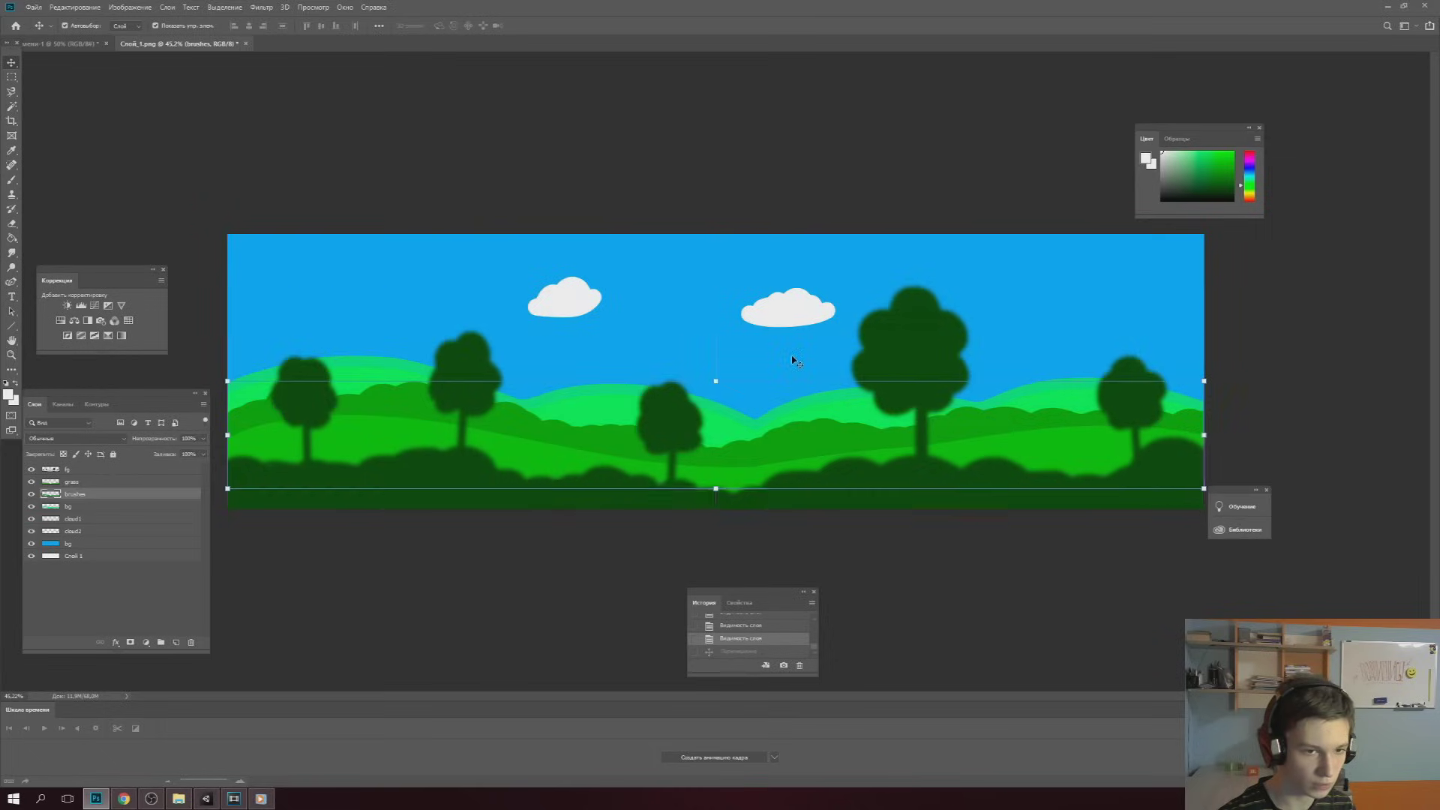
pyautogui.click(817, 409)
pyautogui.moveTo(816, 409); pyautogui.dragTo(813, 361)
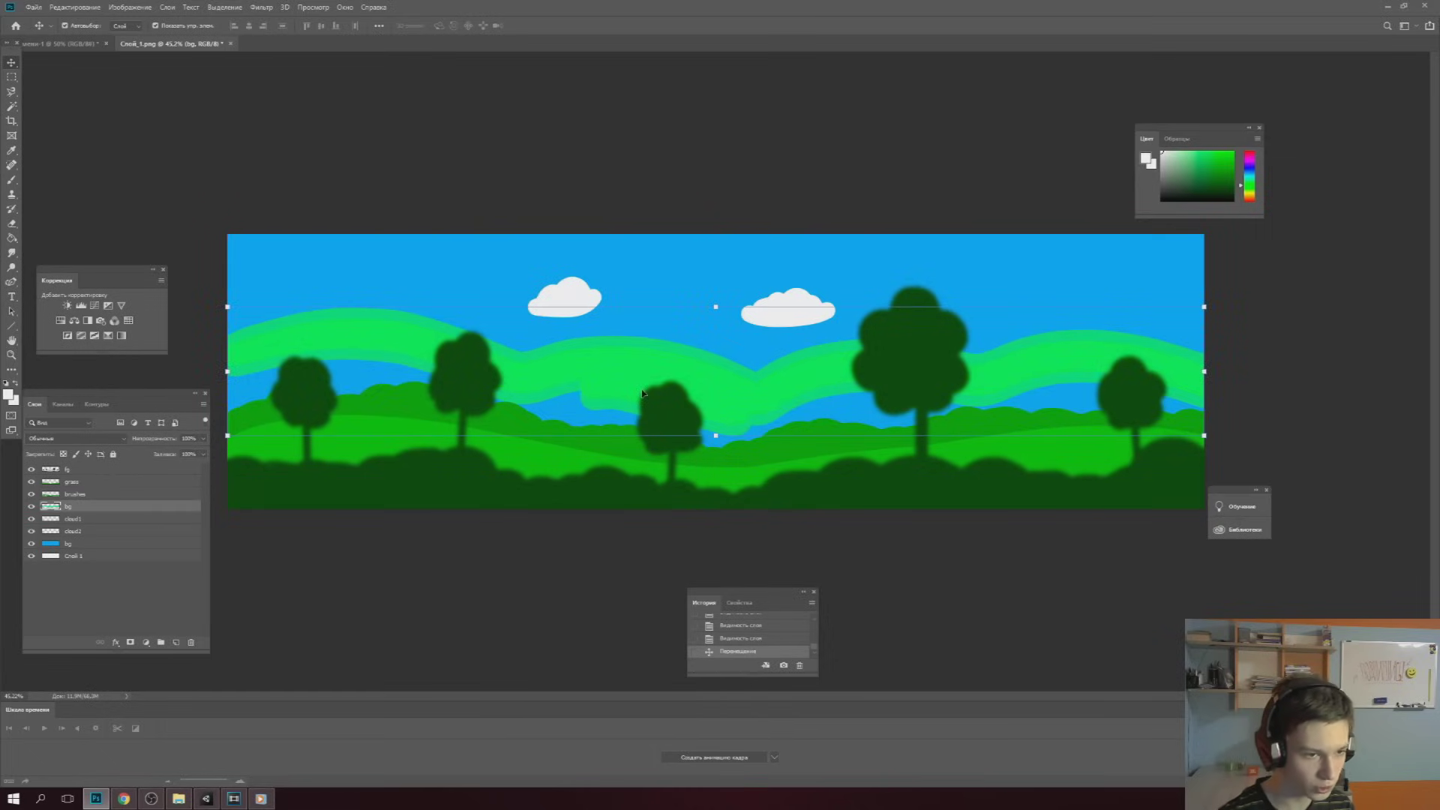
pyautogui.click(62, 570)
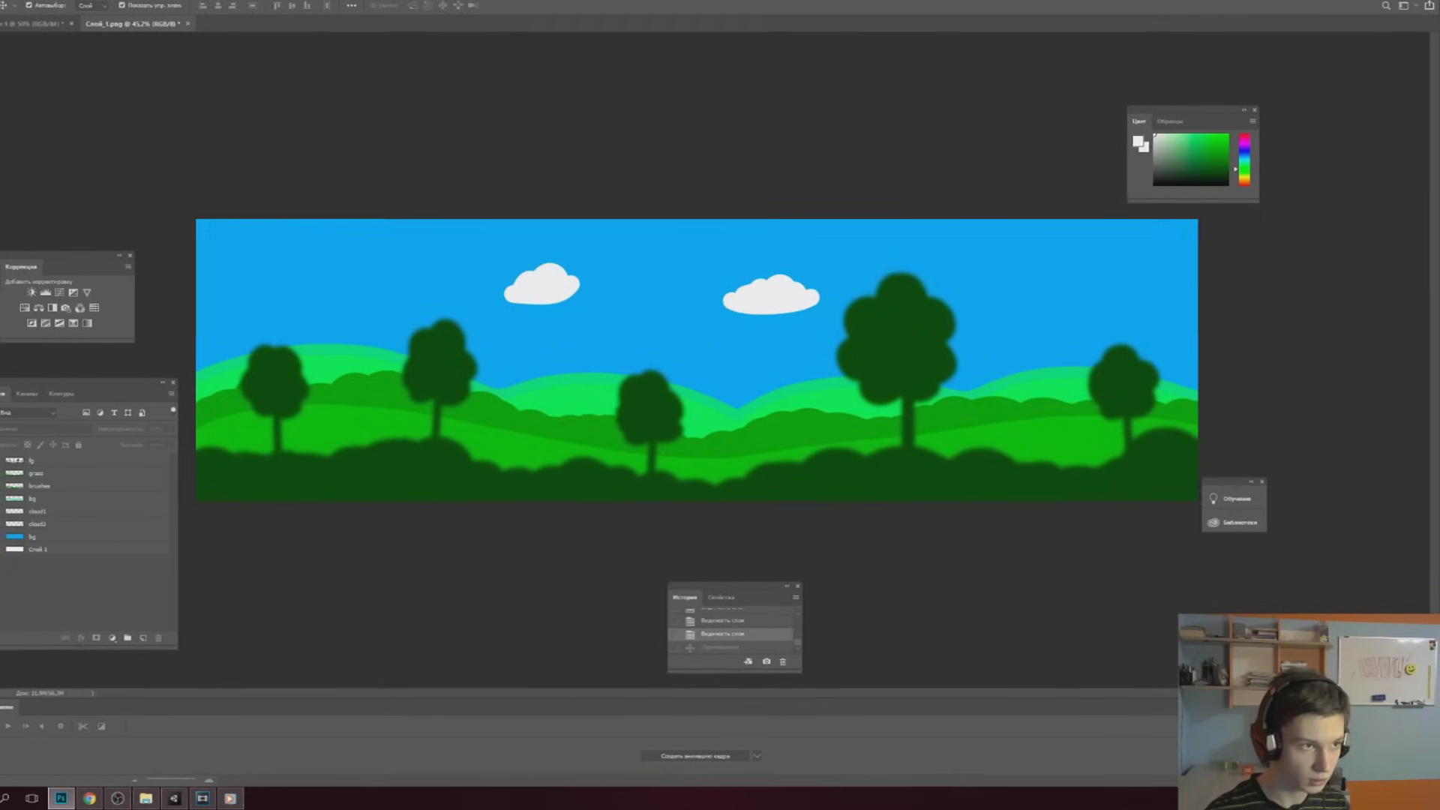
# Launch the Export Layers to Files script from File > Scripts
pyautogui.click(16, 3)
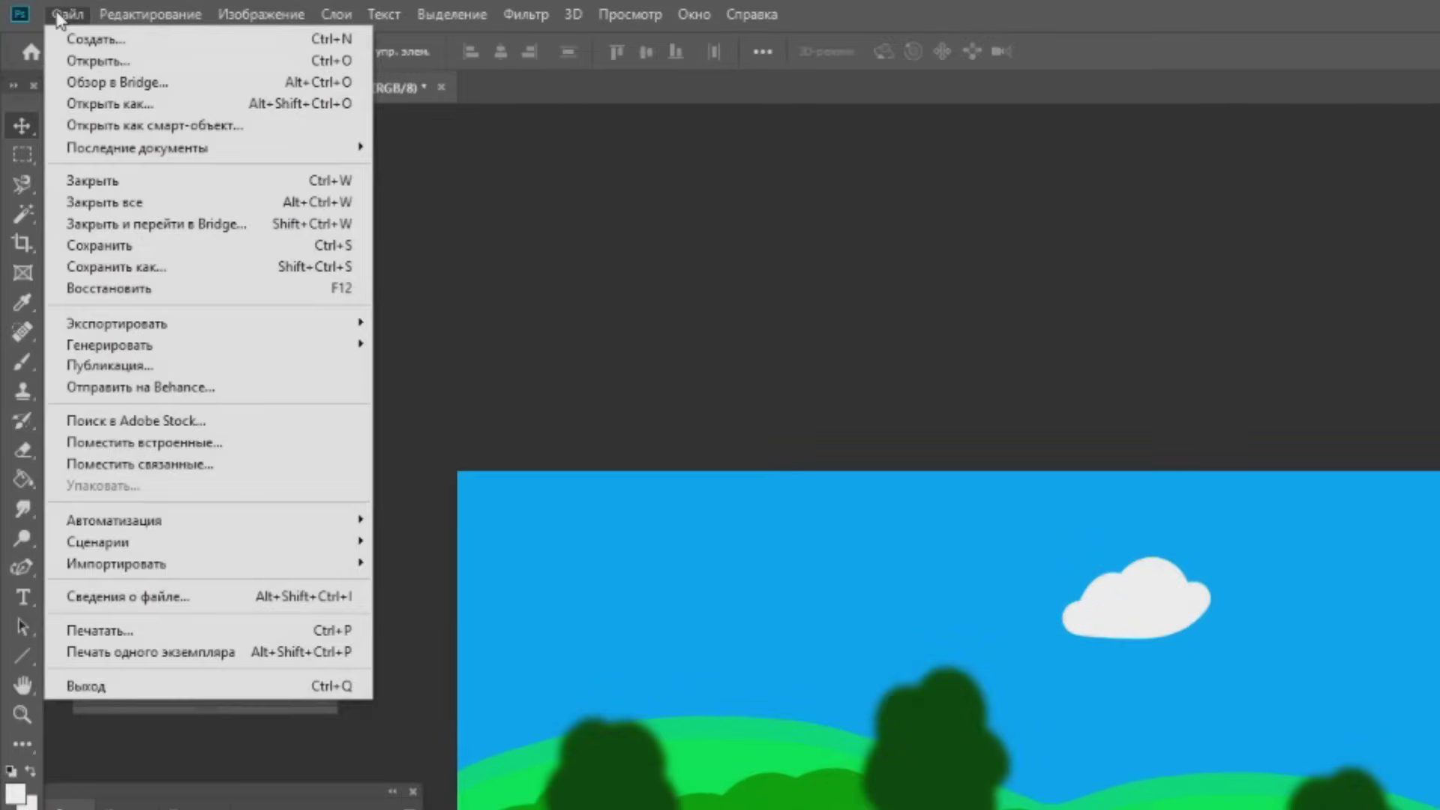
pyautogui.moveTo(90, 543)
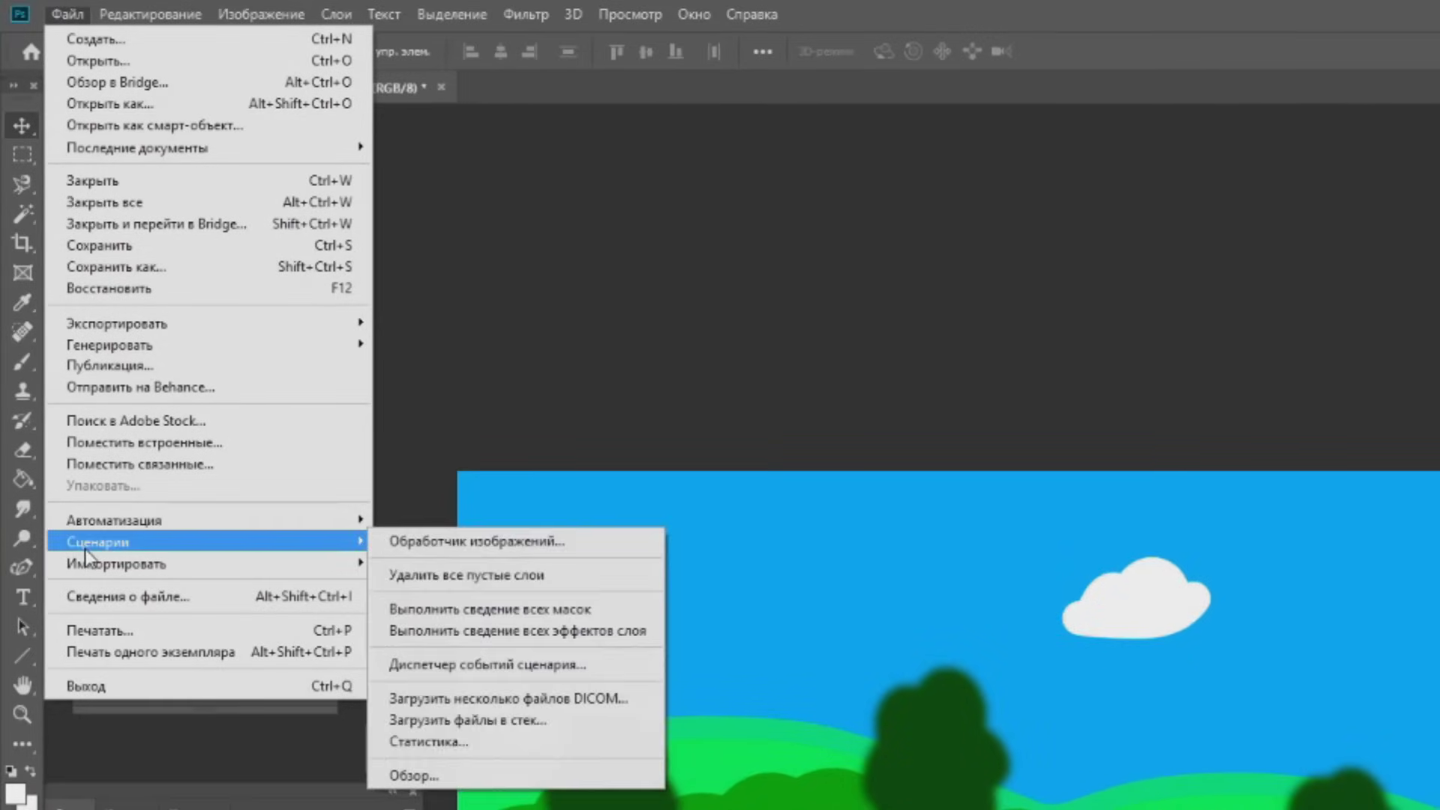
pyautogui.click(474, 777)
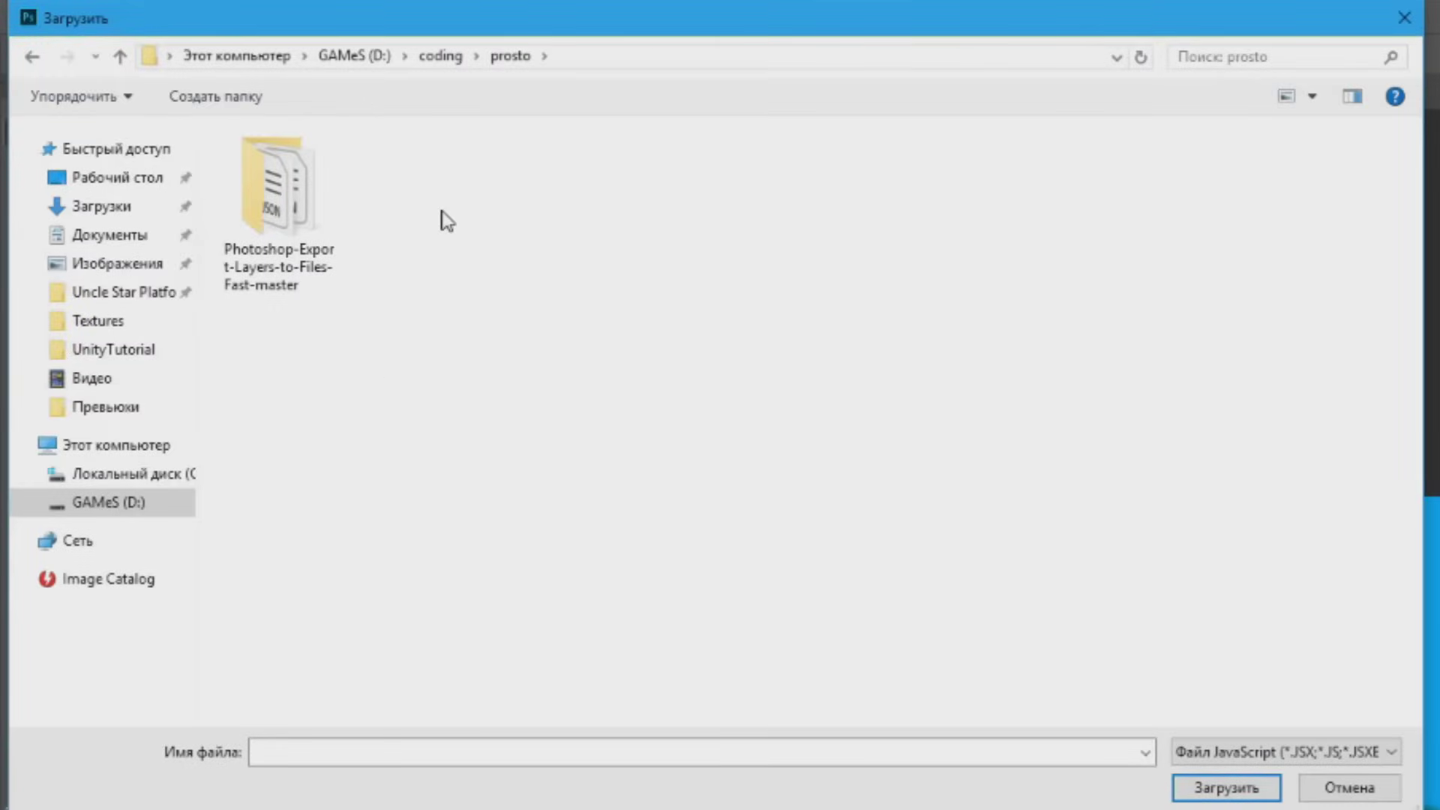
pyautogui.doubleClick(270, 218)
pyautogui.doubleClick(138, 87)
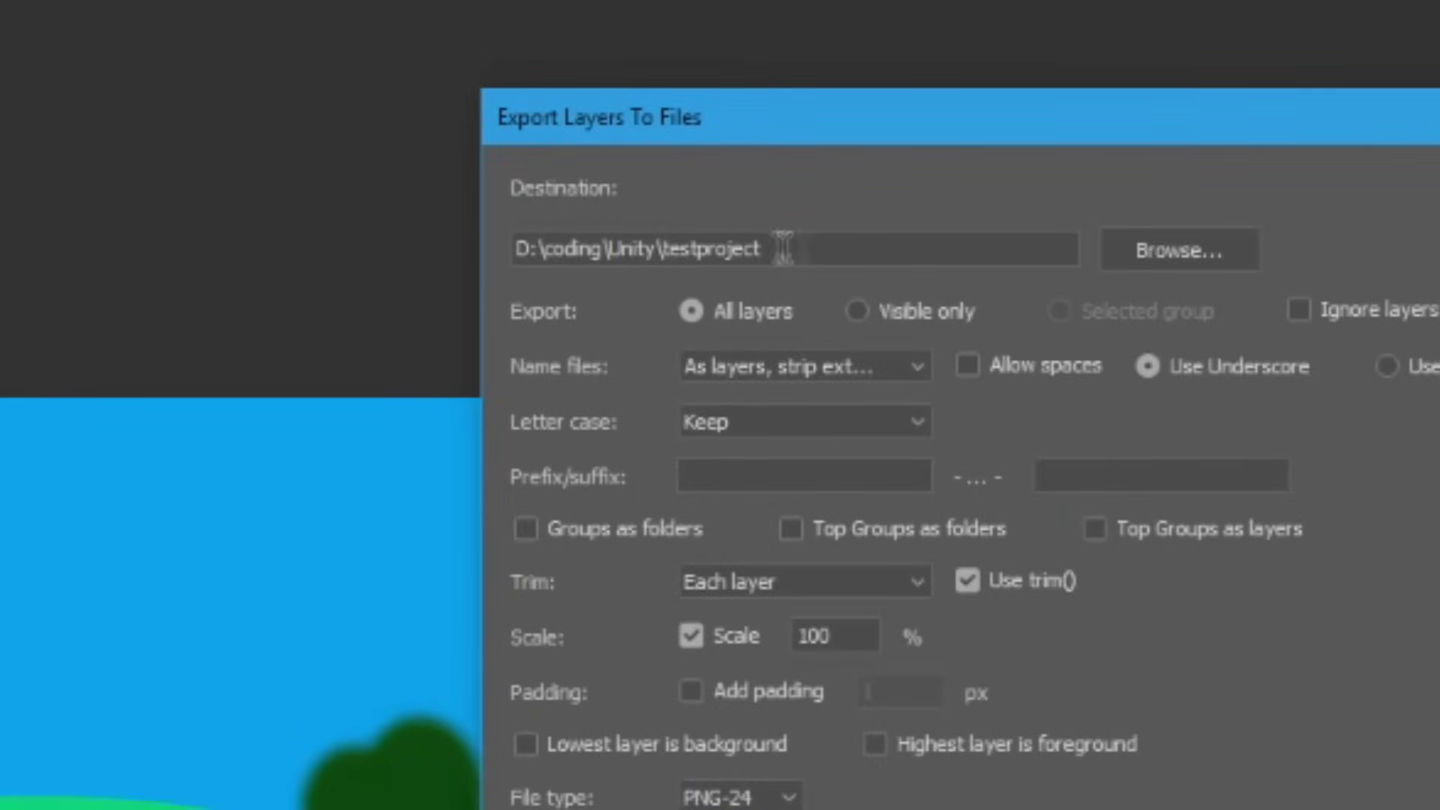
# Set the destination, enable trimming, export all layers as PNGs and confirm 'Saved 8 files'
pyautogui.moveTo(516, 109); pyautogui.dragTo(379, 118)
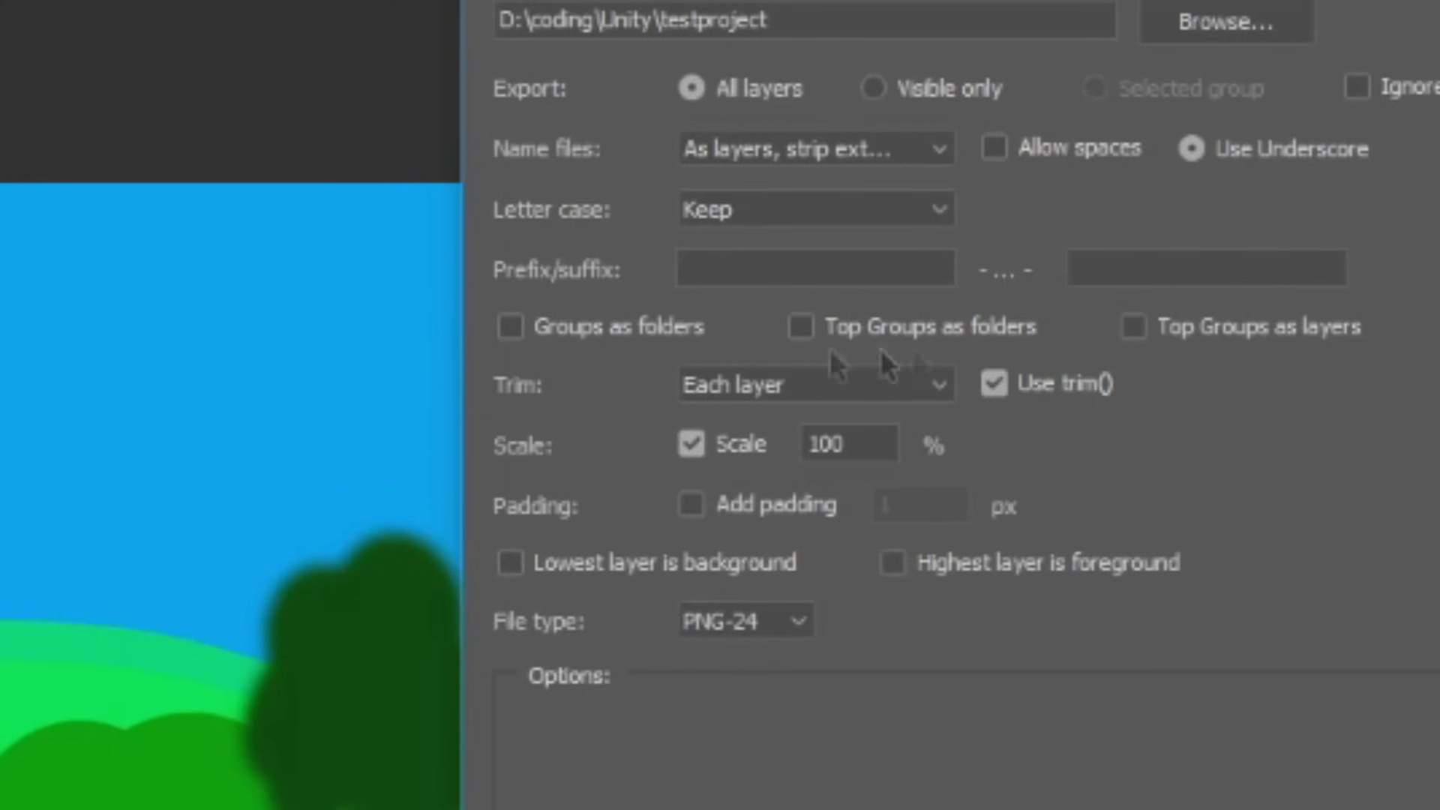
pyautogui.click(992, 384)
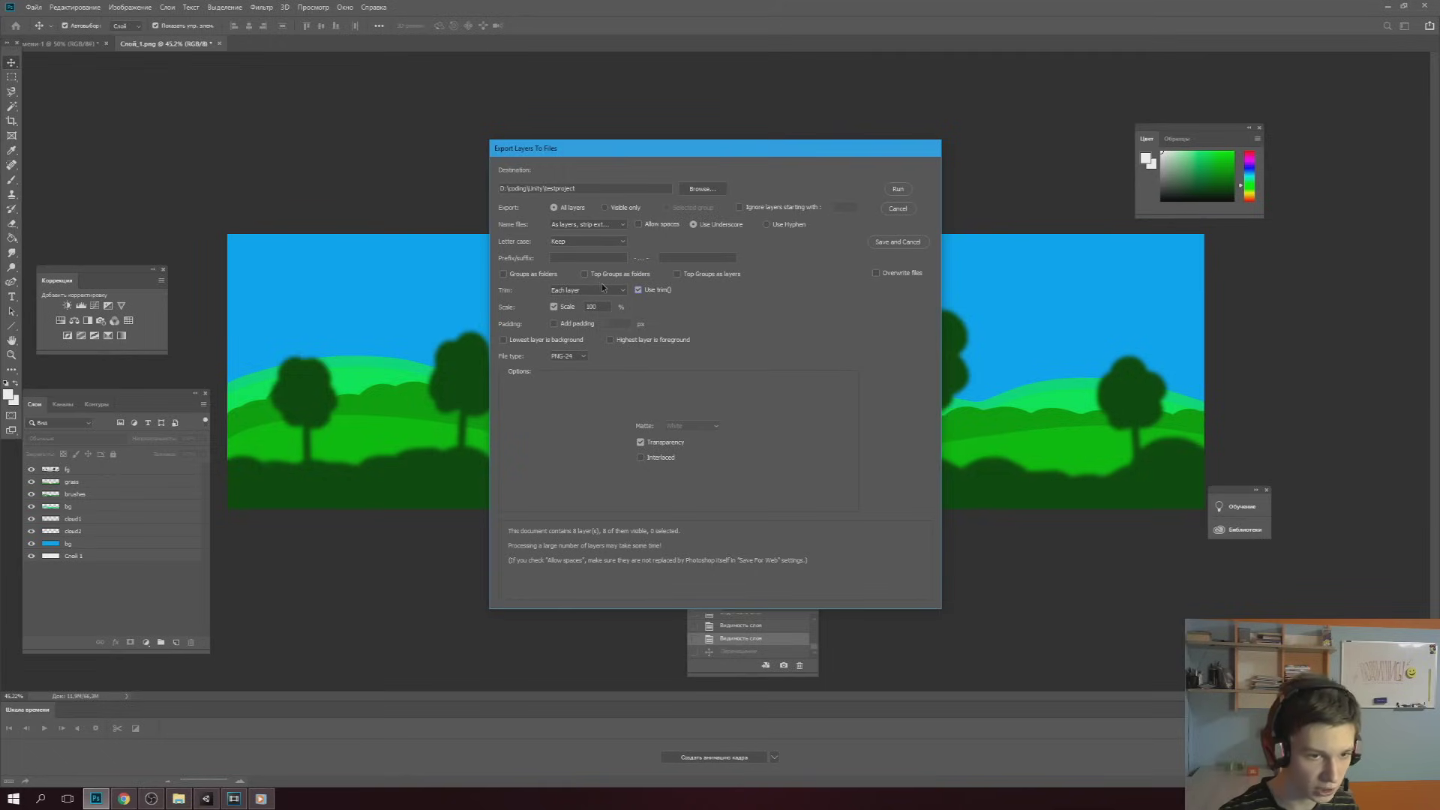
pyautogui.click(899, 189)
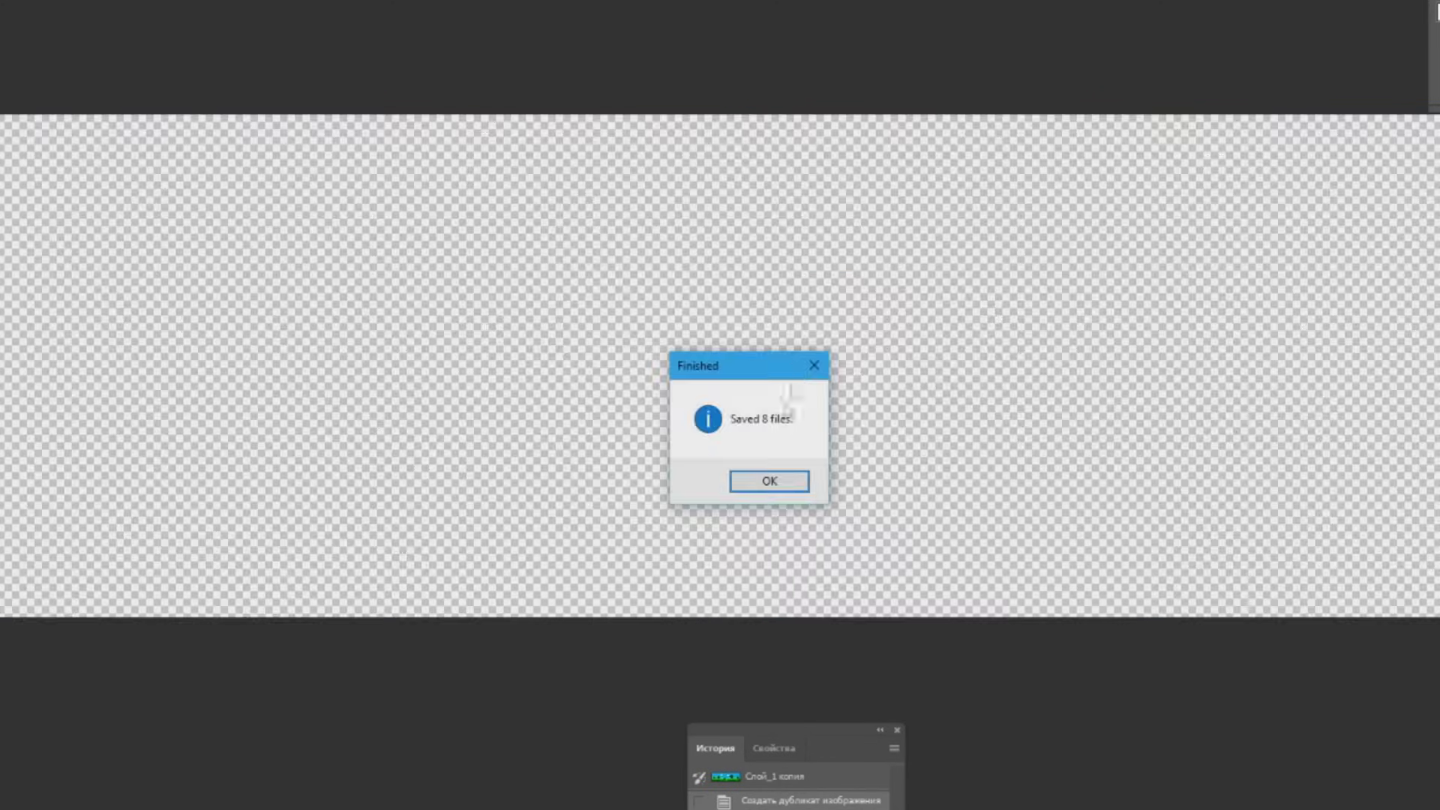
pyautogui.click(784, 481)
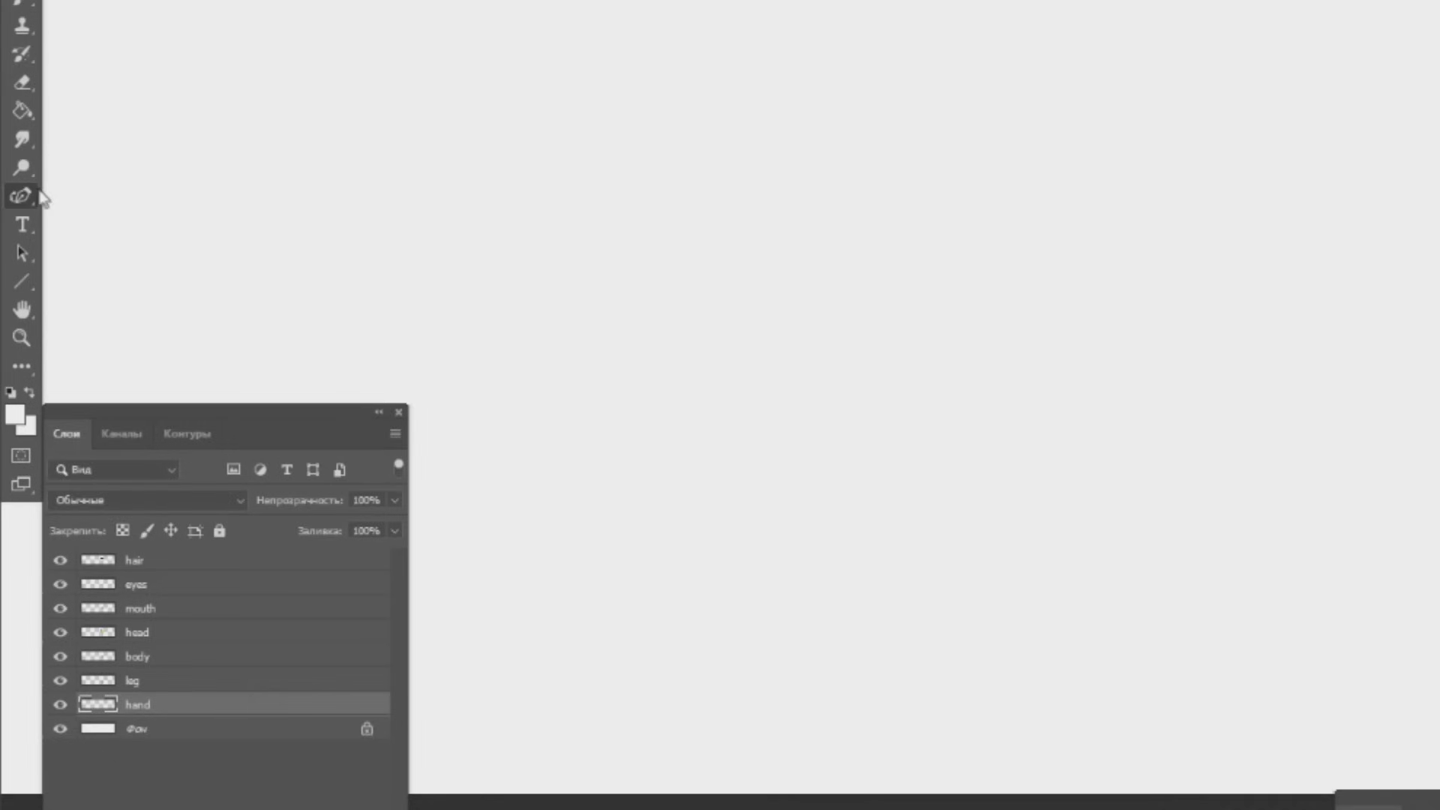
# Switch to the Curvature Pen and widen the stroke to about 20.46 px
pyautogui.rightClick(12, 282)
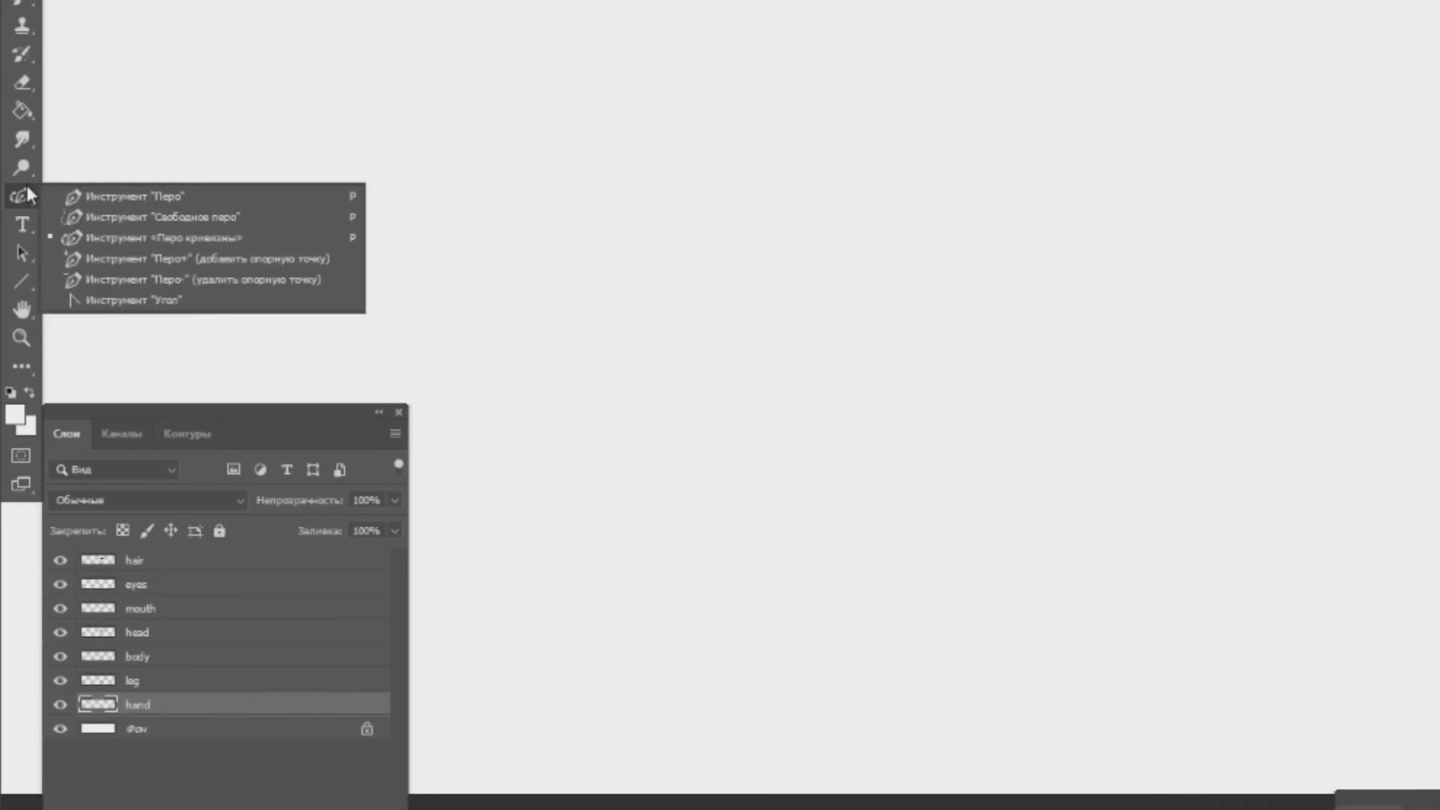
pyautogui.click(110, 235)
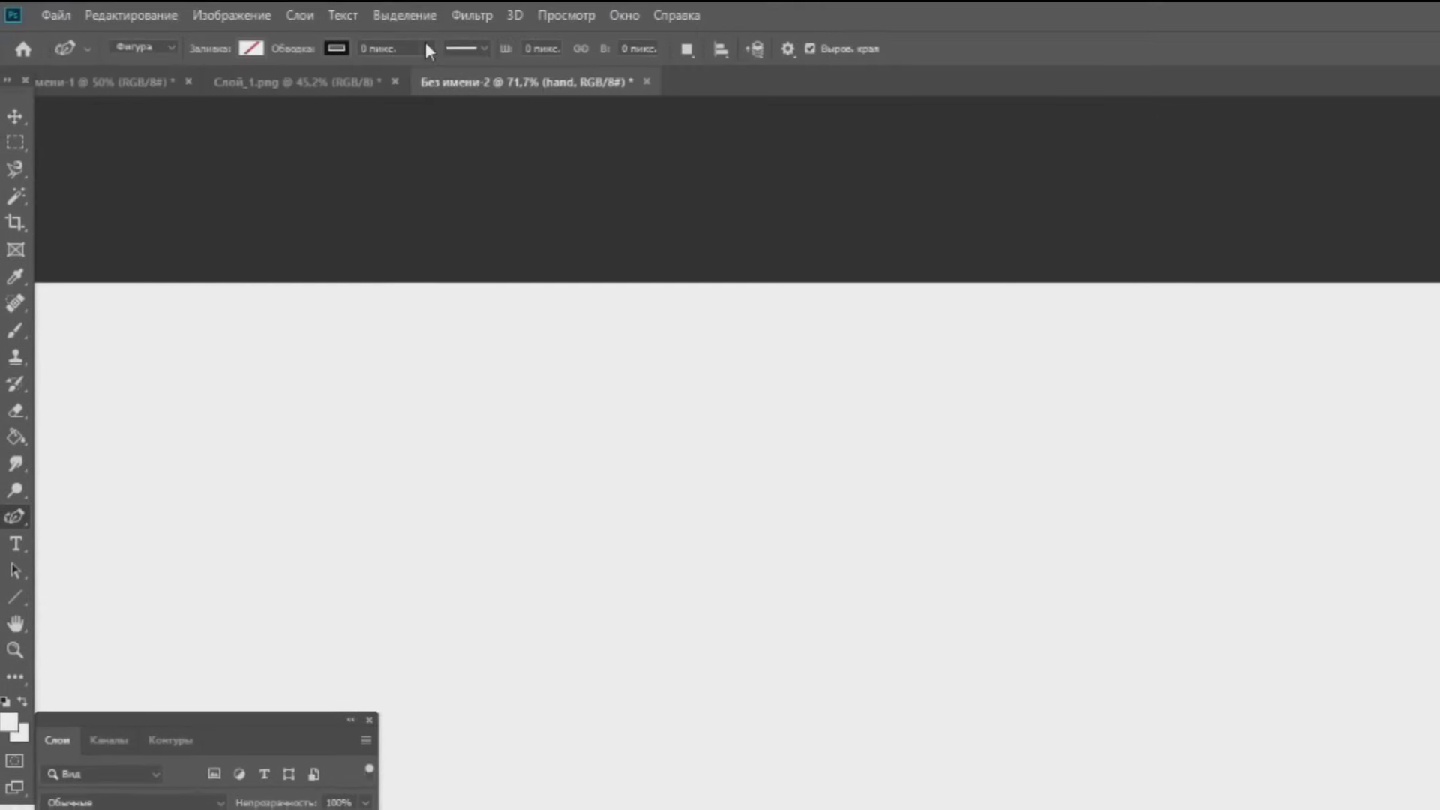
pyautogui.moveTo(430, 72); pyautogui.dragTo(474, 75)
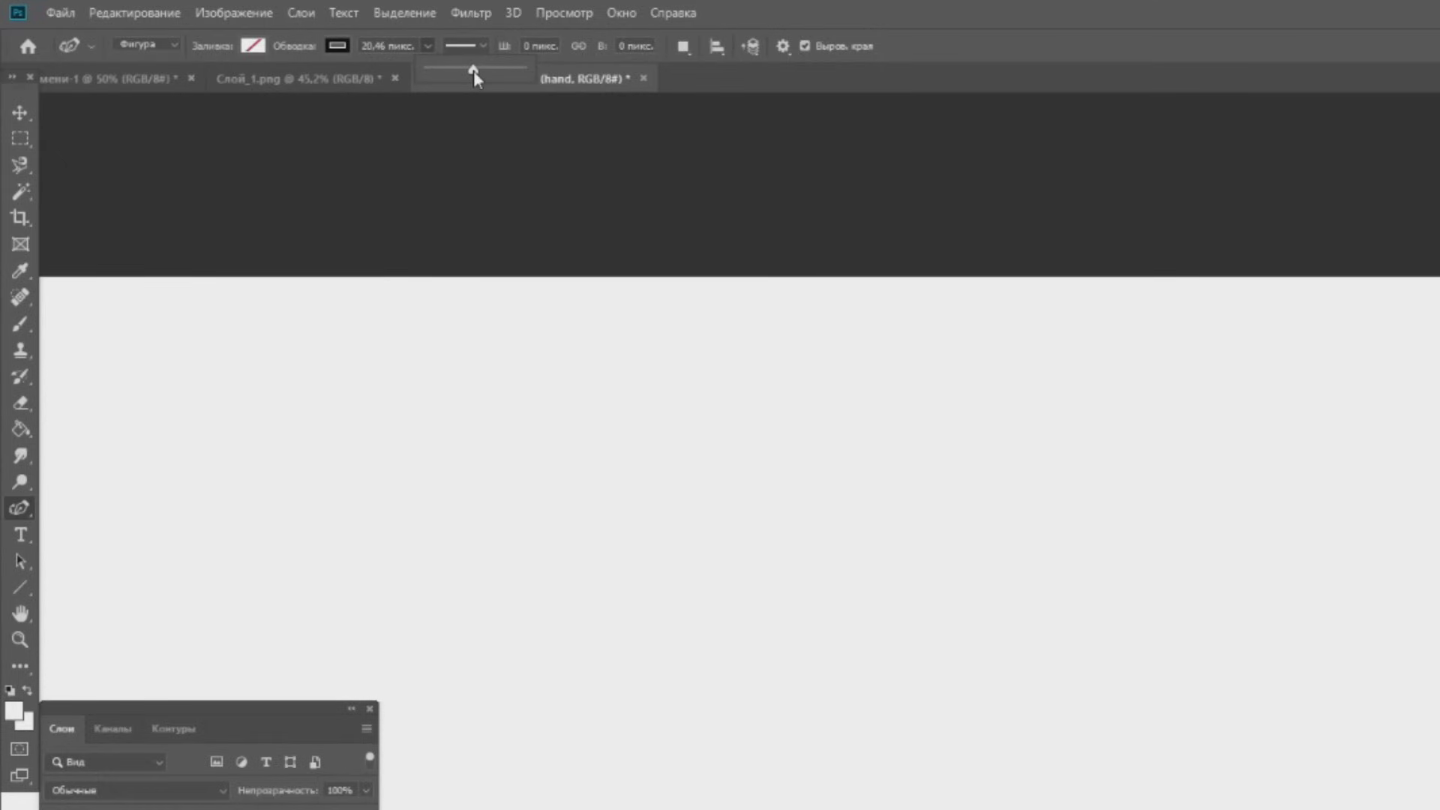
# Draw a closed four-point circle with the Curvature Pen on a new shape layer
pyautogui.click(429, 46)
pyautogui.click(336, 282)
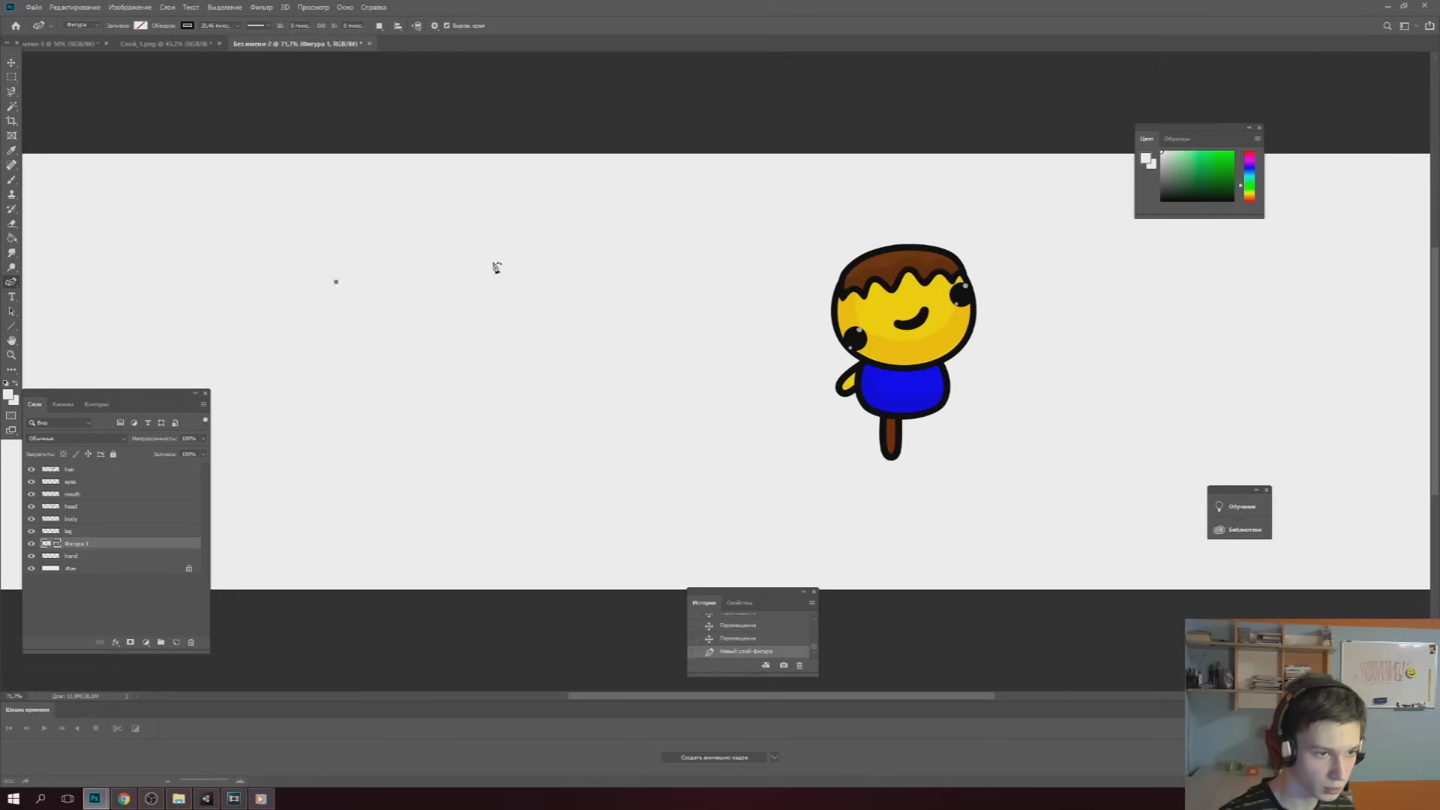
pyautogui.click(453, 268)
pyautogui.click(461, 362)
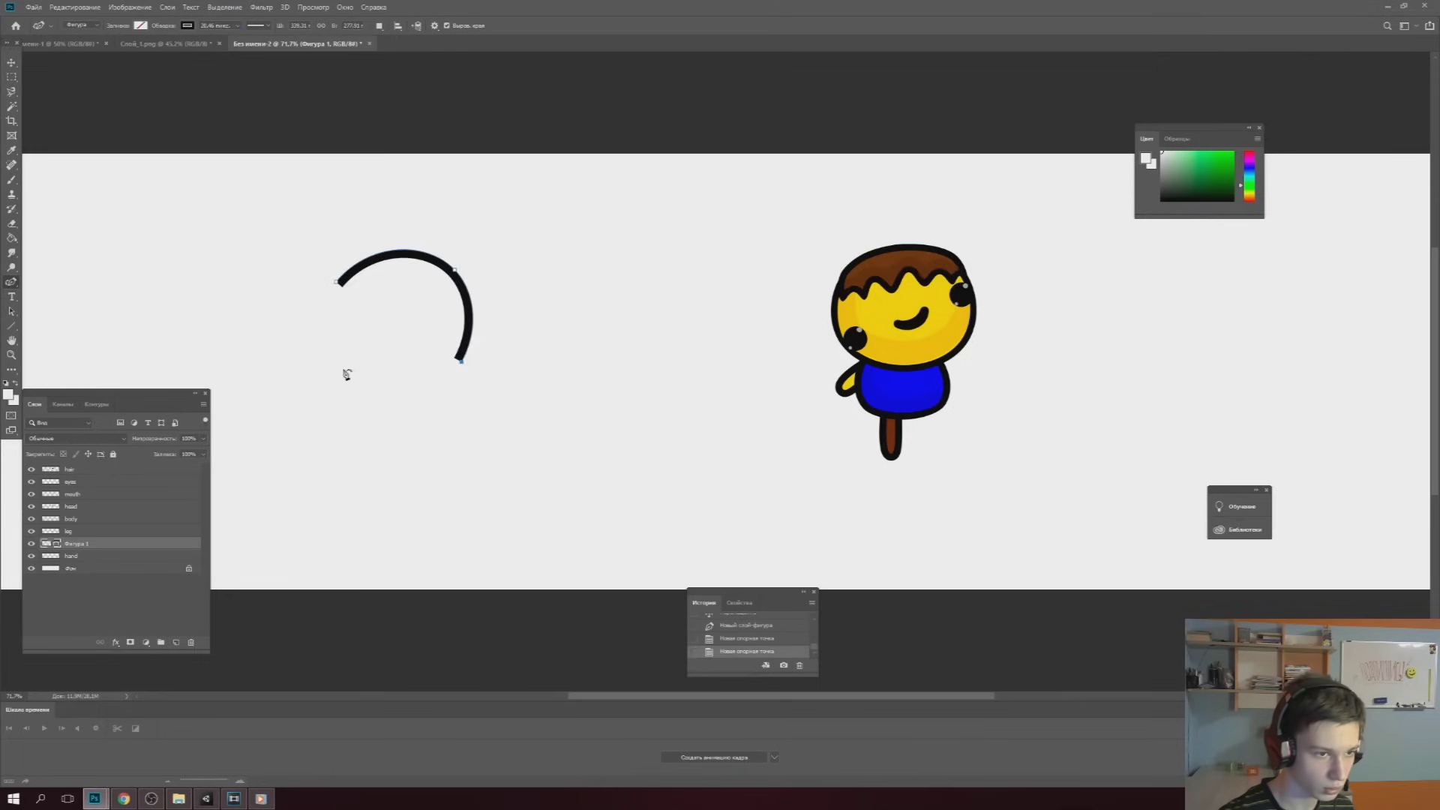
pyautogui.click(343, 369)
pyautogui.click(336, 284)
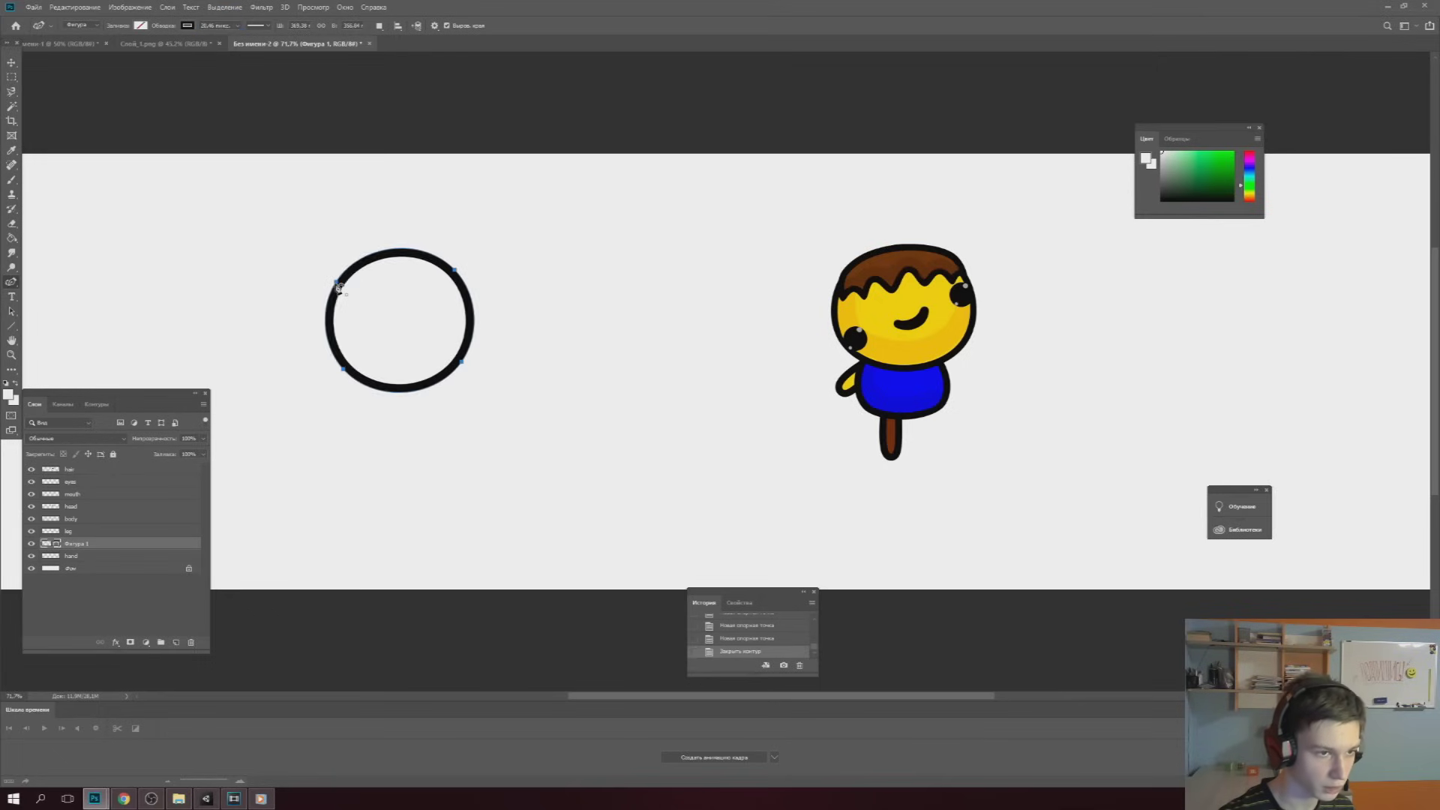
# Fill the circle yellow and pull its two left anchors outward to round the head
pyautogui.click(141, 27)
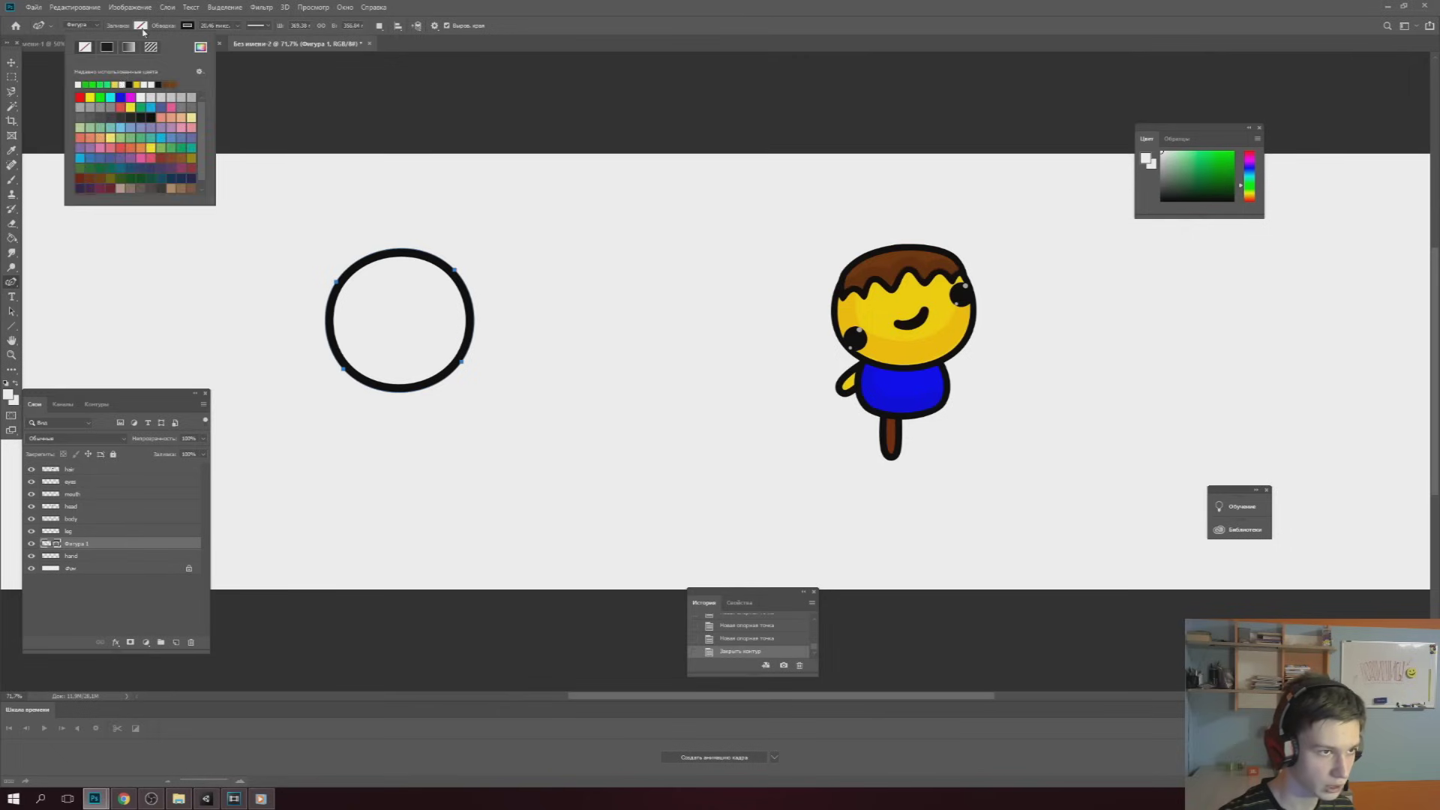
pyautogui.click(141, 81)
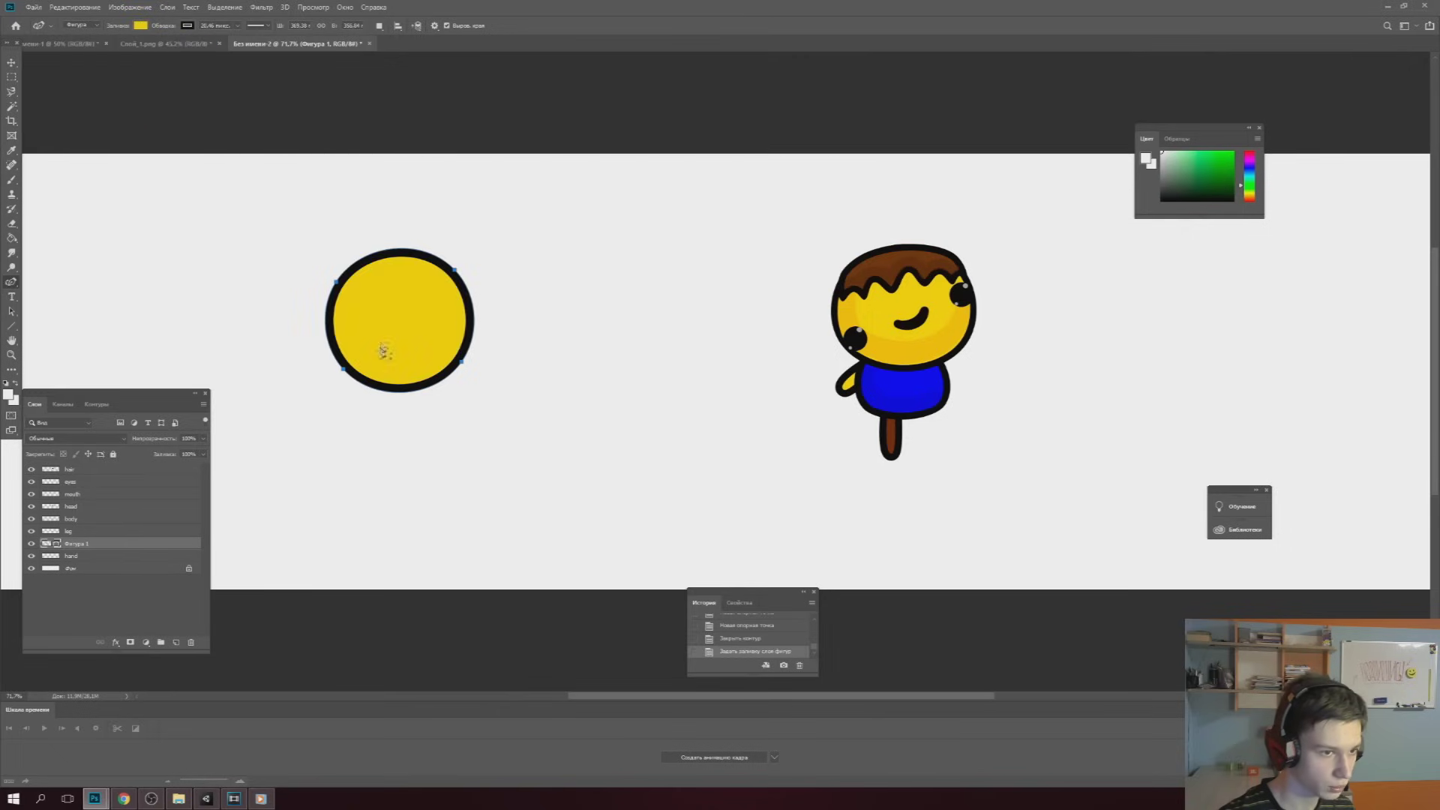
pyautogui.moveTo(338, 285); pyautogui.dragTo(325, 289)
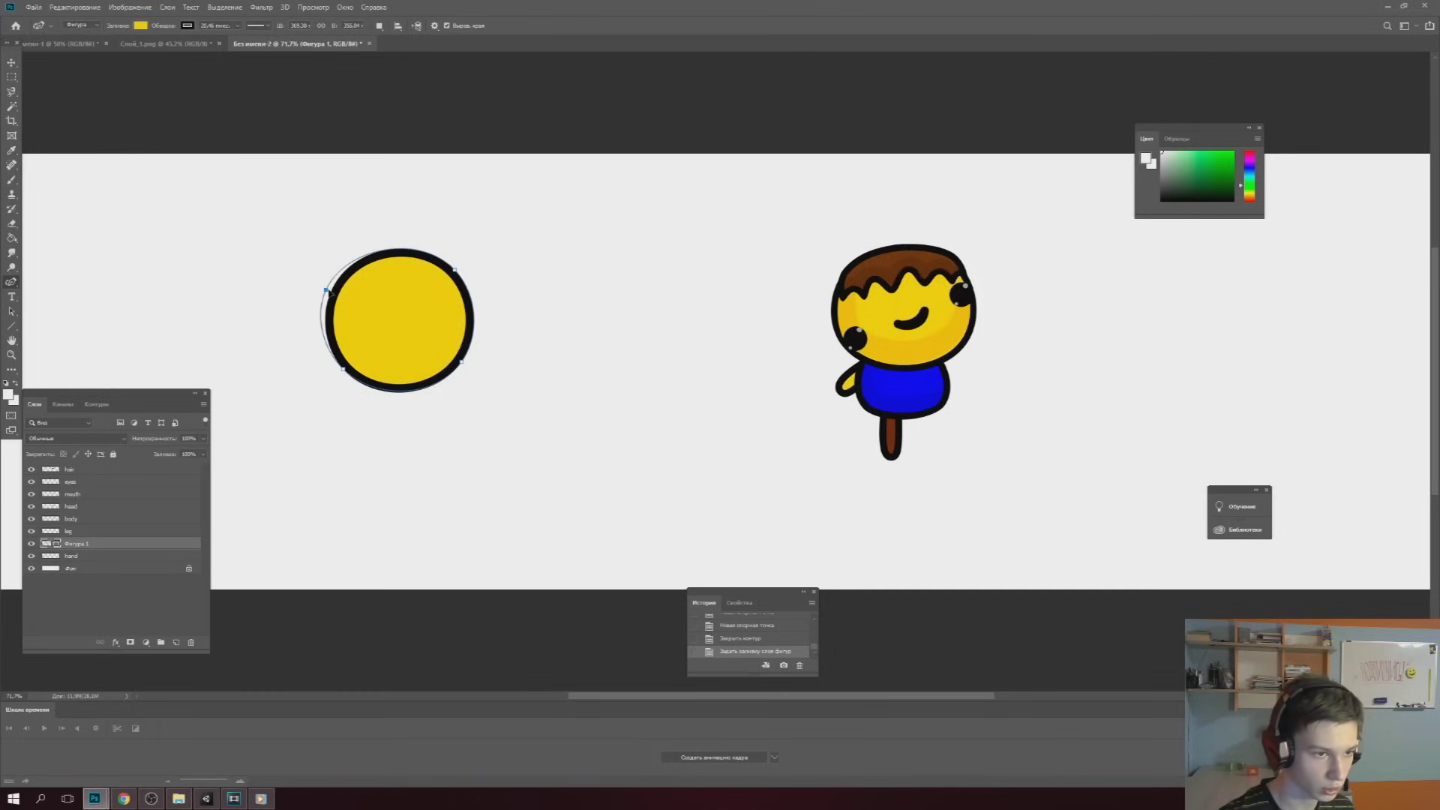
pyautogui.moveTo(343, 372); pyautogui.dragTo(334, 367)
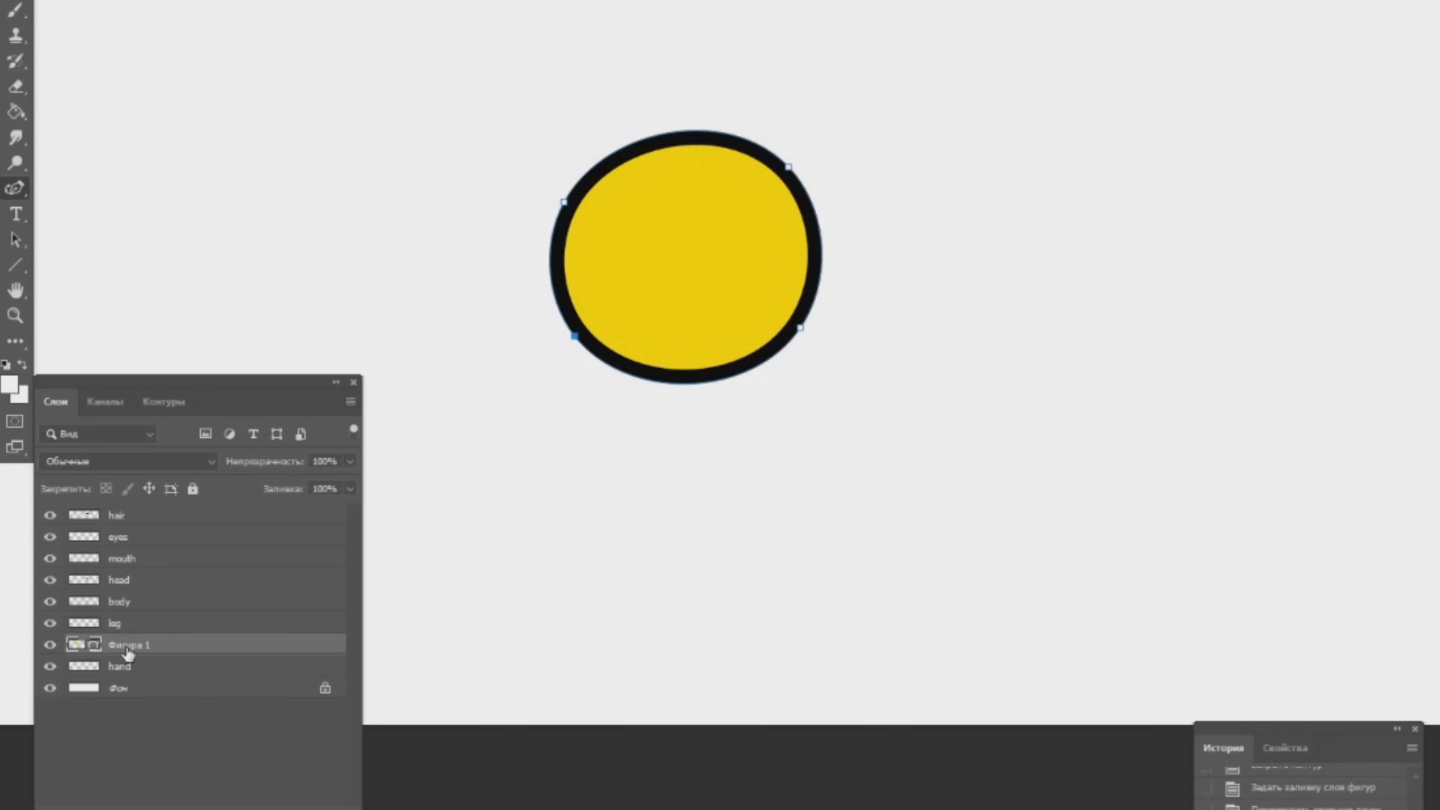
# Rasterize the Фигура 1 head layer and rename it 'bashka'
pyautogui.rightClick(127, 652)
pyautogui.click(203, 111)
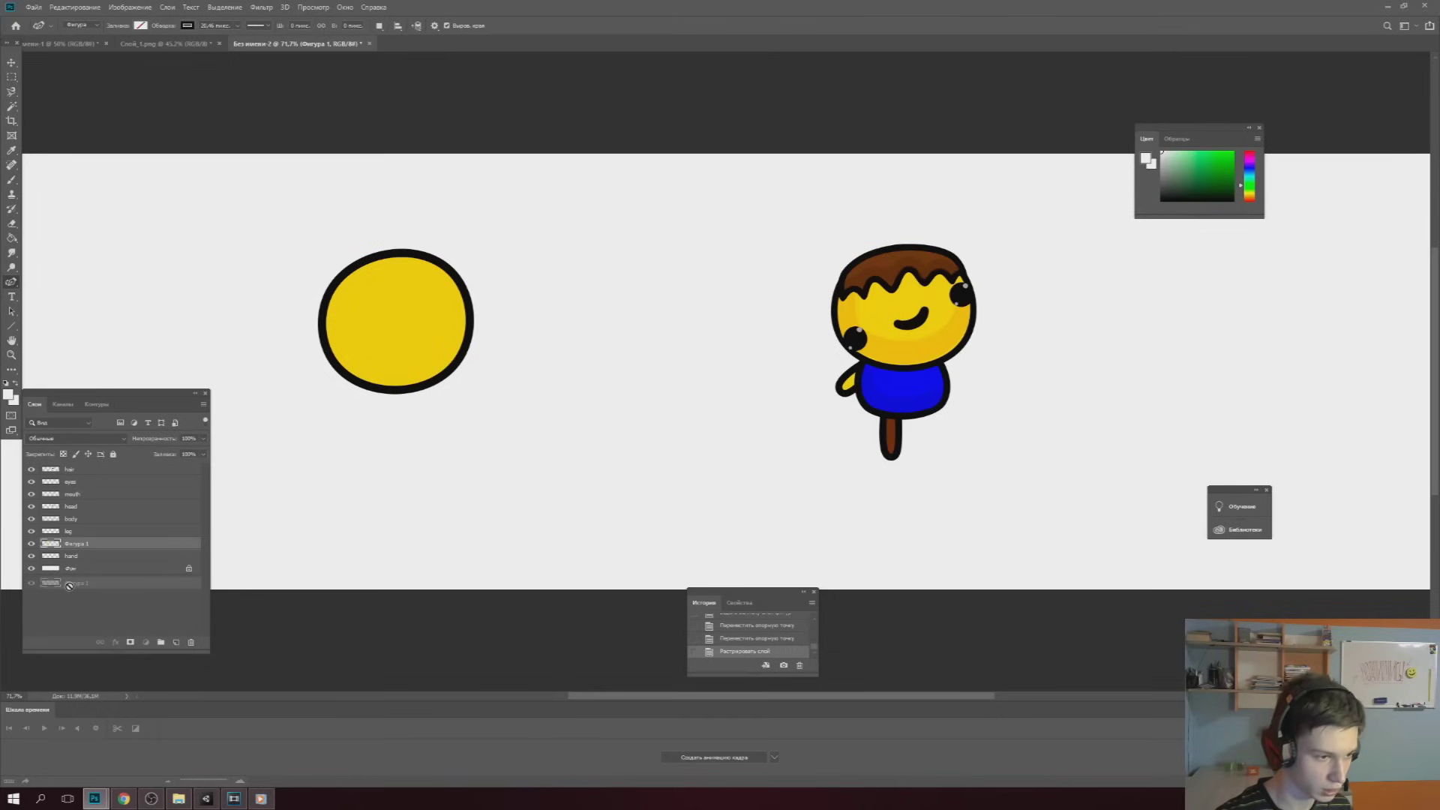
pyautogui.doubleClick(77, 543)
pyautogui.write('body')
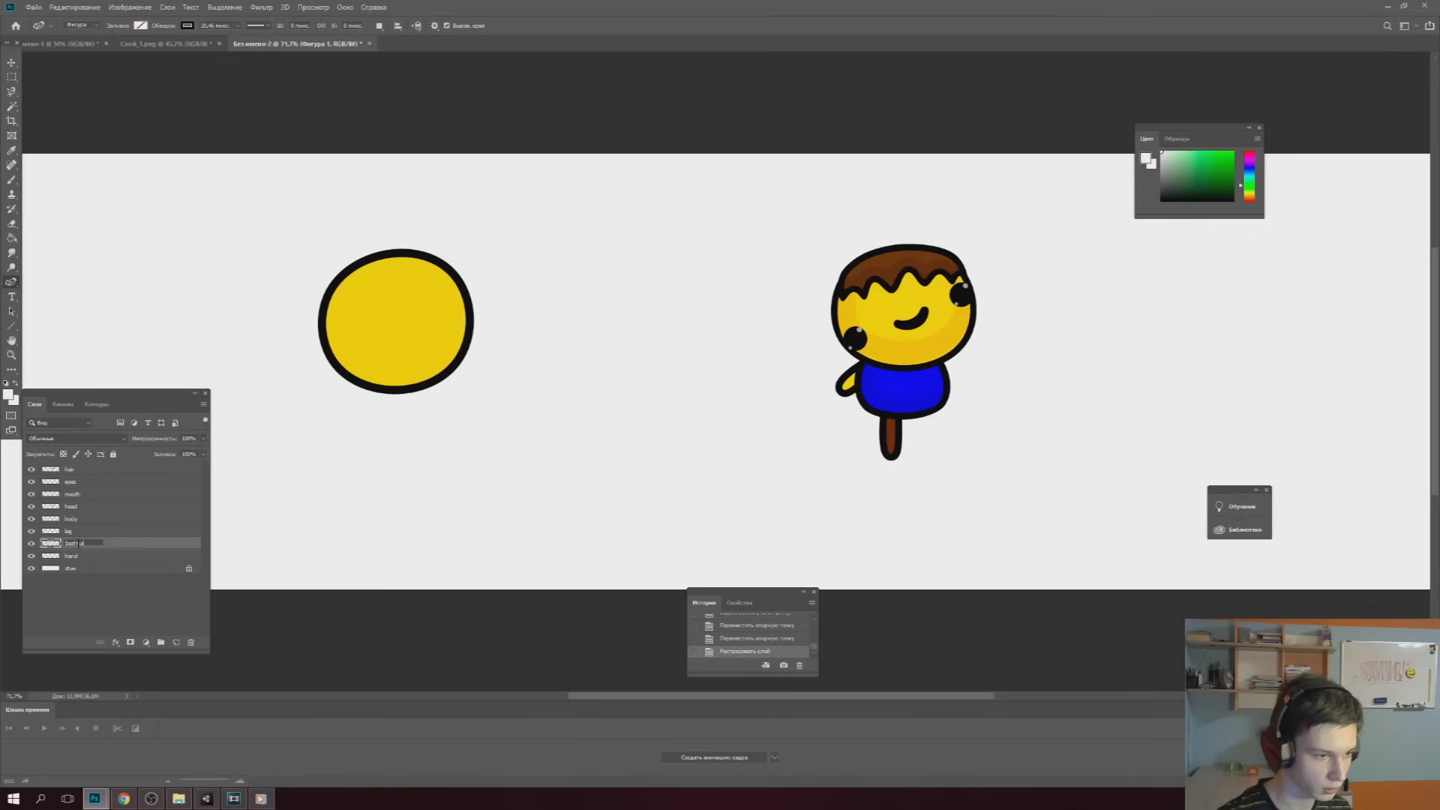
pyautogui.press('Return')
# Draw a blue-filled circle body below the head on a new layer
pyautogui.keyDown('ctrl'); pyautogui.click(175, 642); pyautogui.keyUp('ctrl')
pyautogui.click(141, 26)
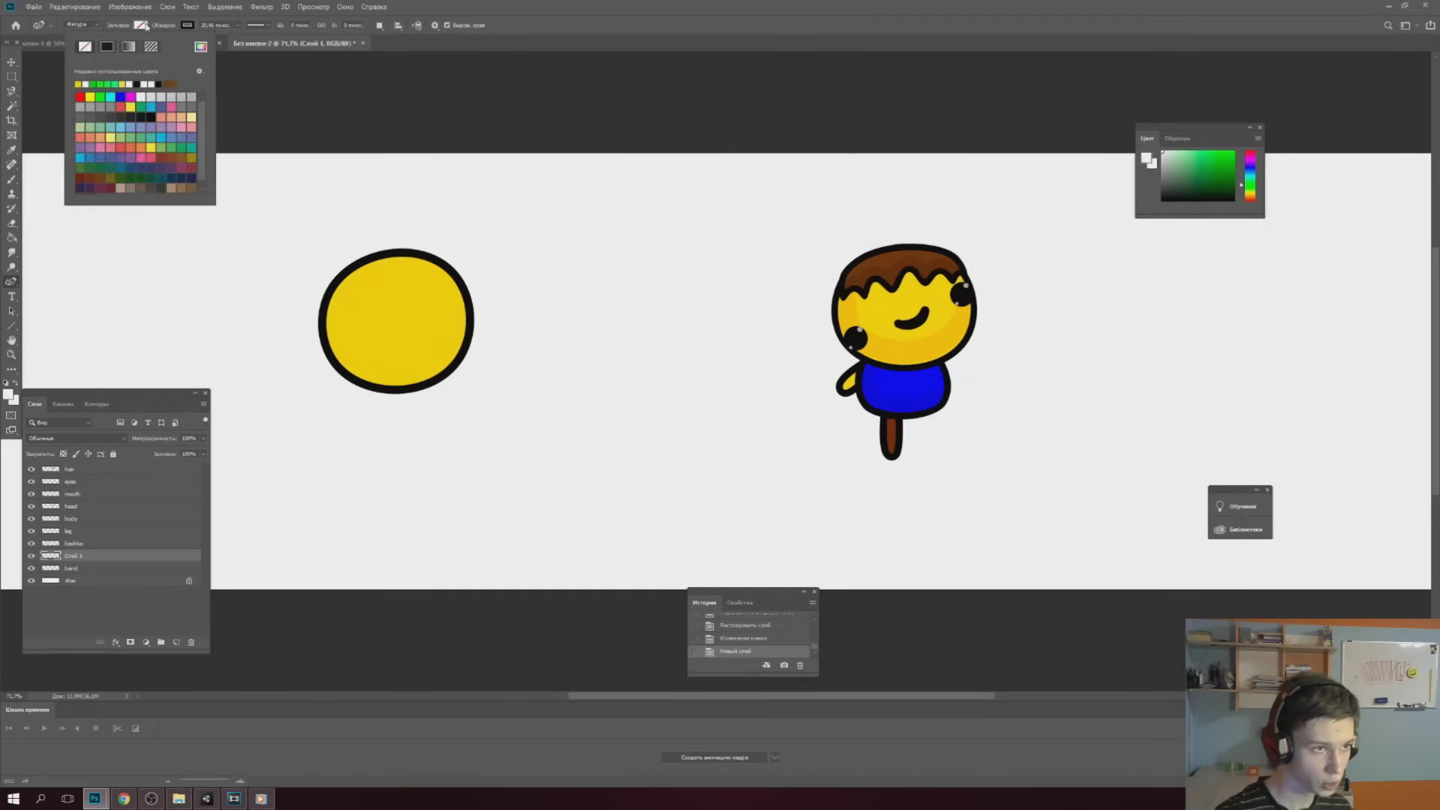
pyautogui.click(123, 96)
pyautogui.click(142, 26)
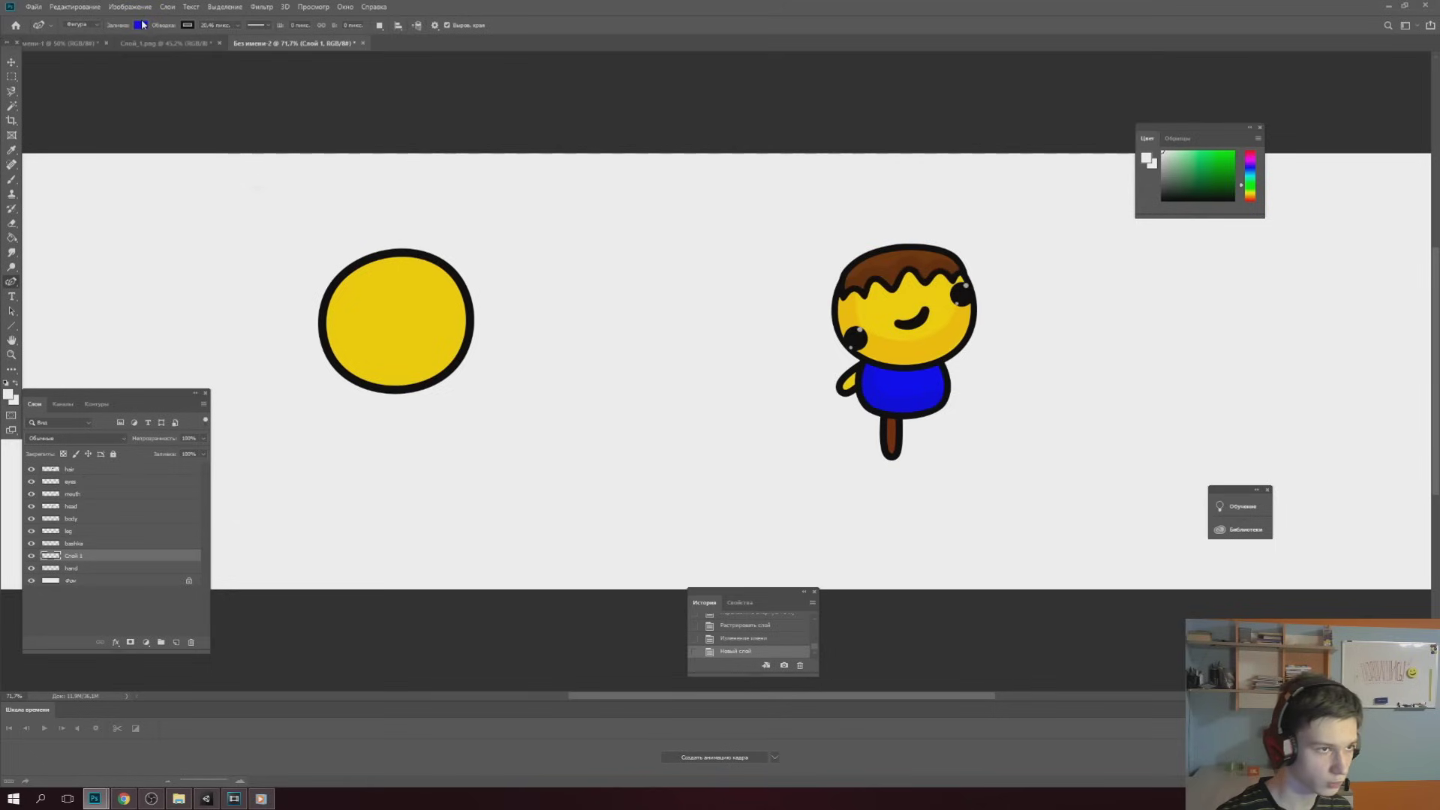
pyautogui.click(366, 377)
pyautogui.click(362, 439)
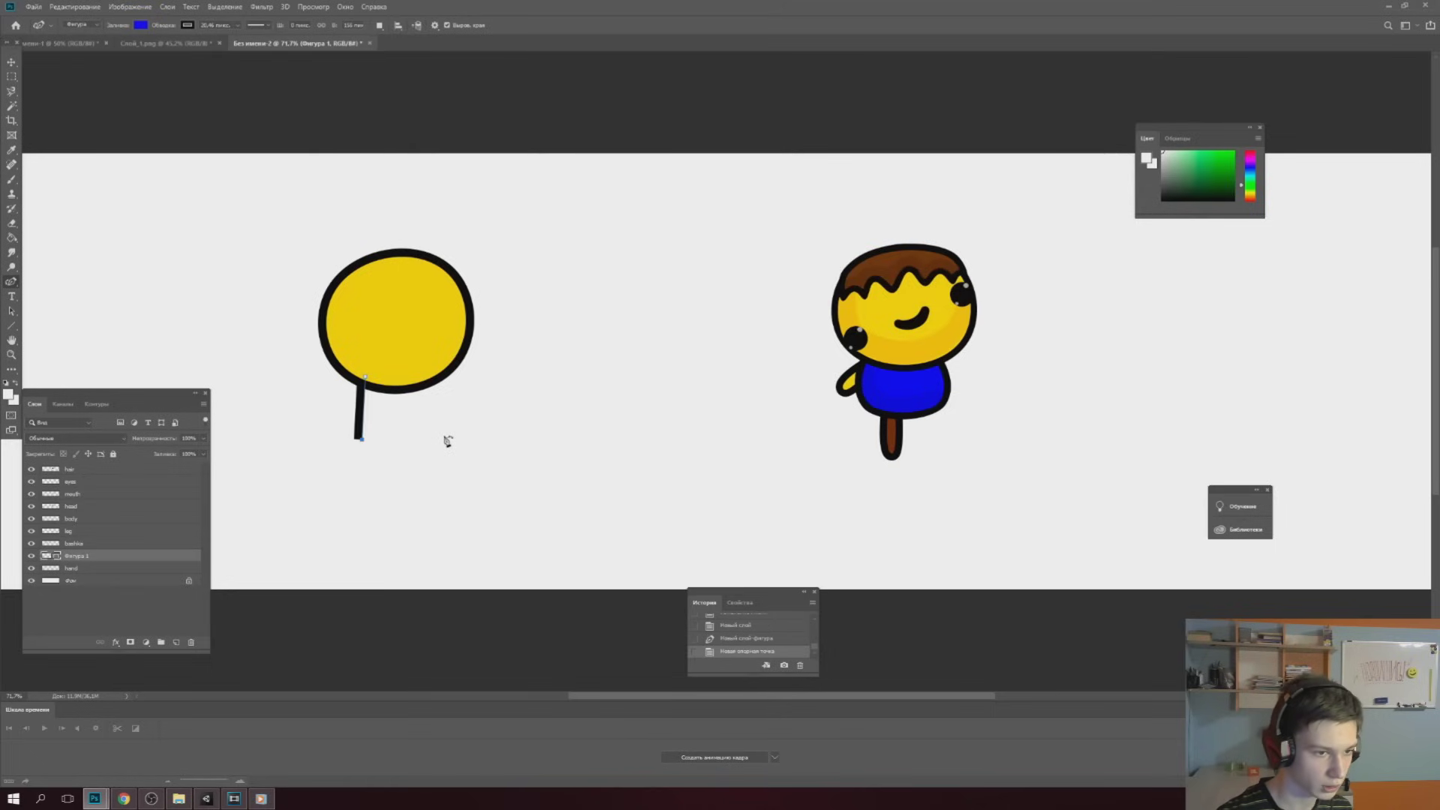
pyautogui.click(446, 435)
pyautogui.click(433, 365)
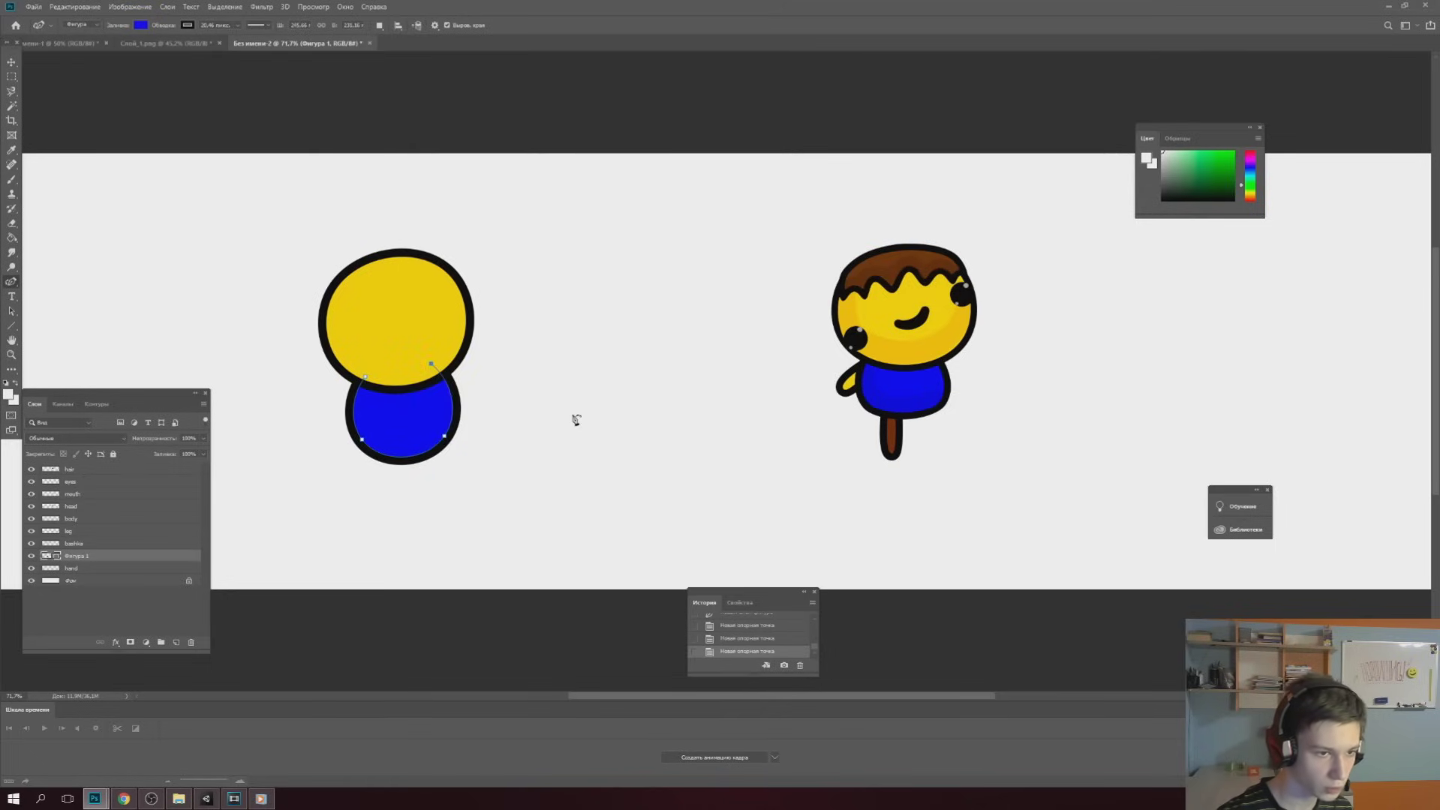
# Add a new layer, zoom in on the head, and start the hair path across its top
pyautogui.hotkey('ctrl', 'shift', 'alt', 'n')
pyautogui.press('z')
pyautogui.moveTo(308, 258); pyautogui.dragTo(350, 260)
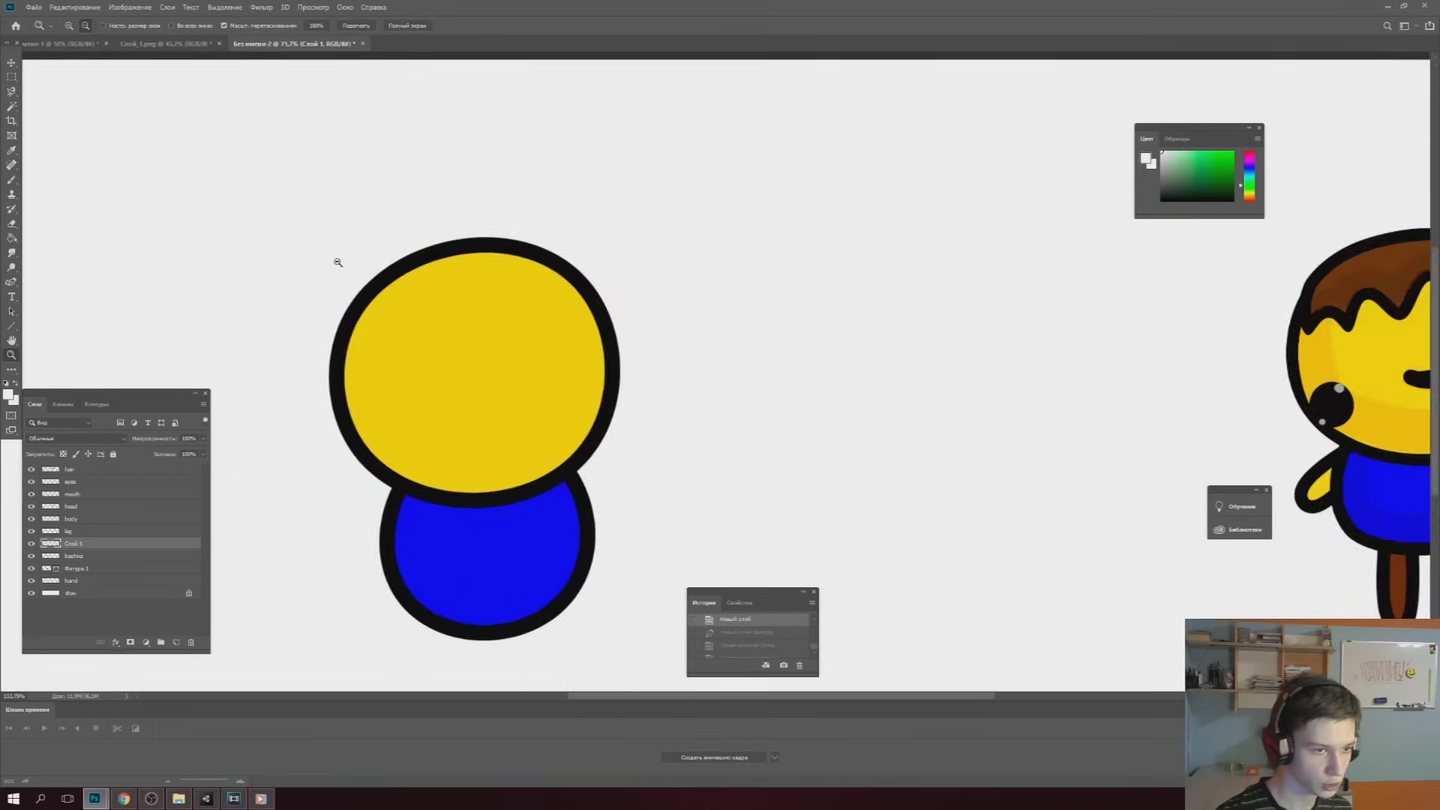
pyautogui.press('p')
pyautogui.click(361, 277)
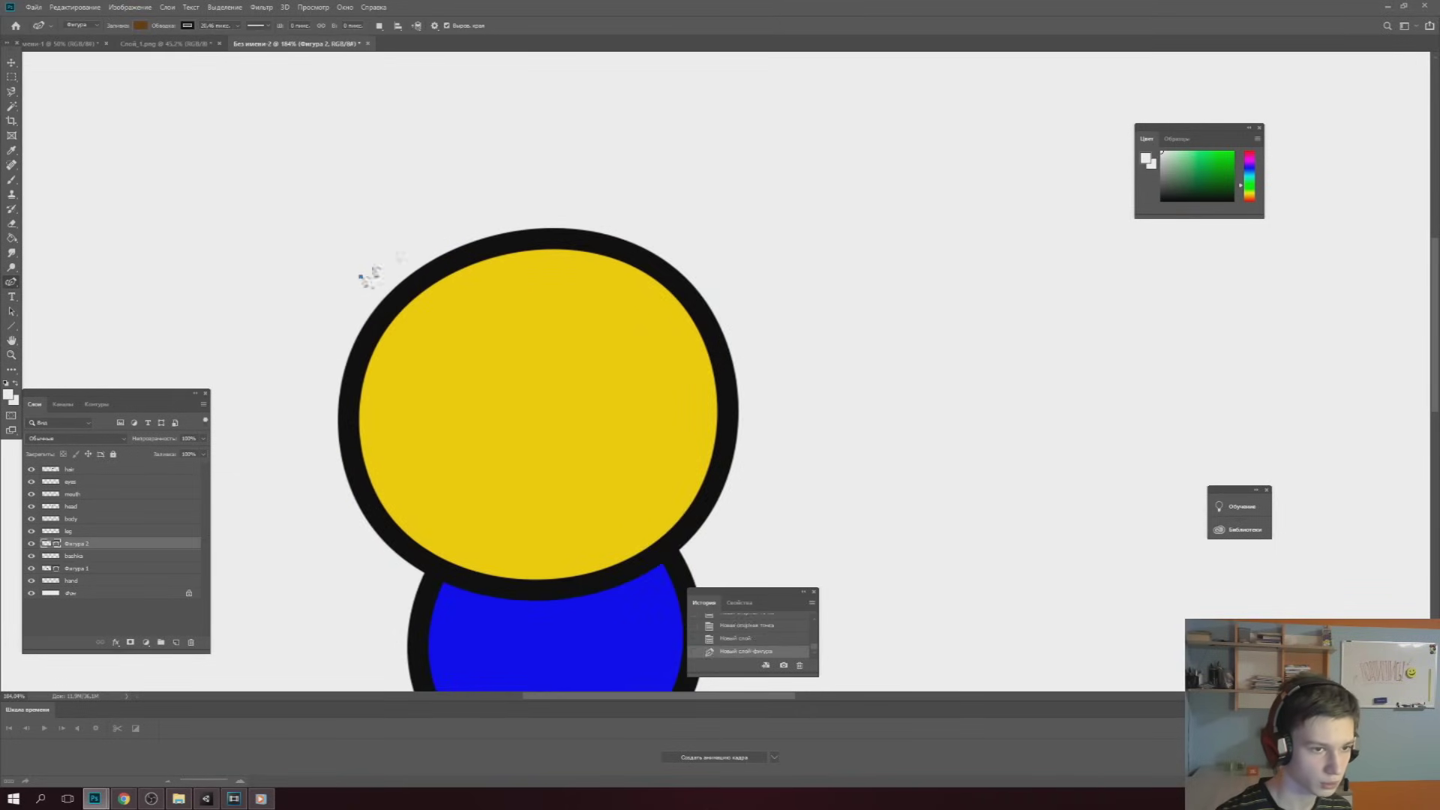
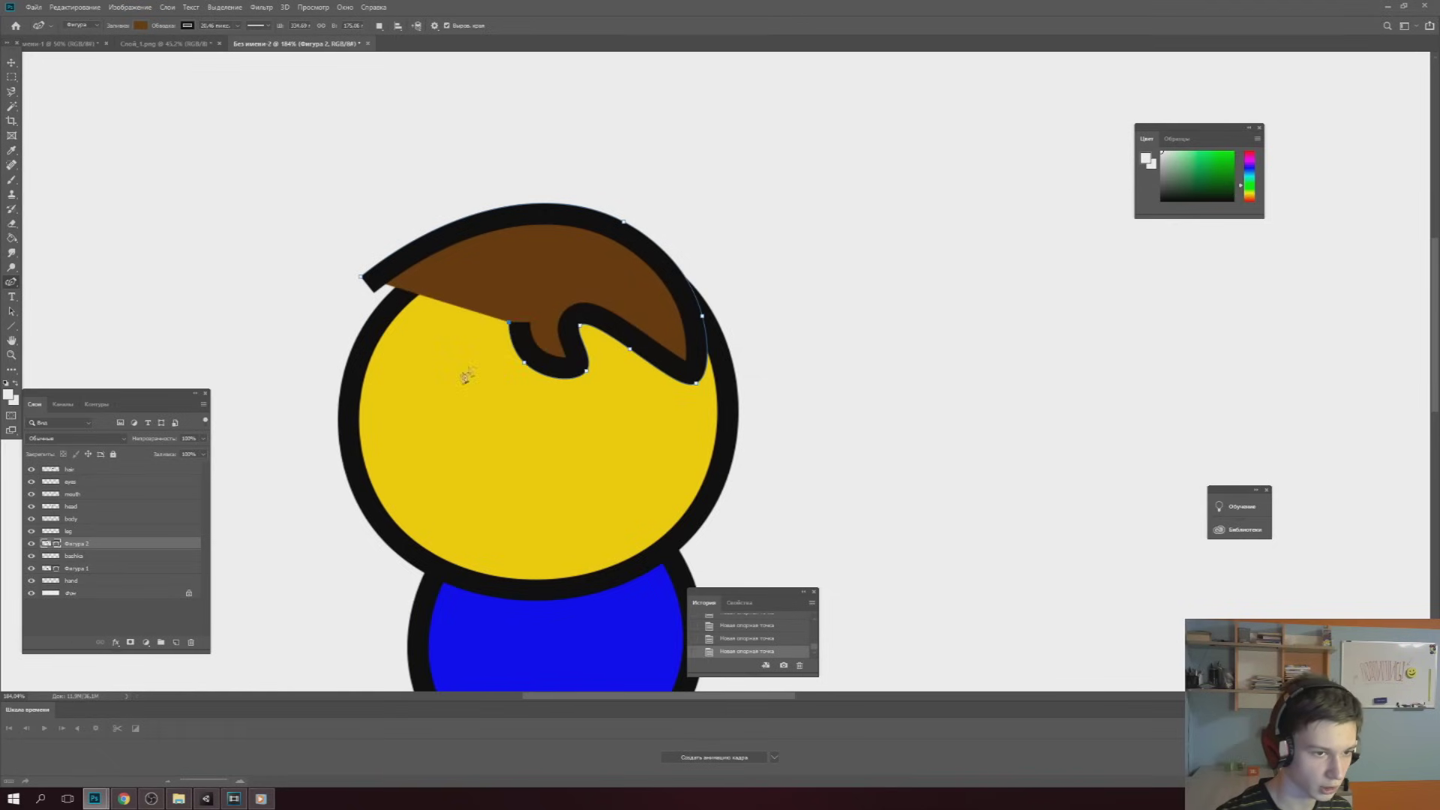
# Draw a wavy fringe across the forehead of the brown hair and close the hair outline
pyautogui.click(457, 373)
pyautogui.click(417, 316)
pyautogui.click(394, 369)
pyautogui.click(344, 341)
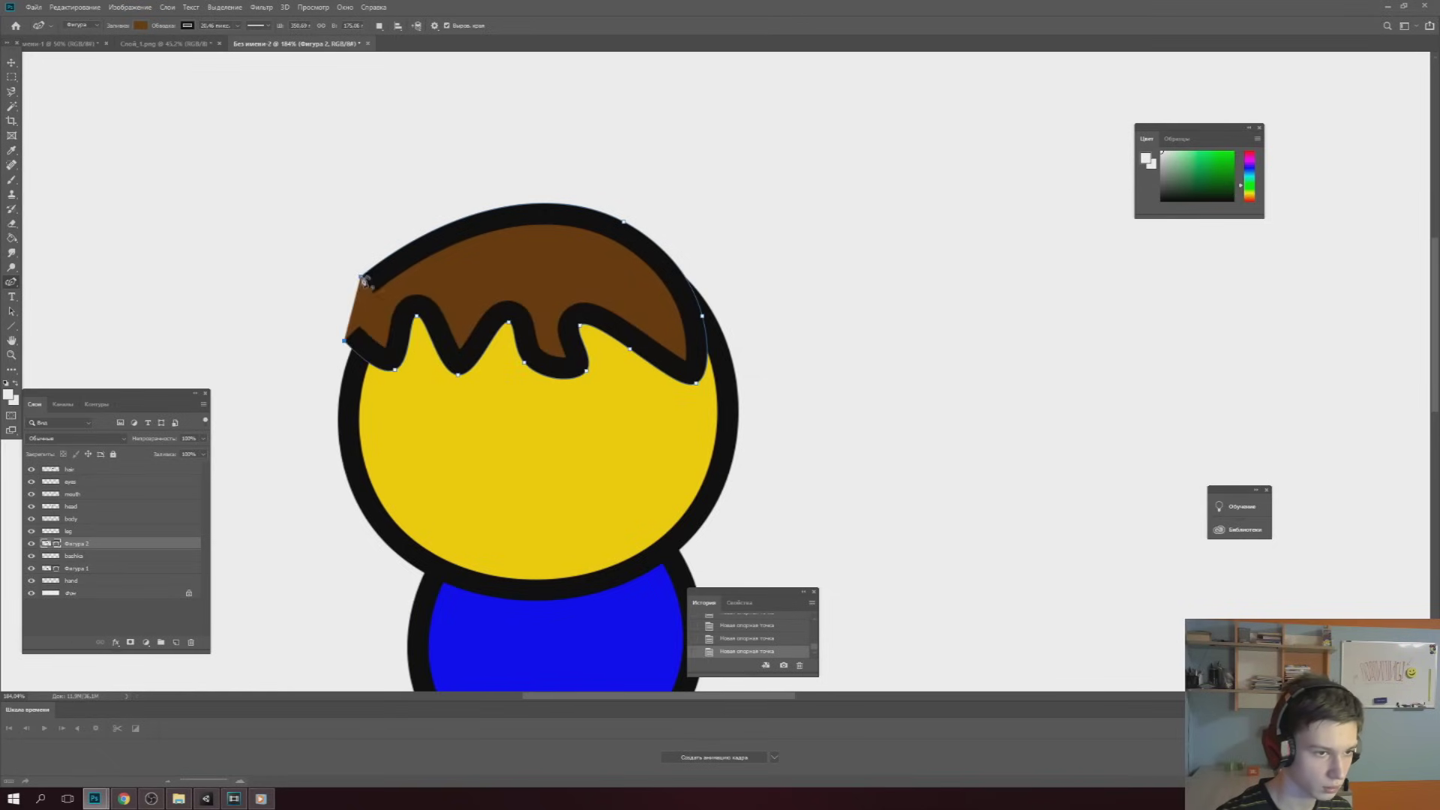
pyautogui.click(362, 277)
pyautogui.keyDown('ctrl'); pyautogui.moveTo(383, 375); pyautogui.dragTo(388, 369); pyautogui.keyUp('ctrl')
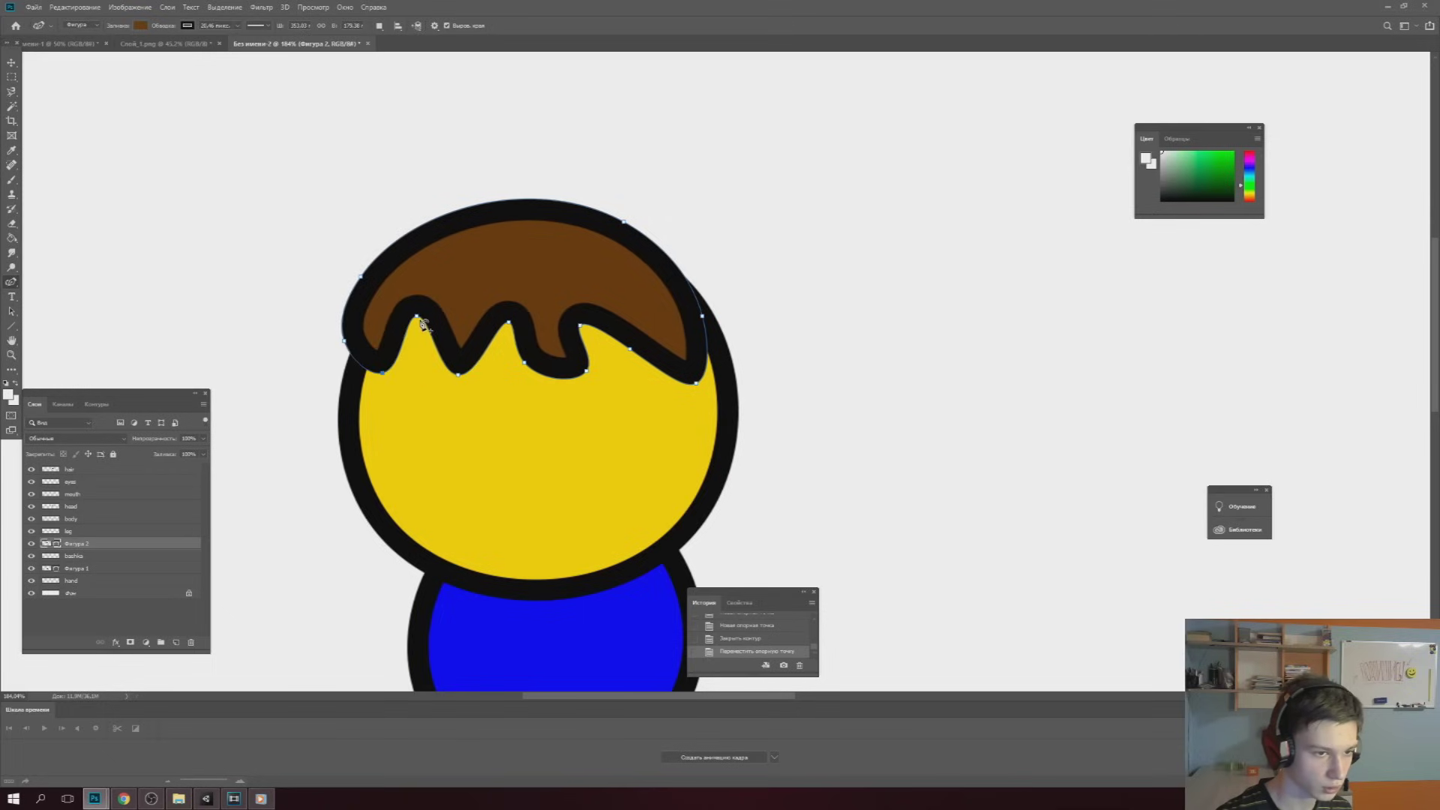
pyautogui.click(462, 353)
pyautogui.click(12, 355)
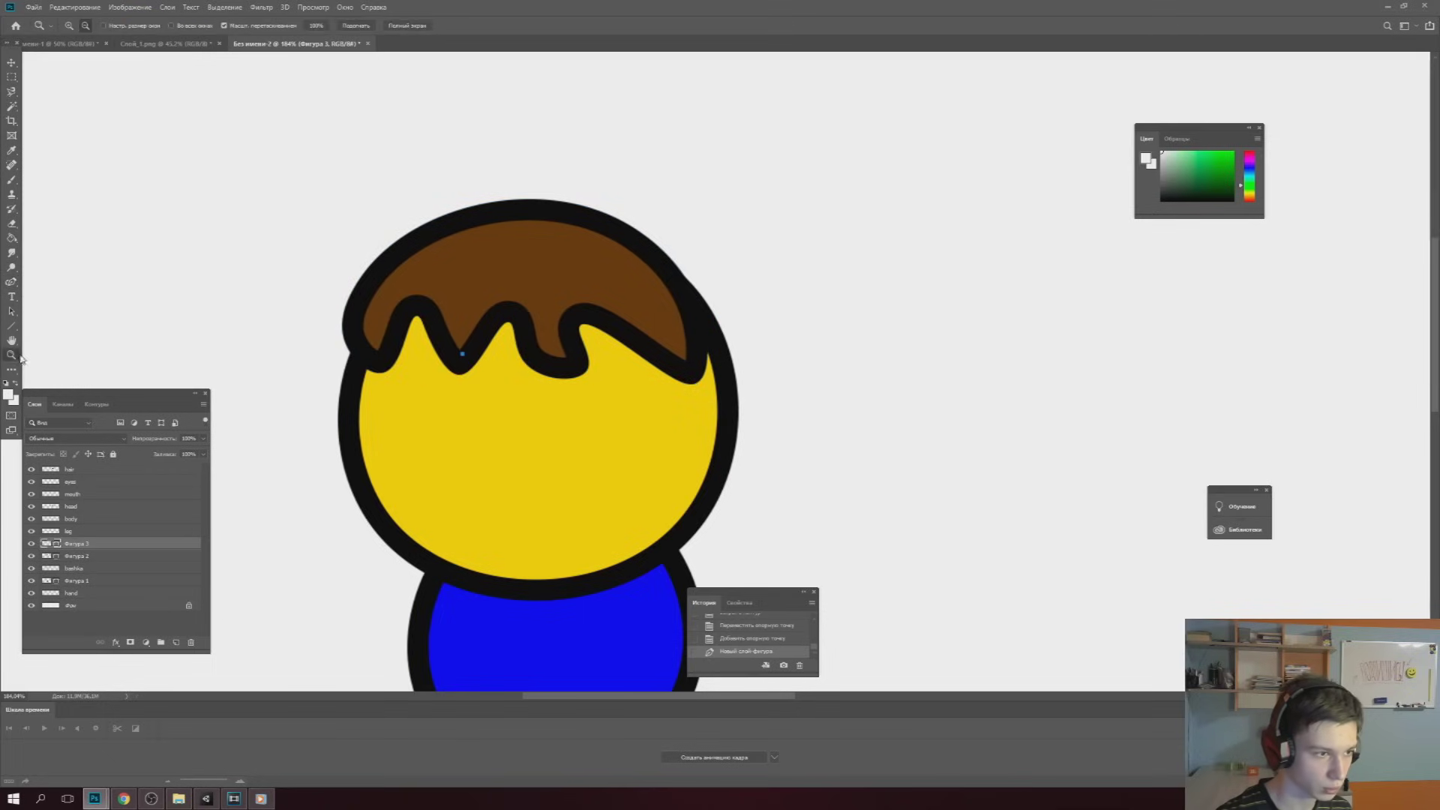
pyautogui.moveTo(504, 306); pyautogui.dragTo(420, 308)
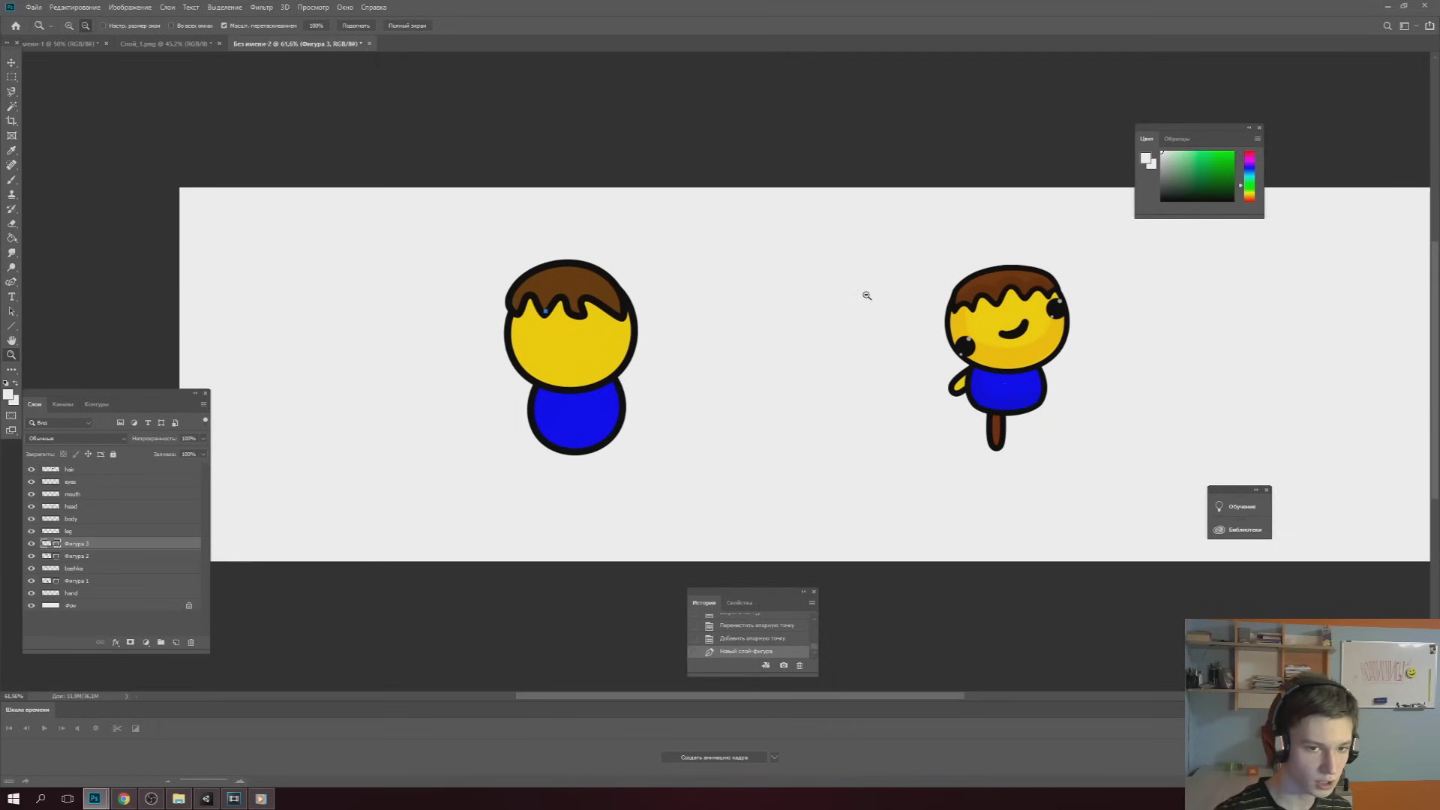
pyautogui.moveTo(950, 335); pyautogui.dragTo(982, 339)
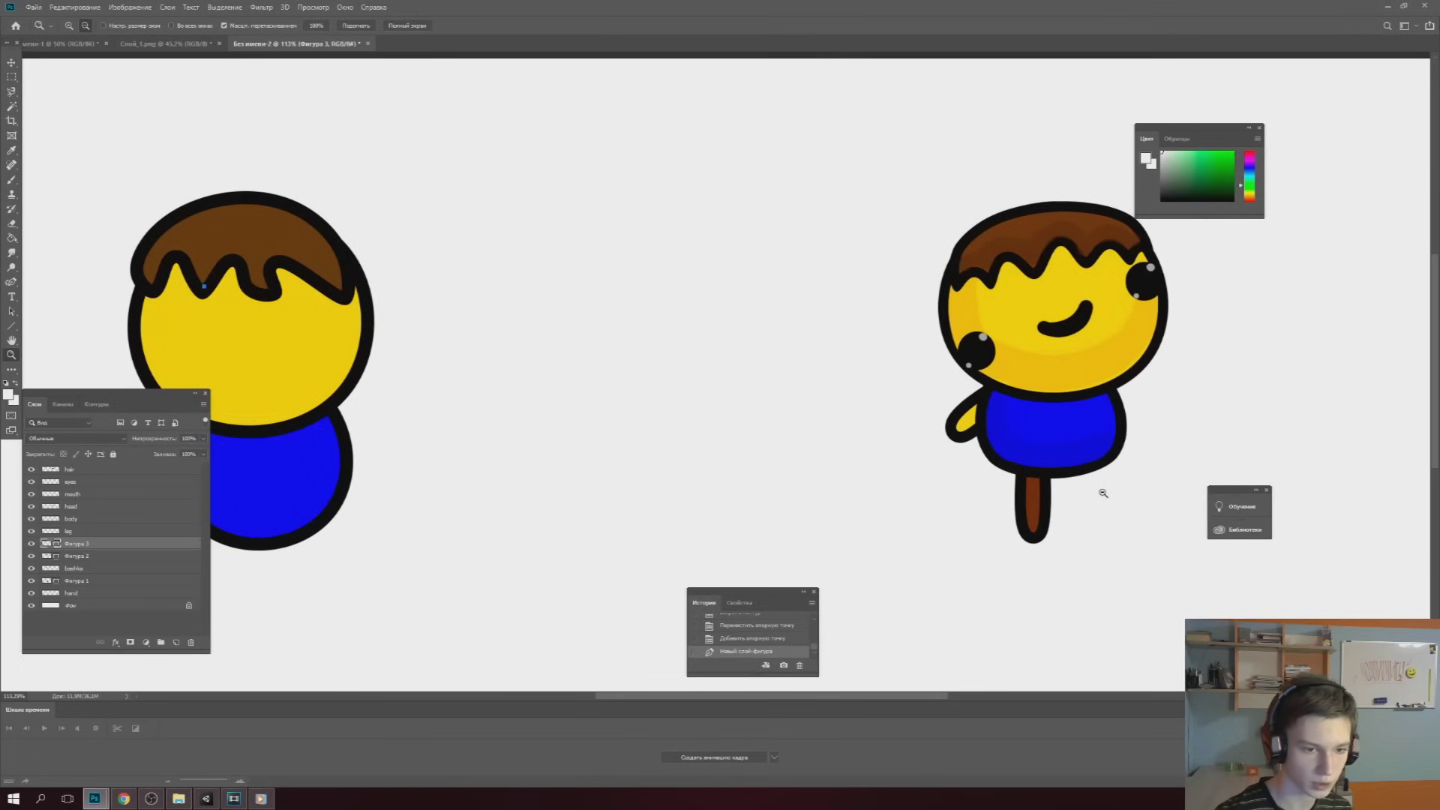
# Pull the hair up and left off the right character's head and move the head to the right
pyautogui.press('v')
pyautogui.moveTo(999, 264); pyautogui.dragTo(860, 187)
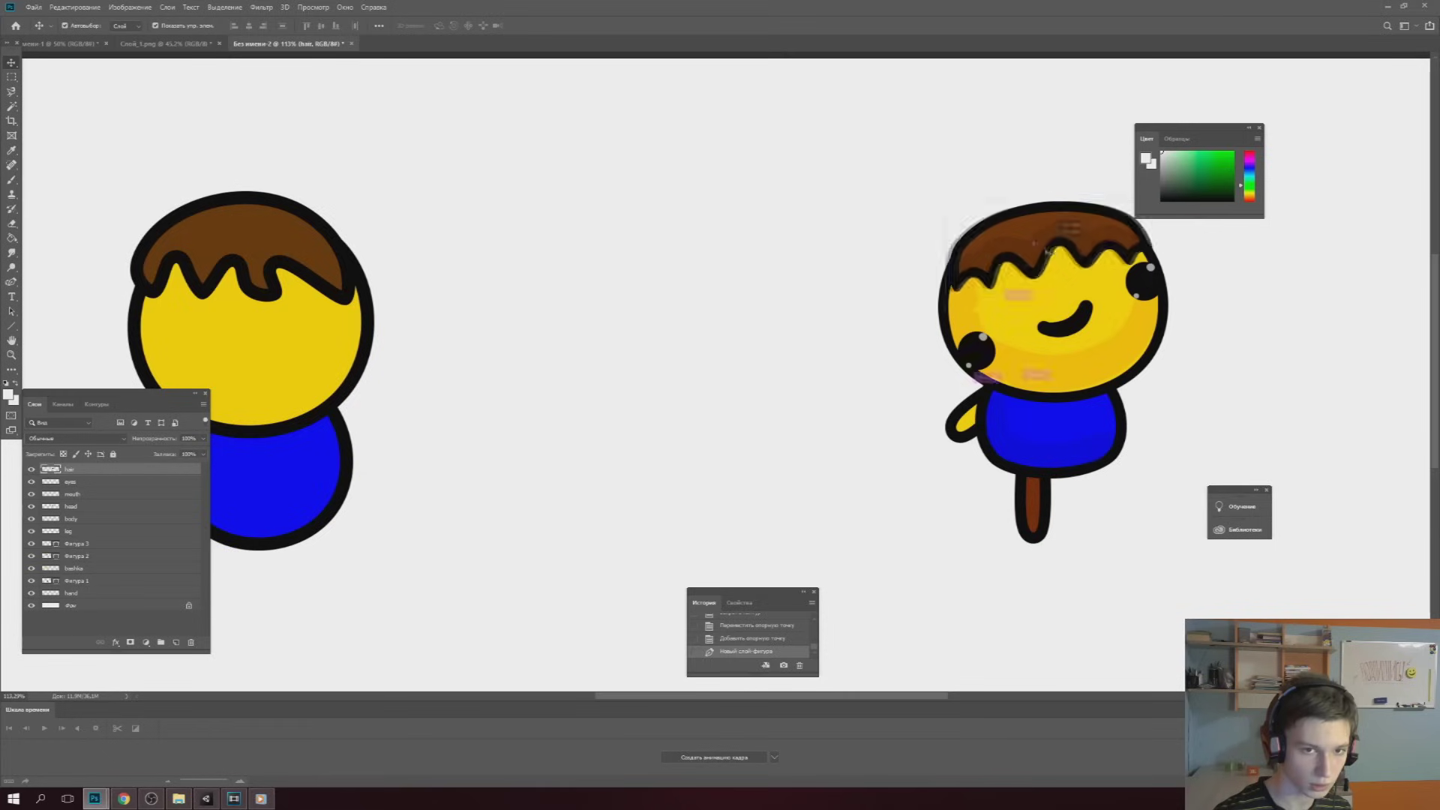
pyautogui.moveTo(1070, 301); pyautogui.dragTo(1282, 269)
pyautogui.click(1138, 283)
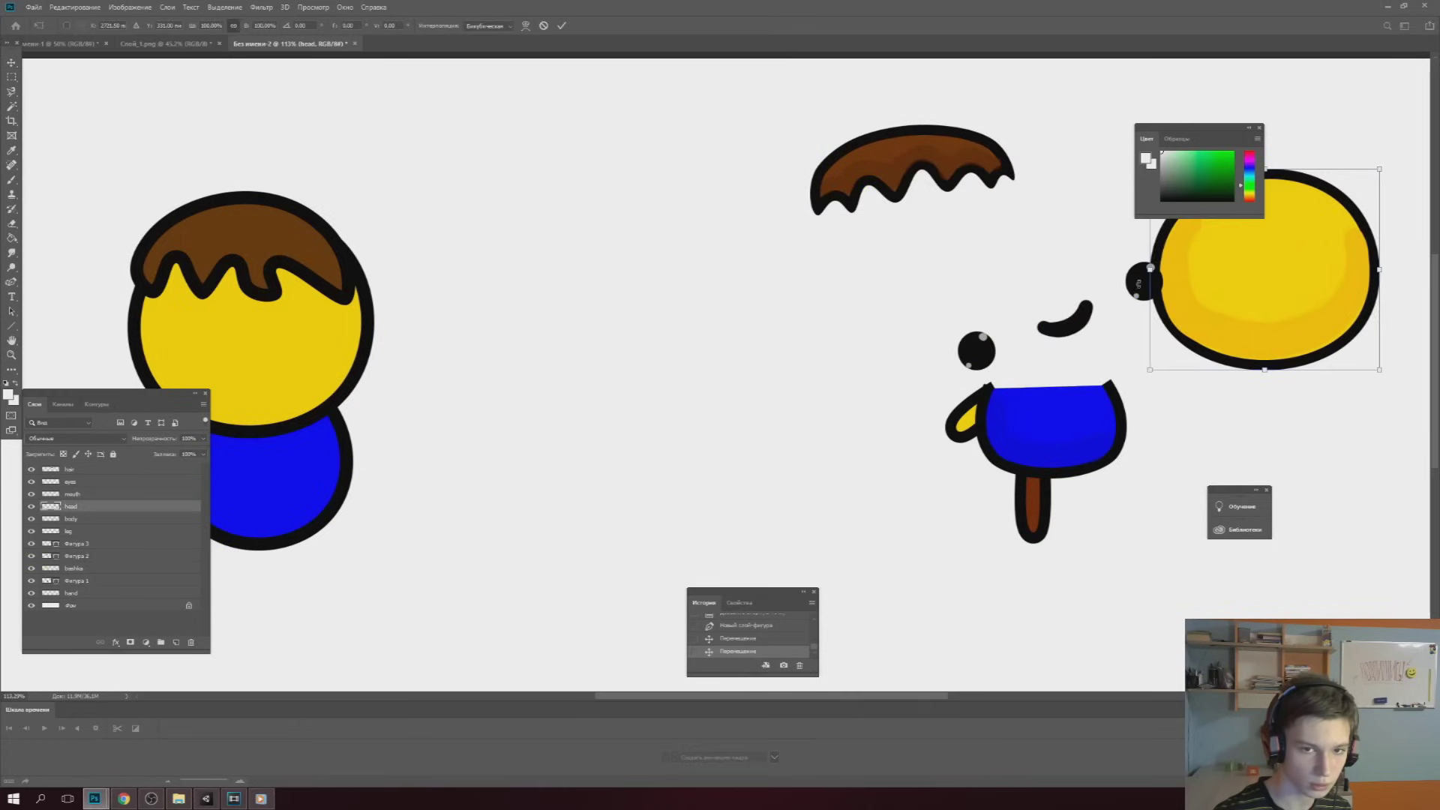
pyautogui.press('Return')
pyautogui.moveTo(923, 165); pyautogui.dragTo(871, 133)
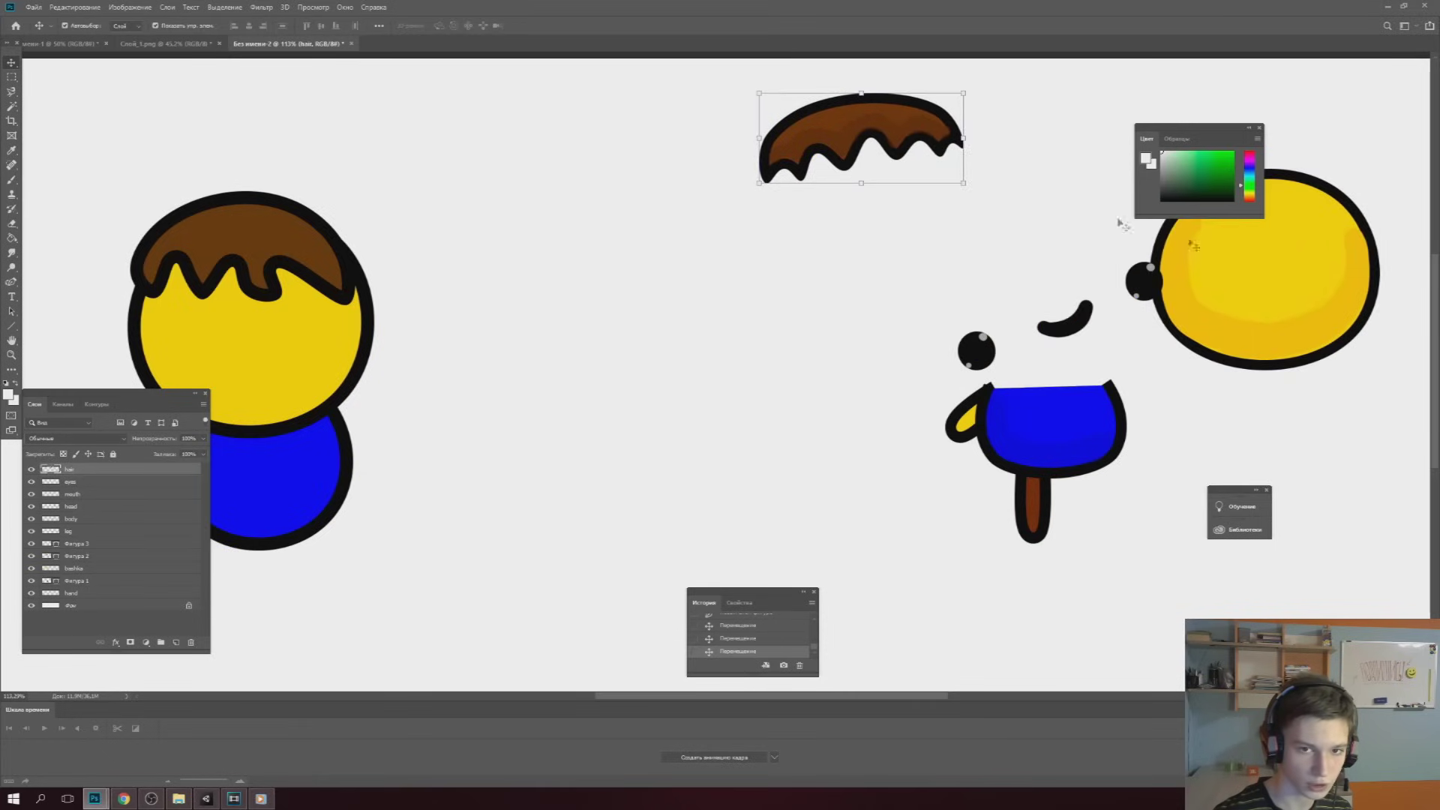
pyautogui.click(1273, 291)
# Spread the eyes, mouth, body, hand and leg apart from each other
pyautogui.moveTo(1133, 281)
pyautogui.mouseDown()
pyautogui.moveTo(917, 230)
pyautogui.moveTo(922, 242)
pyautogui.mouseUp()
pyautogui.moveTo(1065, 320); pyautogui.dragTo(1045, 266)
pyautogui.click(1058, 439)
pyautogui.moveTo(1059, 439); pyautogui.dragTo(1094, 380)
pyautogui.moveTo(964, 420); pyautogui.dragTo(929, 401)
pyautogui.click(1033, 486)
pyautogui.moveTo(1033, 486); pyautogui.dragTo(1052, 533)
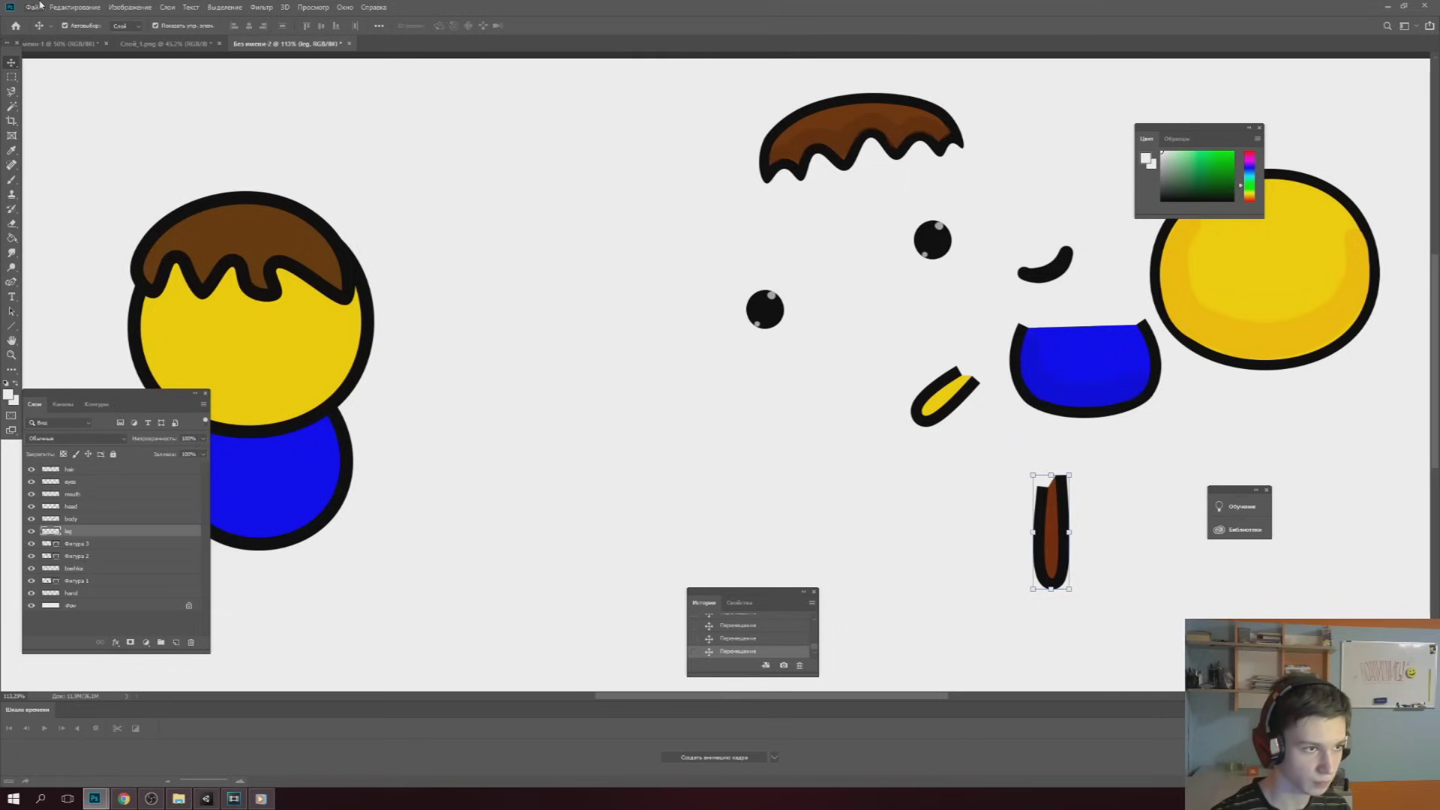
# Run the Export Layers To Files script with the destination and Trim checked
pyautogui.click(37, 7)
pyautogui.moveTo(73, 269)
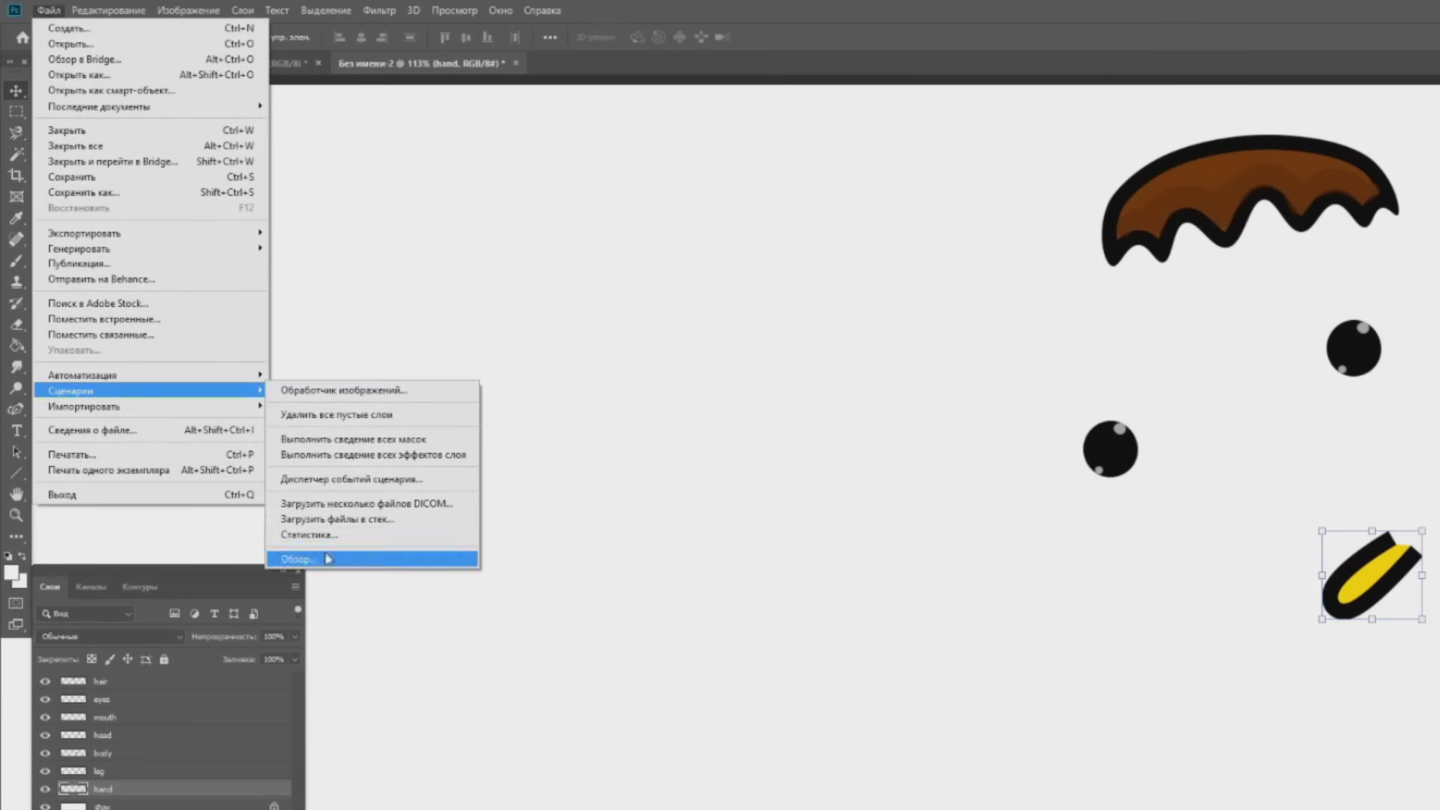
pyautogui.click(328, 558)
pyautogui.doubleClick(268, 120)
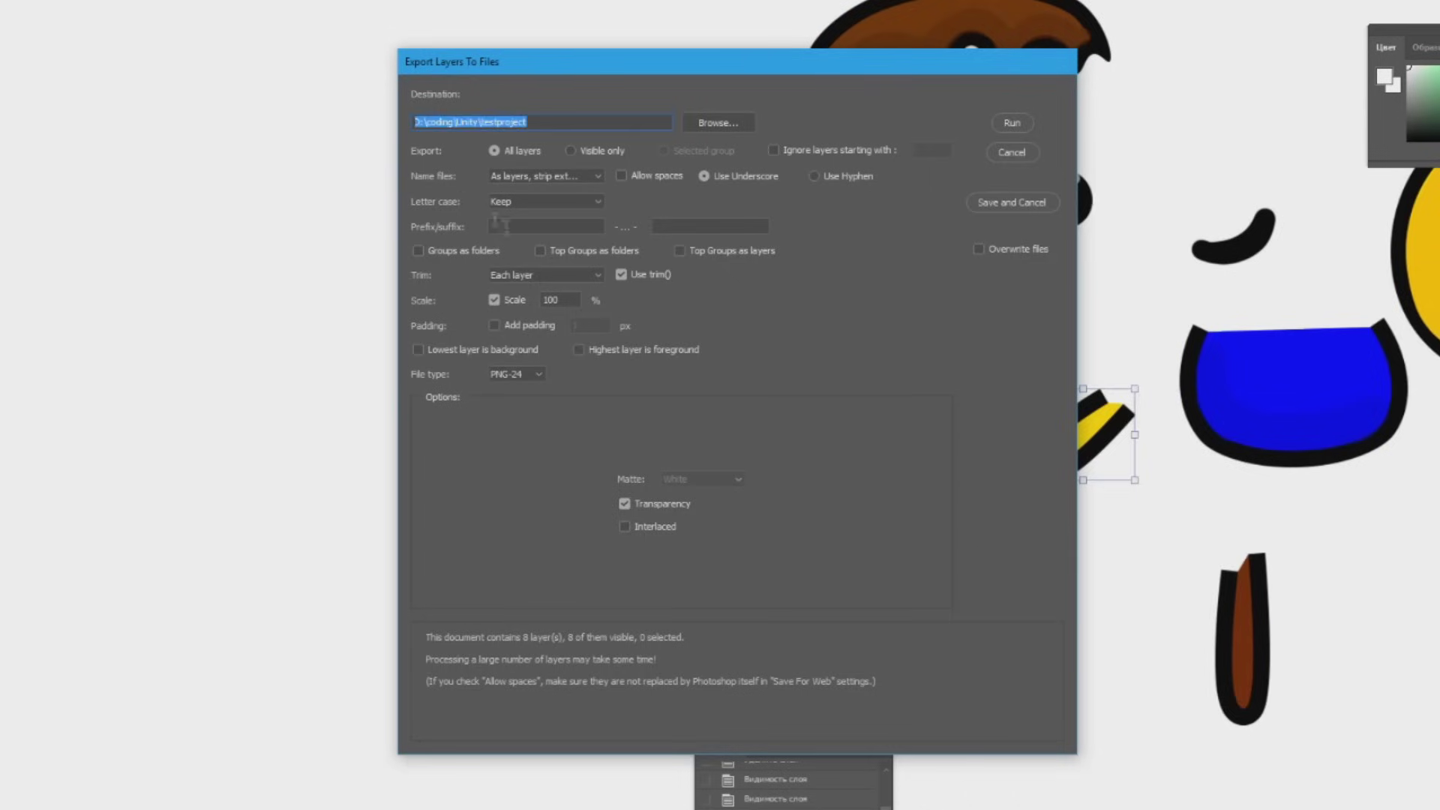
pyautogui.click(545, 275)
pyautogui.click(506, 284)
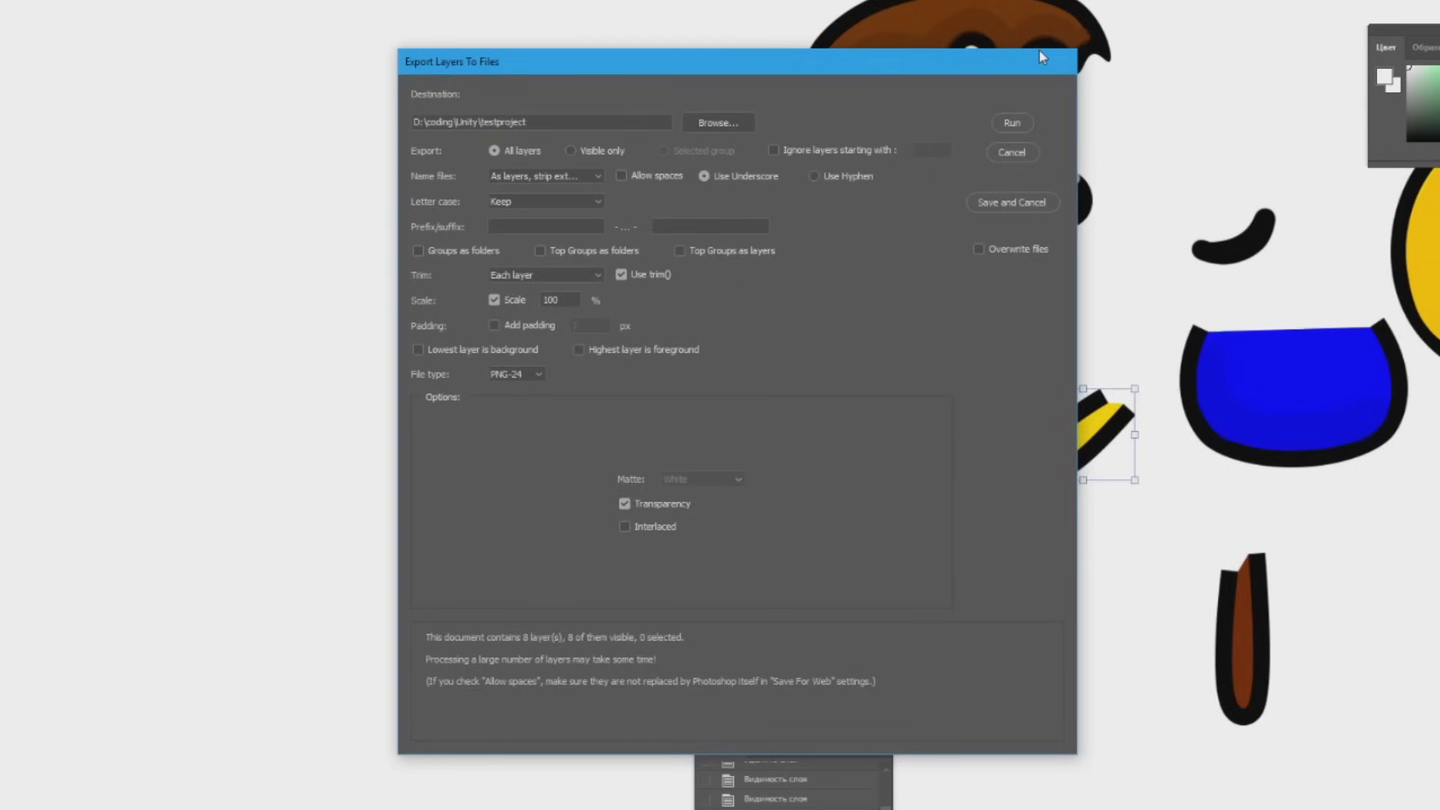
pyautogui.click(1014, 125)
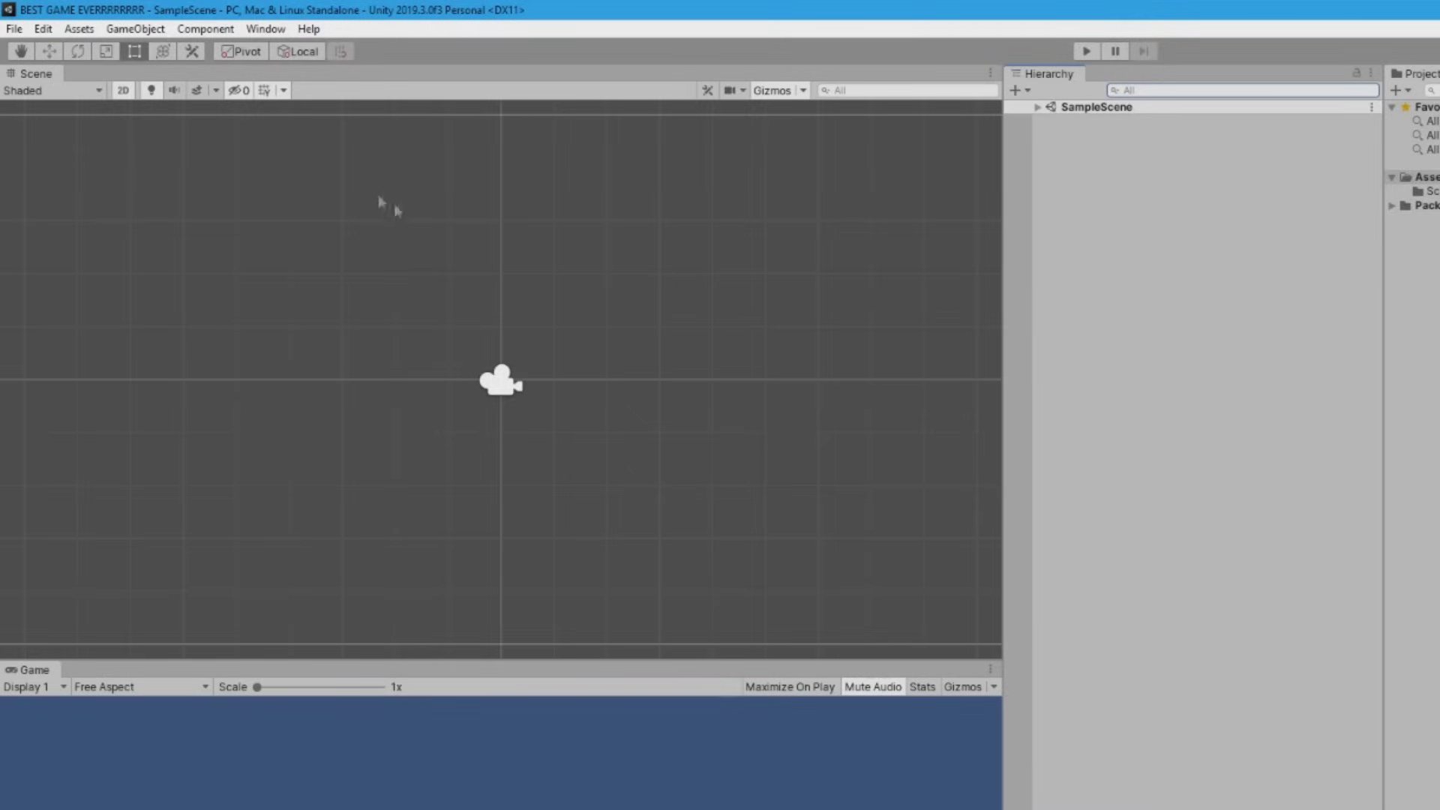
# Select the Main Camera and then the Scenes folder in the Unity editor
pyautogui.click(504, 368)
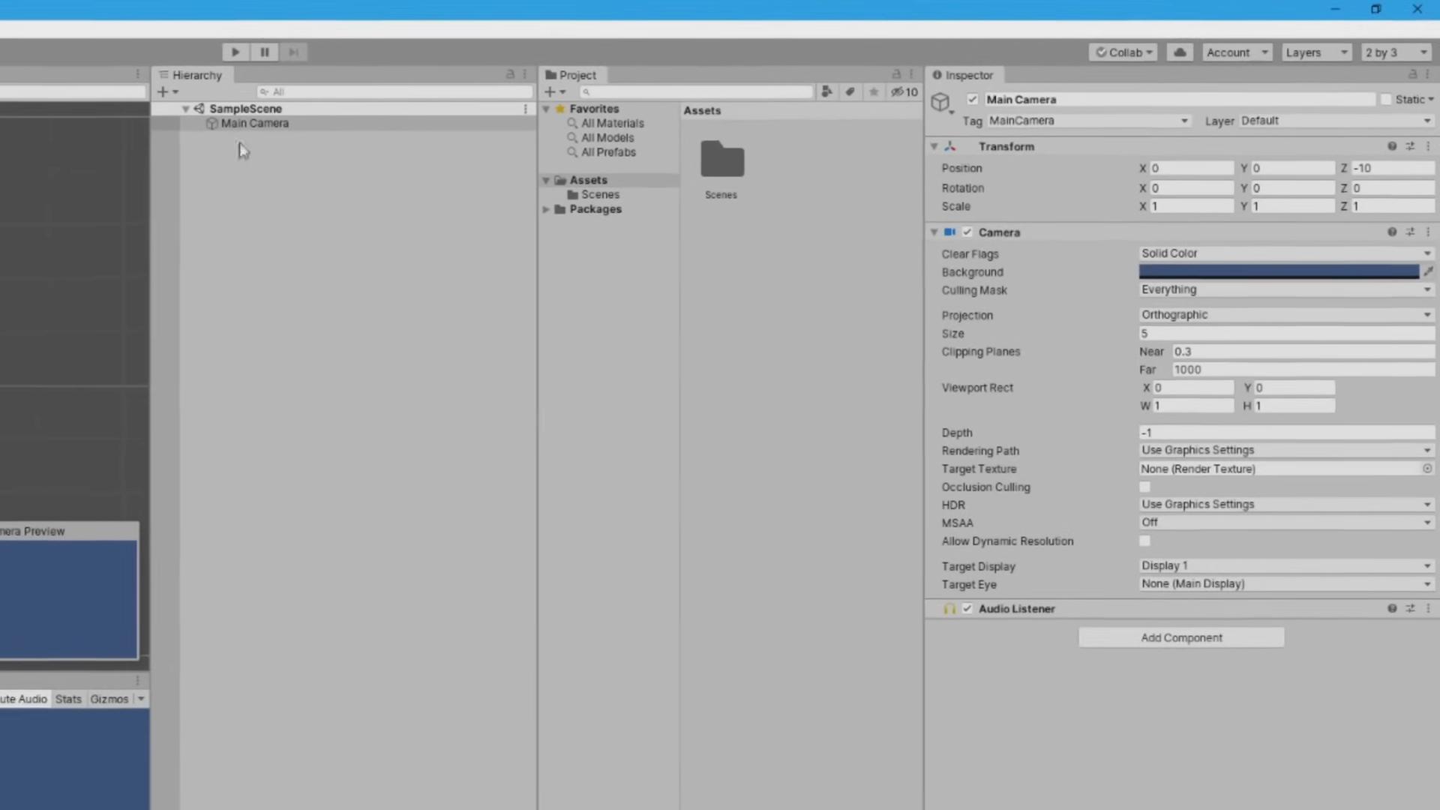
pyautogui.click(225, 125)
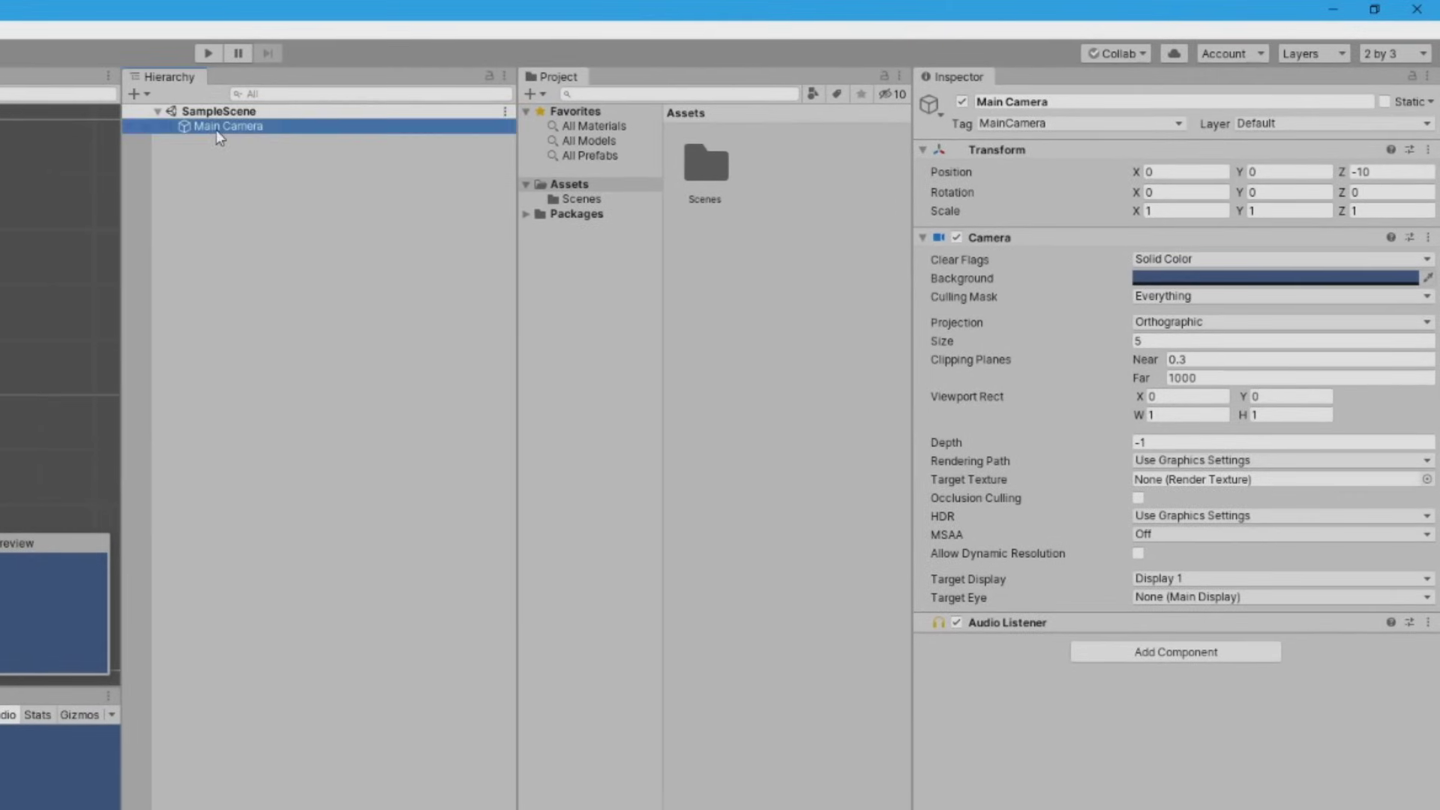
pyautogui.click(693, 158)
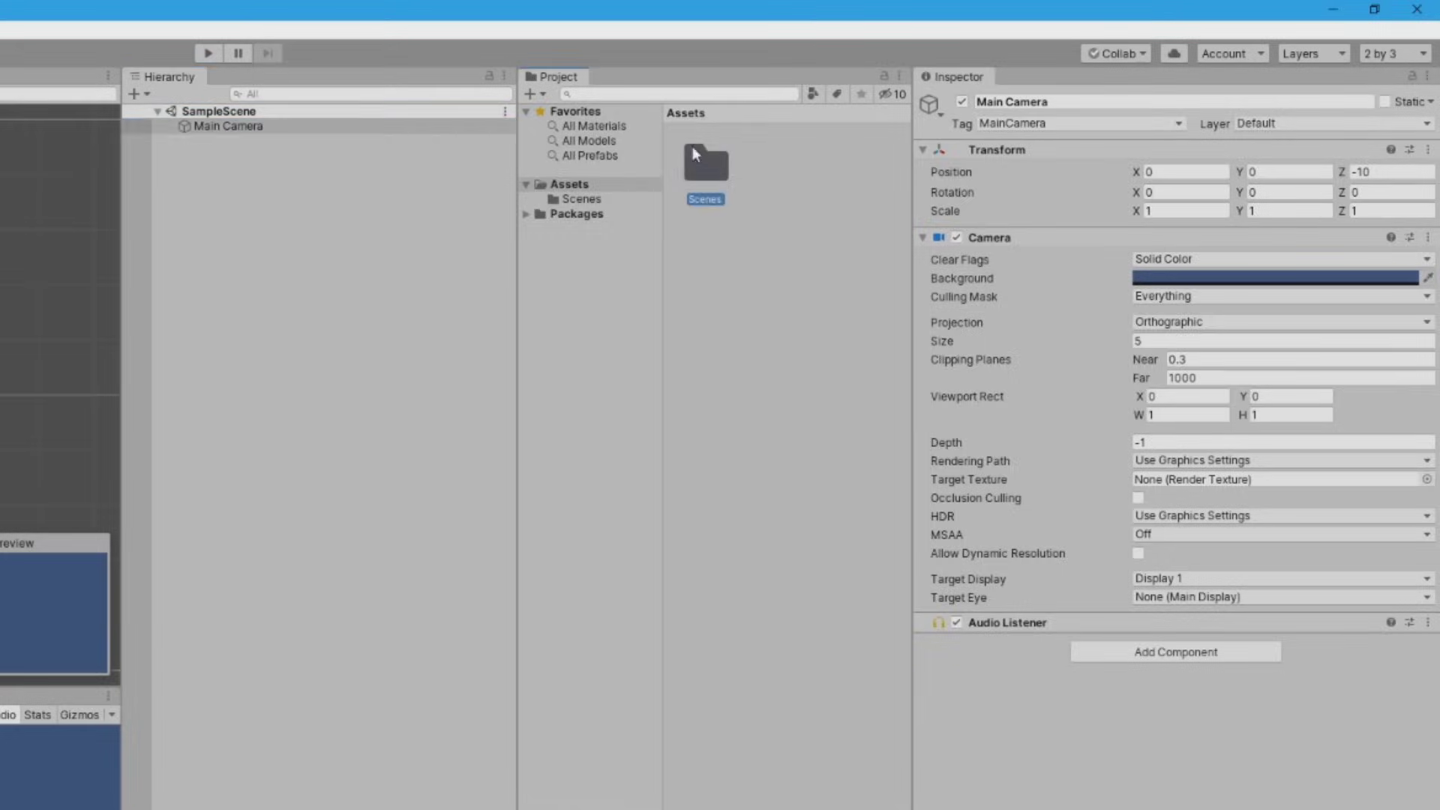
# Create a Textures folder in Assets and open it
pyautogui.rightClick(776, 169)
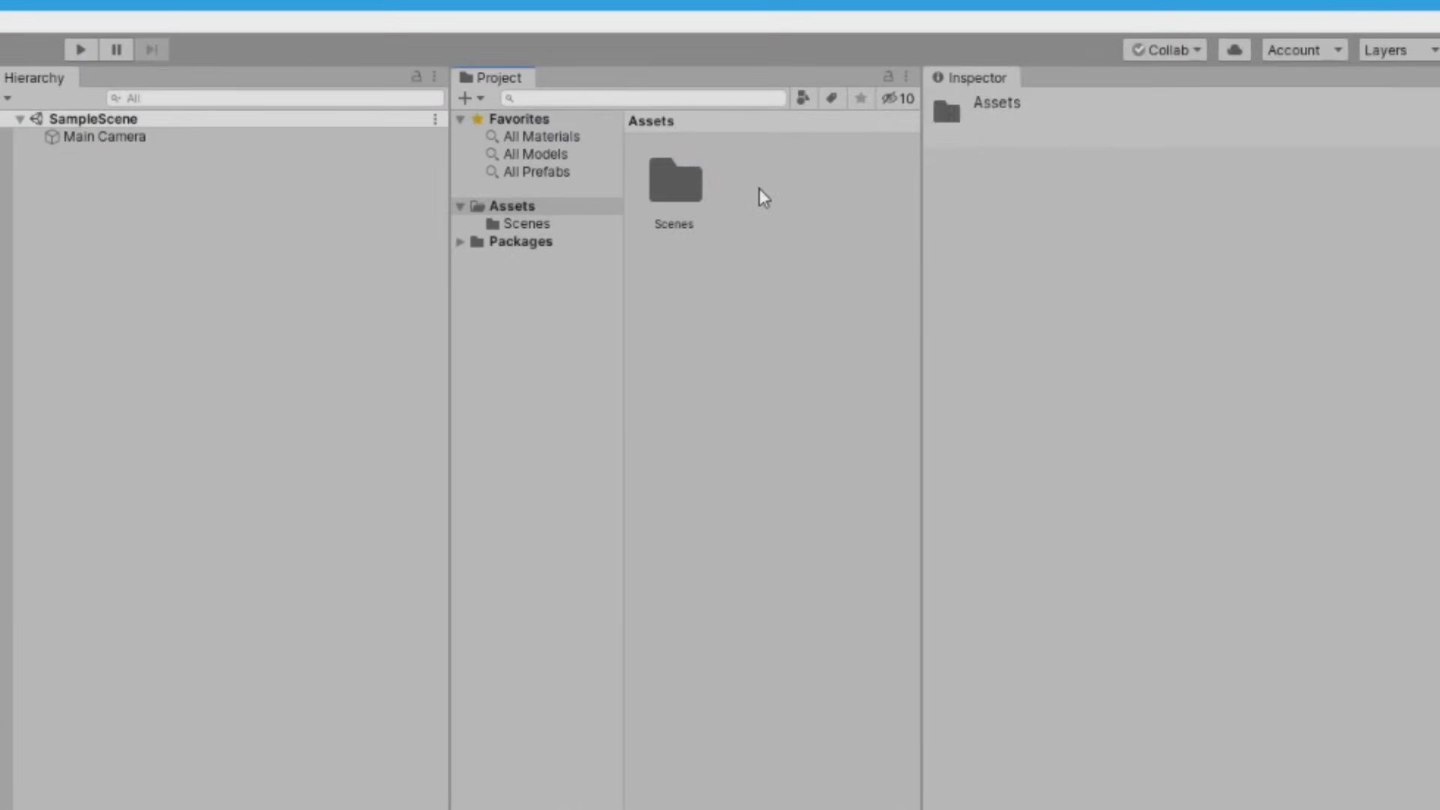
pyautogui.moveTo(780, 204)
pyautogui.click(612, 207)
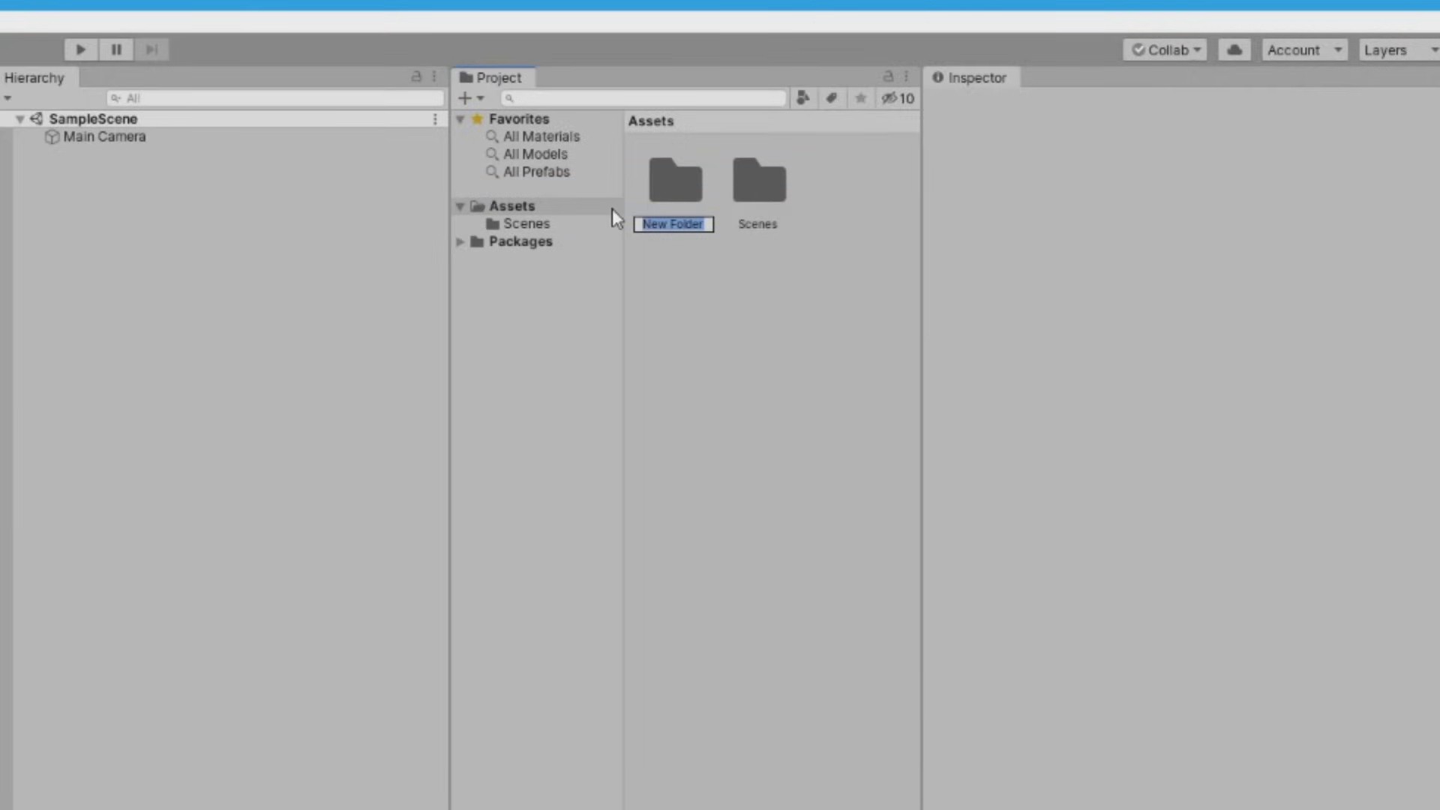
pyautogui.write('Textsres')
pyautogui.press('Return')
pyautogui.doubleClick(1035, 98)
pyautogui.click(178, 798)
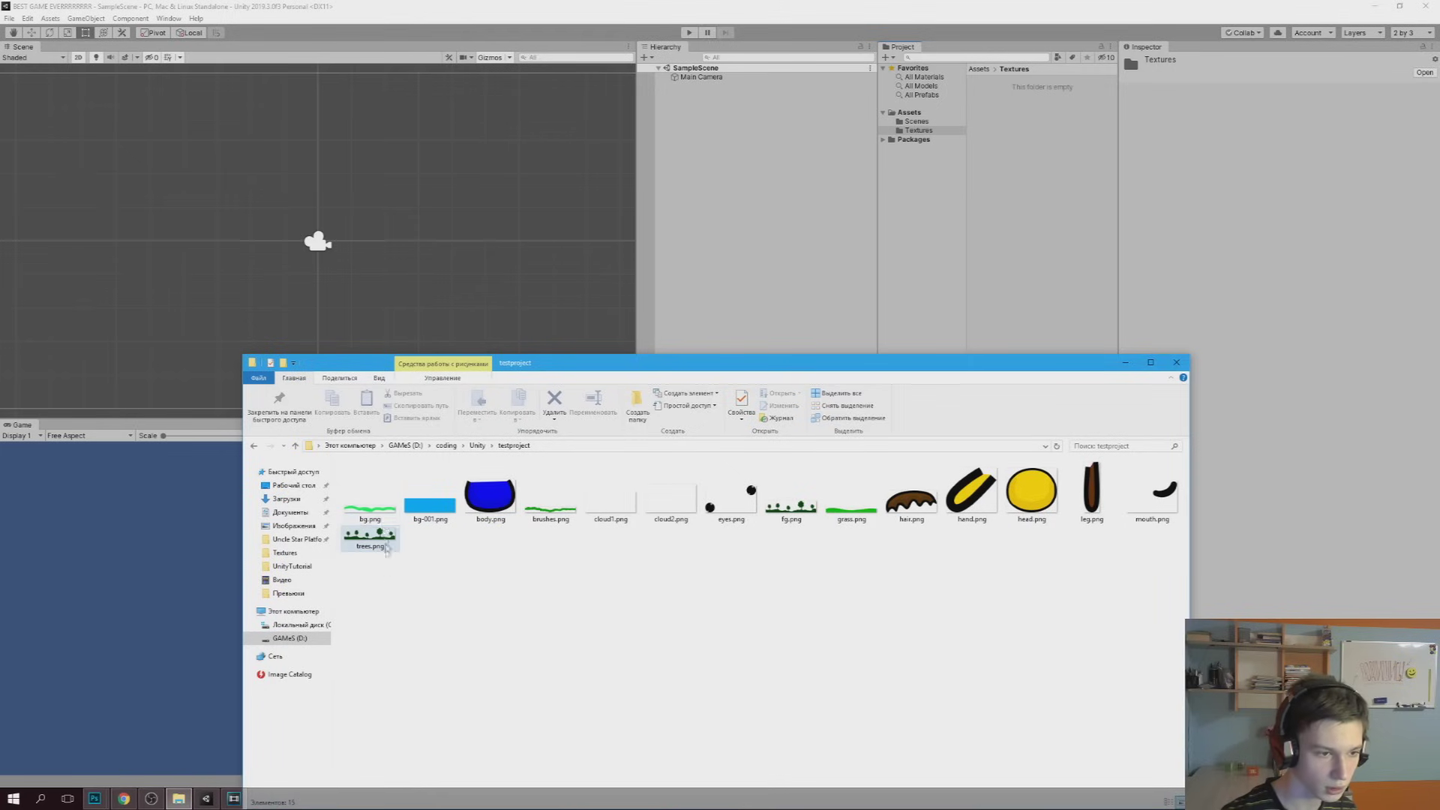
# Select all 15 PNGs in File Explorer, drop them into Textures, and minimize the window
pyautogui.click(377, 548)
pyautogui.hotkey('ctrl', 'a')
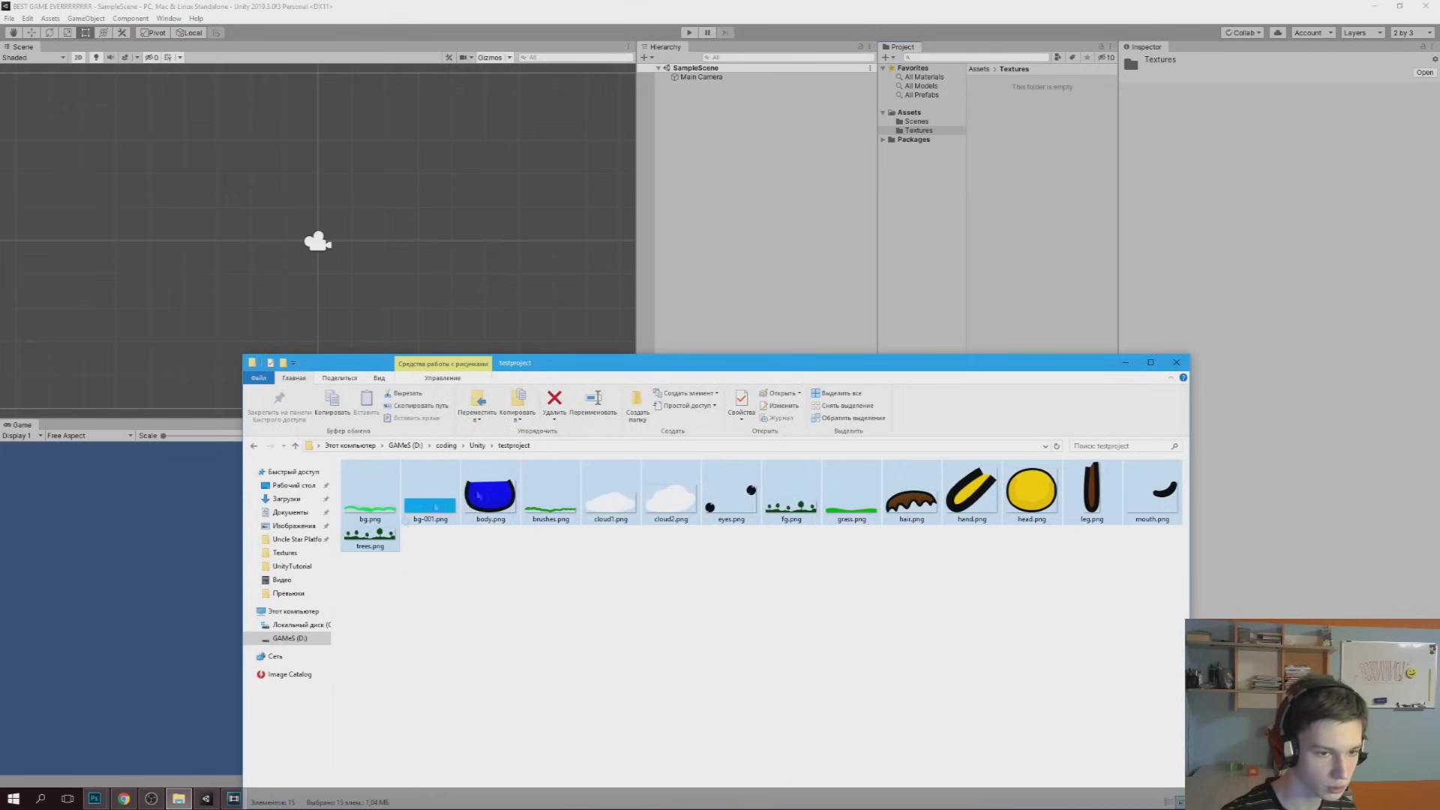
pyautogui.moveTo(606, 502)
pyautogui.mouseDown()
pyautogui.moveTo(1058, 121)
pyautogui.moveTo(1044, 110)
pyautogui.mouseUp()
pyautogui.click(1127, 365)
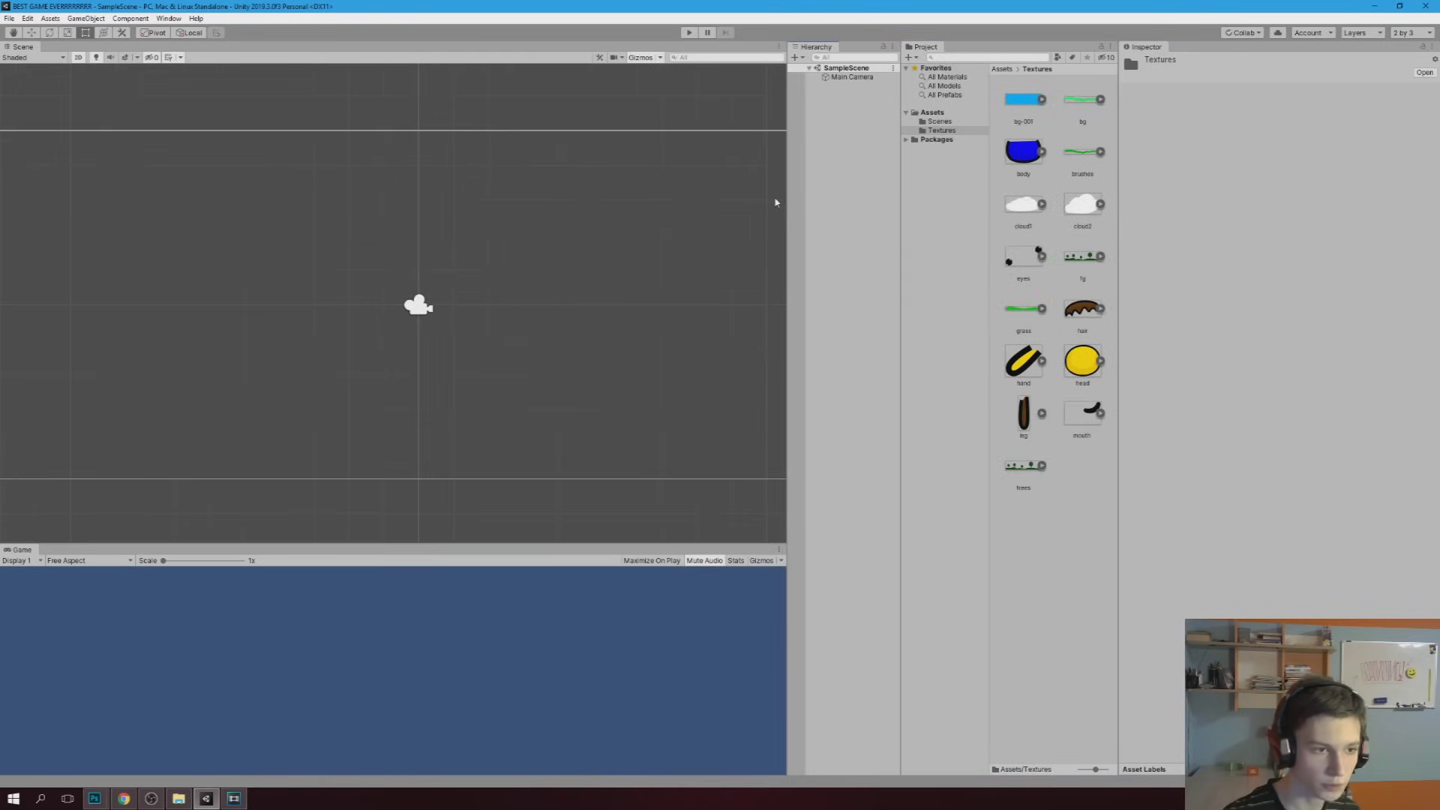
# Place the bg-001 sky, grass and all remaining landscape and character sprites into the scene
pyautogui.click(1021, 105)
pyautogui.moveTo(1021, 128); pyautogui.dragTo(360, 248)
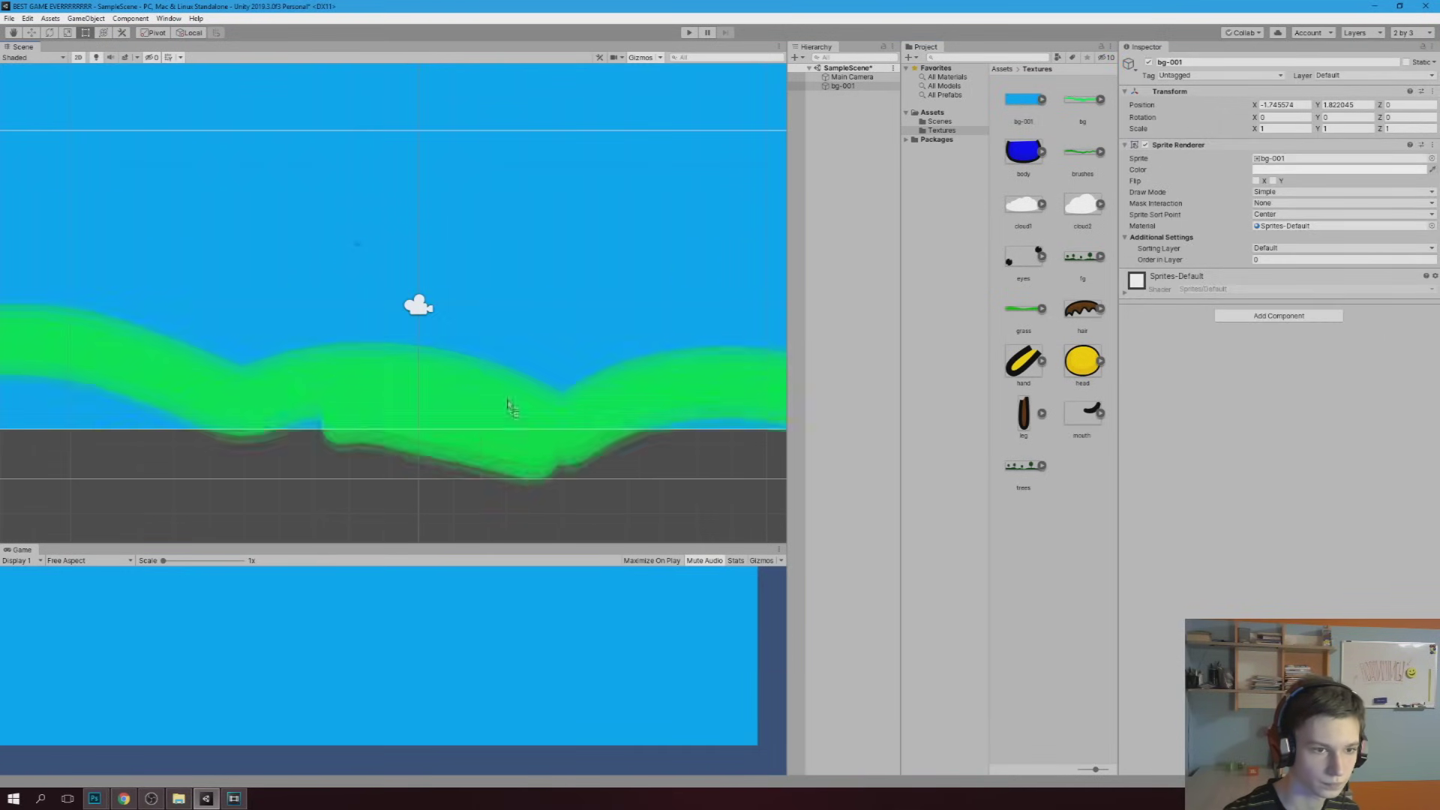
pyautogui.moveTo(1074, 103); pyautogui.dragTo(507, 409)
pyautogui.scroll(-5, 581, 313)
pyautogui.hotkey('ctrl', 'y')
pyautogui.hotkey('ctrl', 'y')
pyautogui.hotkey('ctrl', 'y')
pyautogui.hotkey('ctrl', 'y')
pyautogui.hotkey('ctrl', 'y')
pyautogui.hotkey('ctrl', 'y')
pyautogui.hotkey('ctrl', 'y')
pyautogui.hotkey('ctrl', 'y')
pyautogui.hotkey('ctrl', 'y')
pyautogui.hotkey('ctrl', 'y')
pyautogui.hotkey('ctrl', 'y')
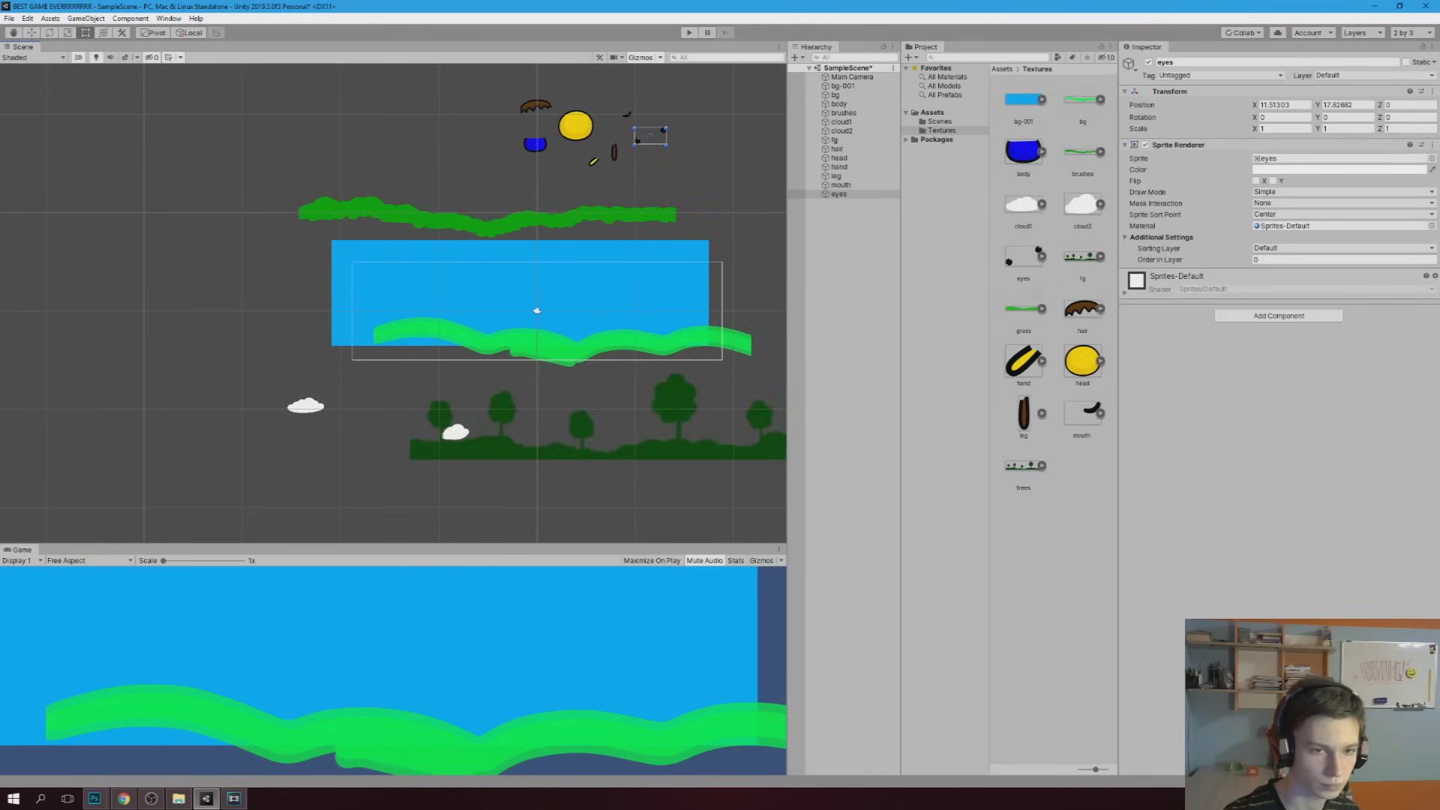
pyautogui.hotkey('ctrl', 'y')
pyautogui.hotkey('ctrl', 'y')
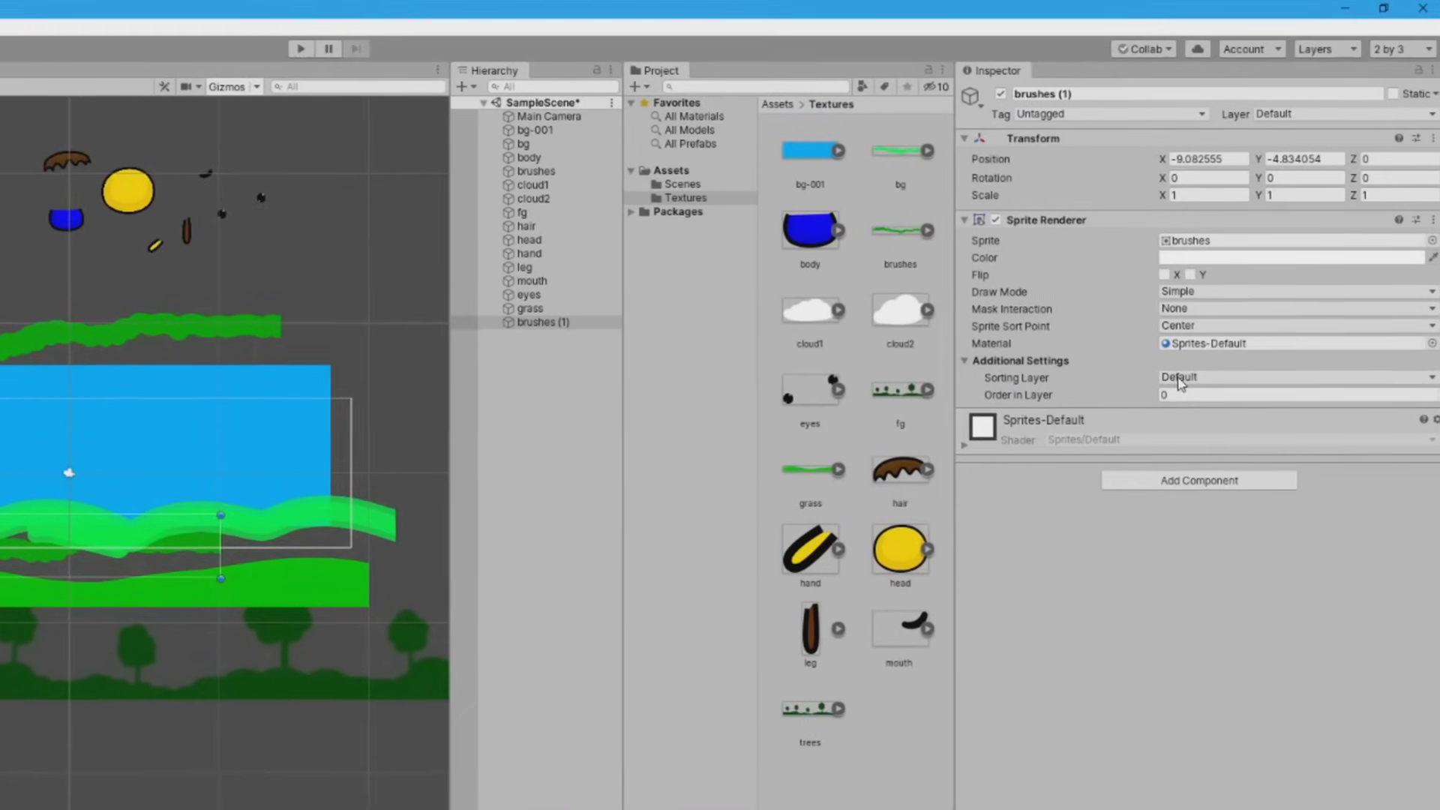
# Choose Add Sorting Layer from the Sprite Renderer and add a new sorting layer
pyautogui.click(1181, 378)
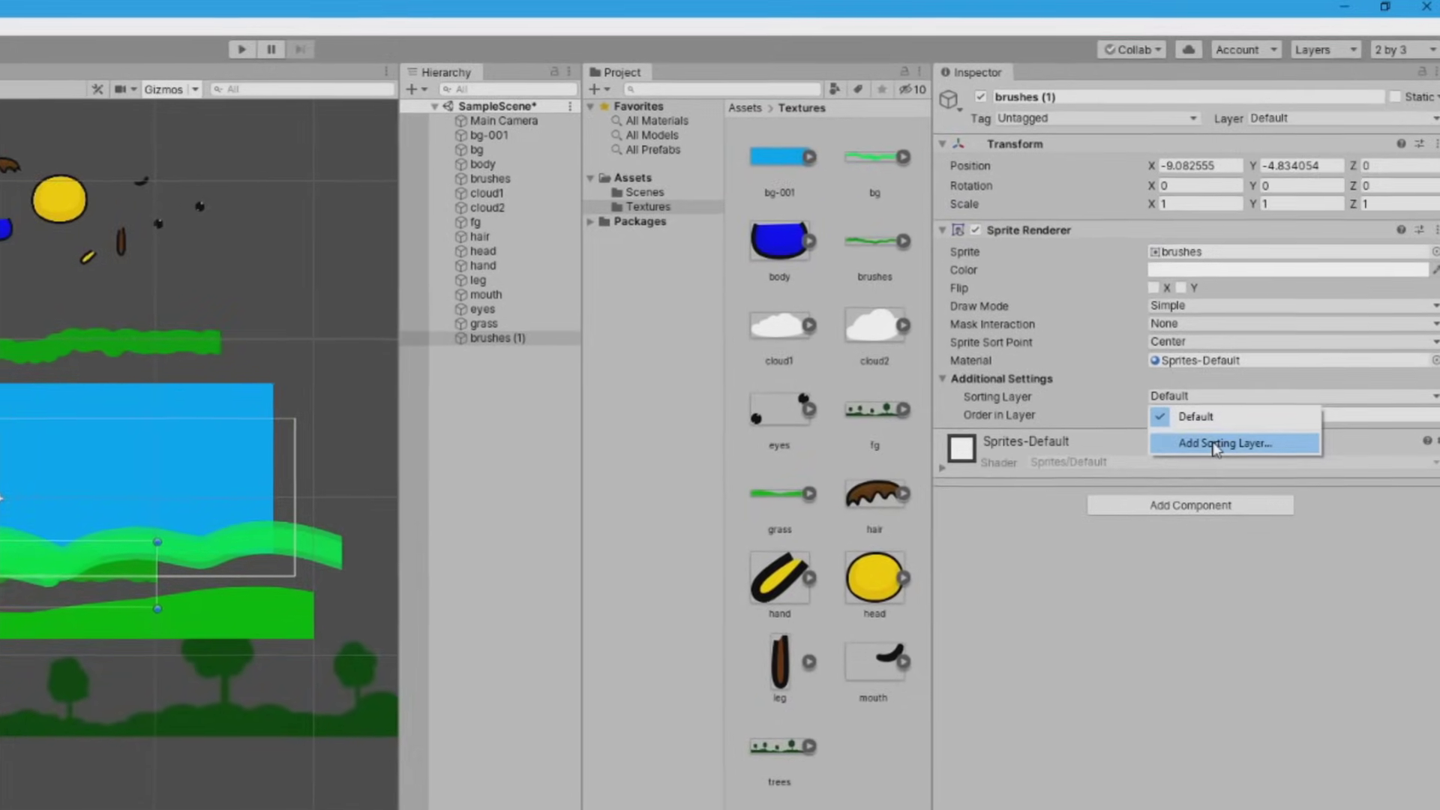
pyautogui.click(1213, 444)
pyautogui.click(1372, 262)
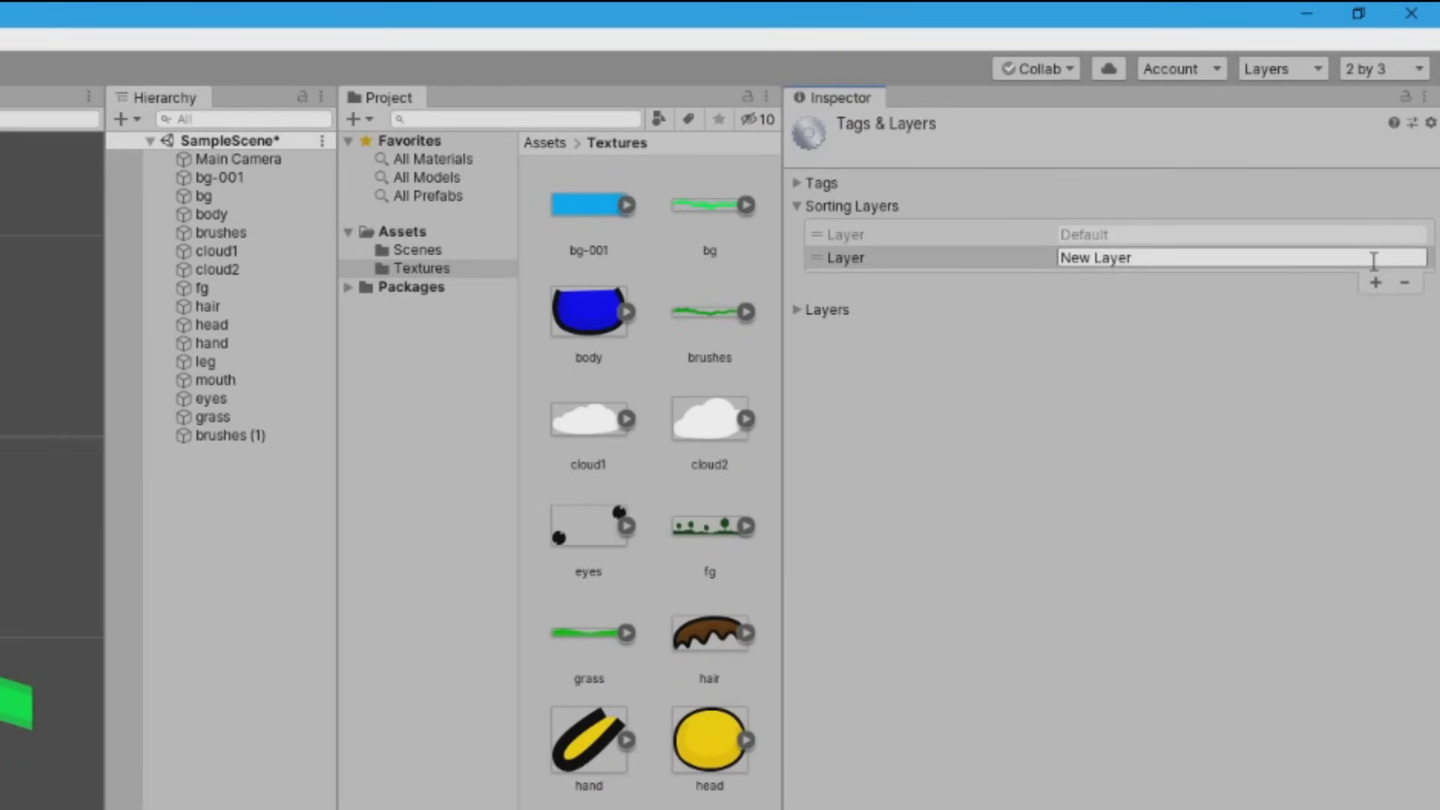
# Add three sorting layers and name them BG, Player and FG
pyautogui.click(1375, 283)
pyautogui.click(1375, 305)
pyautogui.click(1181, 255)
pyautogui.write('BG')
pyautogui.press('Tab')
pyautogui.write('Pl')
pyautogui.press('Tab')
pyautogui.write('FG')
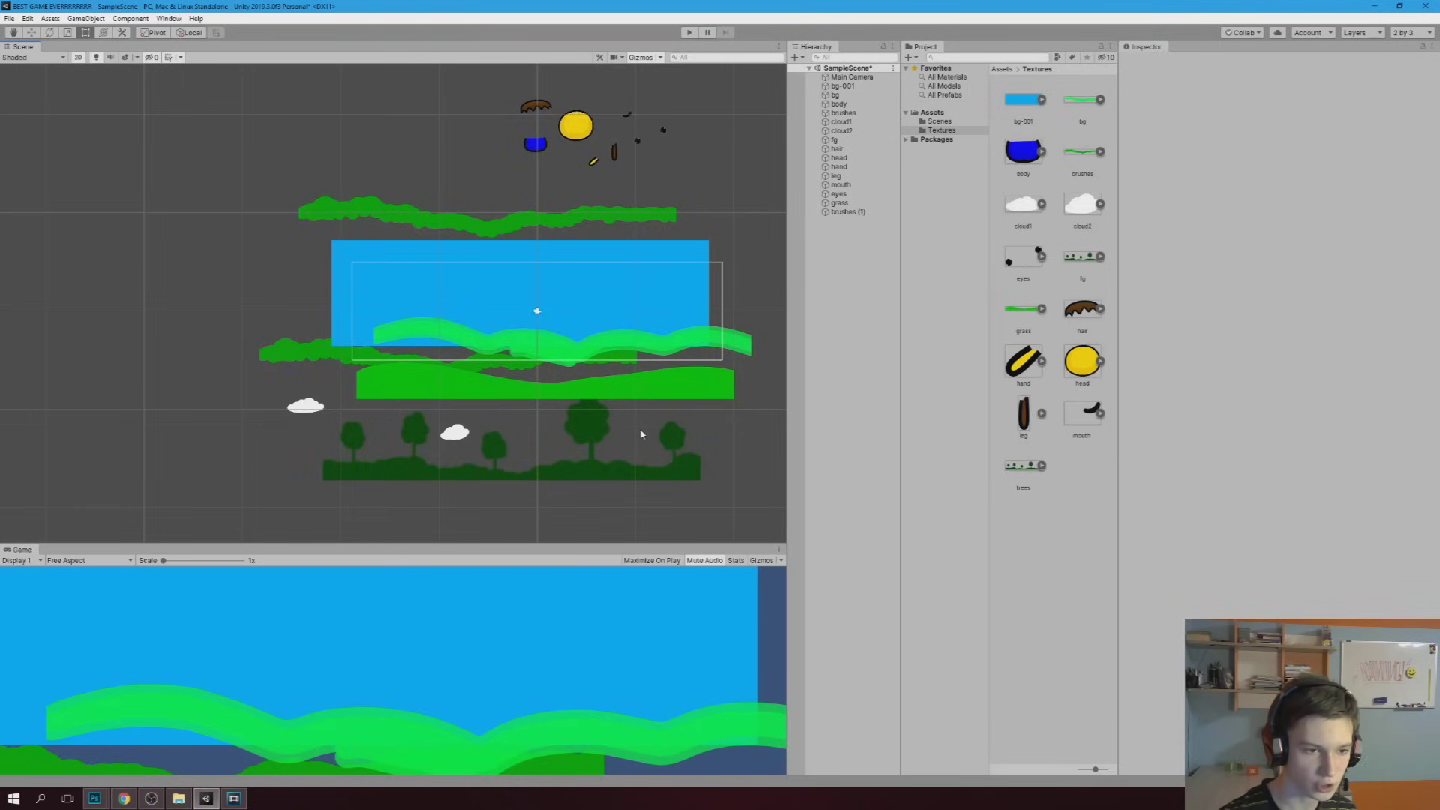
# Put the fg trees on the FG sorting layer and grass on Player with Order in Layer 1
pyautogui.moveTo(572, 463); pyautogui.dragTo(618, 460)
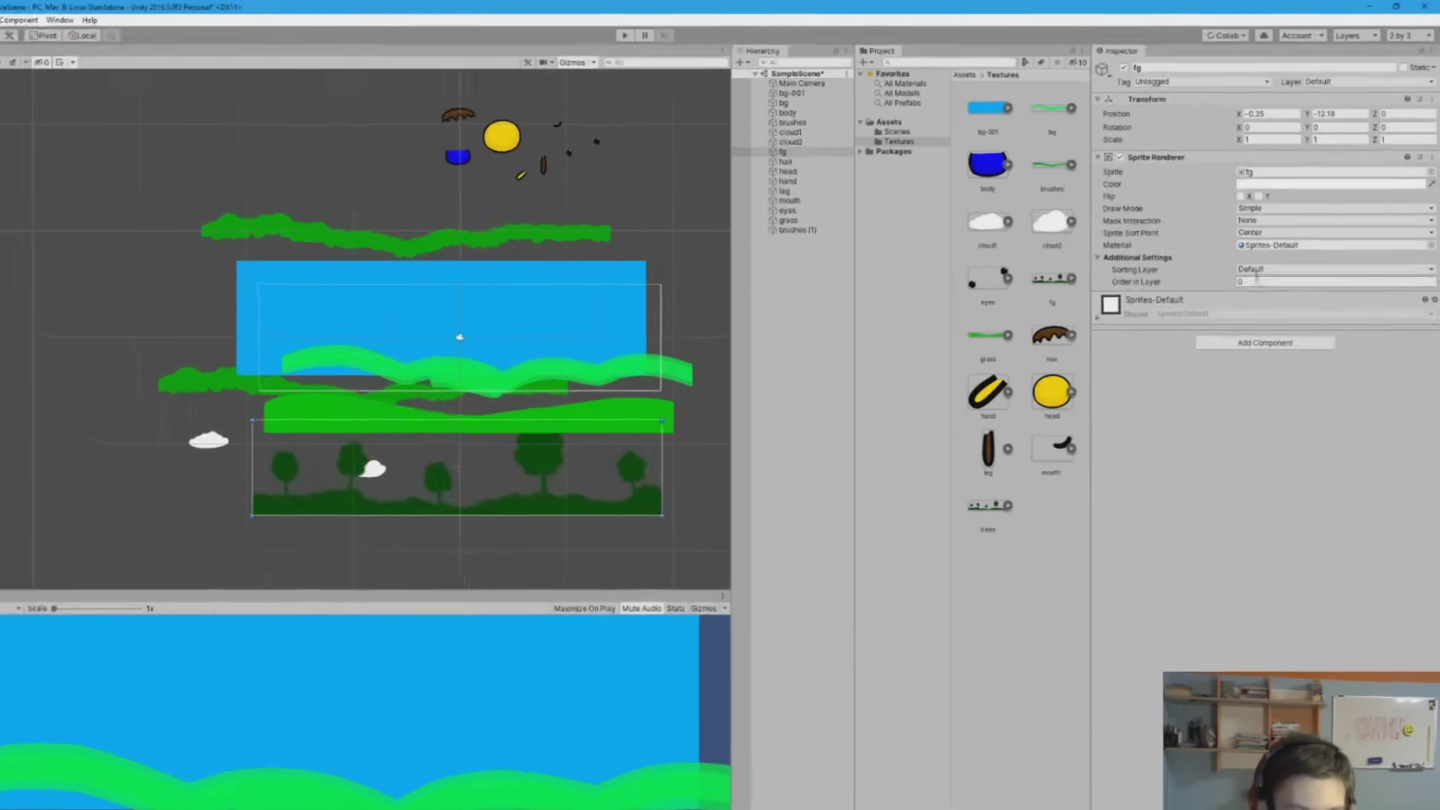
pyautogui.click(1256, 270)
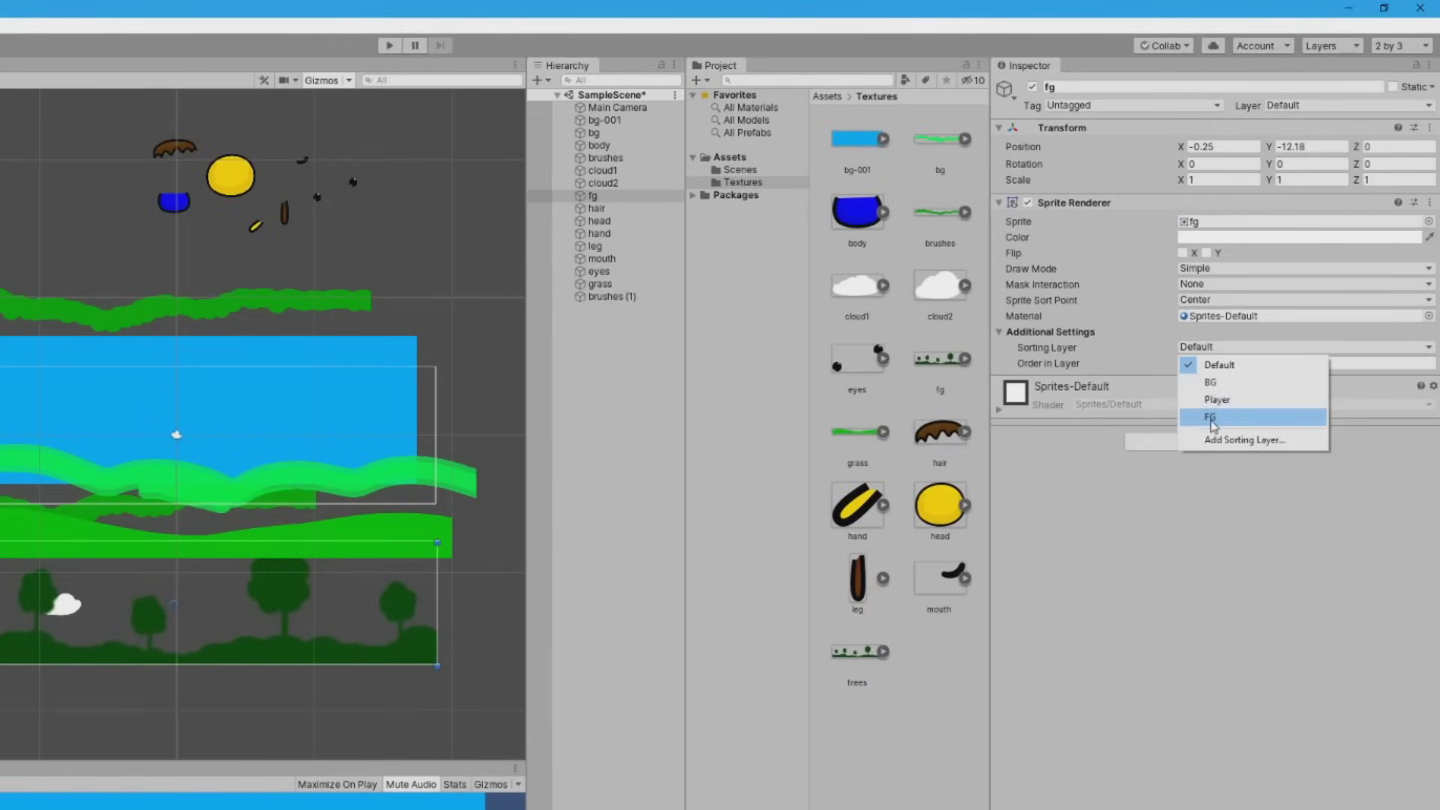
pyautogui.click(1256, 321)
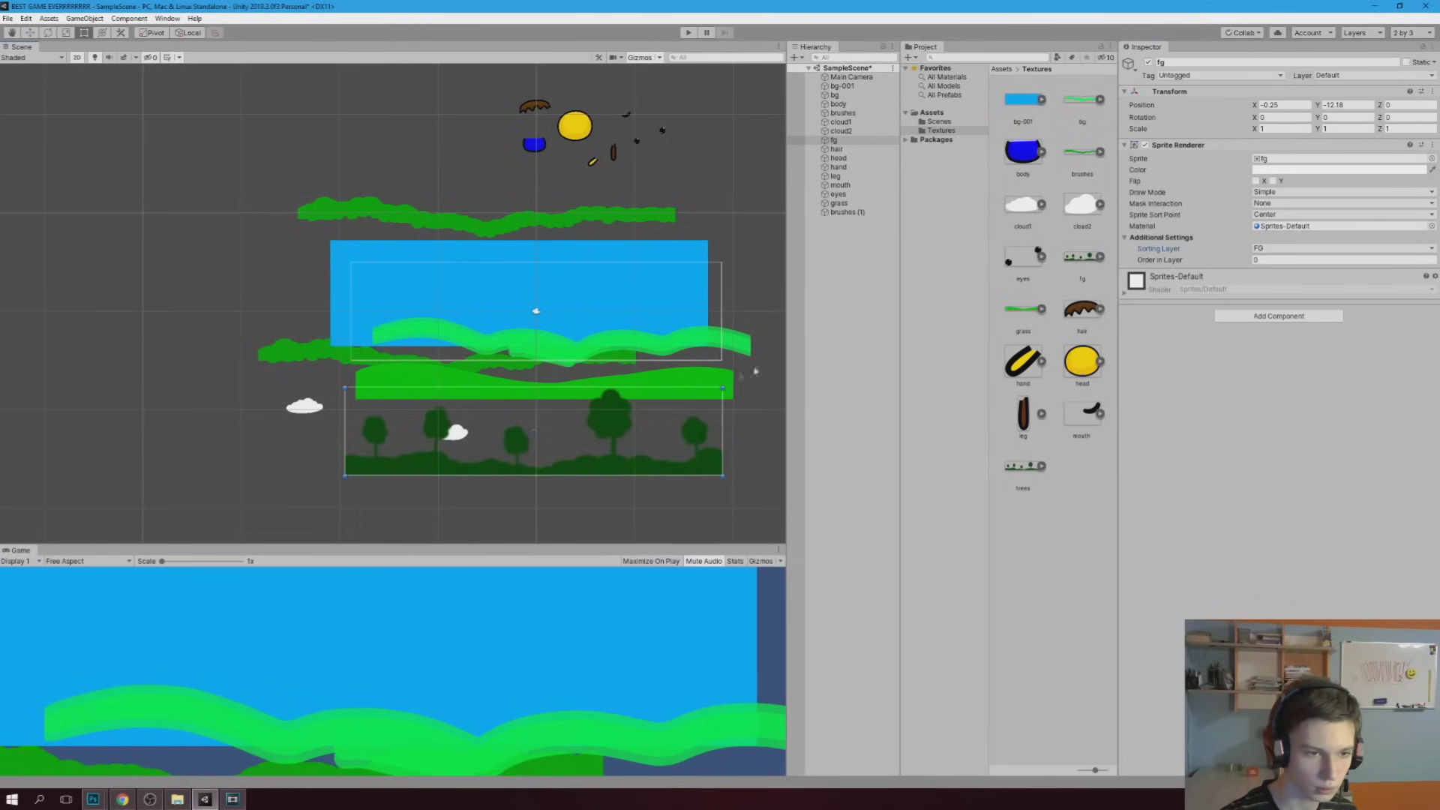
pyautogui.click(543, 383)
pyautogui.click(1267, 248)
pyautogui.click(1275, 286)
pyautogui.write('1')
# Delete the duplicate brushes (1) sprite and move brushes down behind the blue sky
pyautogui.click(303, 351)
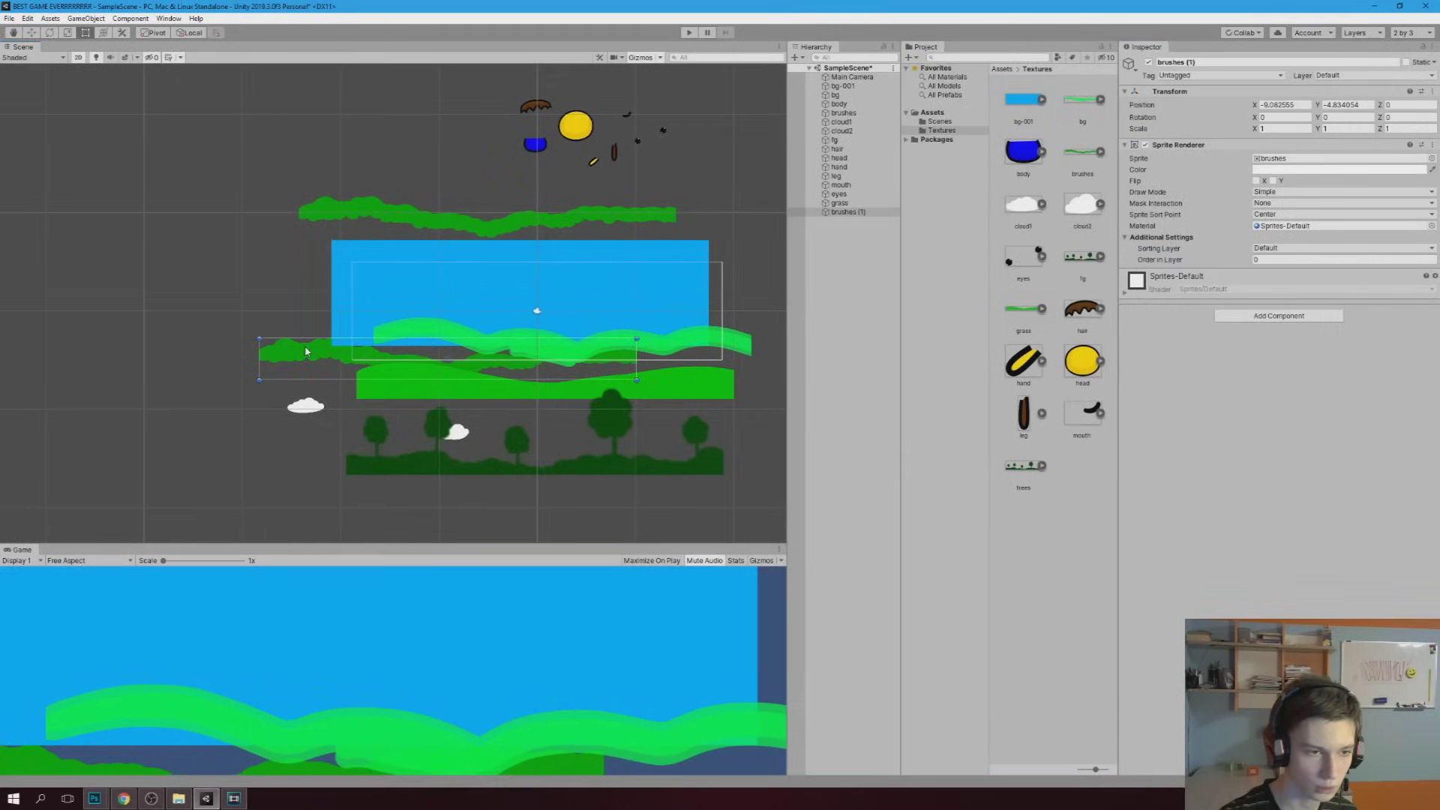
pyautogui.moveTo(305, 351); pyautogui.dragTo(255, 169)
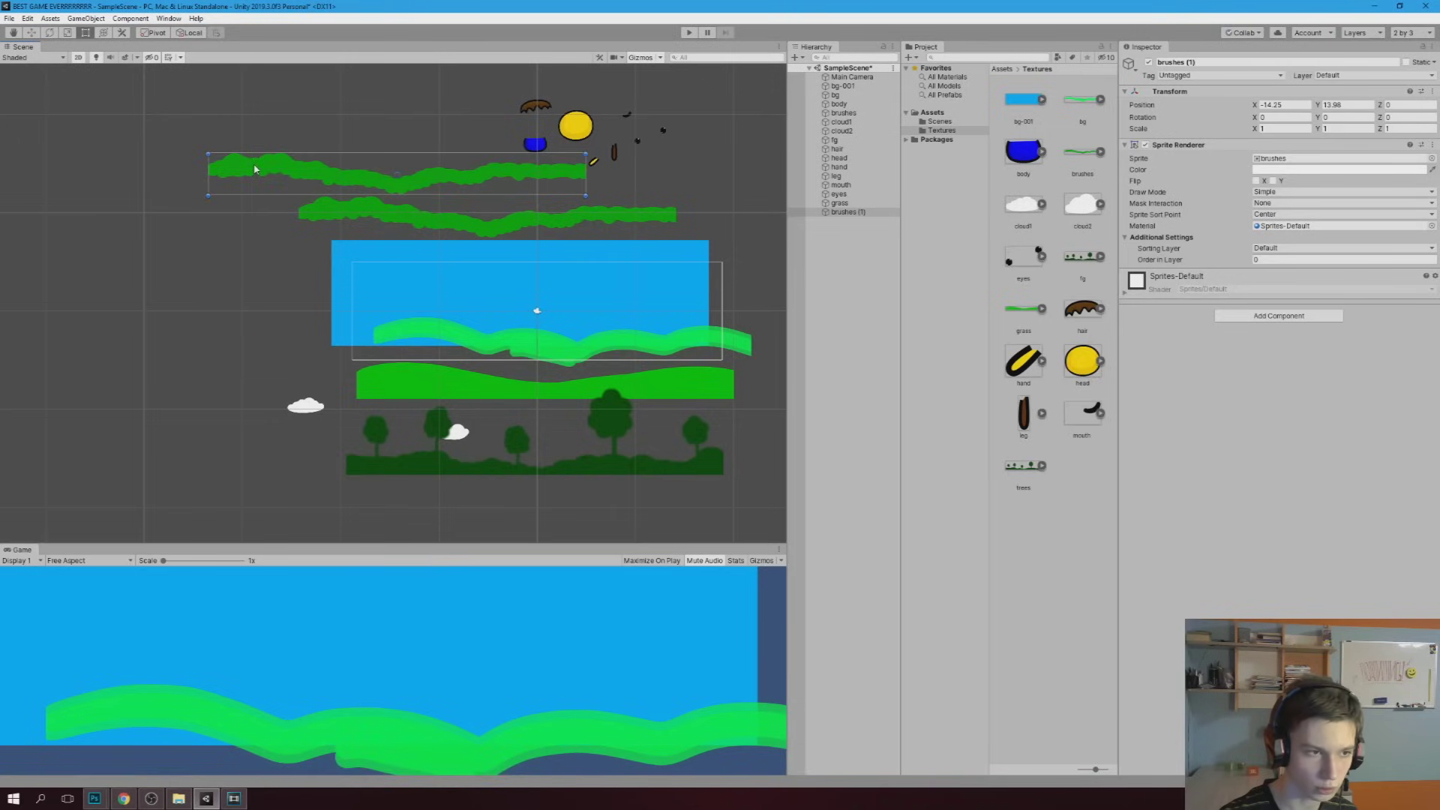
pyautogui.press('Delete')
pyautogui.click(369, 215)
pyautogui.moveTo(368, 214); pyautogui.dragTo(404, 360)
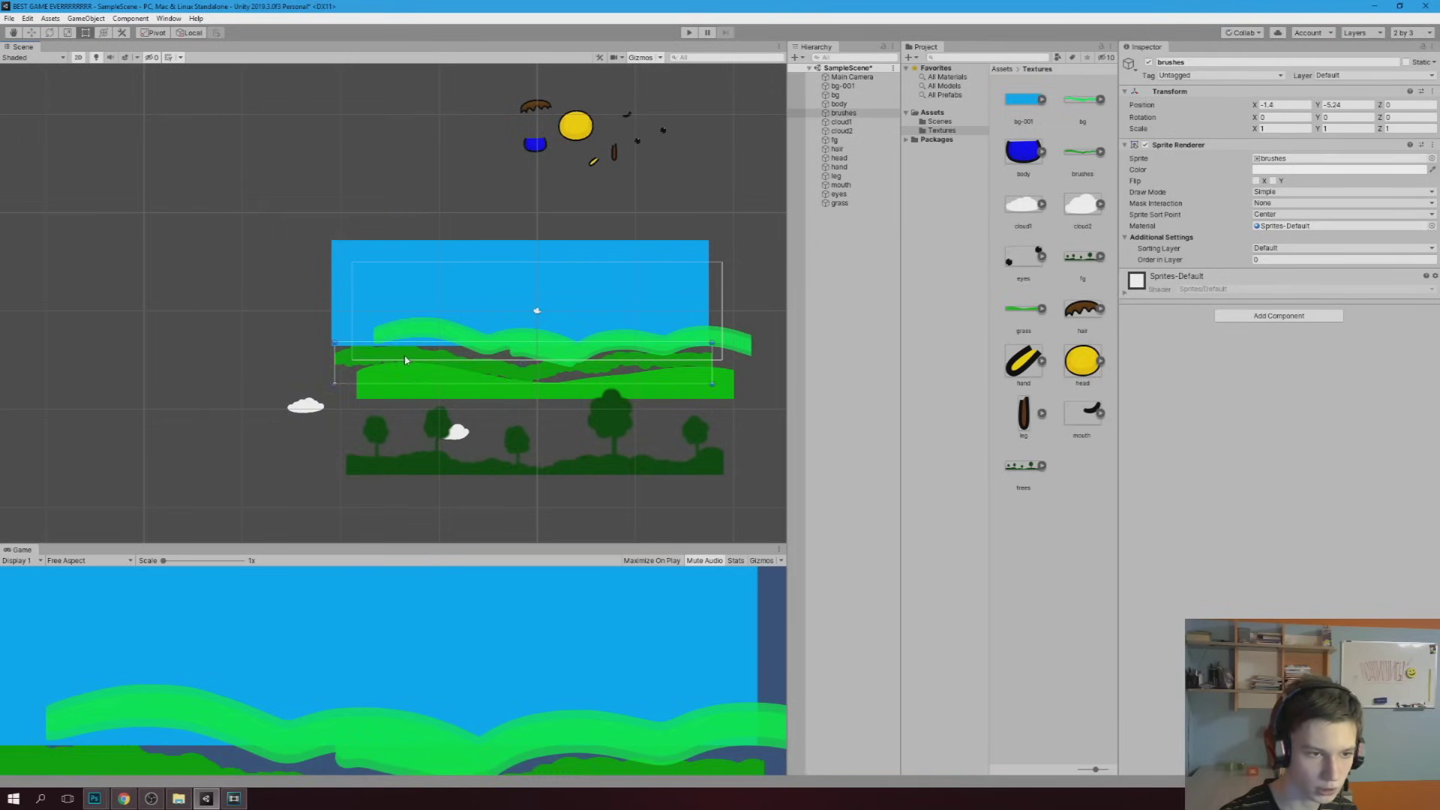
# Put brushes and the bg hills on the BG sorting layer and adjust bg's draw order
pyautogui.click(1269, 250)
pyautogui.click(1275, 282)
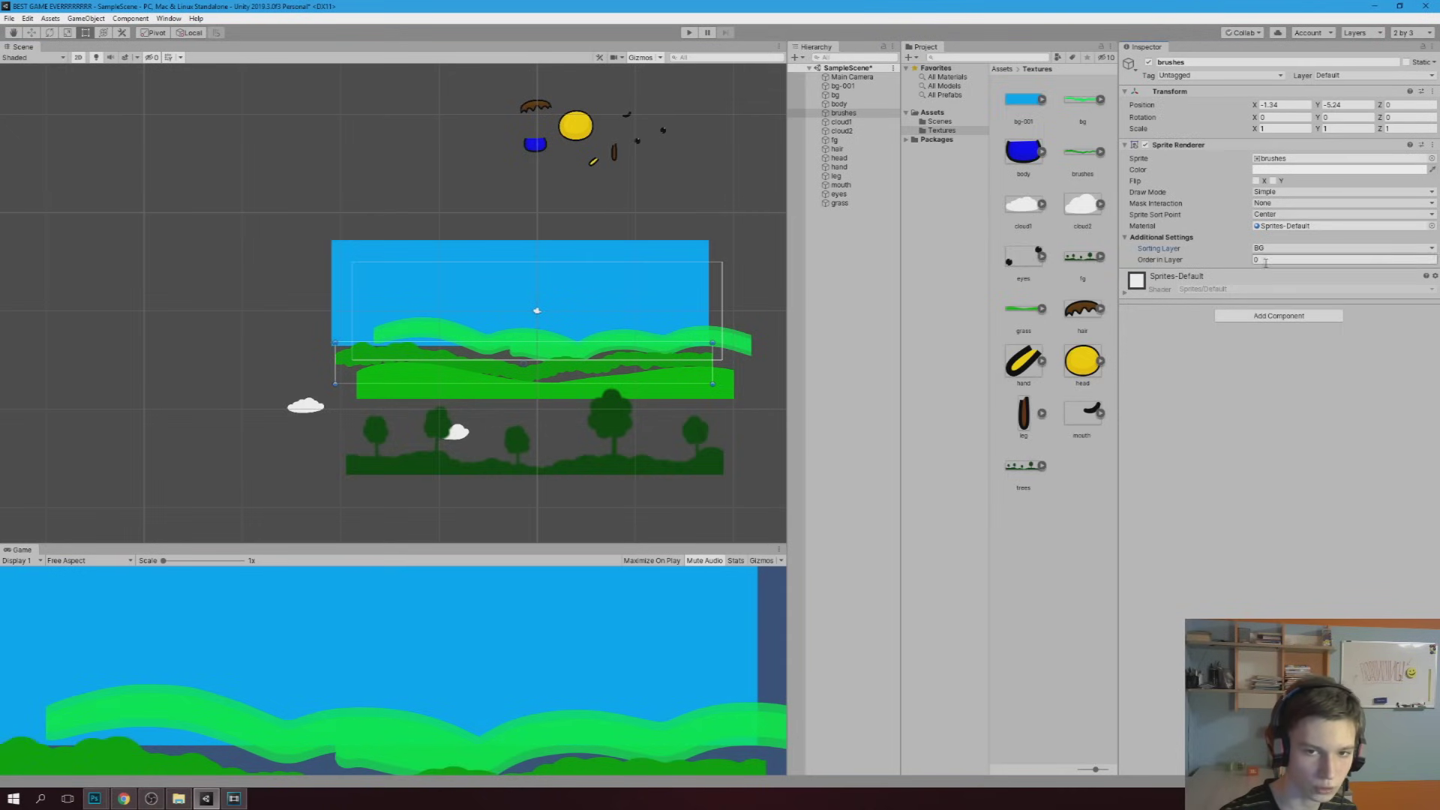
pyautogui.moveTo(528, 345); pyautogui.dragTo(497, 334)
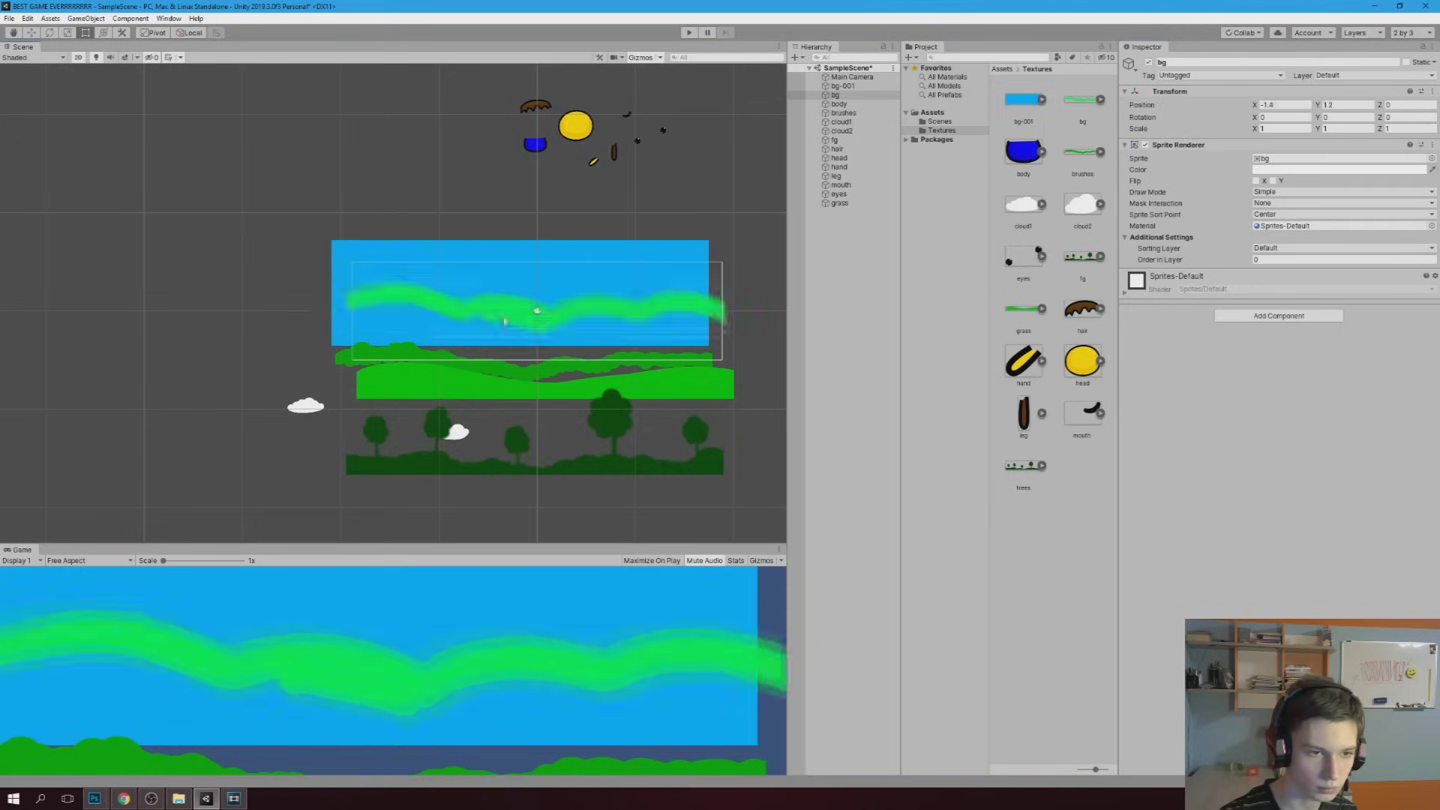
pyautogui.click(1269, 248)
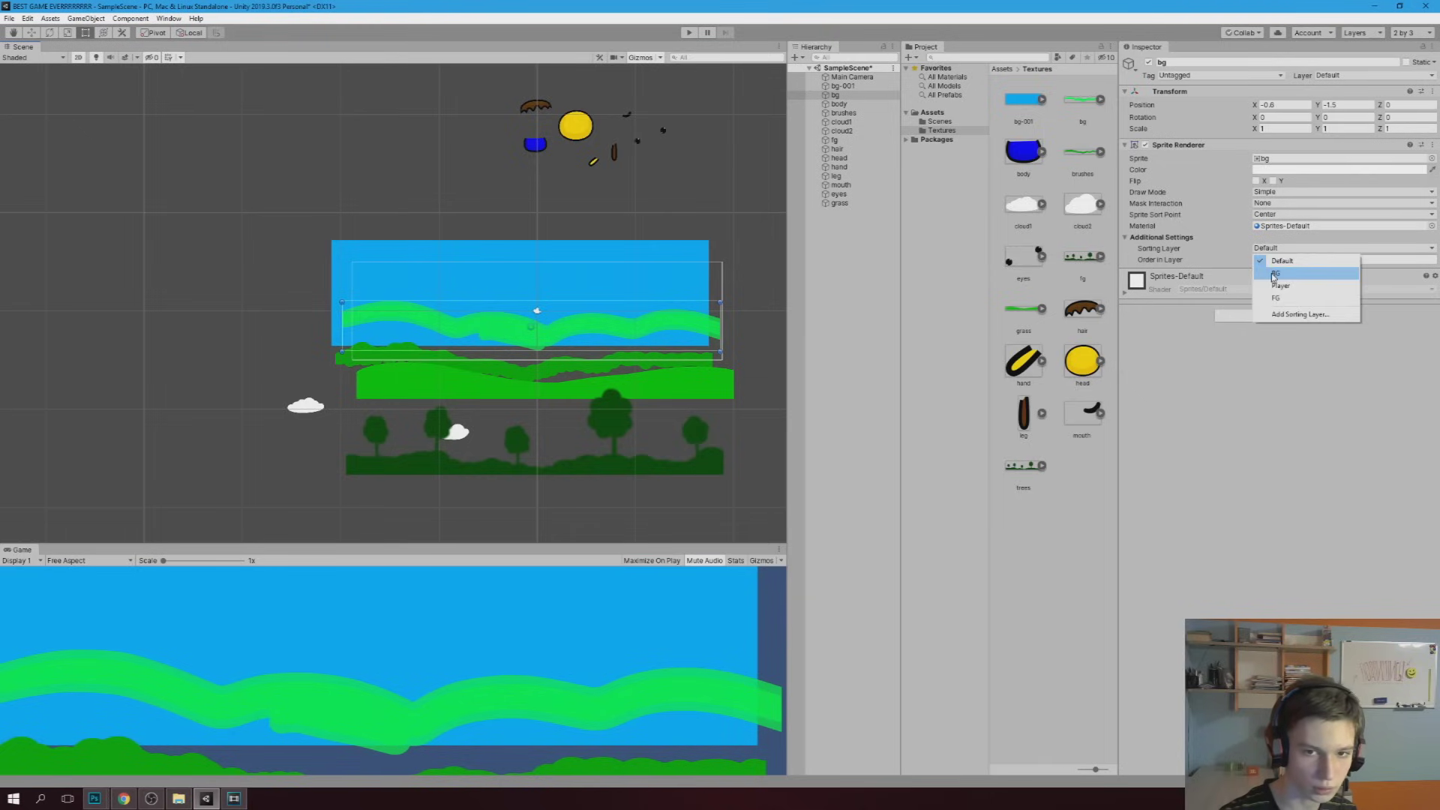
pyautogui.click(1271, 272)
pyautogui.click(1270, 260)
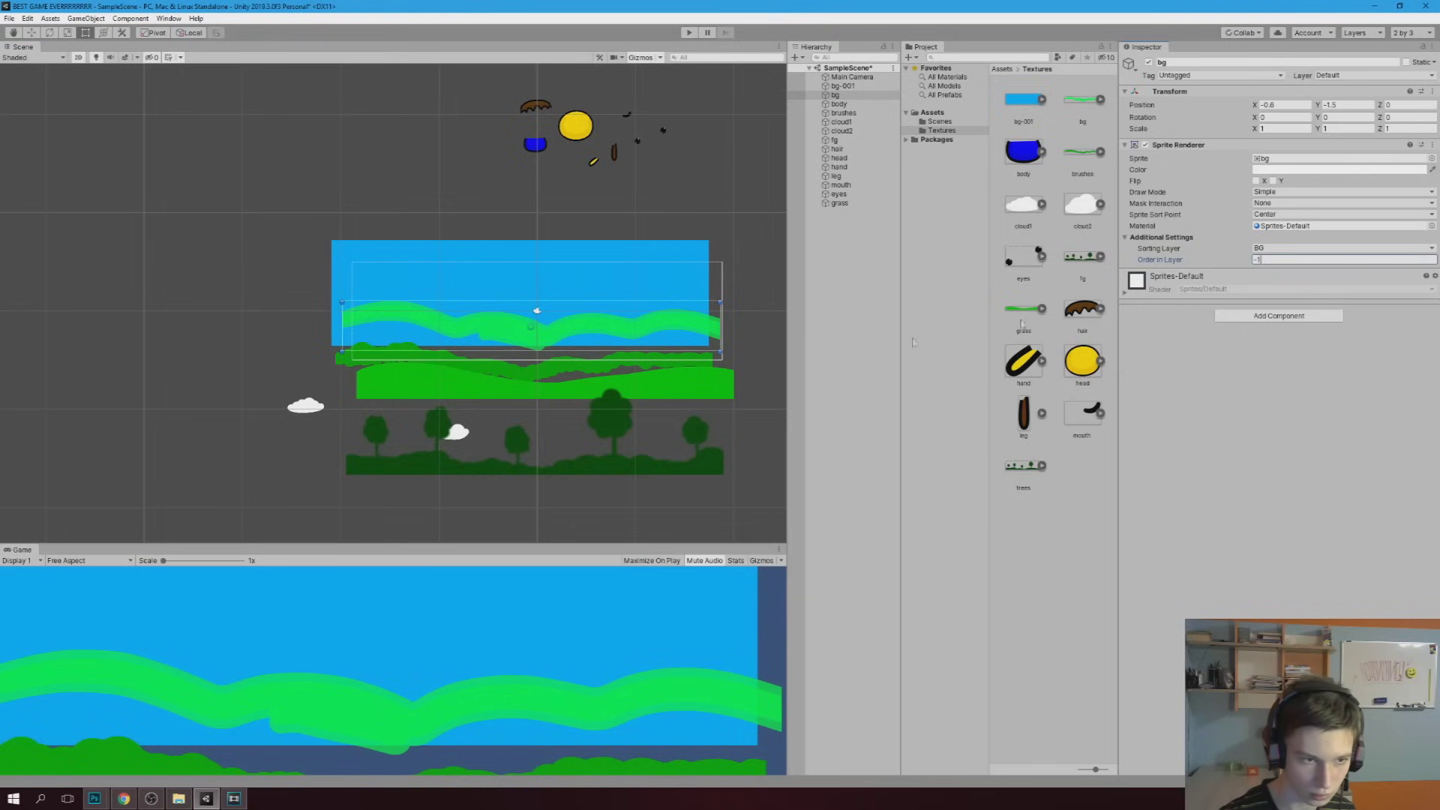
# Put cloud1 and cloud2 on the BG sorting layer at order -2
pyautogui.click(304, 409)
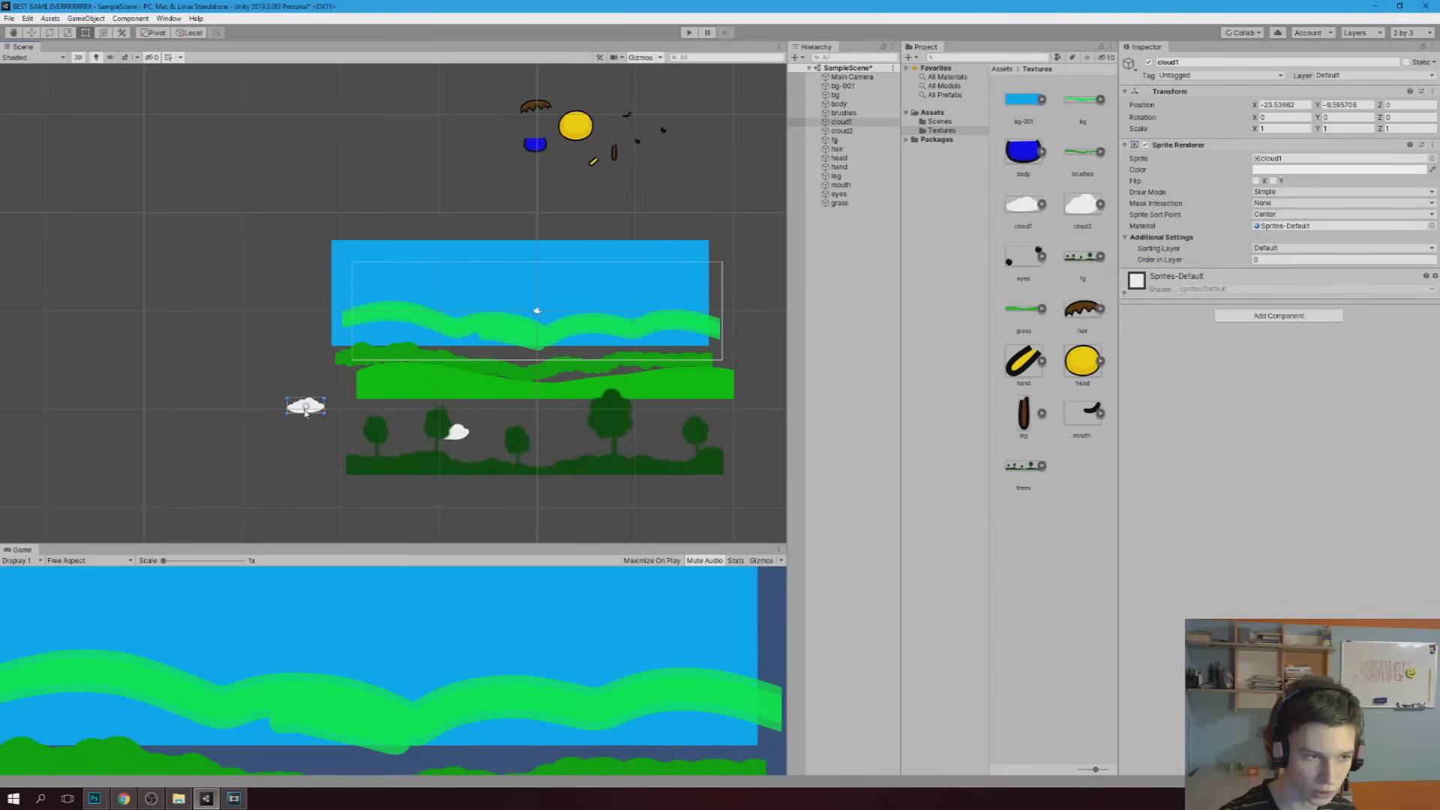
pyautogui.click(1301, 252)
pyautogui.click(1275, 271)
pyautogui.write('-2')
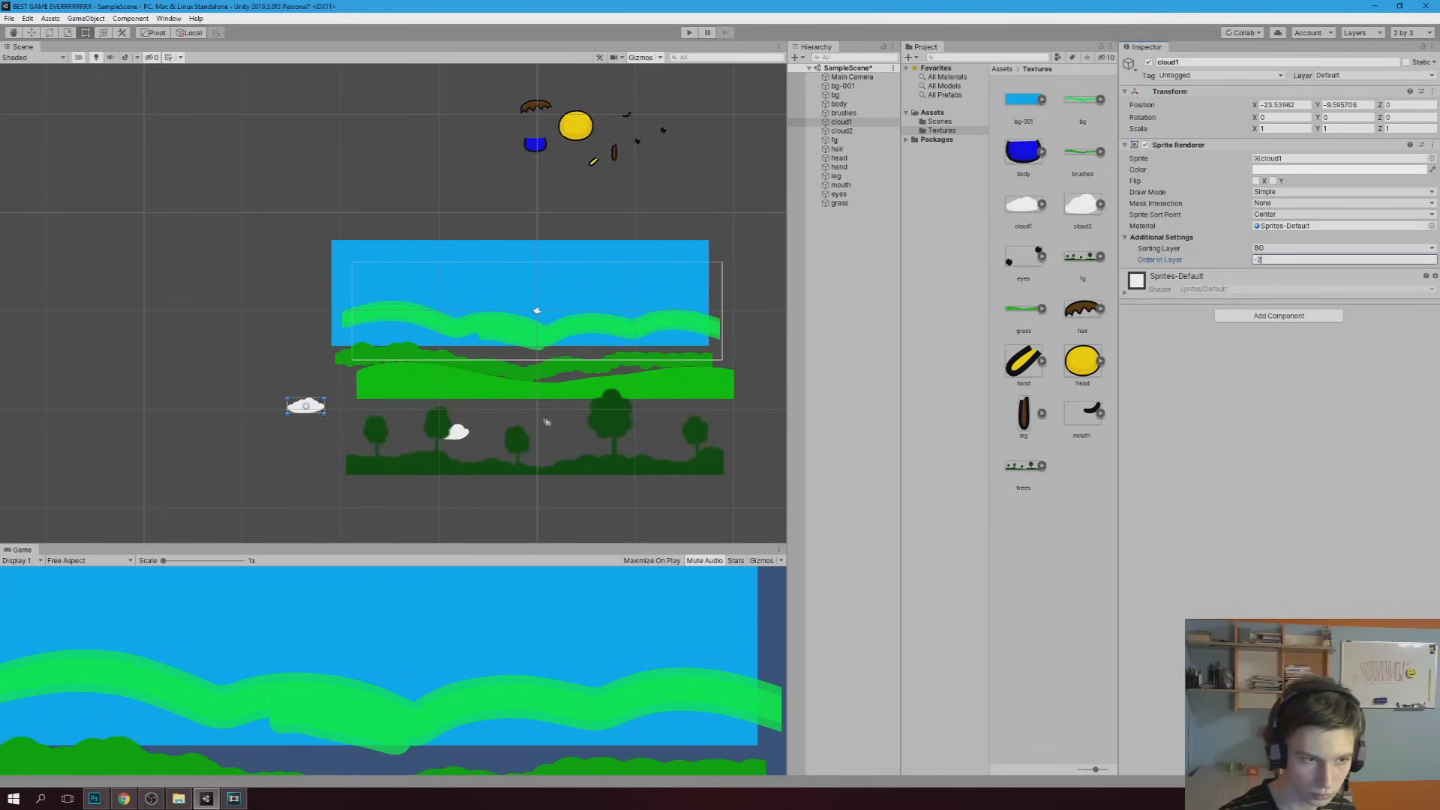
pyautogui.click(459, 440)
pyautogui.click(1301, 248)
pyautogui.click(1275, 272)
pyautogui.click(1267, 259)
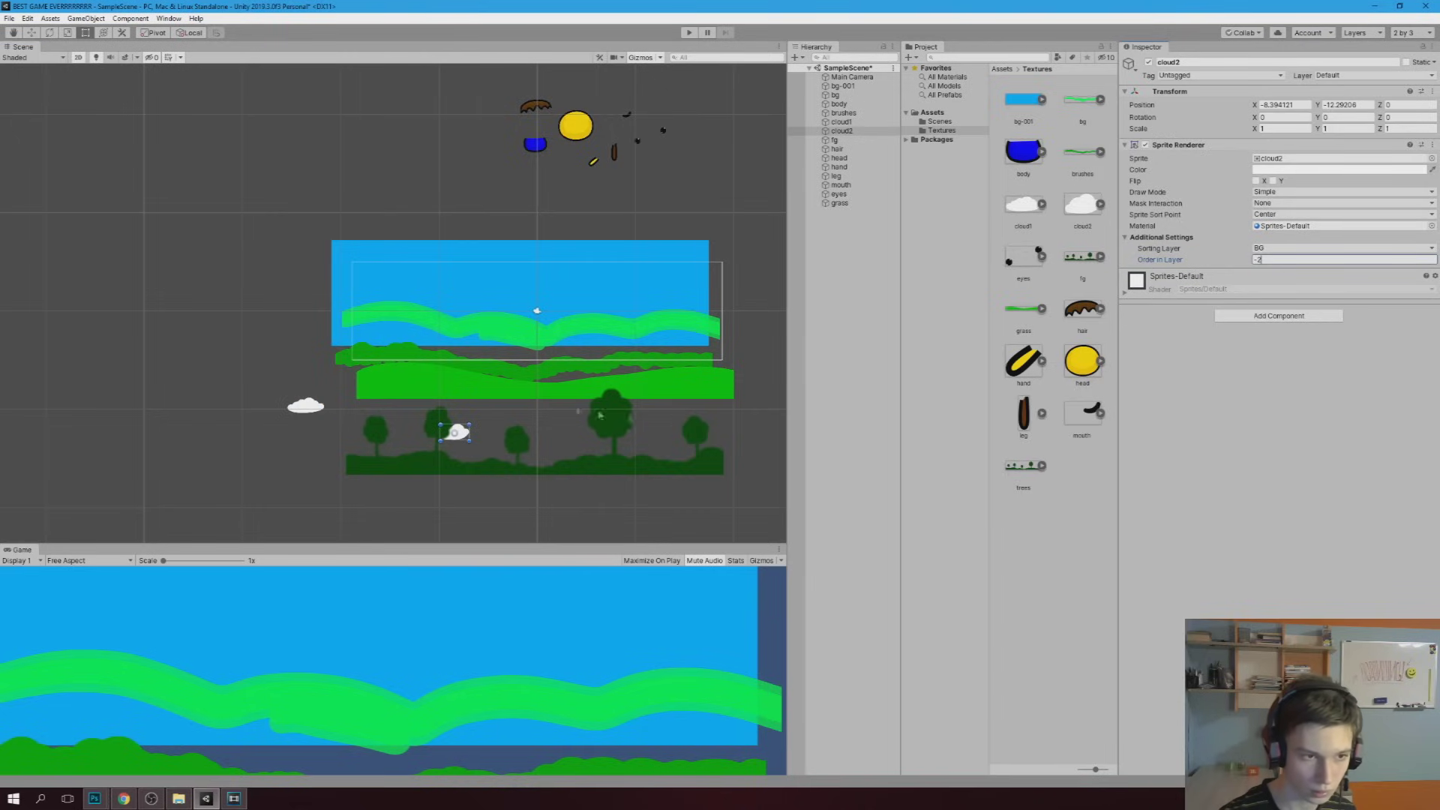
# Raise the bg-001 sky, put it on the BG sorting layer and set its Order in Layer
pyautogui.moveTo(626, 284)
pyautogui.mouseDown()
pyautogui.moveTo(640, 235)
pyautogui.moveTo(617, 251)
pyautogui.mouseUp()
pyautogui.click(1302, 248)
pyautogui.click(1275, 273)
pyautogui.click(1265, 259)
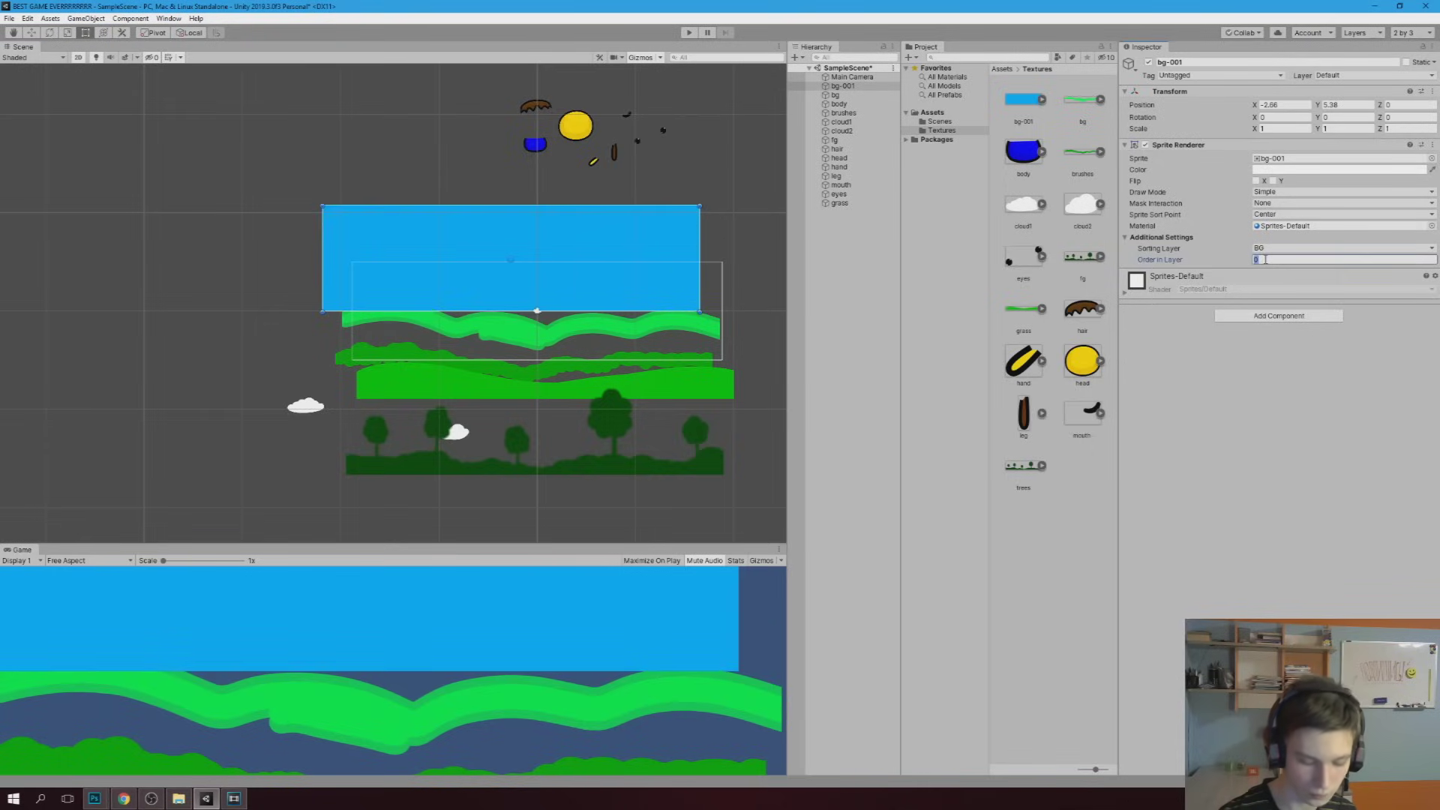
pyautogui.write('1')
pyautogui.click(551, 481)
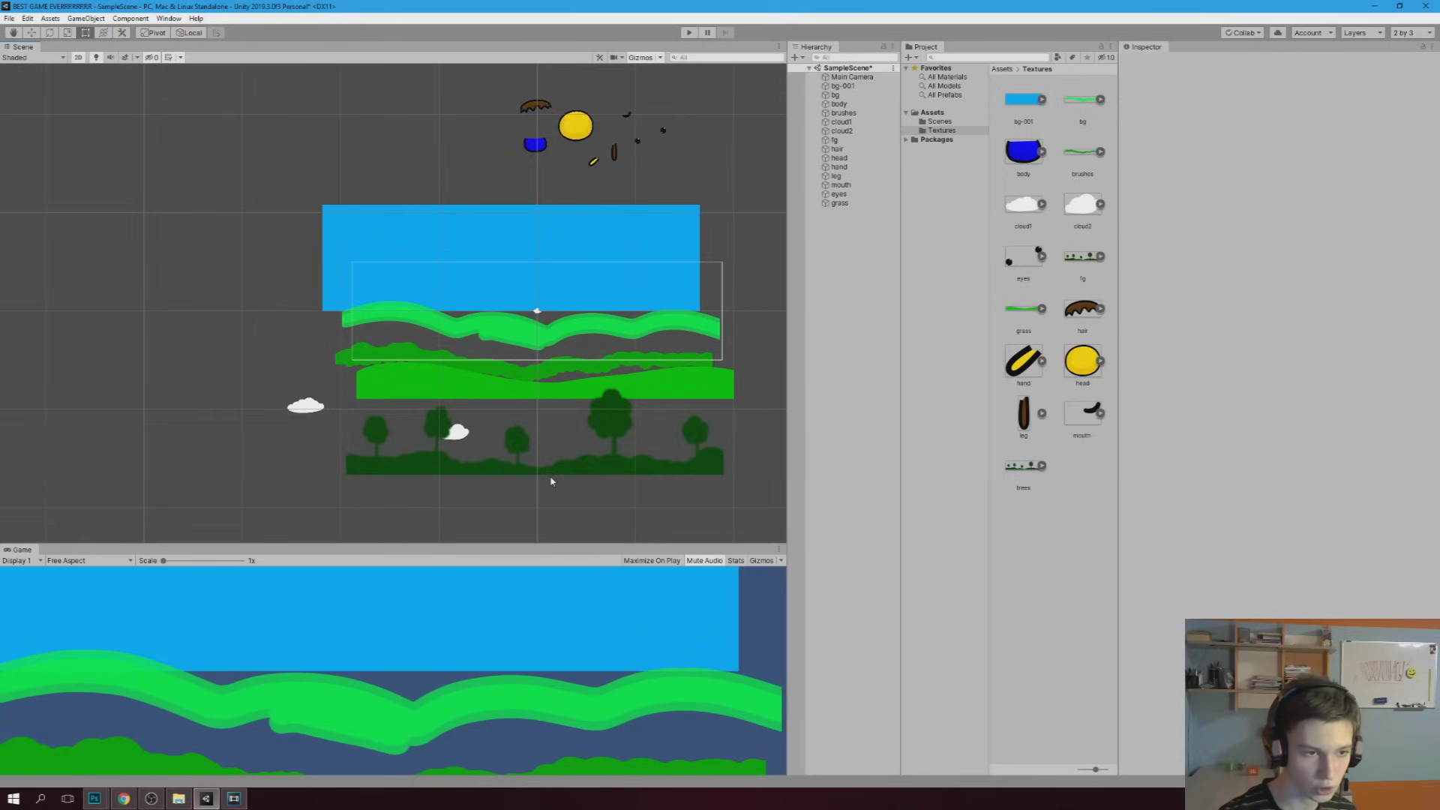
# Move the sky down behind the hills, the fg trees up over them, and the grass beneath the trees
pyautogui.moveTo(477, 239); pyautogui.dragTo(504, 350)
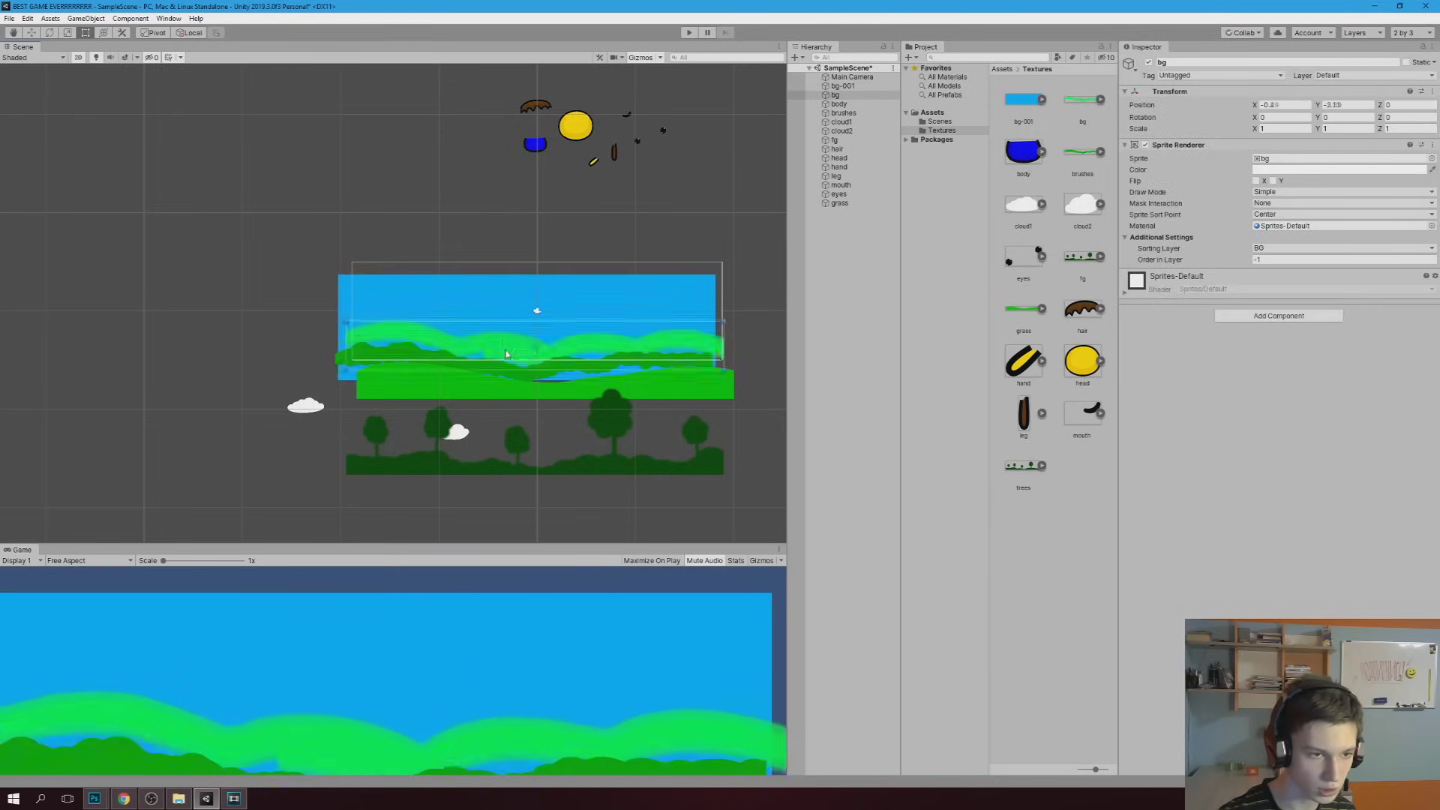
pyautogui.scroll(2, 477, 389)
pyautogui.moveTo(527, 485)
pyautogui.mouseDown()
pyautogui.moveTo(494, 411)
pyautogui.moveTo(511, 389)
pyautogui.mouseUp()
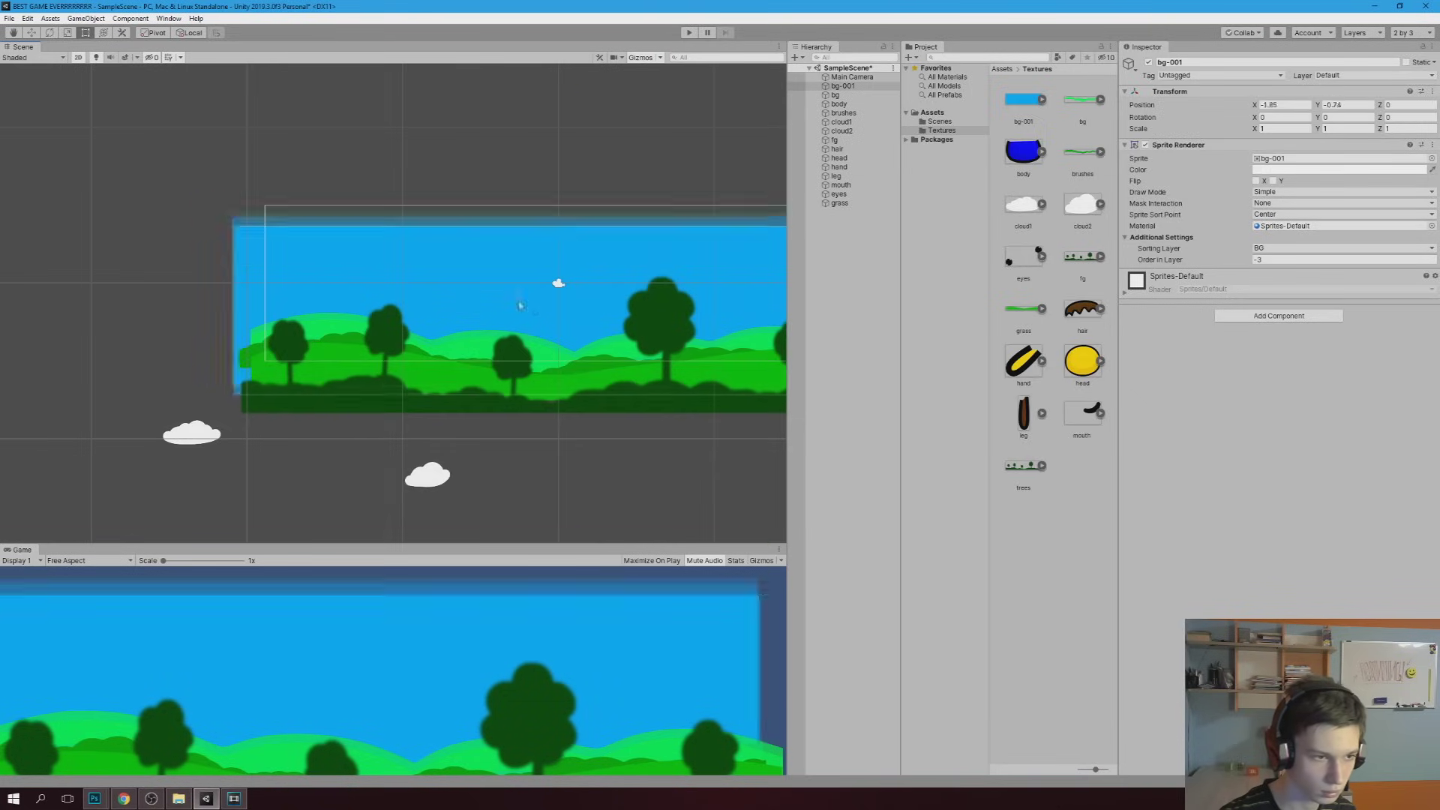
pyautogui.scroll(-2, 511, 388)
pyautogui.scroll(3, 512, 388)
pyautogui.moveTo(611, 360); pyautogui.dragTo(630, 429)
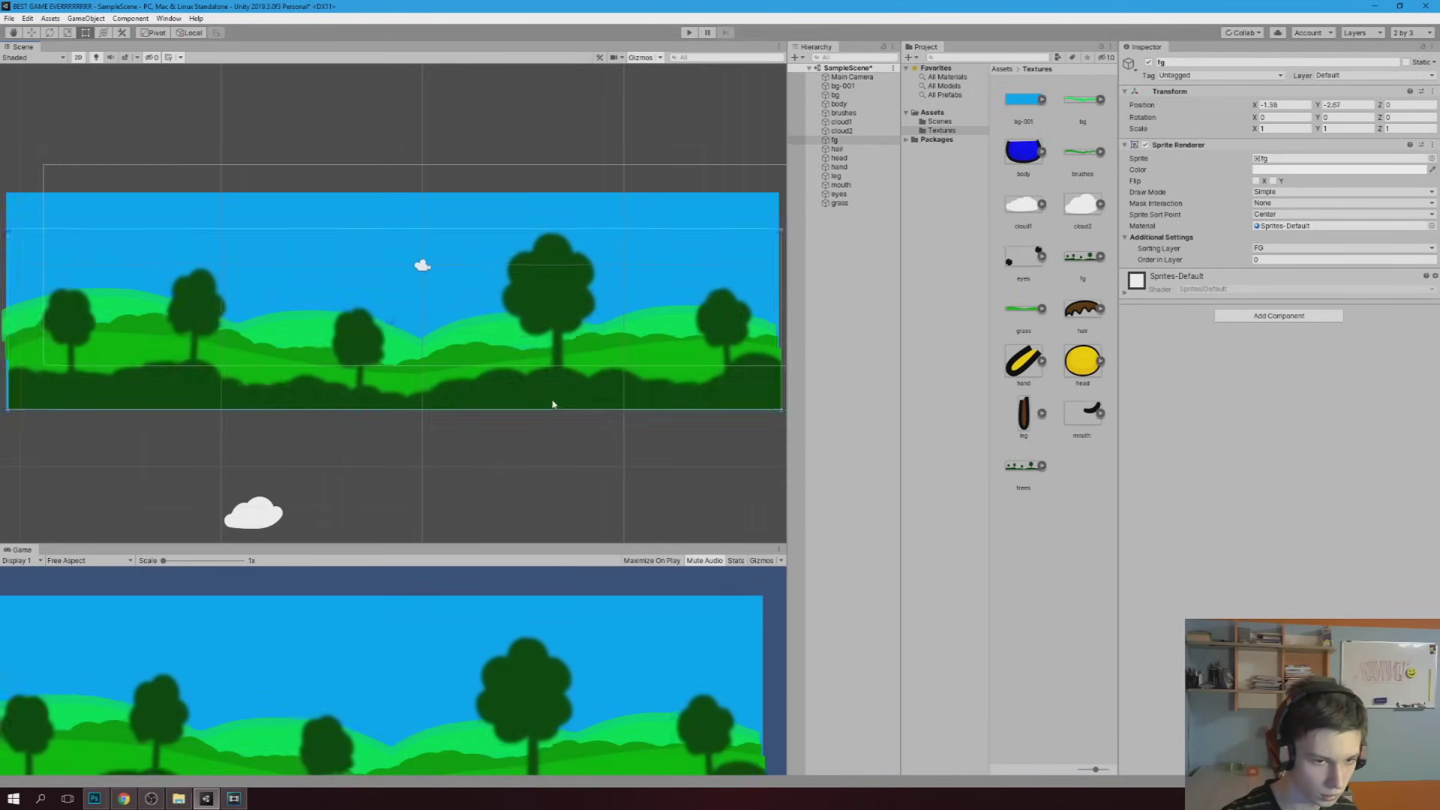
pyautogui.scroll(-2, 399, 425)
pyautogui.click(399, 425)
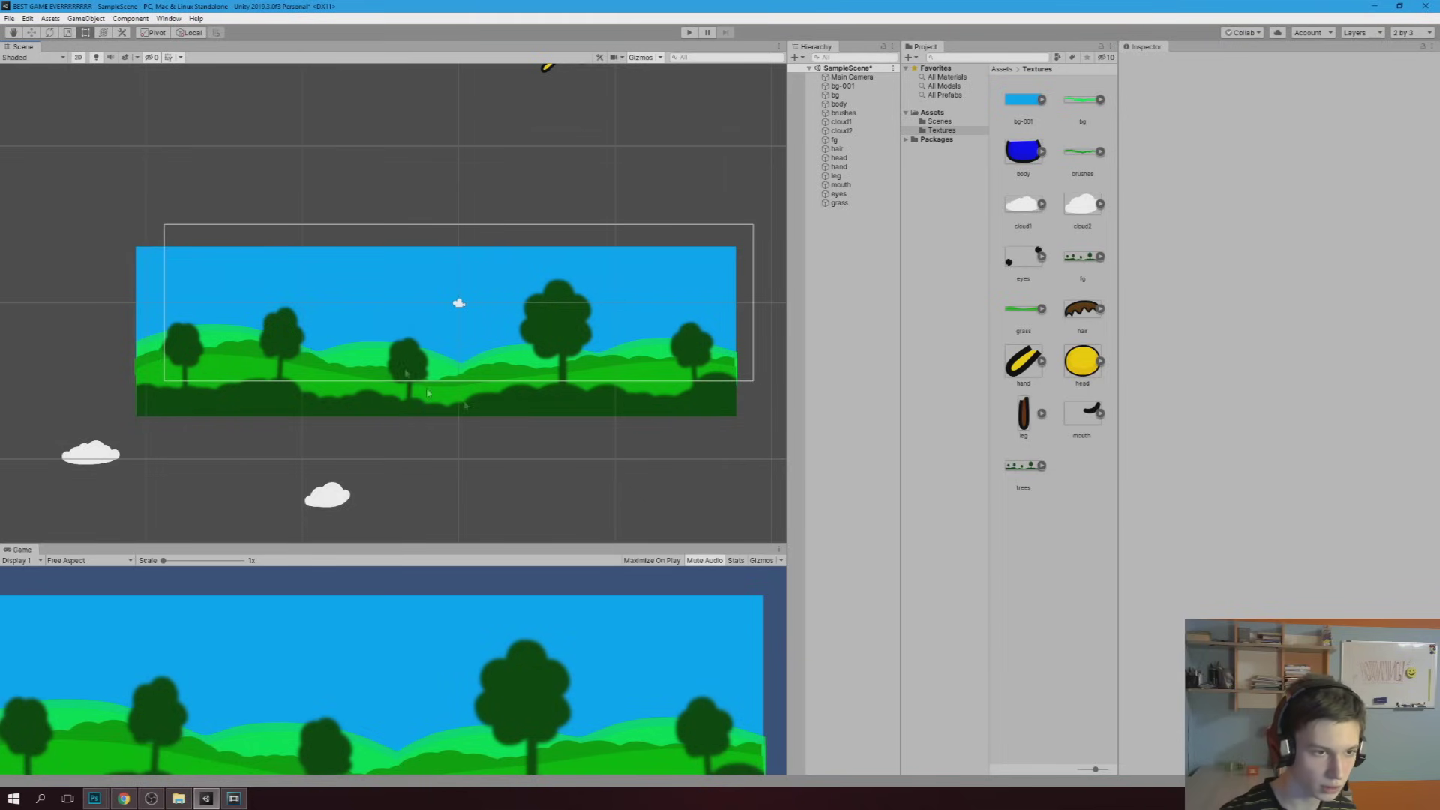
pyautogui.moveTo(511, 138); pyautogui.dragTo(401, 338, button='middle')
pyautogui.scroll(5, 444, 196)
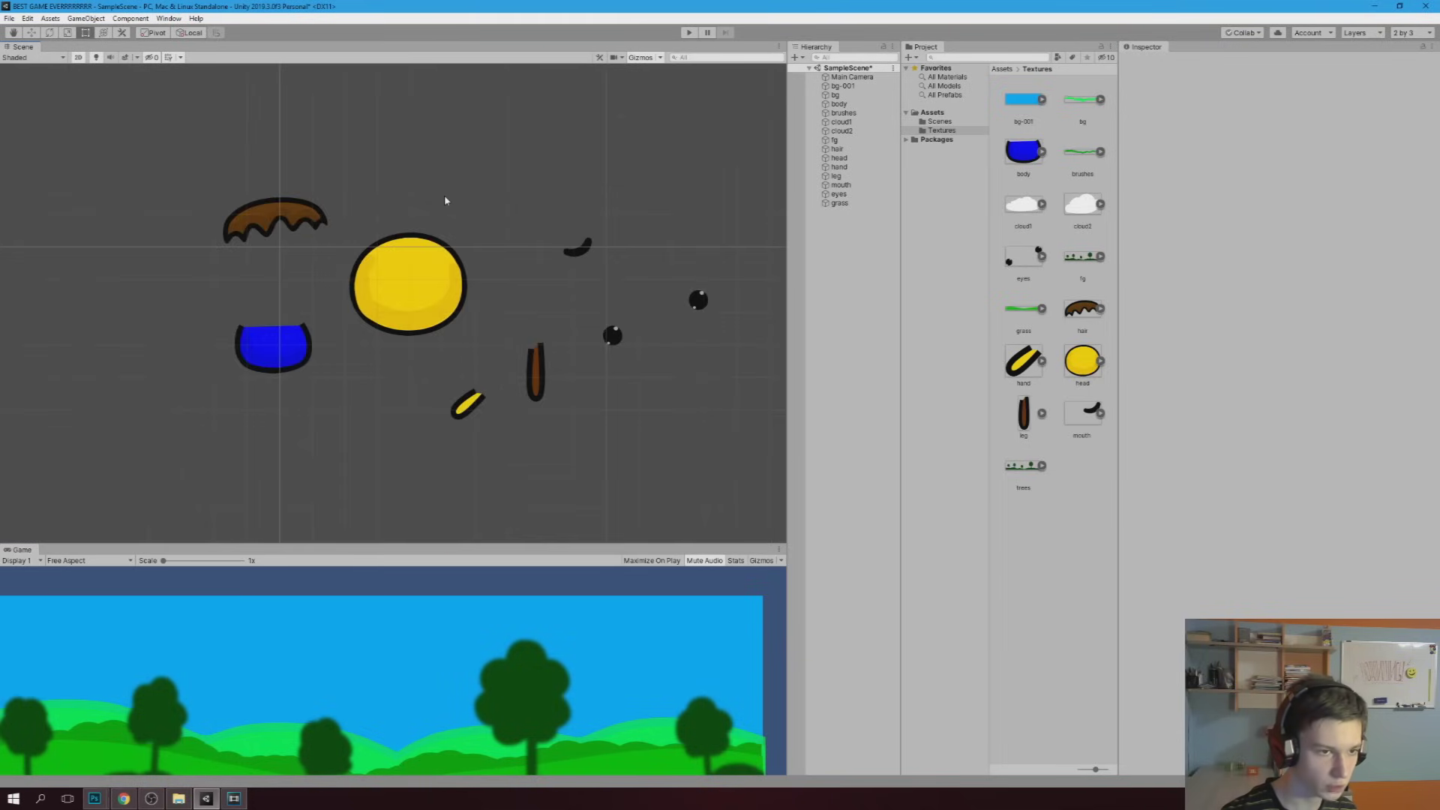
# Put the head sprite on the Player sorting layer
pyautogui.click(413, 281)
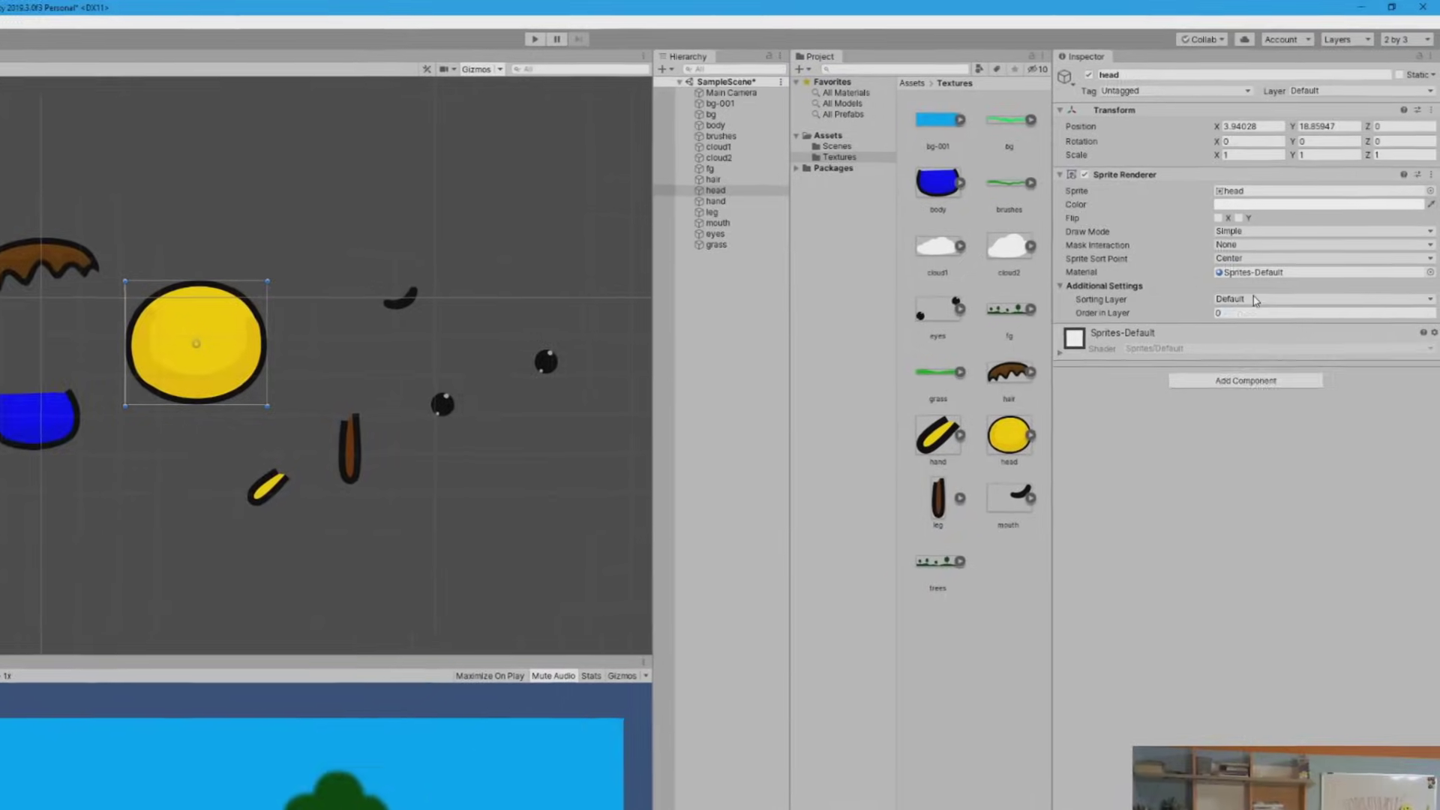
pyautogui.click(1267, 247)
pyautogui.click(1222, 375)
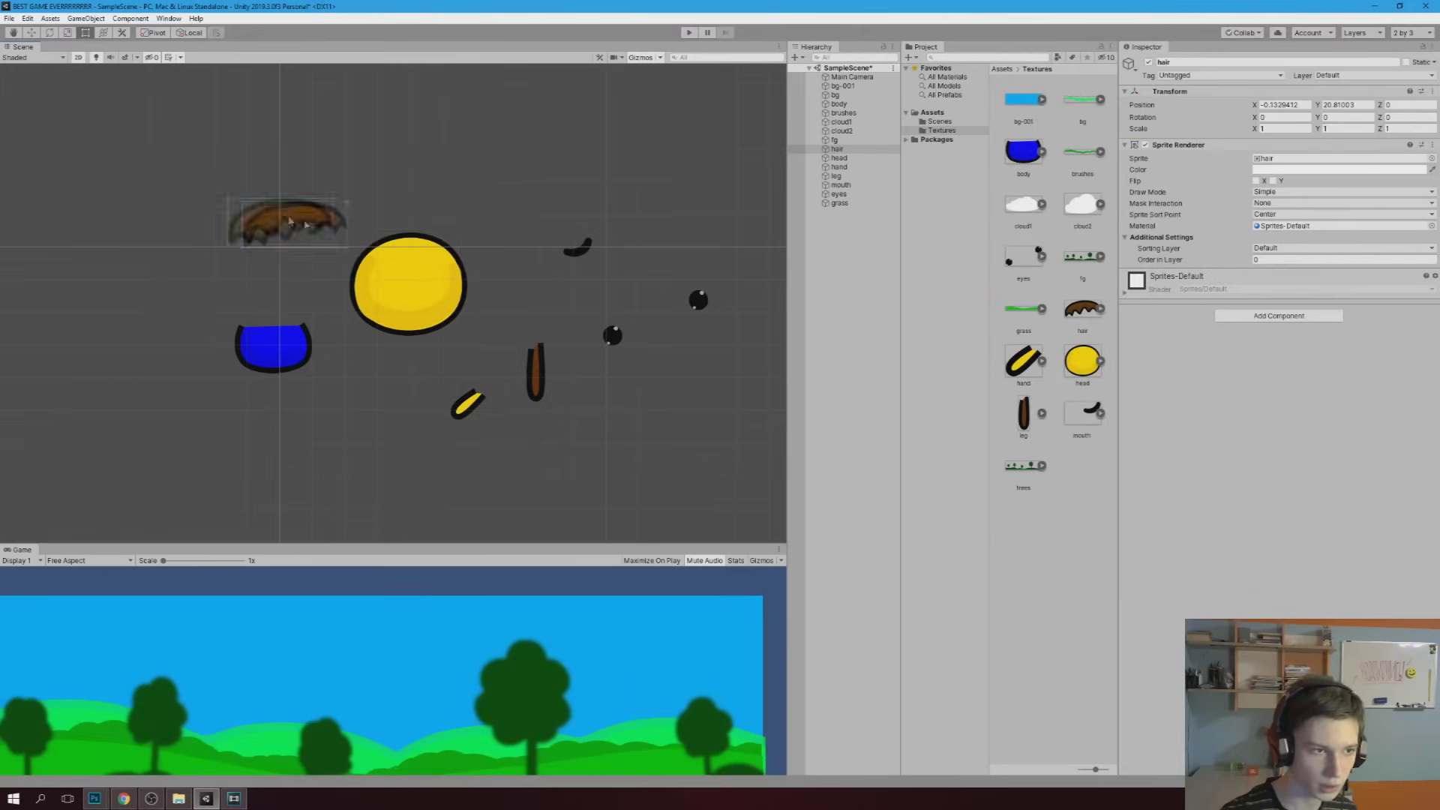
# Place the hair on the head, on the Player sorting layer with Order in Layer 1
pyautogui.moveTo(289, 218); pyautogui.dragTo(396, 251)
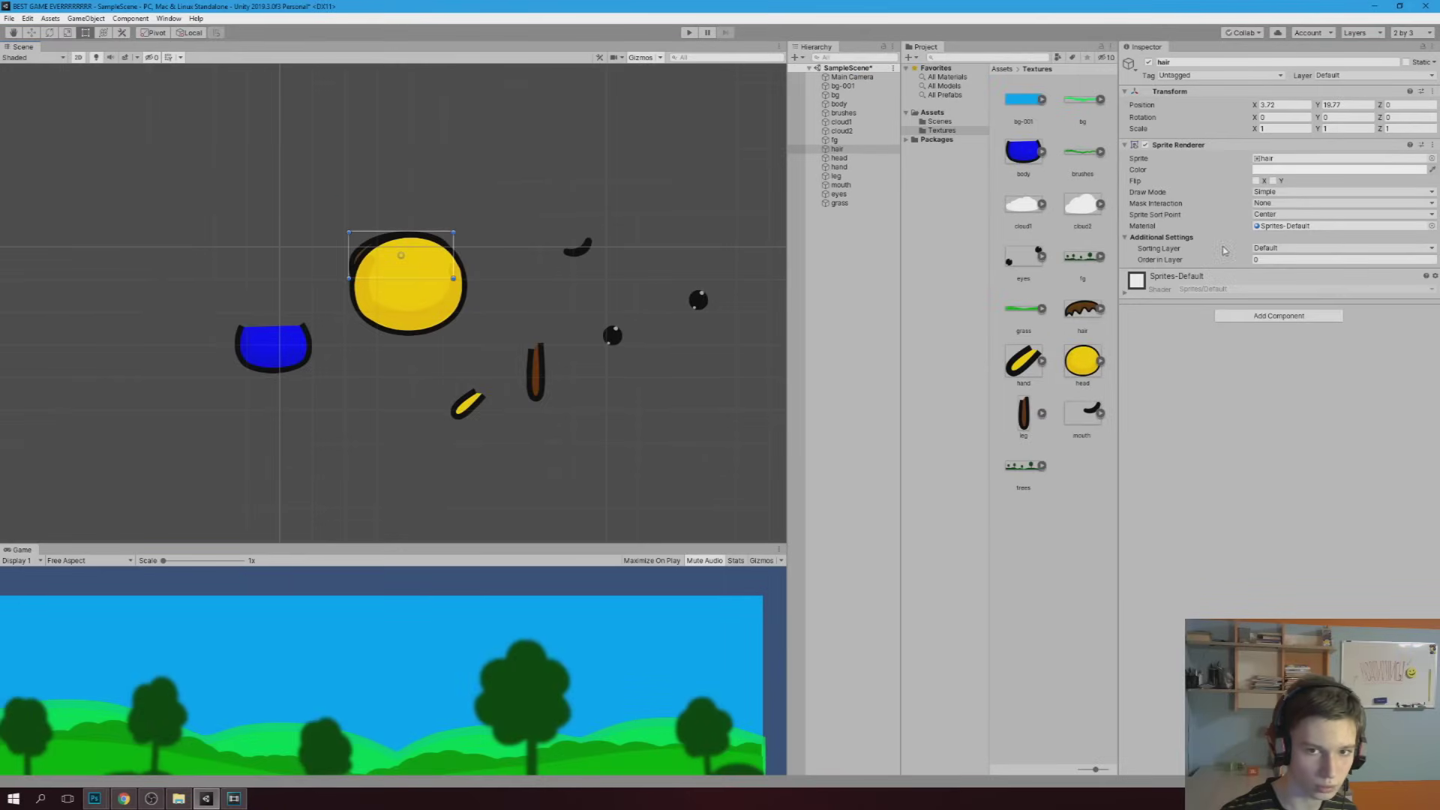
pyautogui.click(1267, 247)
pyautogui.click(1267, 281)
pyautogui.click(1263, 259)
pyautogui.write('1')
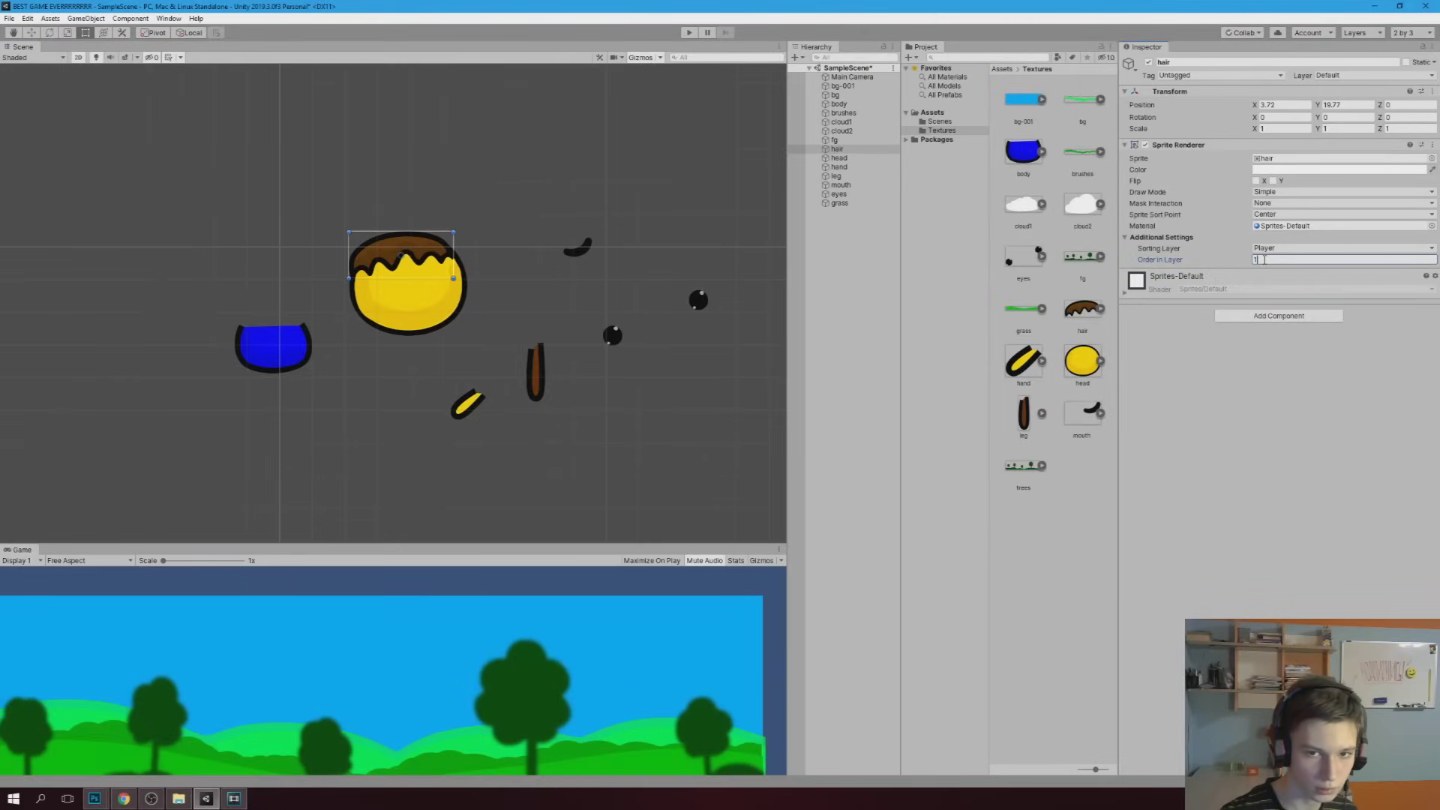
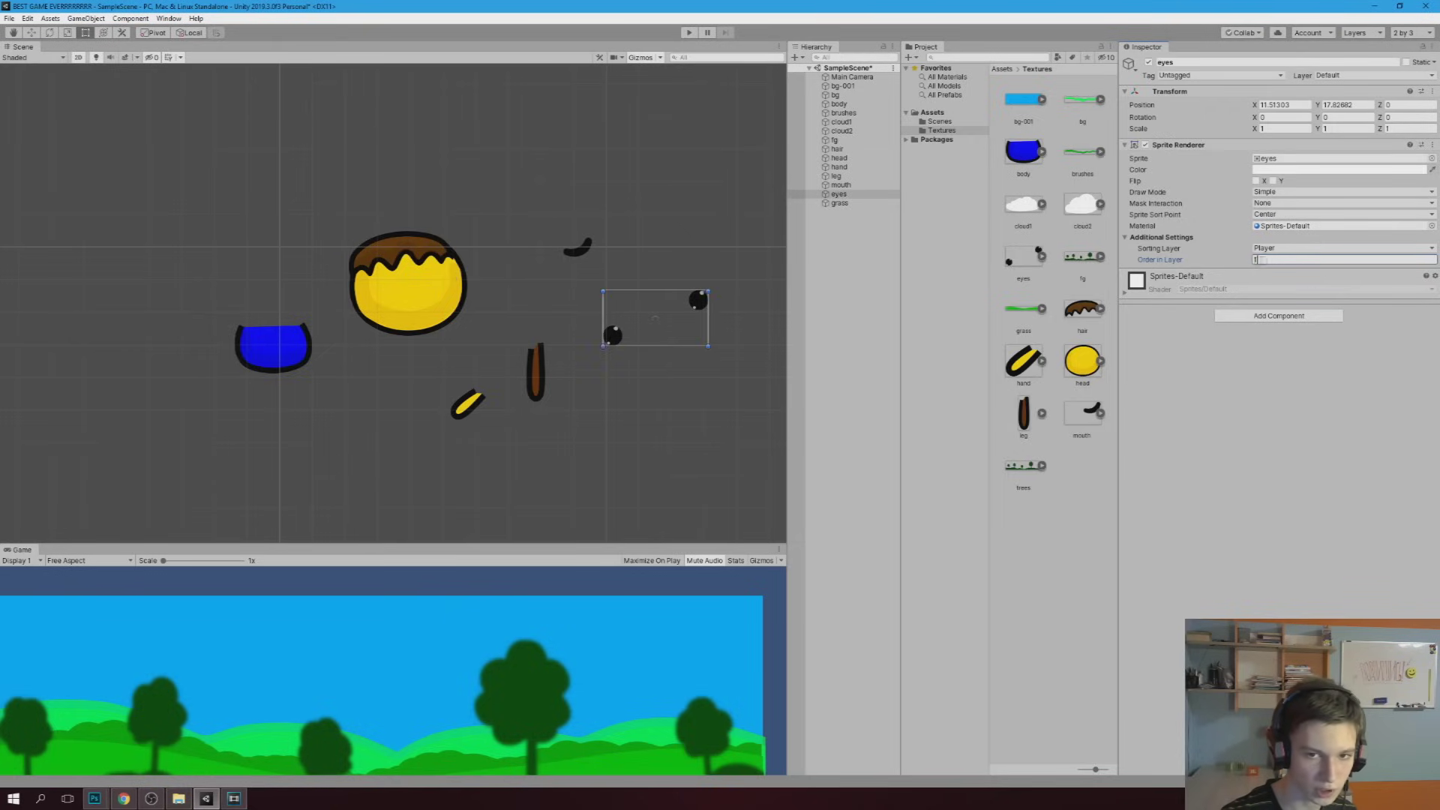
# Set the mouth's draw order, and put the body and leg on the Player sorting layer with their own orders
pyautogui.click(841, 185)
pyautogui.click(1267, 260)
pyautogui.click(273, 347)
pyautogui.click(1283, 248)
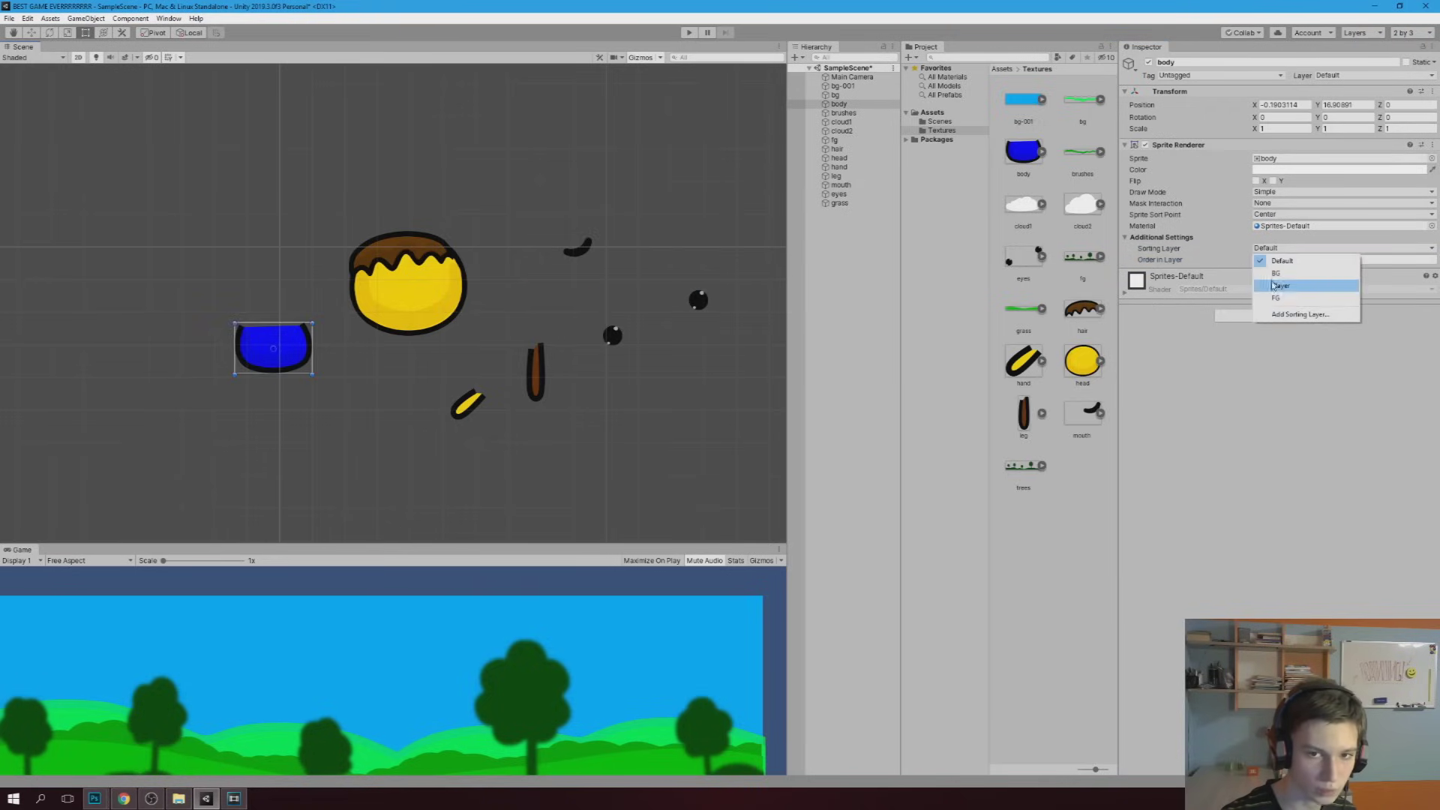
pyautogui.click(1272, 285)
pyautogui.click(1272, 260)
pyautogui.click(536, 373)
pyautogui.click(1282, 248)
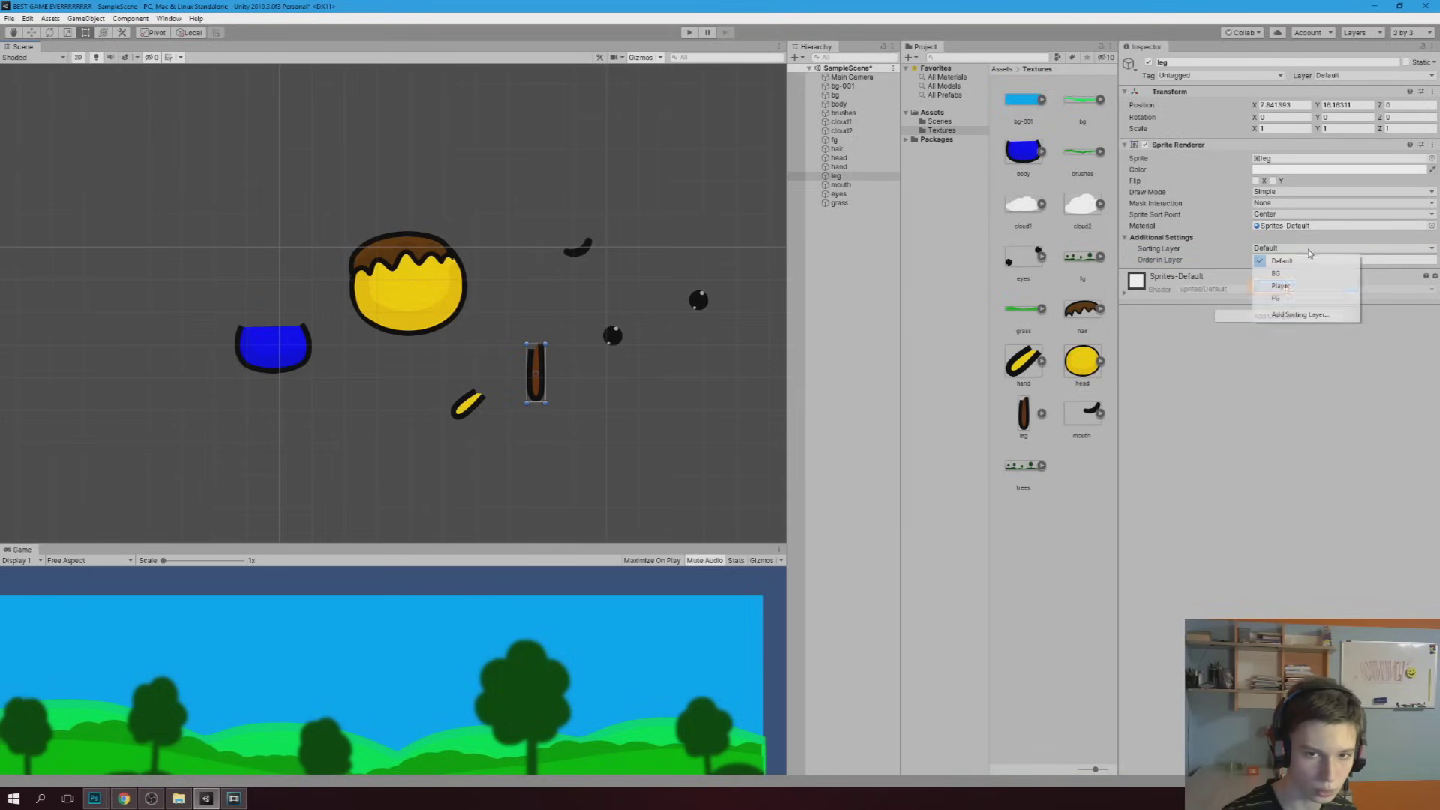
pyautogui.click(1272, 285)
pyautogui.click(1272, 261)
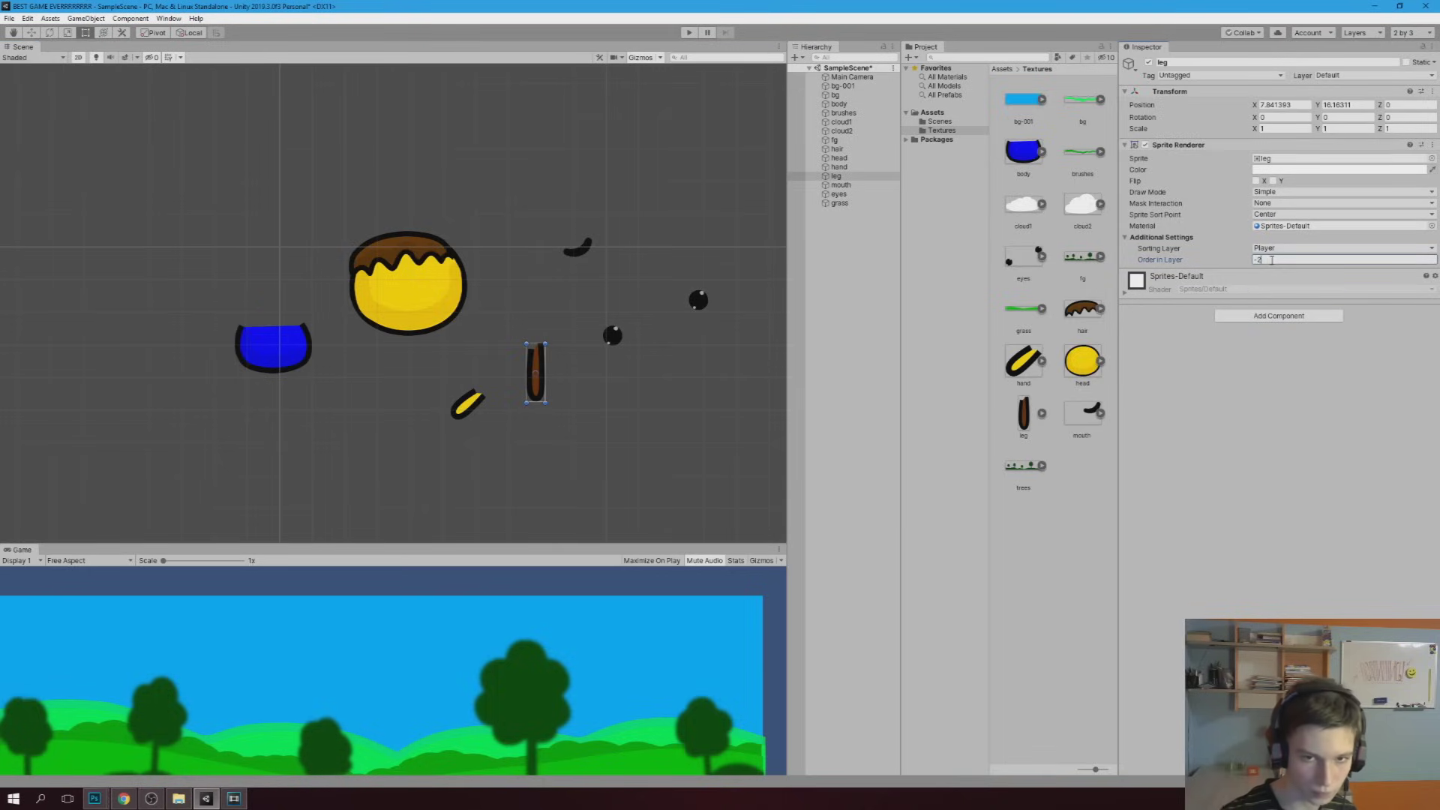
pyautogui.click(324, 100)
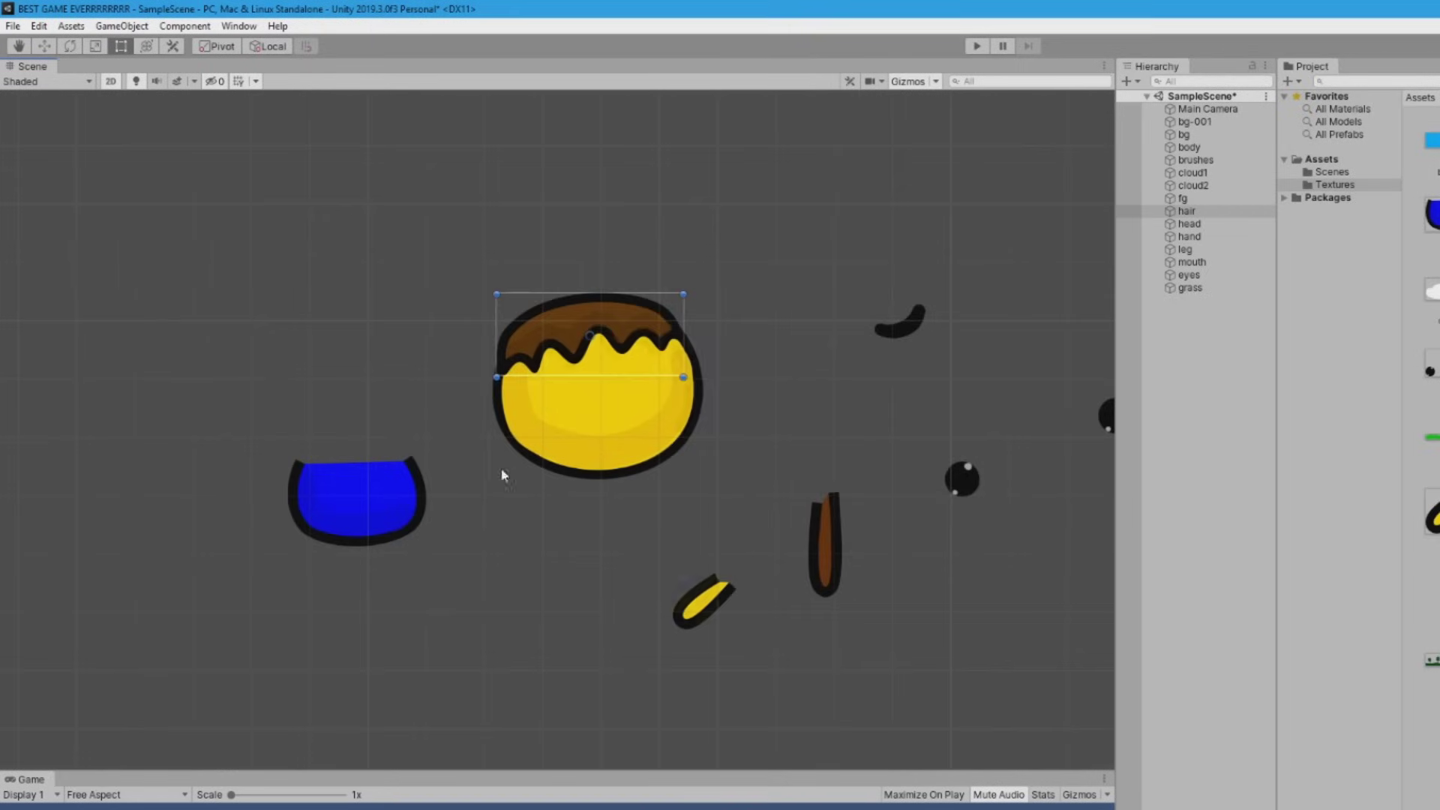
# Attach the body, hand and leg to the head to form the character
pyautogui.moveTo(397, 524); pyautogui.dragTo(645, 527)
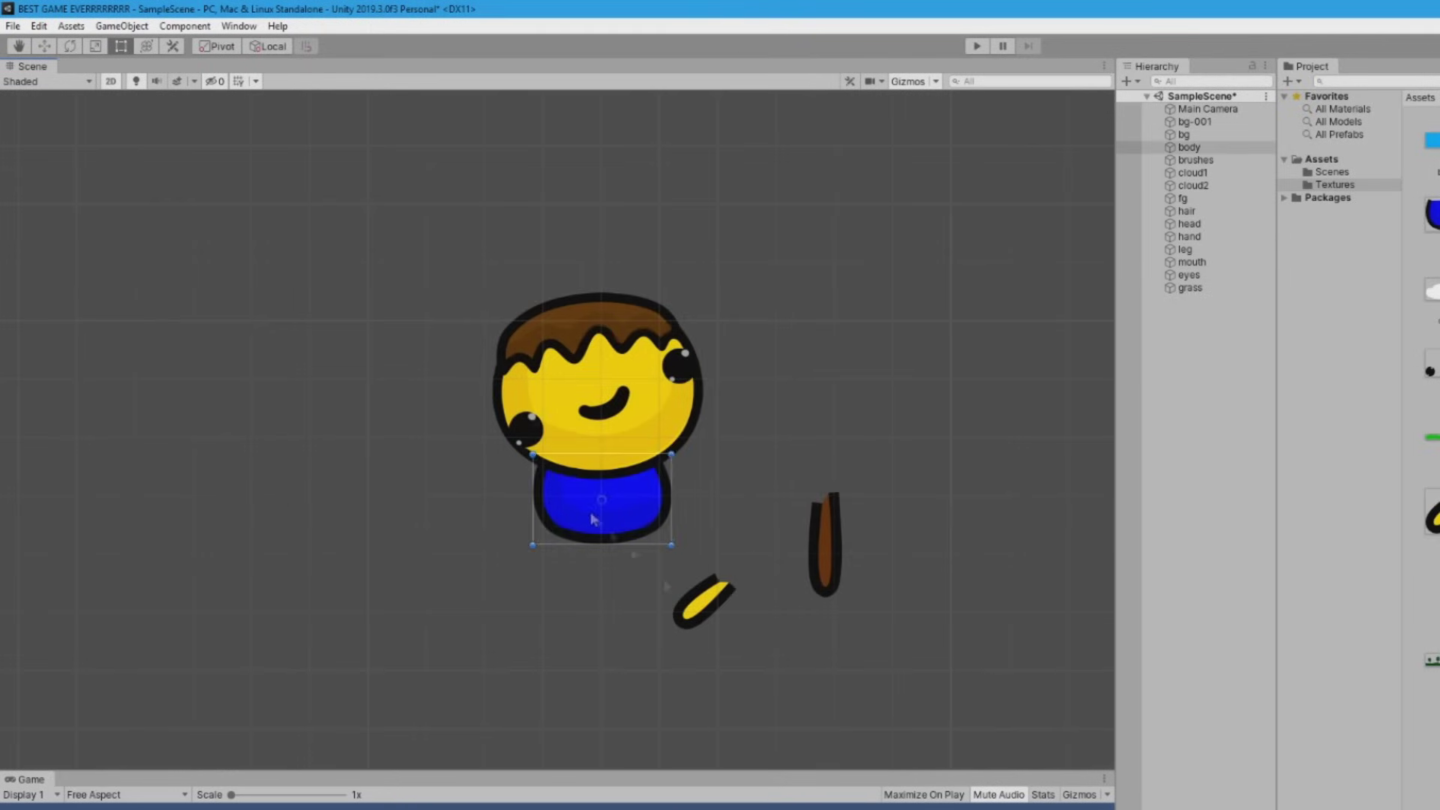
pyautogui.moveTo(704, 602); pyautogui.dragTo(521, 491)
pyautogui.moveTo(821, 573); pyautogui.dragTo(570, 564)
pyautogui.click(528, 523)
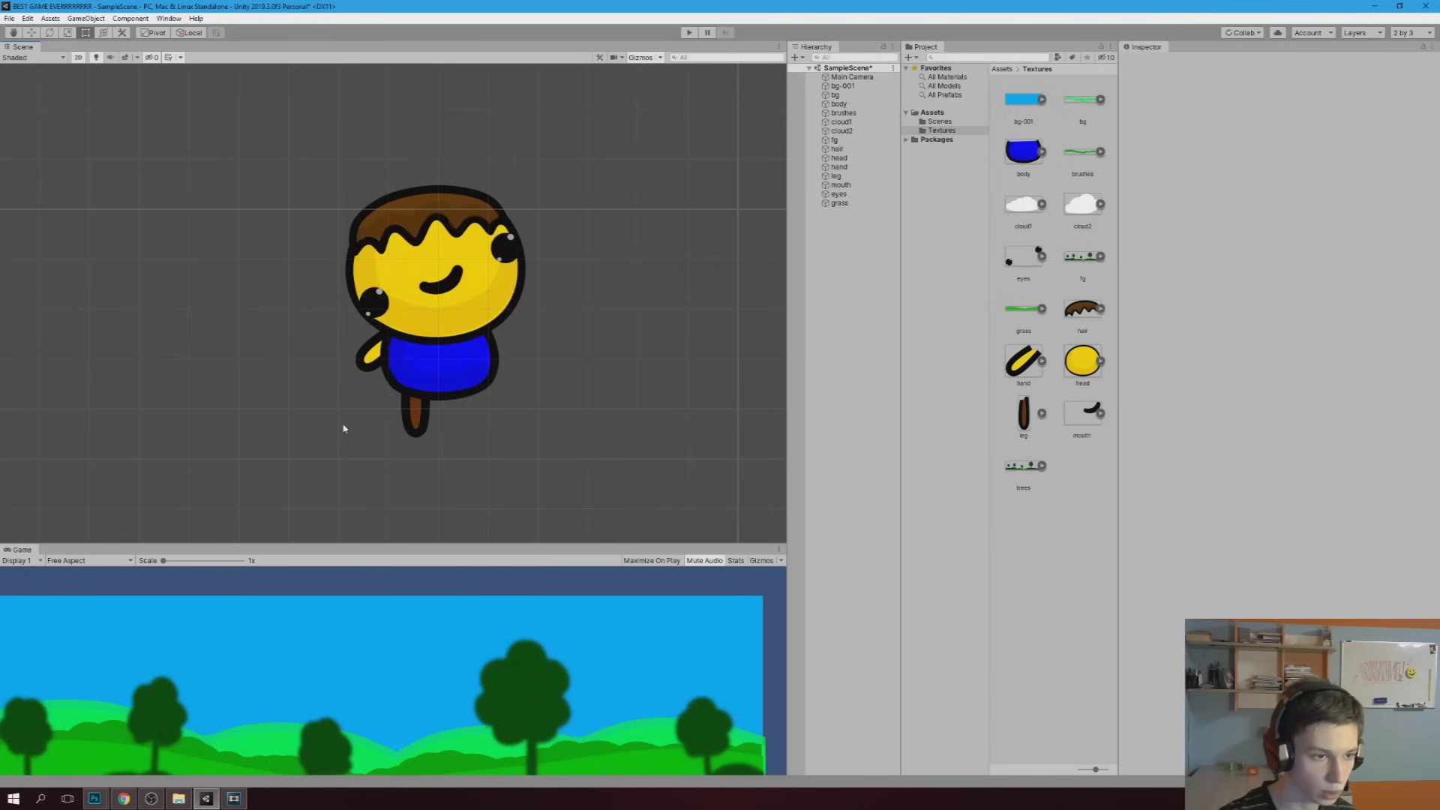
# Duplicate the hand and mirror the copy onto the body's other side
pyautogui.scroll(3, 343, 428)
pyautogui.click(376, 343)
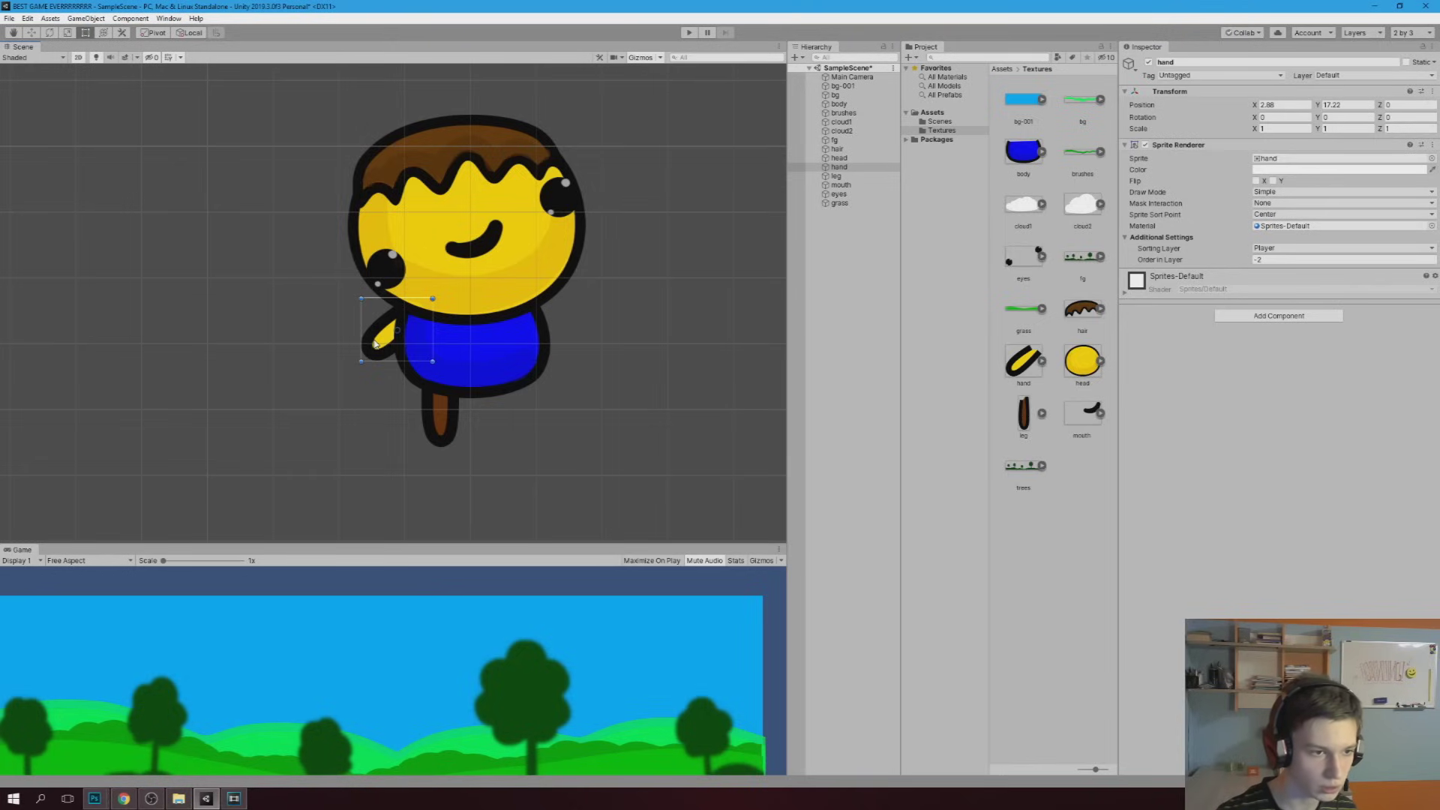
pyautogui.hotkey('ctrl', 'd')
pyautogui.moveTo(384, 347); pyautogui.dragTo(281, 351)
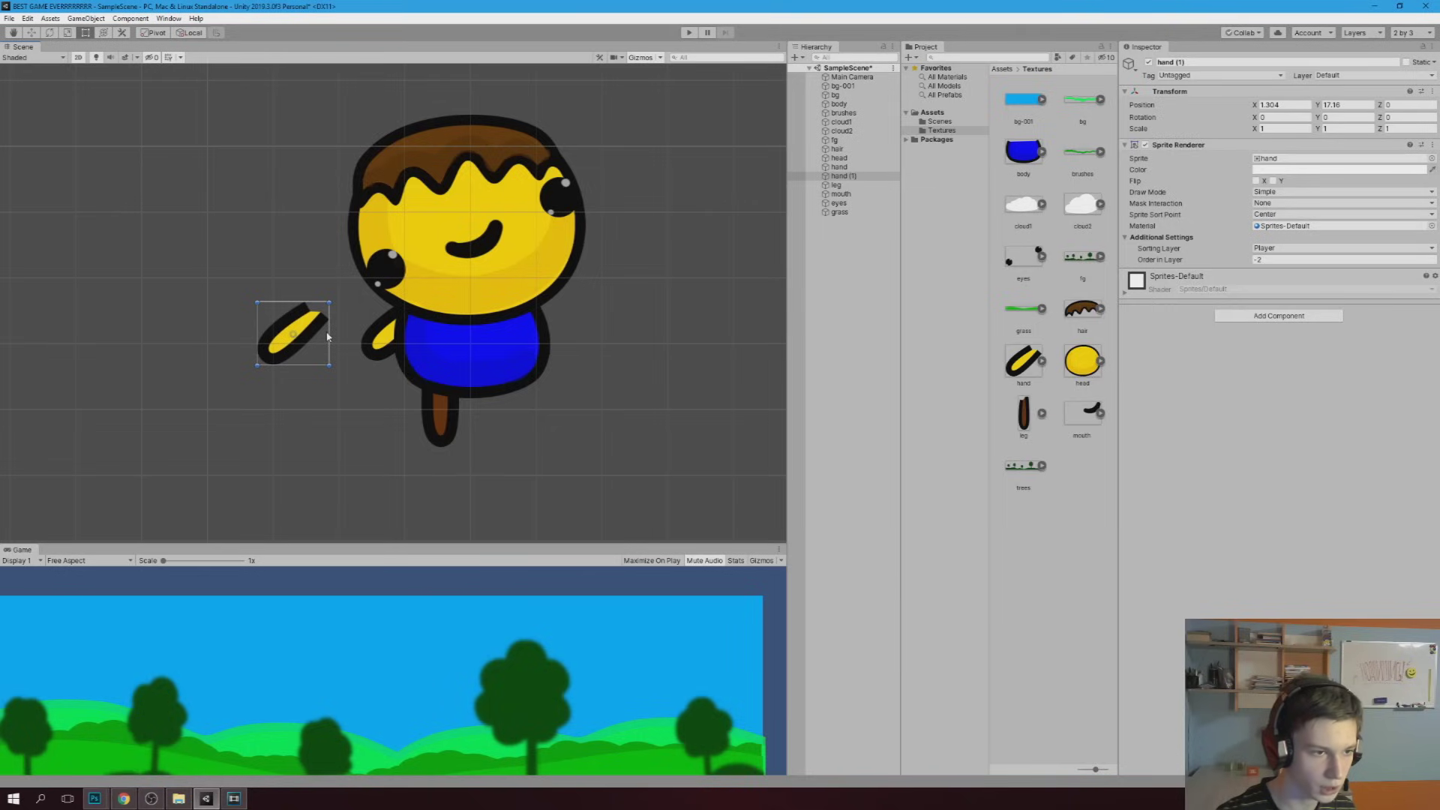
pyautogui.moveTo(329, 332)
pyautogui.mouseDown()
pyautogui.moveTo(188, 331)
pyautogui.moveTo(531, 323)
pyautogui.mouseUp()
# Duplicate the leg and place the second leg right of the first
pyautogui.click(439, 424)
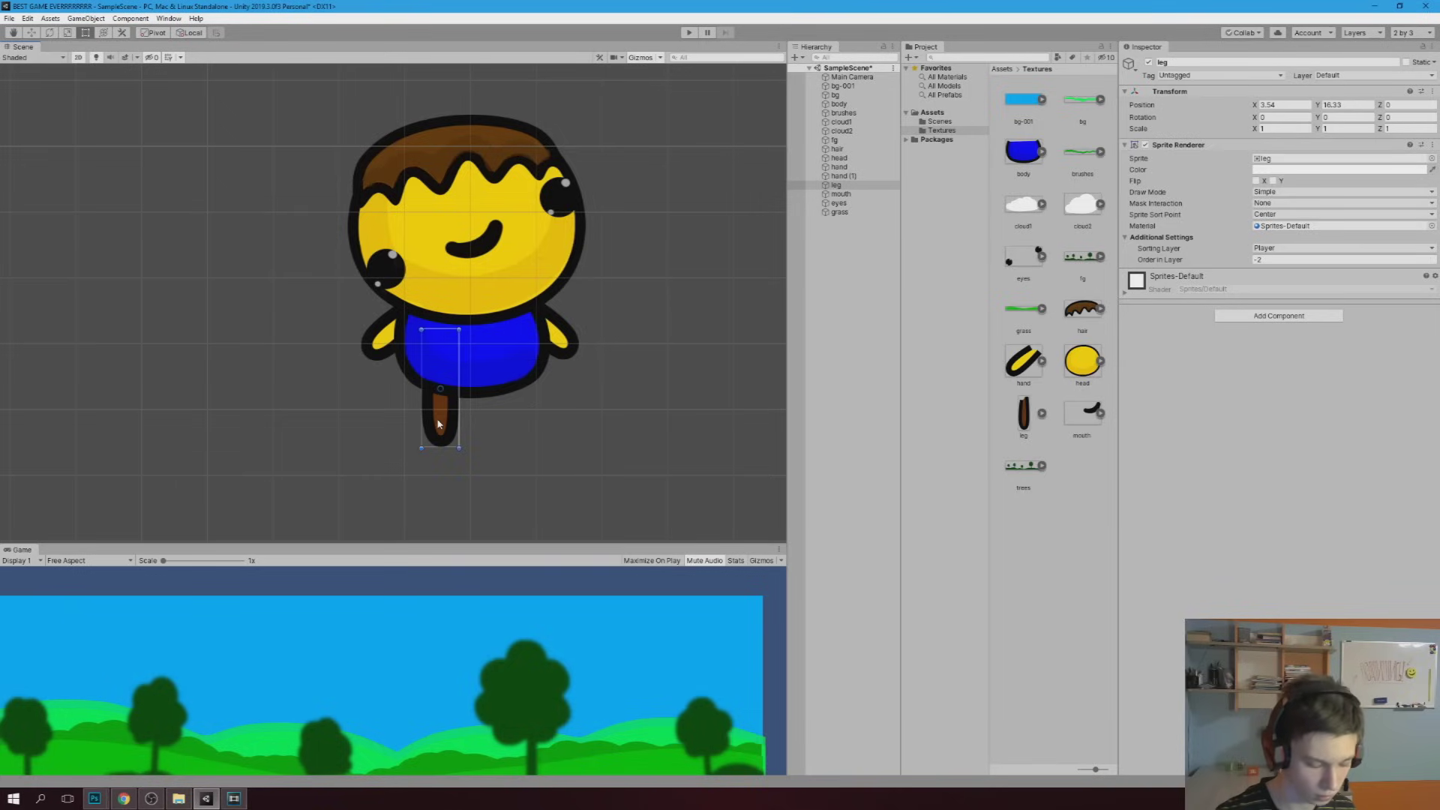
pyautogui.hotkey('ctrl', 'd')
pyautogui.moveTo(438, 425); pyautogui.dragTo(505, 422)
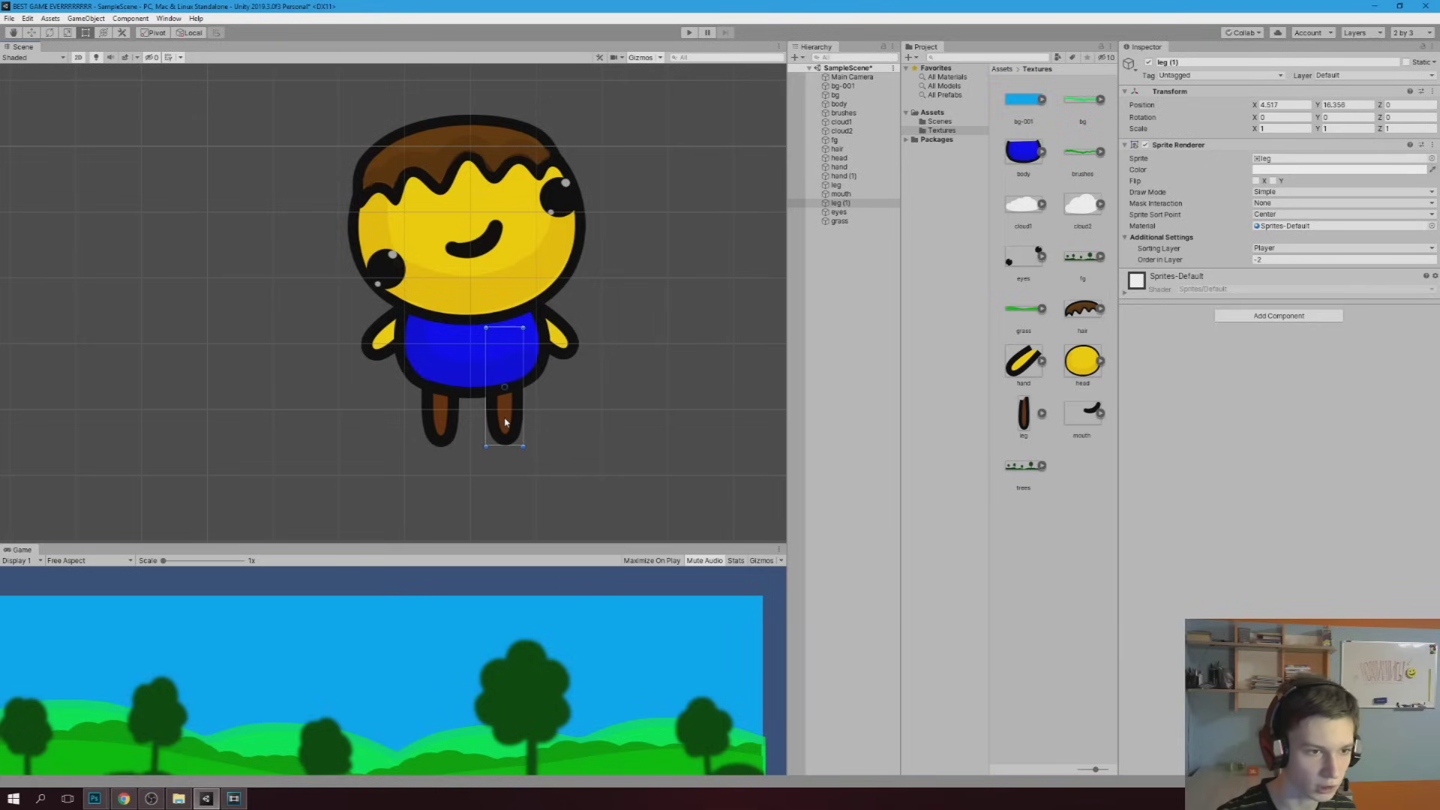
pyautogui.click(817, 321)
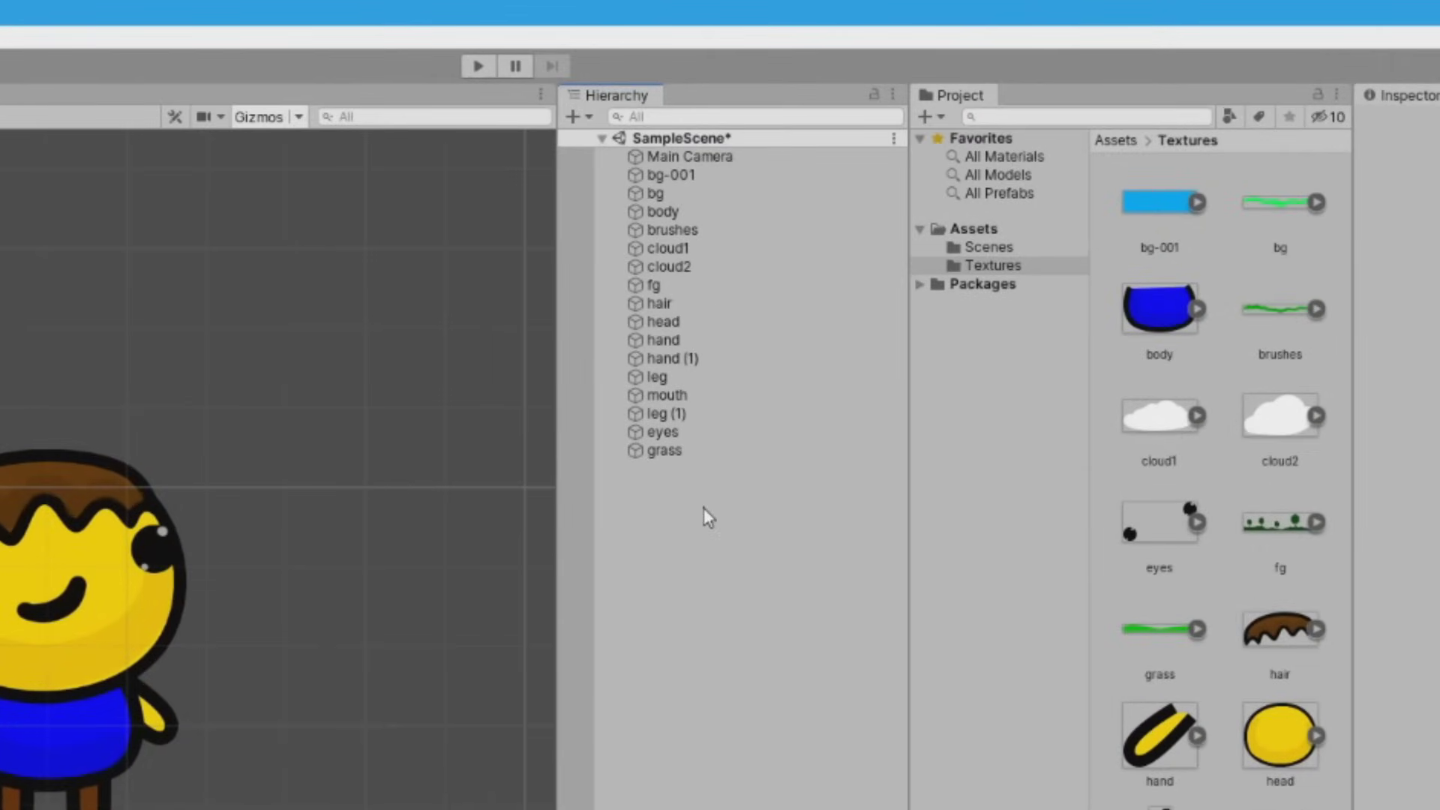
# Create an empty object in the Hierarchy named Player
pyautogui.rightClick(655, 529)
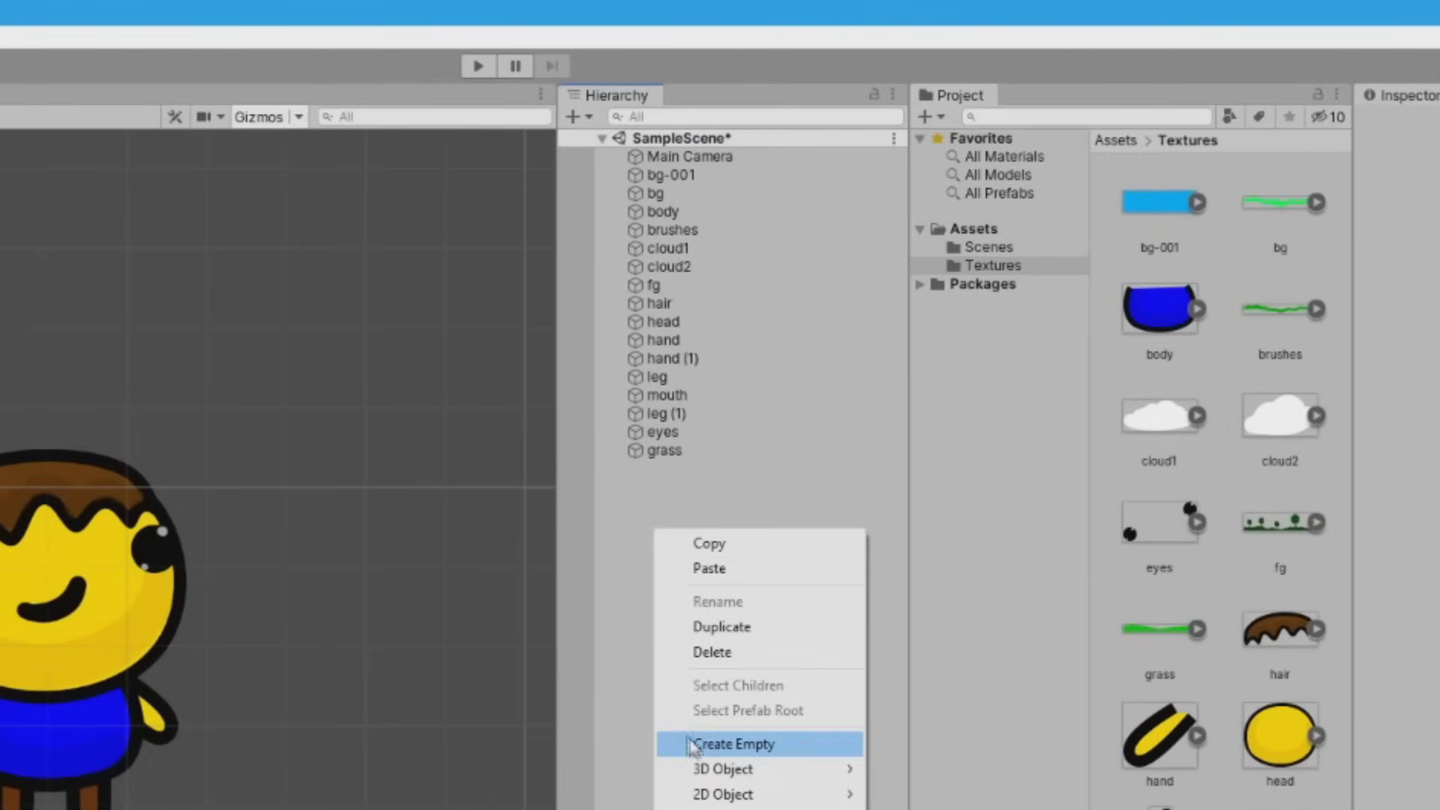
pyautogui.click(739, 744)
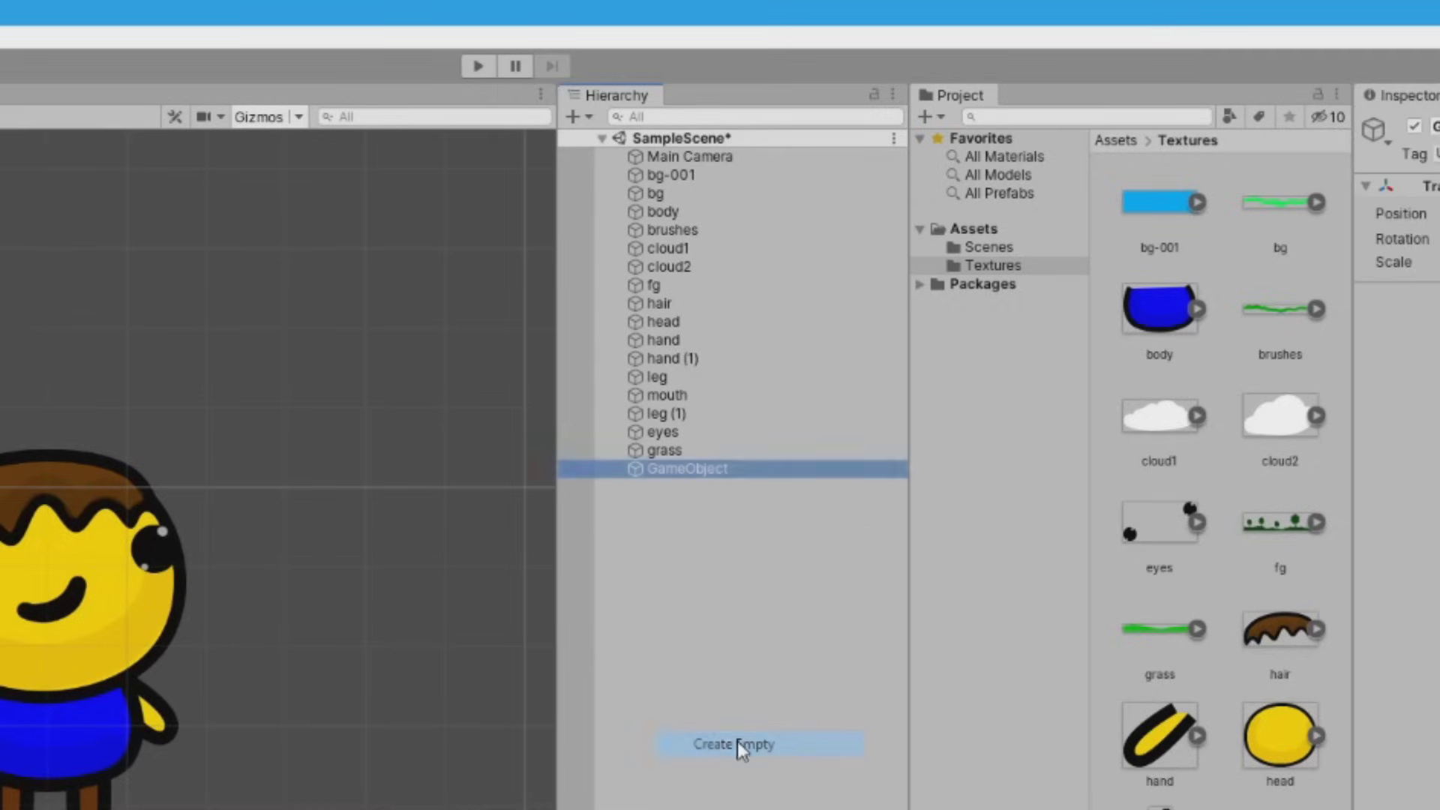
pyautogui.write('Player')
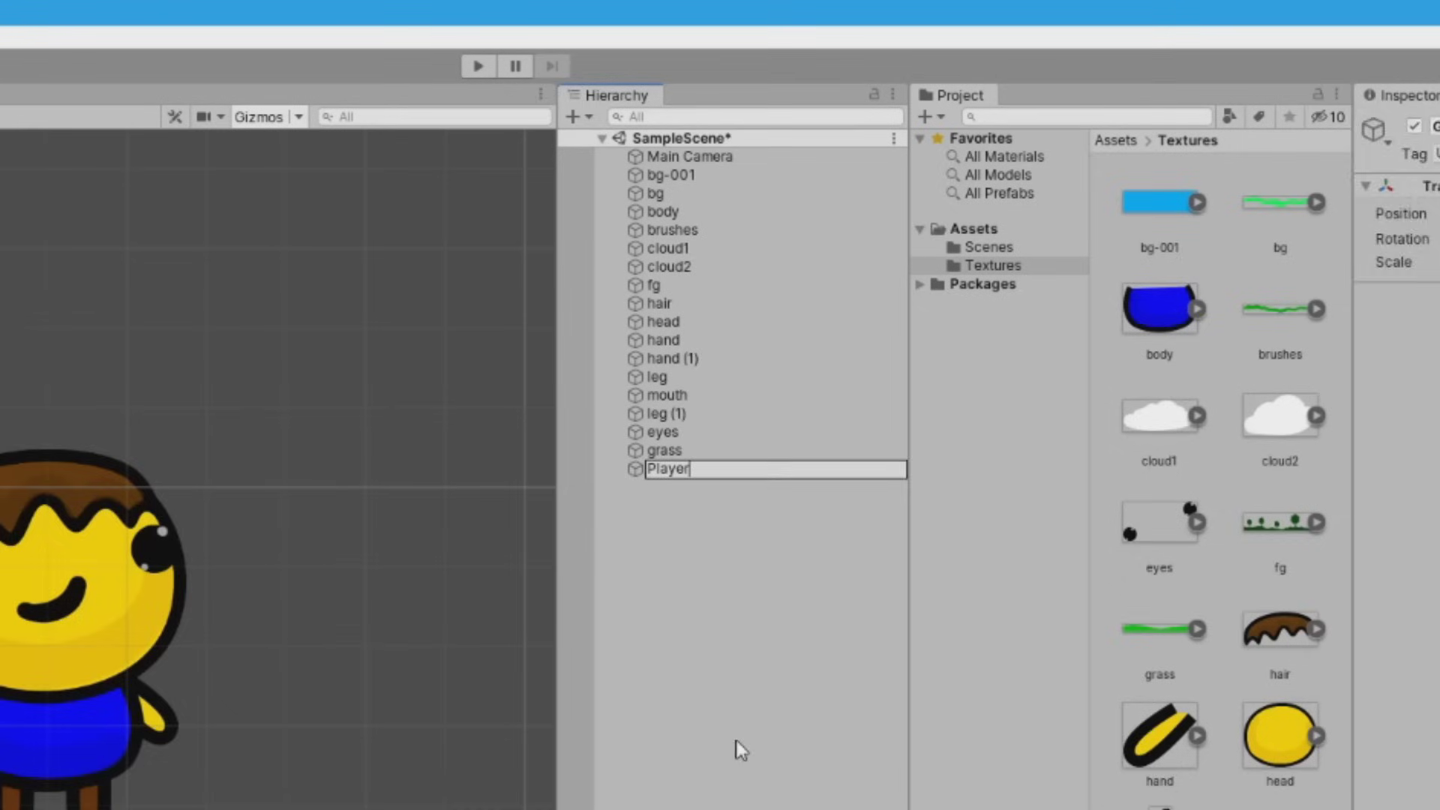
pyautogui.click(739, 750)
# Nest the body under Player, the head under the body, and mouth, eyes and hair under the head
pyautogui.moveTo(668, 210); pyautogui.dragTo(665, 467)
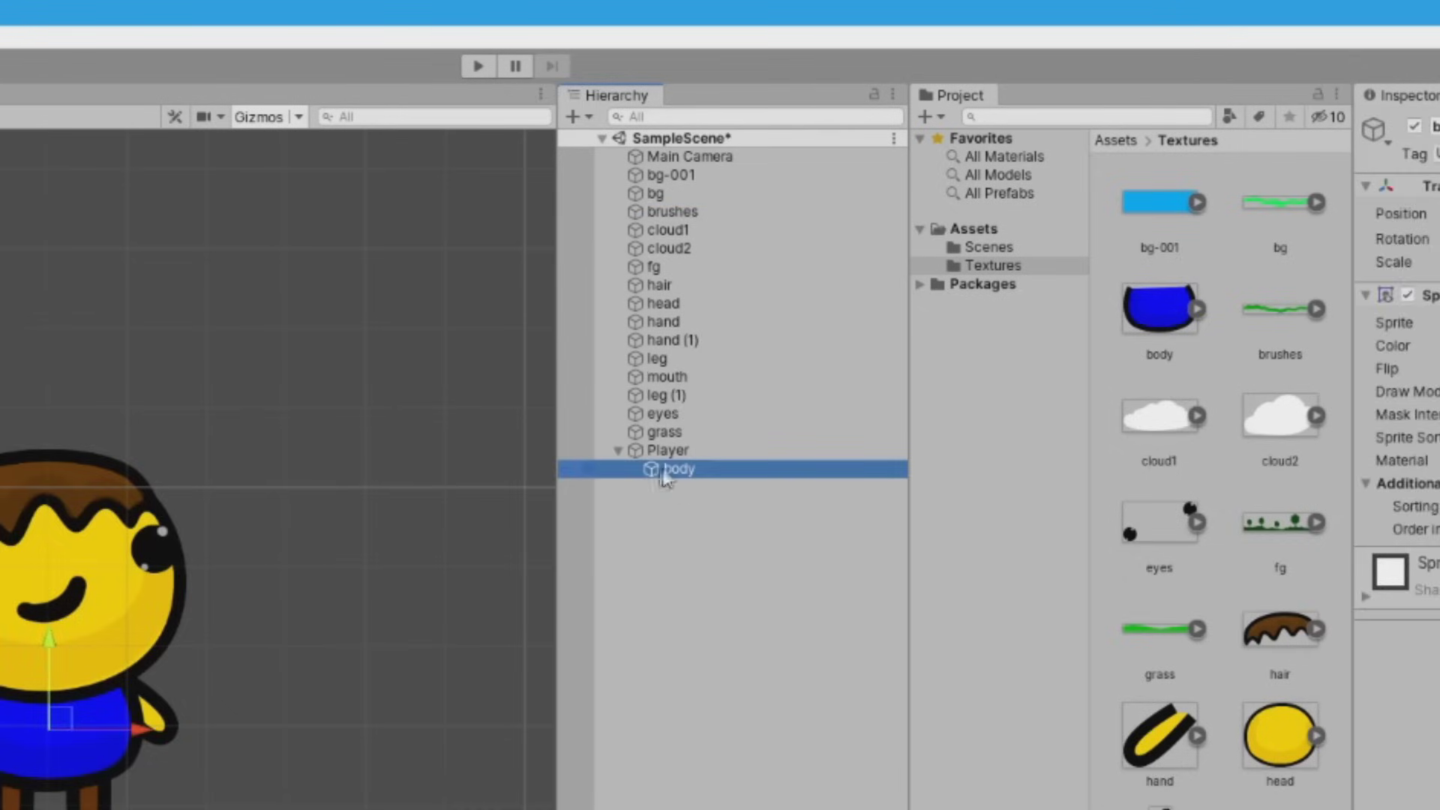
pyautogui.moveTo(64, 709)
pyautogui.mouseDown()
pyautogui.moveTo(77, 716)
pyautogui.moveTo(58, 718)
pyautogui.mouseUp()
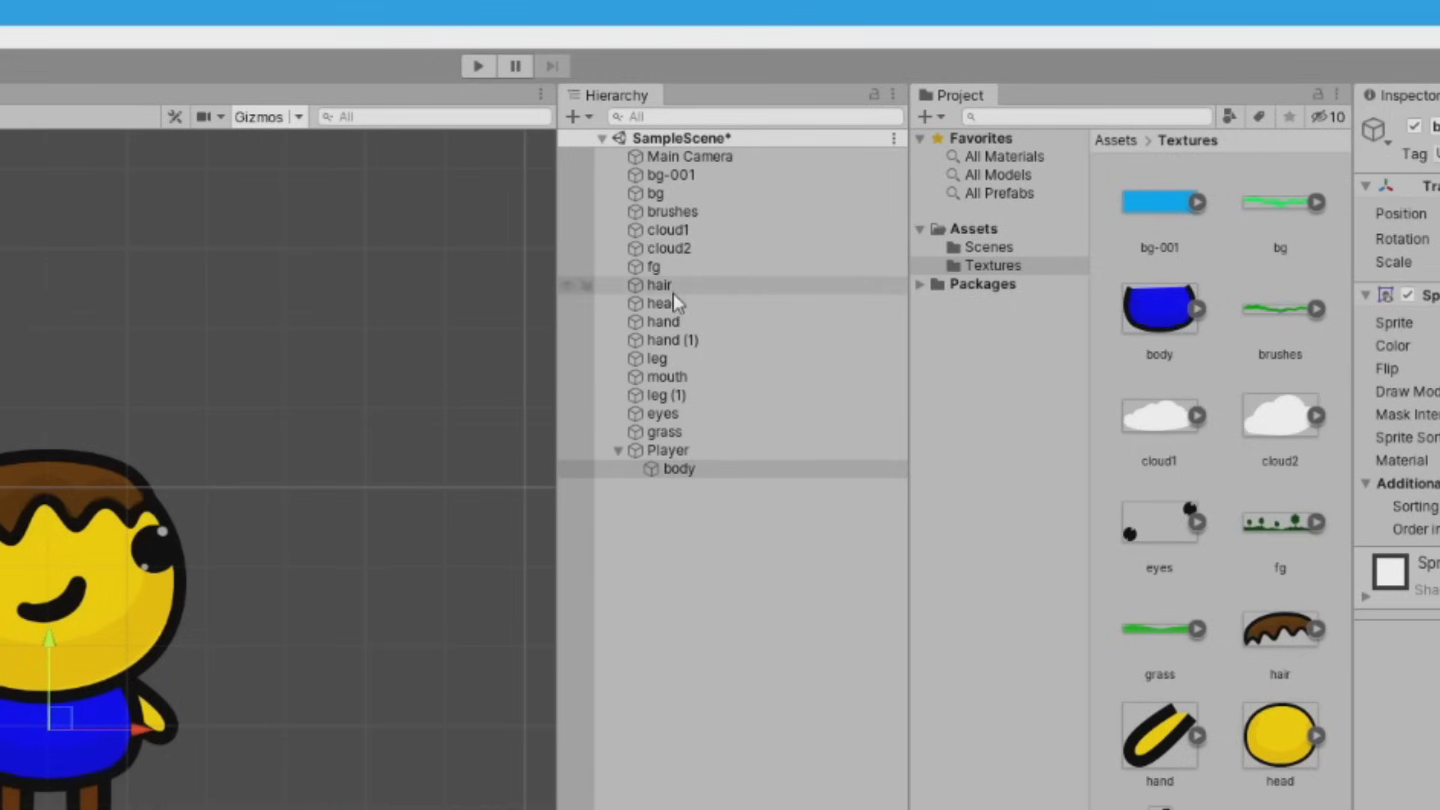
pyautogui.moveTo(663, 312); pyautogui.dragTo(688, 480)
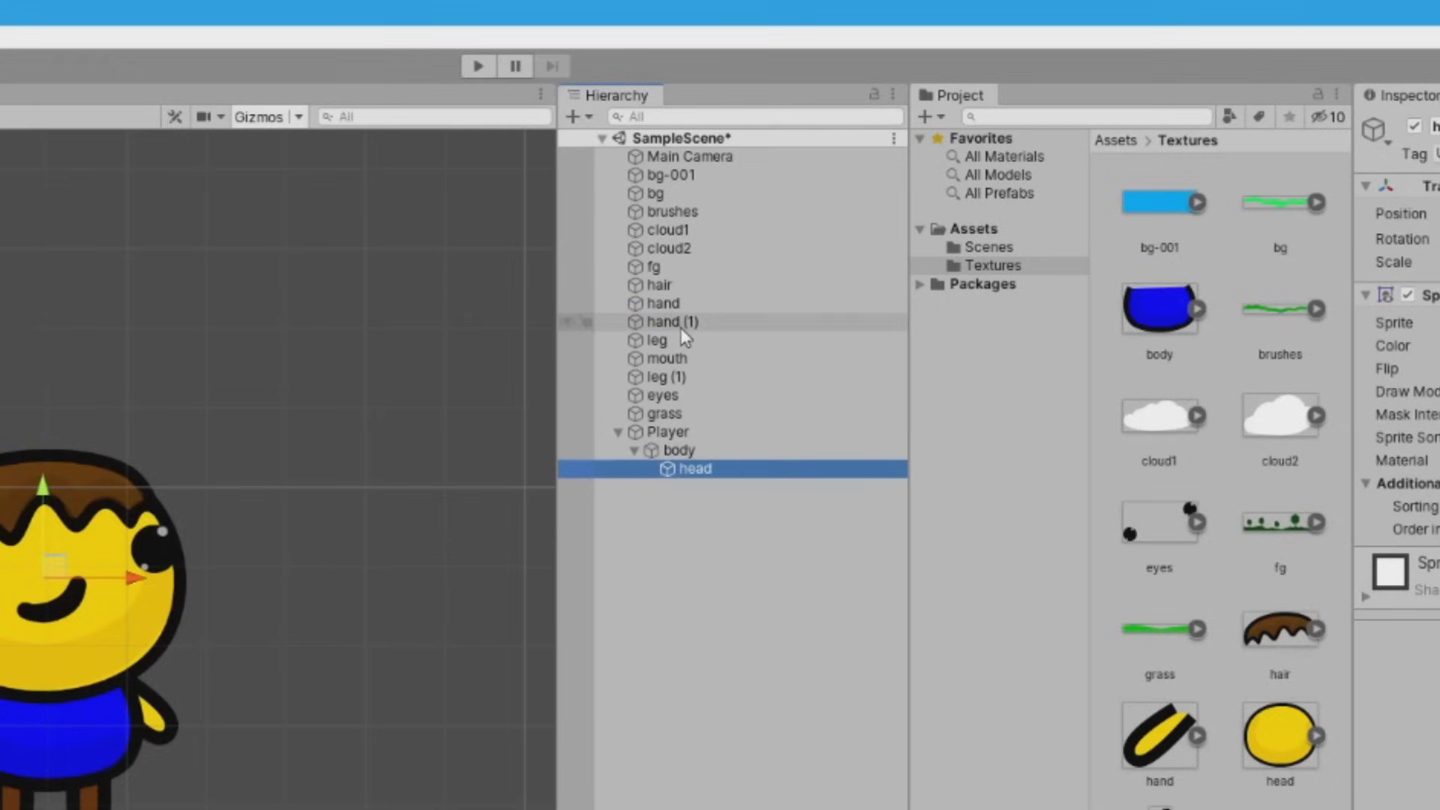
pyautogui.moveTo(676, 360); pyautogui.dragTo(695, 471)
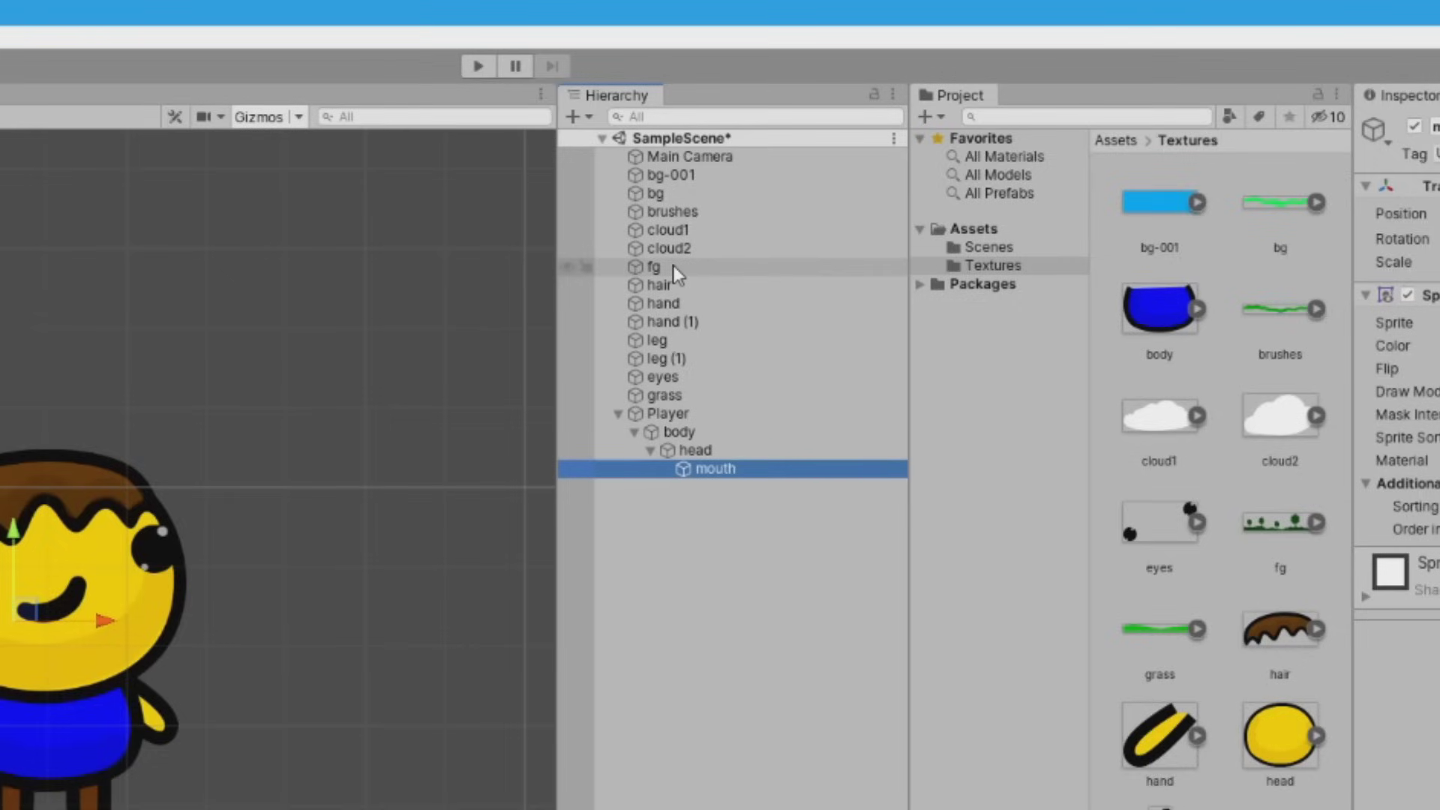
pyautogui.moveTo(660, 285); pyautogui.dragTo(695, 449)
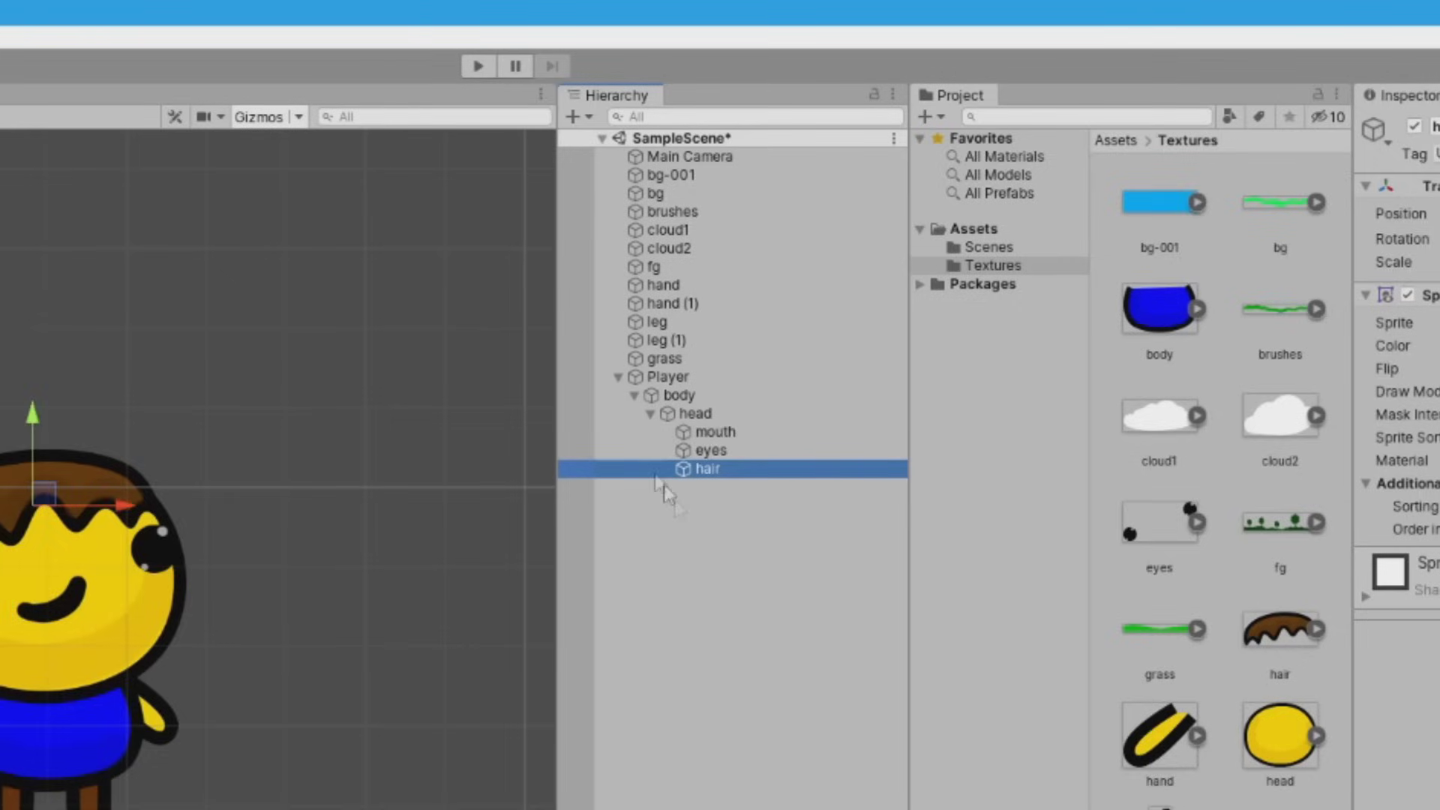
# Make both hands children of the body and both legs children of Player
pyautogui.click(664, 285)
pyautogui.keyDown('shift'); pyautogui.click(674, 305); pyautogui.keyUp('shift')
pyautogui.moveTo(667, 285); pyautogui.dragTo(673, 394)
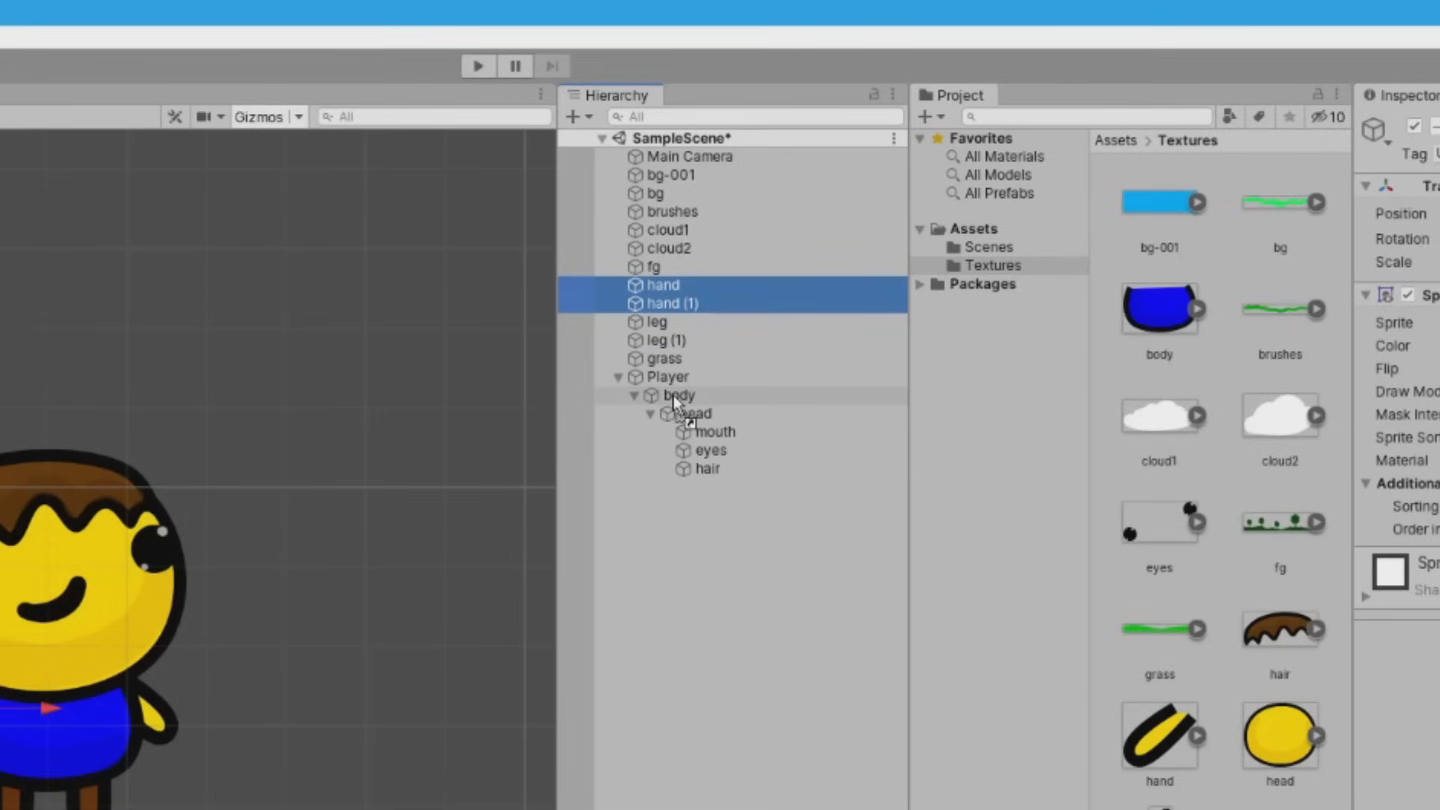
pyautogui.moveTo(673, 394); pyautogui.dragTo(674, 394)
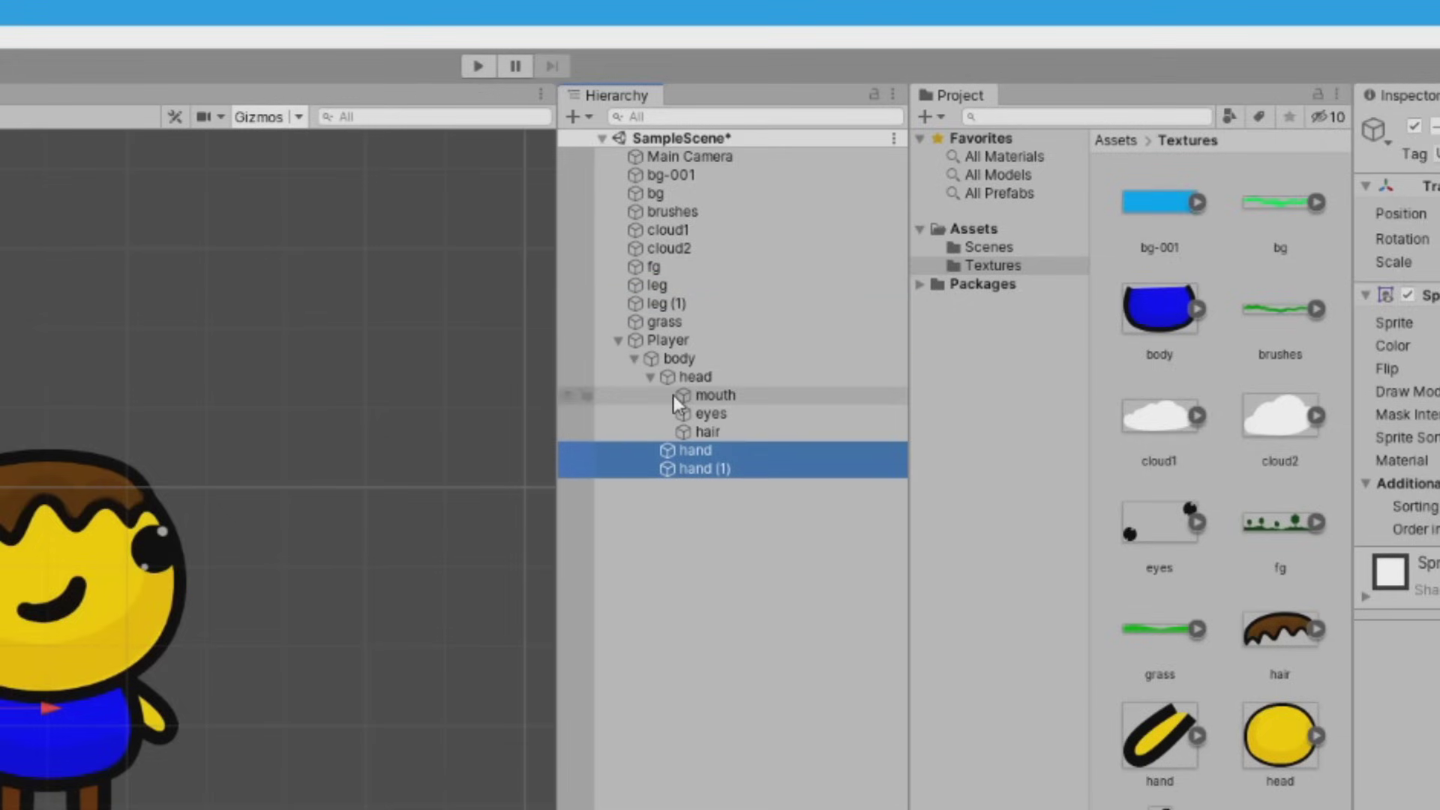
pyautogui.click(664, 287)
pyautogui.keyDown('shift'); pyautogui.click(666, 303); pyautogui.keyUp('shift')
pyautogui.moveTo(666, 303); pyautogui.dragTo(664, 341)
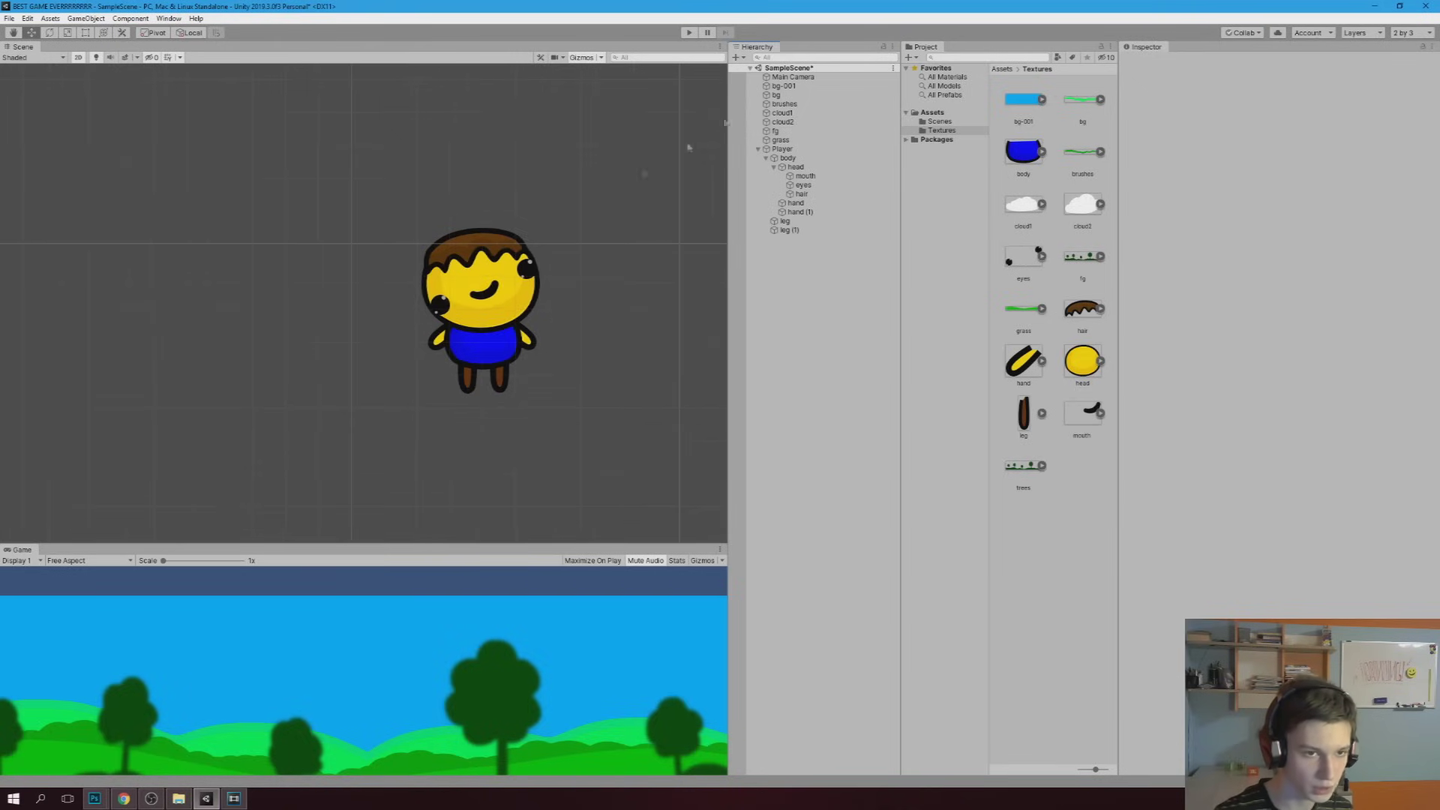
# Move the Player character onto the grassy background
pyautogui.click(772, 148)
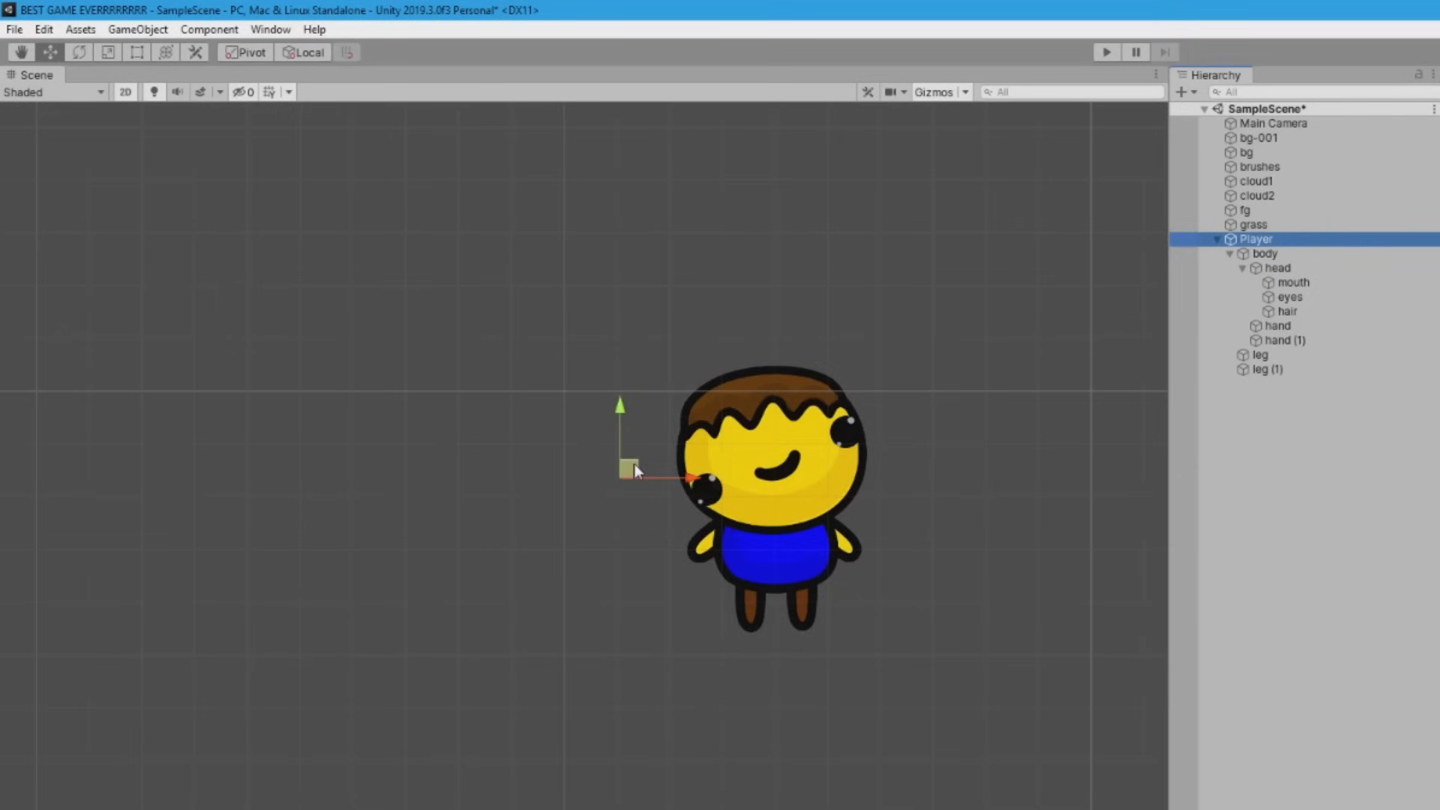
pyautogui.moveTo(633, 470); pyautogui.dragTo(386, 319)
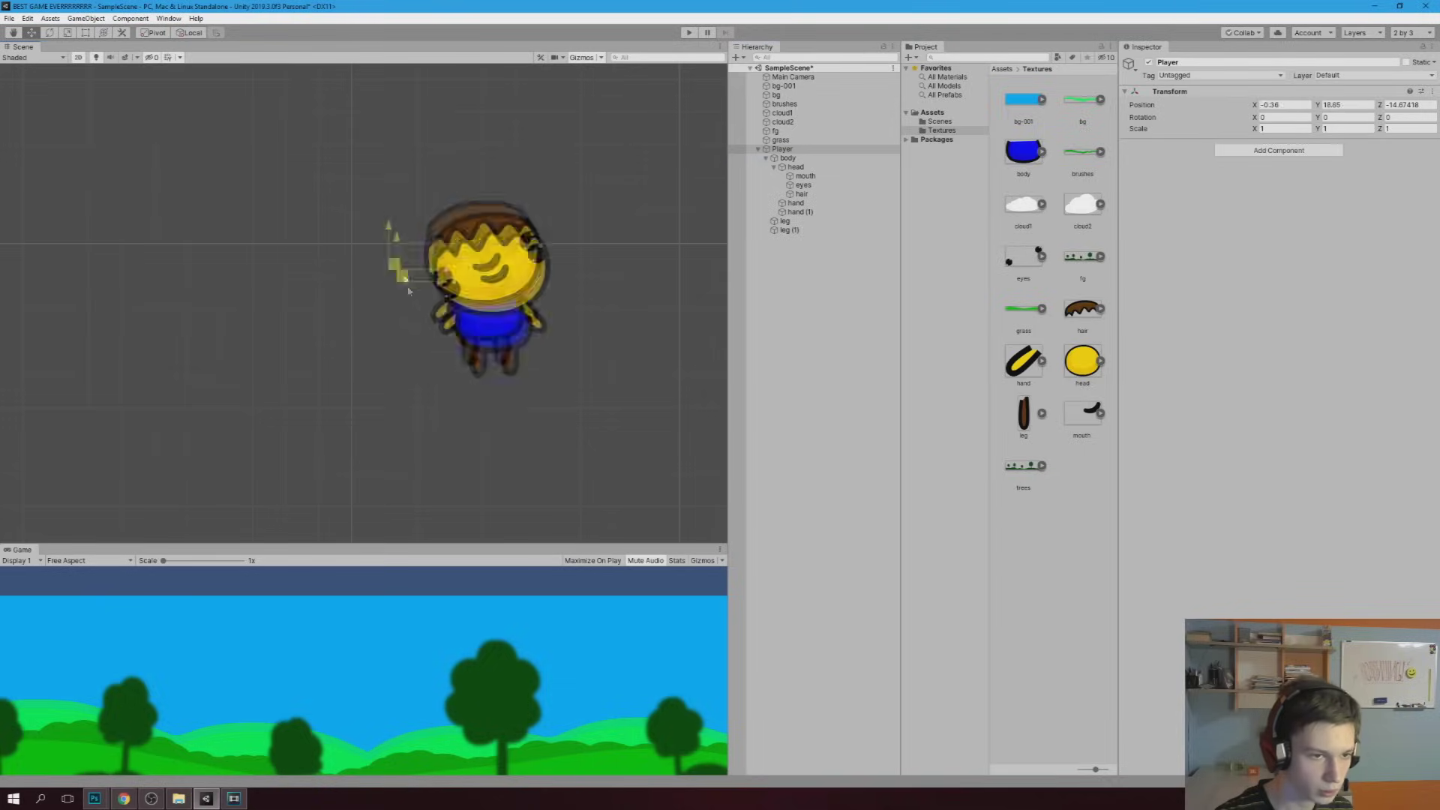
pyautogui.scroll(-3, 196, 349)
pyautogui.scroll(-3, 230, 372)
pyautogui.moveTo(229, 373); pyautogui.dragTo(351, 248, button='middle')
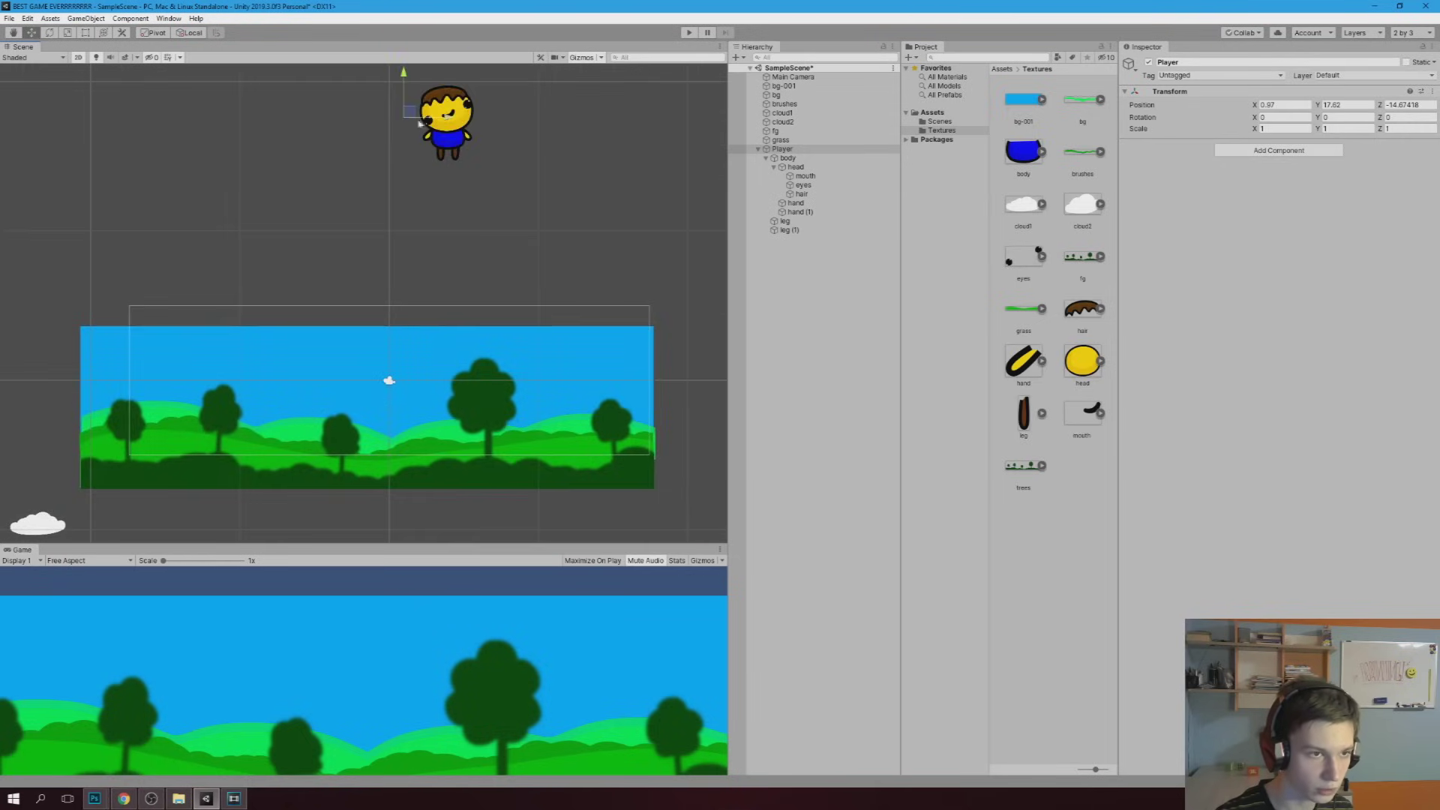
pyautogui.moveTo(420, 122); pyautogui.dragTo(375, 405)
pyautogui.scroll(3, 296, 308)
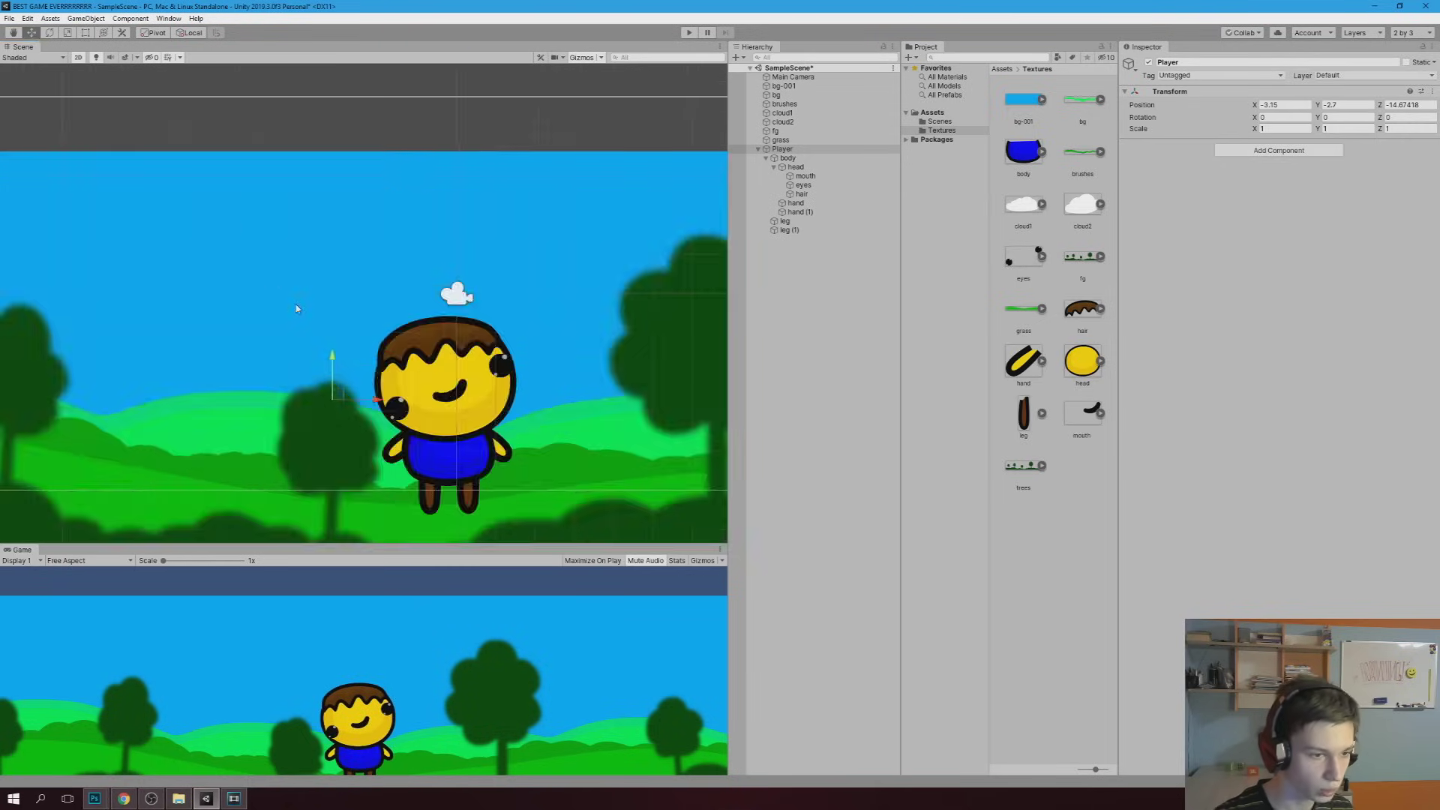
# Scale the Player down to about 0.59 and place it at X -2.35, Y -4.05
pyautogui.click(65, 33)
pyautogui.moveTo(332, 400); pyautogui.dragTo(311, 407)
pyautogui.click(29, 33)
pyautogui.moveTo(349, 398); pyautogui.dragTo(370, 449)
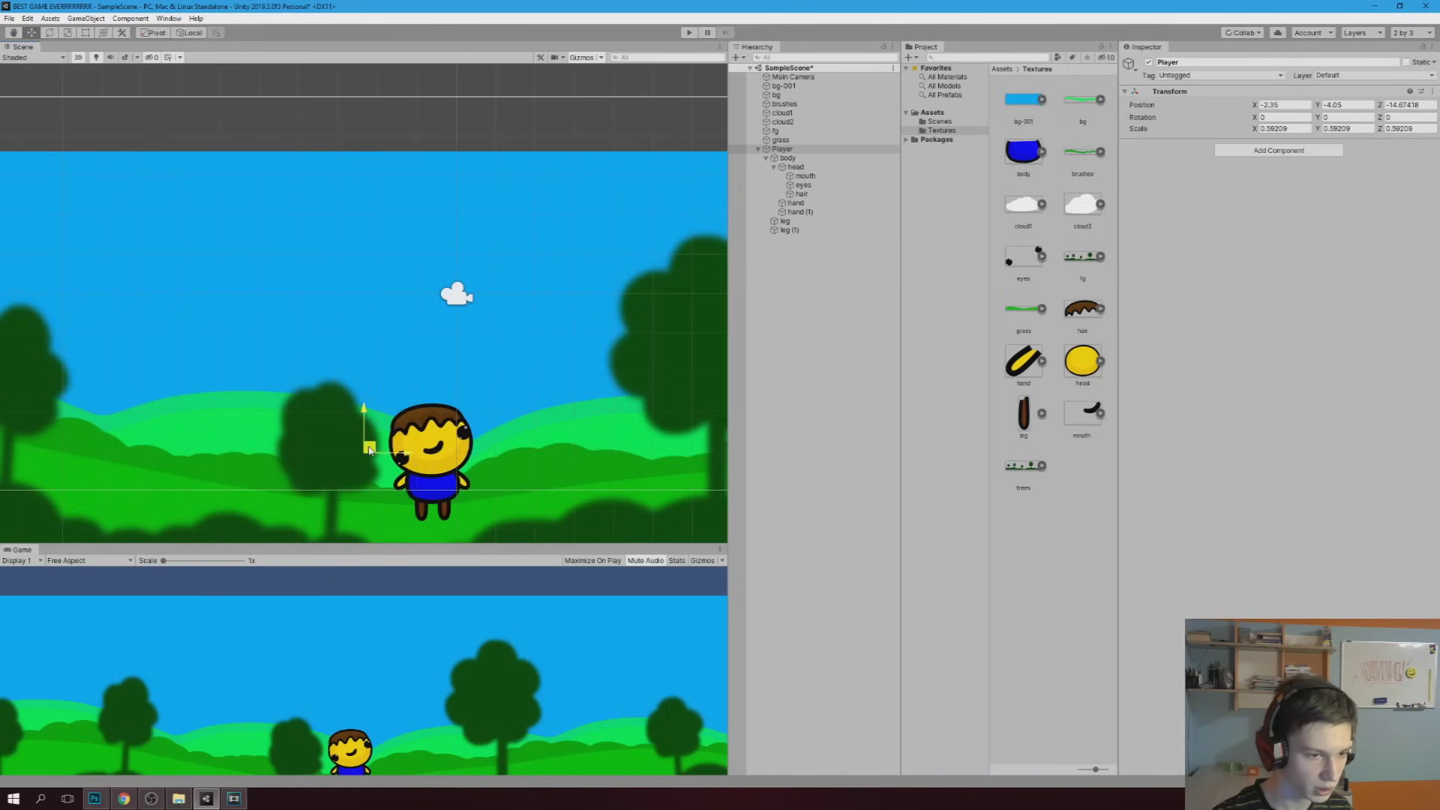
pyautogui.moveTo(330, 397); pyautogui.dragTo(325, 245, button='middle')
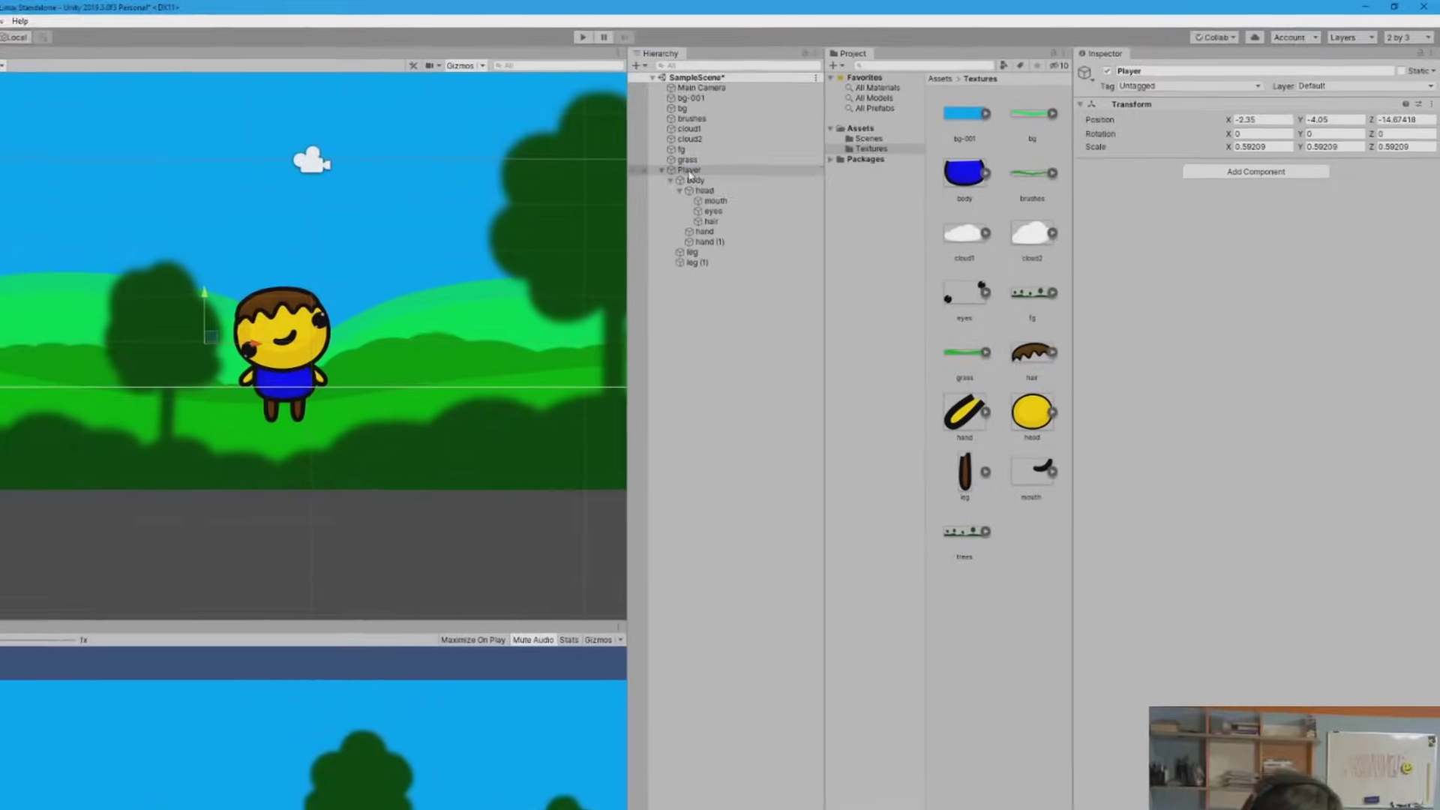
pyautogui.click(689, 171)
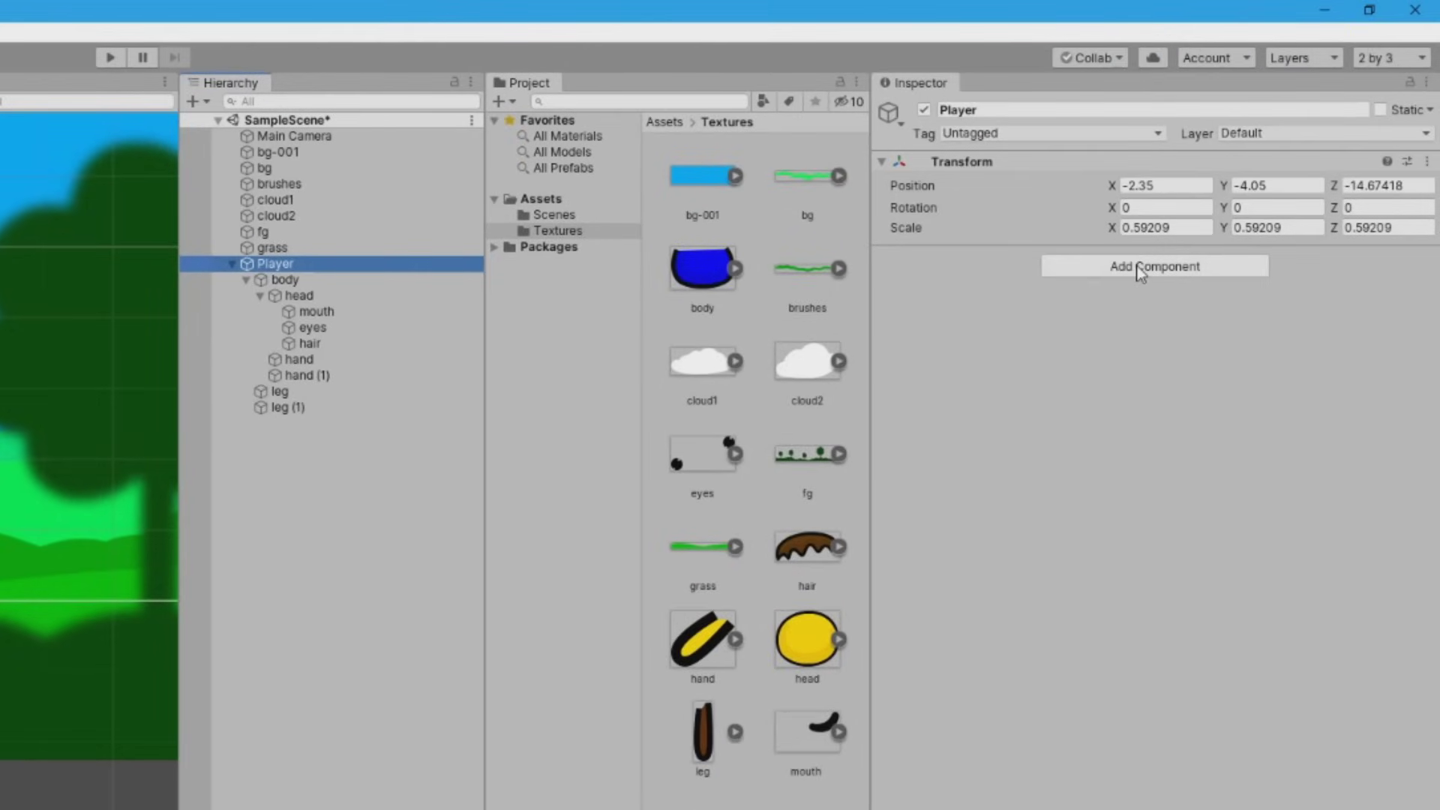
# Add a Capsule Collider 2D and a Rigidbody 2D to the Player
pyautogui.click(1140, 268)
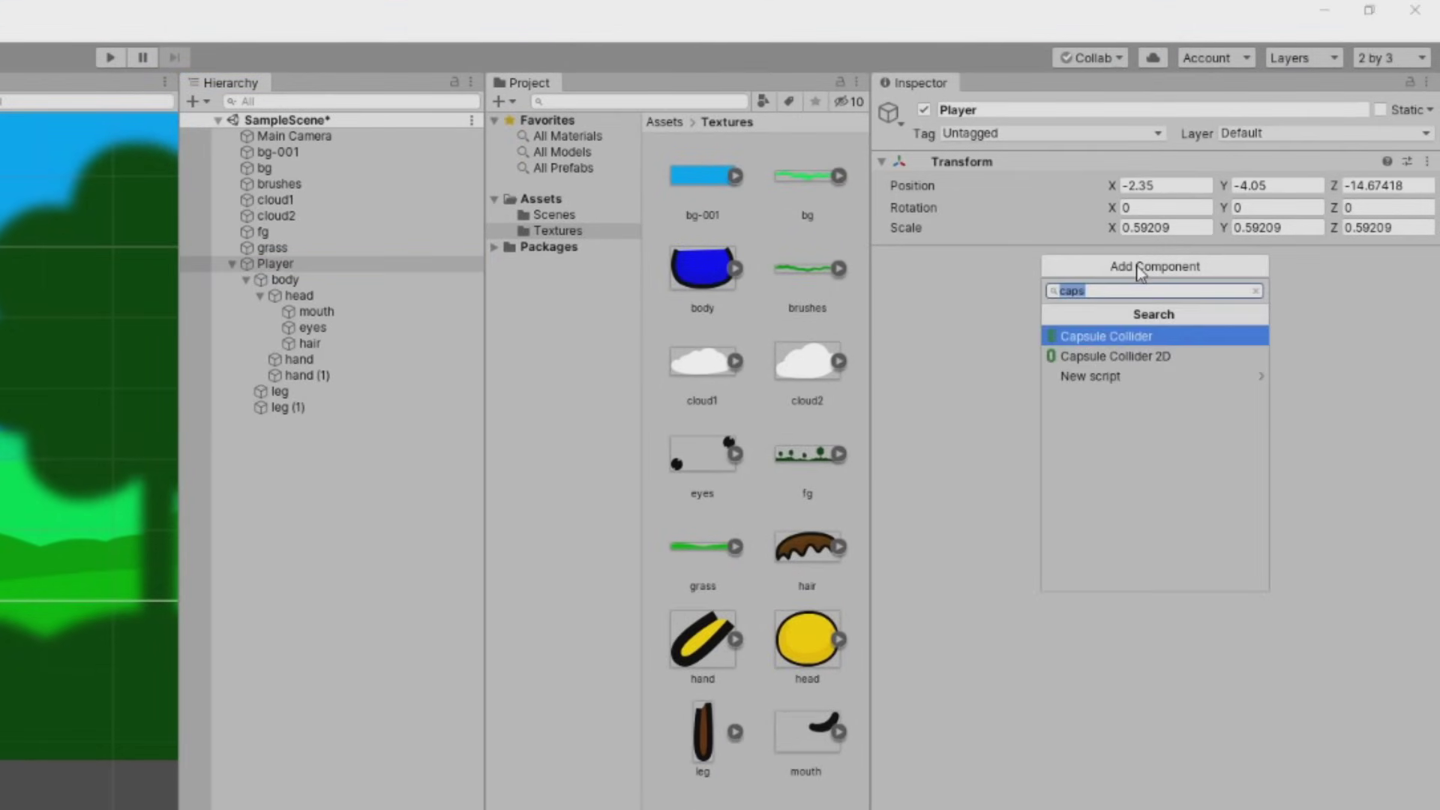
pyautogui.click(1126, 355)
pyautogui.click(1117, 470)
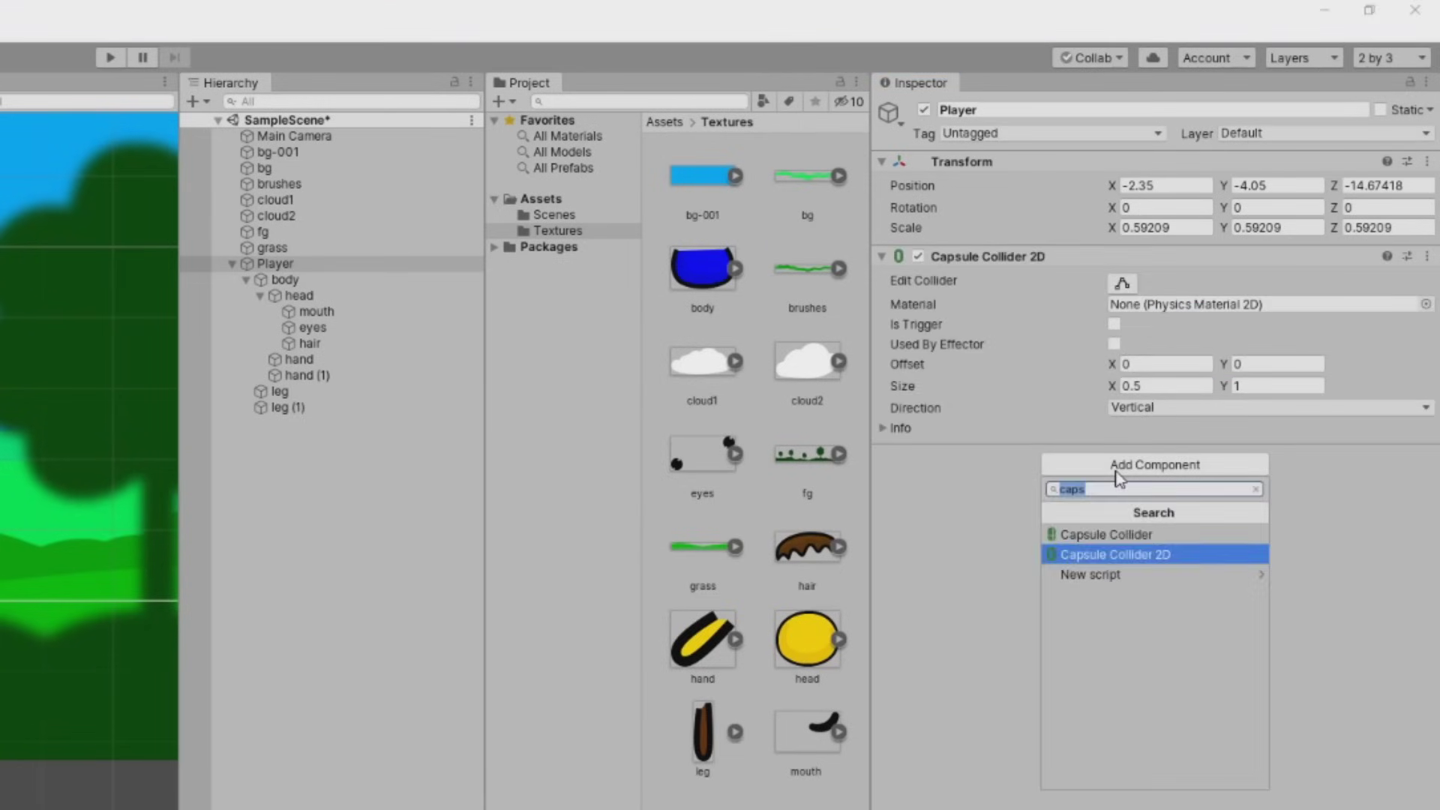
pyautogui.write('rig')
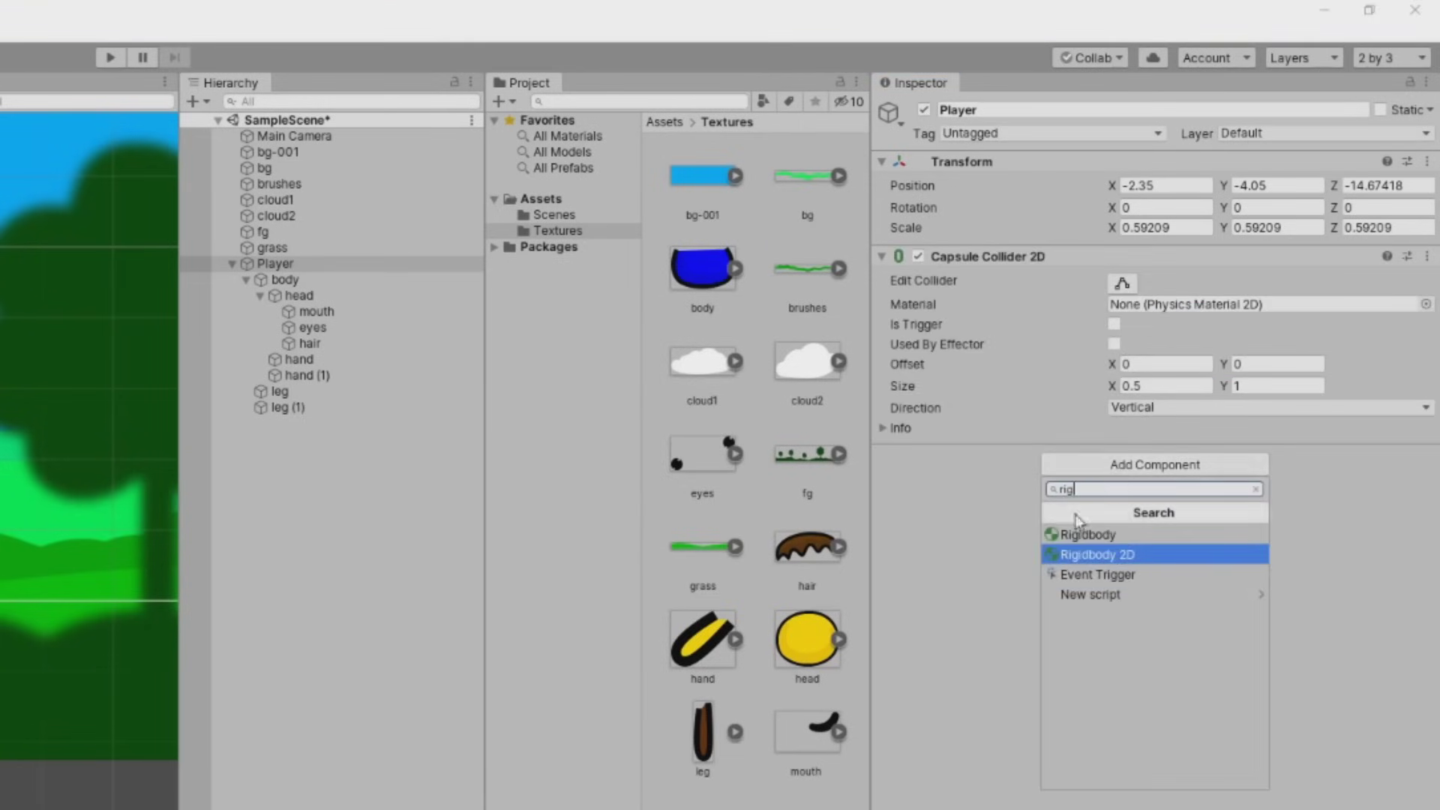
pyautogui.click(1099, 555)
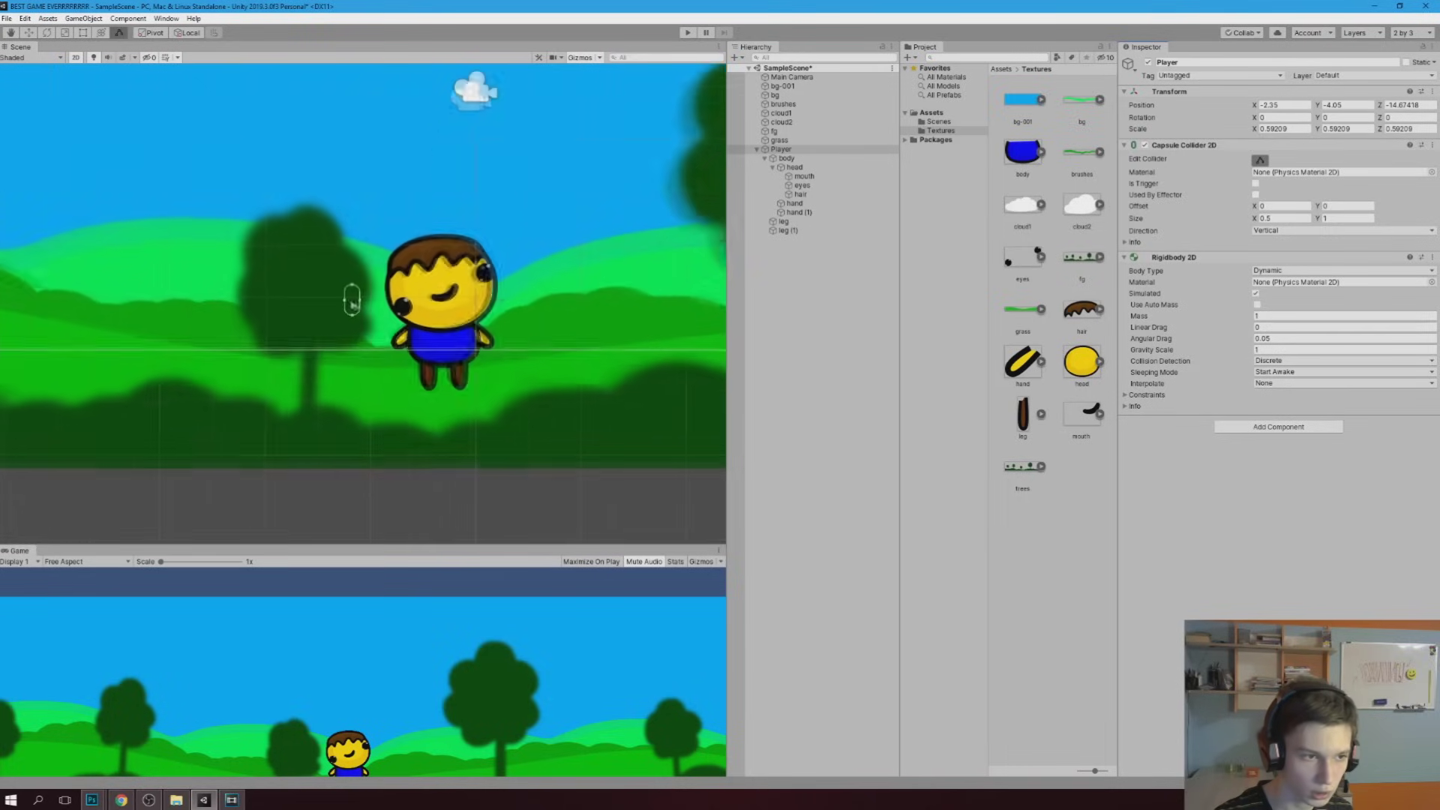
# Stretch and widen the capsule collider to enclose the character from head to feet
pyautogui.scroll(3, 352, 300)
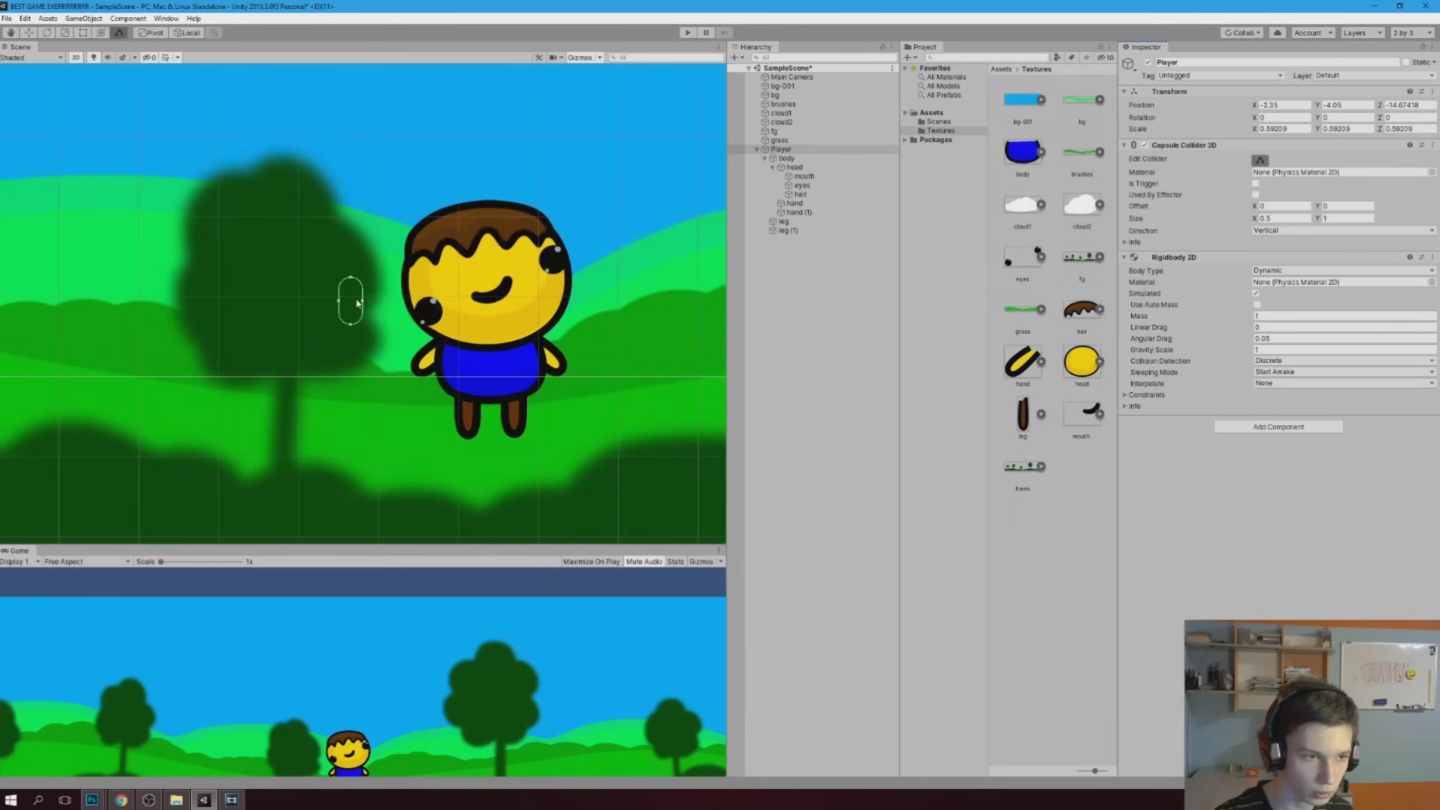
pyautogui.moveTo(364, 307)
pyautogui.mouseDown()
pyautogui.moveTo(464, 323)
pyautogui.moveTo(348, 314)
pyautogui.moveTo(475, 369)
pyautogui.mouseUp()
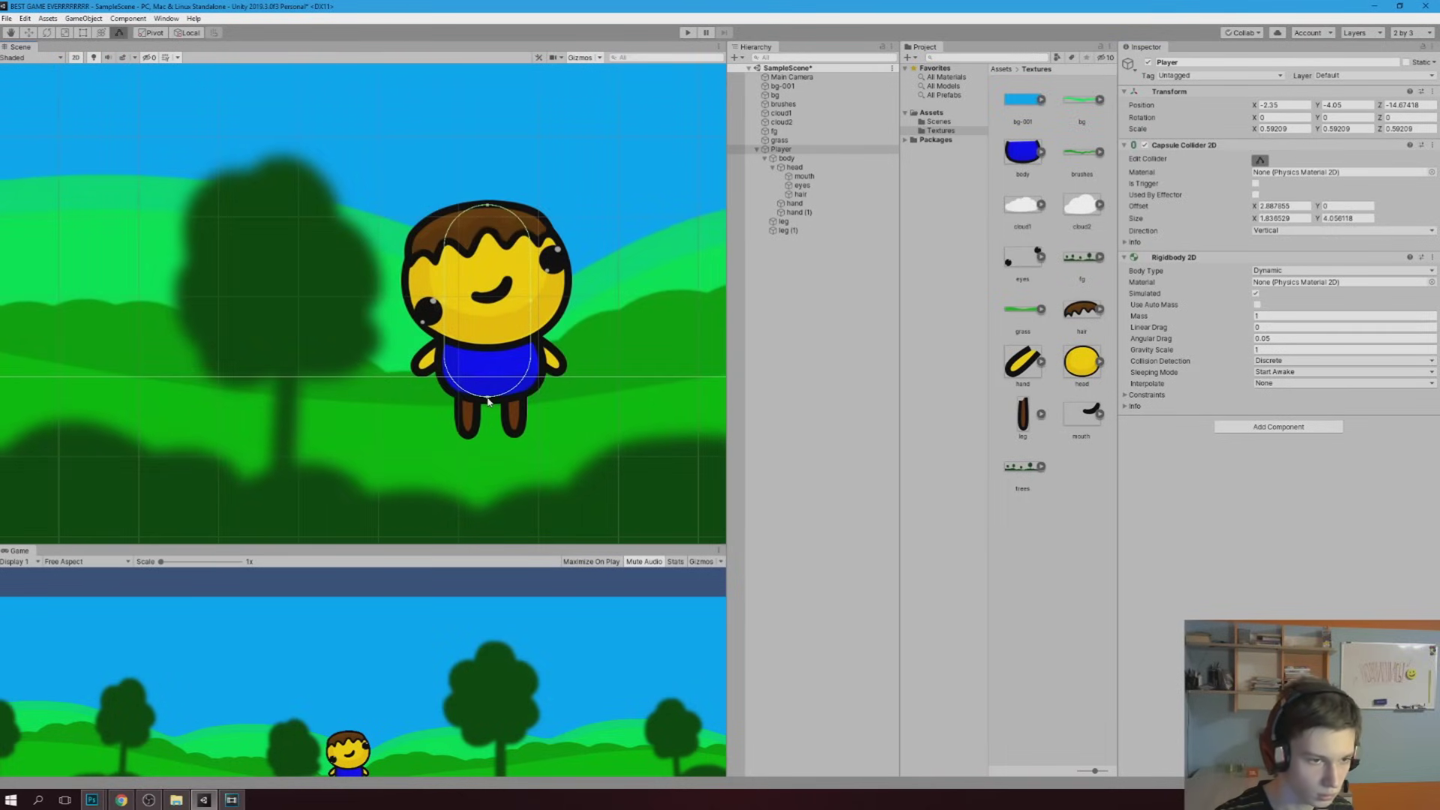
pyautogui.moveTo(488, 403); pyautogui.dragTo(489, 439)
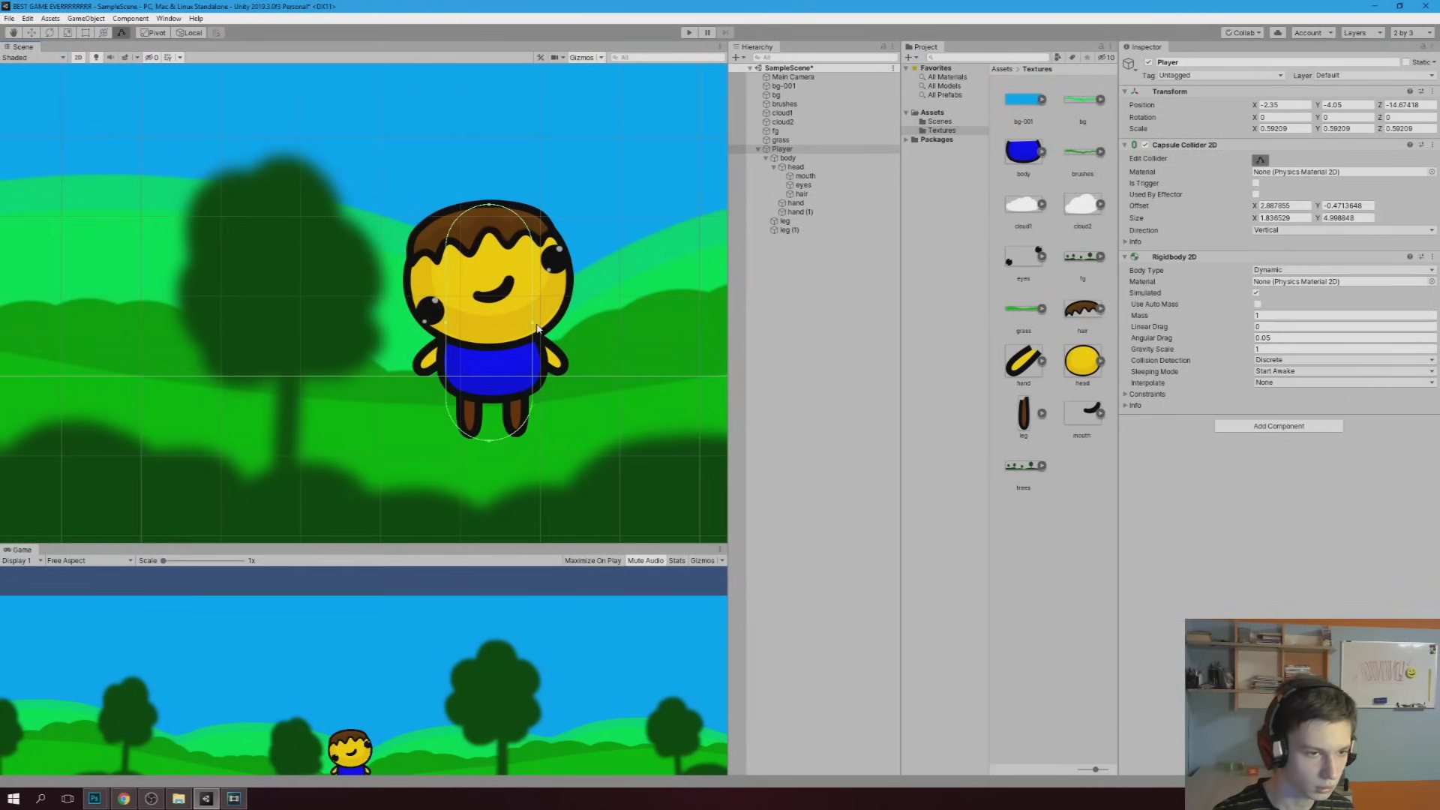
pyautogui.moveTo(444, 339); pyautogui.dragTo(434, 340)
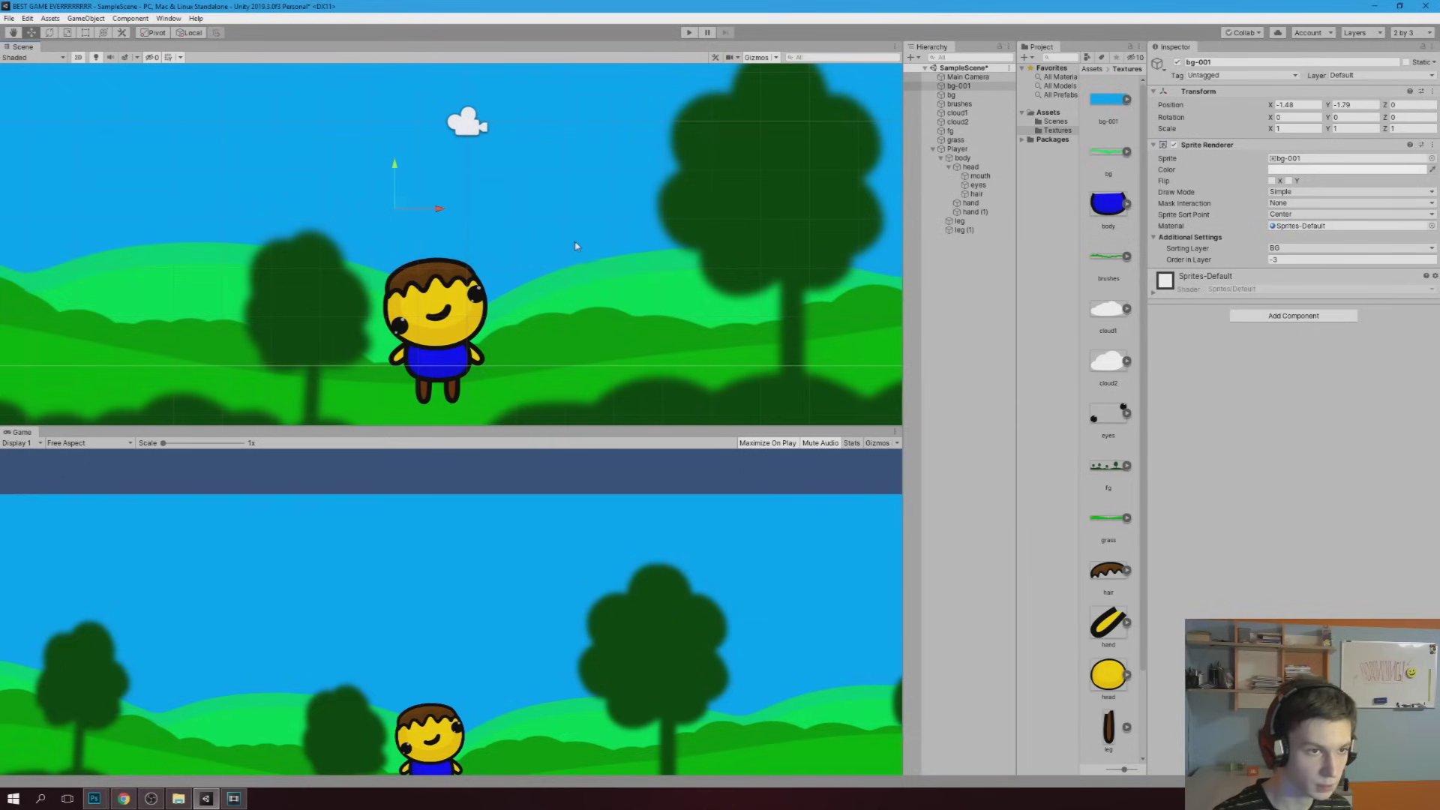
pyautogui.click(469, 126)
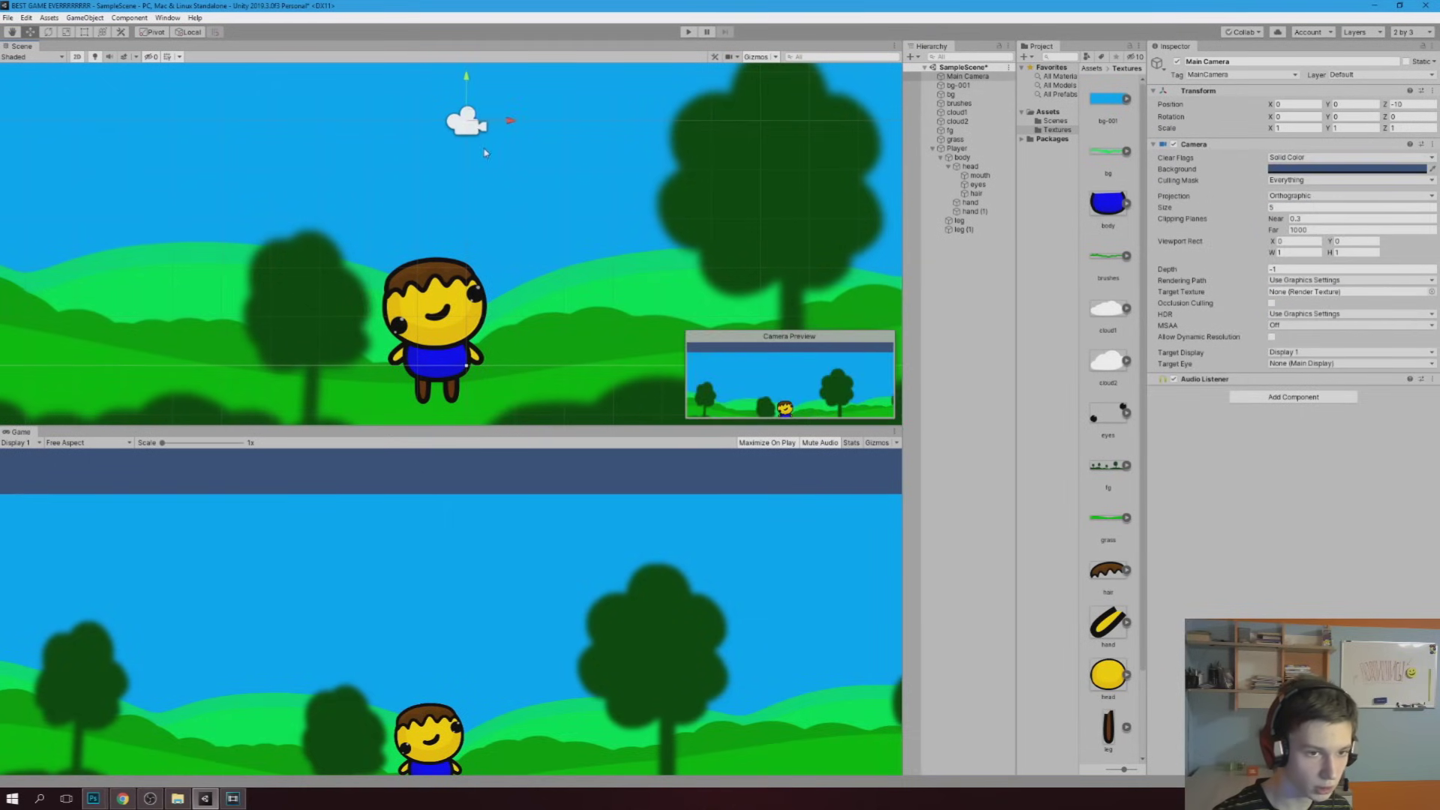
# Move the Main Camera down-left to frame the character and play the game to check it
pyautogui.scroll(-2, 420, 225)
pyautogui.scroll(-2, 409, 240)
pyautogui.scroll(-2, 404, 248)
pyautogui.moveTo(471, 222); pyautogui.dragTo(453, 272)
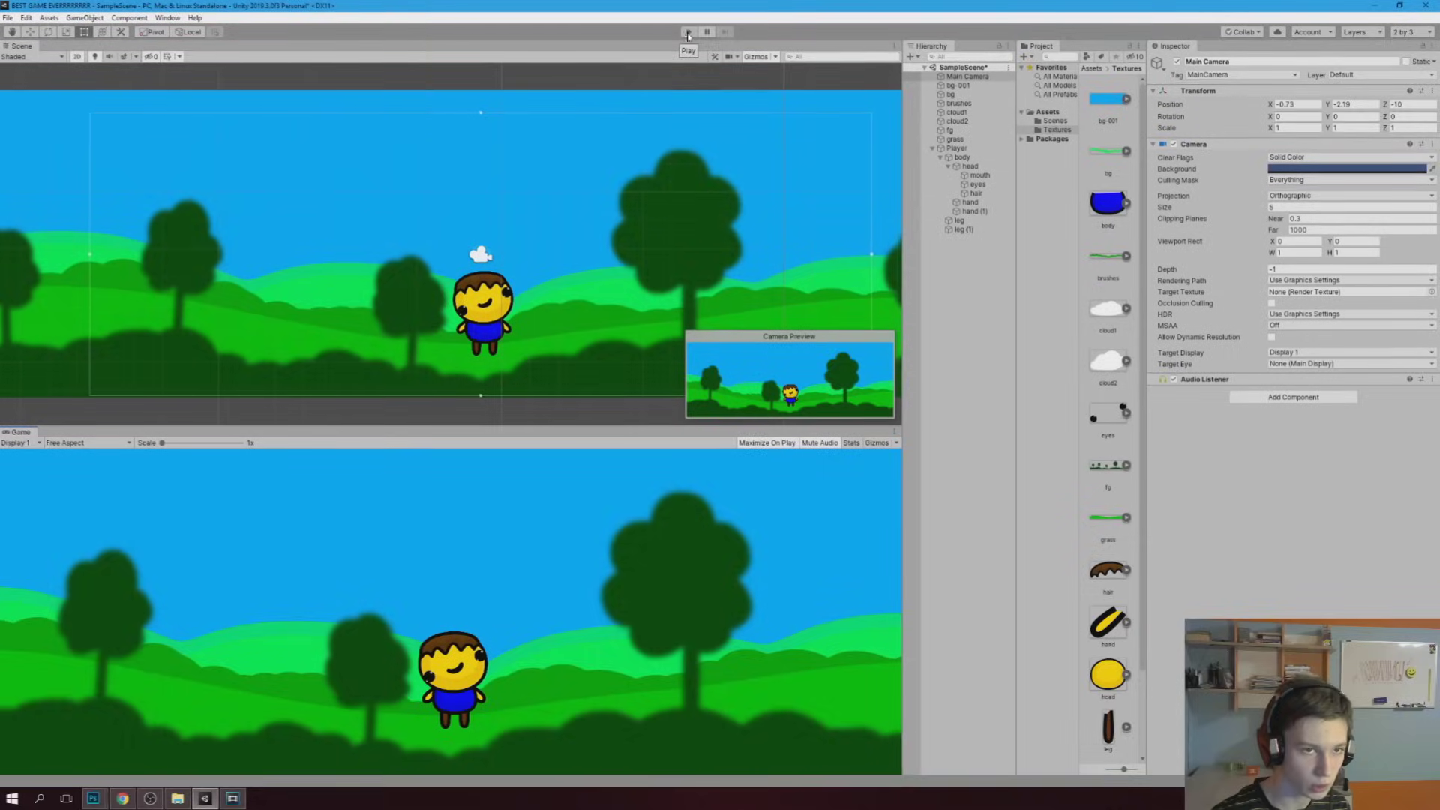
pyautogui.click(688, 33)
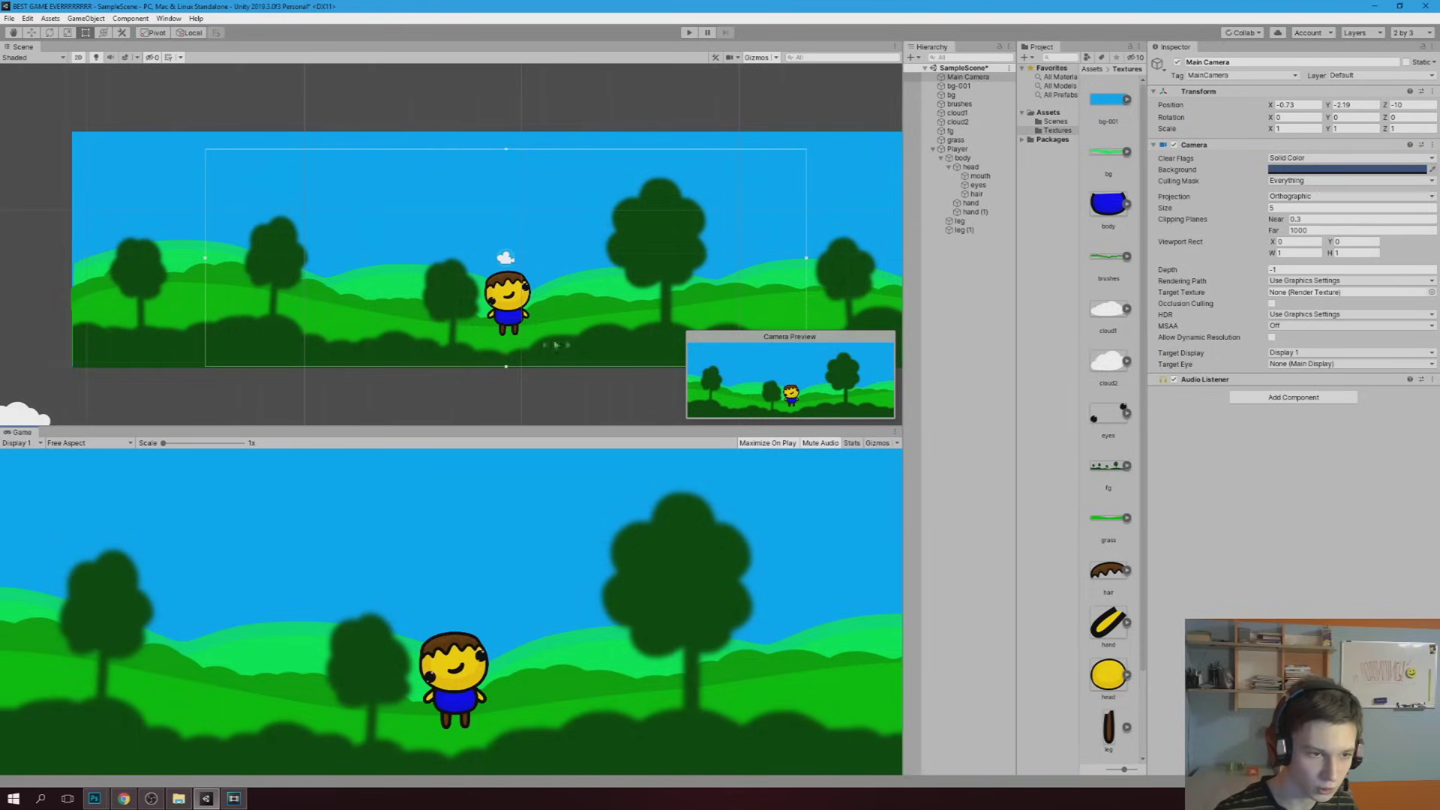
pyautogui.click(959, 221)
pyautogui.click(567, 335)
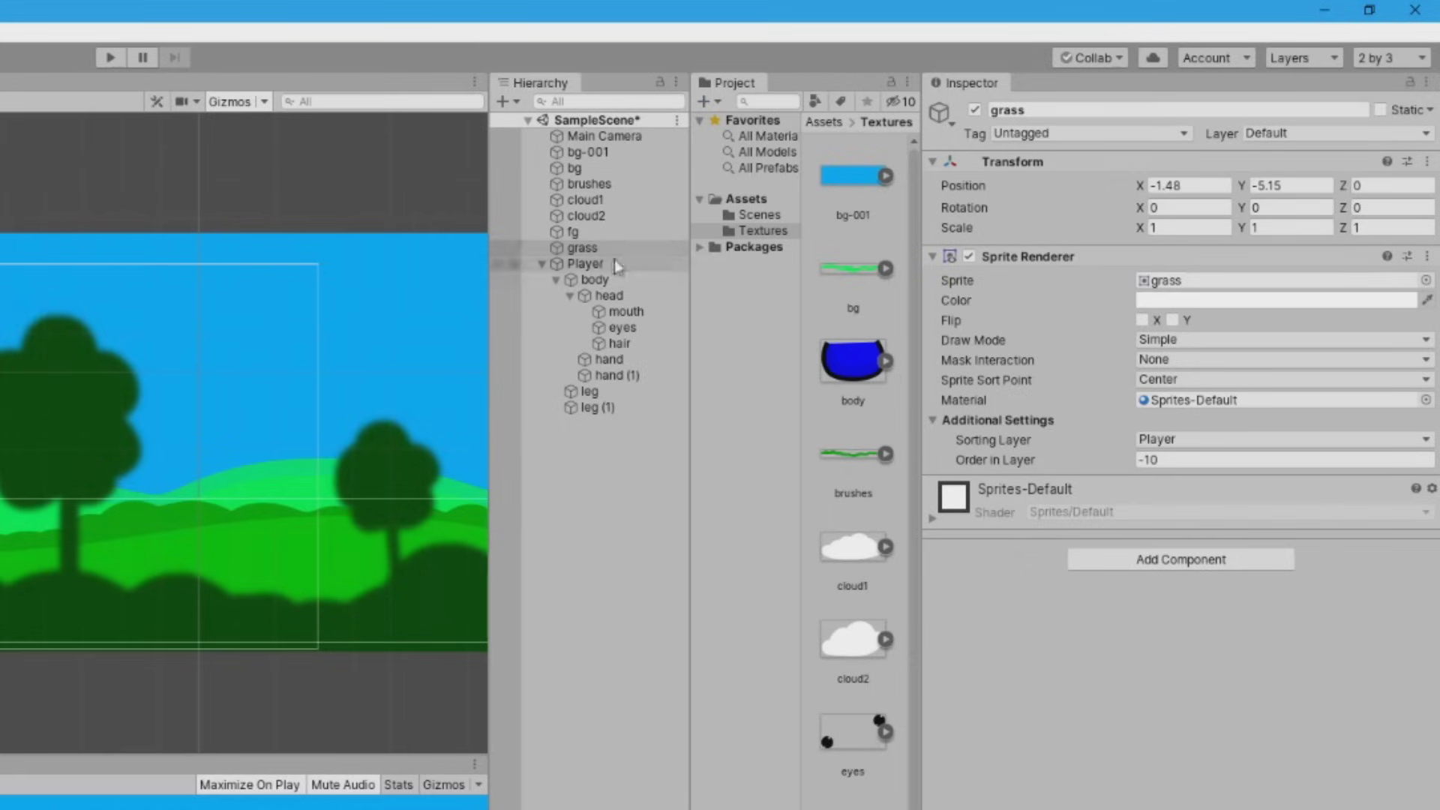
# Create an empty child of grass named hitbox
pyautogui.click(965, 142)
pyautogui.rightClick(580, 250)
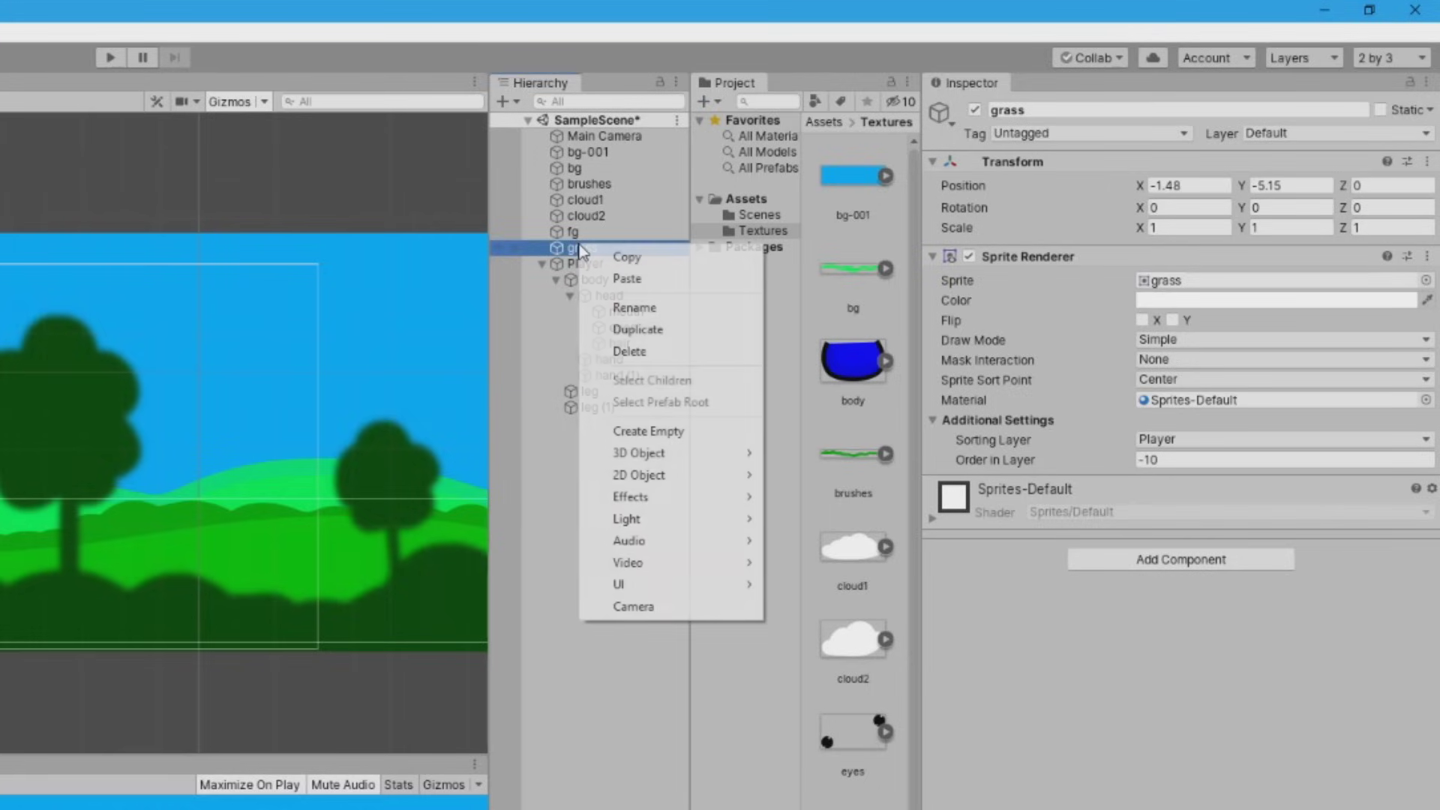
pyautogui.click(621, 429)
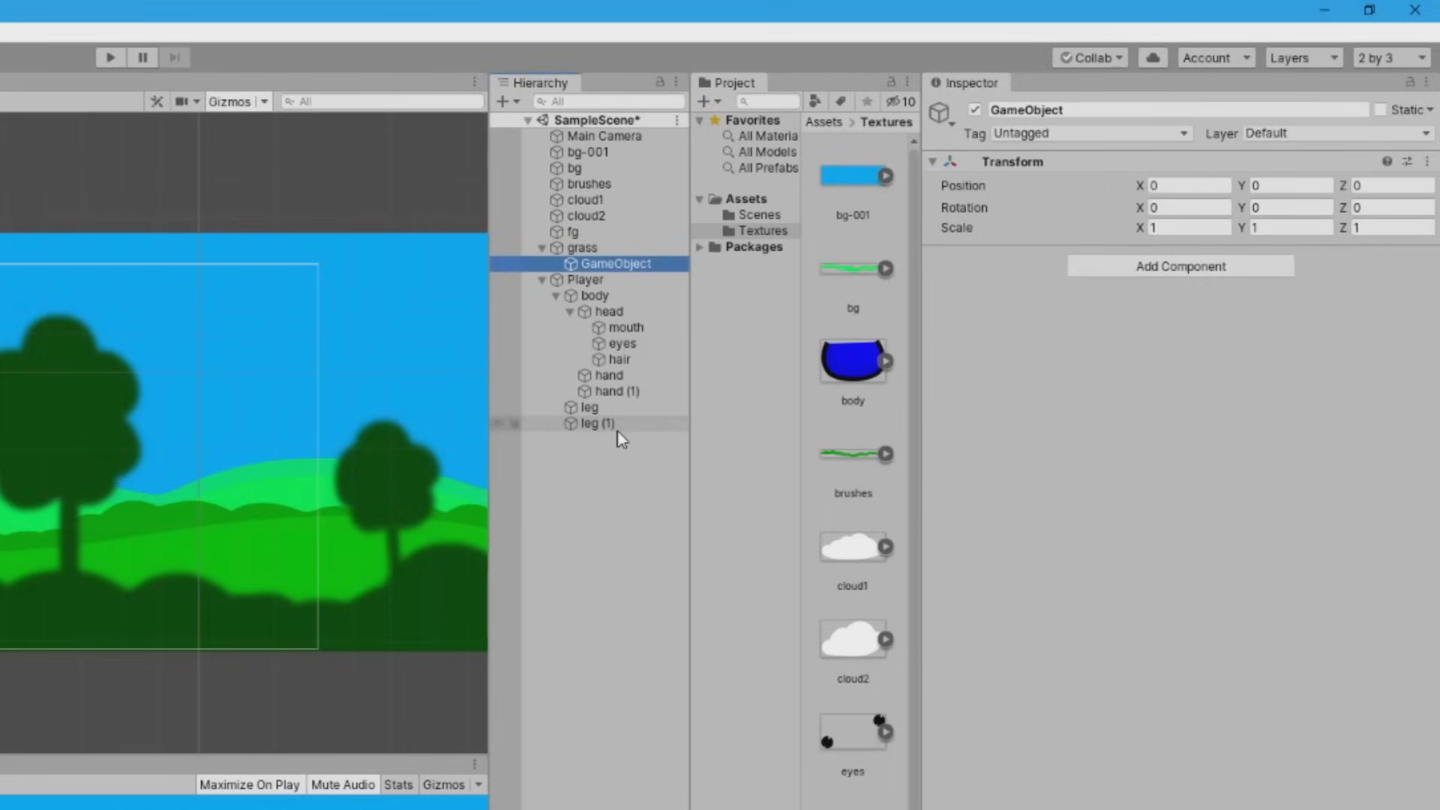
pyautogui.write('hitbox')
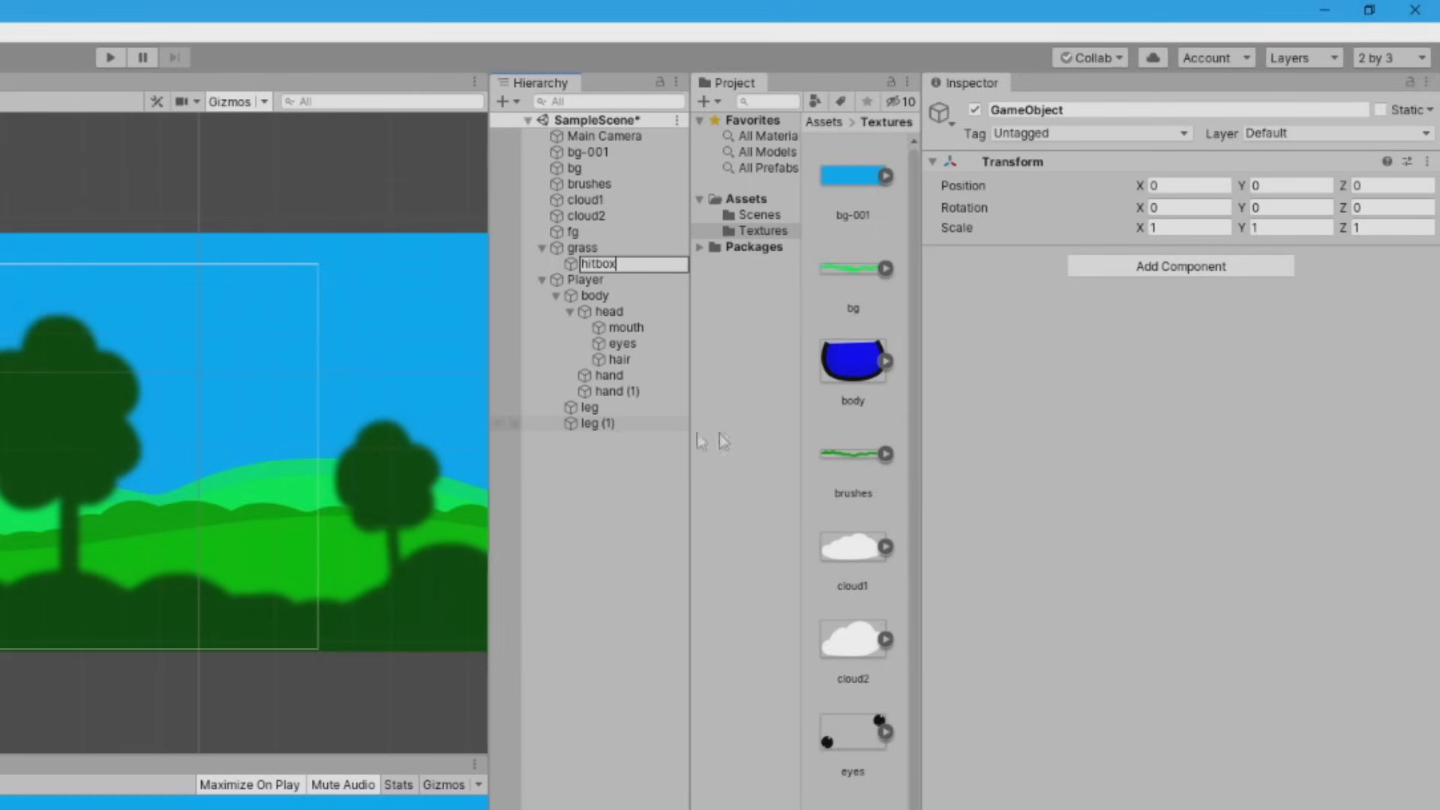
pyautogui.press('Return')
# Add a Polygon Collider 2D to hitbox
pyautogui.click(1173, 268)
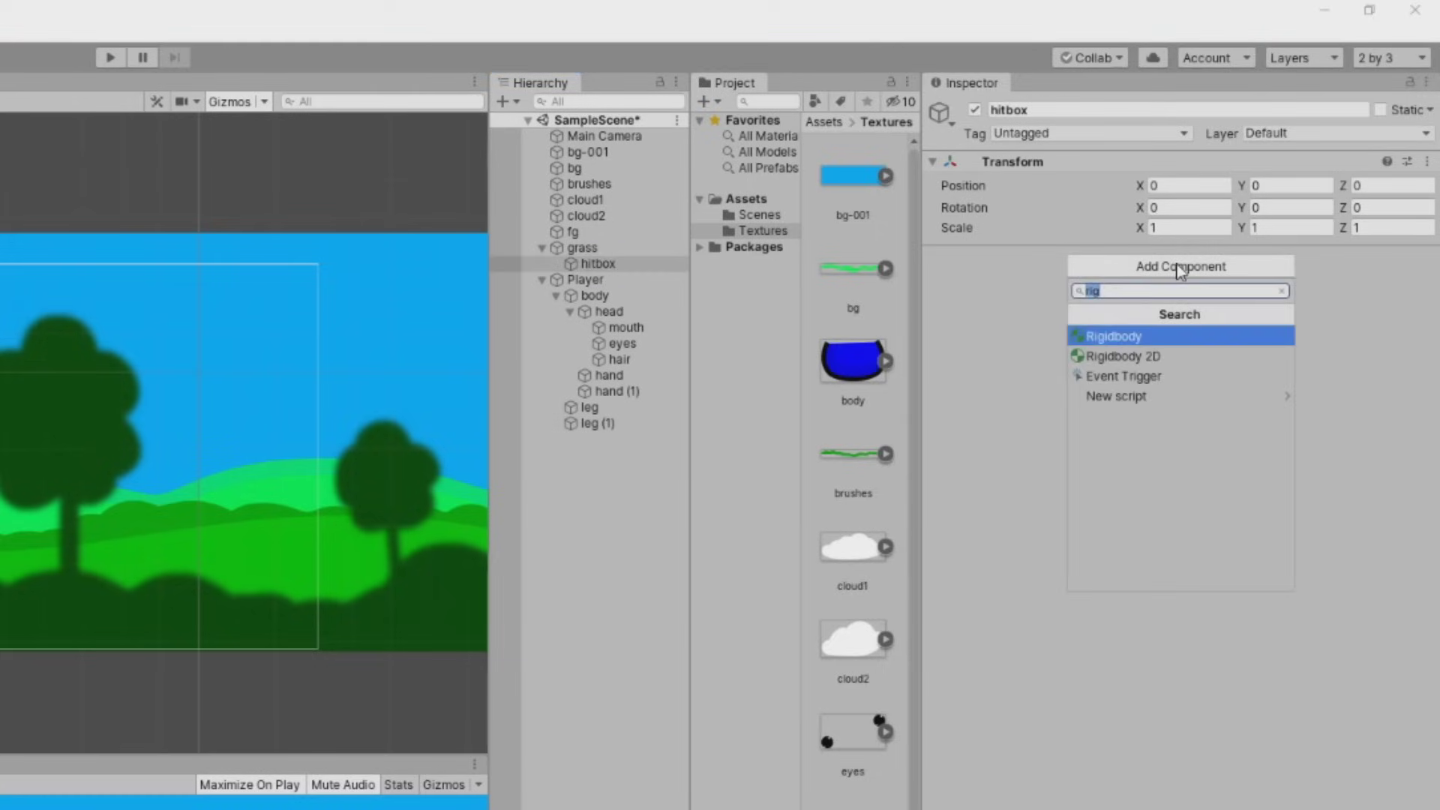
pyautogui.write('poly')
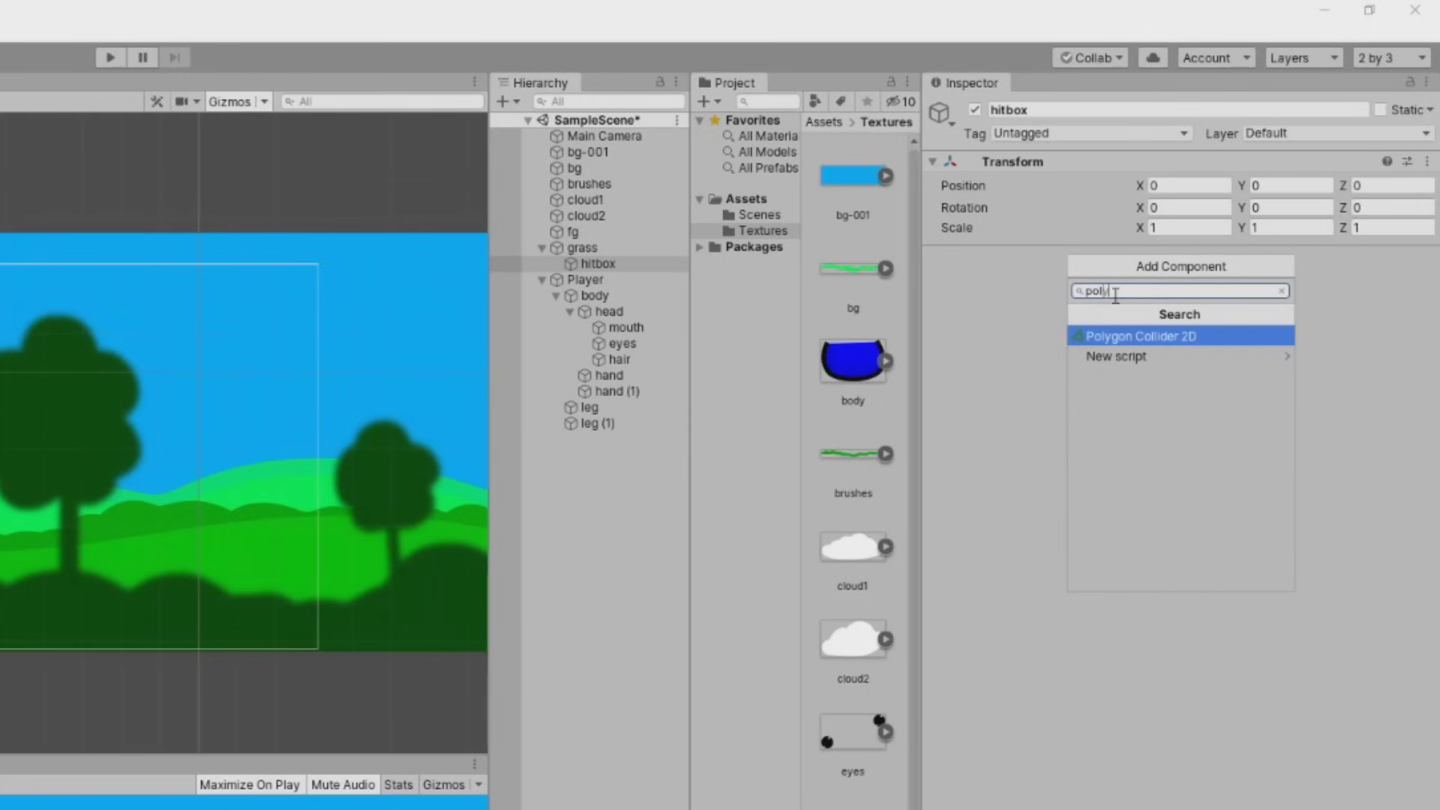
pyautogui.click(1130, 342)
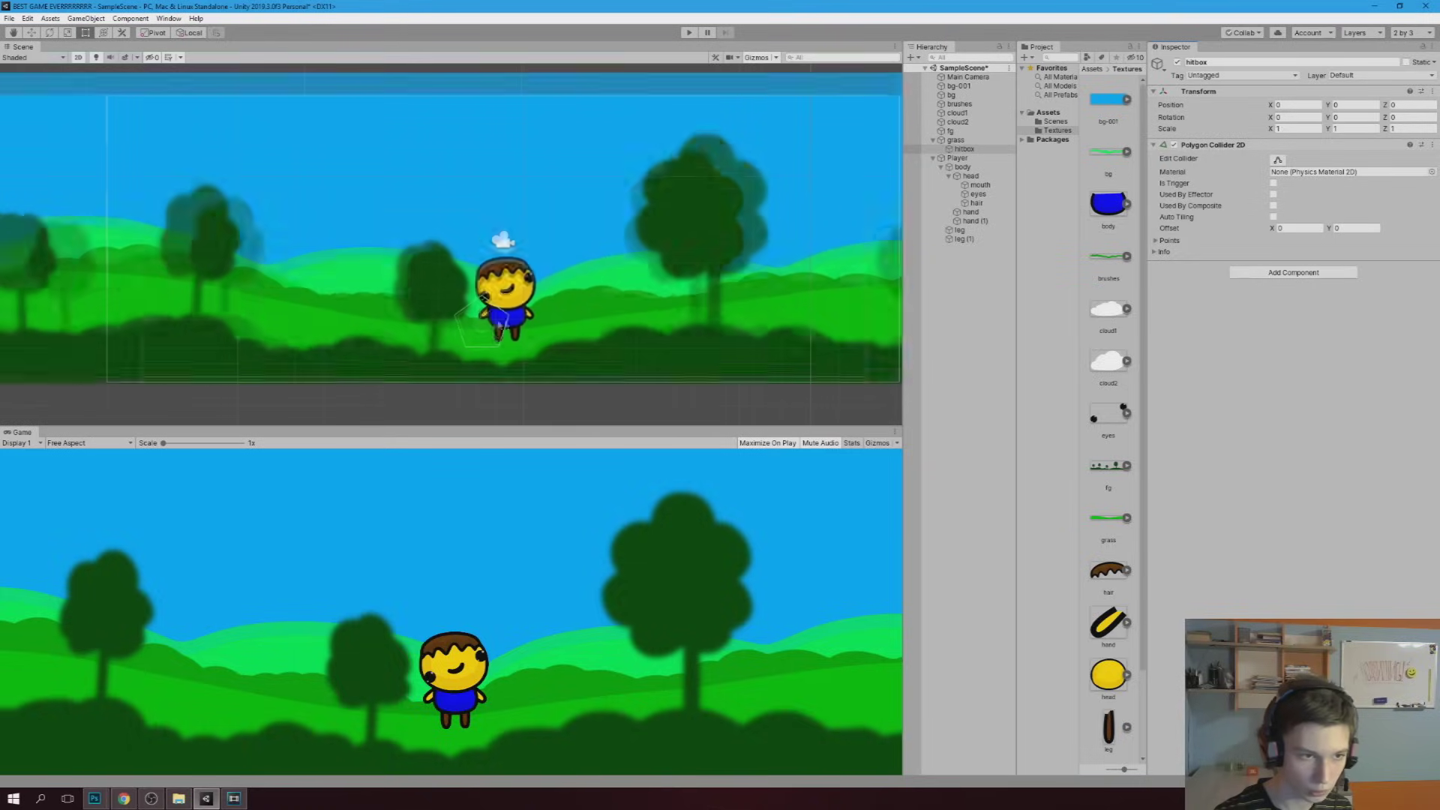
pyautogui.scroll(2, 485, 346)
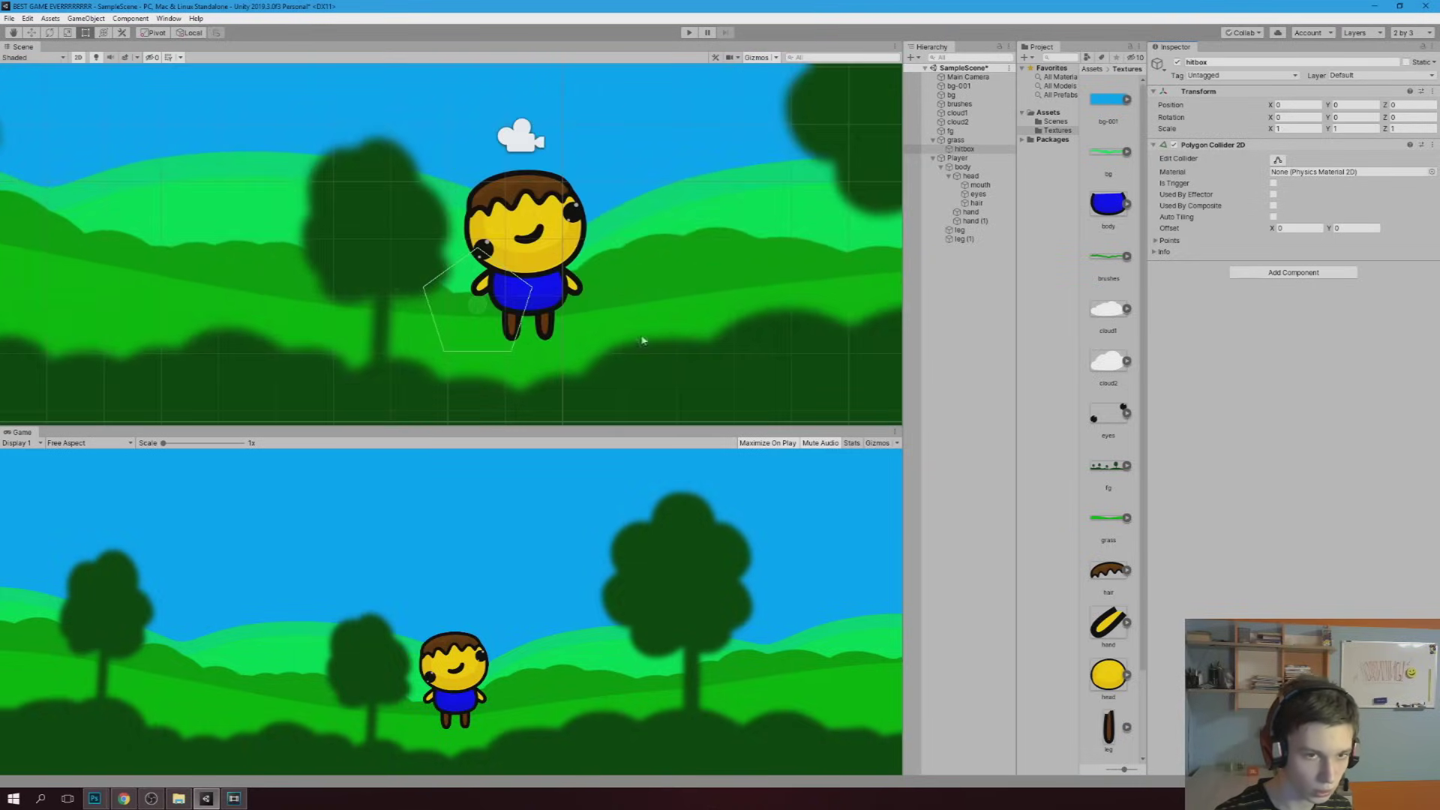
pyautogui.scroll(-2, 641, 341)
pyautogui.scroll(-1, 555, 324)
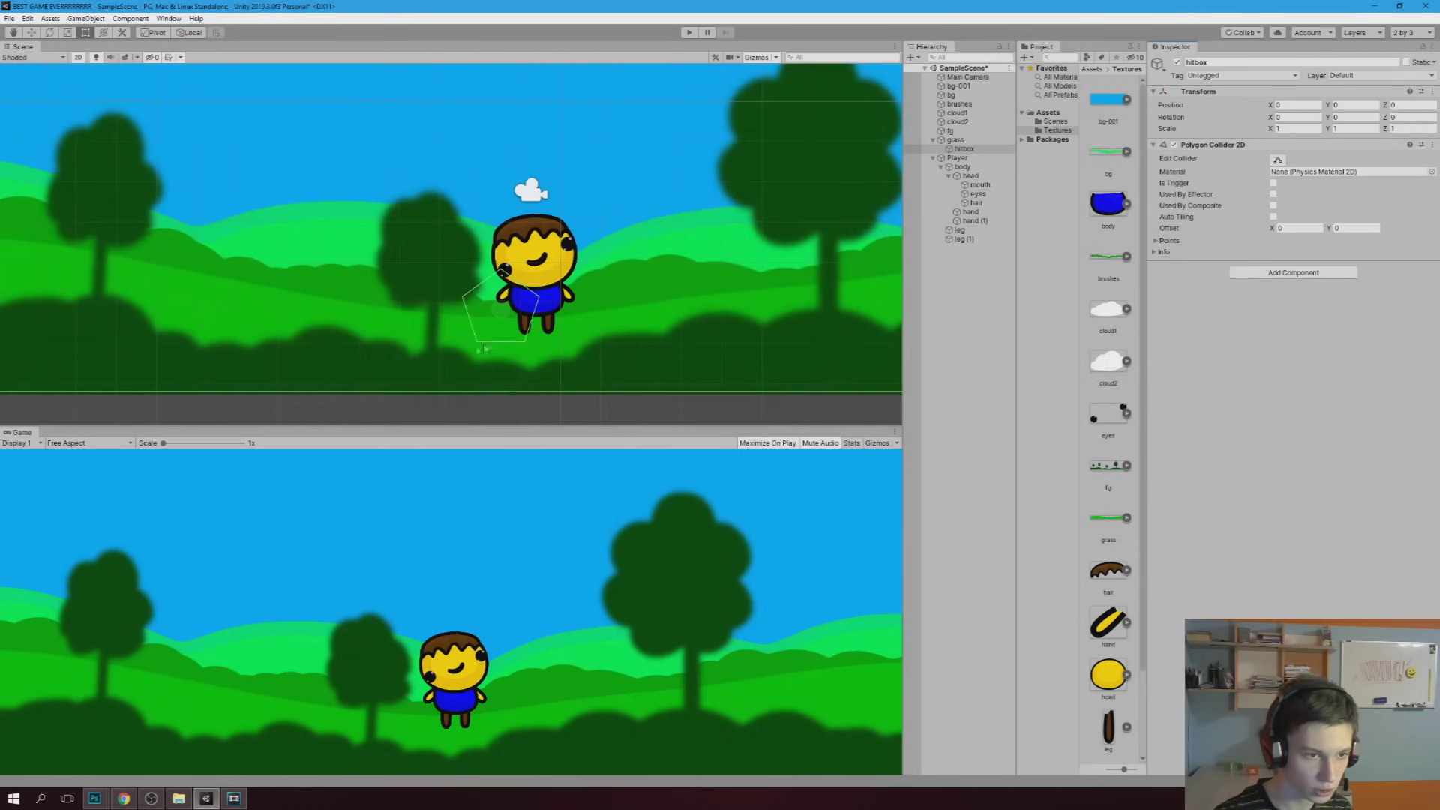
pyautogui.click(1278, 159)
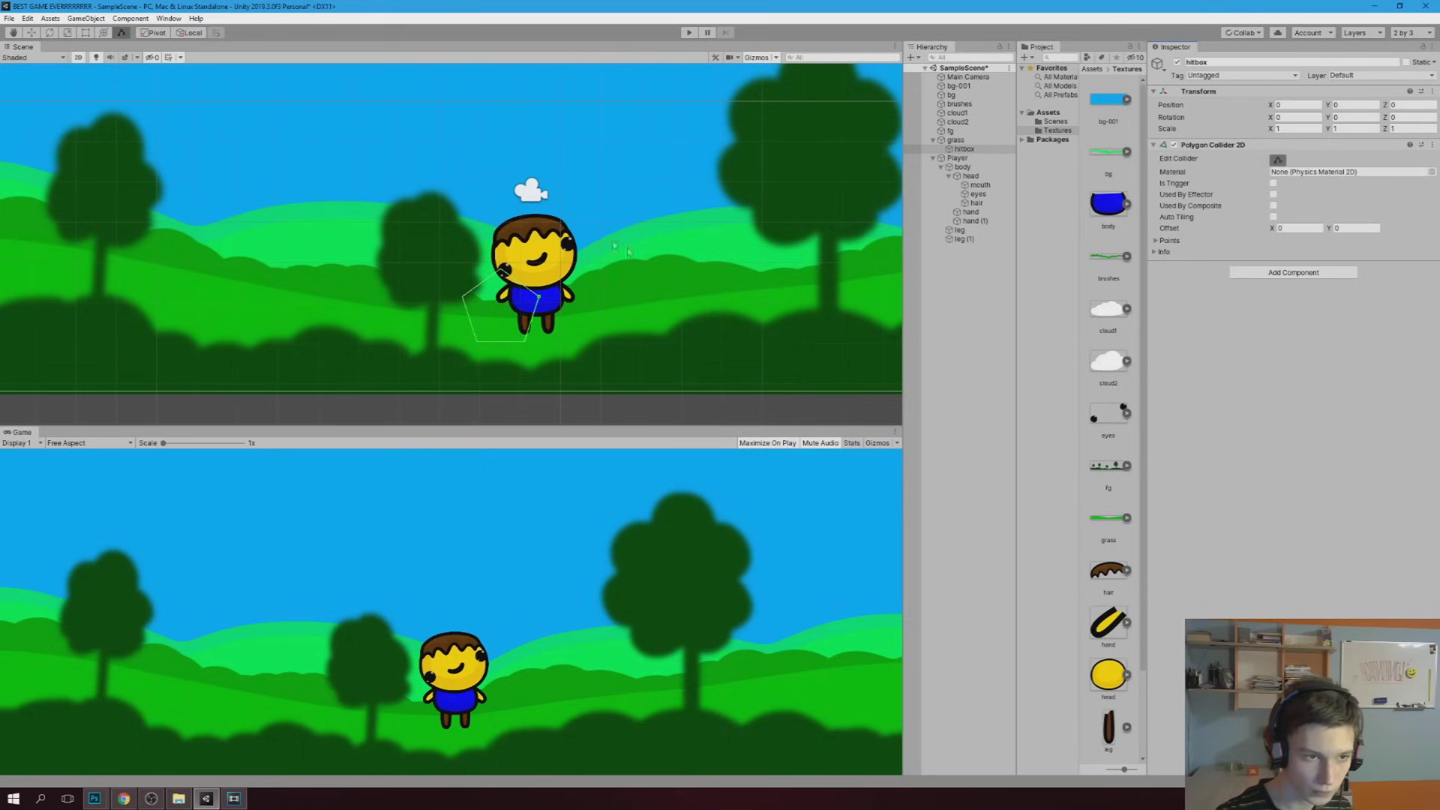
# Drag the hitbox polygon's points and add new ones to follow the grass surface rightward up the hill
pyautogui.moveTo(538, 296); pyautogui.dragTo(611, 322)
pyautogui.scroll(2, 611, 323)
pyautogui.moveTo(468, 257)
pyautogui.mouseDown()
pyautogui.moveTo(471, 326)
pyautogui.moveTo(400, 323)
pyautogui.mouseUp()
pyautogui.moveTo(497, 352); pyautogui.dragTo(598, 385)
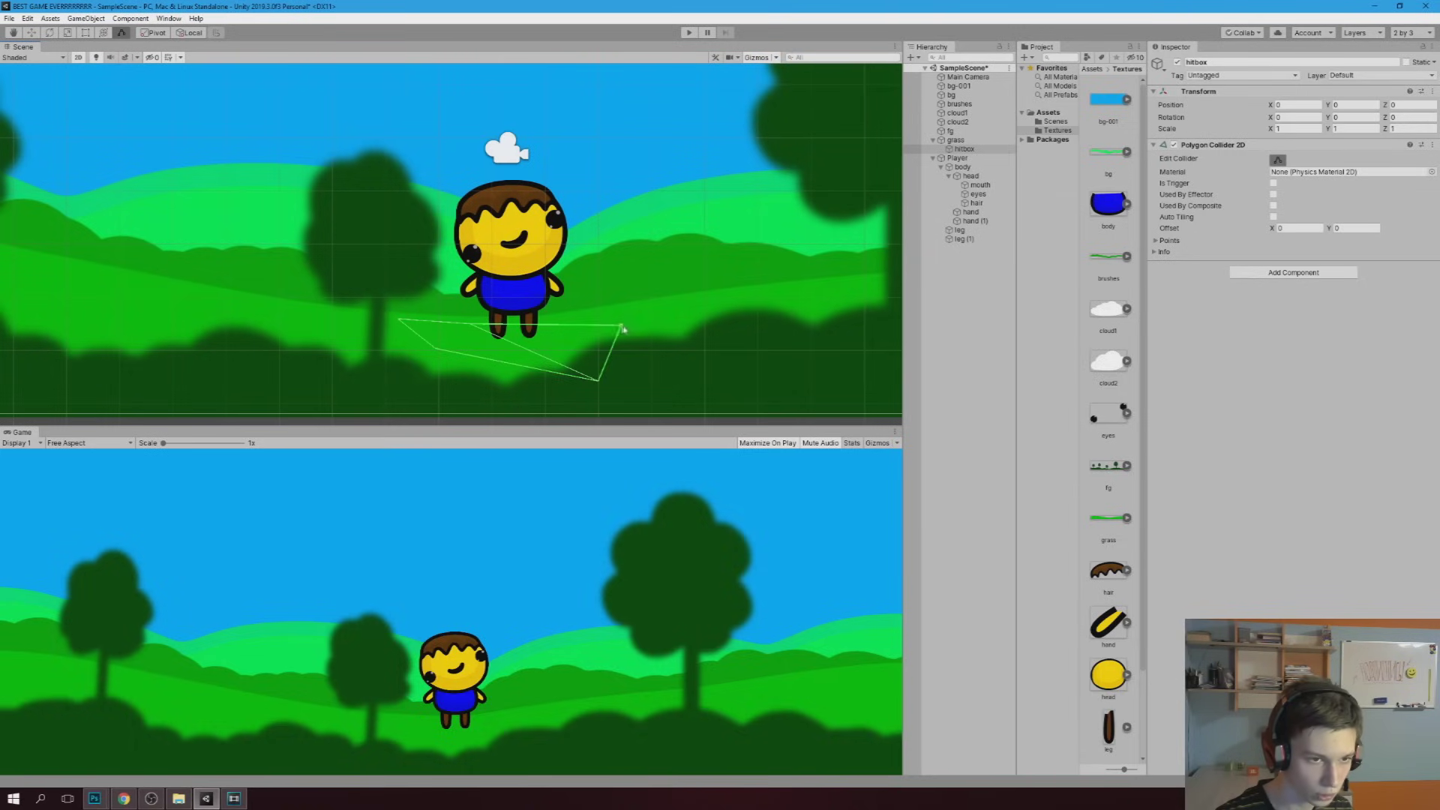
pyautogui.moveTo(623, 328); pyautogui.dragTo(739, 296)
pyautogui.moveTo(720, 335); pyautogui.dragTo(461, 335, button='middle')
pyautogui.moveTo(461, 335); pyautogui.dragTo(604, 332)
pyautogui.moveTo(477, 297); pyautogui.dragTo(643, 279)
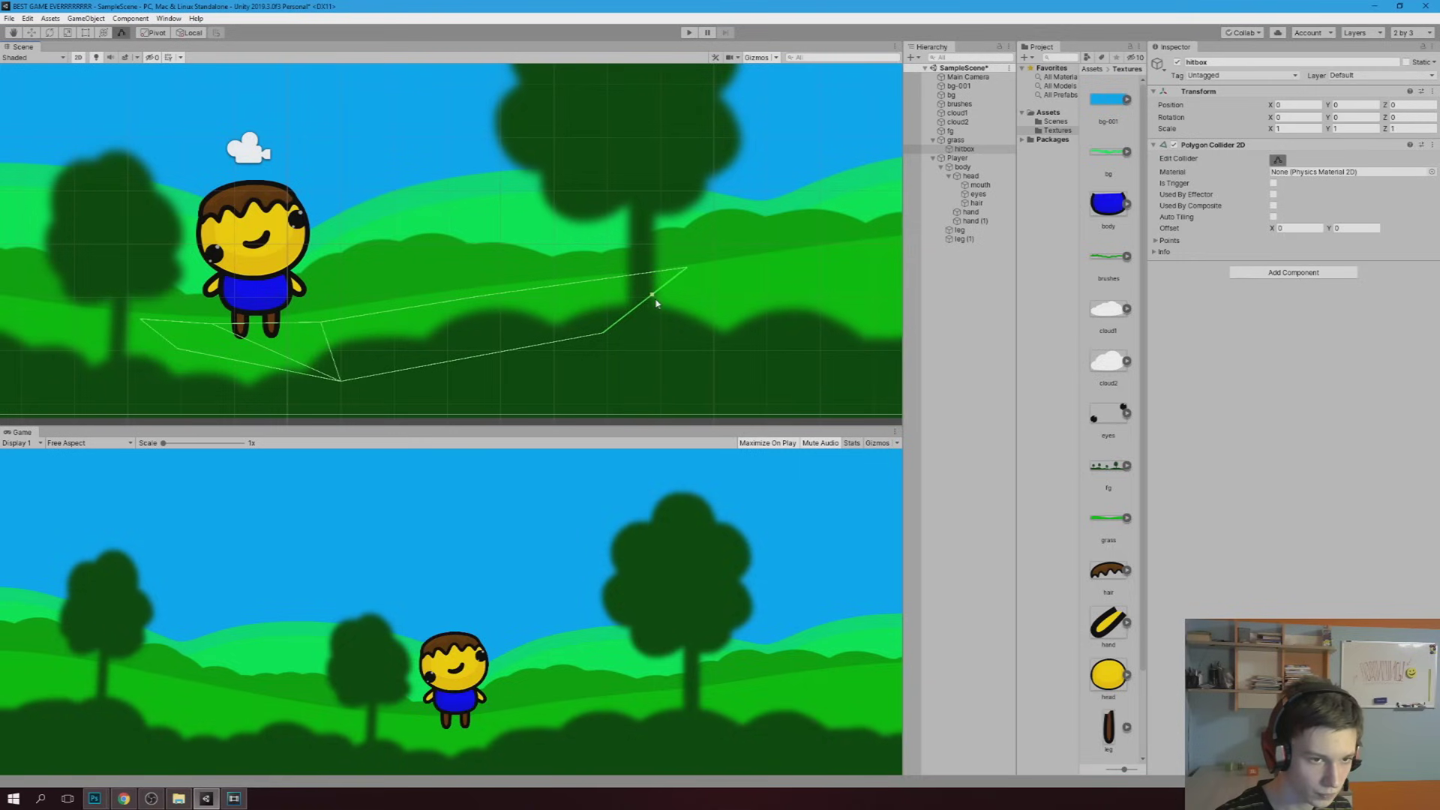
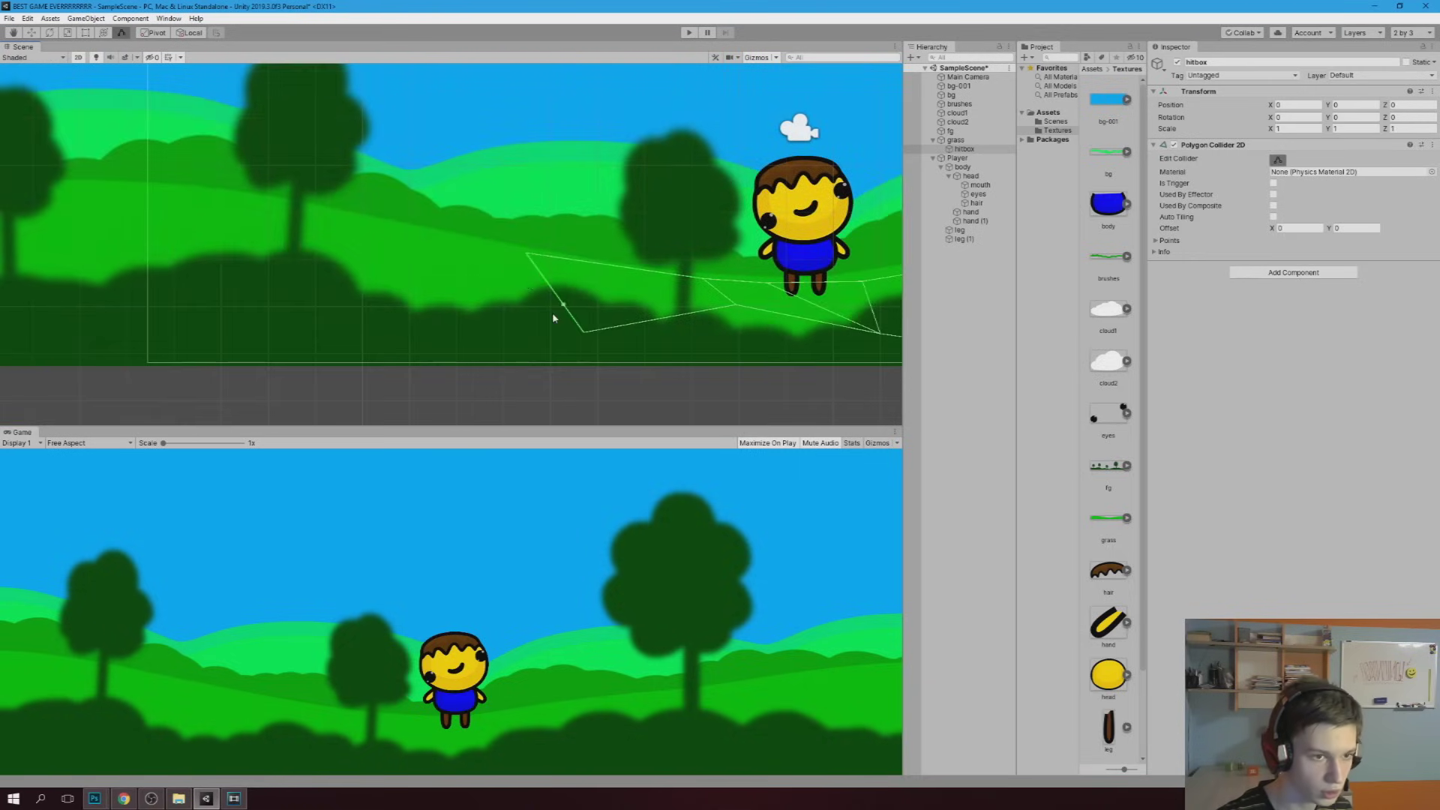
# Drag the collider points up onto the hill contour and down onto the grass bottom edge
pyautogui.moveTo(366, 247); pyautogui.dragTo(361, 236)
pyautogui.moveTo(206, 201); pyautogui.dragTo(295, 218, button='middle')
pyautogui.moveTo(307, 224); pyautogui.dragTo(154, 279)
pyautogui.scroll(-2, 442, 344)
pyautogui.scroll(2, 517, 328)
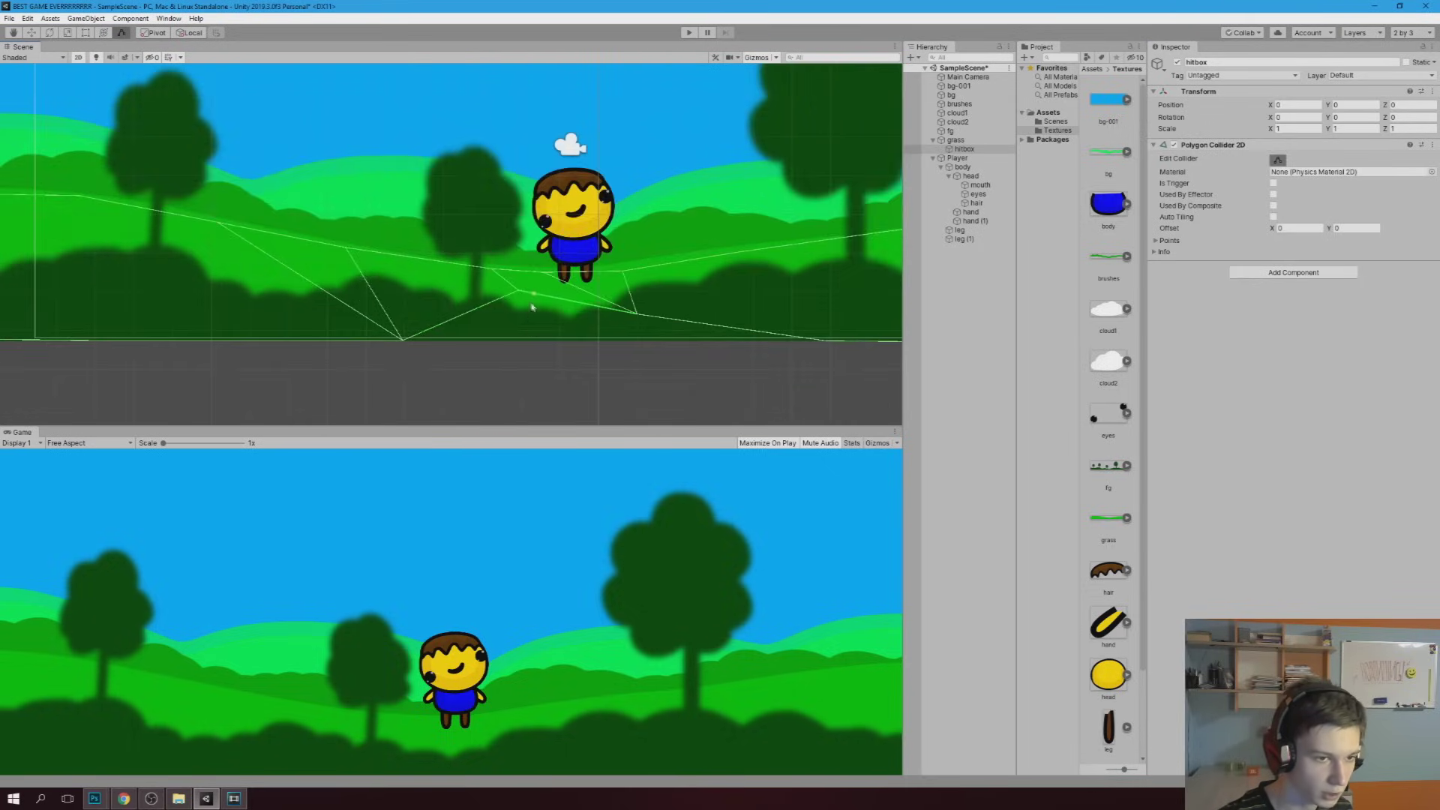
pyautogui.scroll(2, 517, 328)
pyautogui.moveTo(514, 292); pyautogui.dragTo(525, 355)
pyautogui.moveTo(663, 324); pyautogui.dragTo(674, 354)
# Stretch the collider's left and right ends out past both edges of the grass sprite
pyautogui.scroll(-3, 671, 330)
pyautogui.scroll(-1, 671, 330)
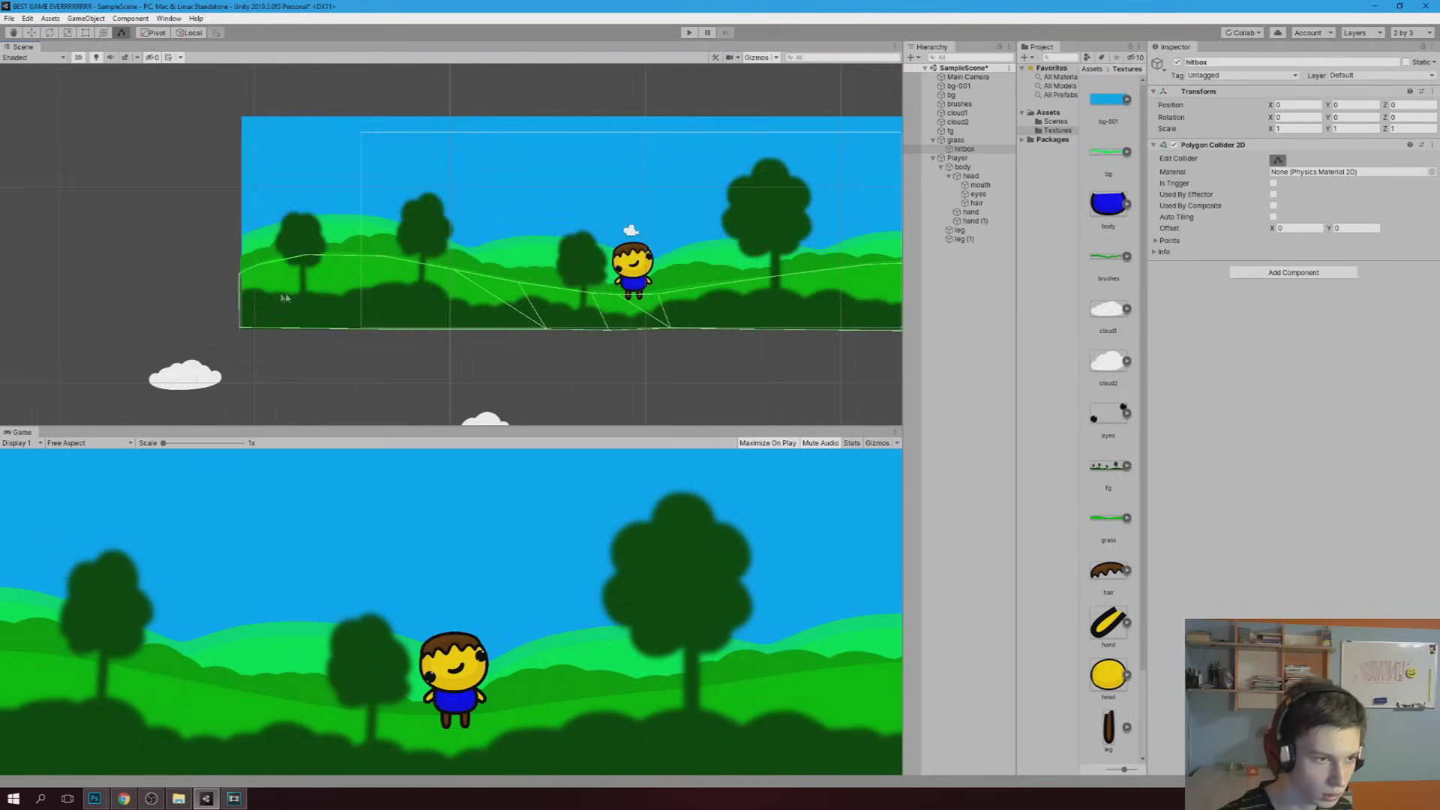
pyautogui.moveTo(279, 299); pyautogui.dragTo(491, 269, button='middle')
pyautogui.scroll(3, 491, 268)
pyautogui.moveTo(457, 256); pyautogui.dragTo(418, 258)
pyautogui.scroll(-2, 604, 269)
pyautogui.moveTo(604, 270); pyautogui.dragTo(273, 231, button='middle')
pyautogui.scroll(-2, 434, 271)
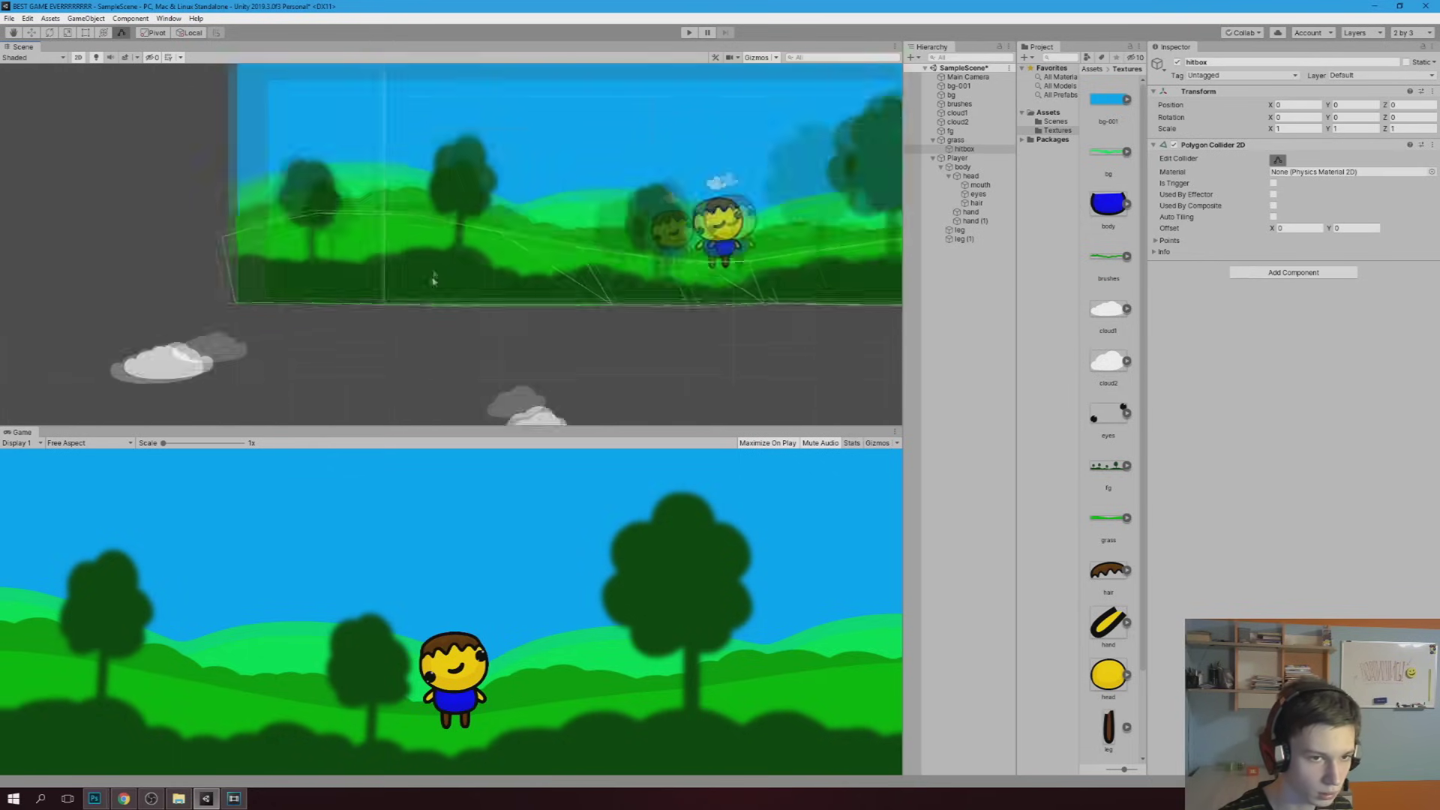
pyautogui.scroll(-2, 434, 270)
pyautogui.moveTo(435, 270); pyautogui.dragTo(205, 271, button='middle')
pyautogui.scroll(2, 693, 257)
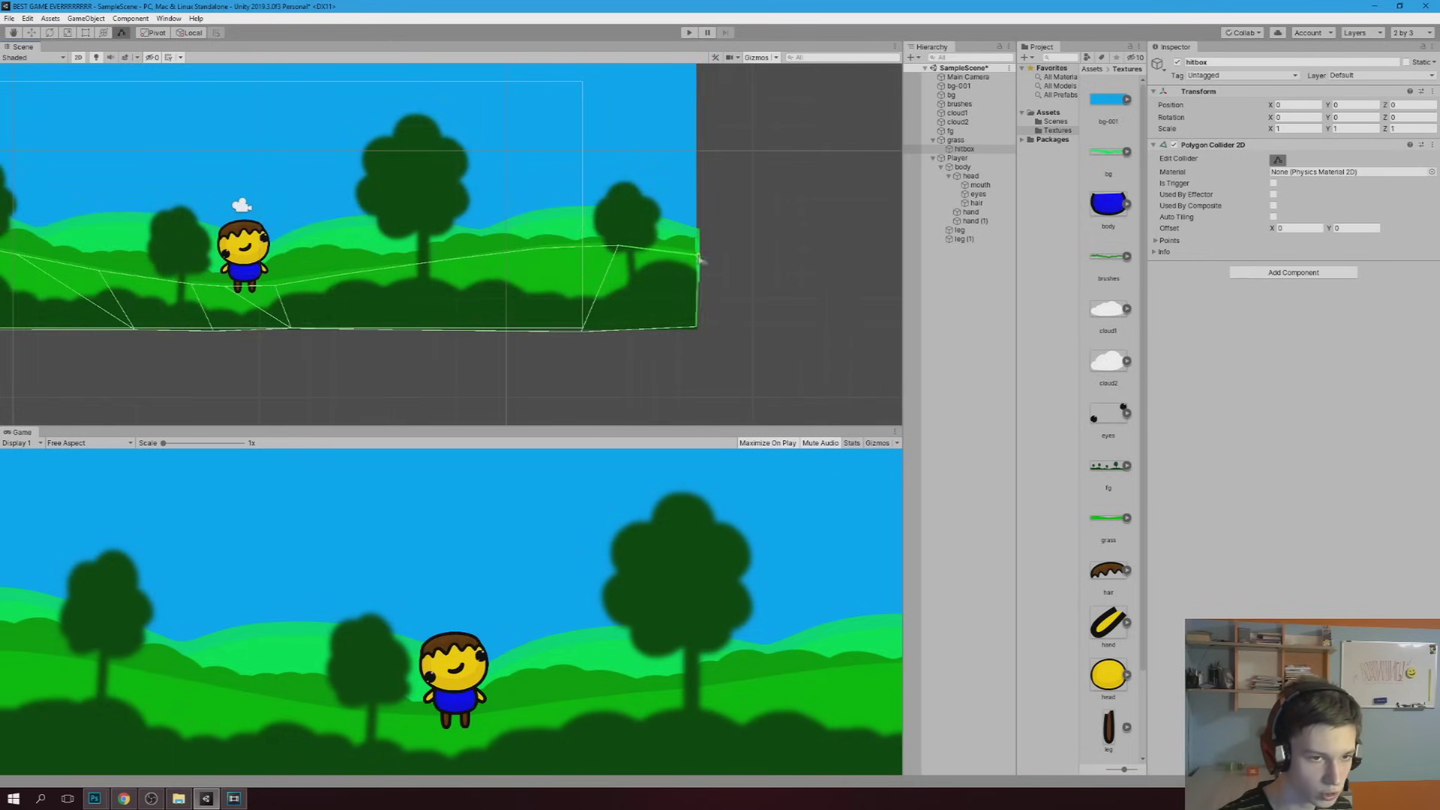
pyautogui.scroll(-2, 699, 258)
pyautogui.moveTo(248, 263); pyautogui.dragTo(491, 271, button='middle')
pyautogui.scroll(1, 491, 271)
pyautogui.scroll(2, 492, 271)
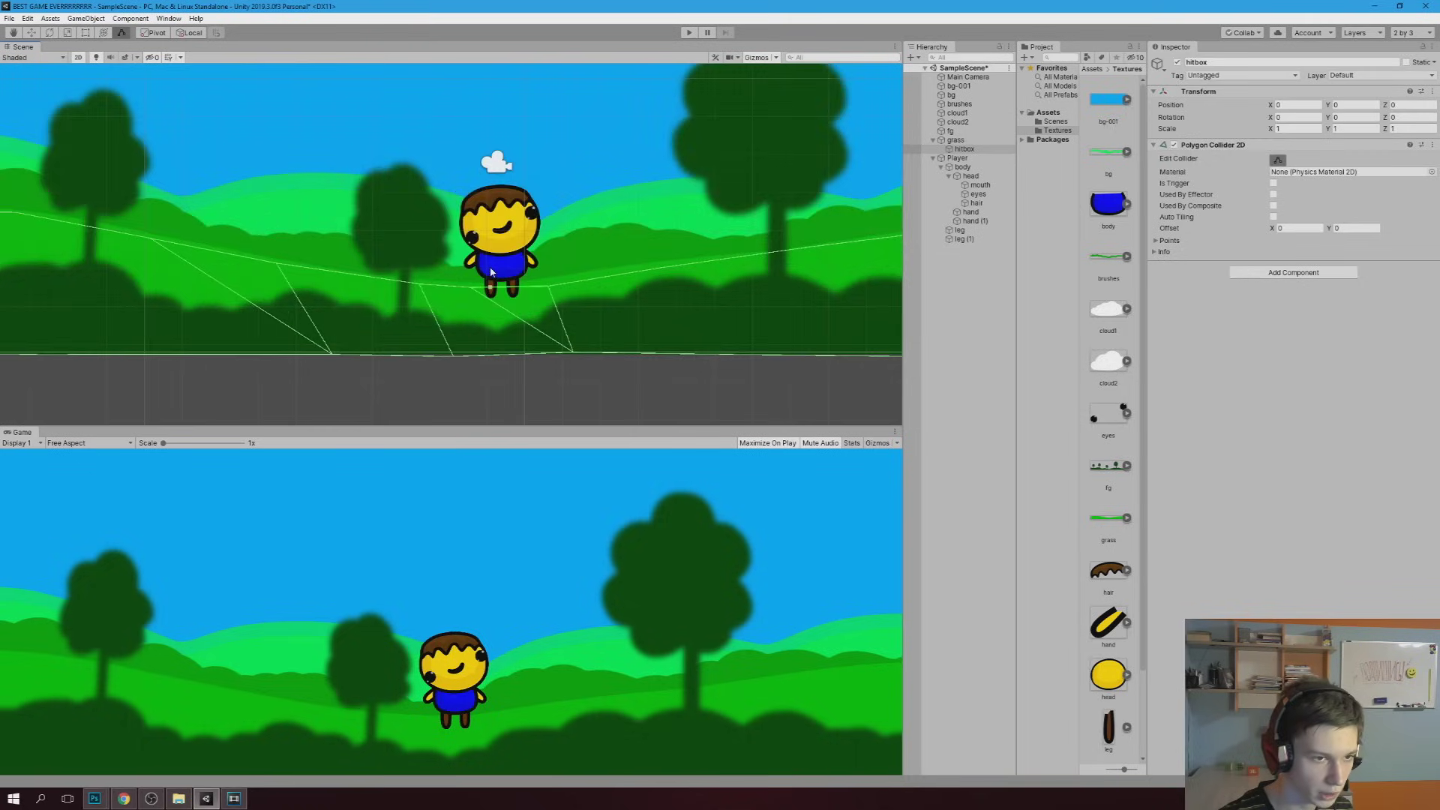
pyautogui.scroll(2, 491, 271)
# Raise the Player higher above the ground and play the scene to test it
pyautogui.doubleClick(957, 158)
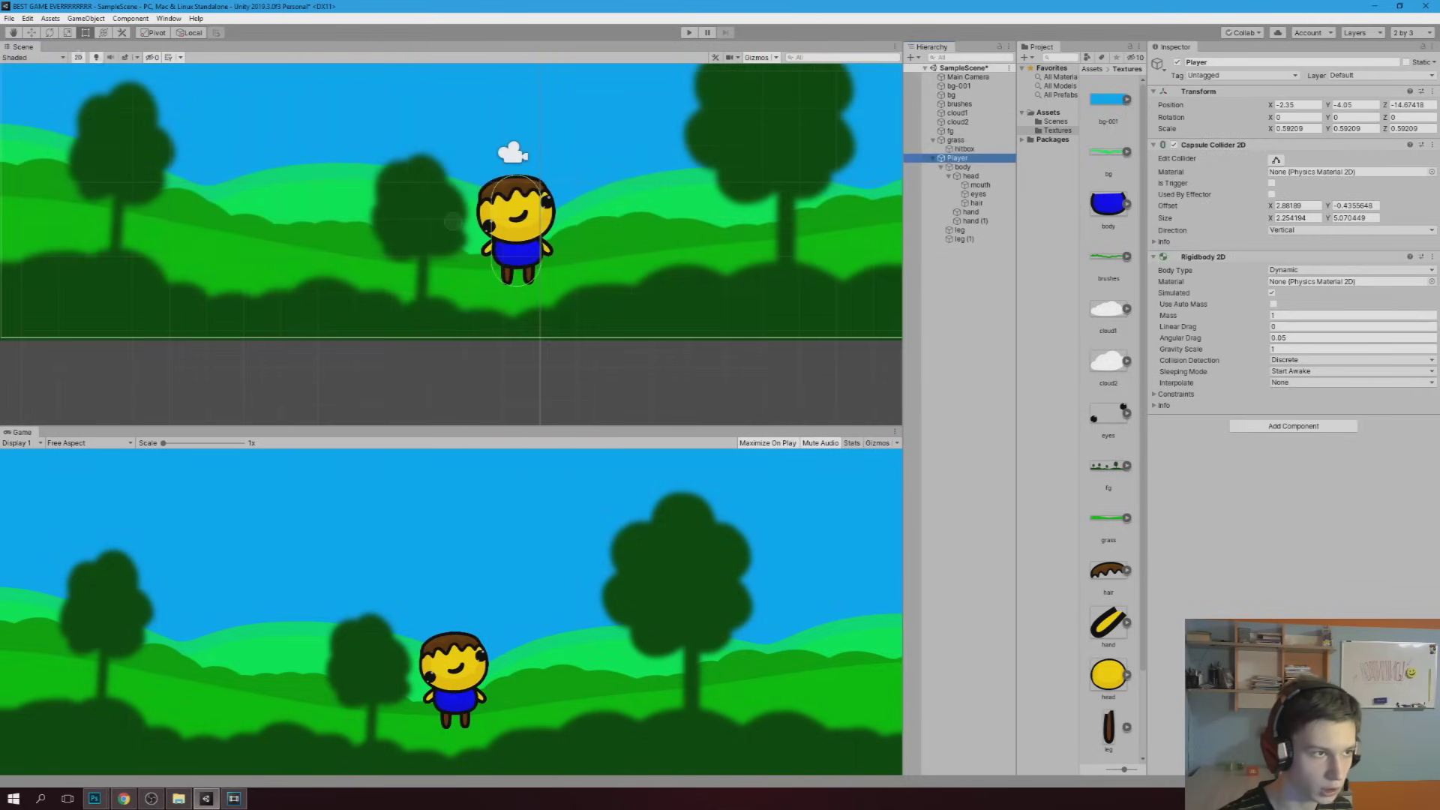
pyautogui.moveTo(452, 177); pyautogui.dragTo(456, 119)
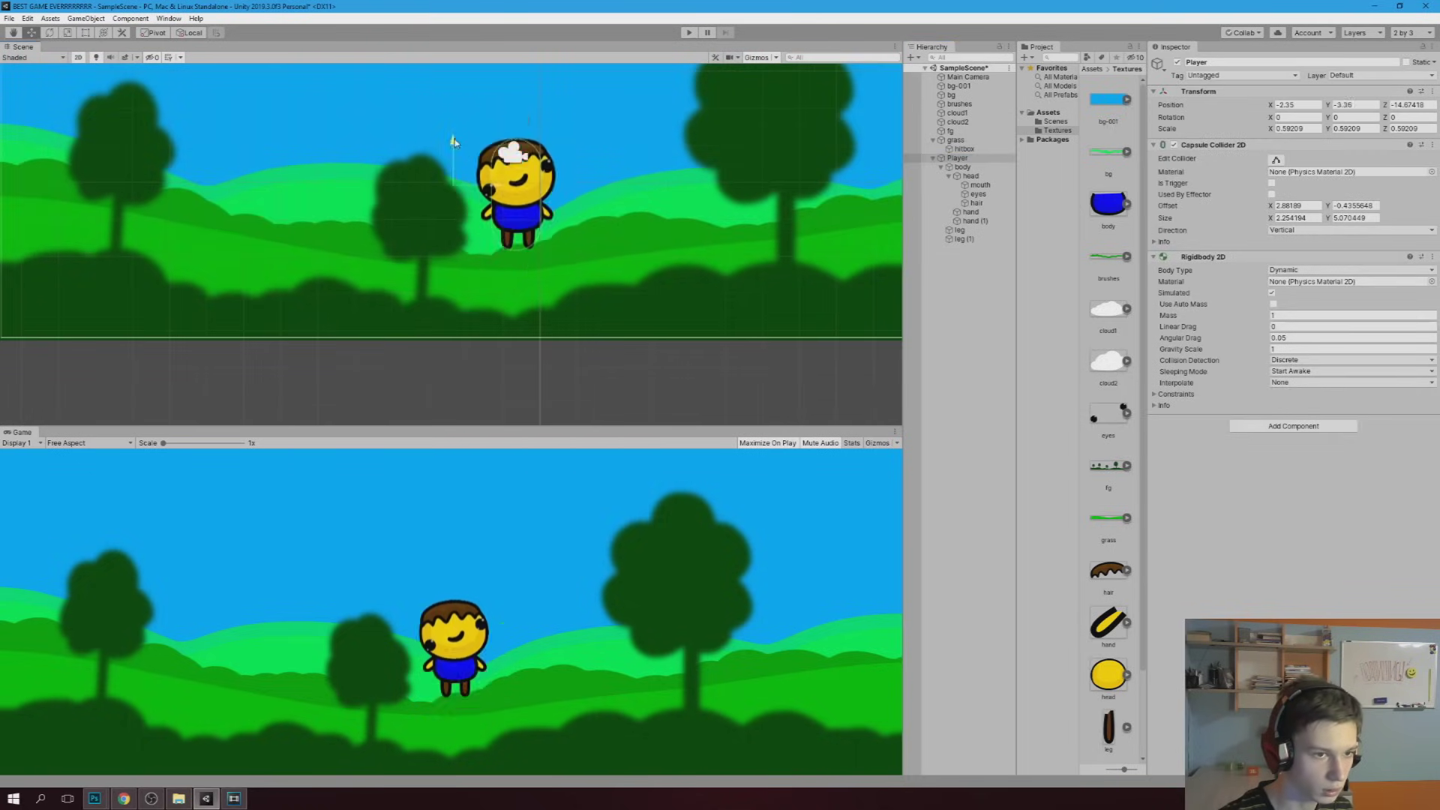
pyautogui.click(690, 34)
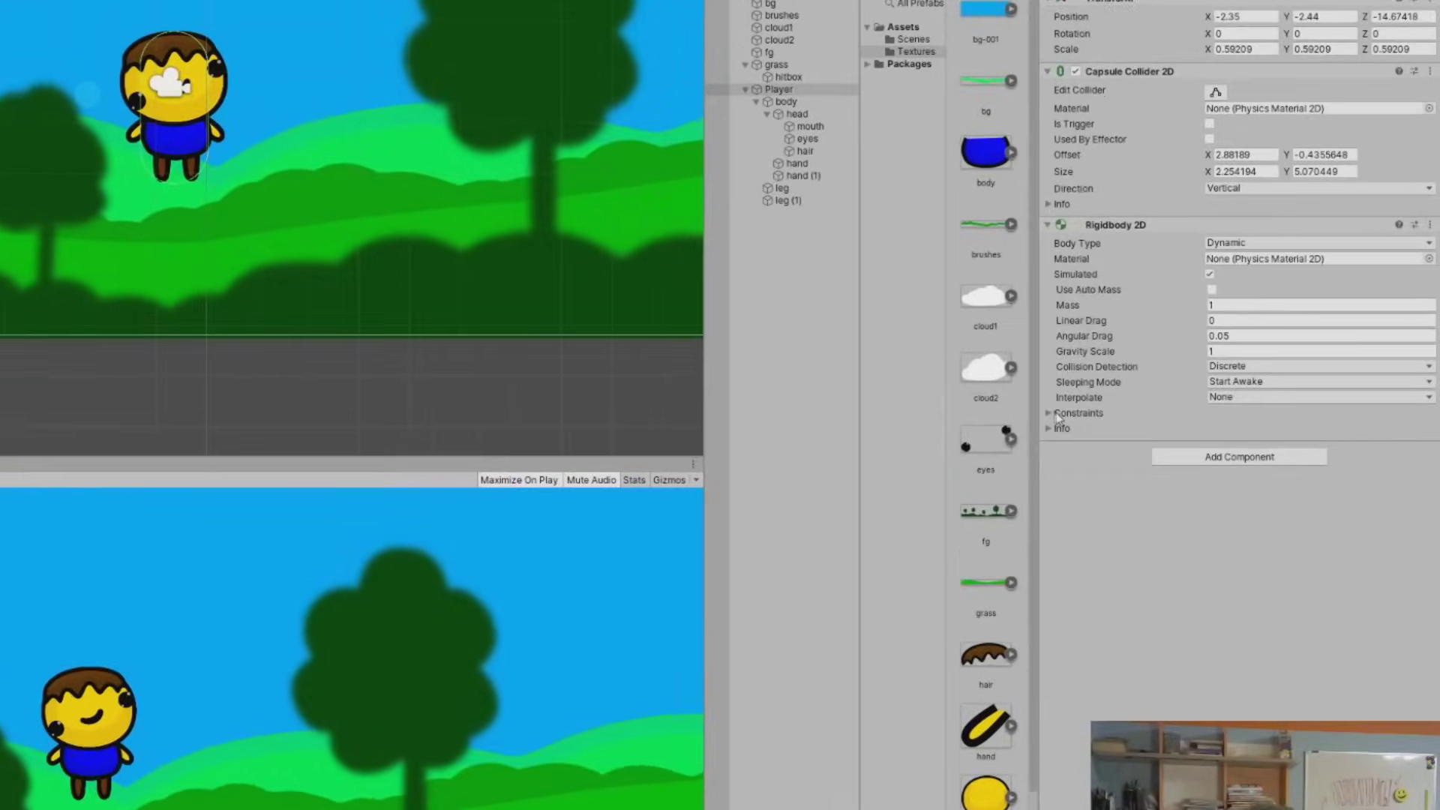
# Tick Freeze Rotation Z in the Player's Rigidbody 2D Constraints
pyautogui.click(1082, 409)
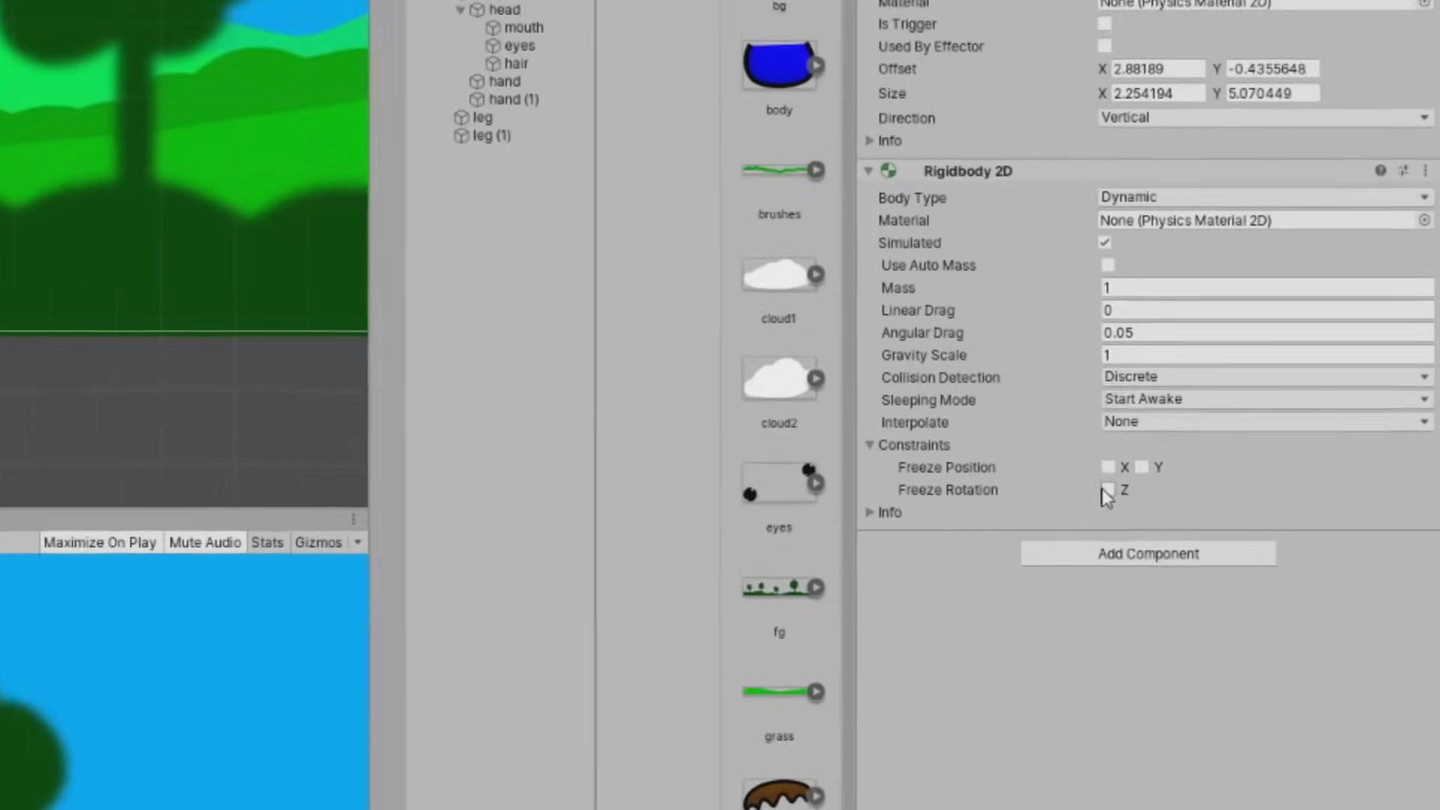
pyautogui.click(1143, 474)
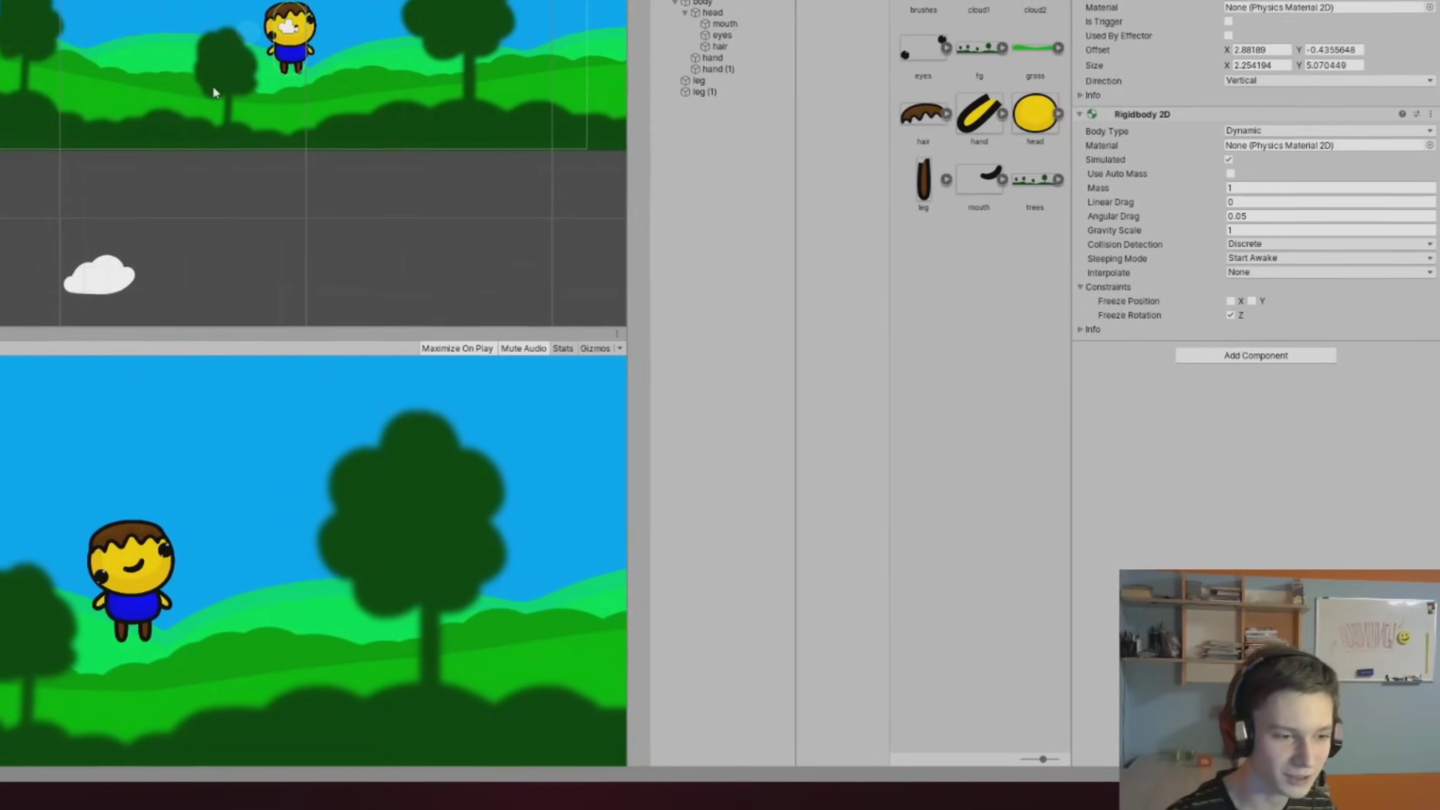
pyautogui.moveTo(218, 124); pyautogui.dragTo(165, 287, button='middle')
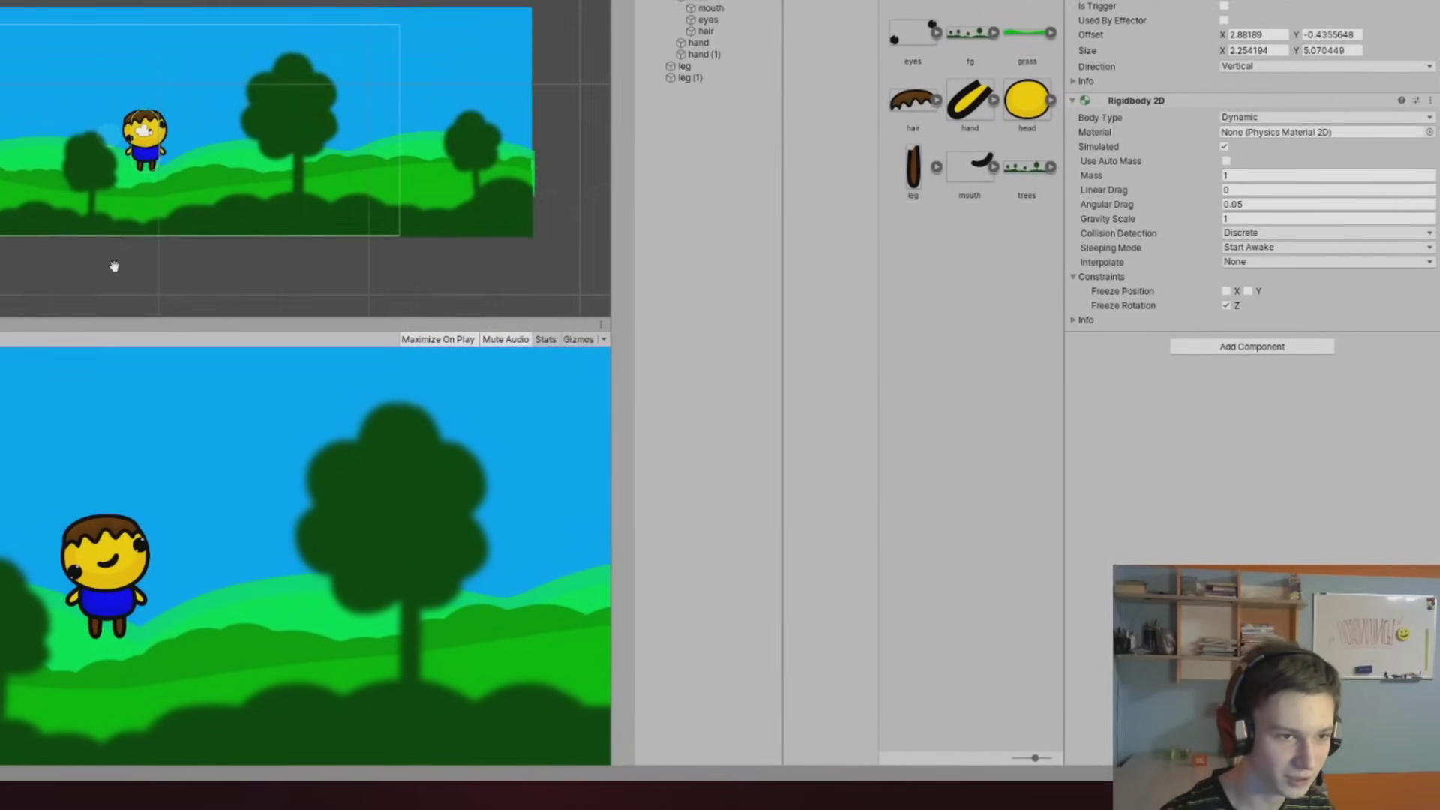
pyautogui.scroll(5, 114, 266)
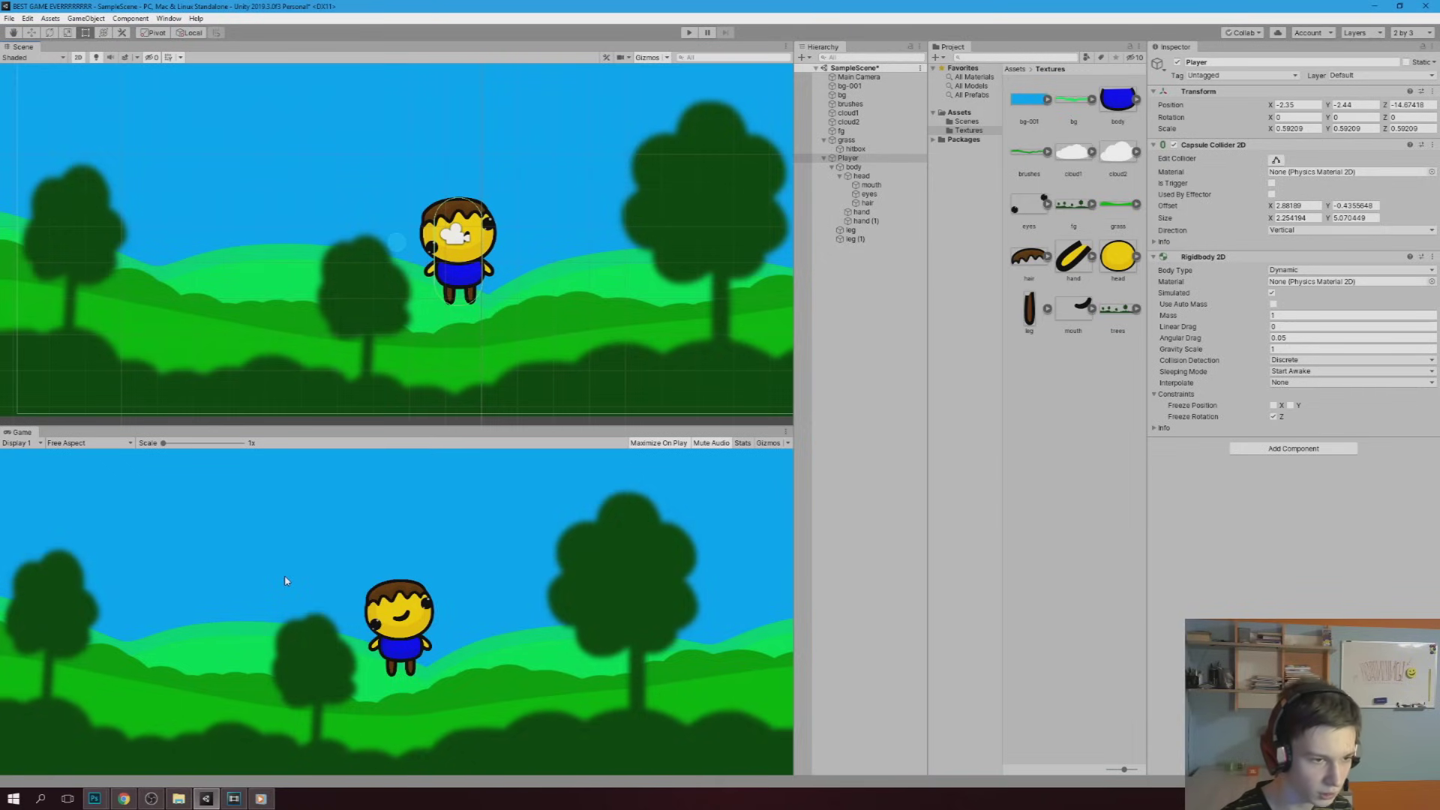
# Create a new folder named Scripts in the root Assets folder
pyautogui.click(959, 112)
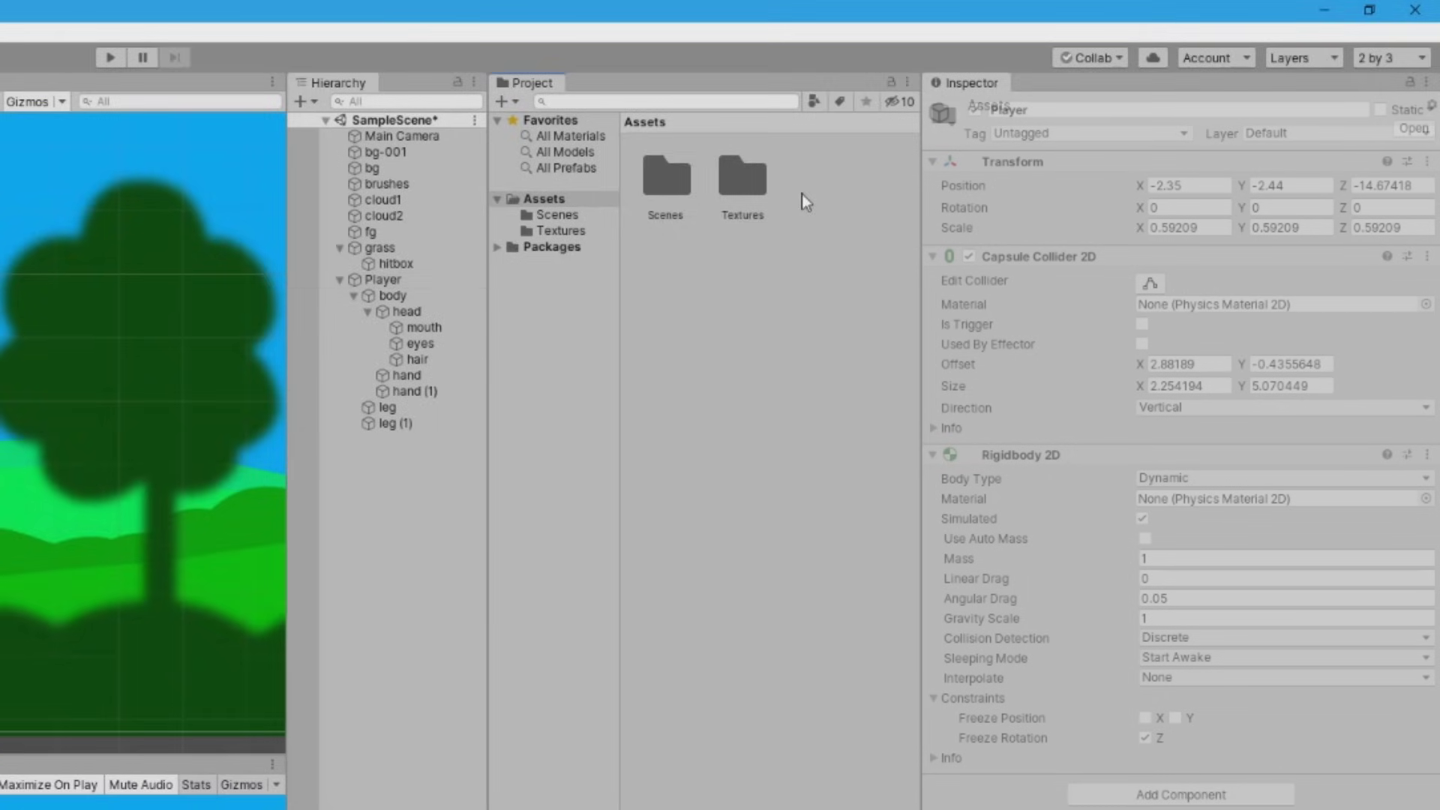
pyautogui.rightClick(802, 197)
pyautogui.moveTo(818, 204)
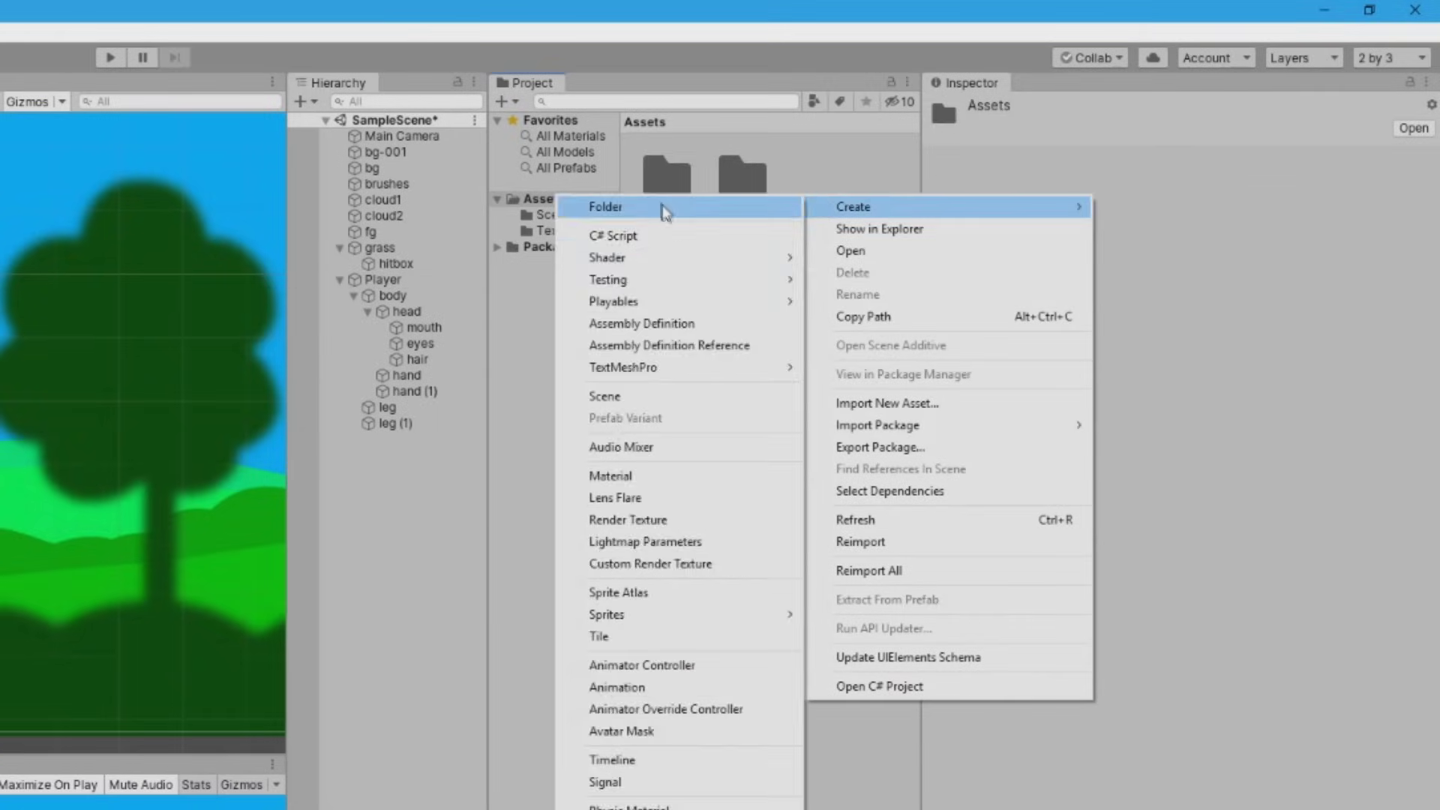
pyautogui.click(660, 204)
pyautogui.write('Scripts')
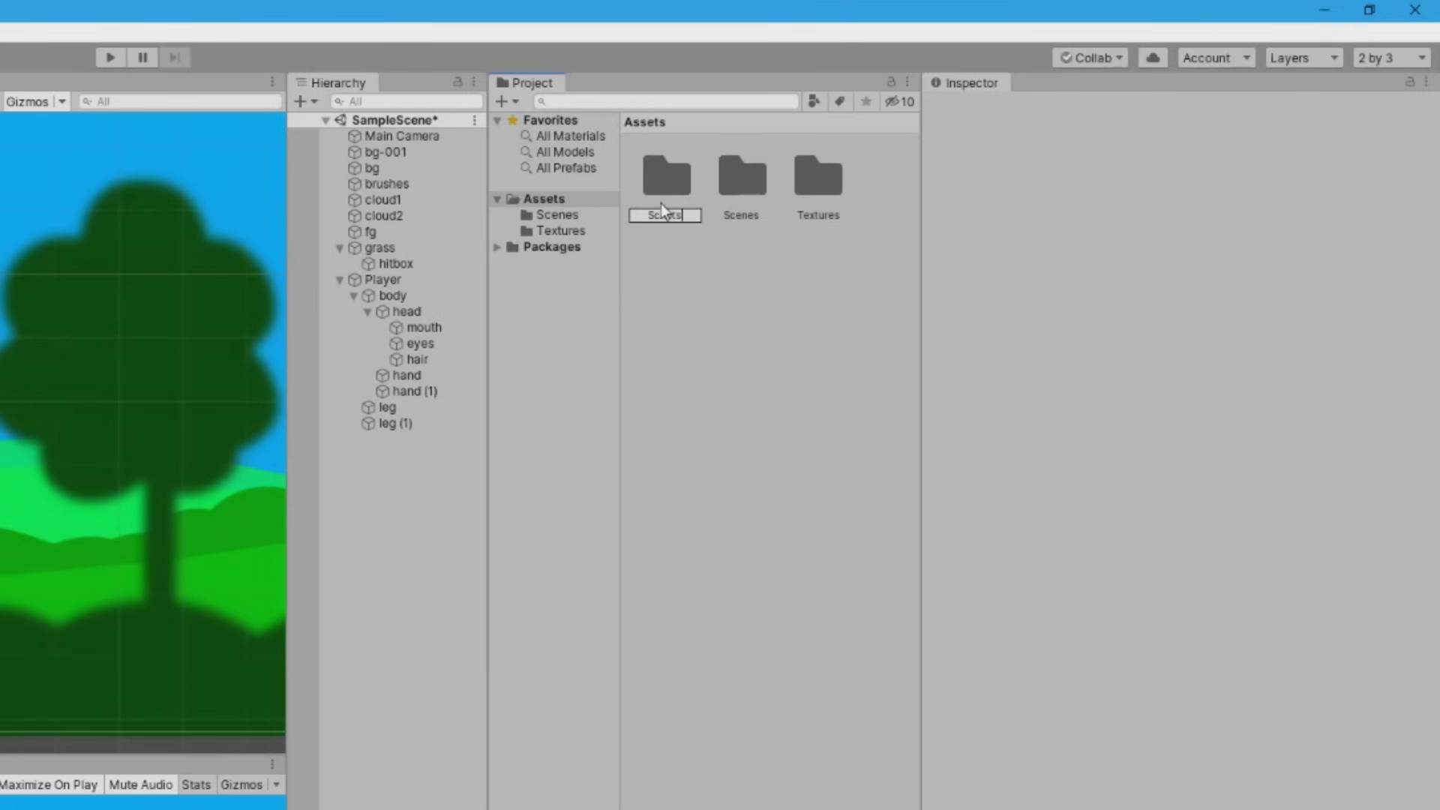
pyautogui.press('Return')
# Inside Scripts, create a C# script named PlayerController and open it in the code editor
pyautogui.doubleClick(743, 191)
pyautogui.rightClick(743, 191)
pyautogui.moveTo(754, 200)
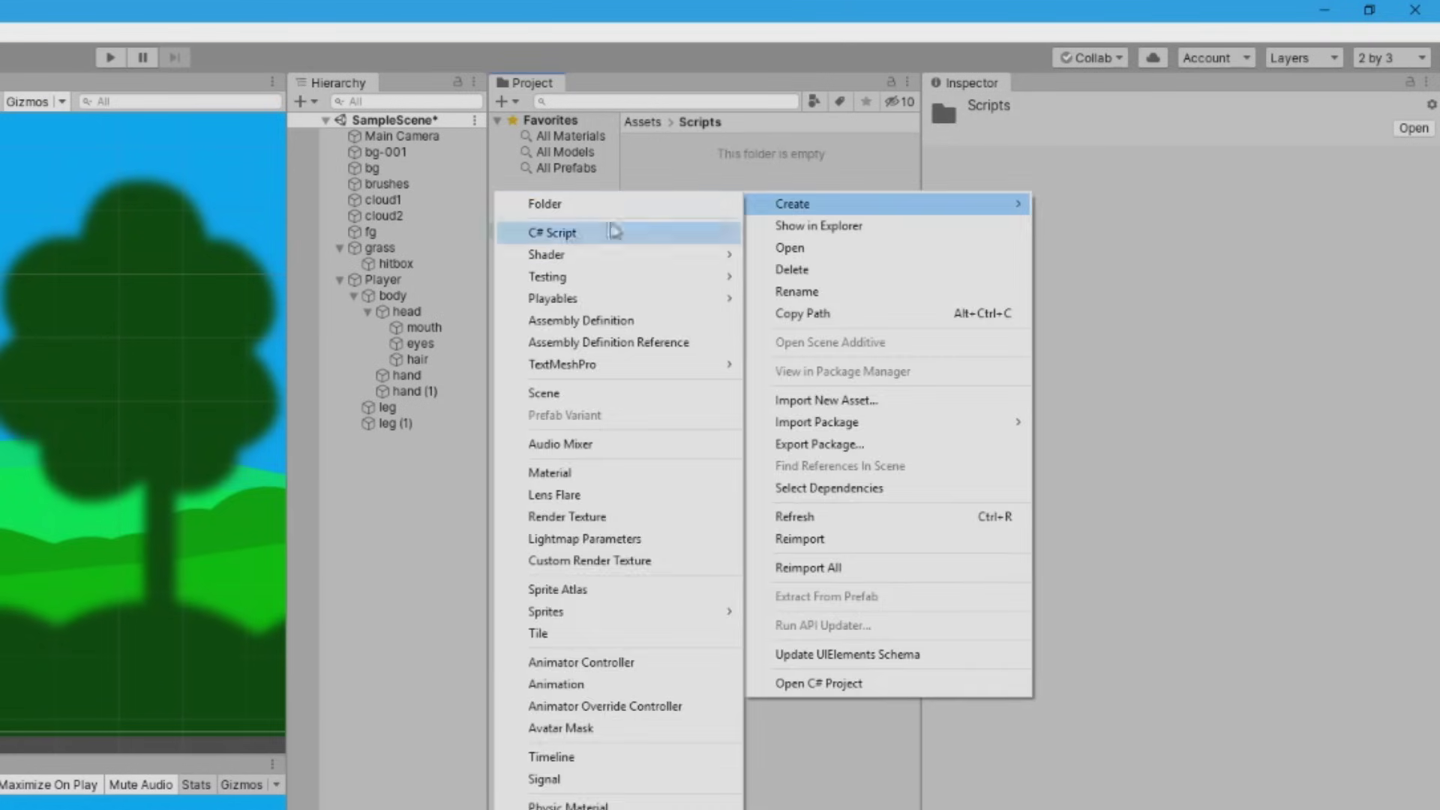
pyautogui.click(552, 231)
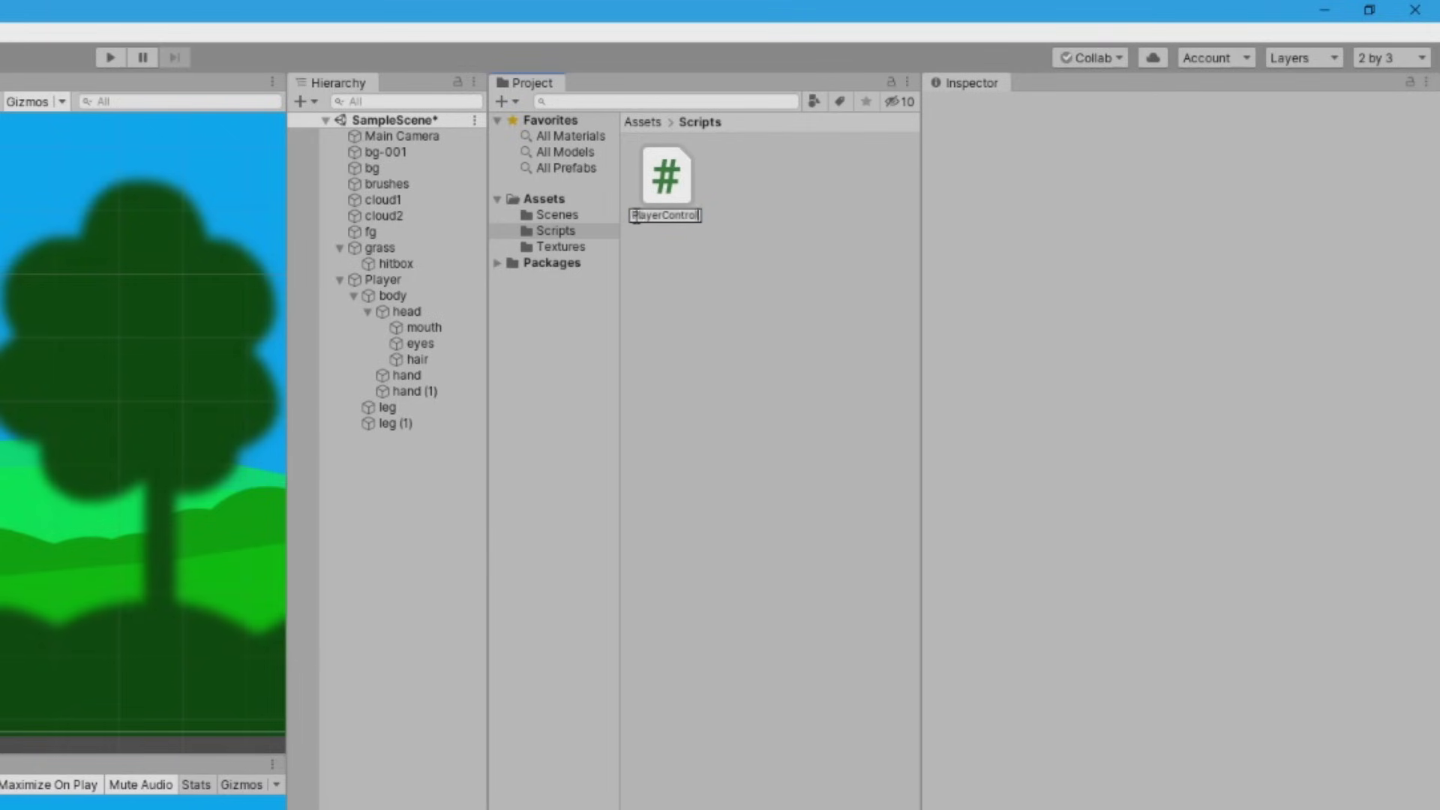
pyautogui.press('Return')
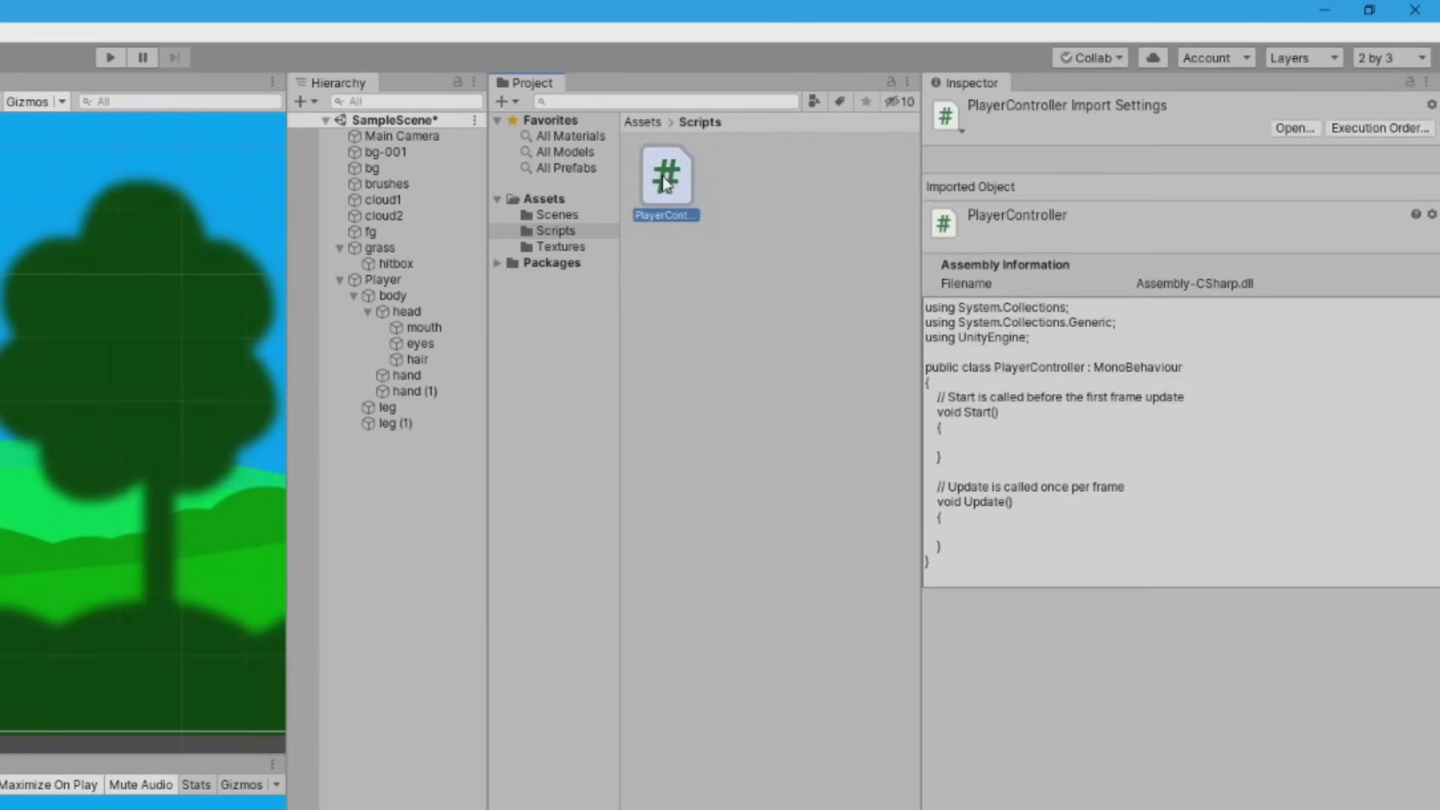
pyautogui.doubleClick(666, 182)
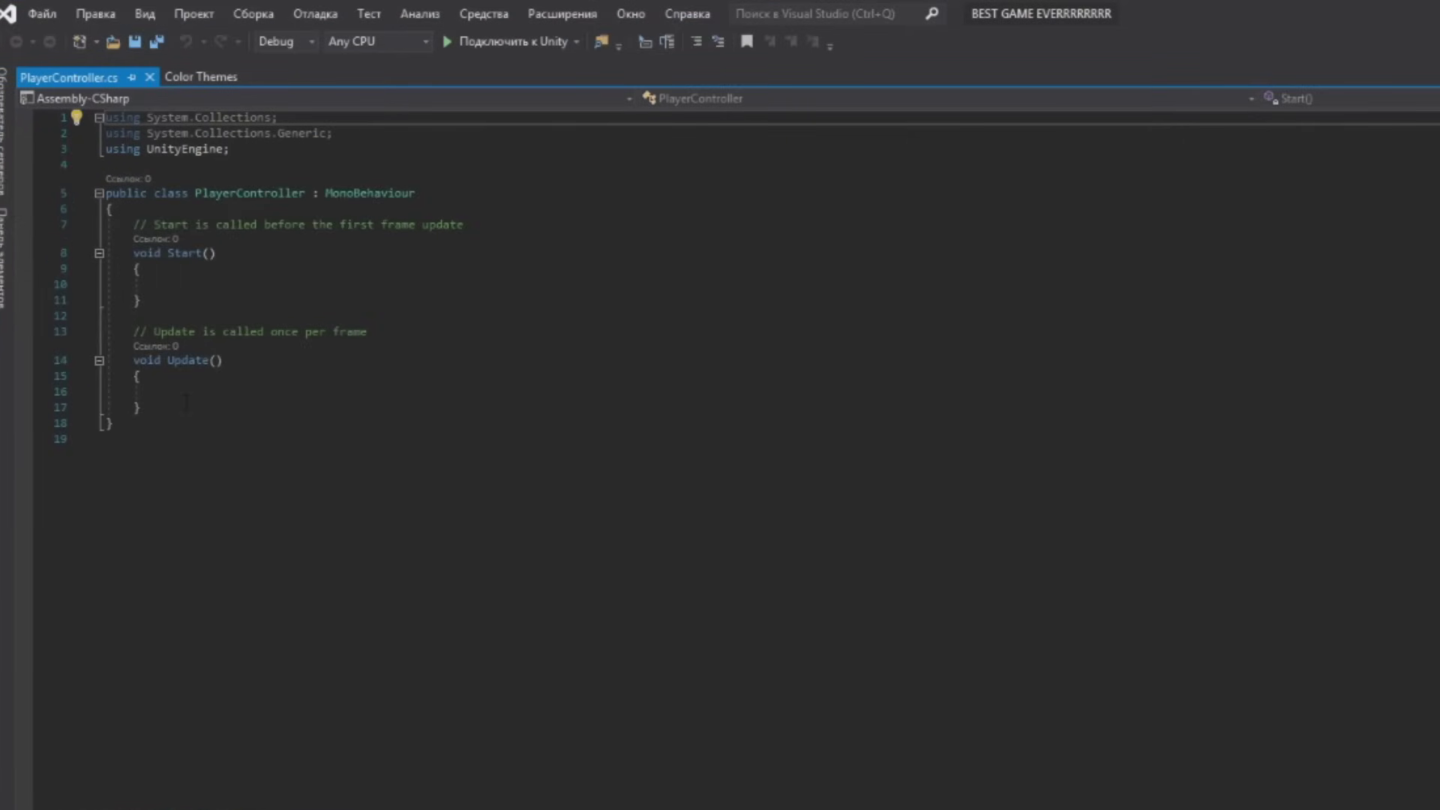
# Delete the default Start and Update methods and their comments from PlayerController
pyautogui.click(186, 376)
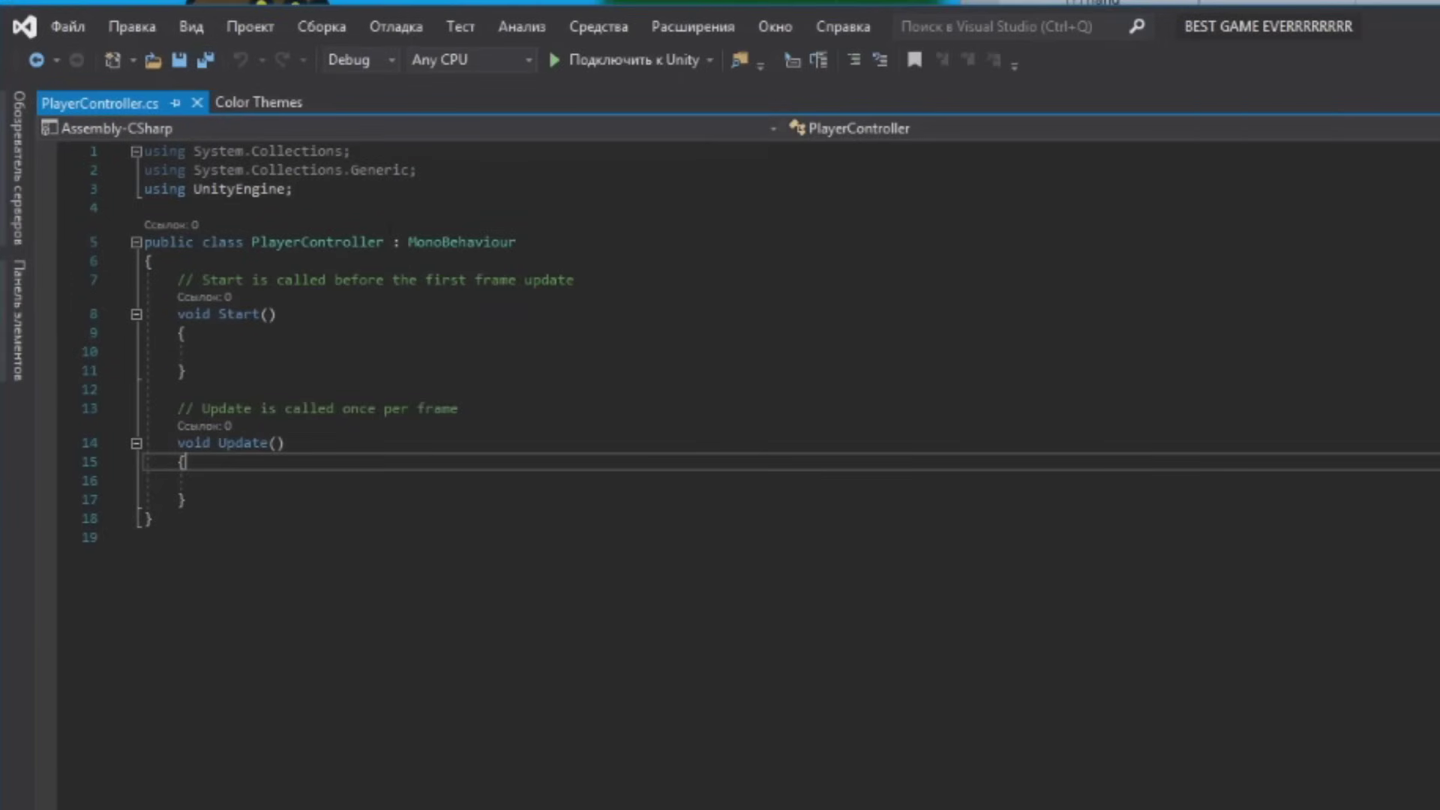
pyautogui.moveTo(295, 315); pyautogui.dragTo(209, 313)
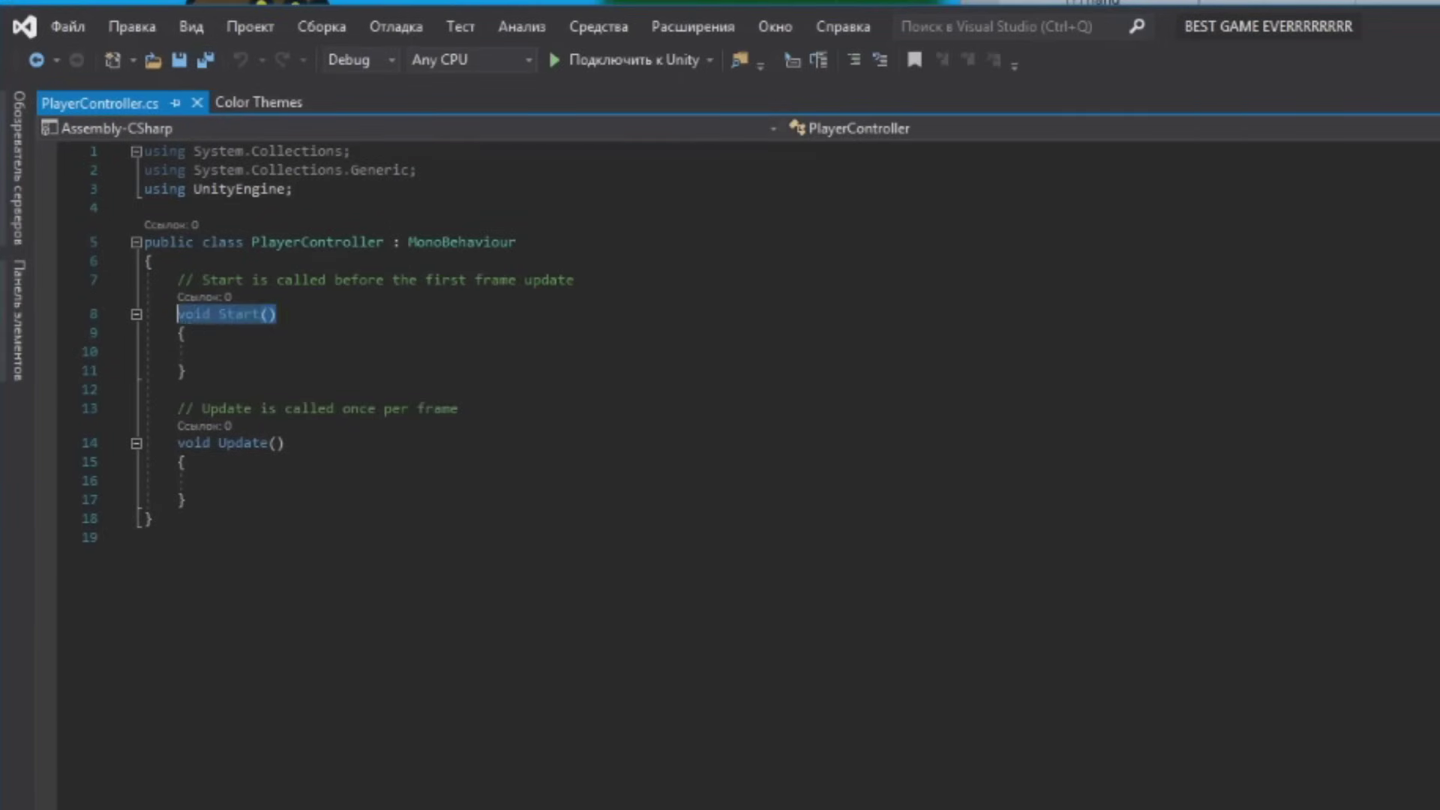
pyautogui.moveTo(284, 442); pyautogui.dragTo(177, 442)
pyautogui.click(186, 499)
pyautogui.moveTo(186, 499); pyautogui.dragTo(177, 279)
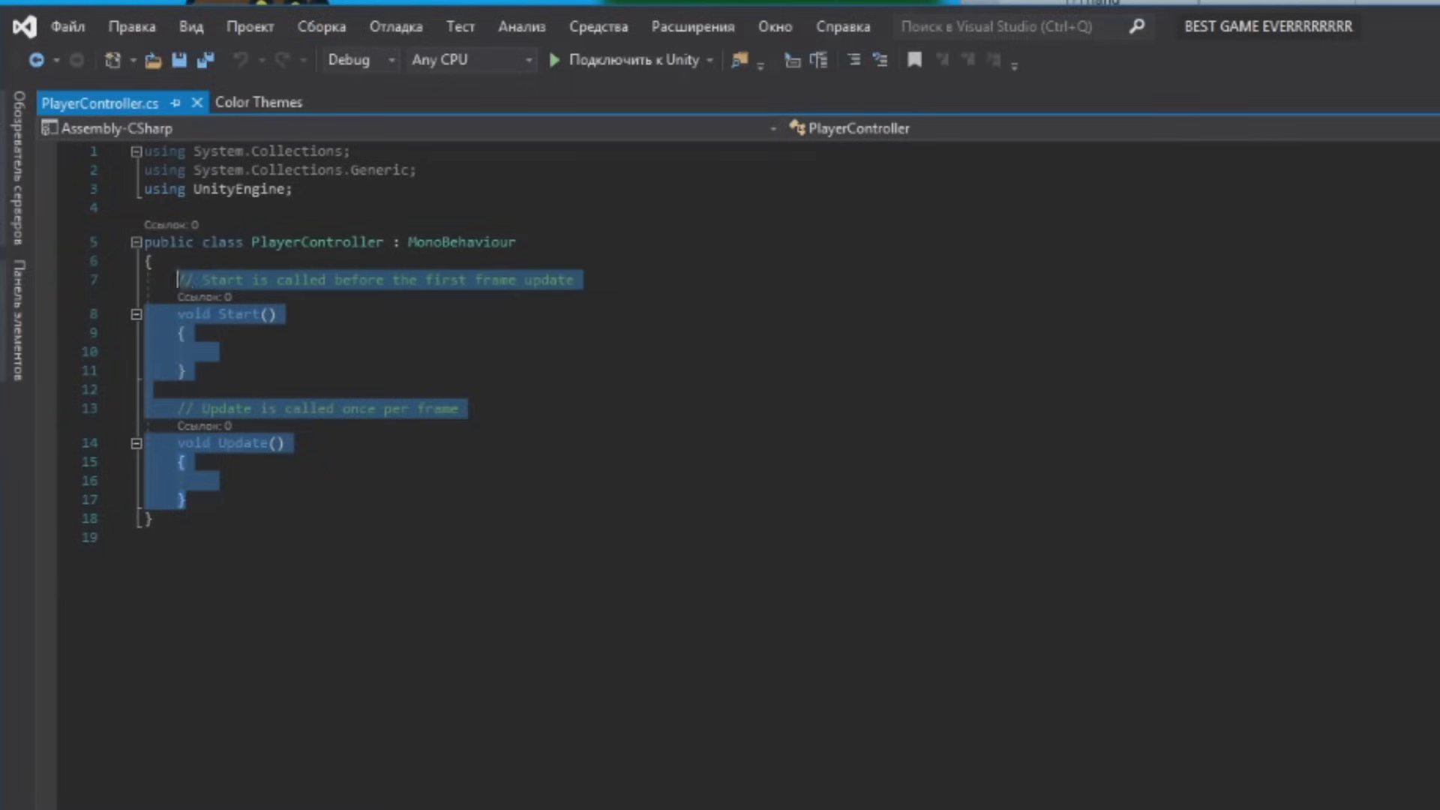
pyautogui.press('Delete')
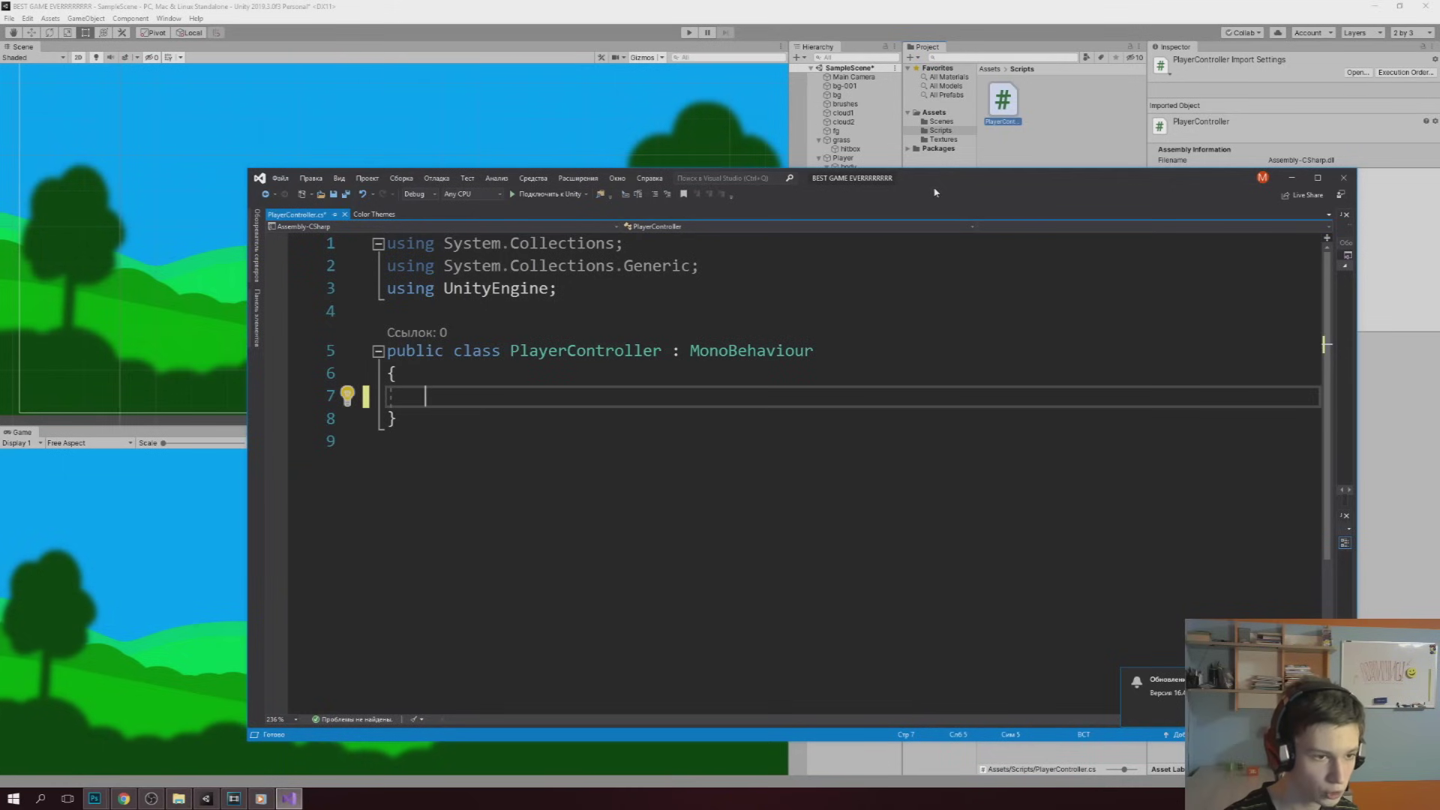
# Declare 'public float speed;' inside the class and save the script
pyautogui.moveTo(934, 193); pyautogui.dragTo(953, 197)
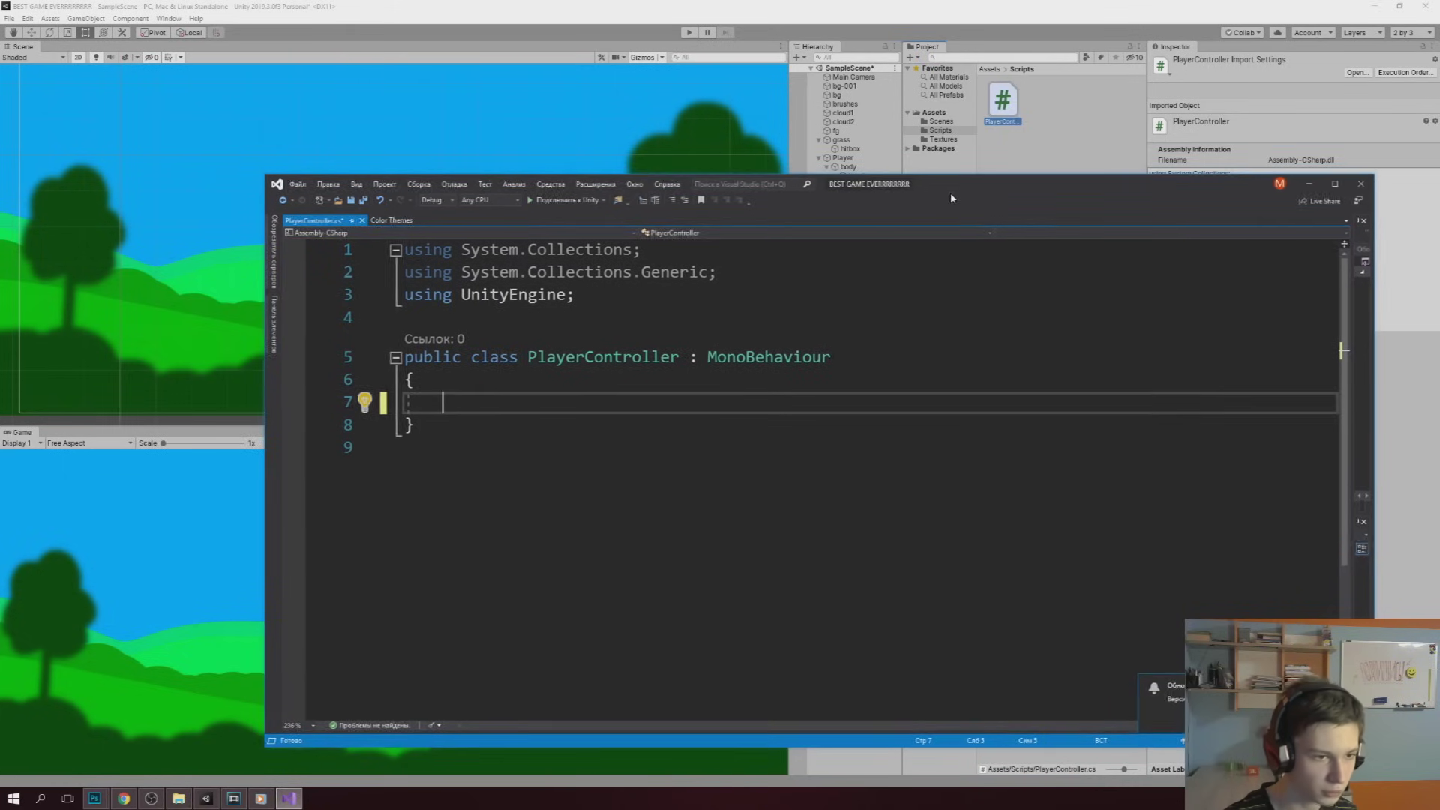
pyautogui.moveTo(953, 198); pyautogui.dragTo(1021, 375)
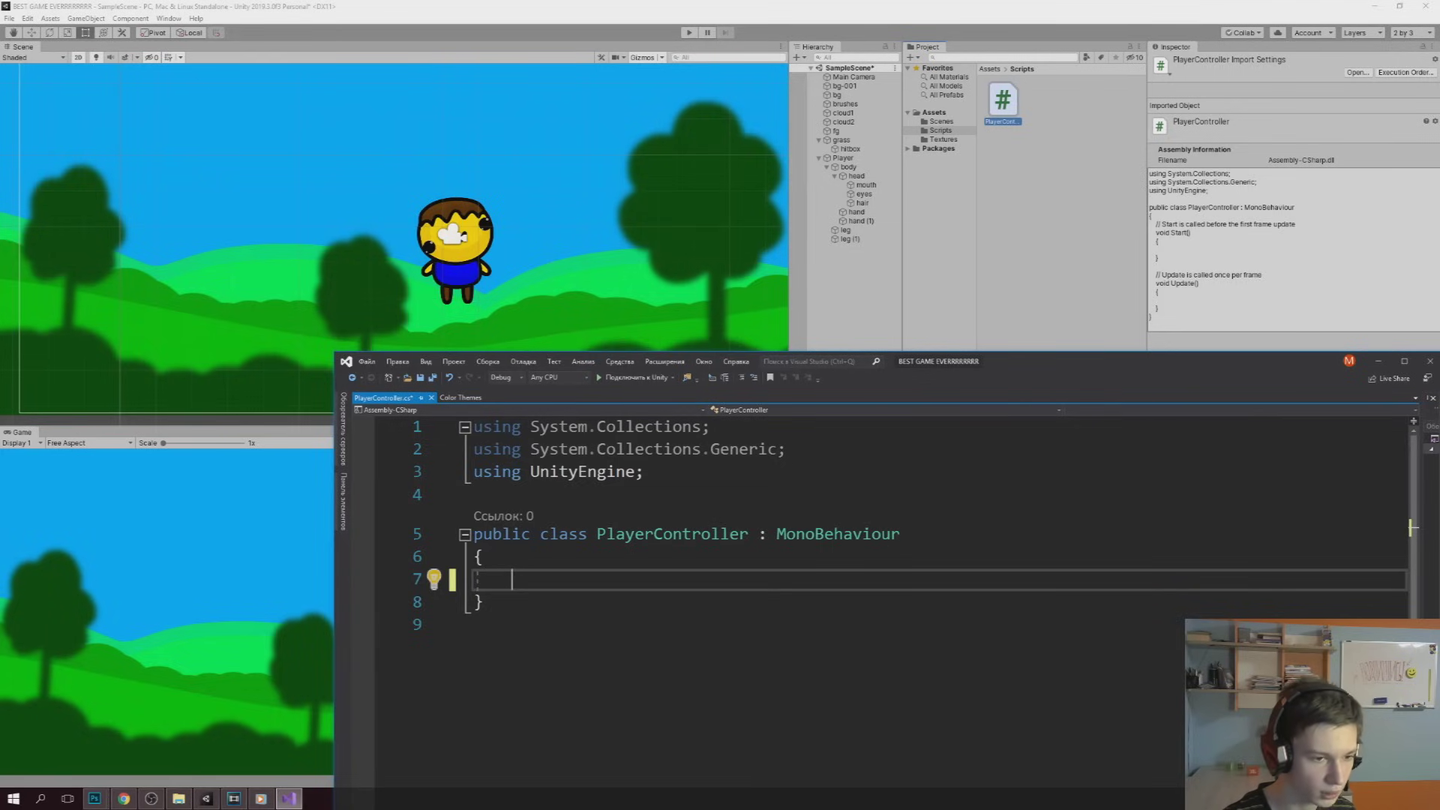
pyautogui.moveTo(1066, 372); pyautogui.dragTo(1022, 159)
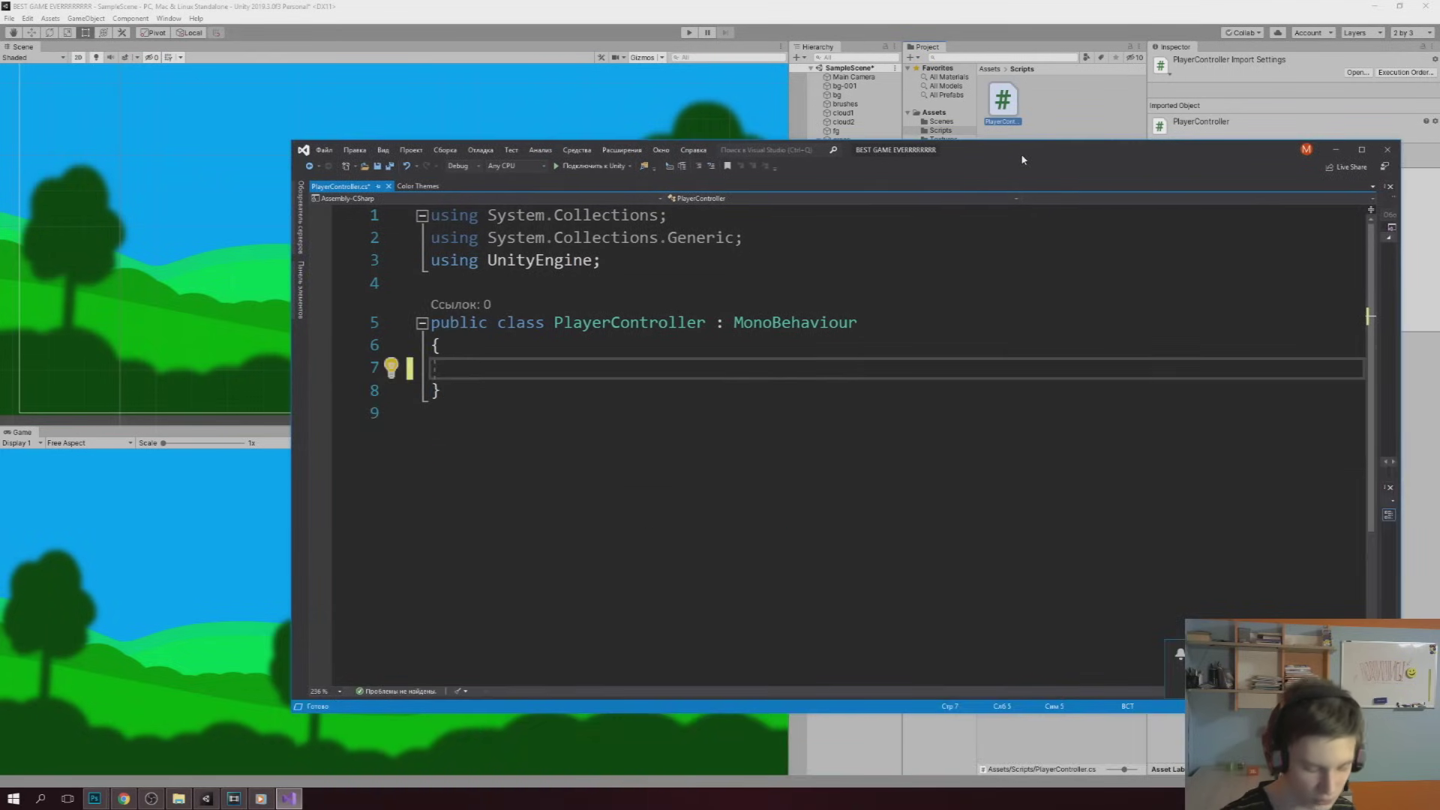
pyautogui.write('public float speed;')
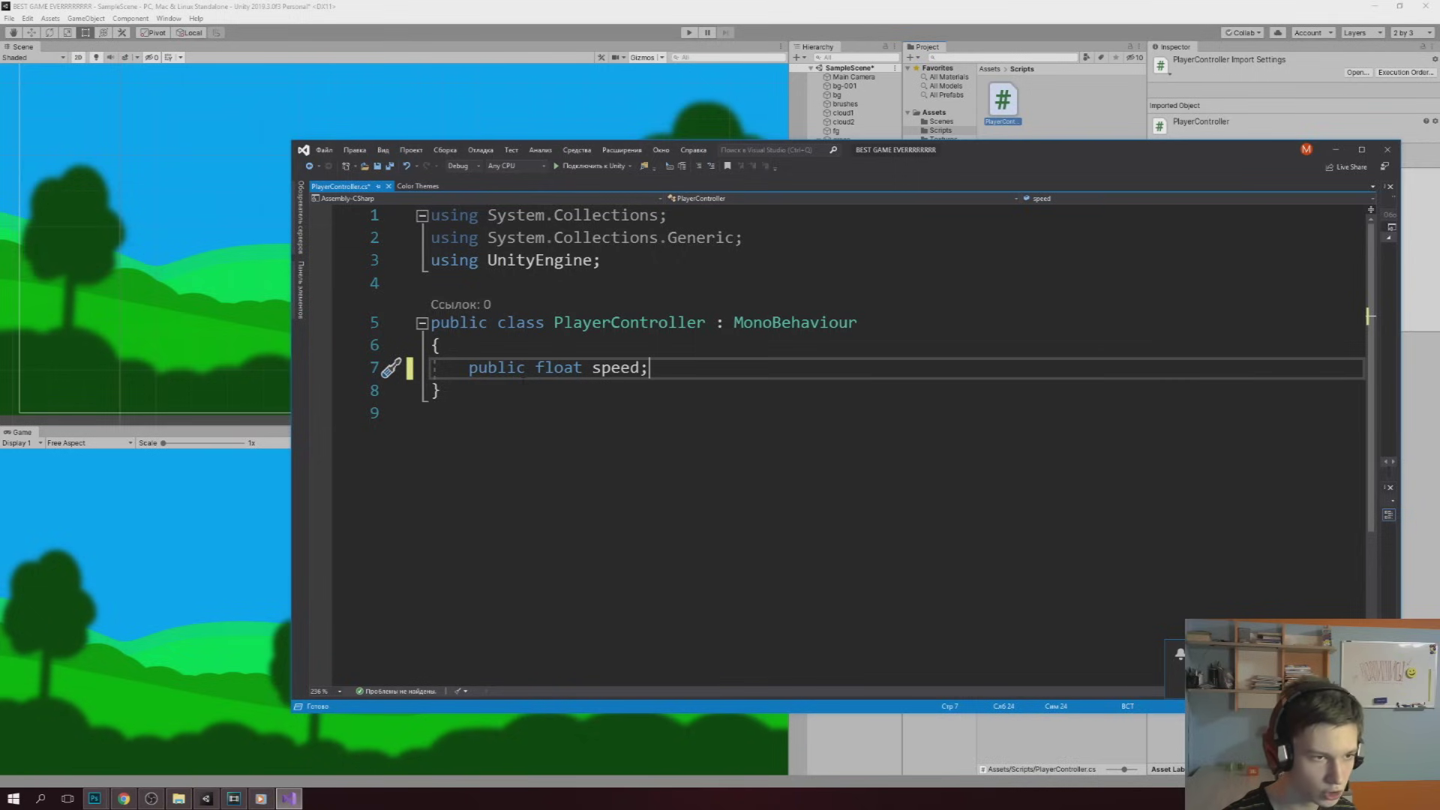
pyautogui.hotkey('ctrl', 's')
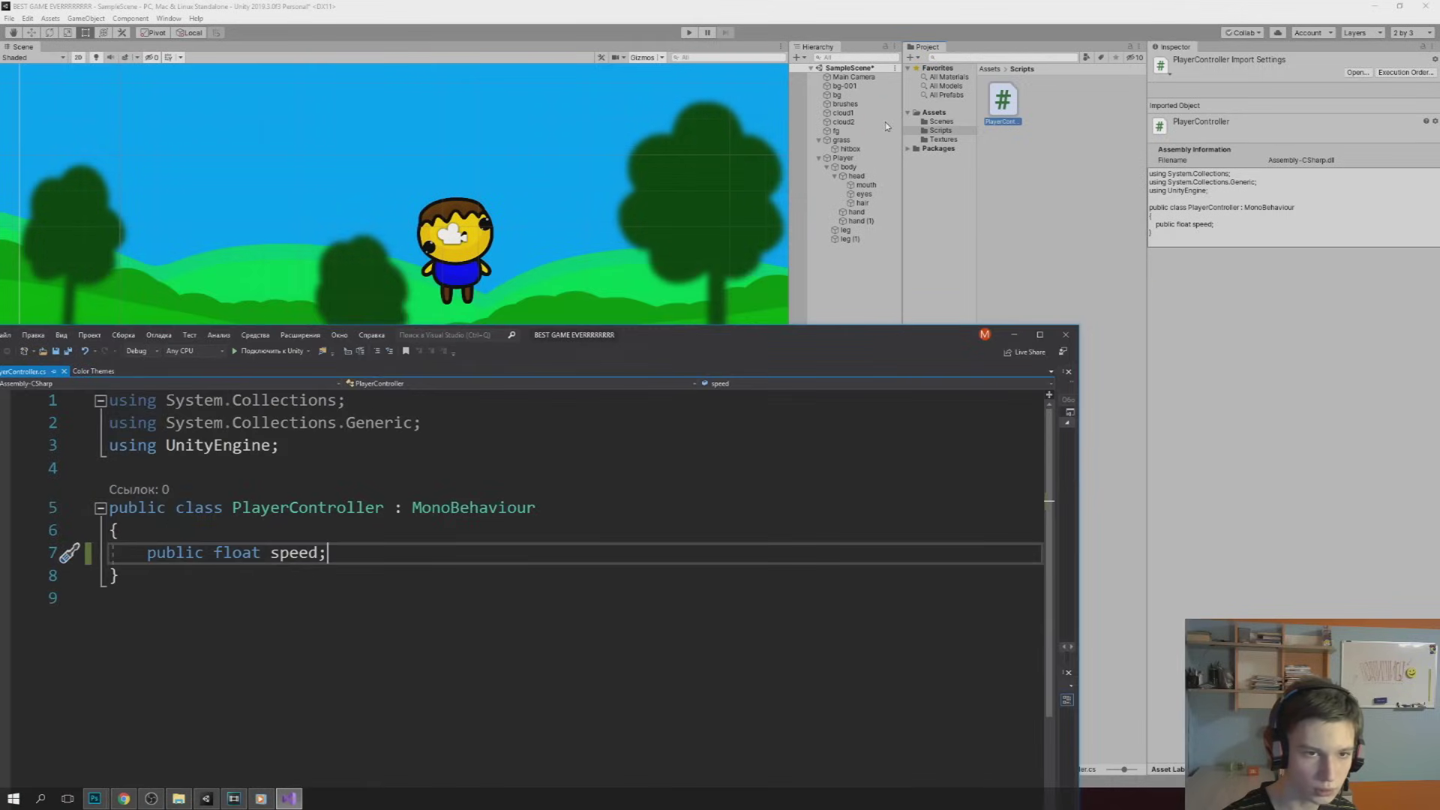
# Add the Player Controller script component to the Player via Add Component
pyautogui.click(845, 158)
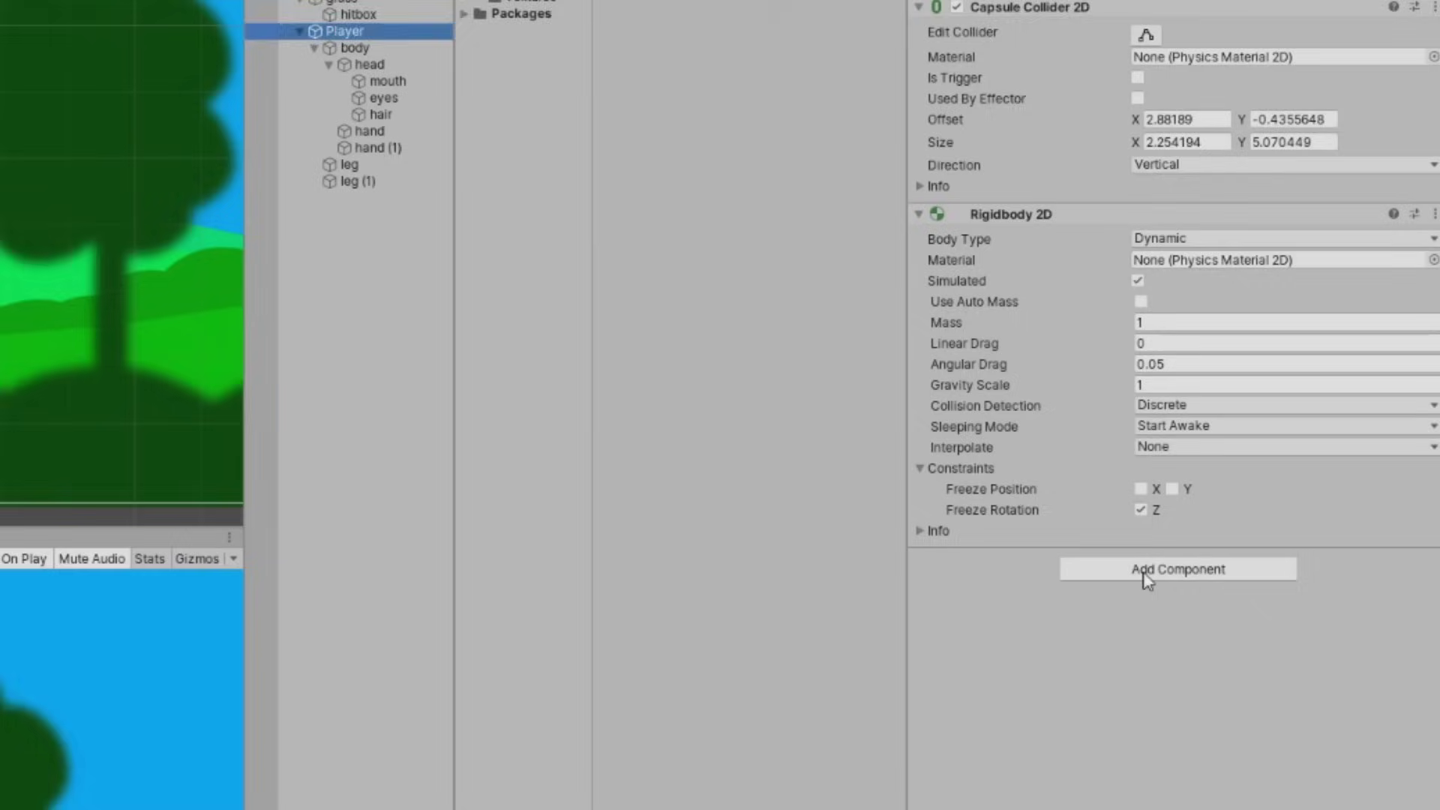
pyautogui.click(1278, 449)
pyautogui.write('poly')
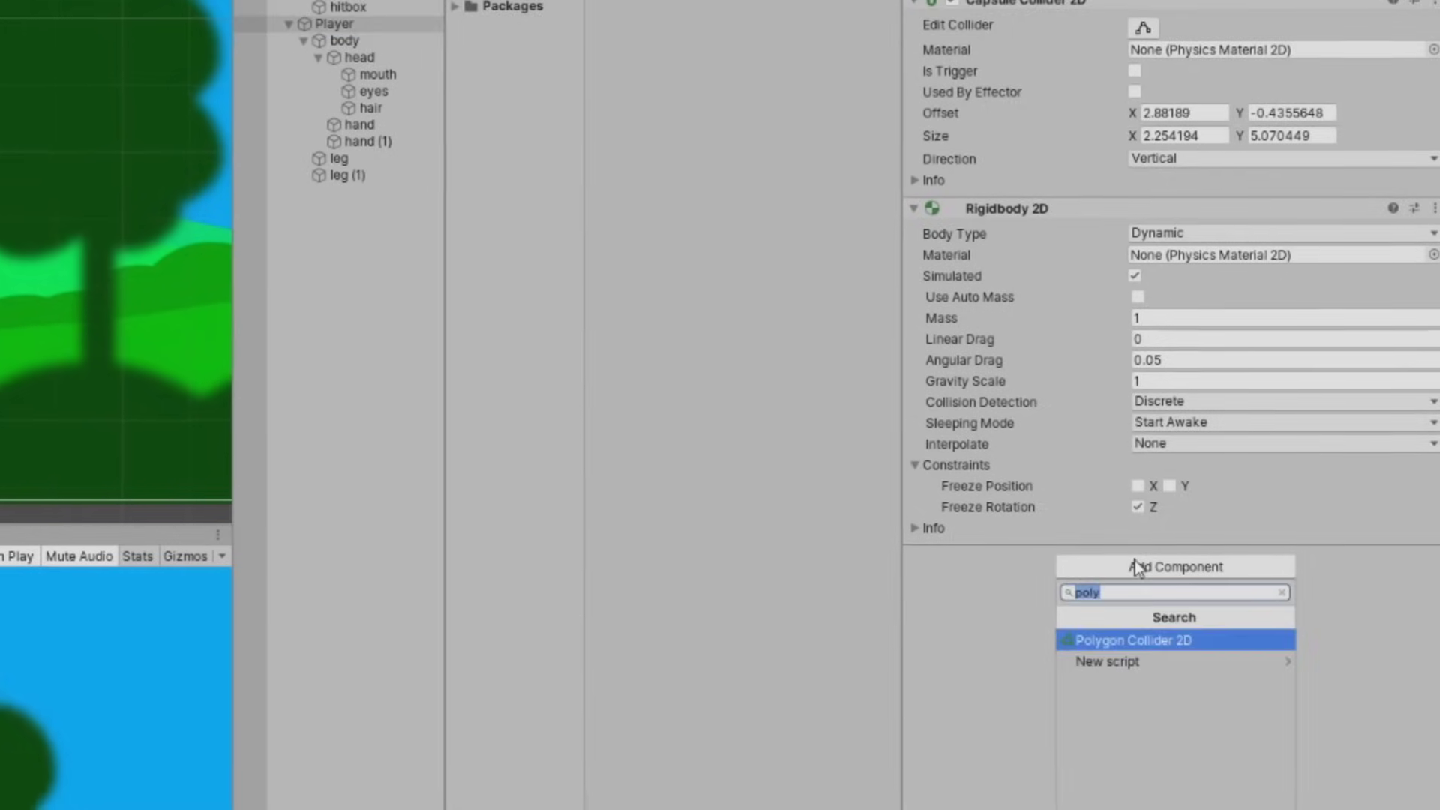
pyautogui.write('pla')
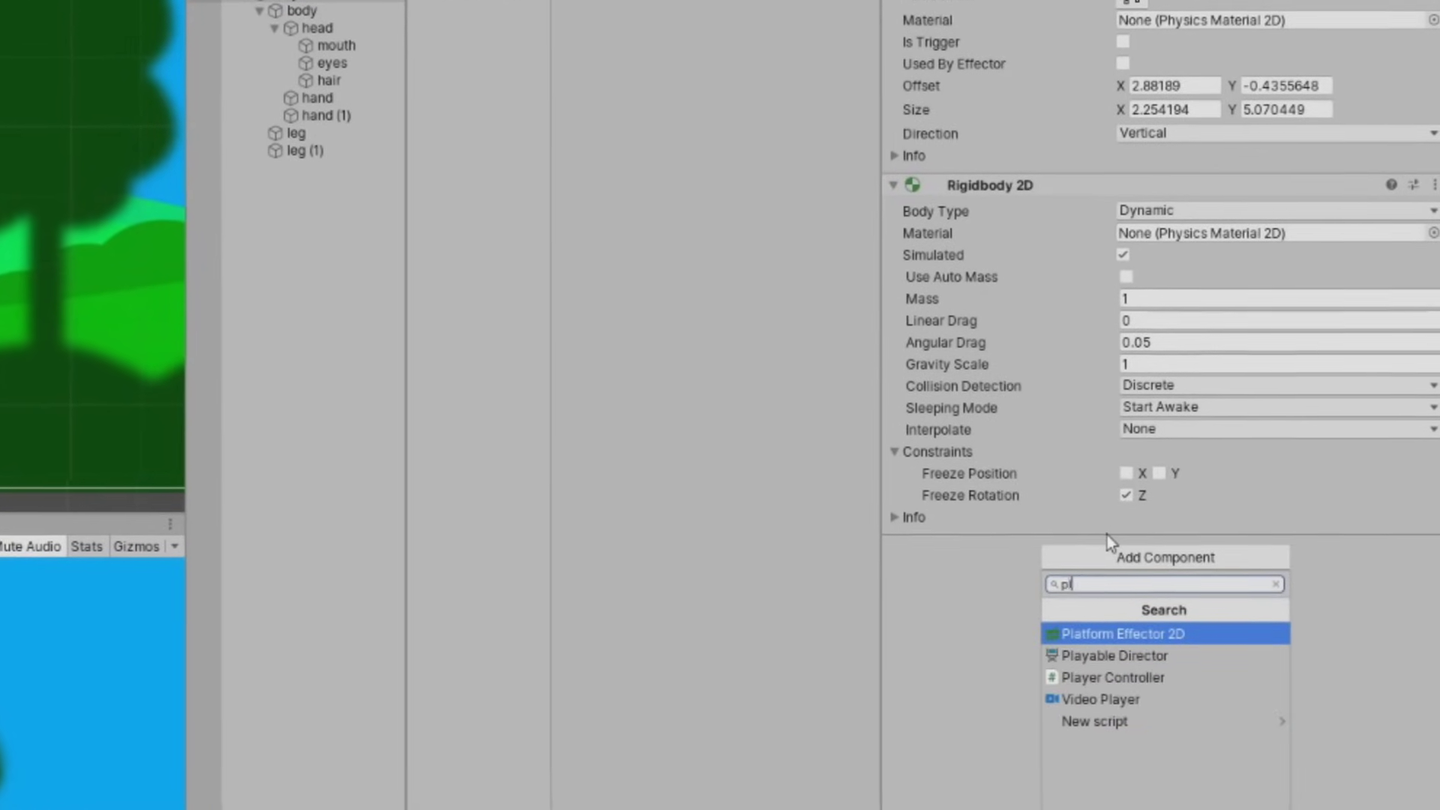
pyautogui.click(1093, 674)
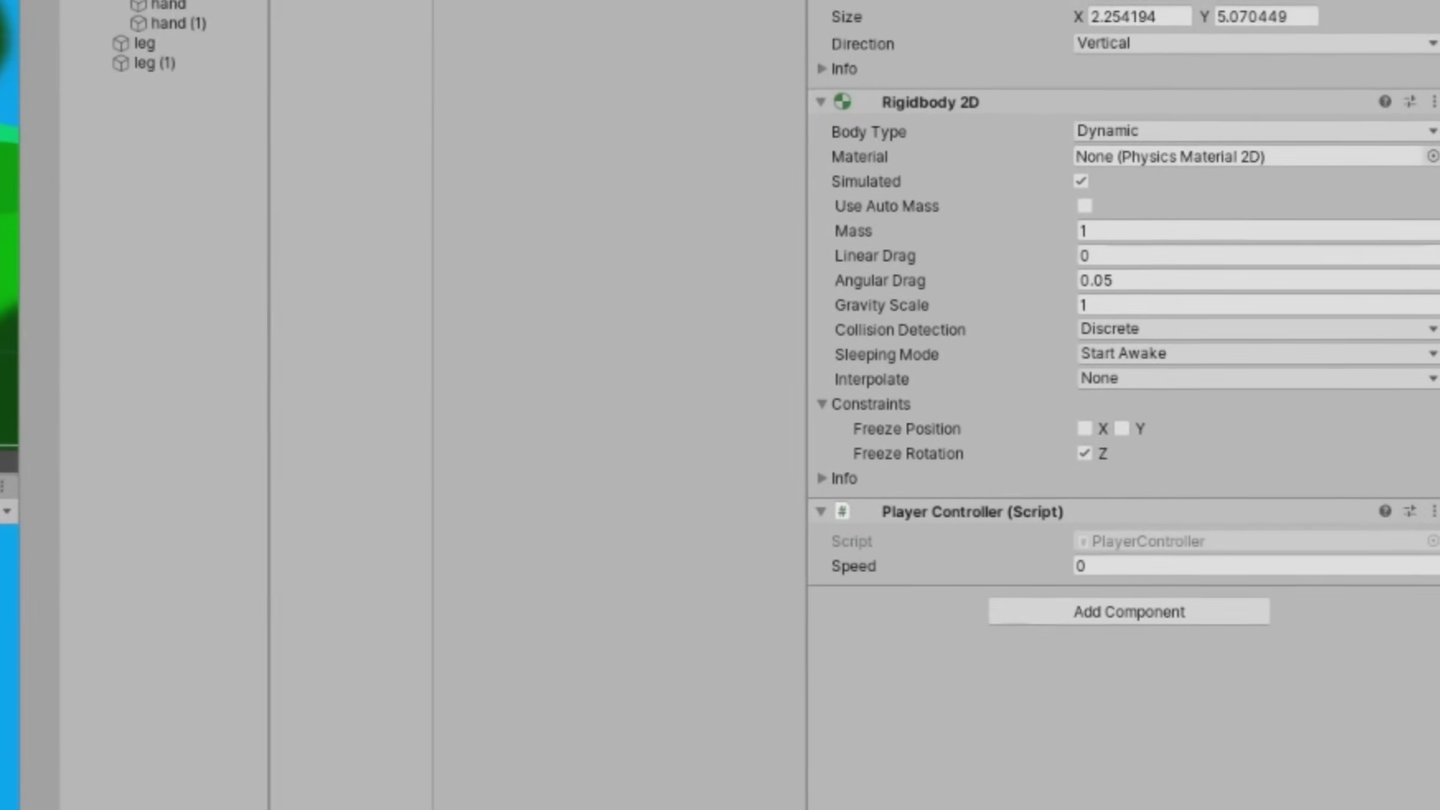
# Set the Player Controller's Speed field to 44444
pyautogui.click(1079, 560)
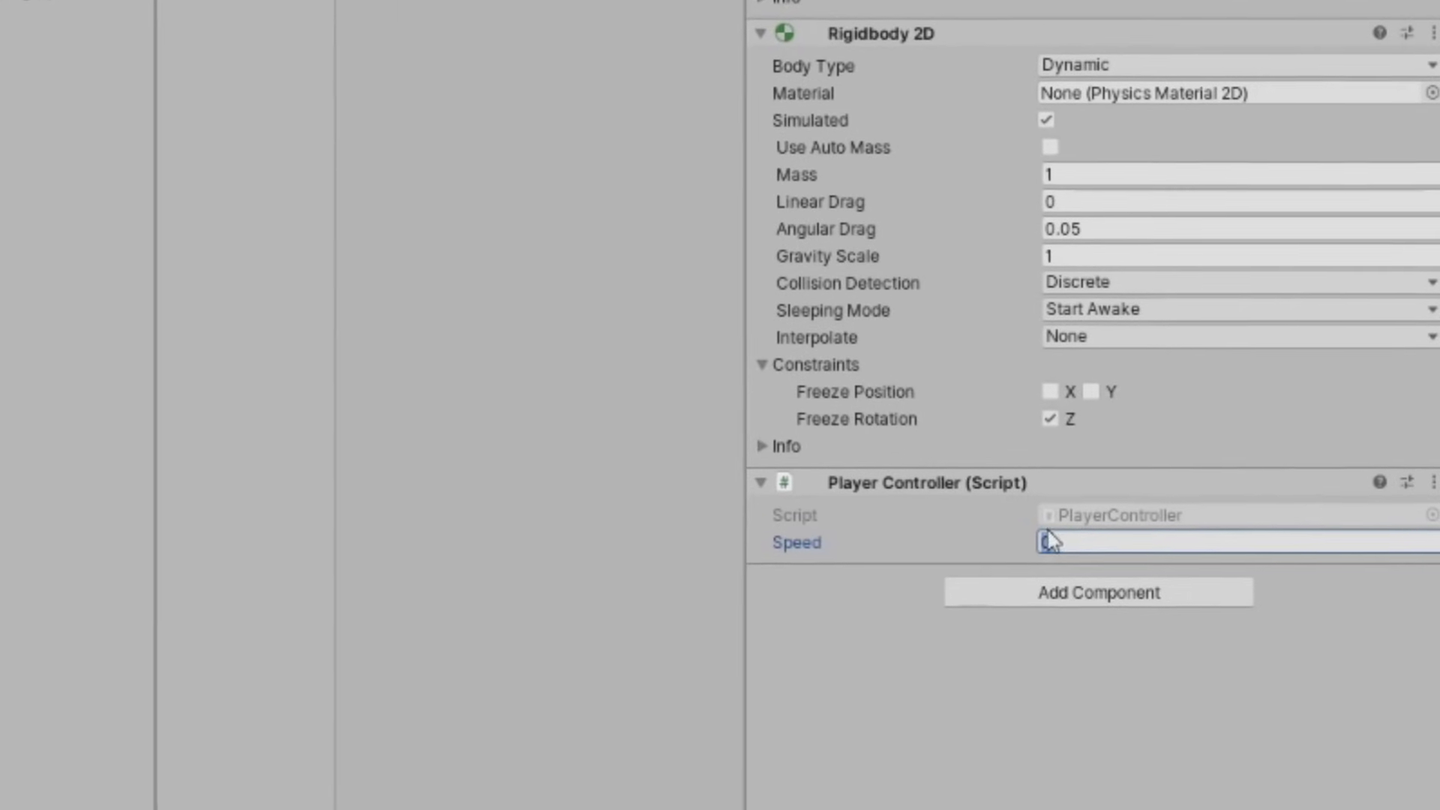
pyautogui.write('44444')
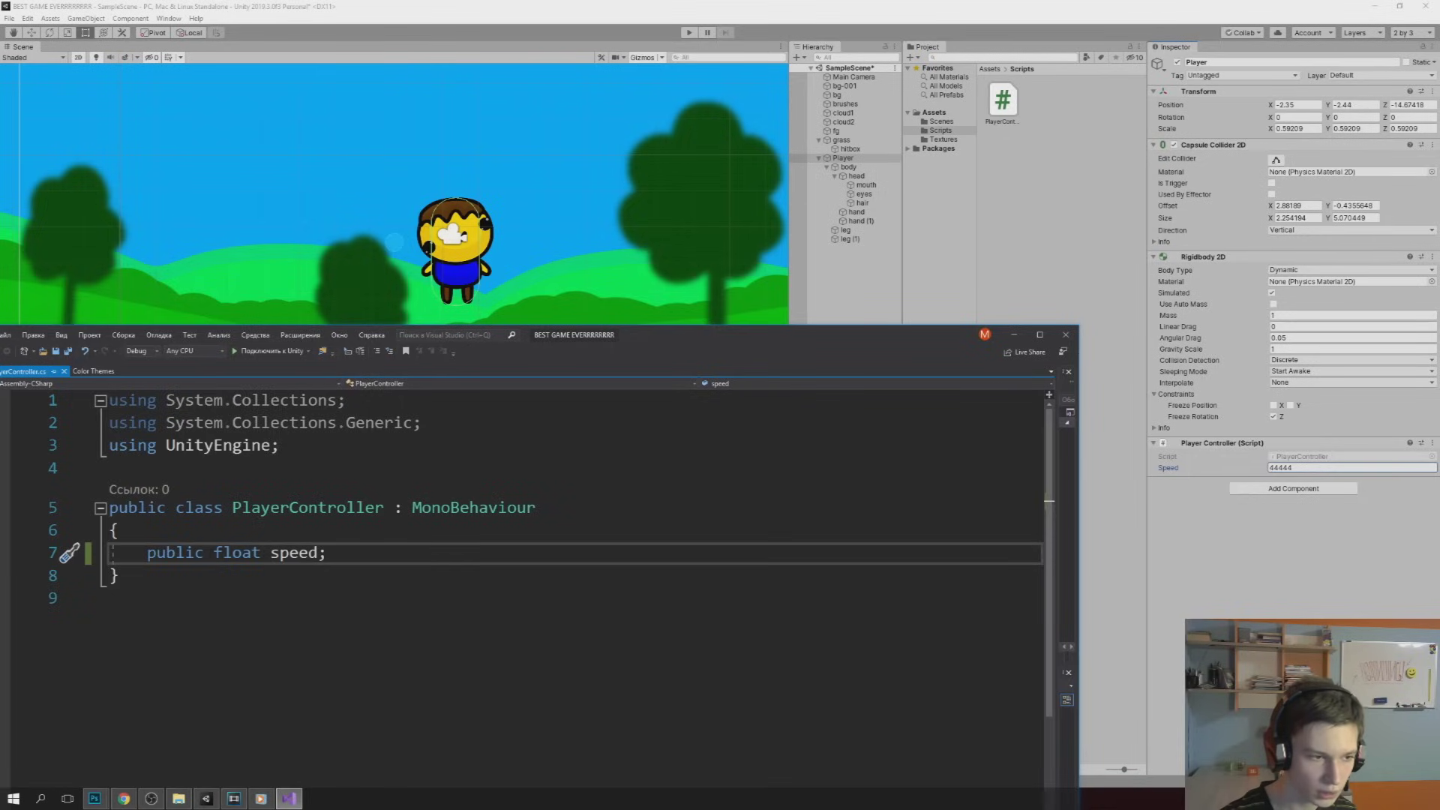
pyautogui.doubleClick(237, 552)
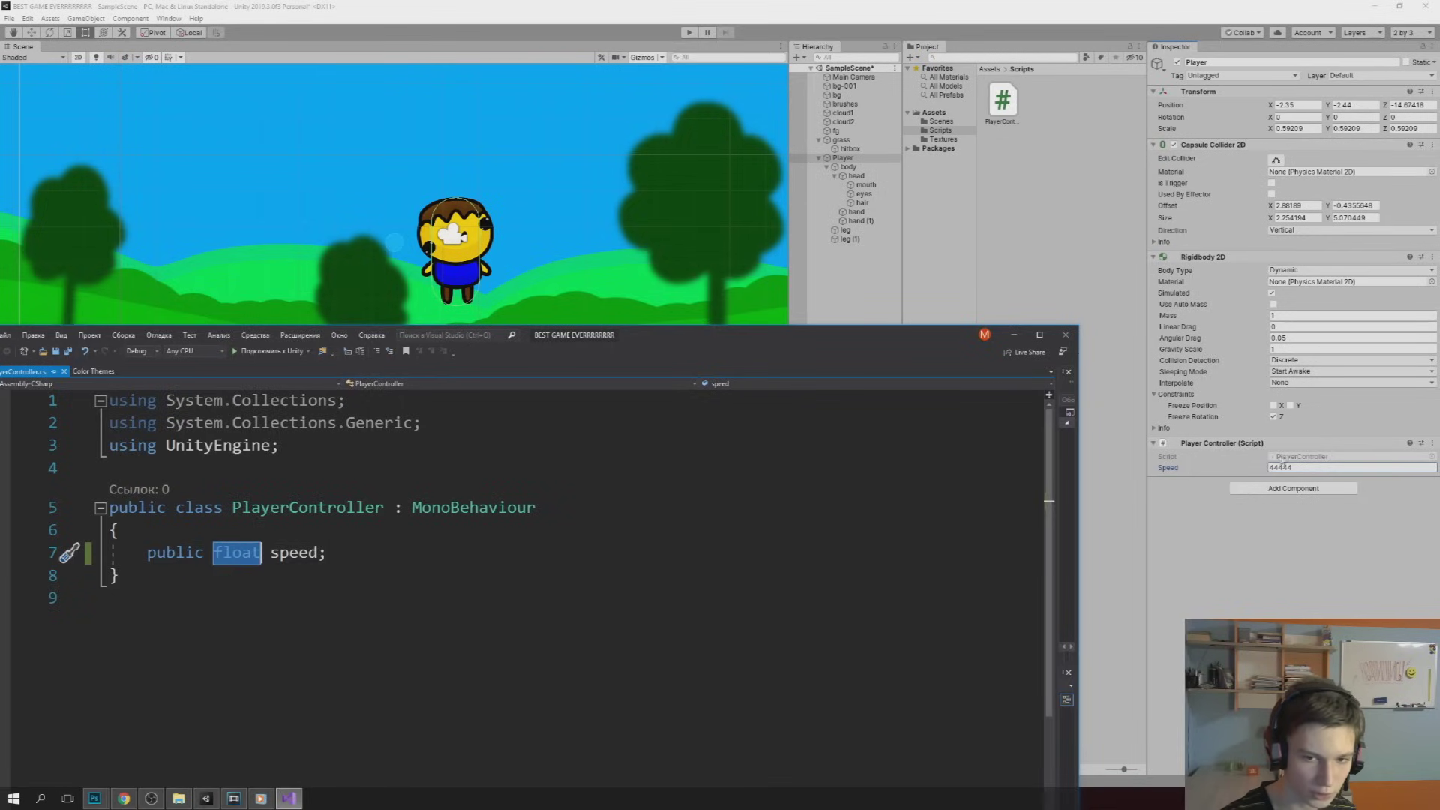
# Append .45 so the Player's Speed reads 44444.45, then return to Visual Studio
pyautogui.click(1303, 465)
pyautogui.write('.45')
pyautogui.hotkey('alt', 'Tab')
# Move the cursor to the end of the 'public float speed;' line 7
pyautogui.press('Left')
pyautogui.hotkey('ctrl', 'shift', 'Left')
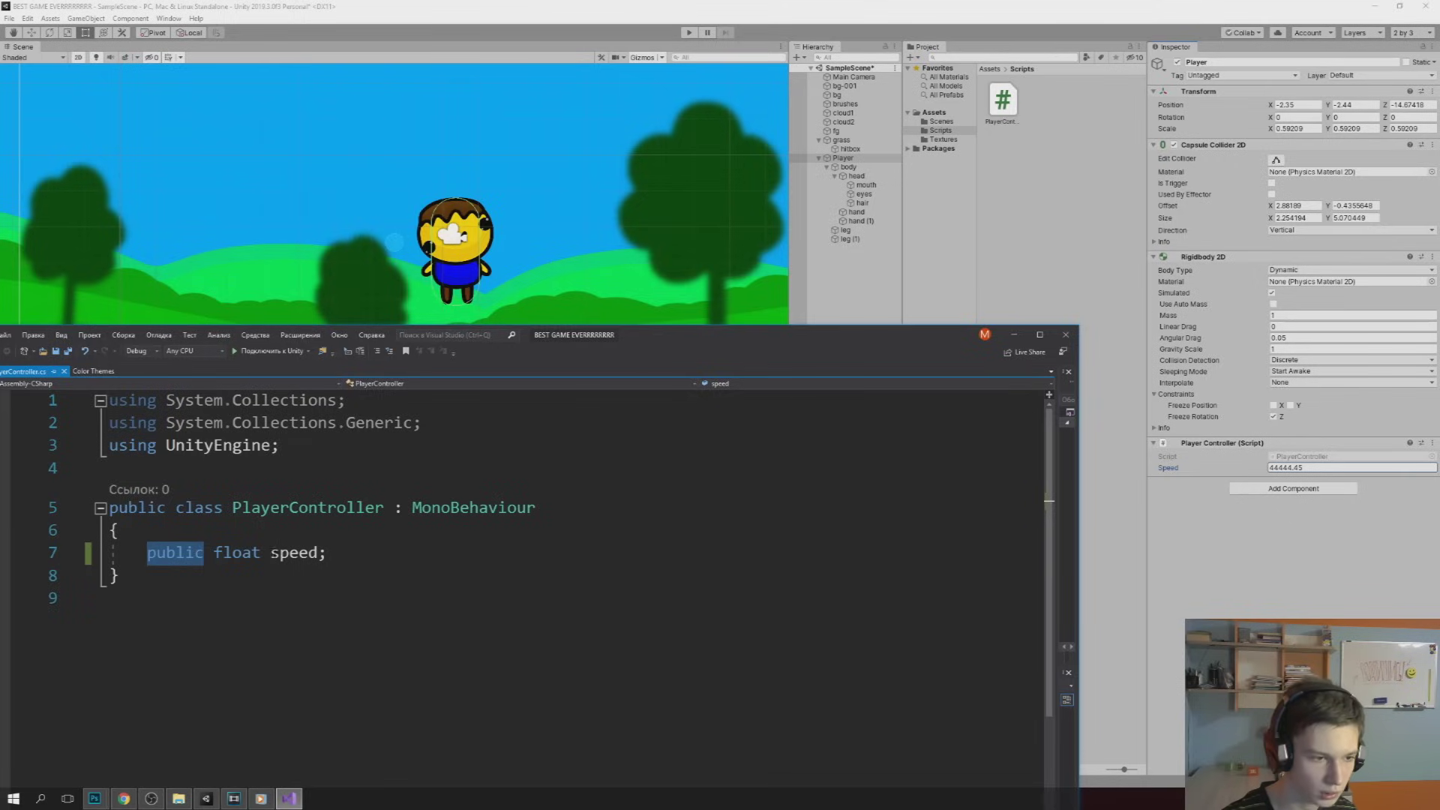
pyautogui.doubleClick(294, 552)
pyautogui.press('Right')
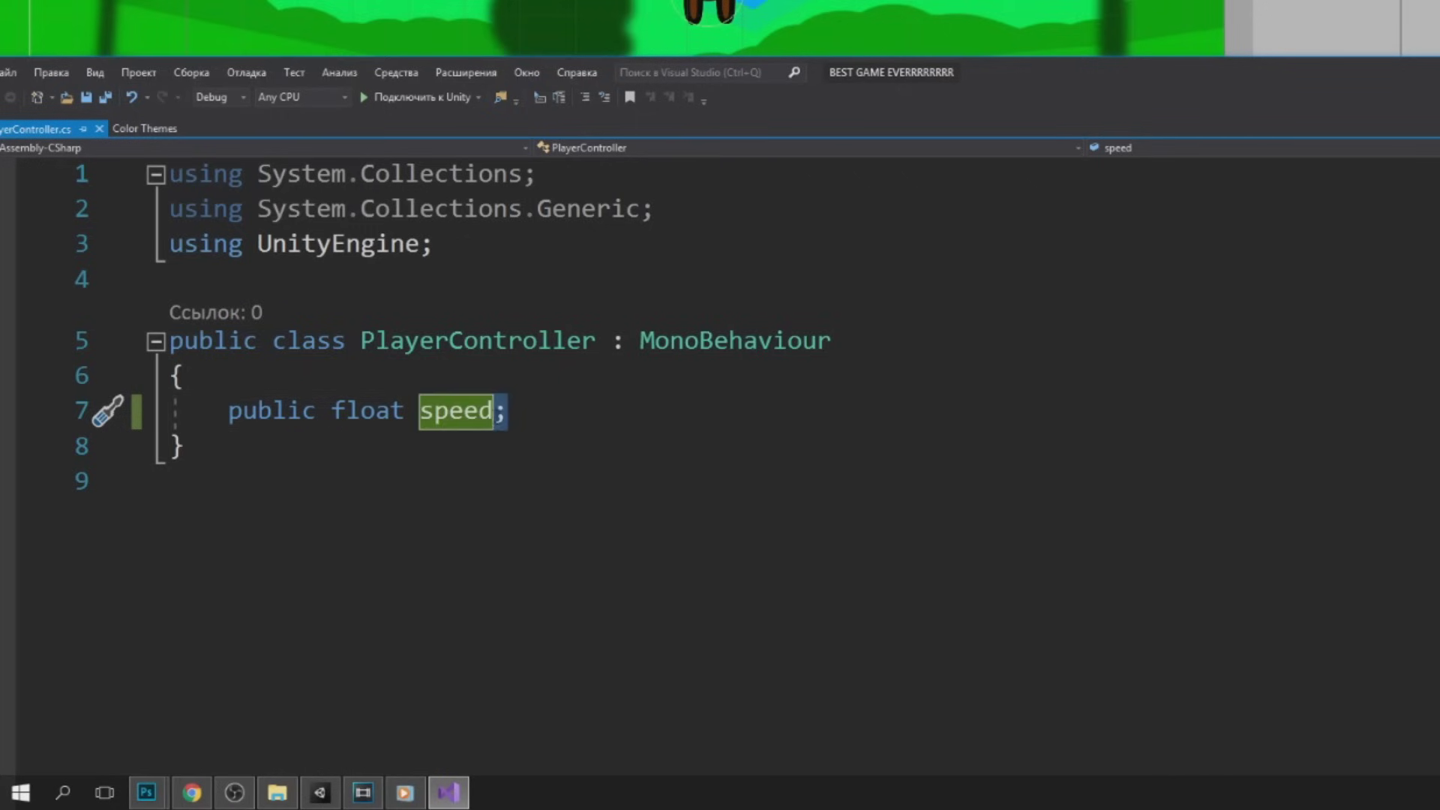
pyautogui.press('Right')
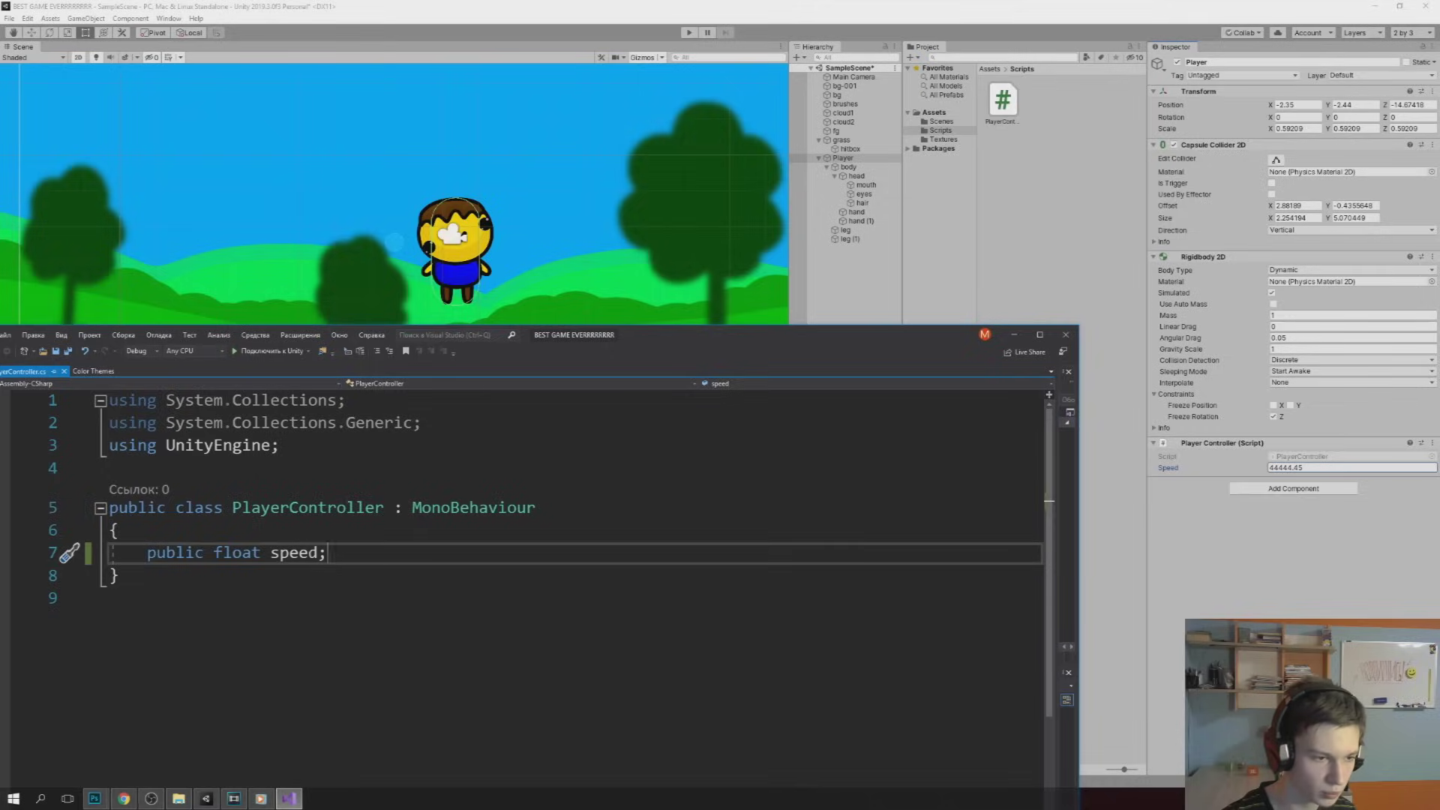
# Add 'public float jumpForce;' and 'private float moveInput;' below the speed field
pyautogui.moveTo(593, 330); pyautogui.dragTo(671, 183)
pyautogui.press('Return')
pyautogui.write('public float jumpForce;')
pyautogui.press('Return')
pyautogui.write('private float')
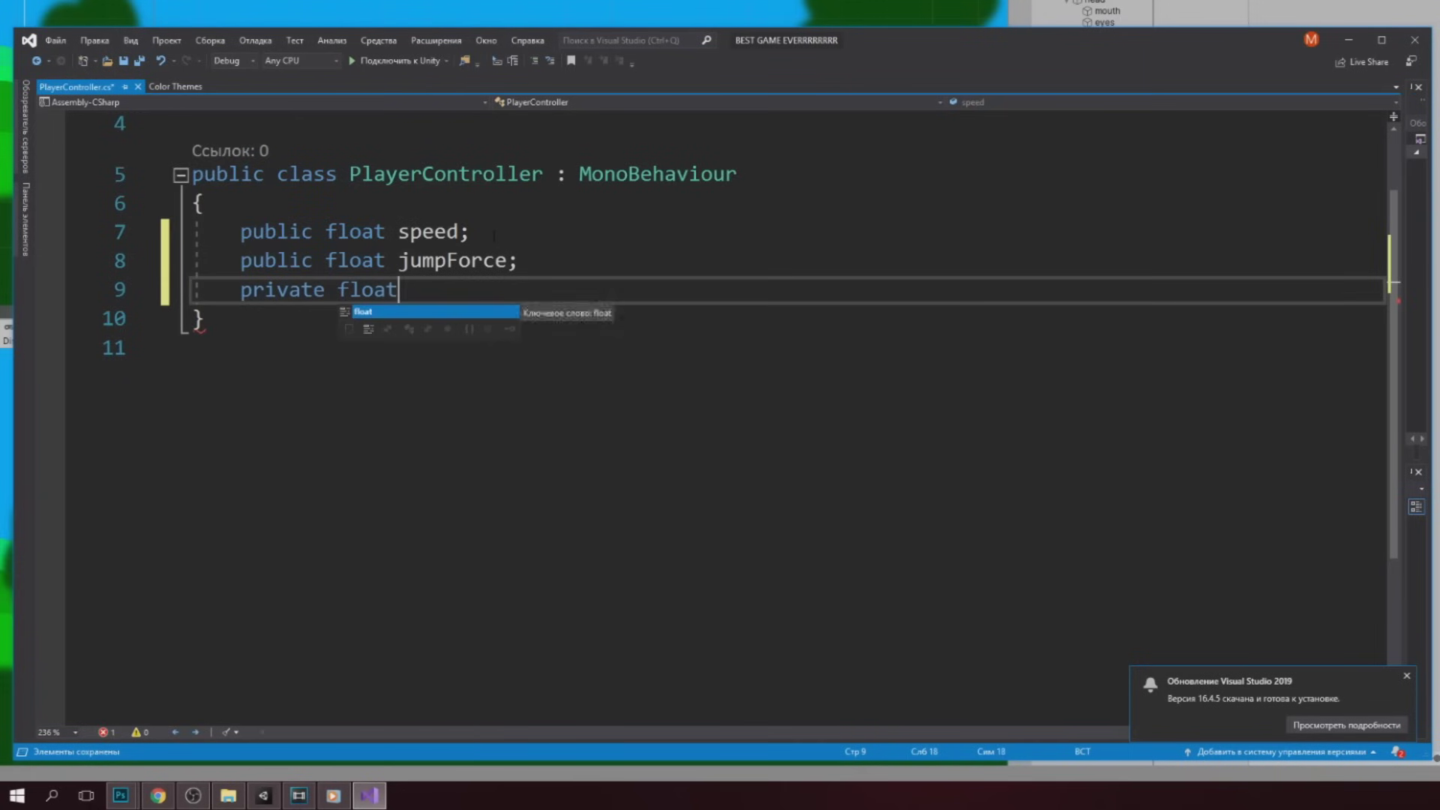
pyautogui.write(' moveInput;')
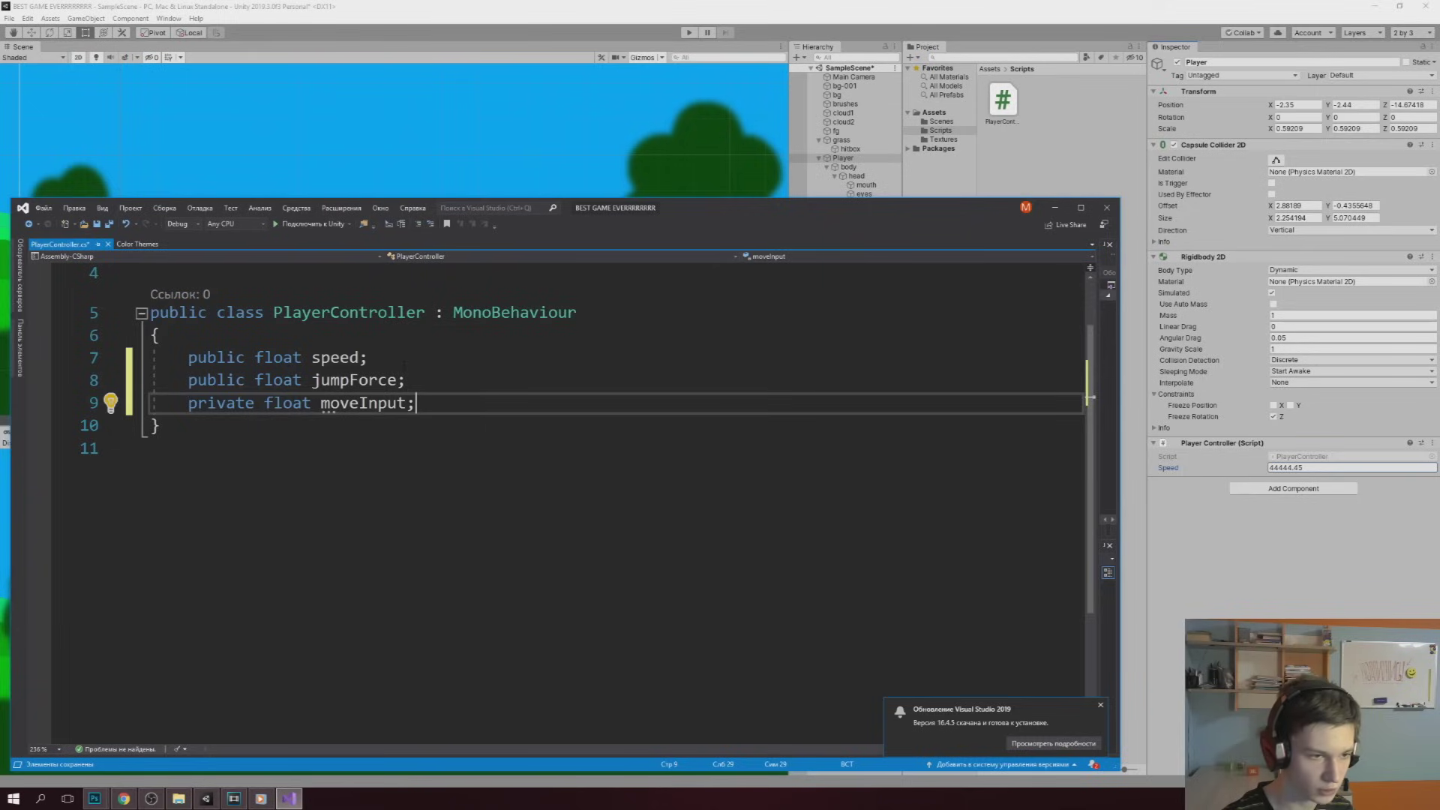
# Select and check the jumpForce and moveInput declarations, then clear the selection
pyautogui.press('Up')
pyautogui.hotkey('shift', 'Left')
pyautogui.hotkey('shift', 'Left')
pyautogui.hotkey('shift', 'Left')
pyautogui.click(347, 380)
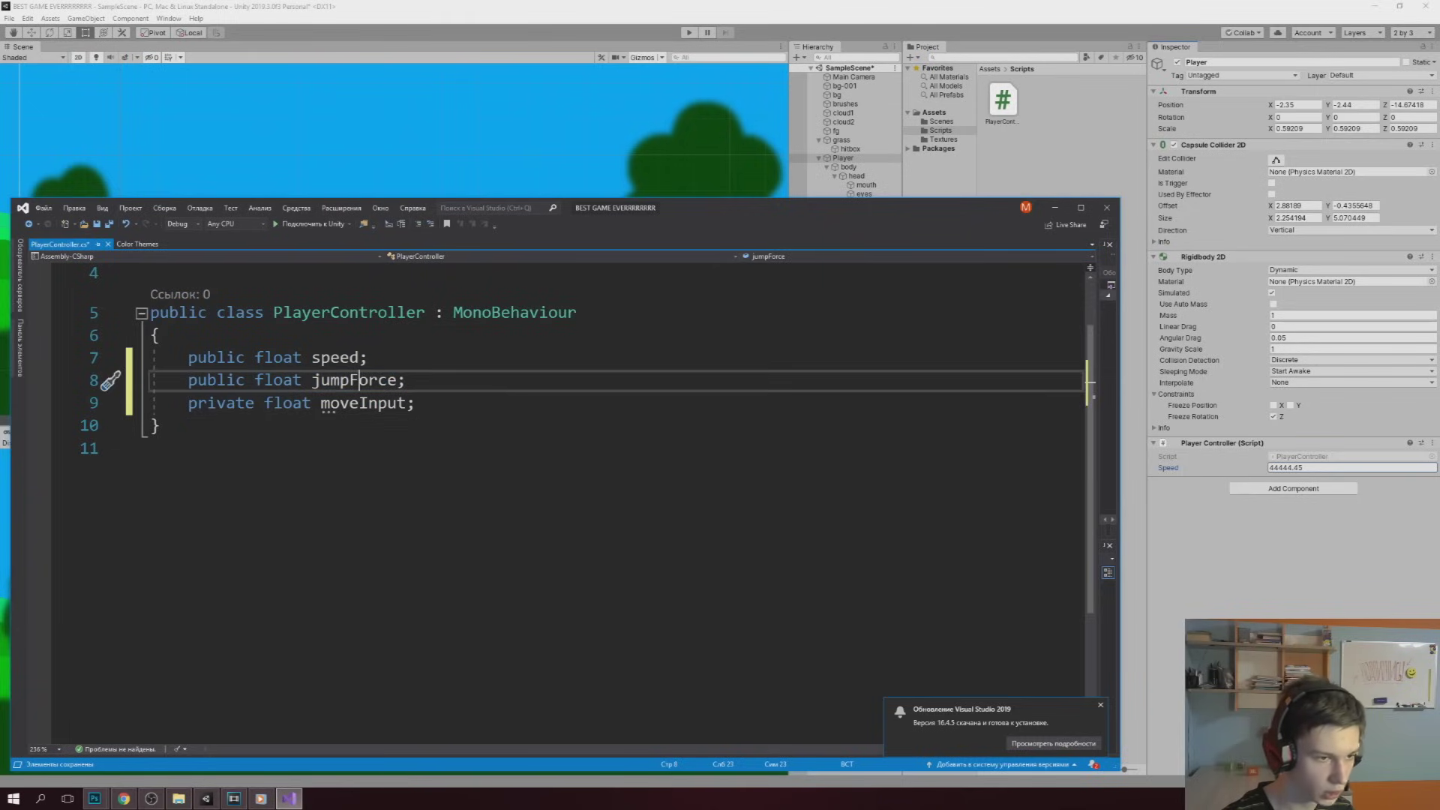
pyautogui.moveTo(415, 403); pyautogui.dragTo(304, 402)
pyautogui.hotkey('ctrl', 'shift', 'Left')
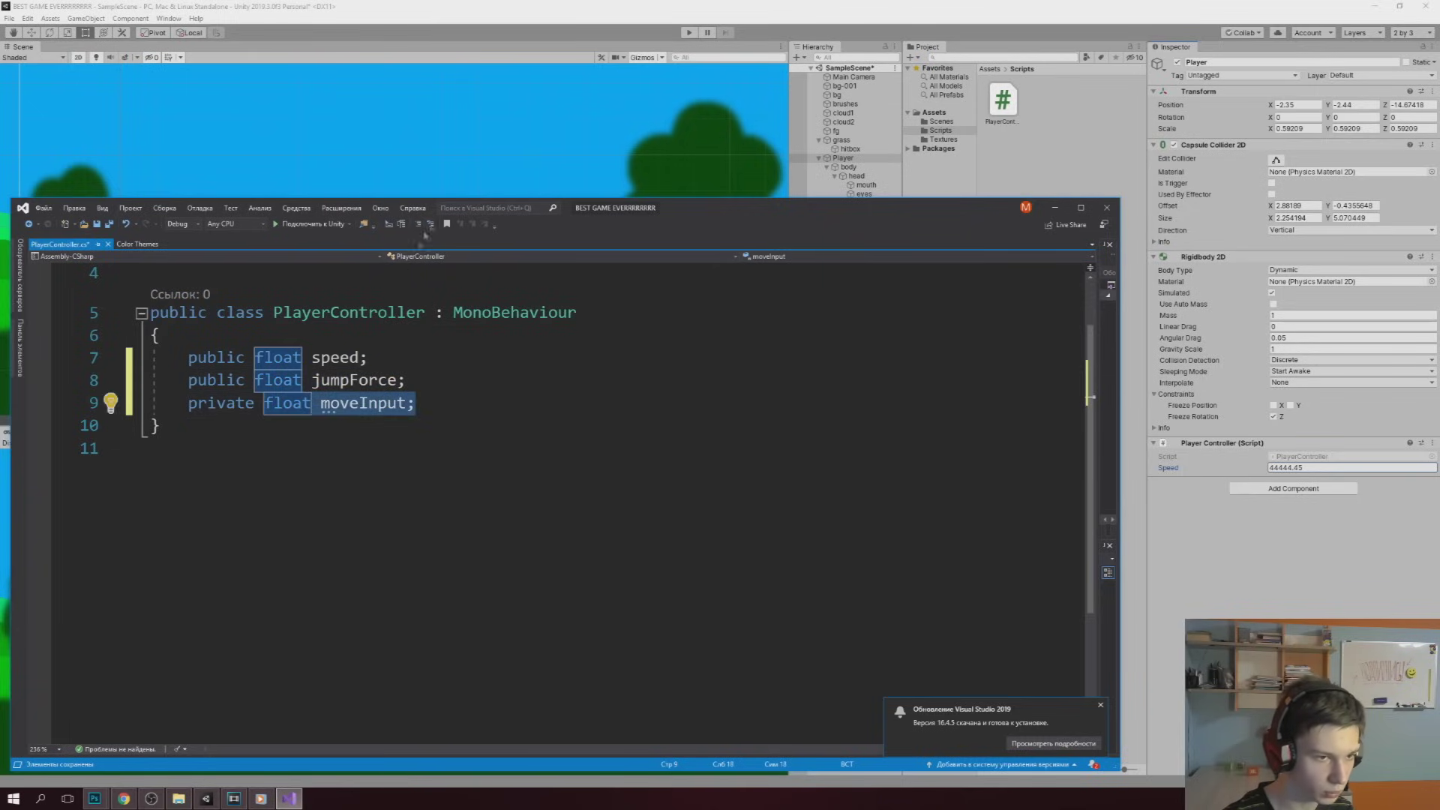
pyautogui.moveTo(643, 219); pyautogui.dragTo(811, 378)
pyautogui.click(583, 562)
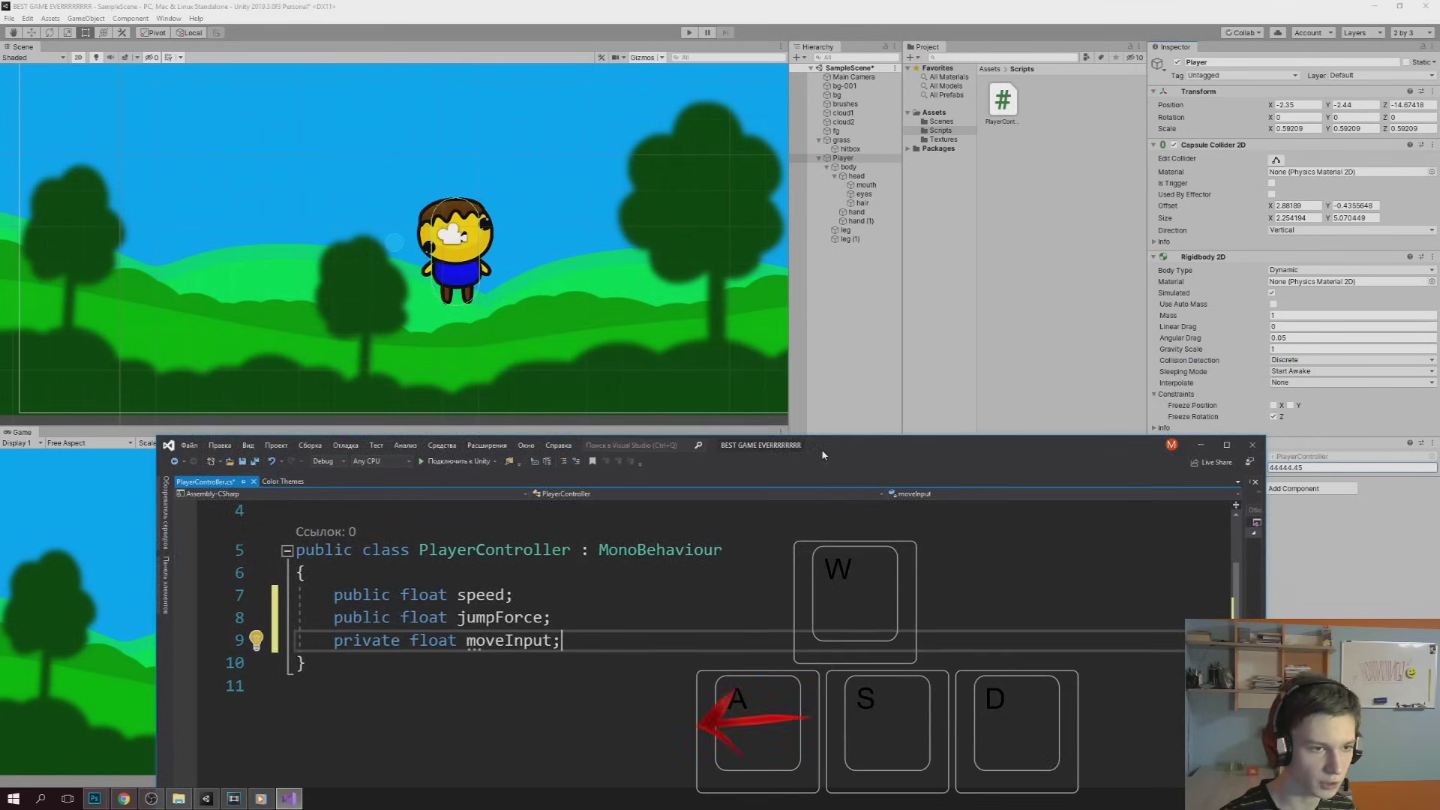
# Declare 'private Rigidbody2D rb;' below the moveInput field
pyautogui.moveTo(845, 376); pyautogui.dragTo(815, 384)
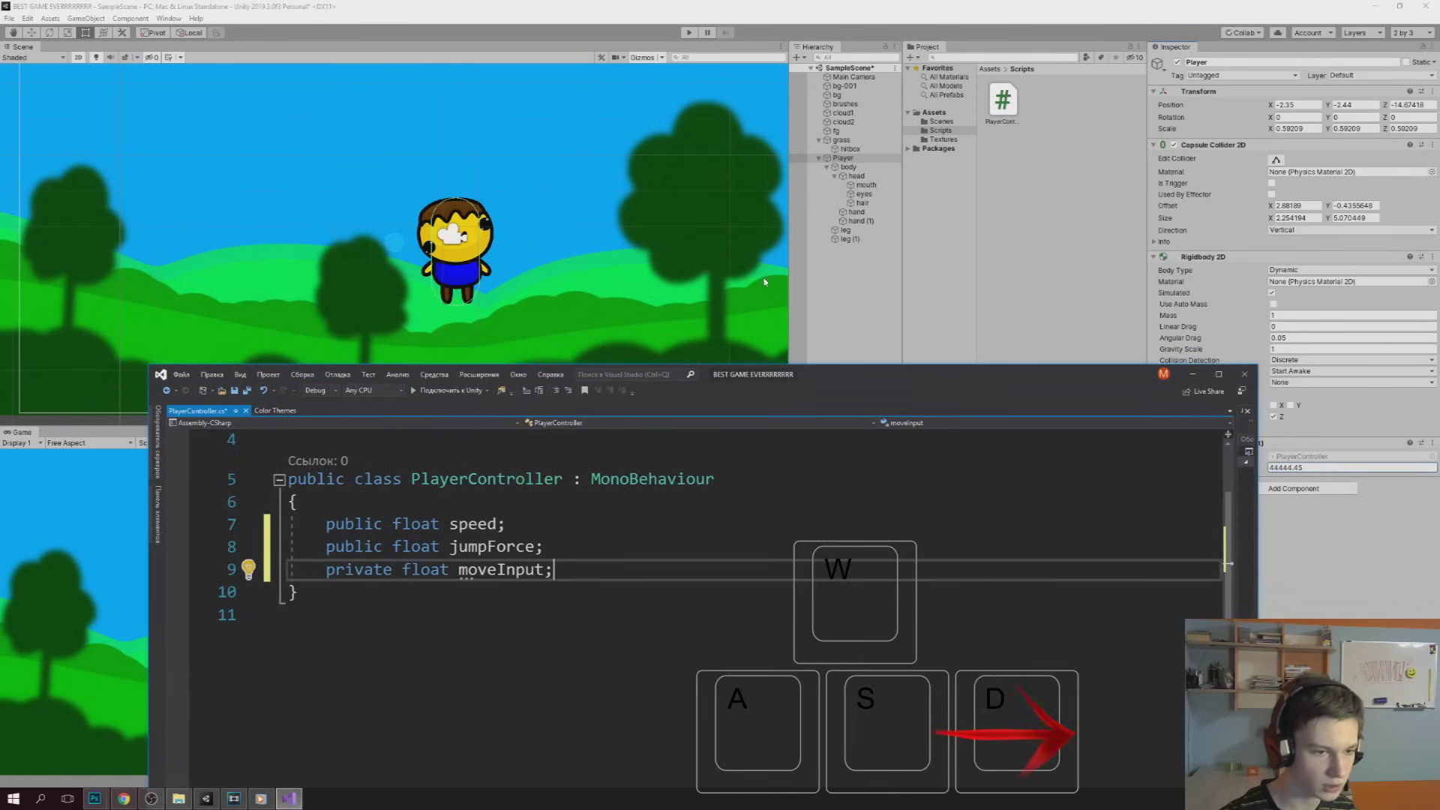
pyautogui.press('Return')
pyautogui.press('Return')
pyautogui.write('private rigi rb;')
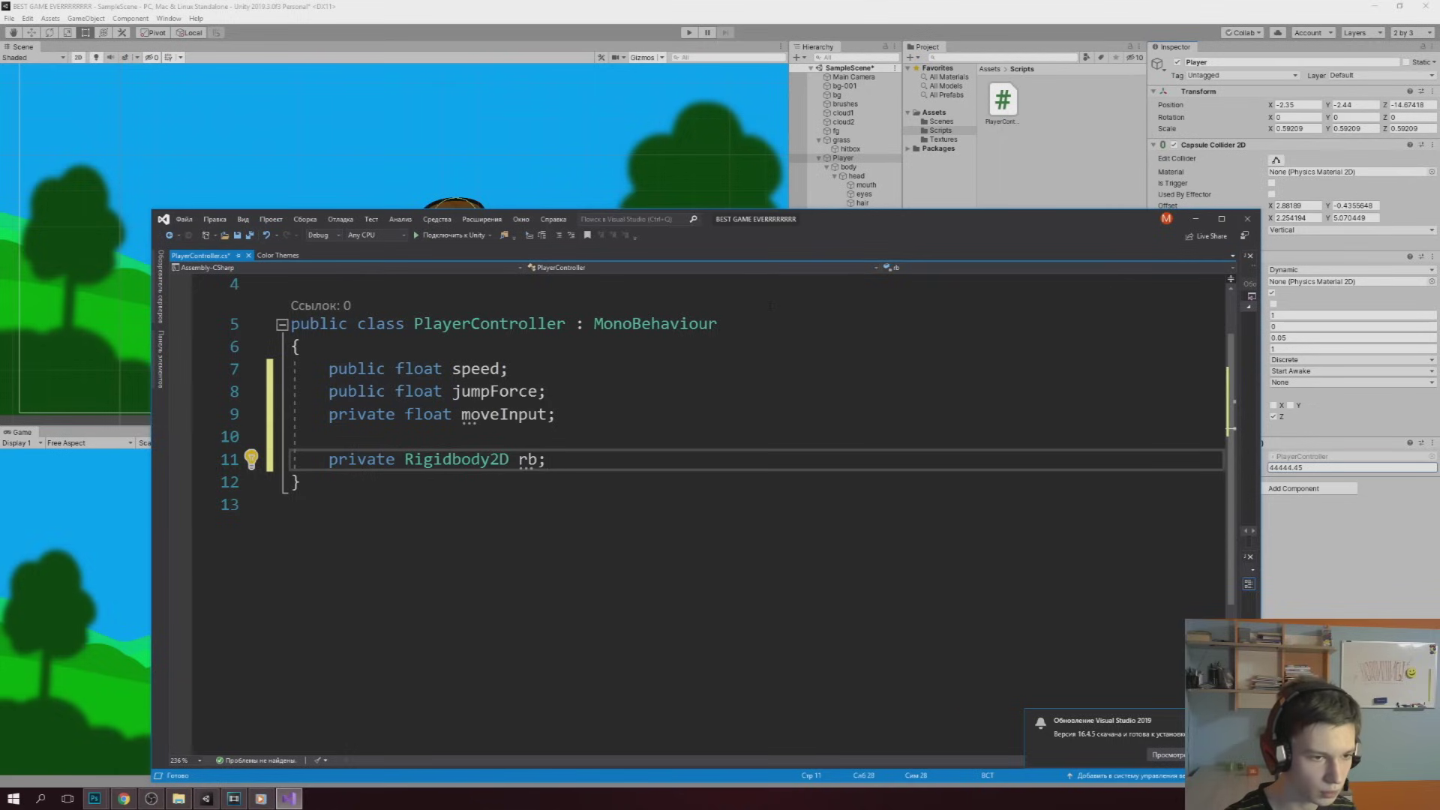
pyautogui.hotkey('shift', 'Home')
pyautogui.press('Down')
pyautogui.press('Down')
pyautogui.press('Up')
pyautogui.press('Up')
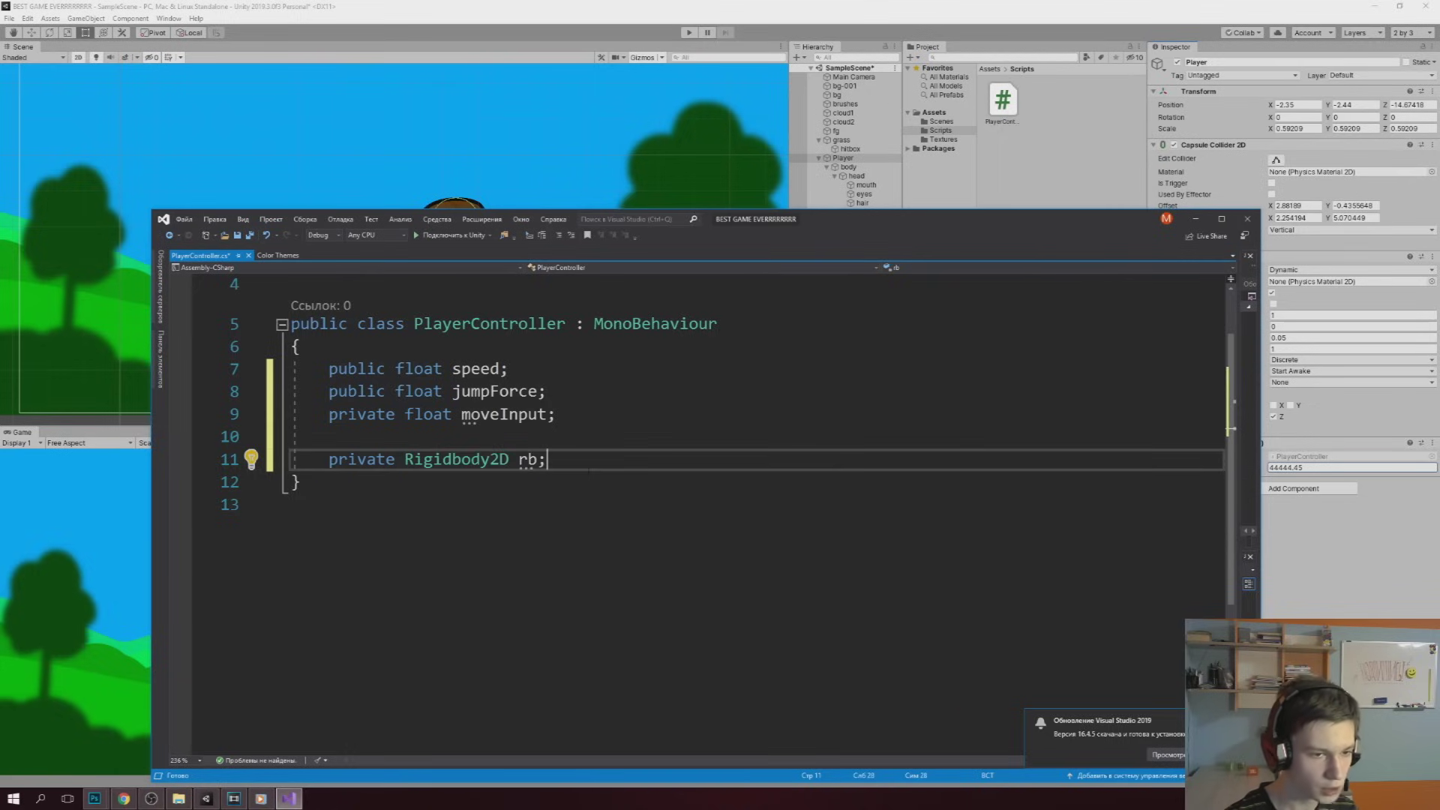
# Add a Start method containing 'rb = GetComponent<Rigidbody2D>();'
pyautogui.press('Return')
pyautogui.press('Return')
pyautogui.write('void st')
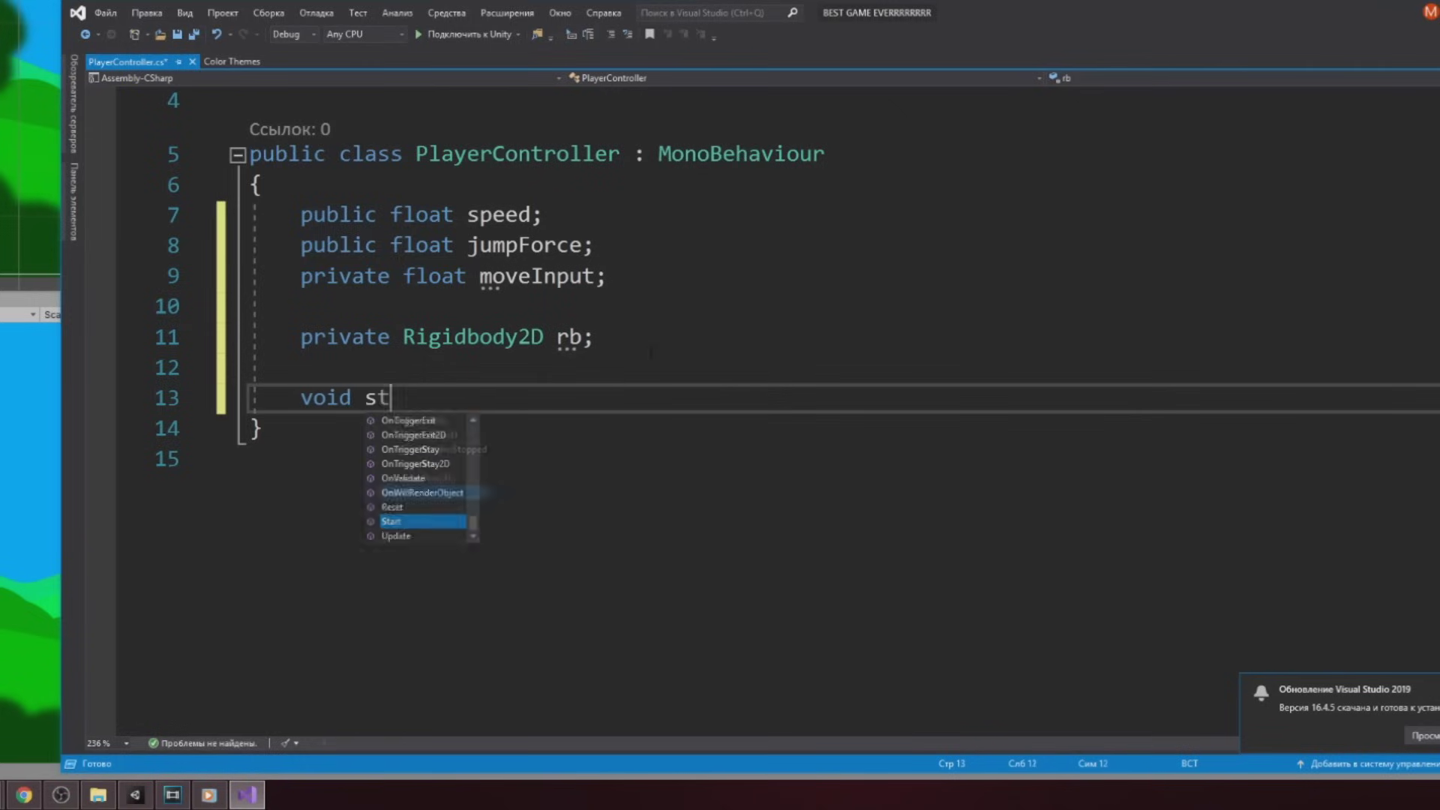
pyautogui.press('Return')
pyautogui.write('rb = g')
pyautogui.press('Tab')
pyautogui.write('<Rigidbody2D>();')
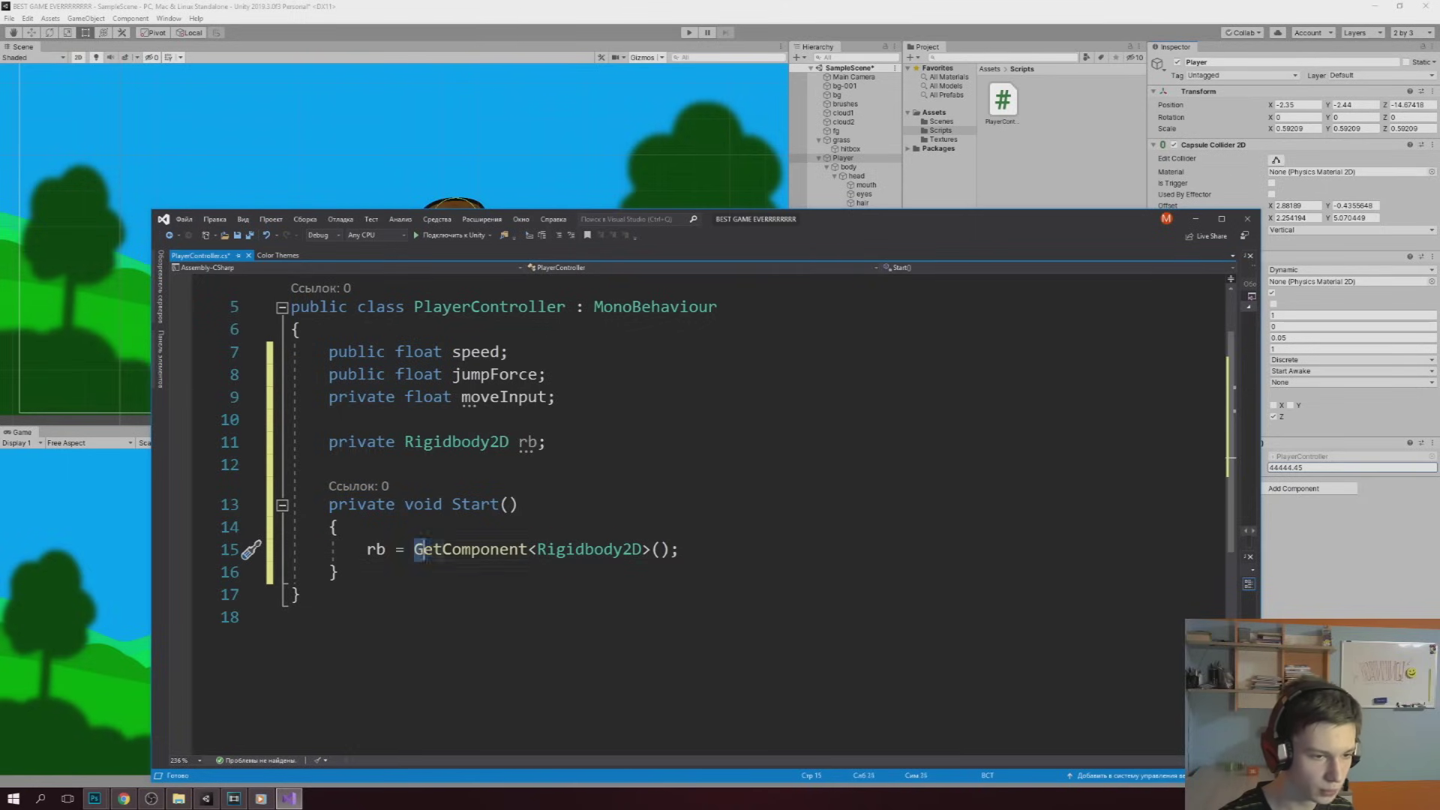
pyautogui.doubleClick(420, 549)
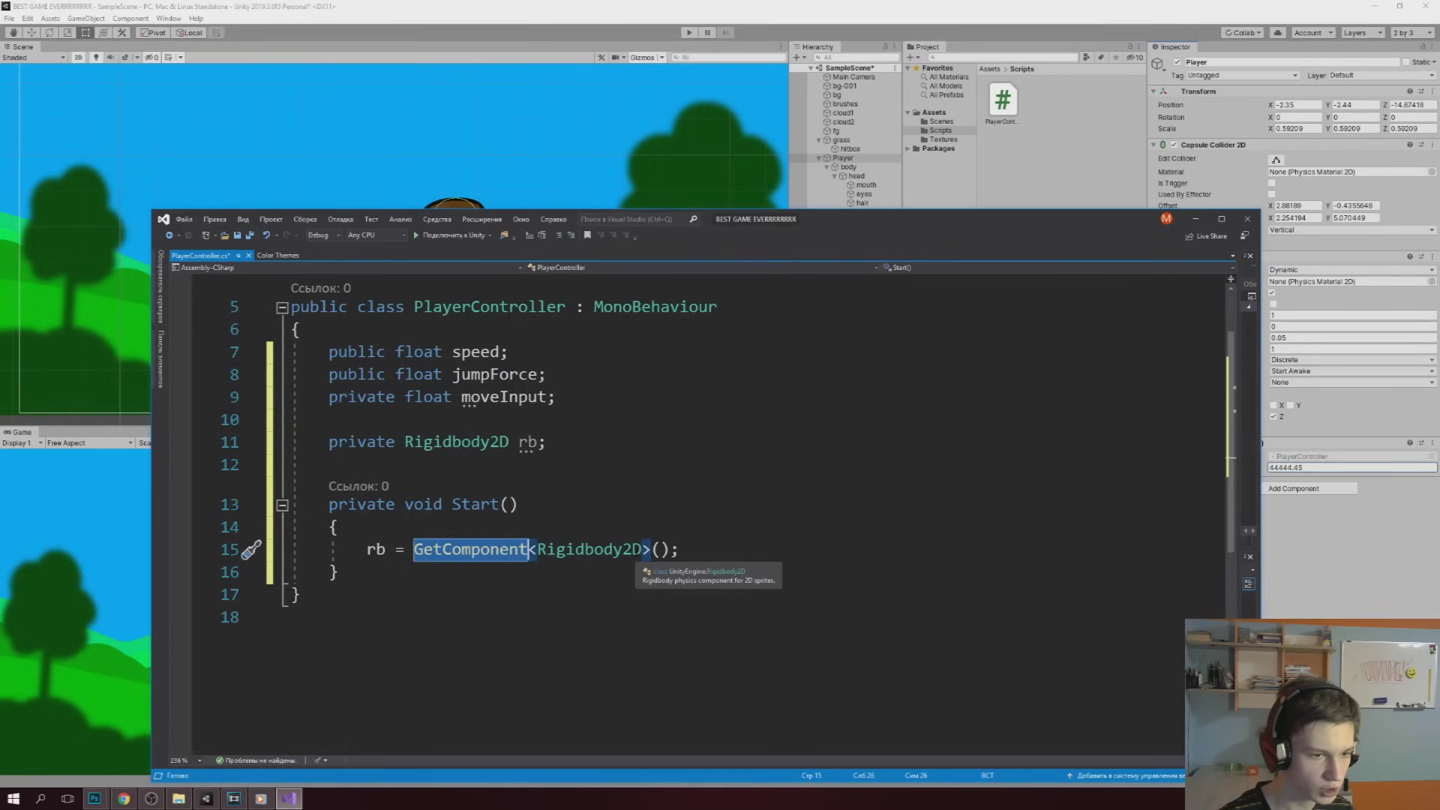
pyautogui.moveTo(840, 218); pyautogui.dragTo(555, 259)
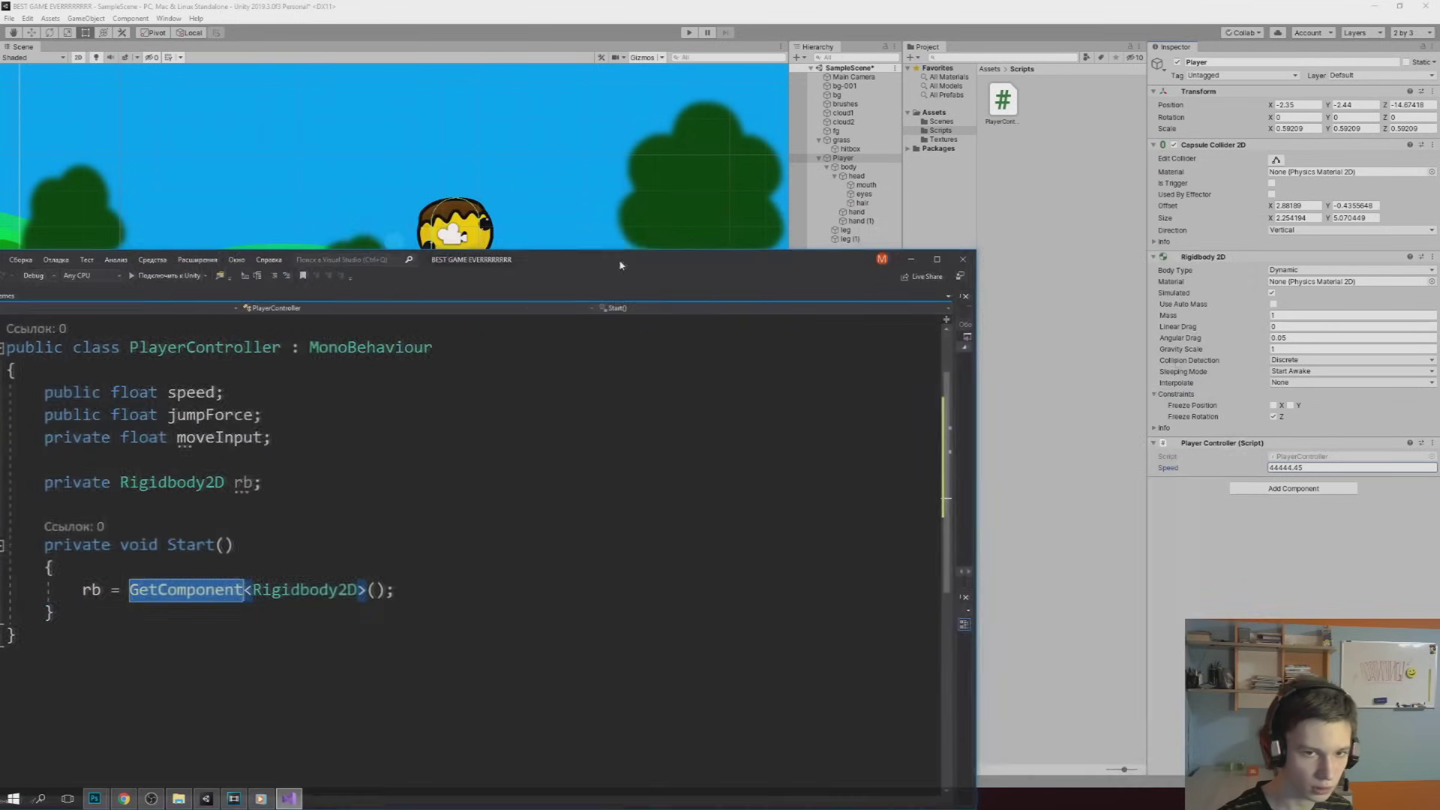
pyautogui.moveTo(759, 254); pyautogui.dragTo(1032, 156)
pyautogui.click(349, 513)
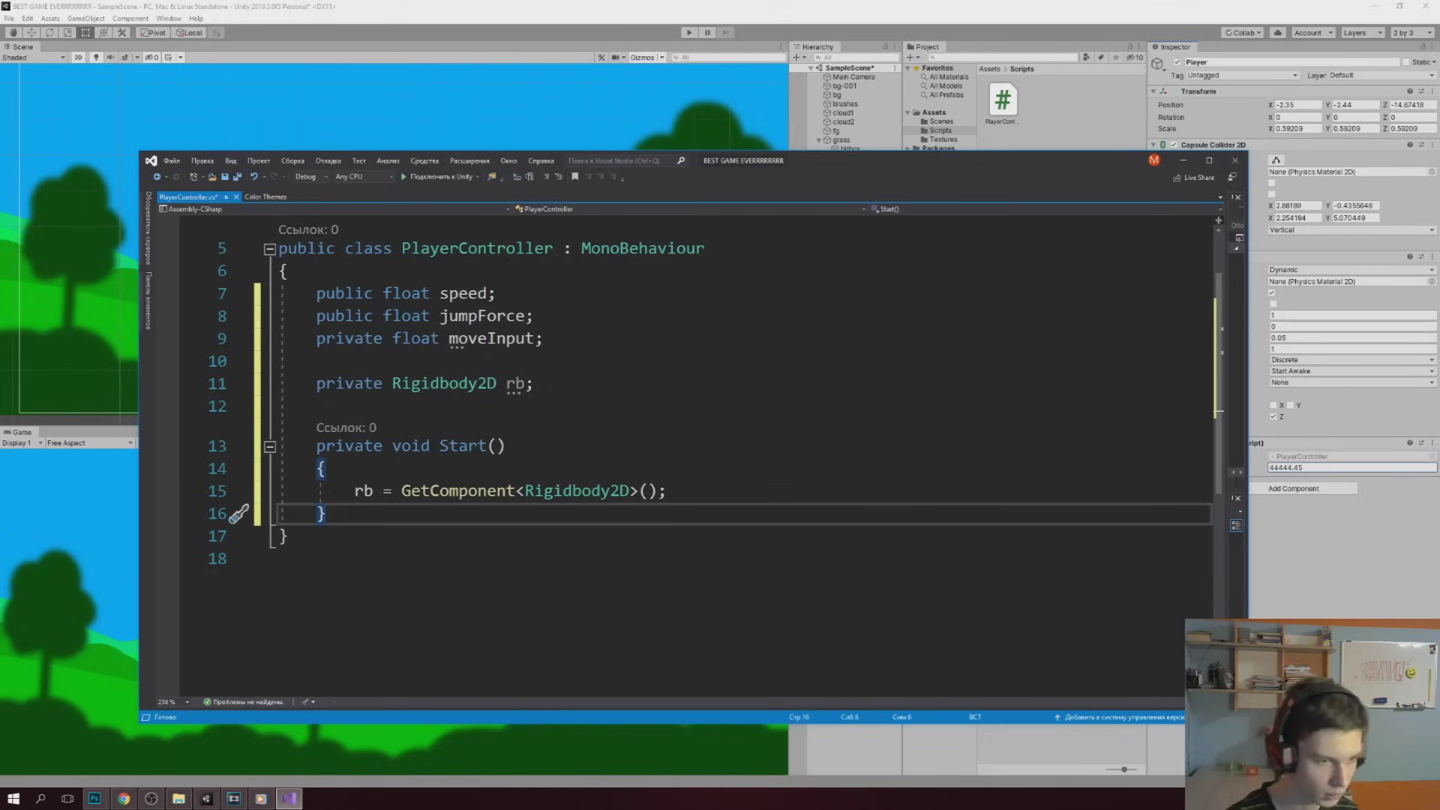
# Add an empty FixedUpdate method after Start
pyautogui.press('Return')
pyautogui.press('Return')
pyautogui.write('void fix')
pyautogui.press('Return')
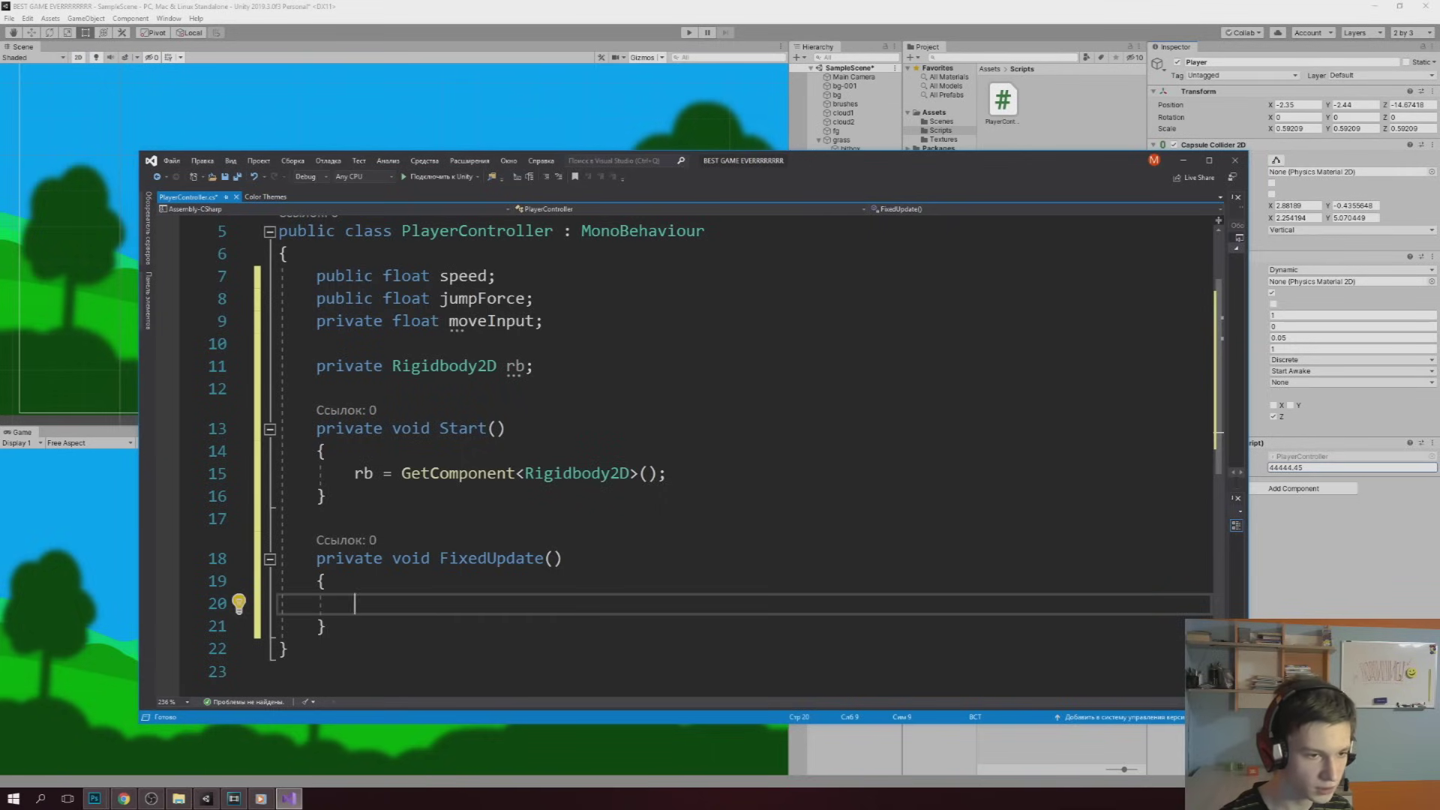
pyautogui.click(461, 429)
pyautogui.click(507, 428)
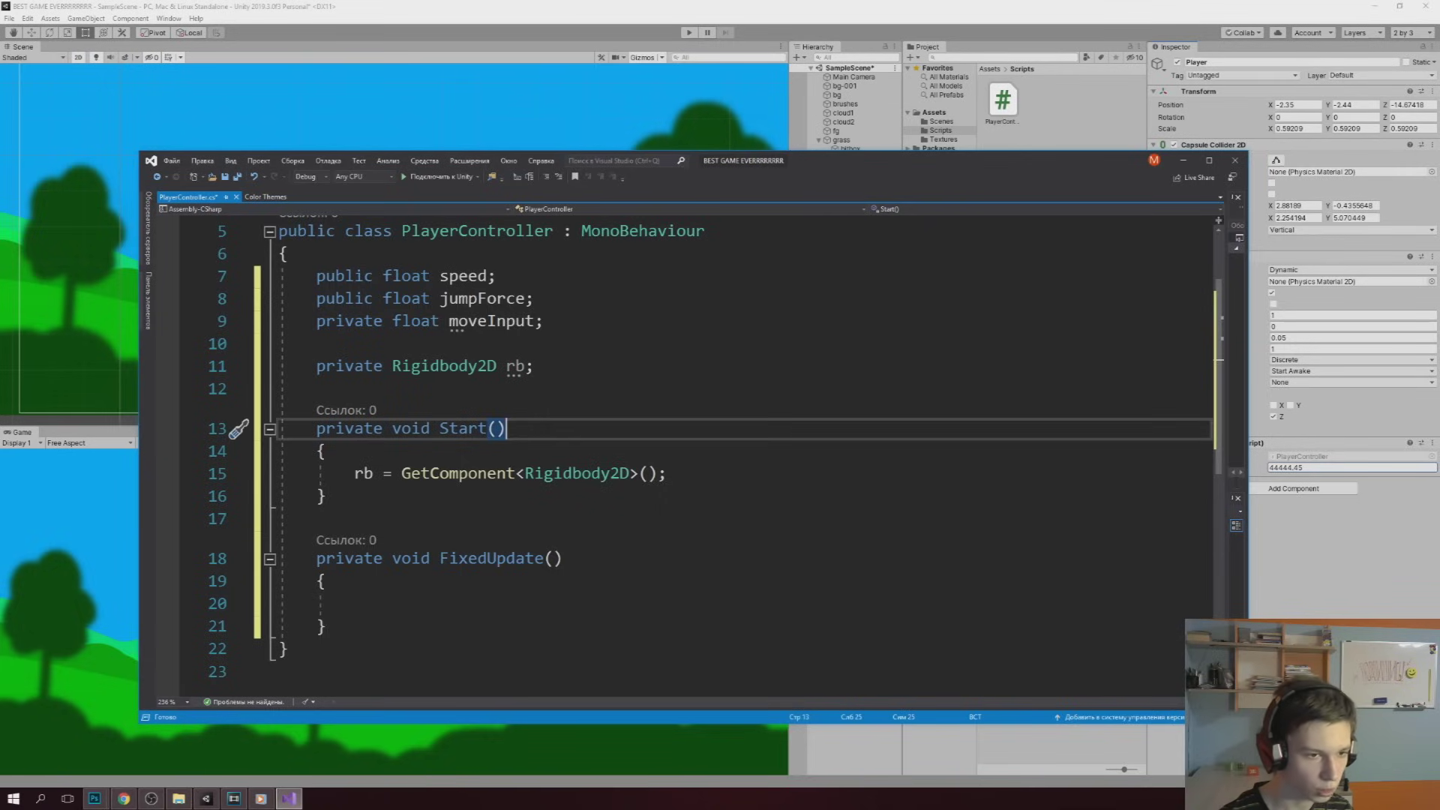
pyautogui.click(354, 603)
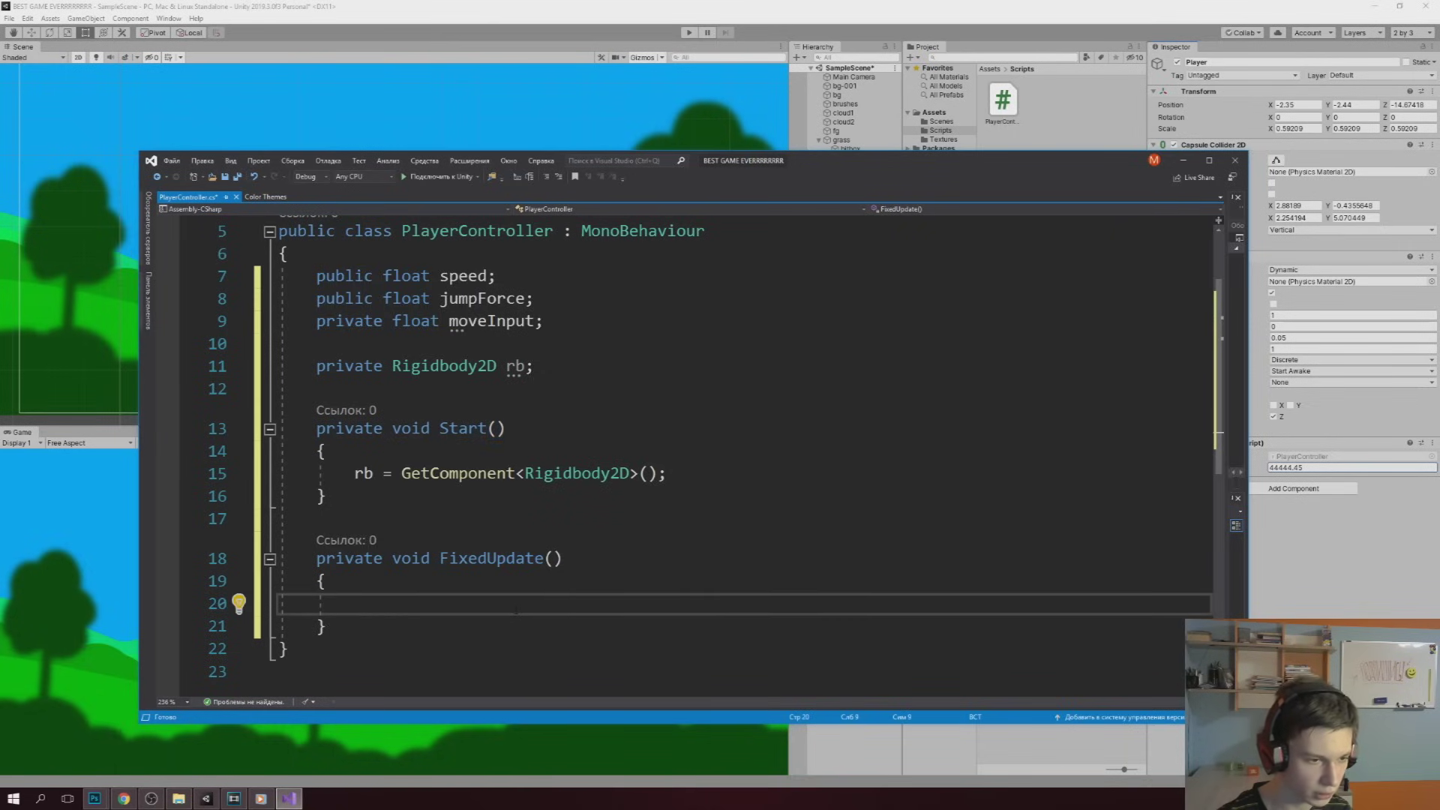
# In FixedUpdate, write 'moveInput = Input.GetAxis("Horizontal");'
pyautogui.write('mo')
pyautogui.press('Tab')
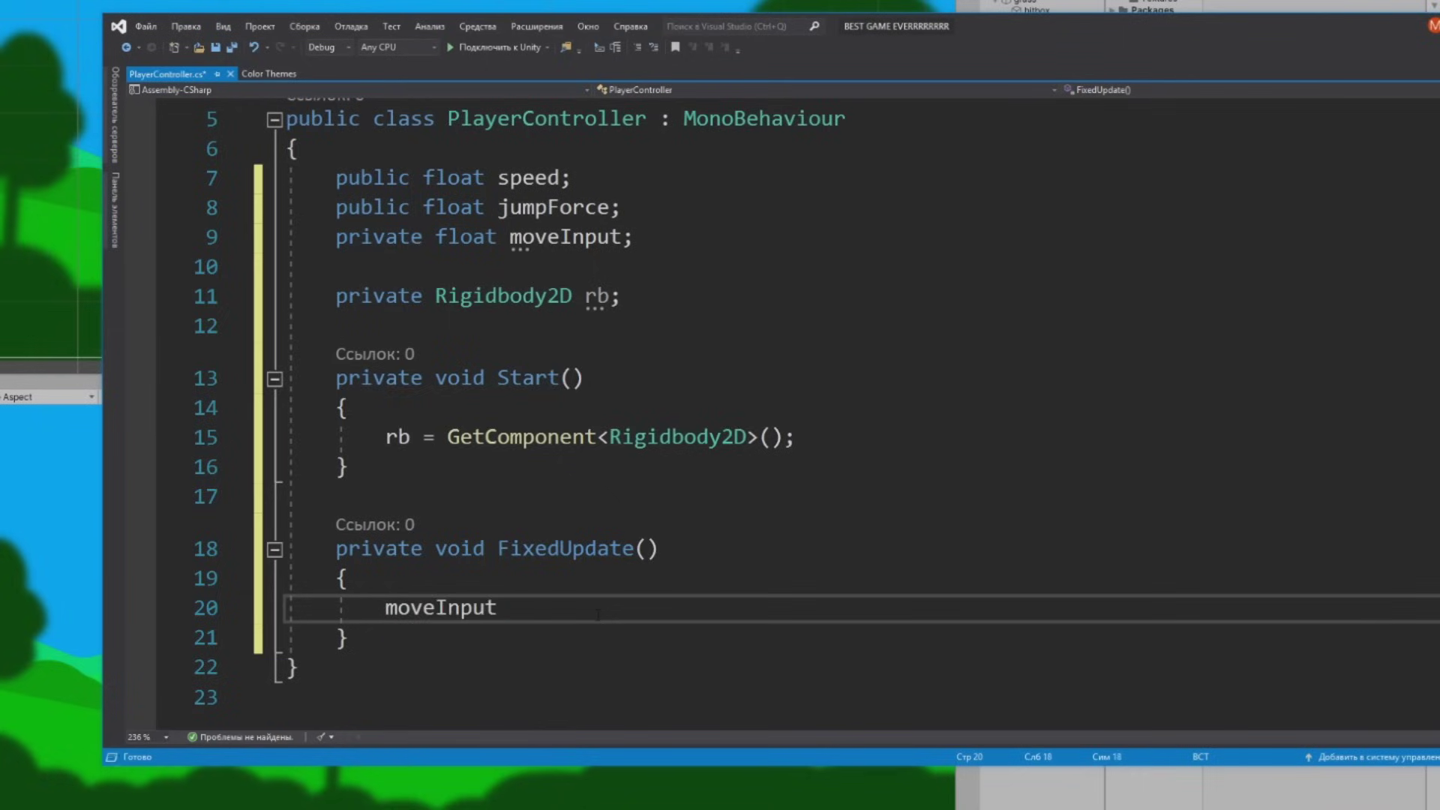
pyautogui.write('= inp')
pyautogui.press('Tab')
pyautogui.write('.get')
pyautogui.press('Tab')
pyautogui.write('("Horizontal"')
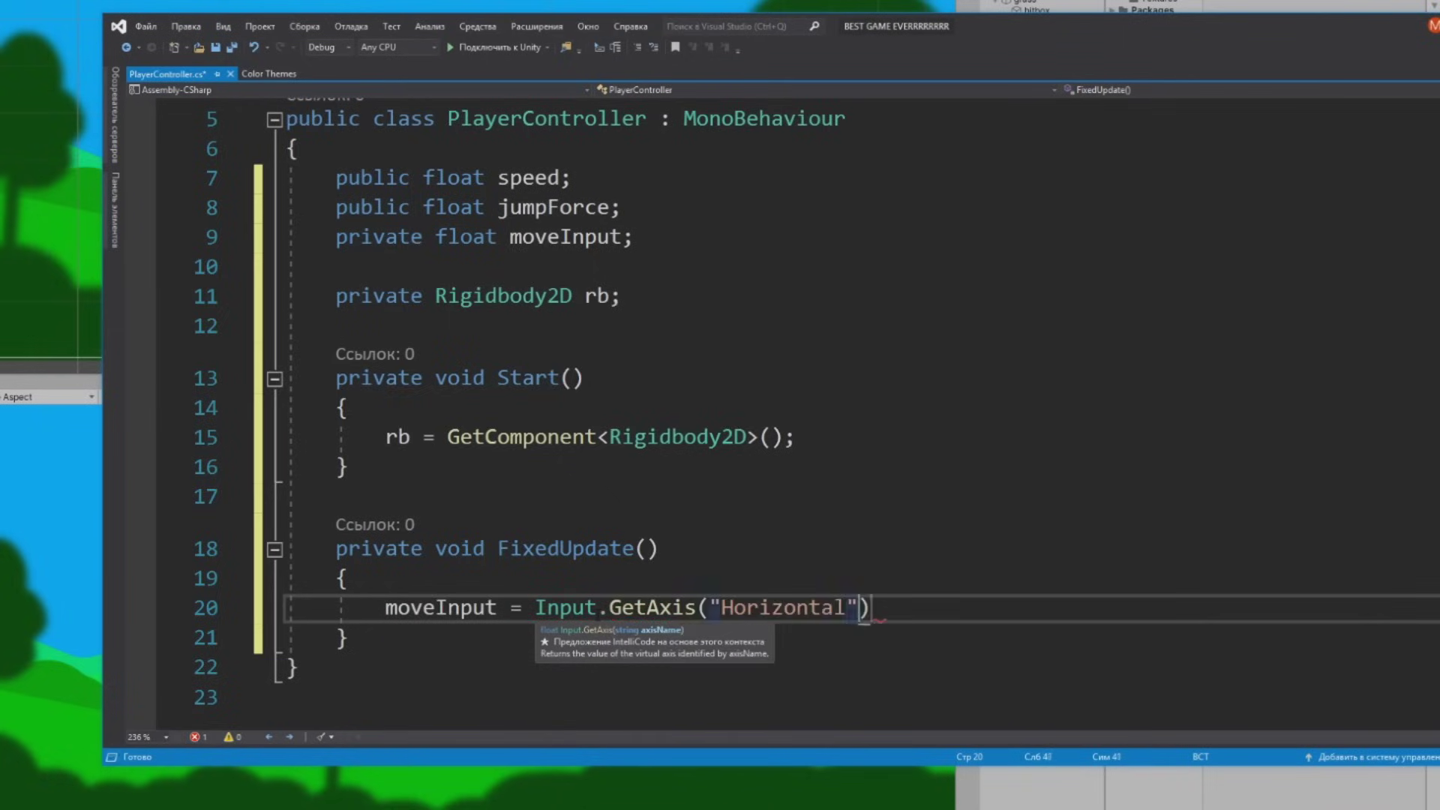
pyautogui.write(');')
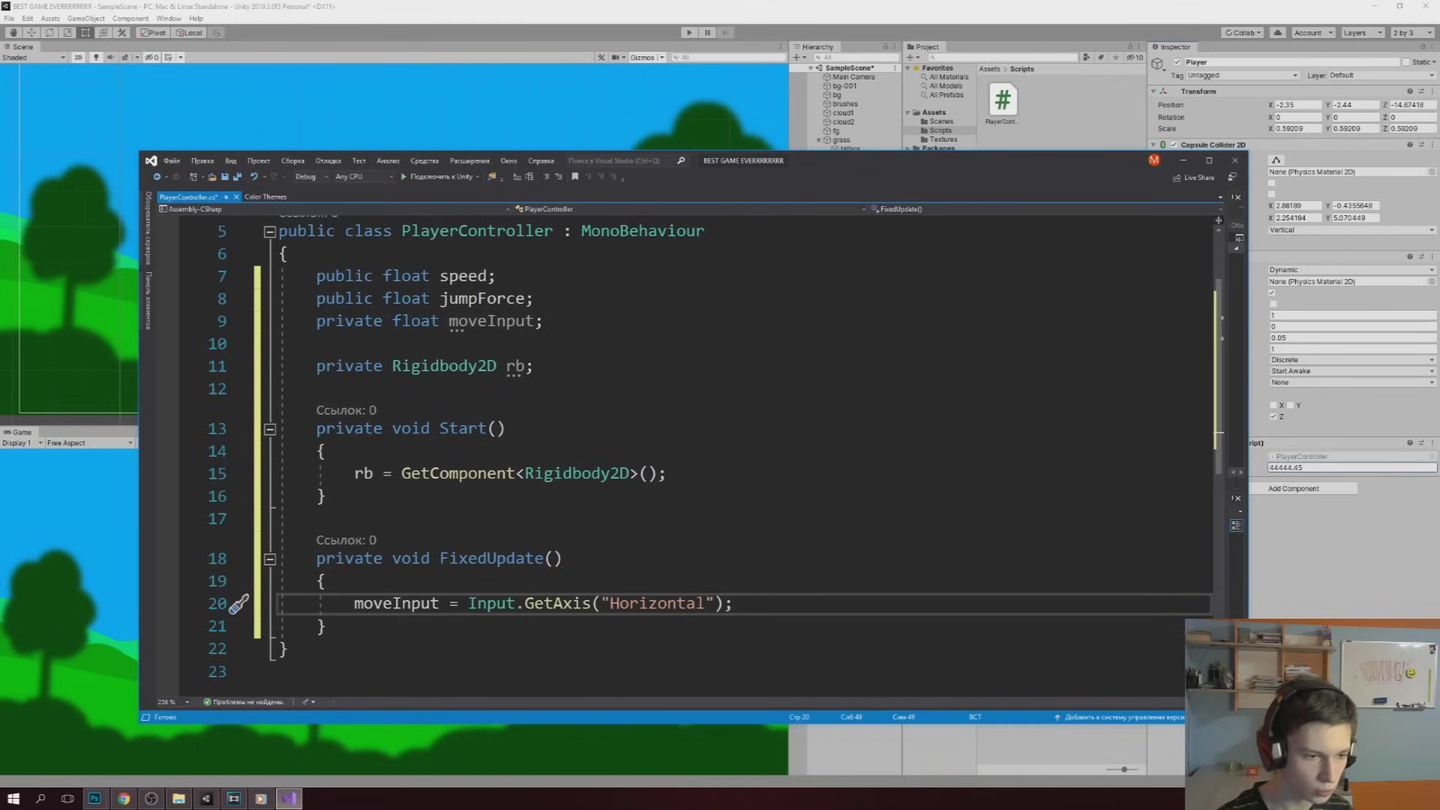
pyautogui.click(477, 616)
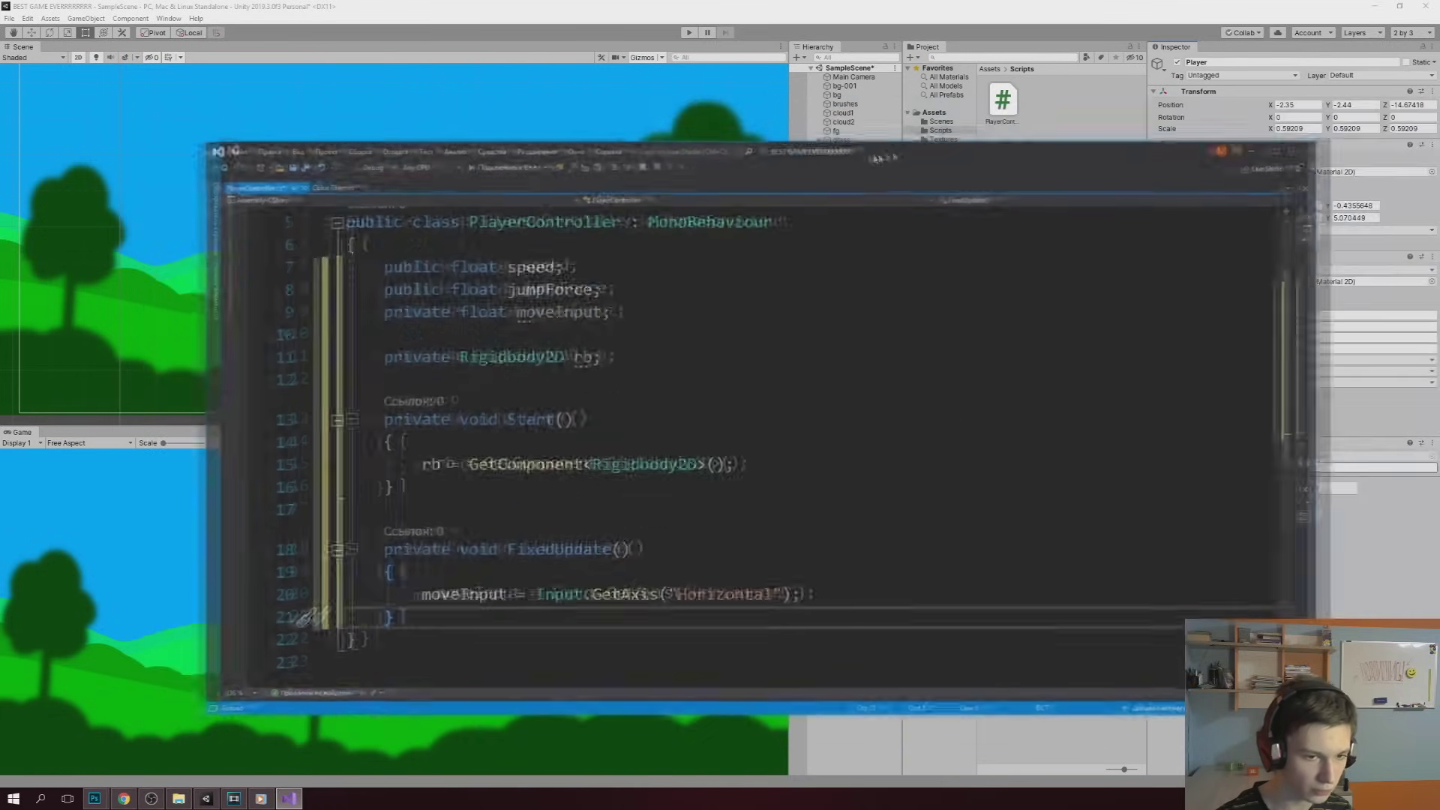
pyautogui.keyDown('ctrl'); pyautogui.scroll(3, 675, 449); pyautogui.keyUp('ctrl')
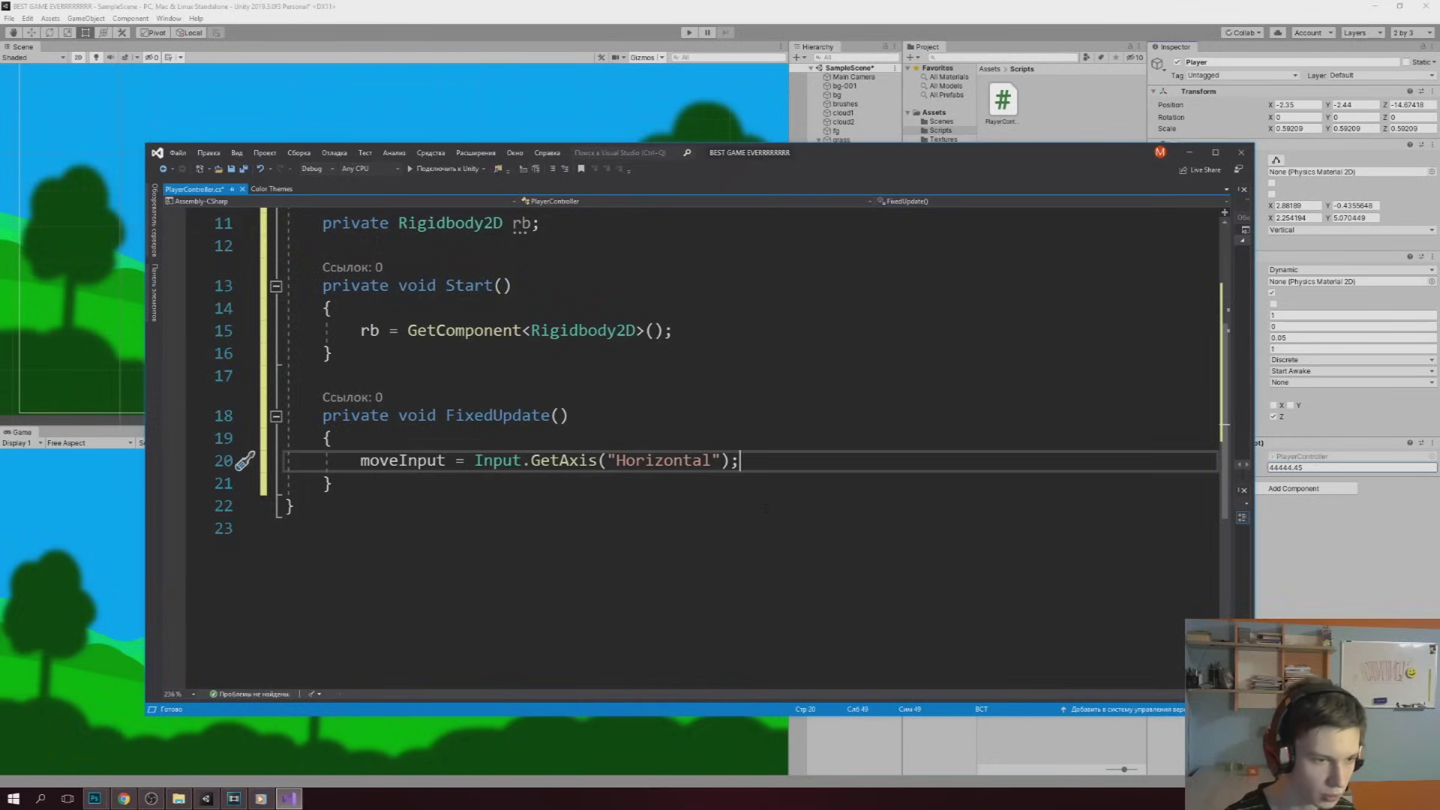
# Add 'rb.velocity = new Vector2(moveInput * speed, rb.velocity.y);' below the moveInput line
pyautogui.press('Return')
pyautogui.write('rb.velocity = new Vector2')
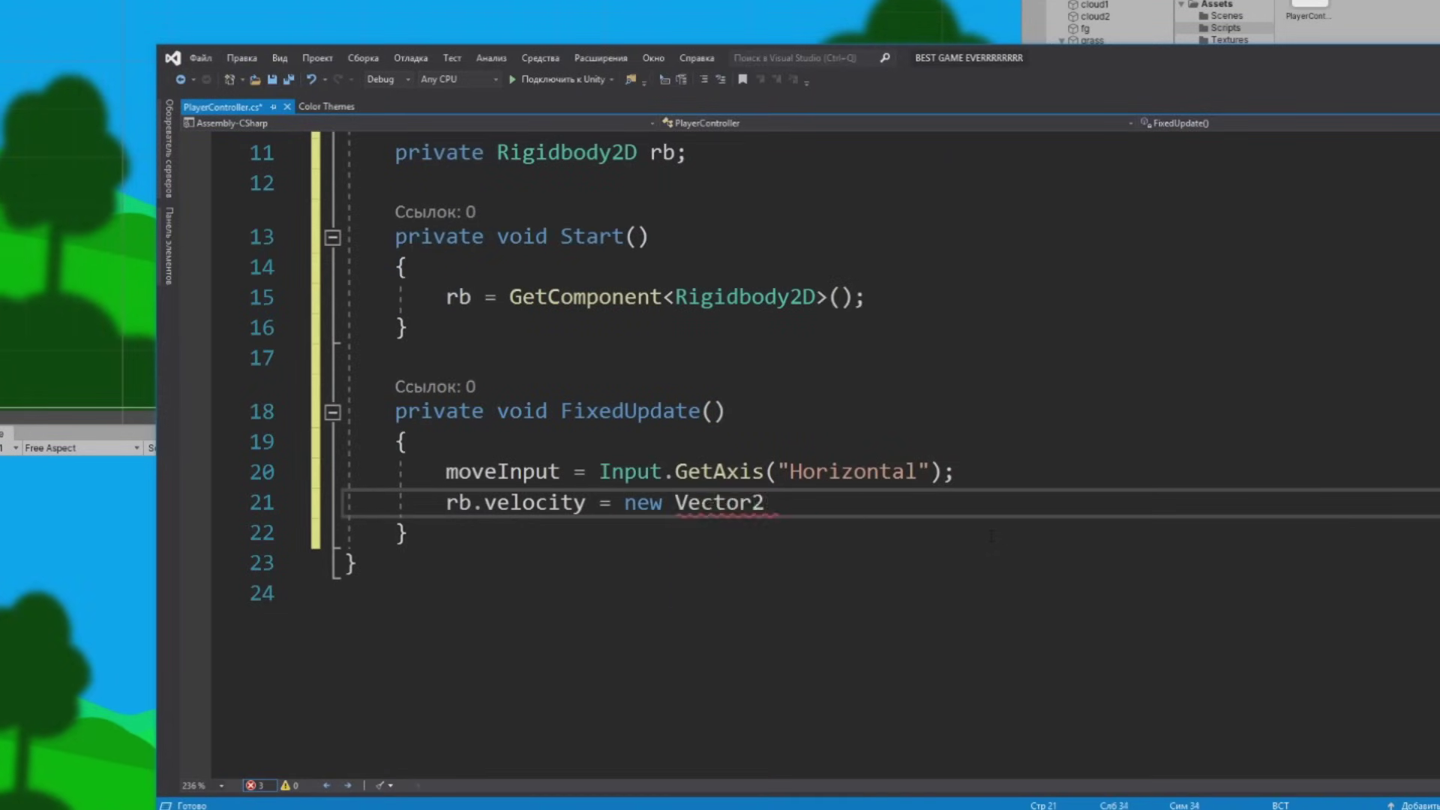
pyautogui.write('(')
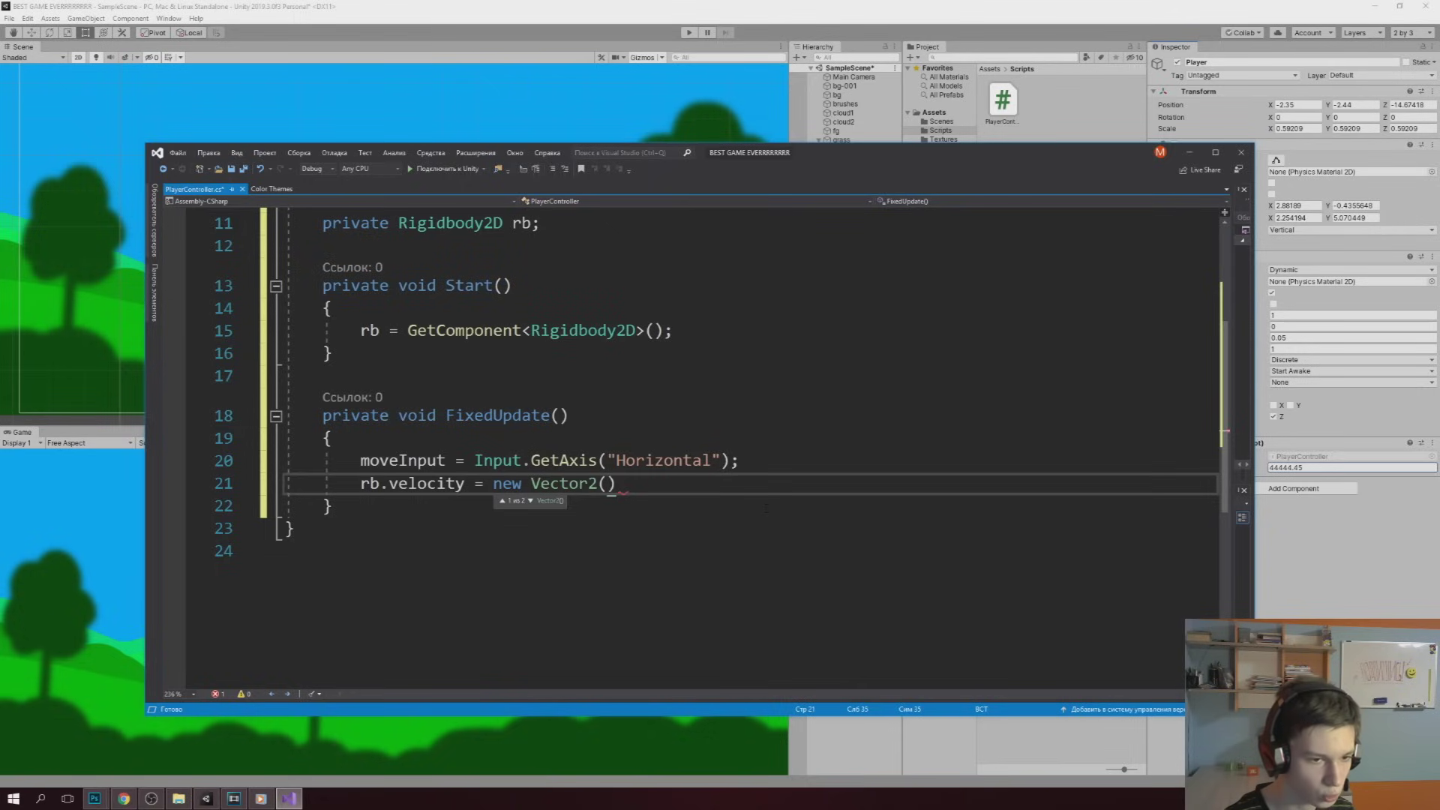
pyautogui.write('moveInput ')
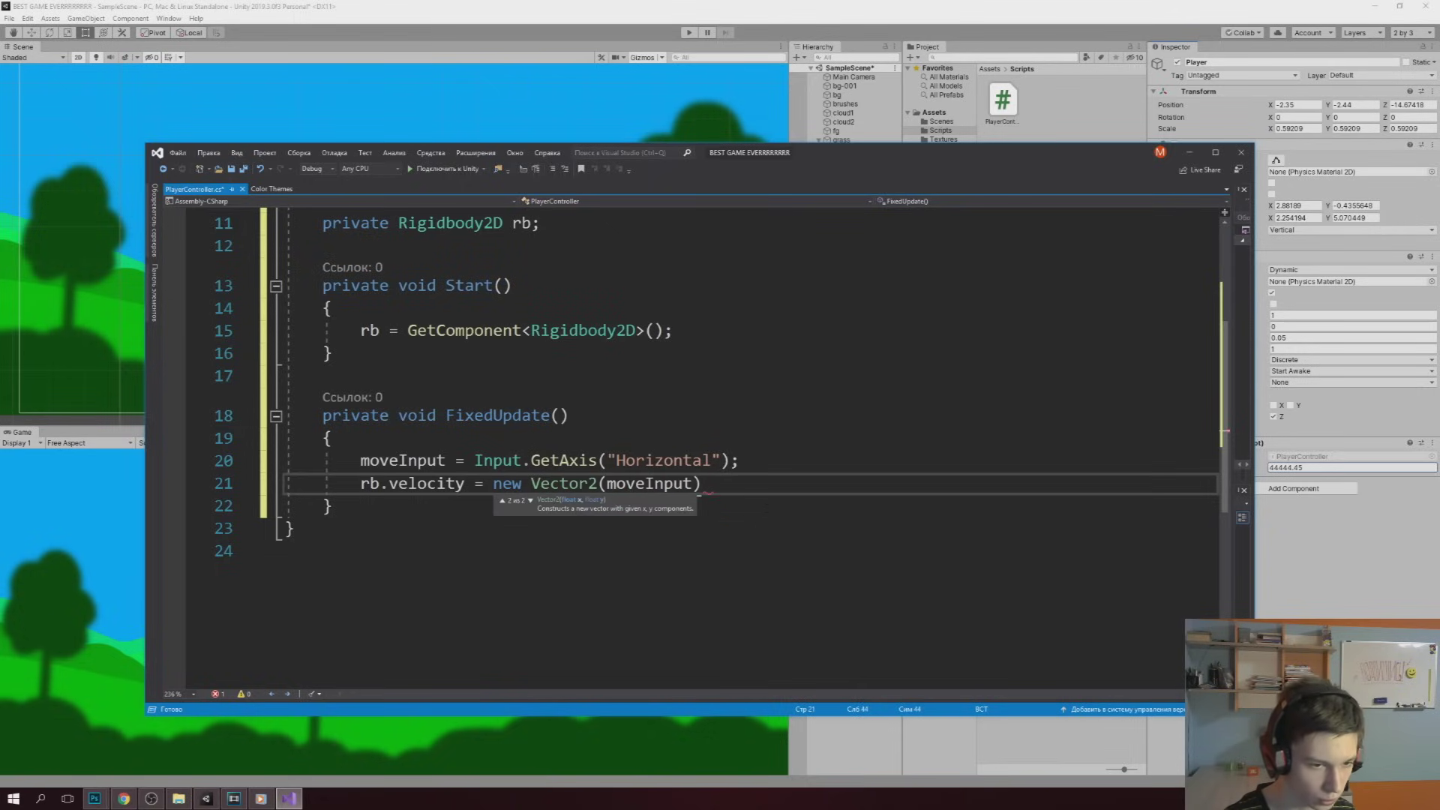
pyautogui.write('* speed, ')
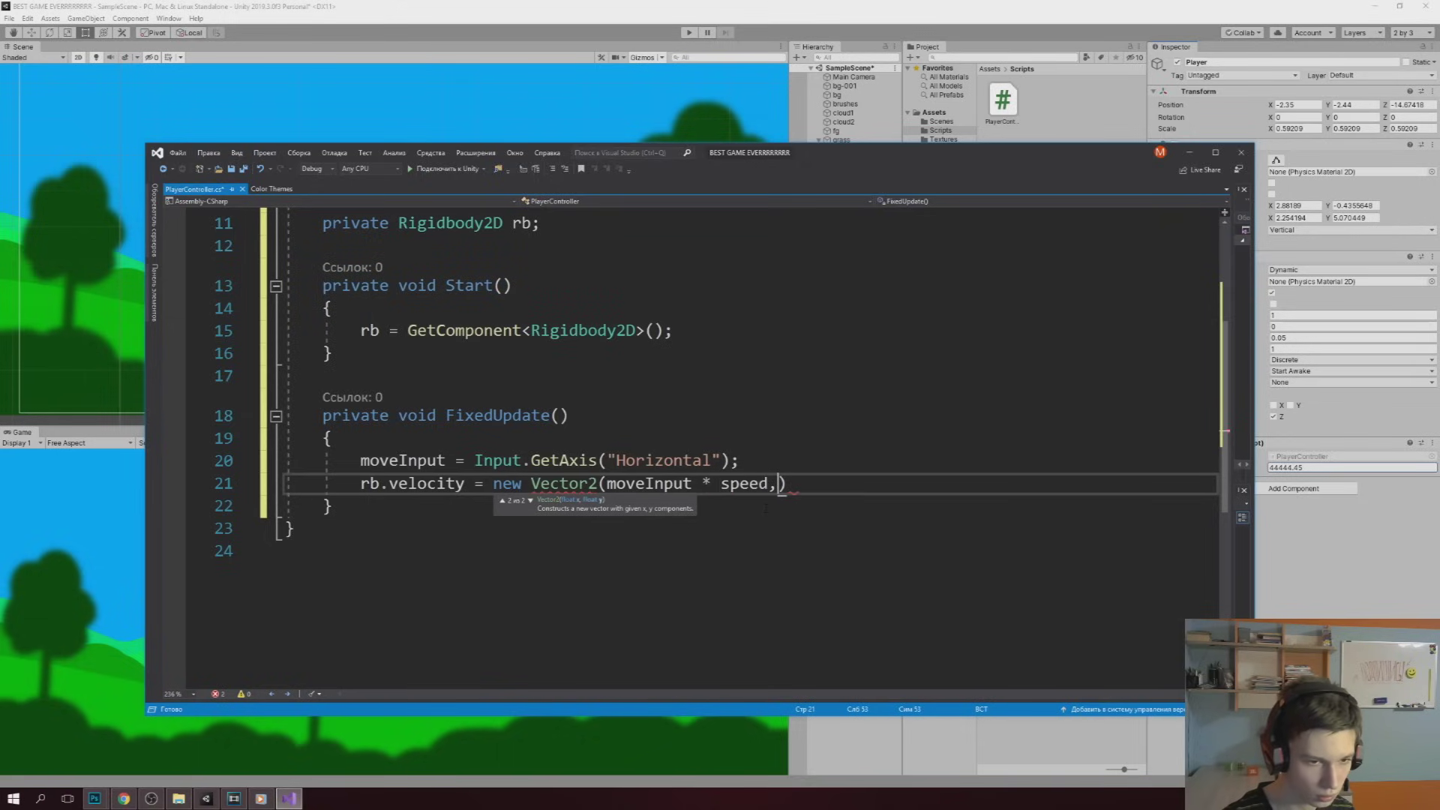
pyautogui.write('rb.ve')
pyautogui.press('Tab')
pyautogui.write('.y)')
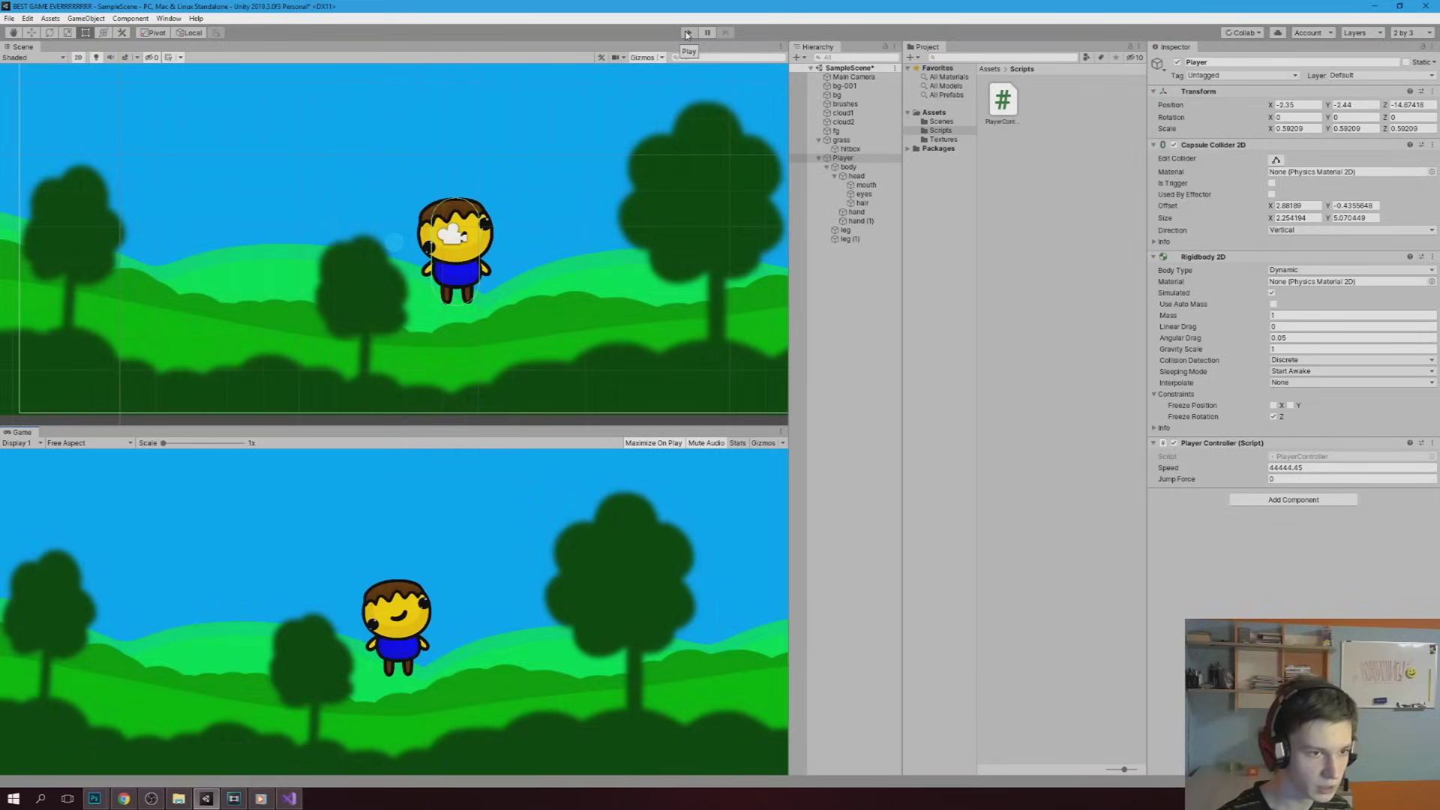
# Lower the Player Controller's Speed from 44444.45 to 4 and enter play mode
pyautogui.click(1275, 467)
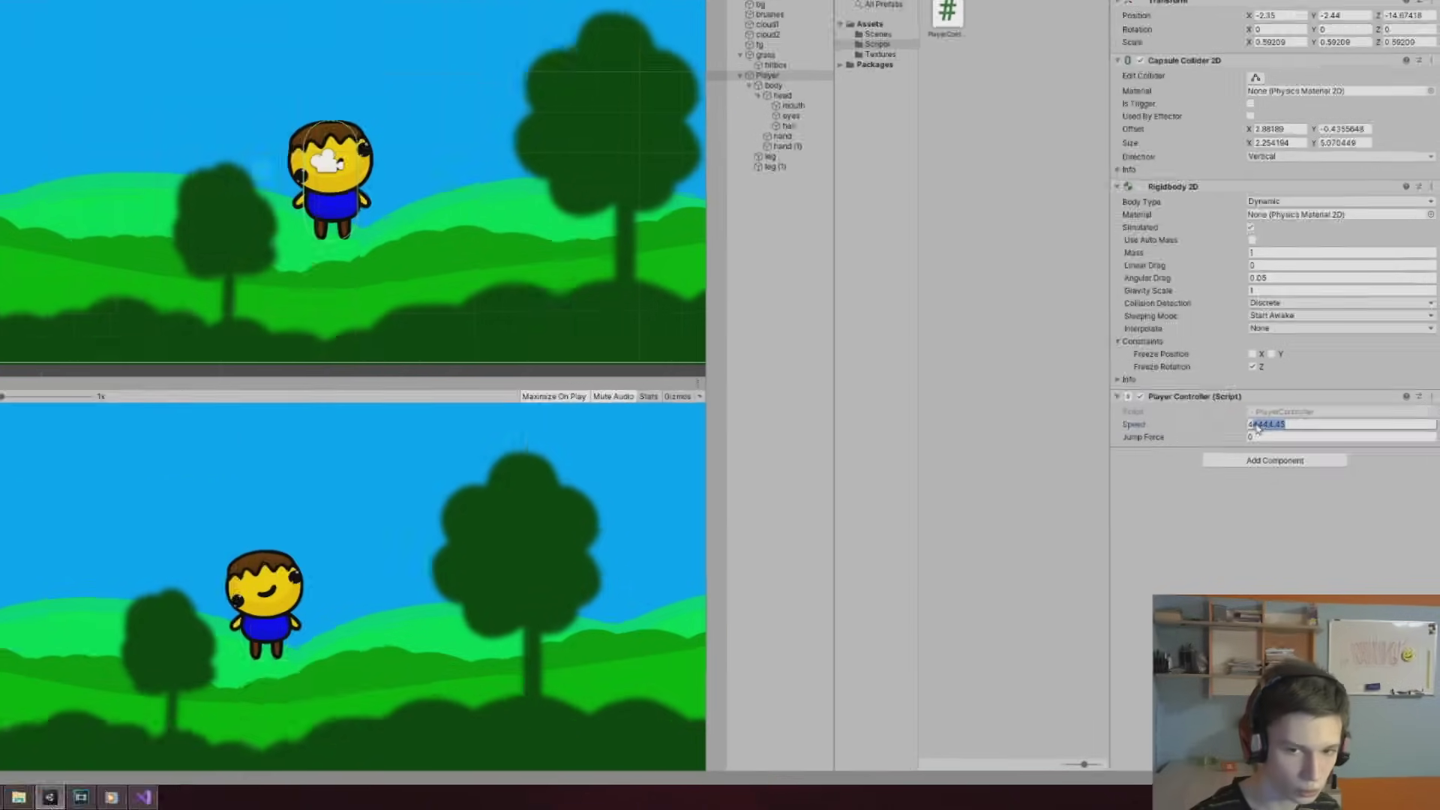
pyautogui.press('BackSpace')
pyautogui.press('Return')
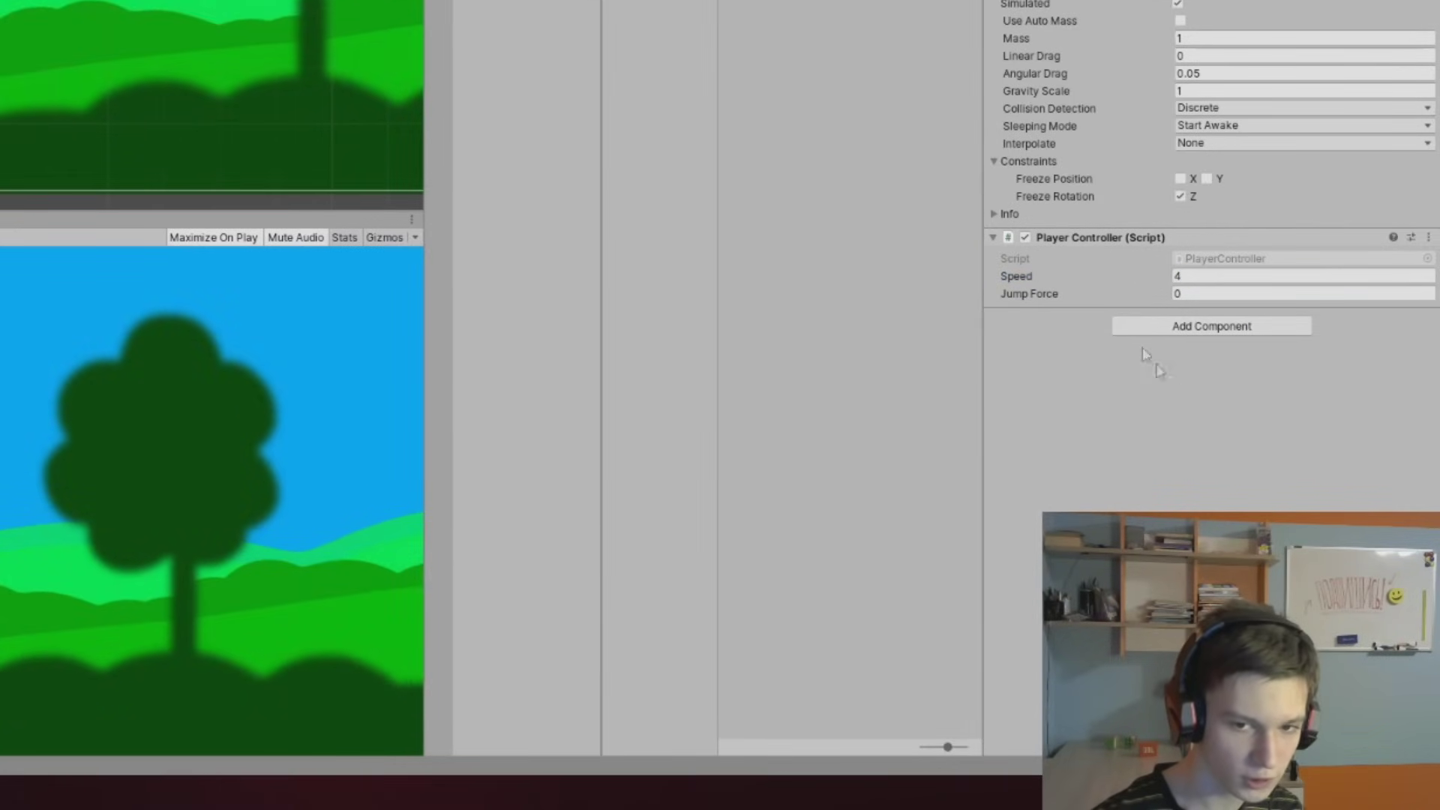
pyautogui.click(689, 34)
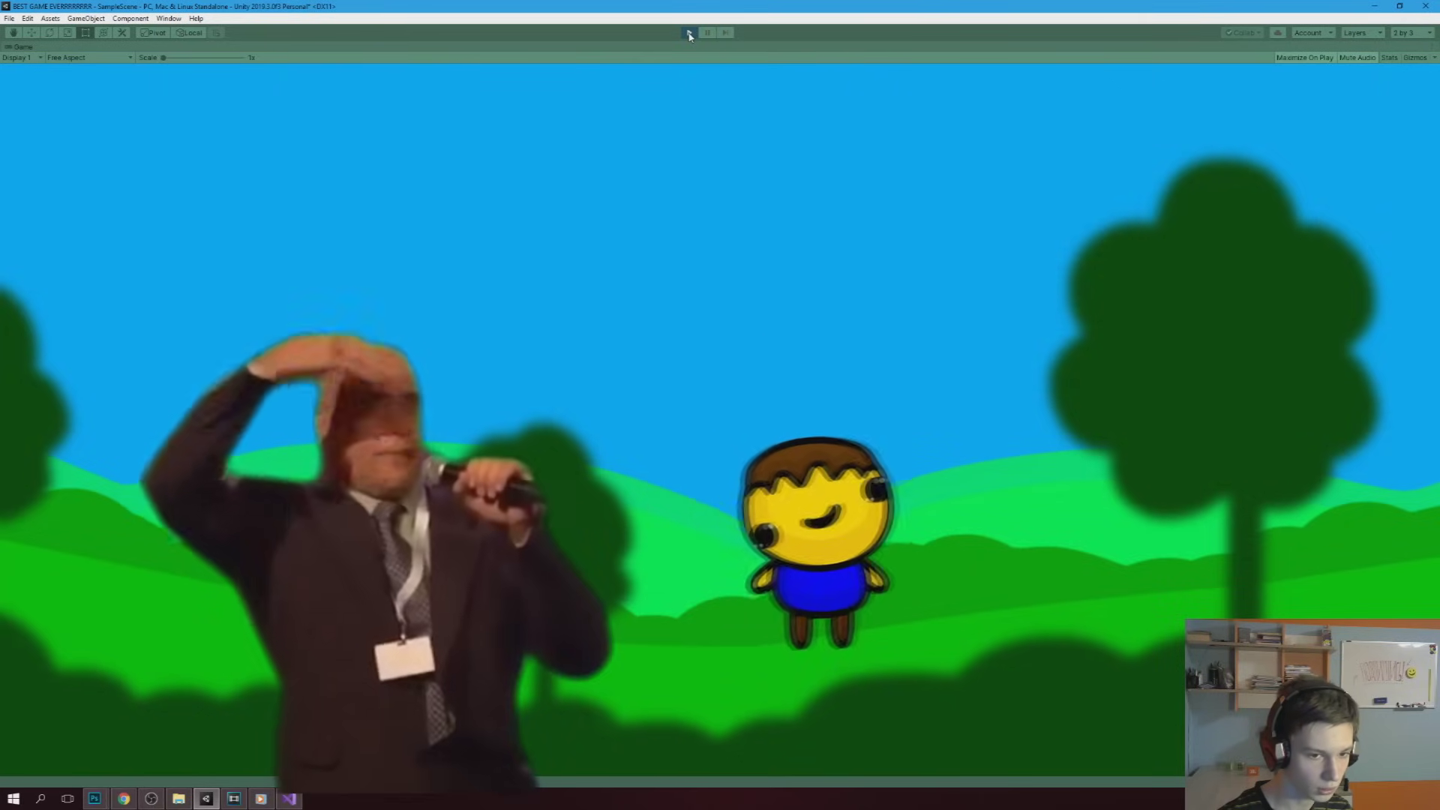
# Walk the player left and right past the middle tree with the arrow keys, then stop play mode
pyautogui.press('Left')
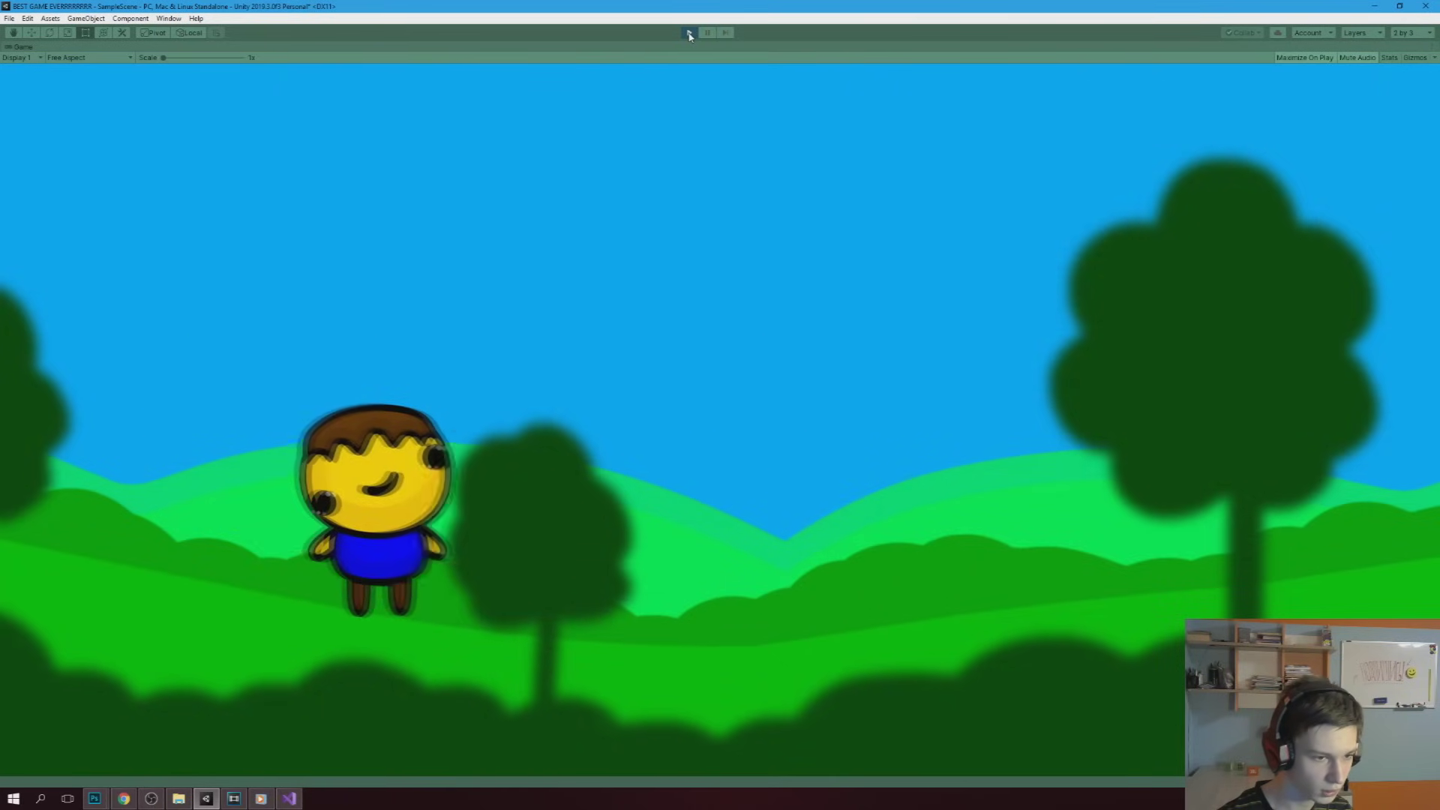
pyautogui.press('Right')
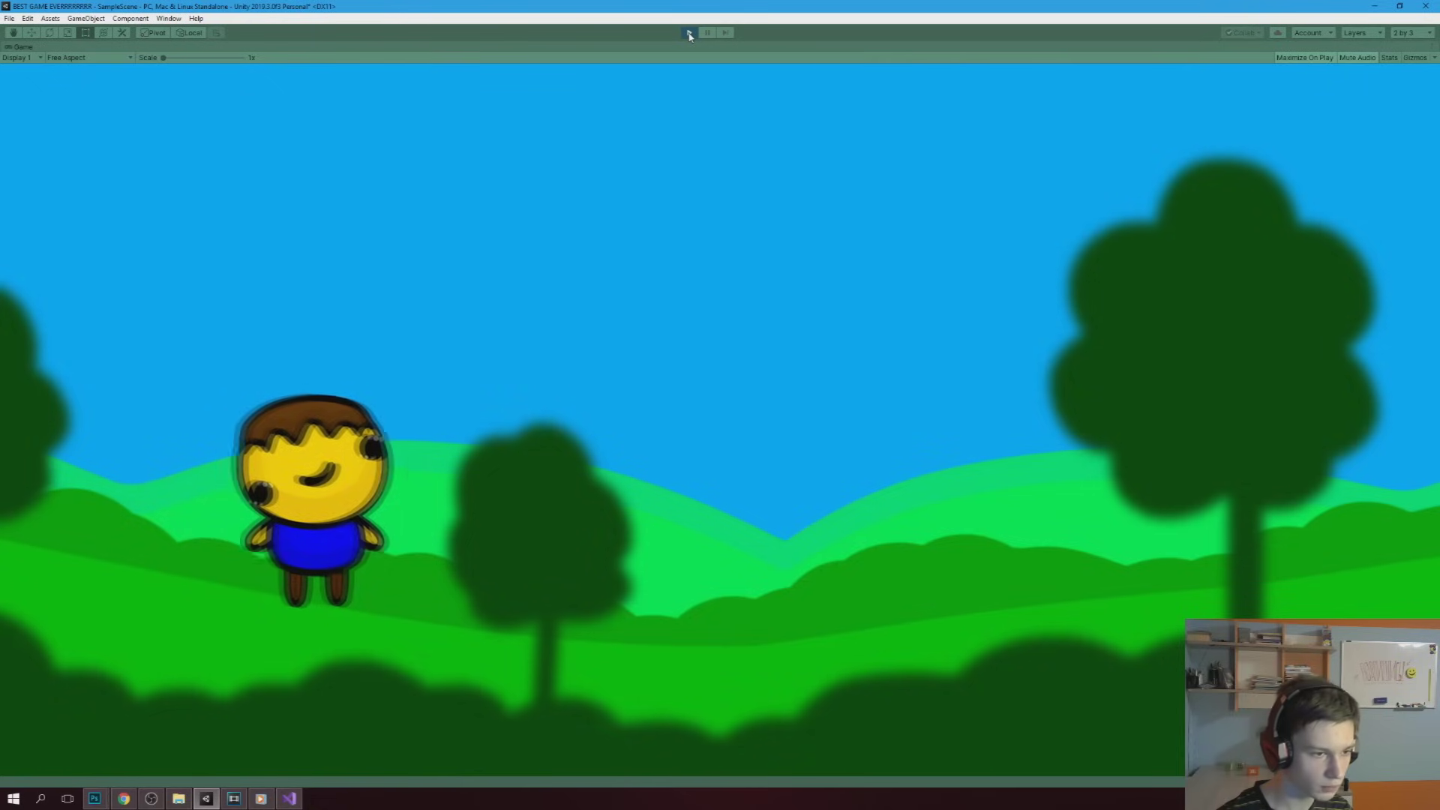
pyautogui.press('Right')
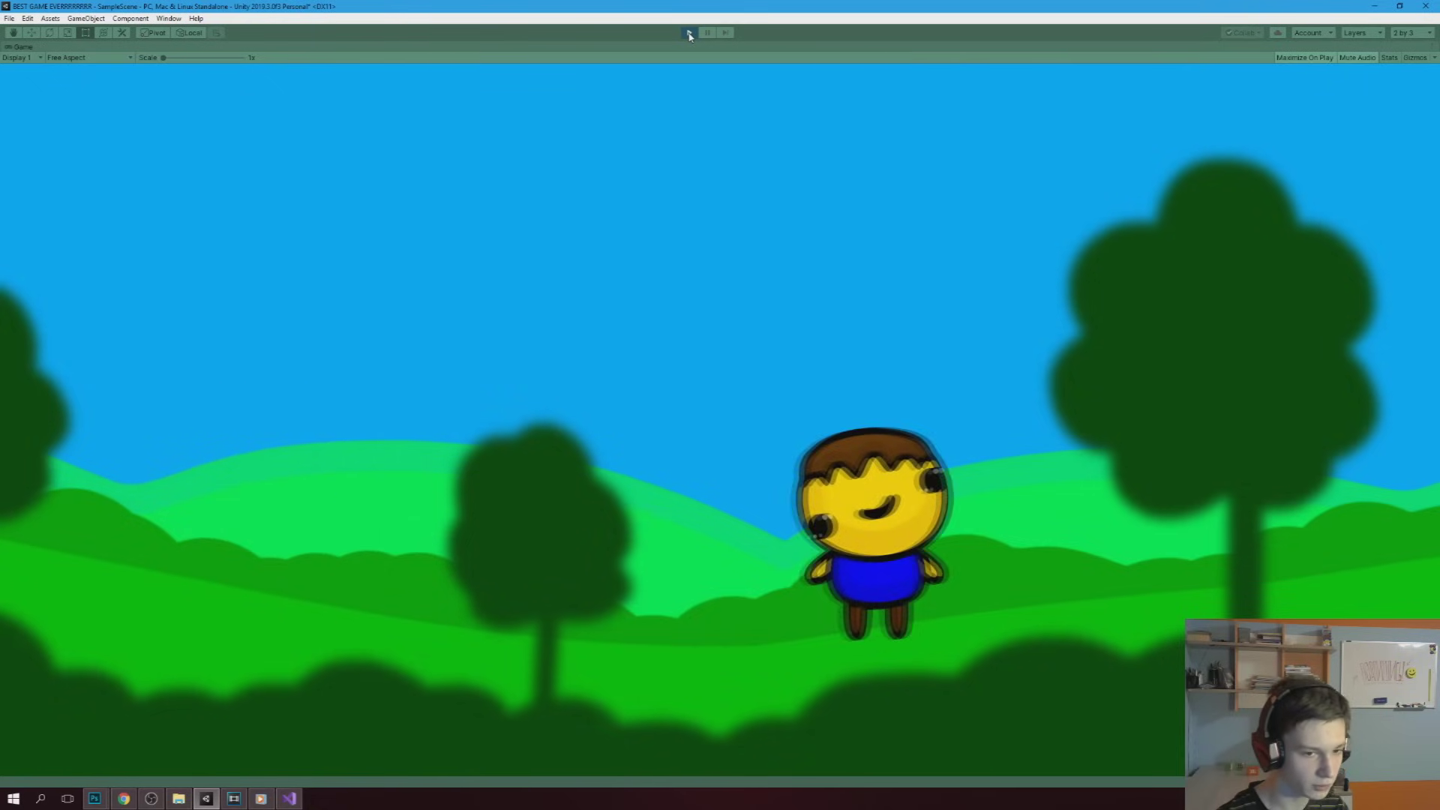
pyautogui.press('Left')
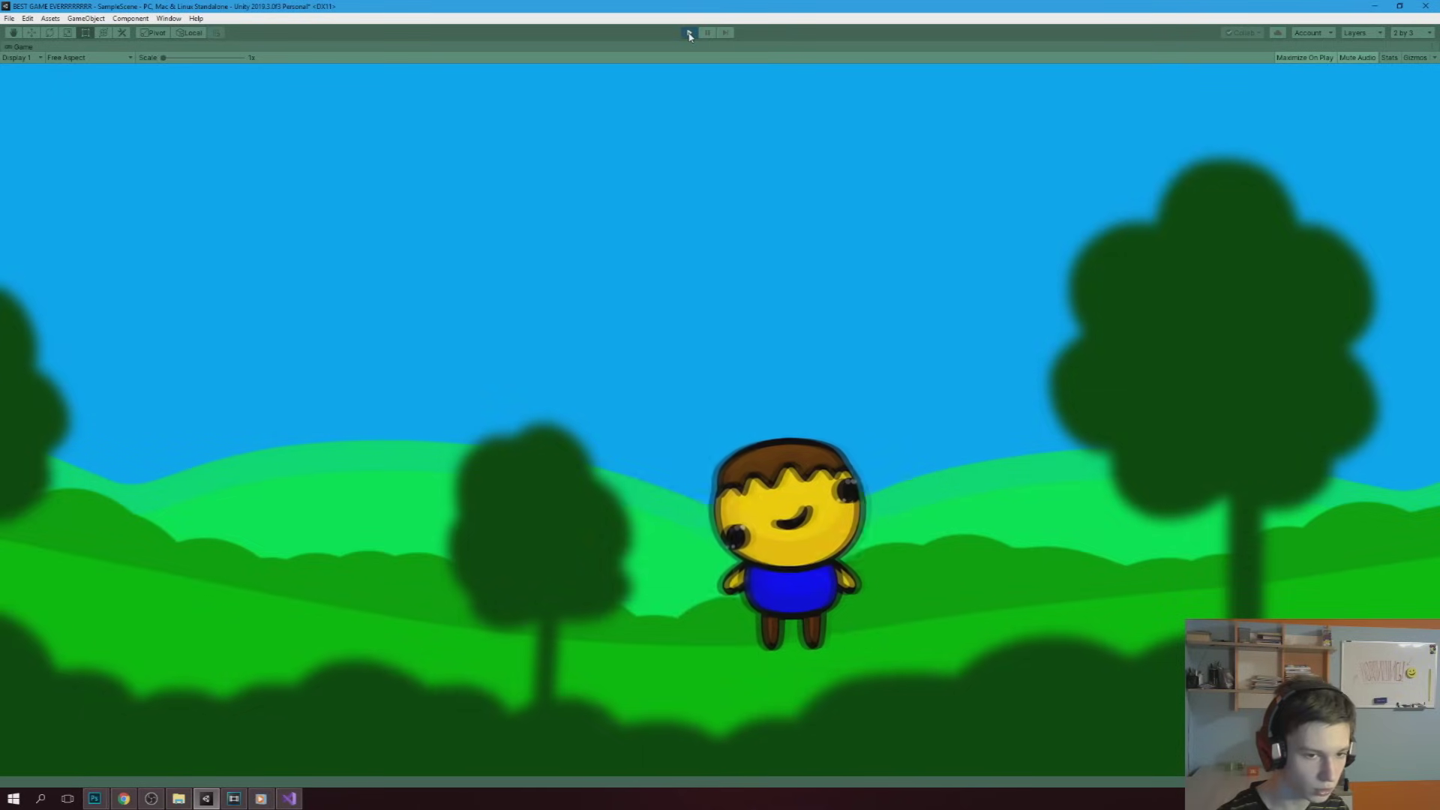
pyautogui.press('Left')
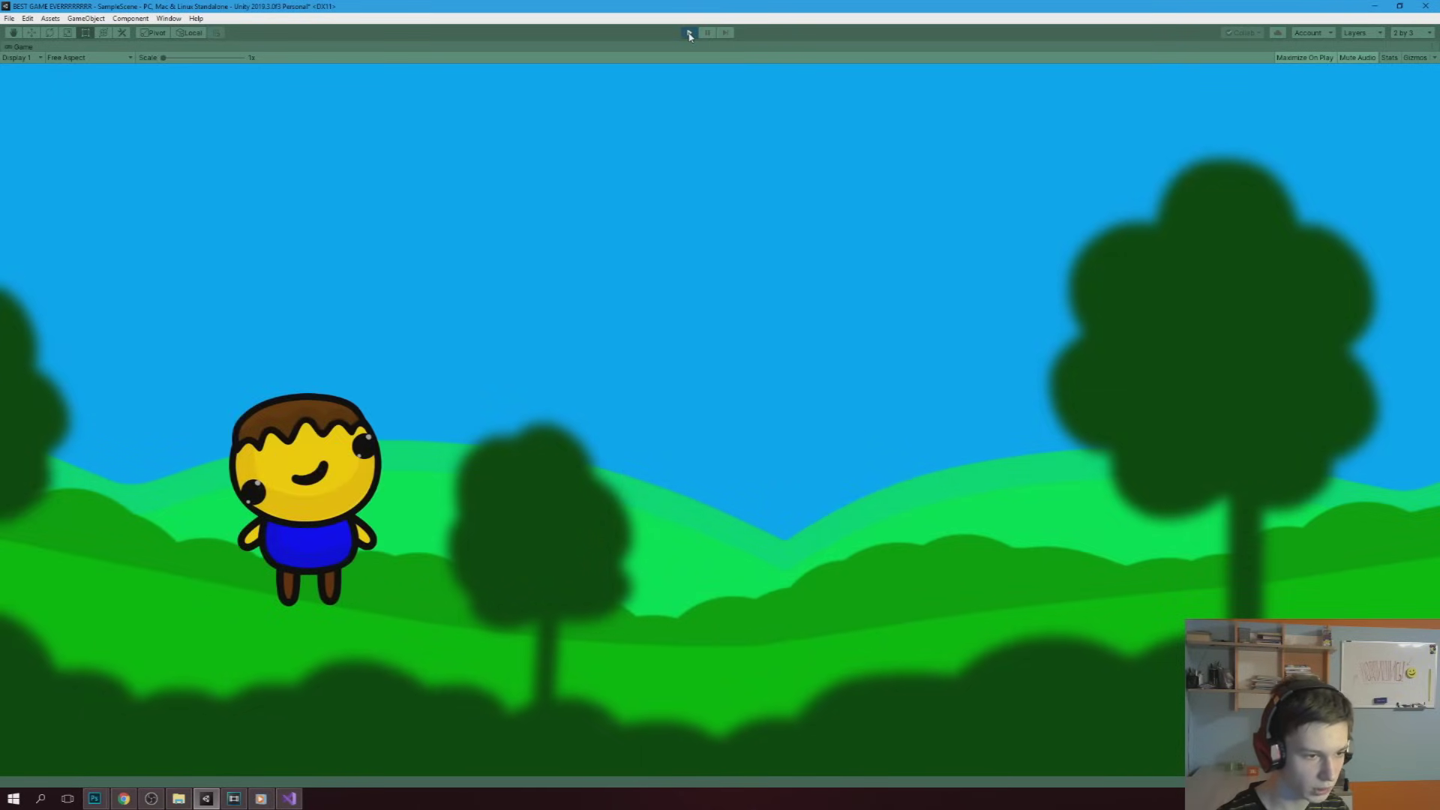
pyautogui.press('Right')
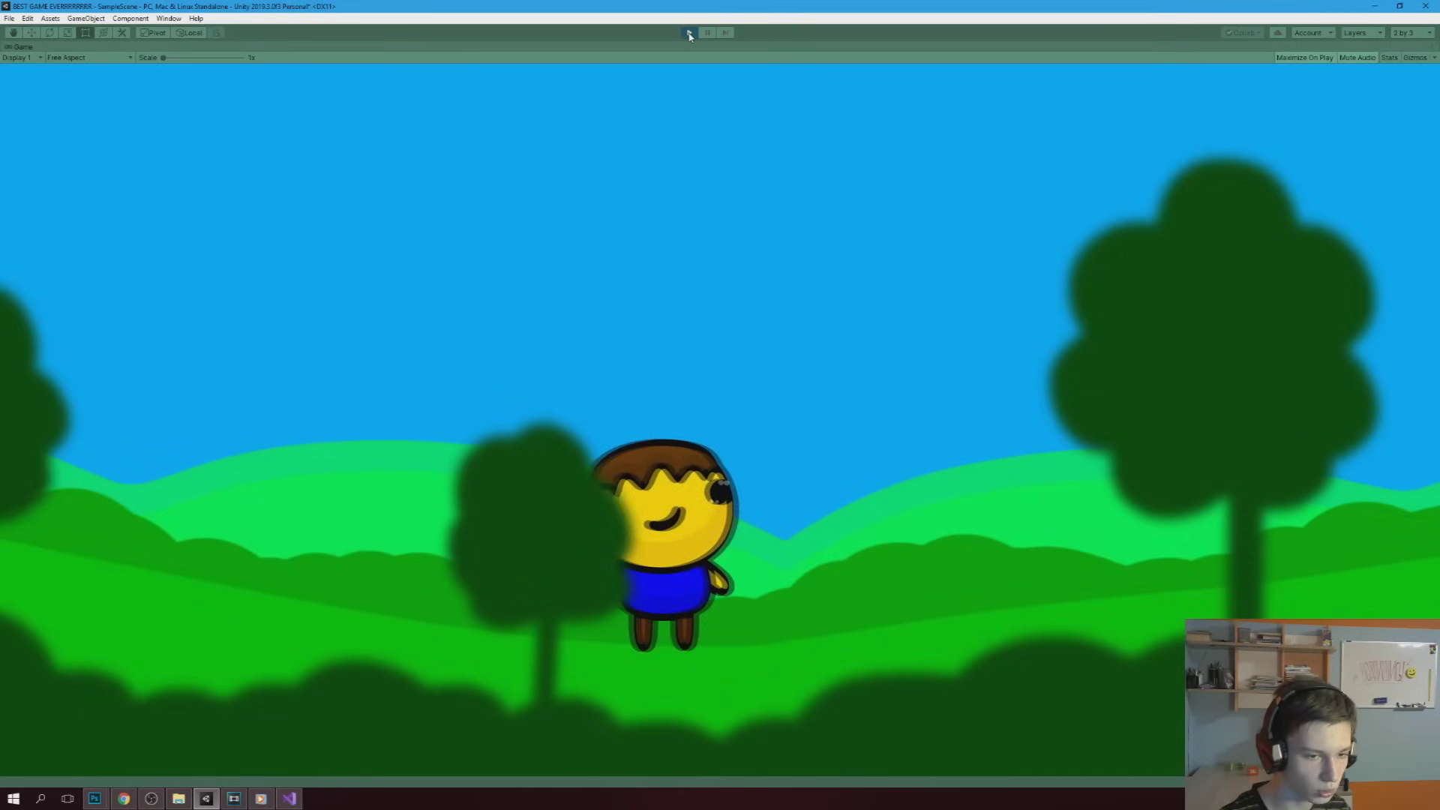
pyautogui.press('Right')
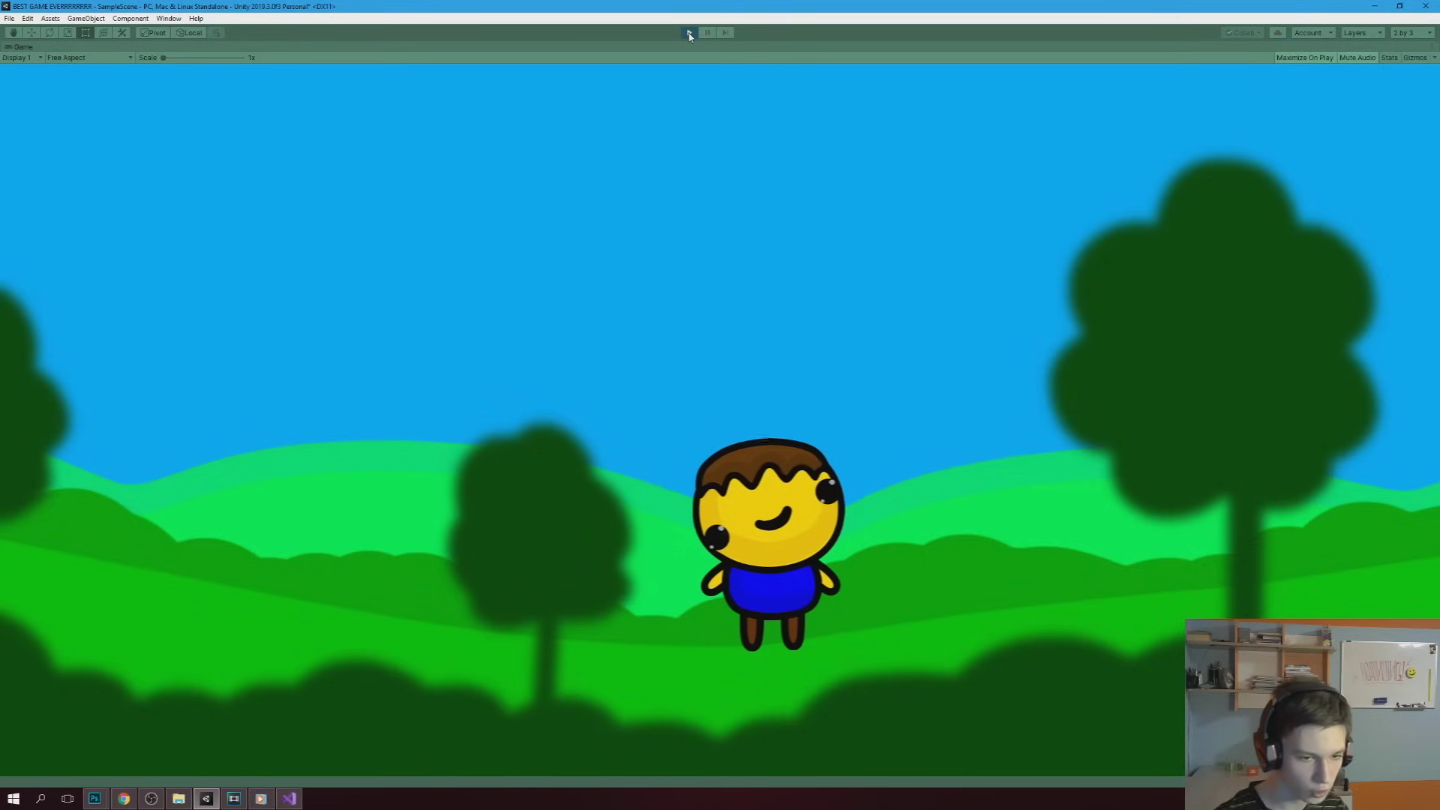
pyautogui.press('Left')
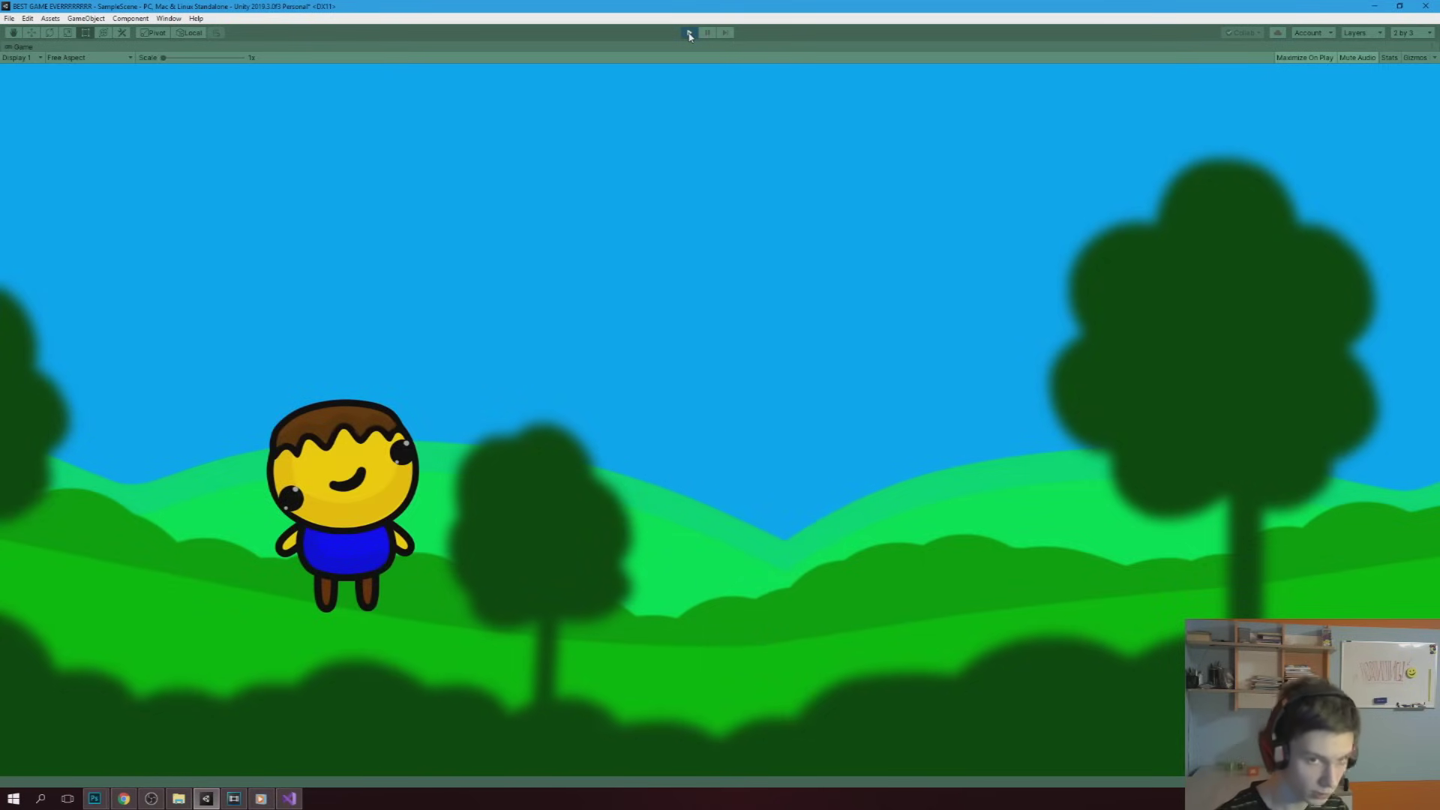
pyautogui.click(689, 33)
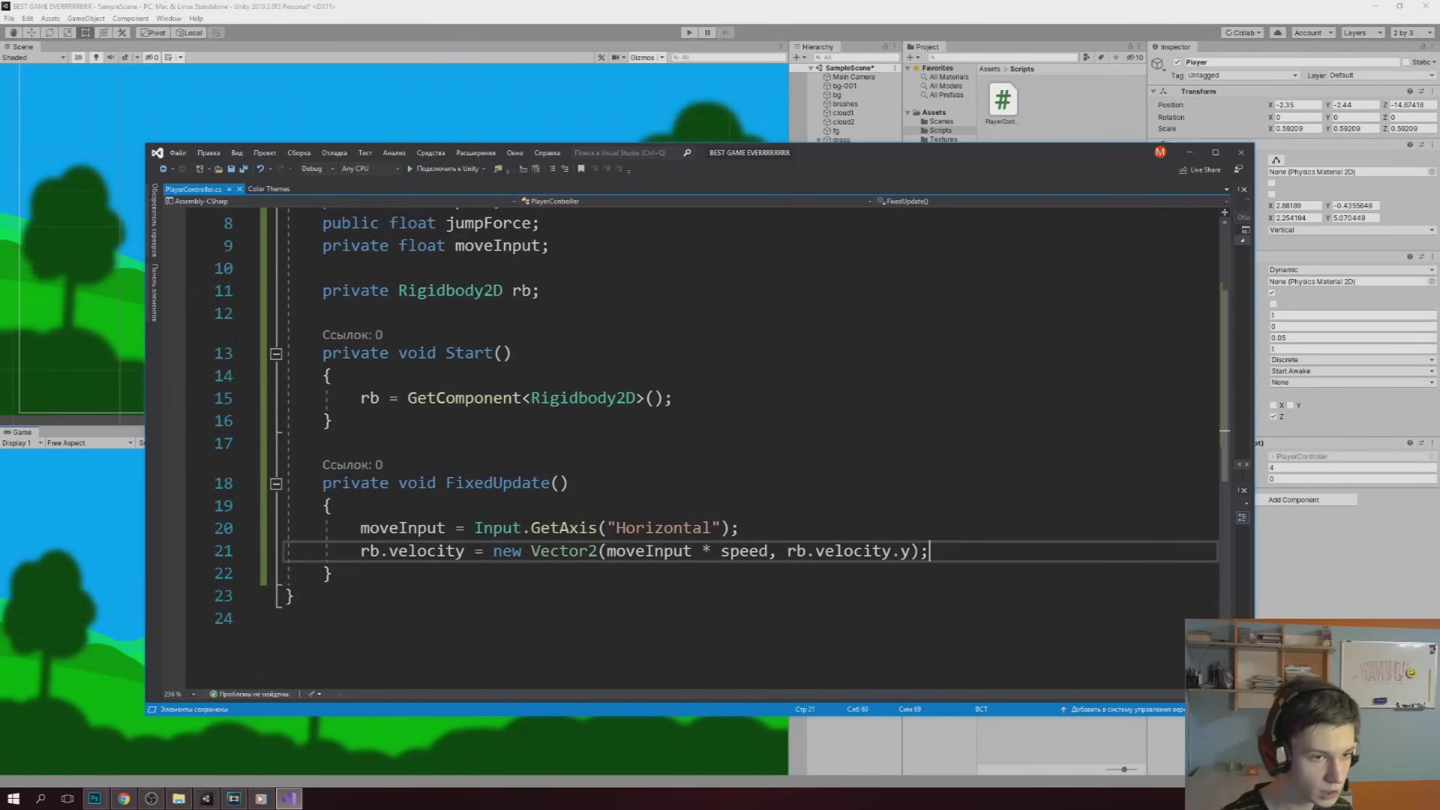
# Add a 'private bool facingRight = true;' field below the rb declaration
pyautogui.click(556, 291)
pyautogui.press('Return')
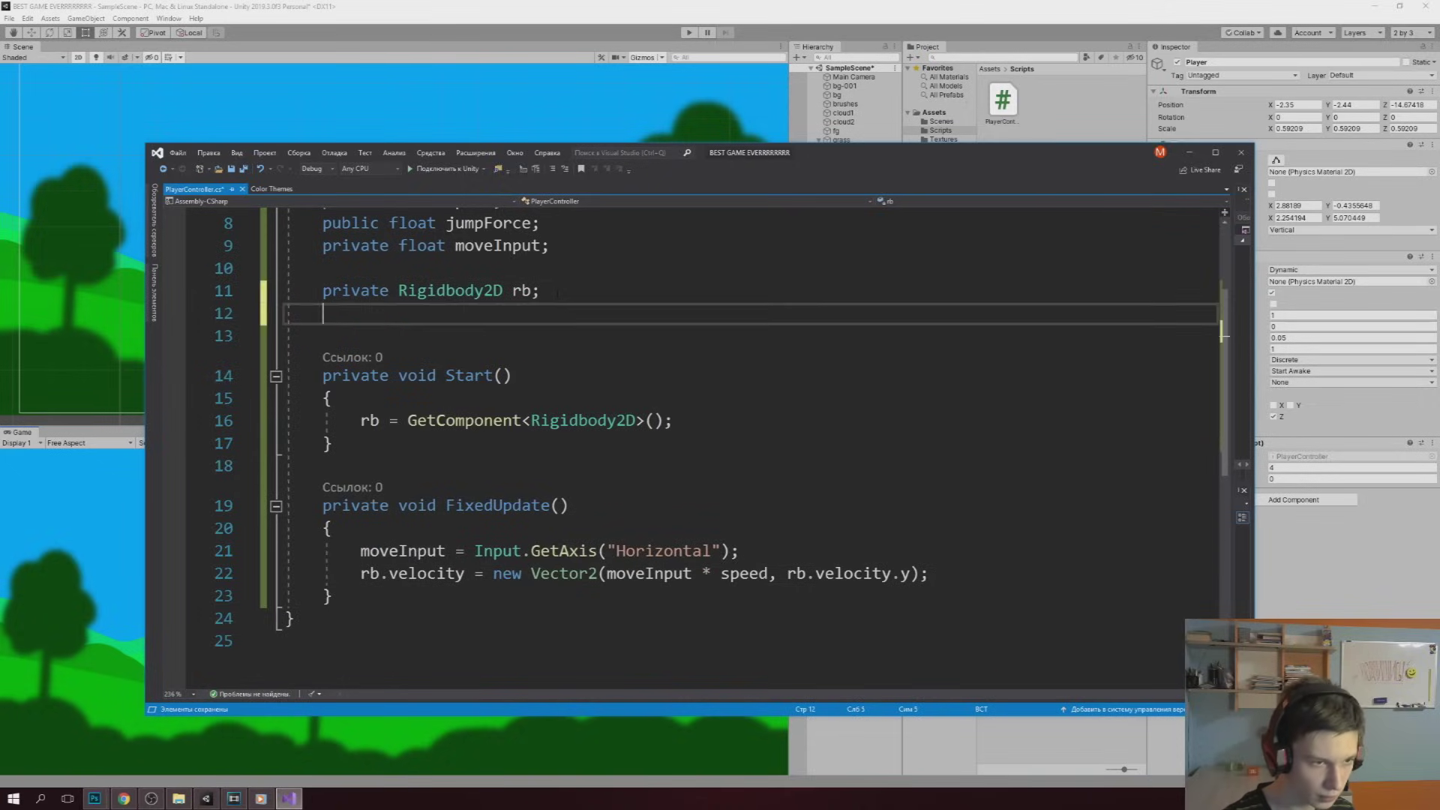
pyautogui.press('Return')
pyautogui.write('private bool facingRight = true;')
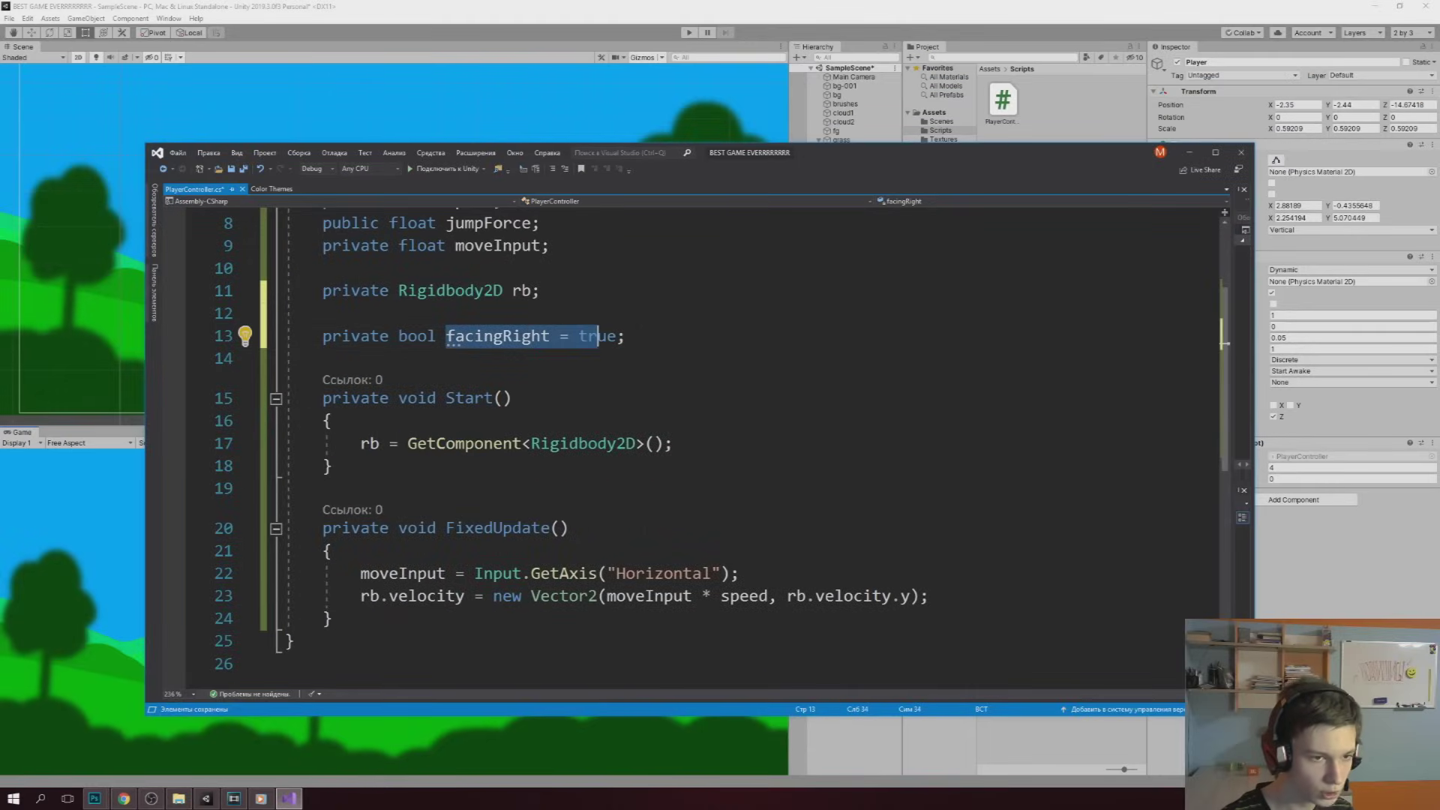
# Create a Flip() method below FixedUpdate that toggles facingRight to !facingRight
pyautogui.scroll(-2, 655, 341)
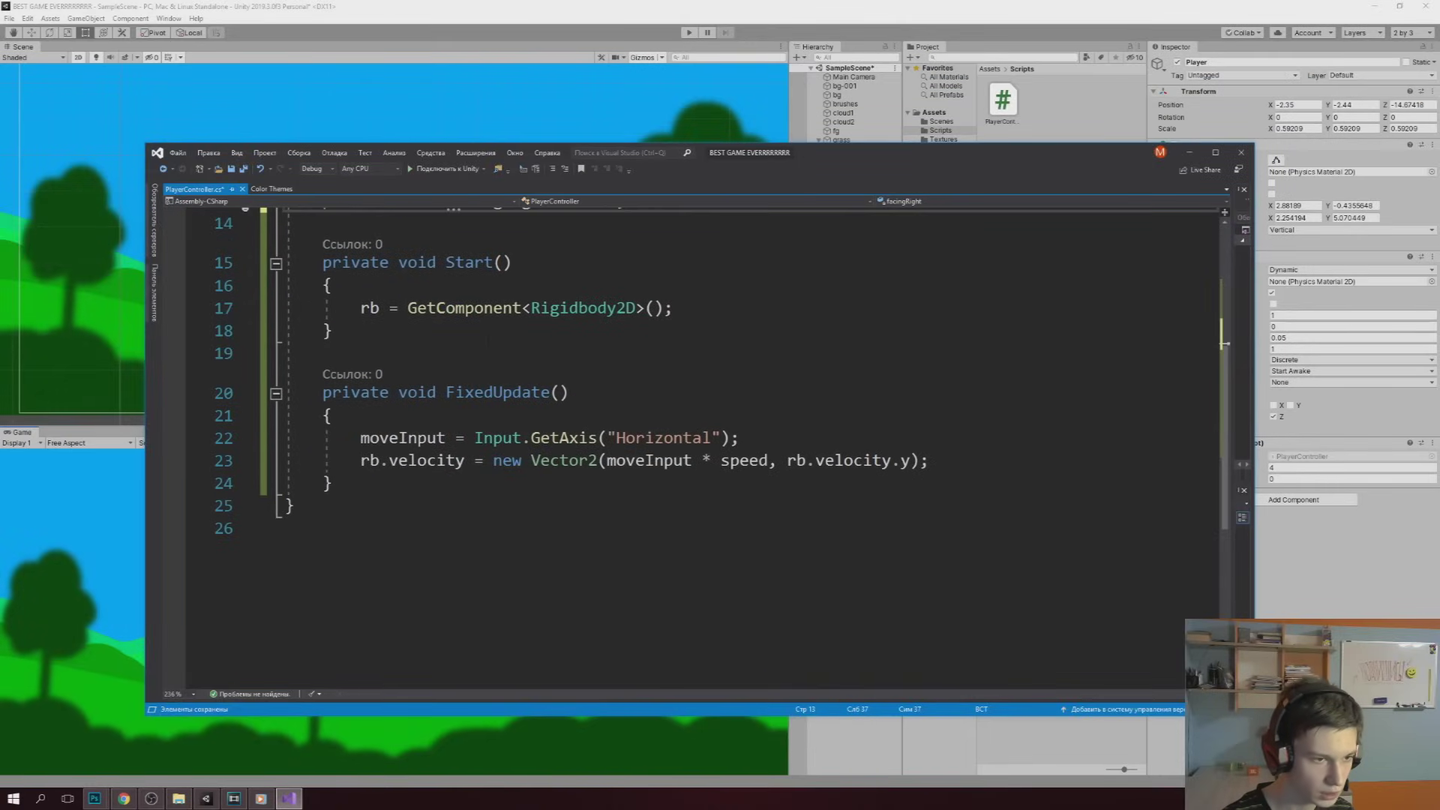
pyautogui.click(354, 483)
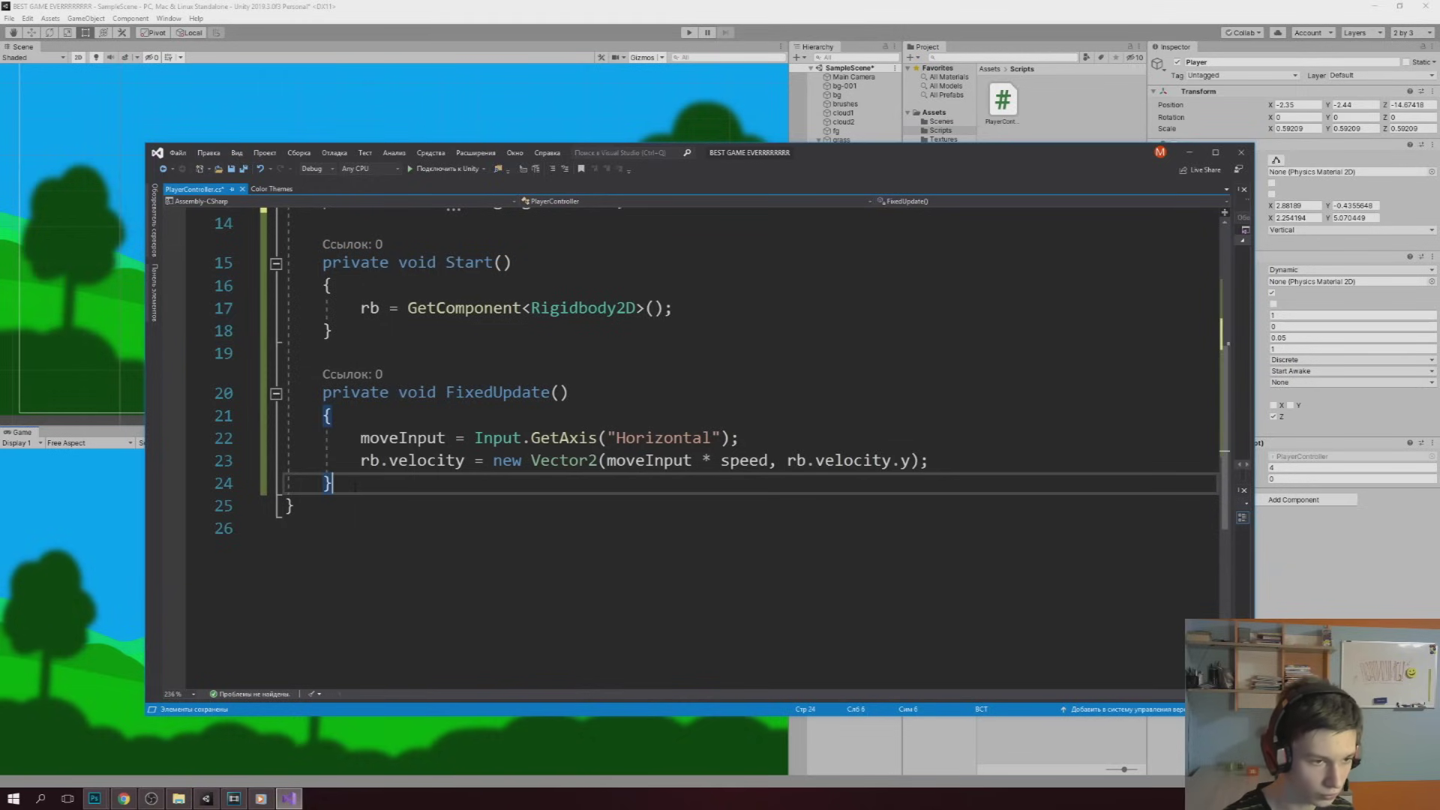
pyautogui.press('Return')
pyautogui.press('Return')
pyautogui.write('void F')
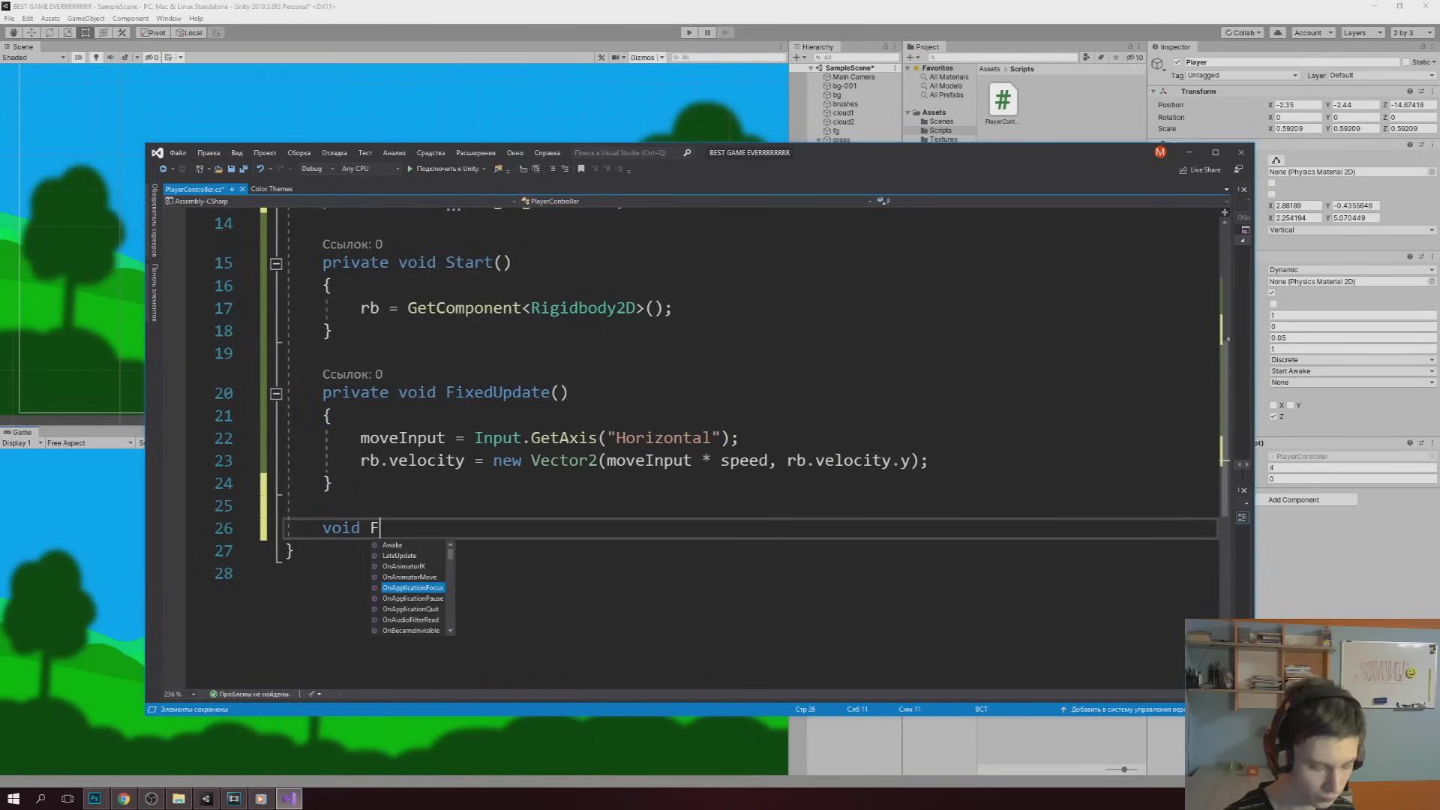
pyautogui.write('lip()')
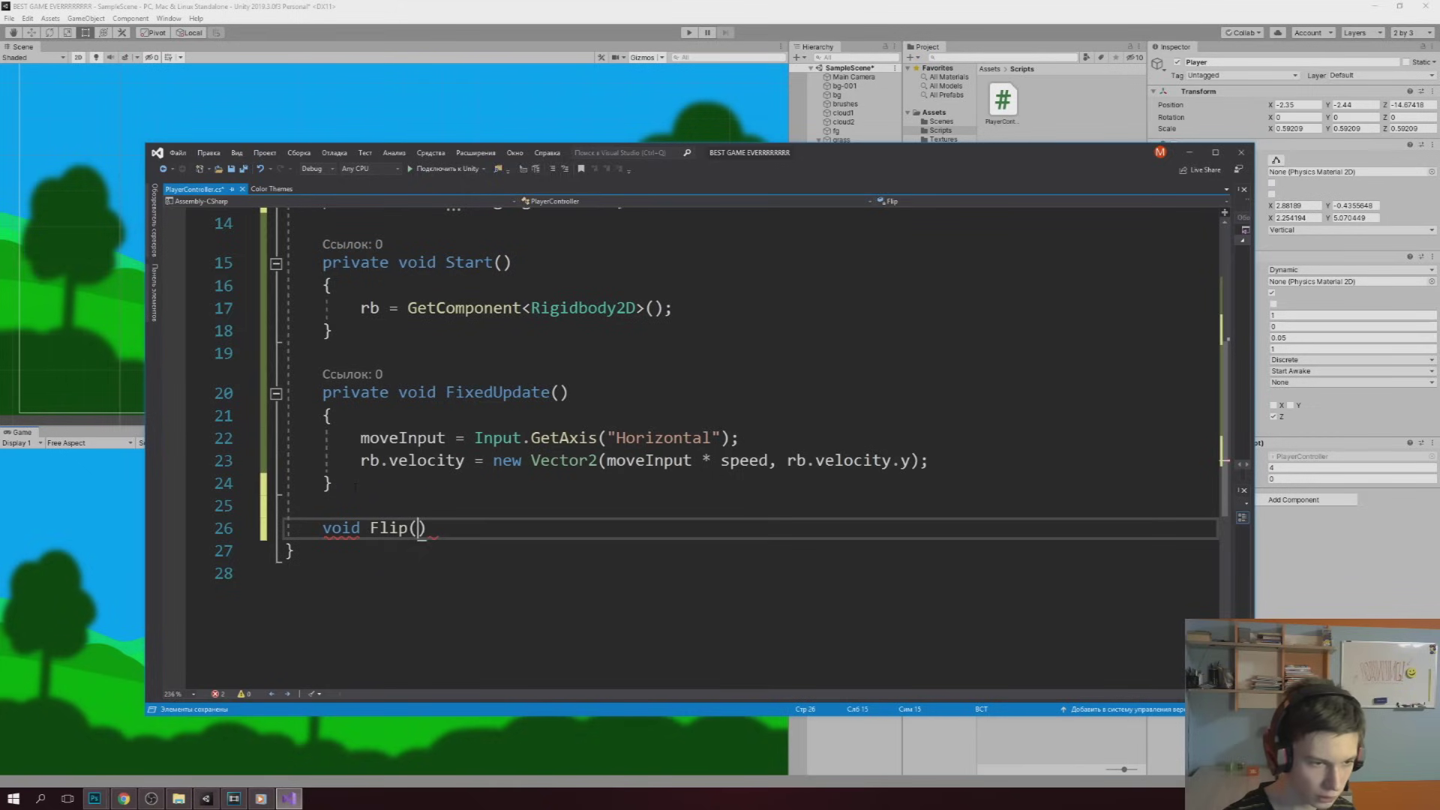
pyautogui.write(' {')
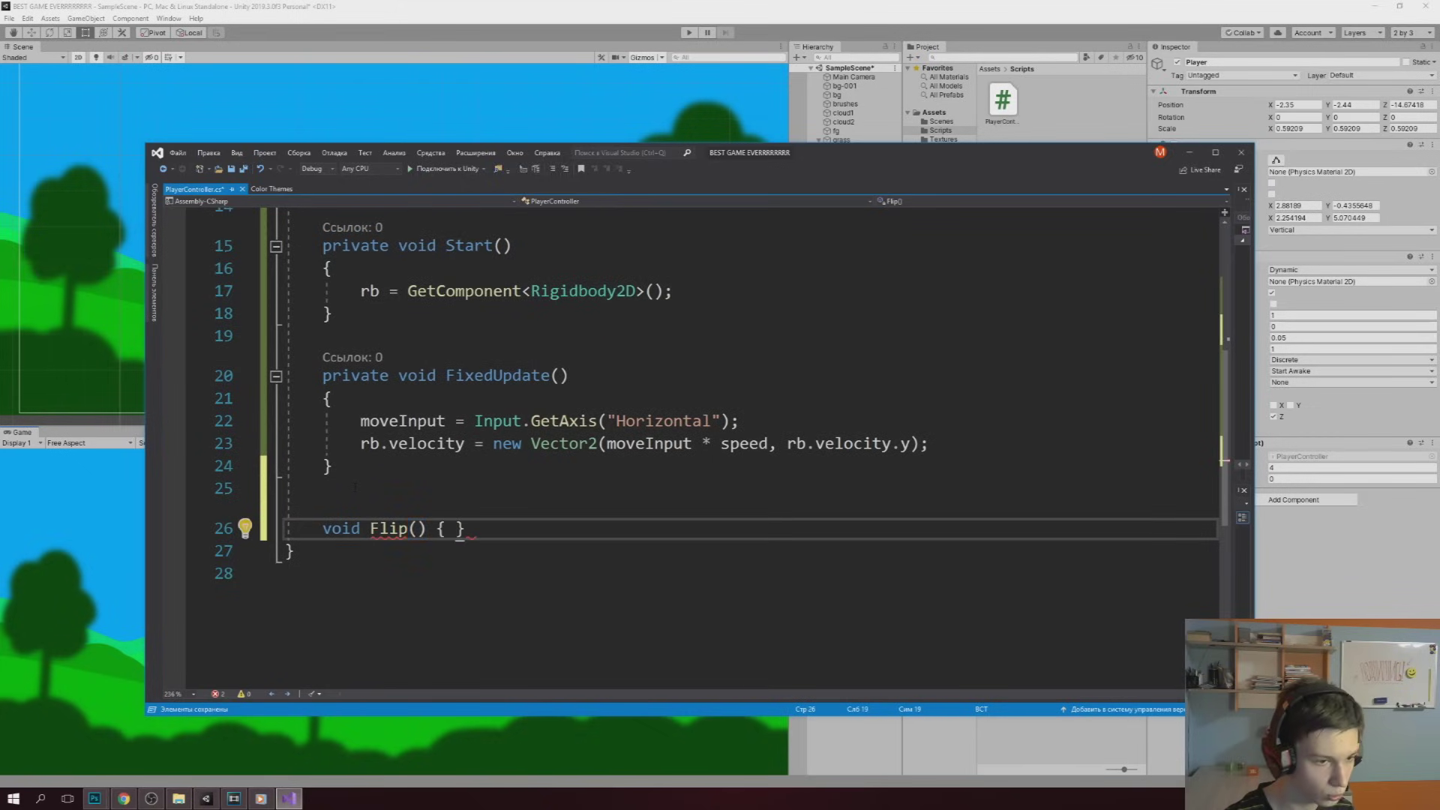
pyautogui.press('Return')
pyautogui.write('faci')
pyautogui.press('Tab')
pyautogui.write('!')
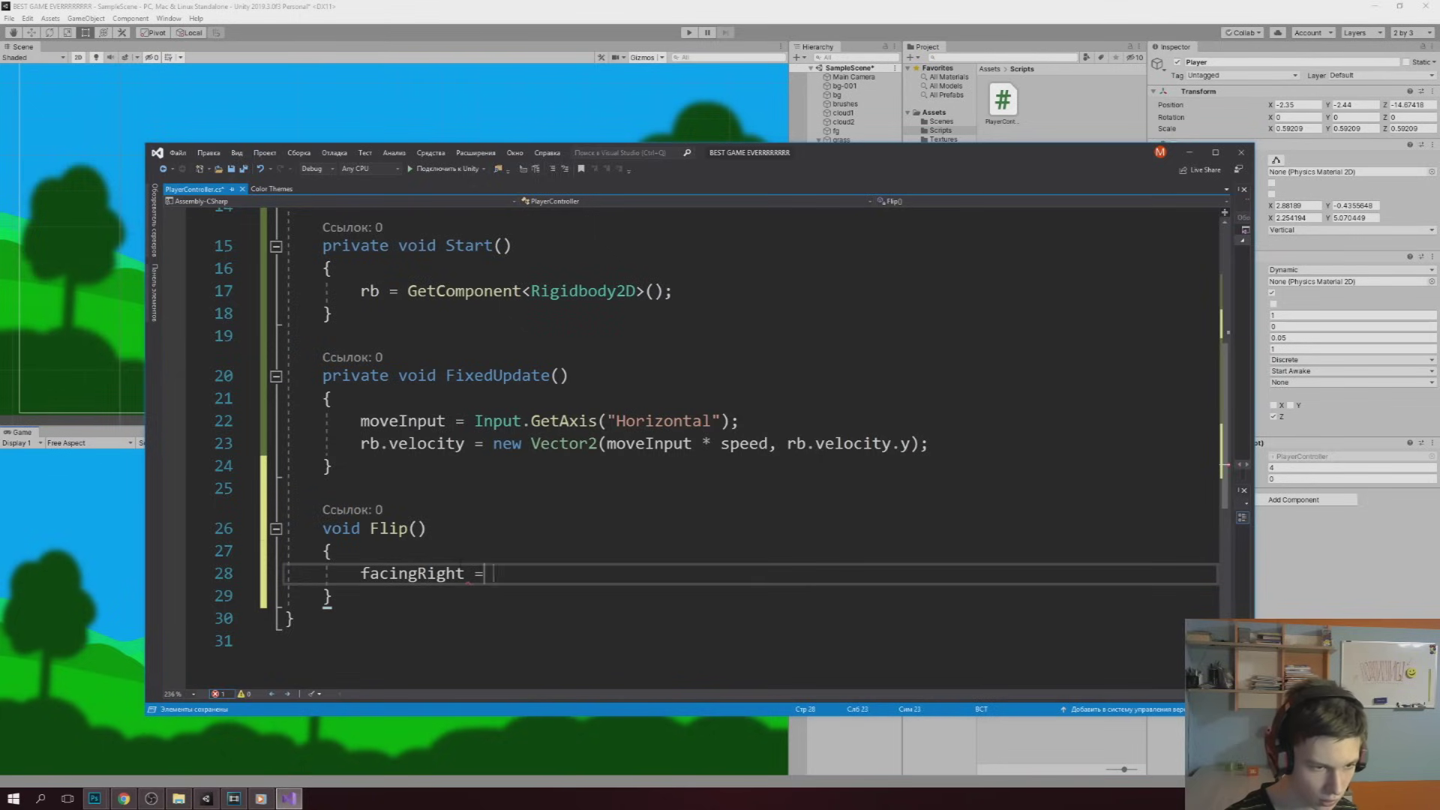
pyautogui.write('faci')
pyautogui.press('Tab')
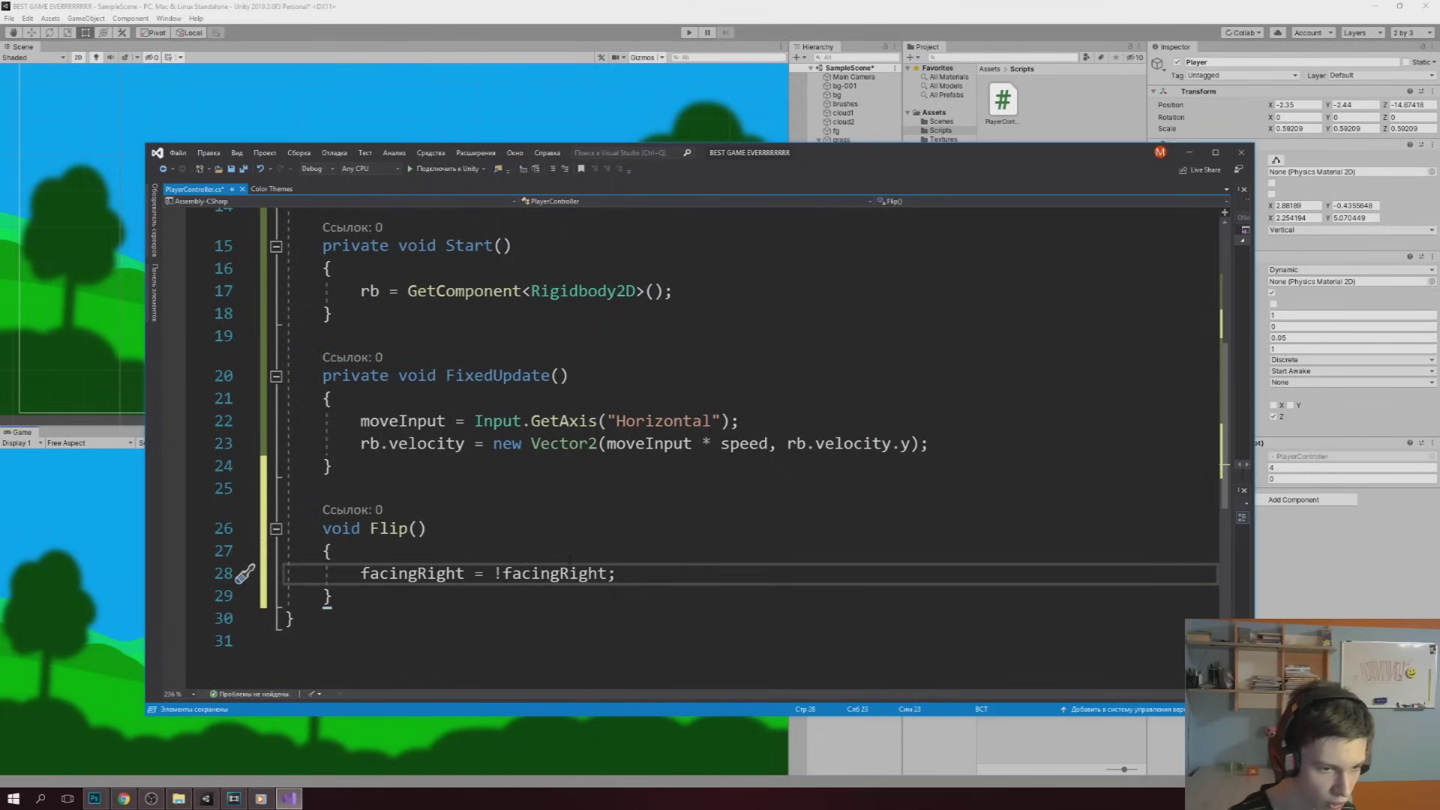
# In Flip, declare 'Vector3 Scaler = transform.localScale;' and negate its x with '*= -1'
pyautogui.click(647, 573)
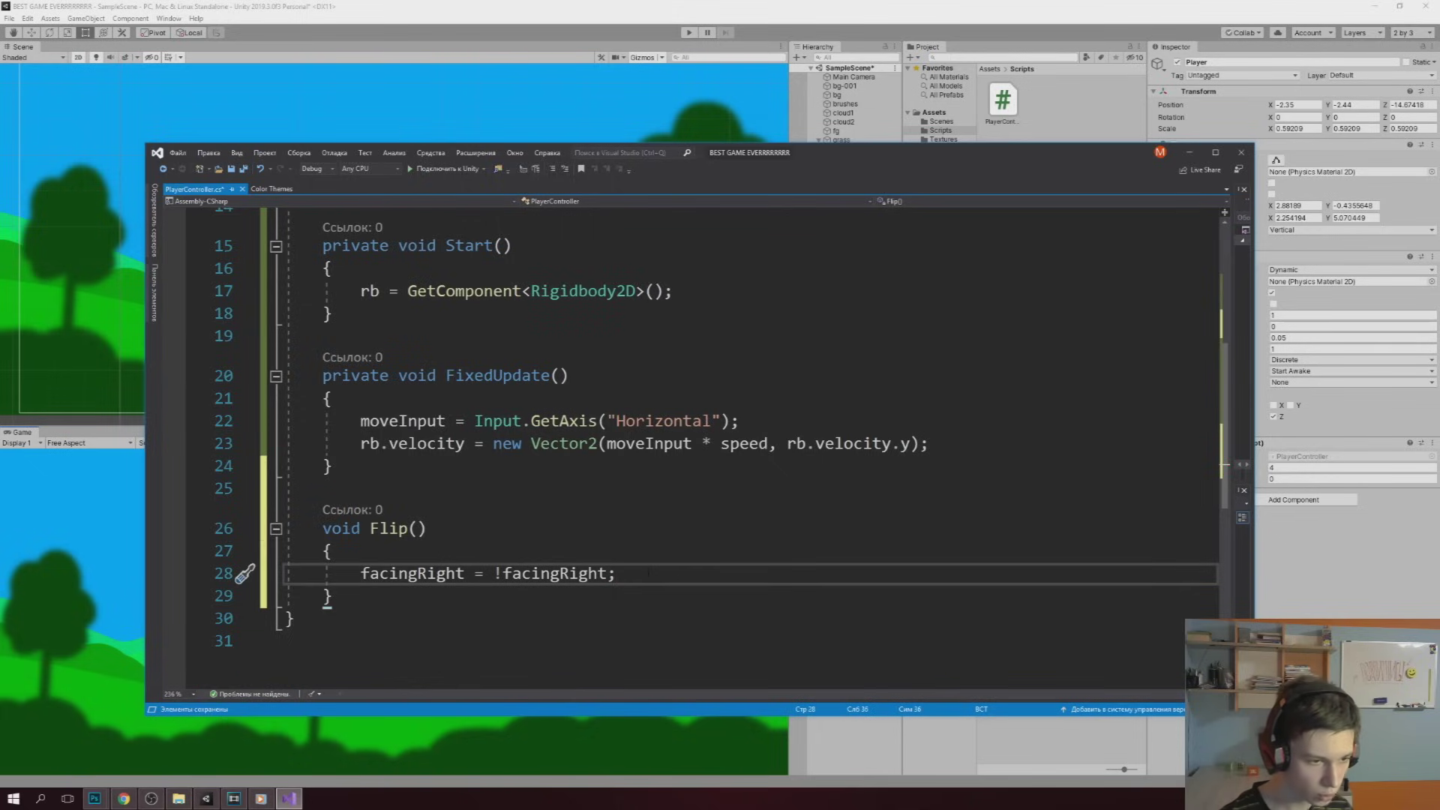
pyautogui.press('Return')
pyautogui.write('Vector3 Scaler')
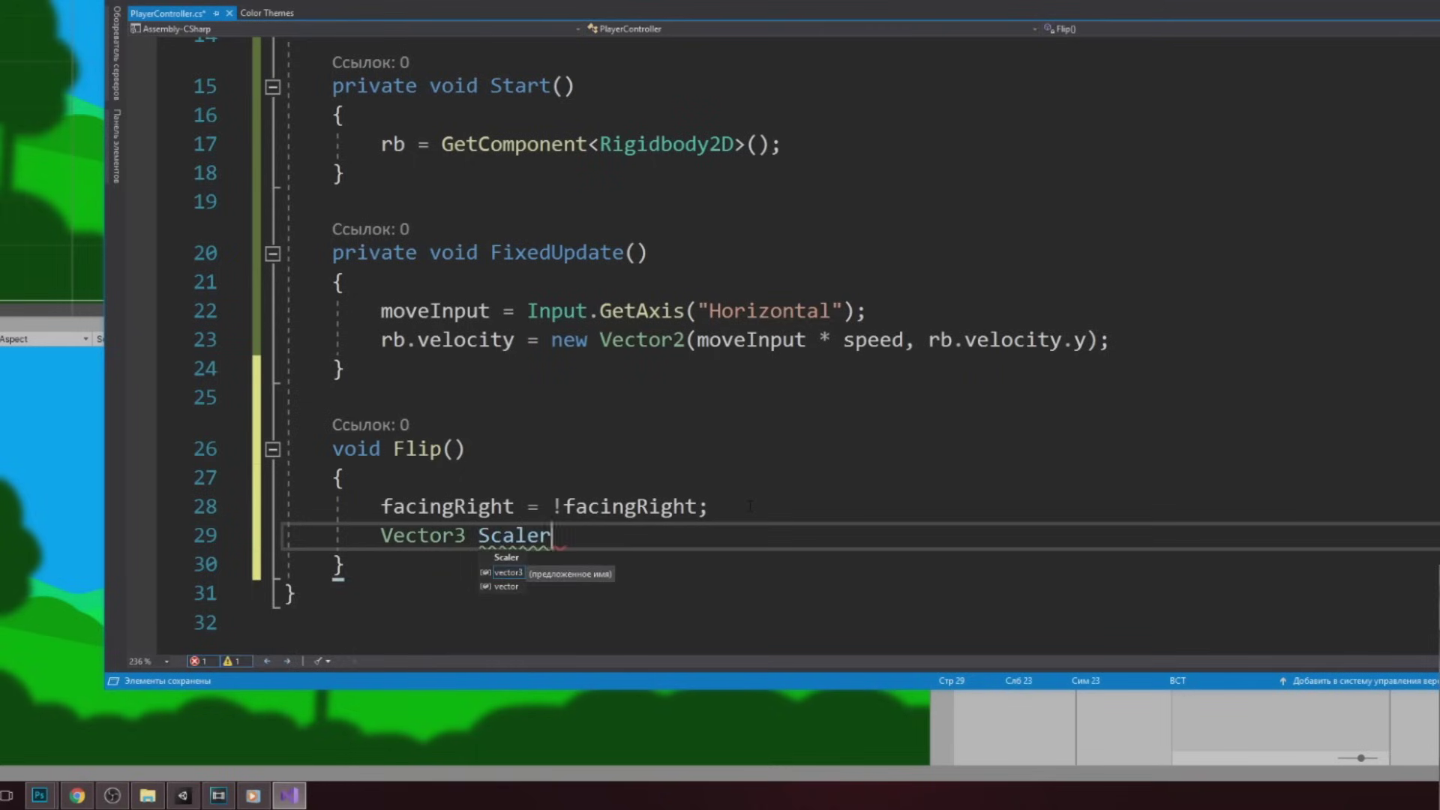
pyautogui.write(' = transform.localScale;')
pyautogui.press('Return')
pyautogui.write('scal.x *= -1;')
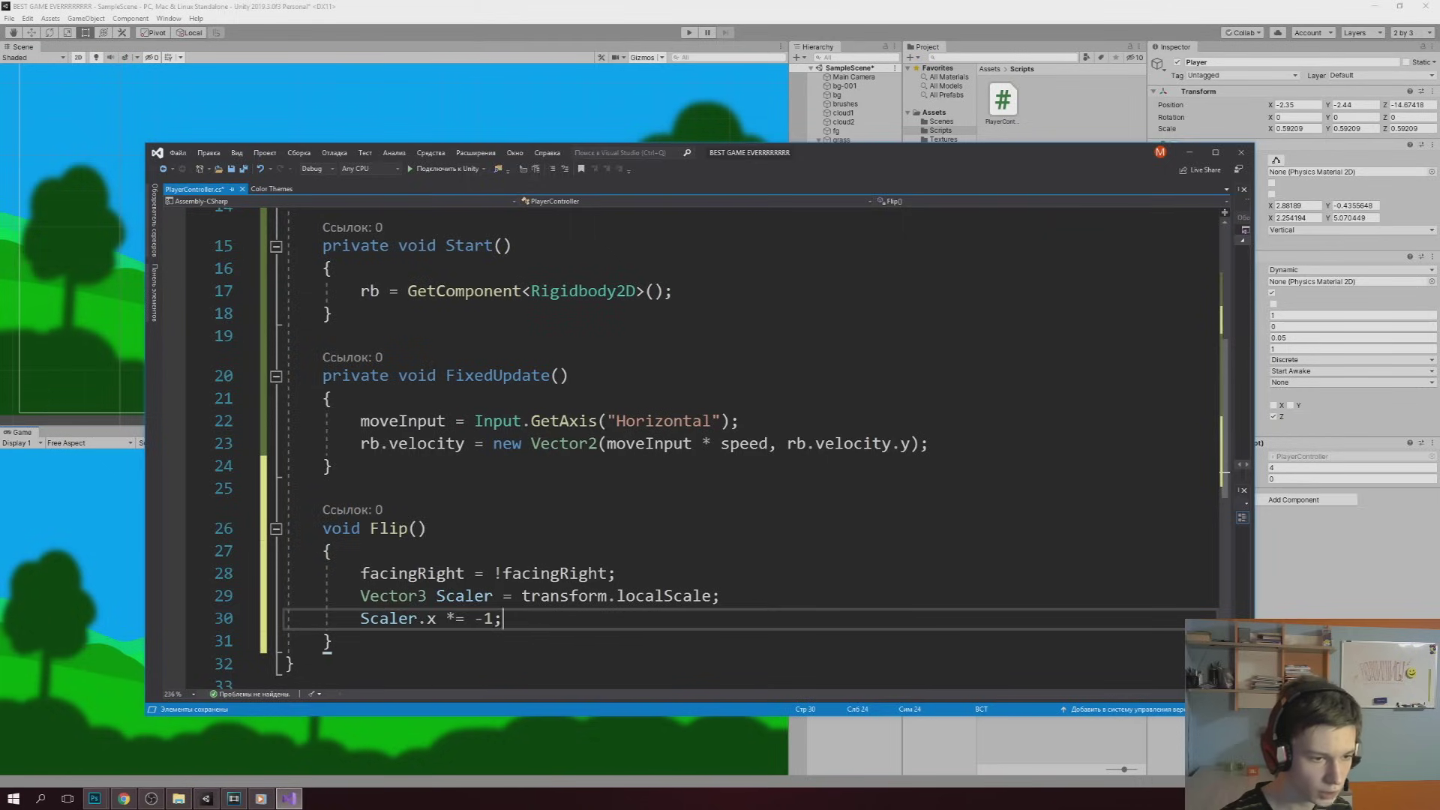
pyautogui.press('Up')
pyautogui.press('Home')
pyautogui.hotkey('shift', 'End')
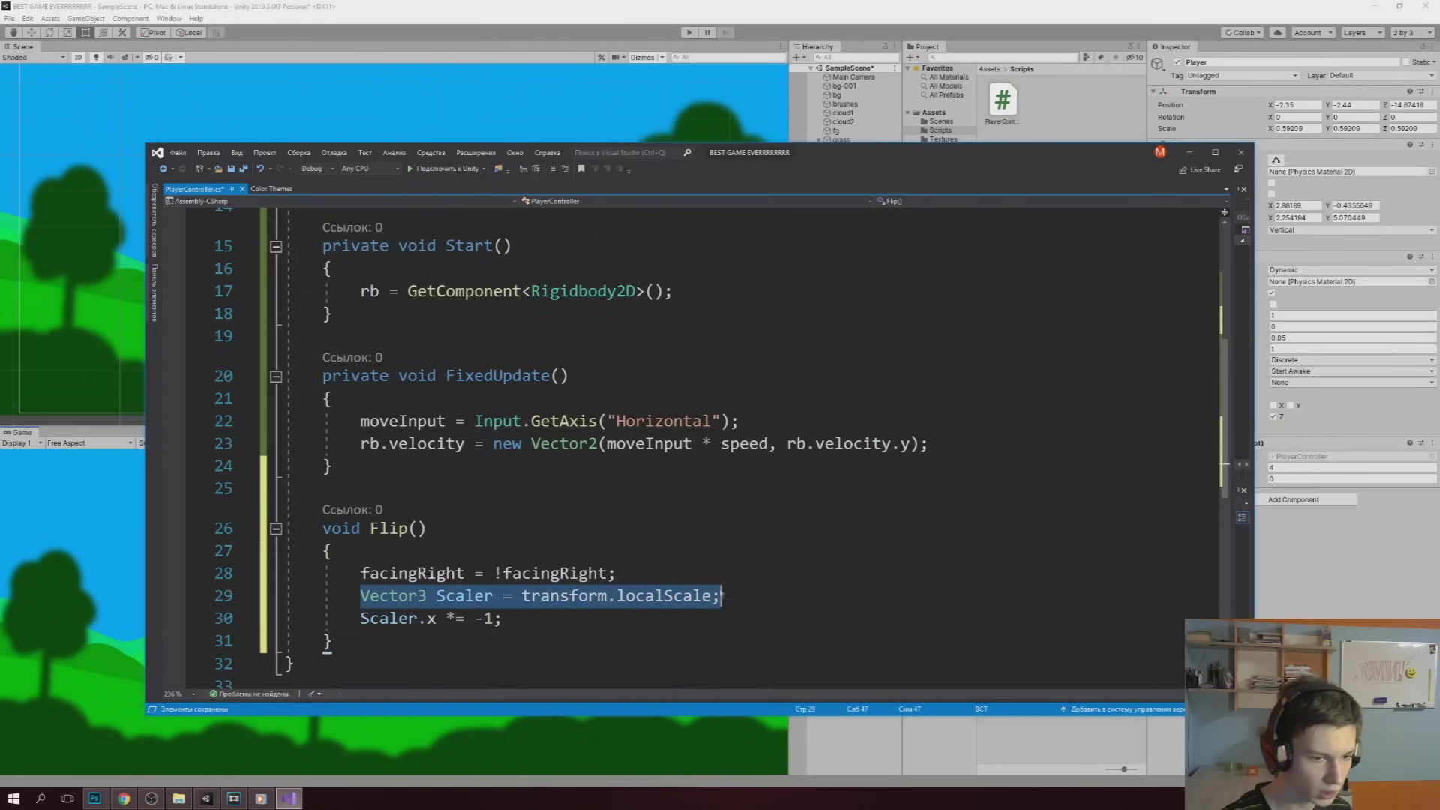
# Apply the mirrored scale back with 'transform.localScale = Scaler;'
pyautogui.press('Down')
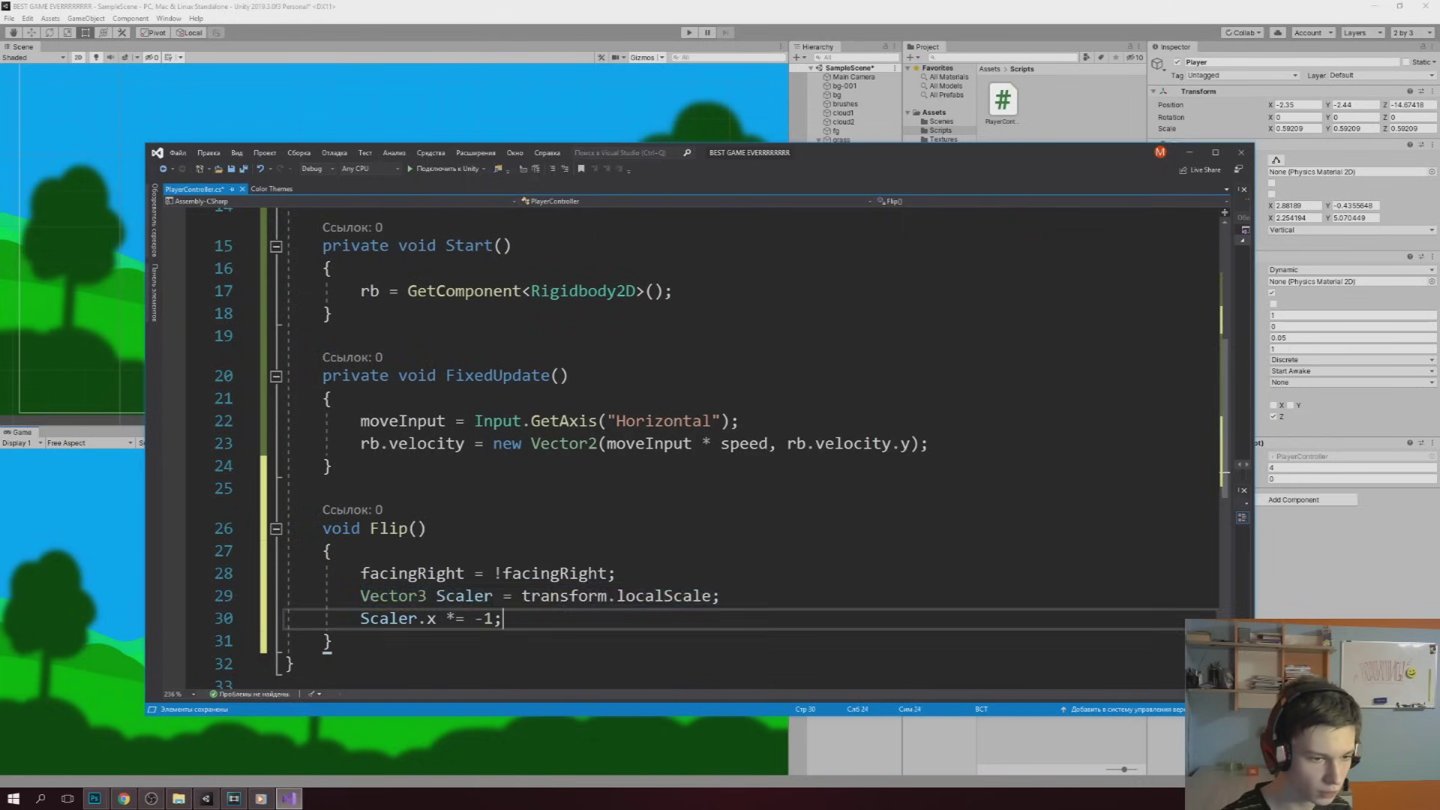
pyautogui.hotkey('ctrl', 'shift', 'Left')
pyautogui.hotkey('ctrl', 'shift', 'Left')
pyautogui.hotkey('ctrl', 'shift', 'Left')
pyautogui.hotkey('ctrl', 'shift', 'Left')
pyautogui.press('End')
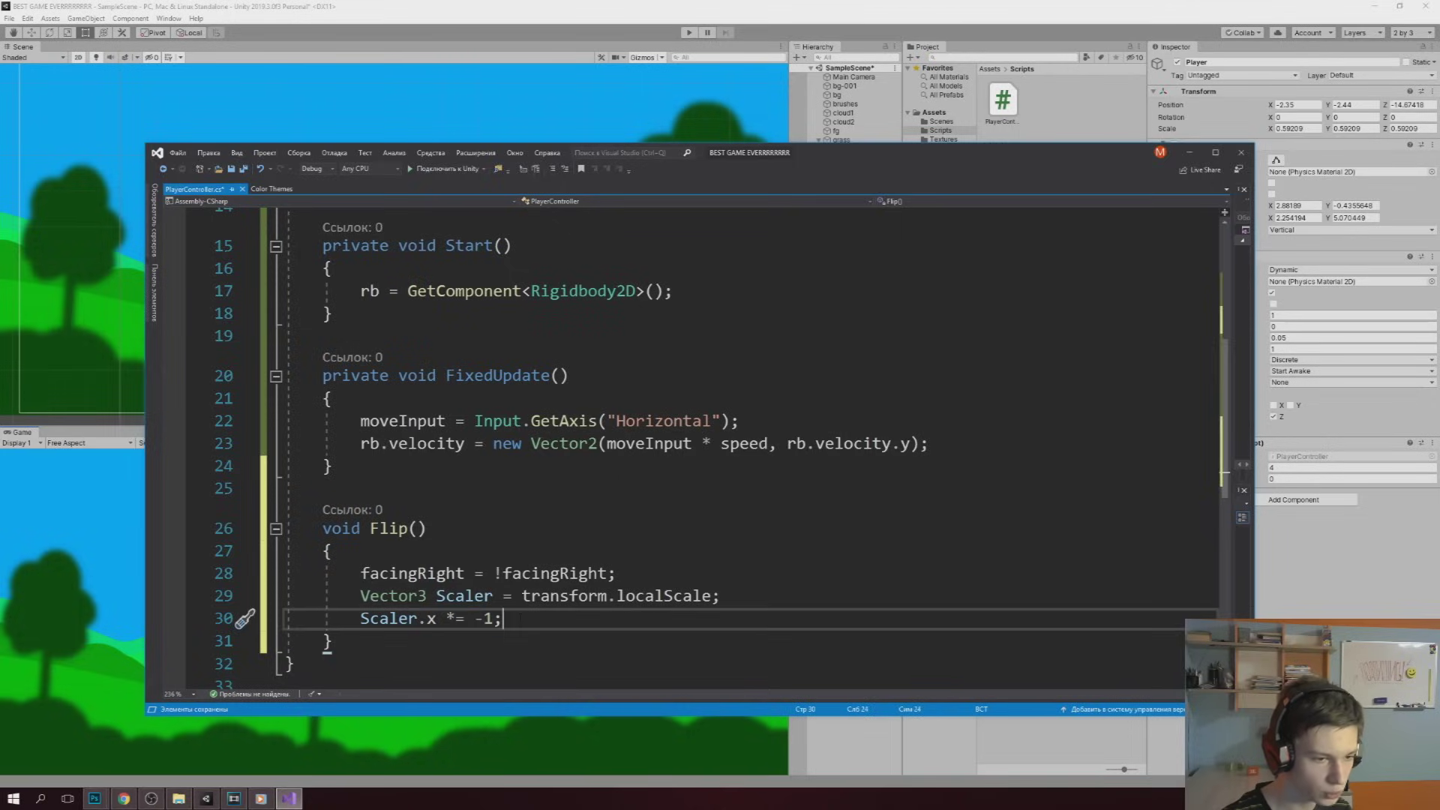
pyautogui.press('Return')
pyautogui.write('transform.localScale = ')
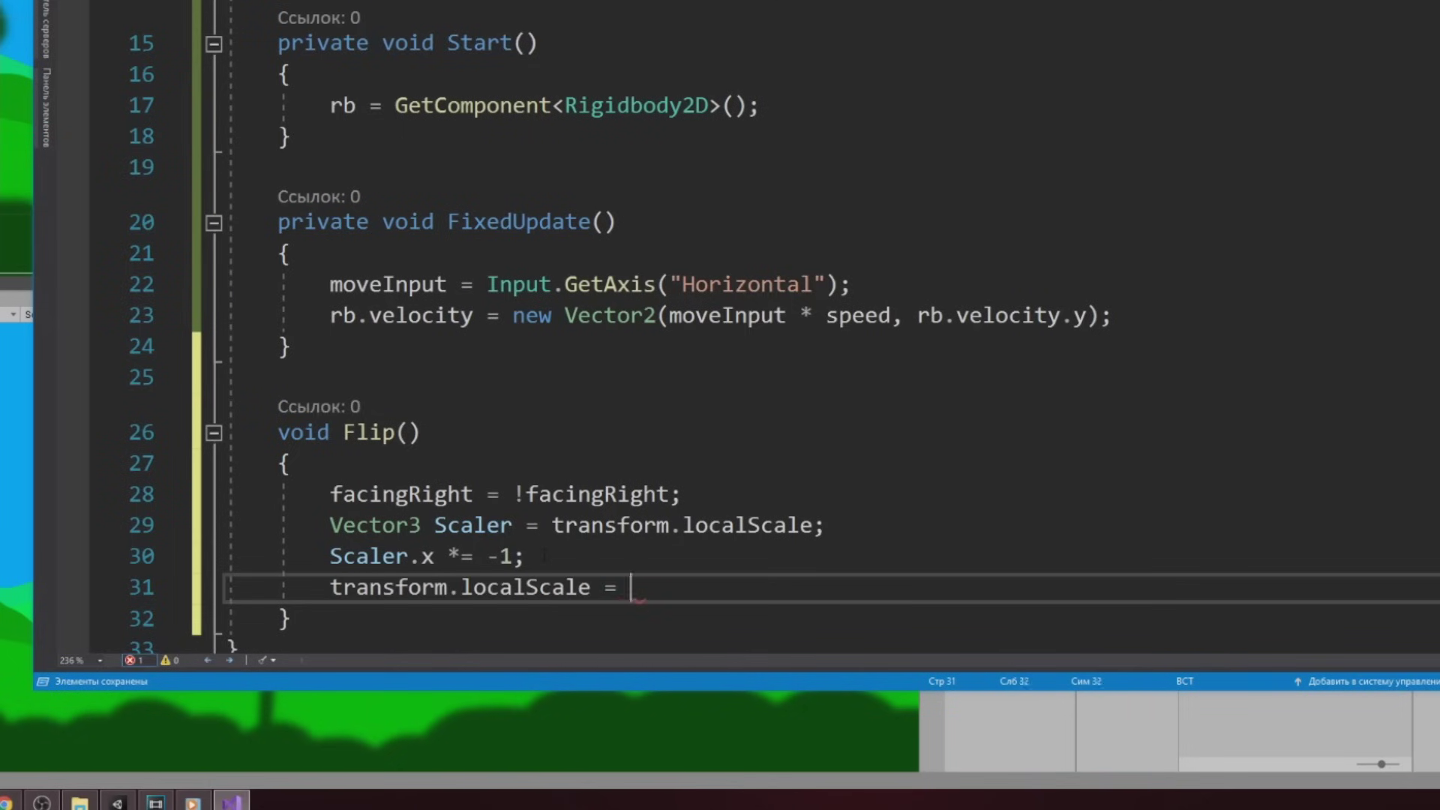
pyautogui.write('Scaler;')
pyautogui.hotkey('ctrl', 'shift', 'Left')
pyautogui.hotkey('ctrl', 'shift', 'Left')
pyautogui.hotkey('ctrl', 'shift', 'Left')
pyautogui.hotkey('ctrl', 'shift', 'Left')
pyautogui.hotkey('ctrl', 'shift', 'Left')
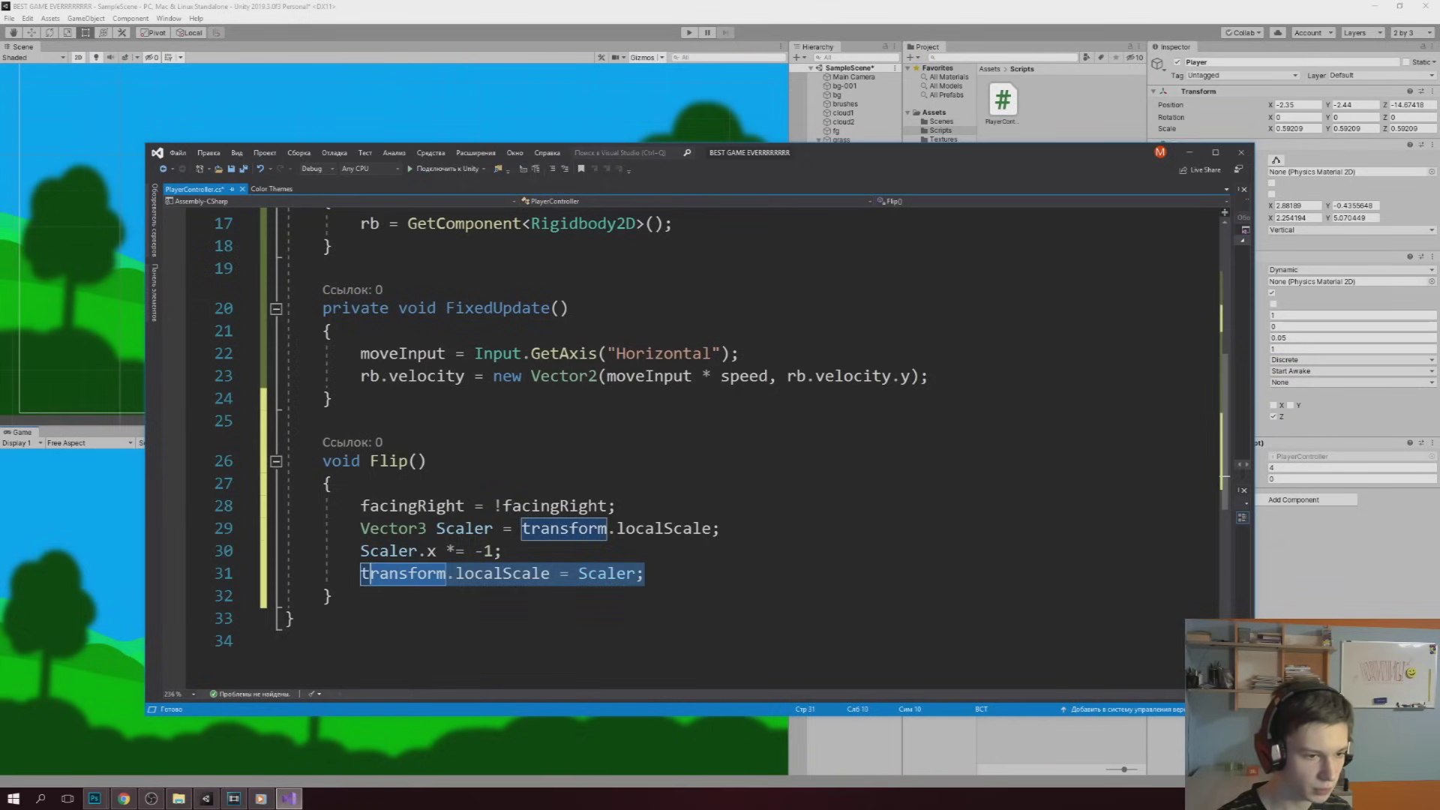
pyautogui.press('End')
# After the velocity line, add if(facingRight == false && moveInput > 0) calling Flip()
pyautogui.click(323, 421)
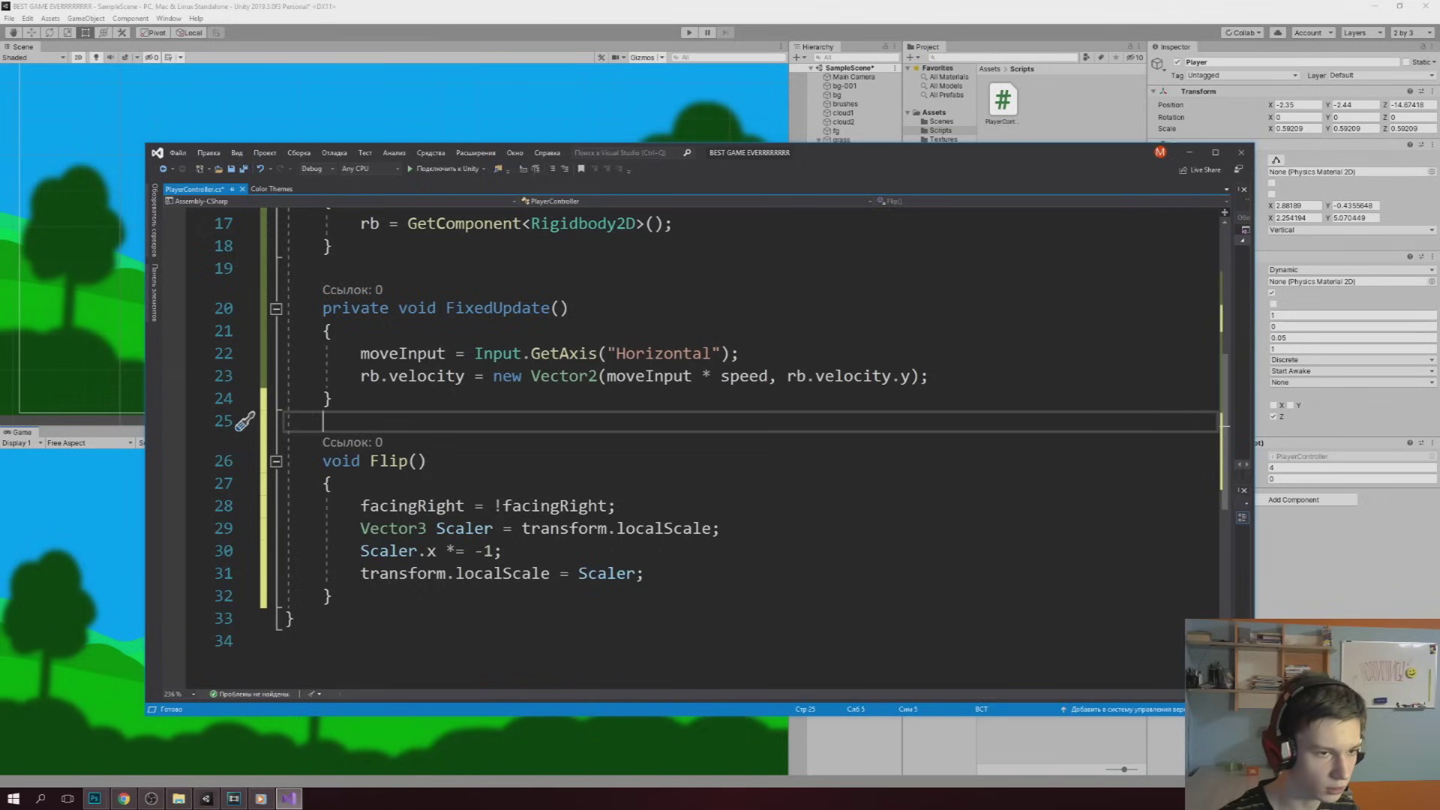
pyautogui.moveTo(447, 308); pyautogui.dragTo(570, 307)
pyautogui.press('Down')
pyautogui.click(946, 377)
pyautogui.press('Return')
pyautogui.write('if')
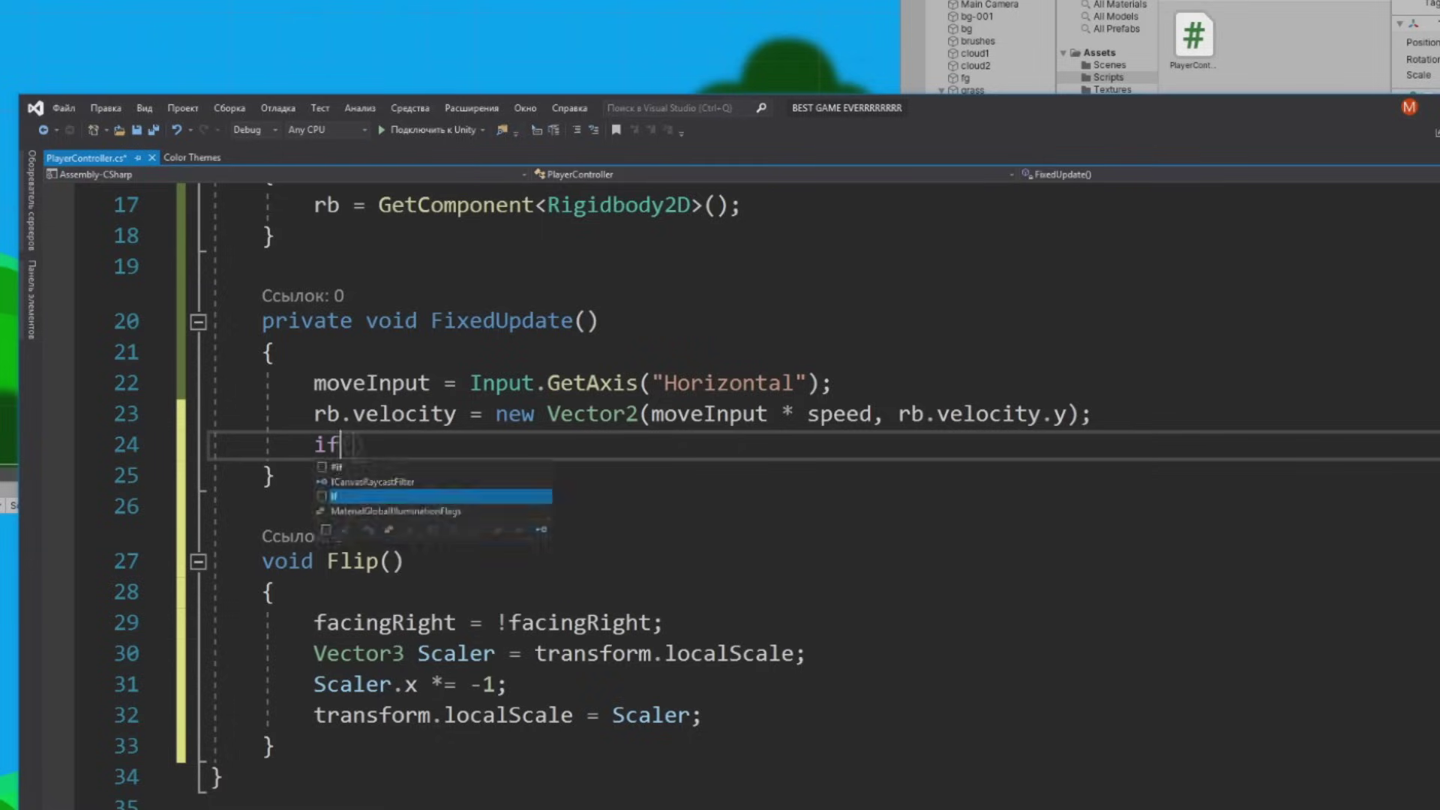
pyautogui.write('(facingRight == false && moveInput > 0) {')
pyautogui.press('Return')
pyautogui.write('flip();')
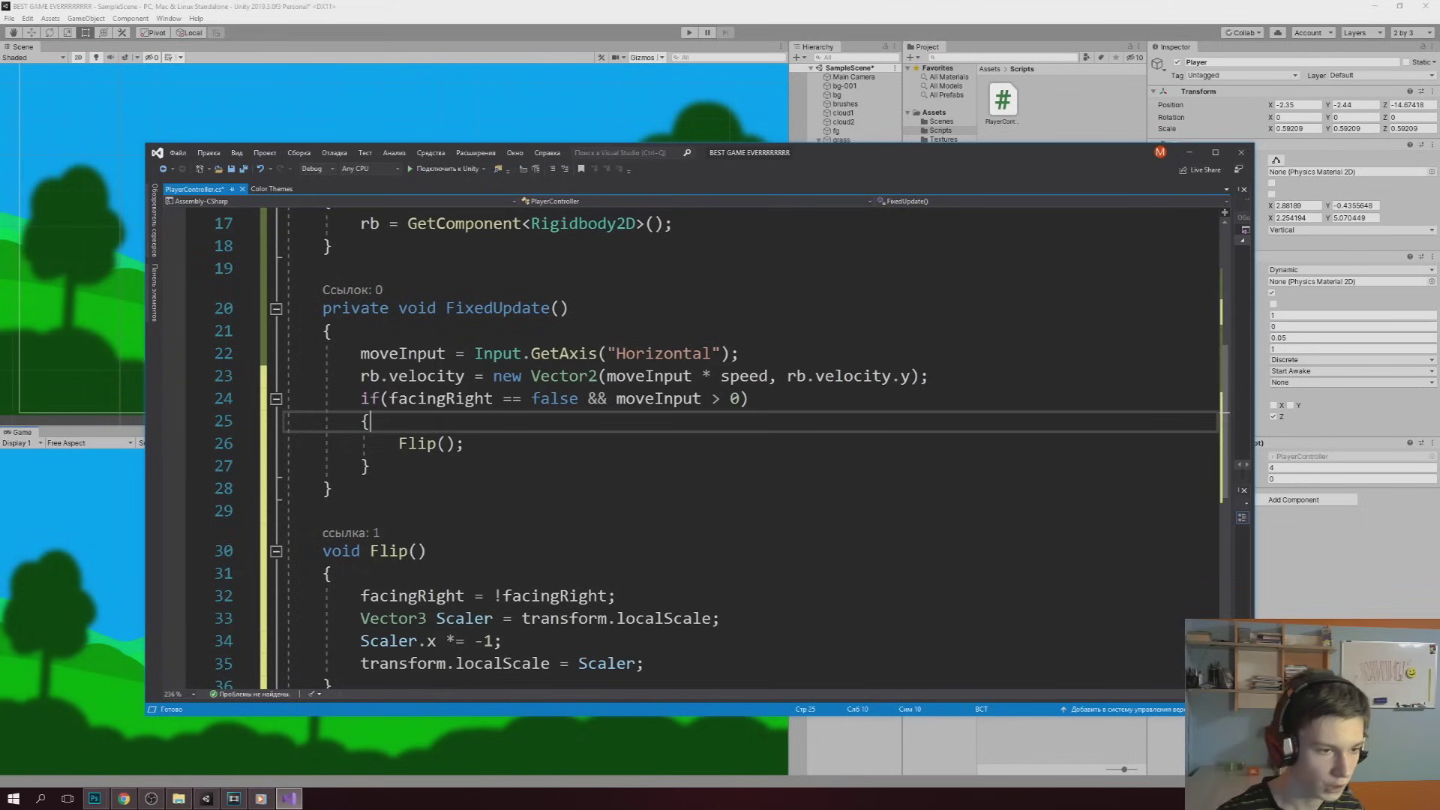
pyautogui.click(497, 442)
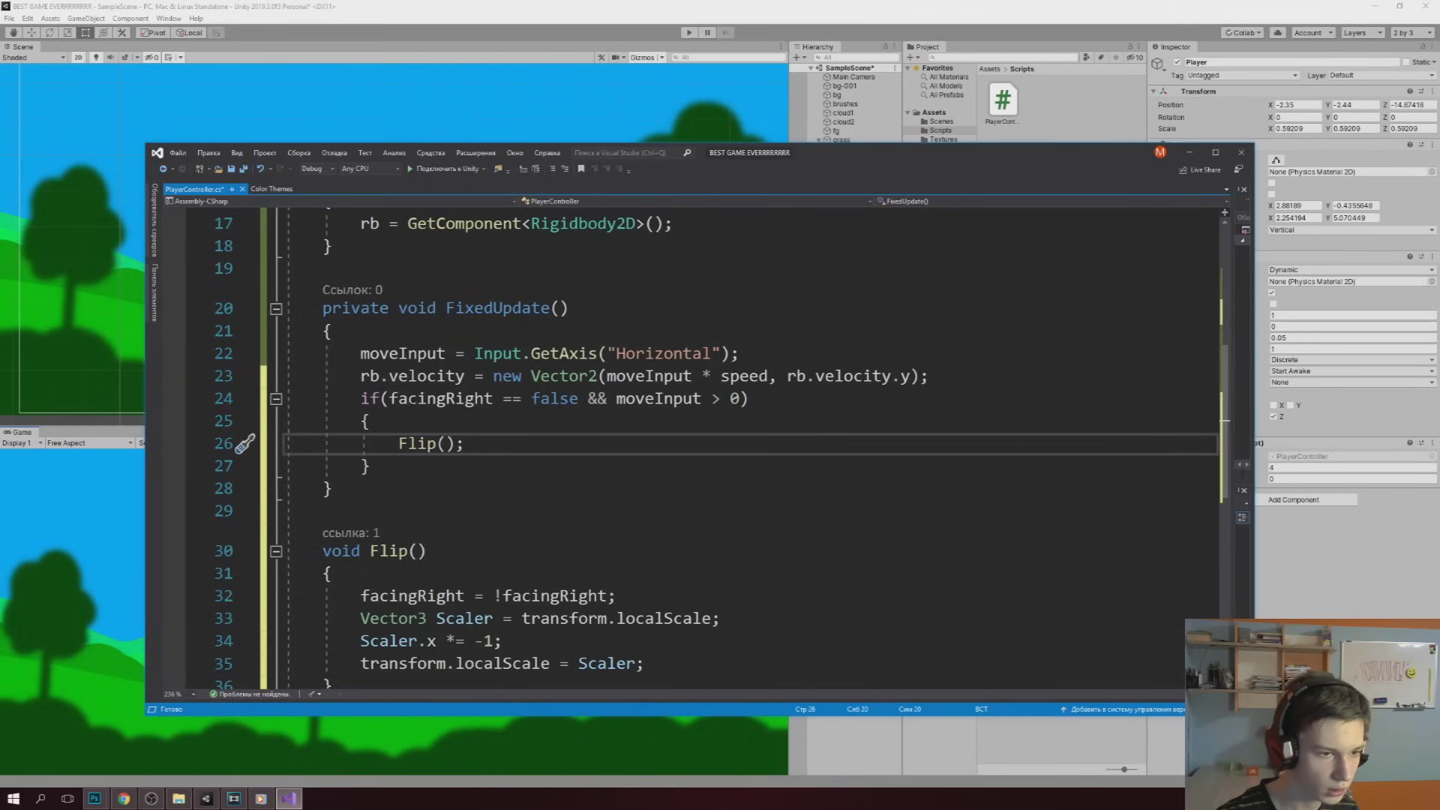
pyautogui.moveTo(389, 398); pyautogui.dragTo(580, 399)
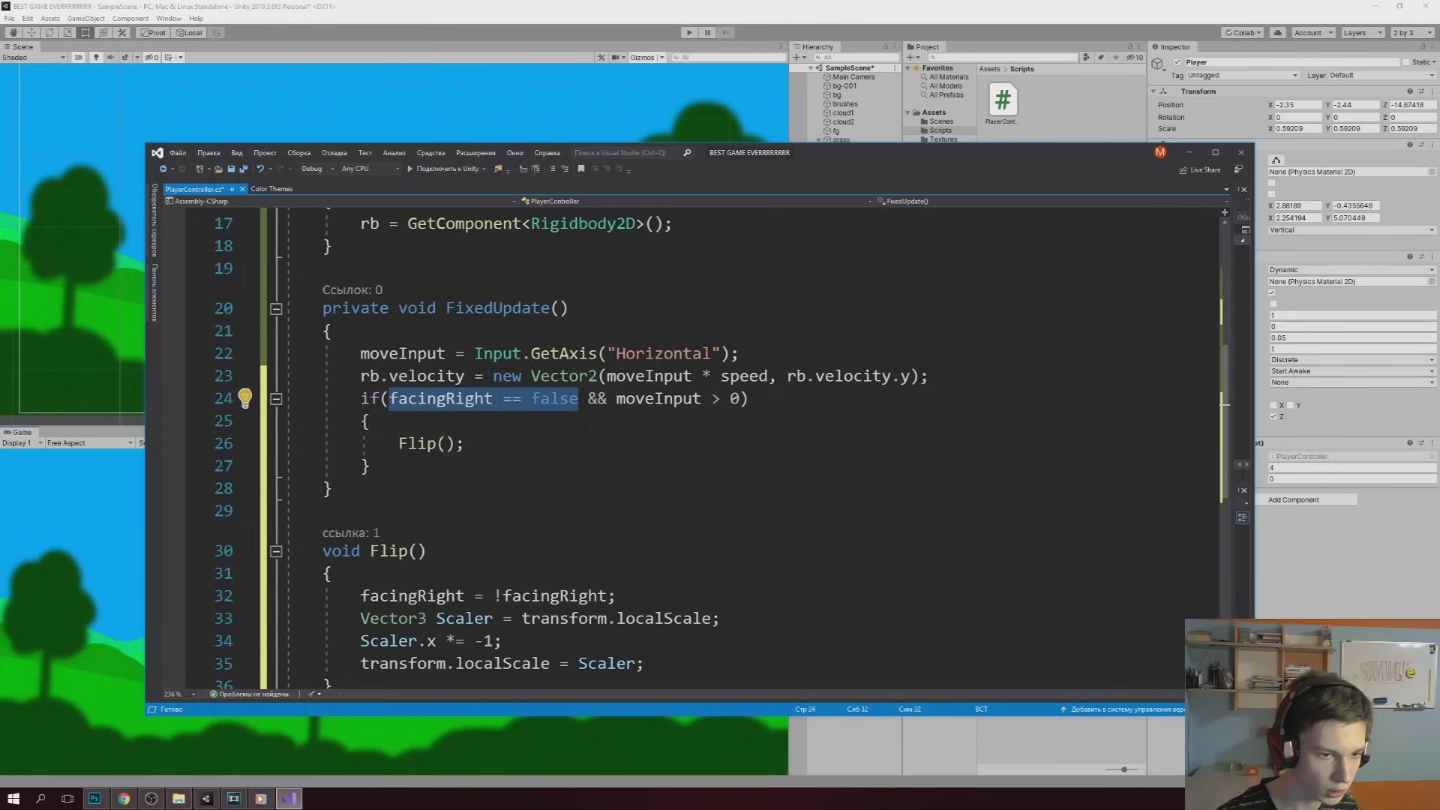
pyautogui.moveTo(616, 398); pyautogui.dragTo(369, 421)
pyautogui.click(749, 398)
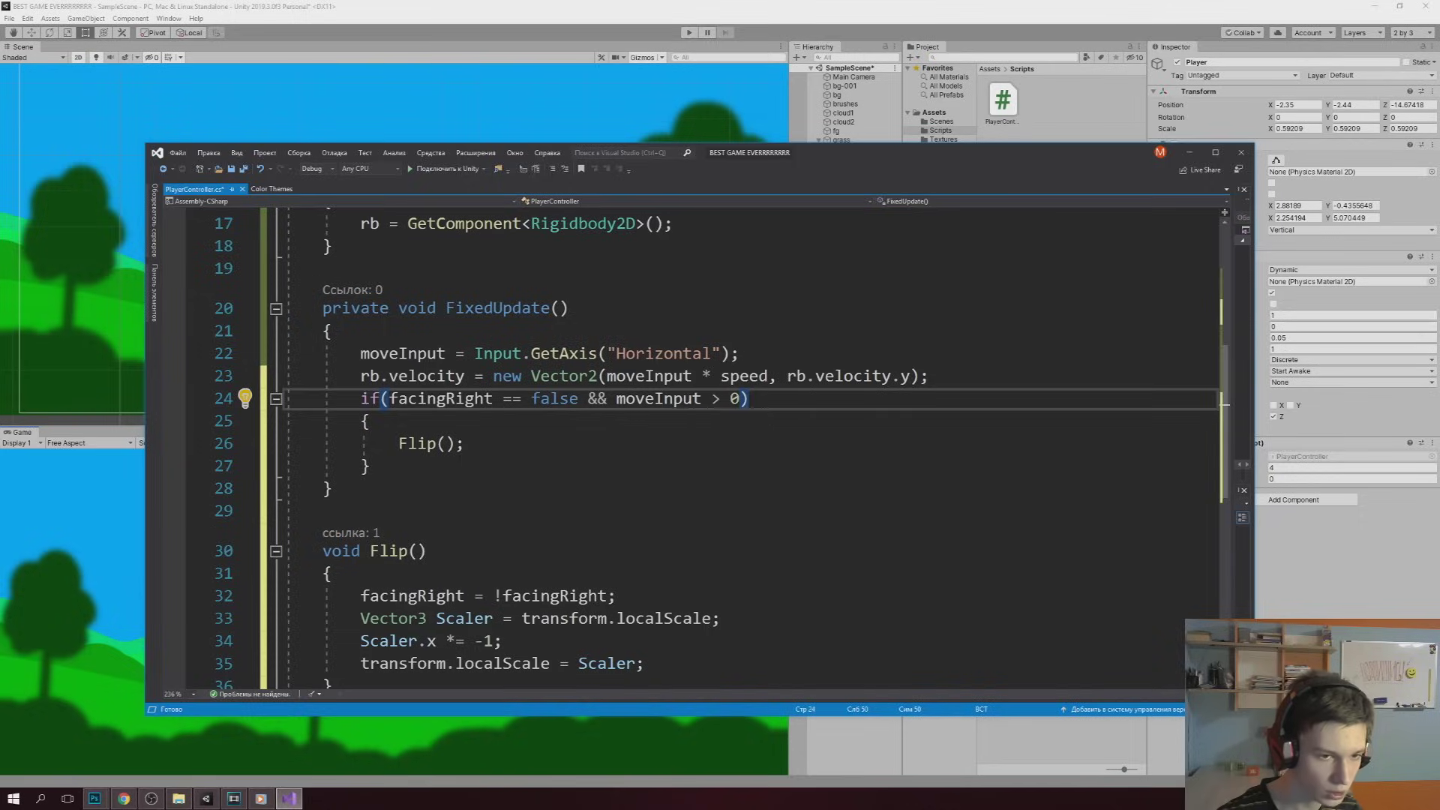
# Add else if(facingRight == true && moveInput < 0) calling Flip(), and save the script
pyautogui.click(397, 466)
pyautogui.press('Return')
pyautogui.write('else if(facingRight == true && moveInput <')
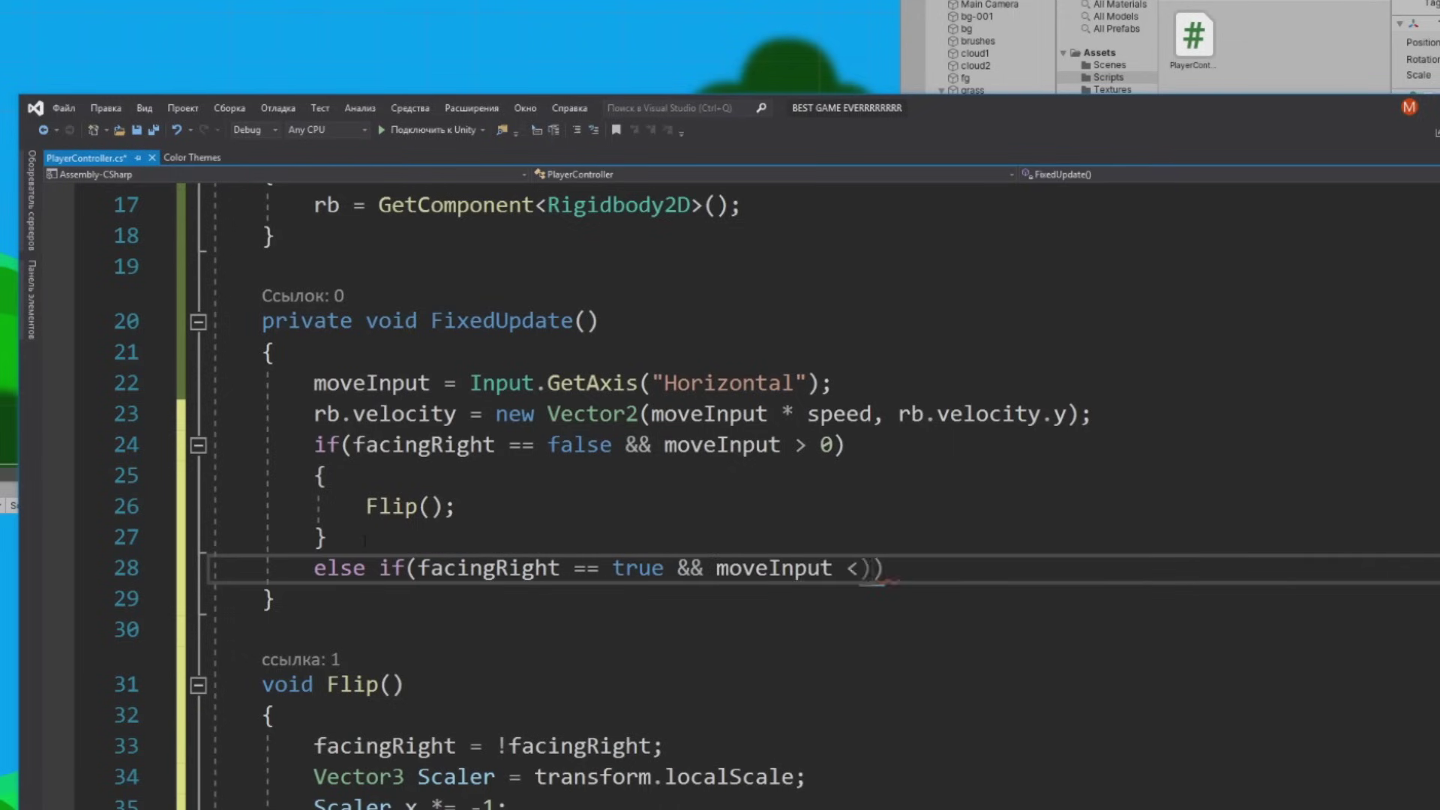
pyautogui.write(' 0')
pyautogui.press('Return')
pyautogui.write('{')
pyautogui.press('Return')
pyautogui.write('Flip();')
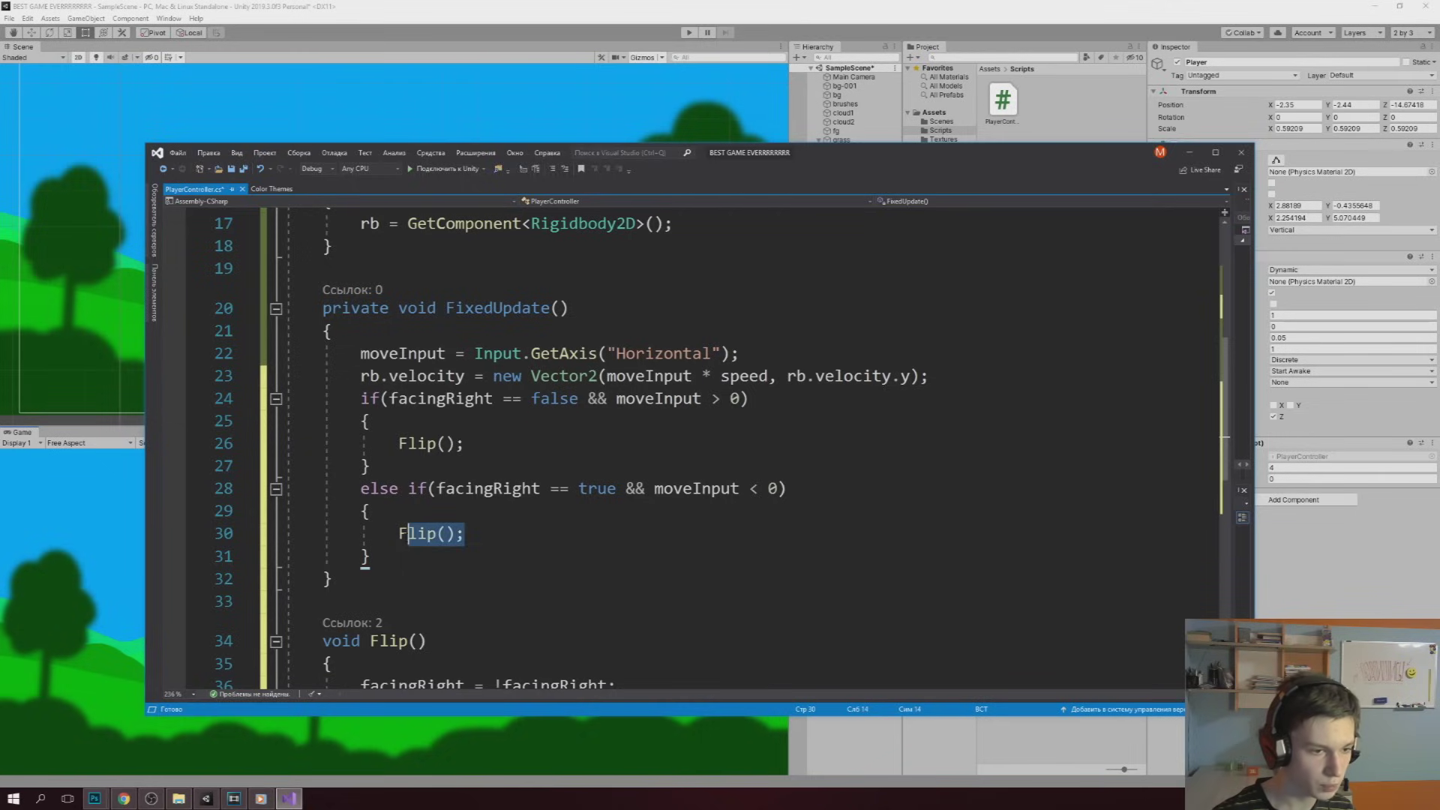
pyautogui.click(369, 510)
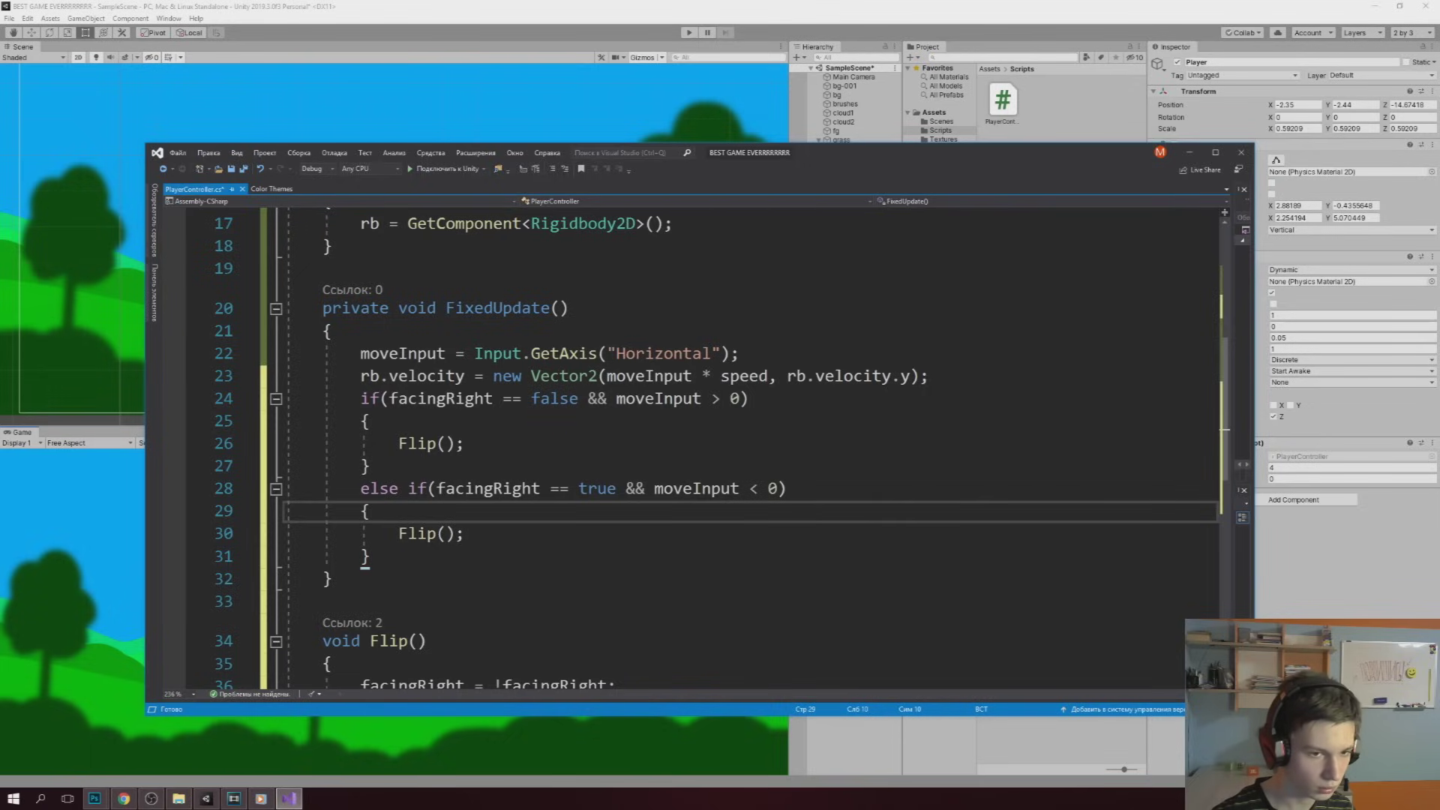
pyautogui.click(943, 531)
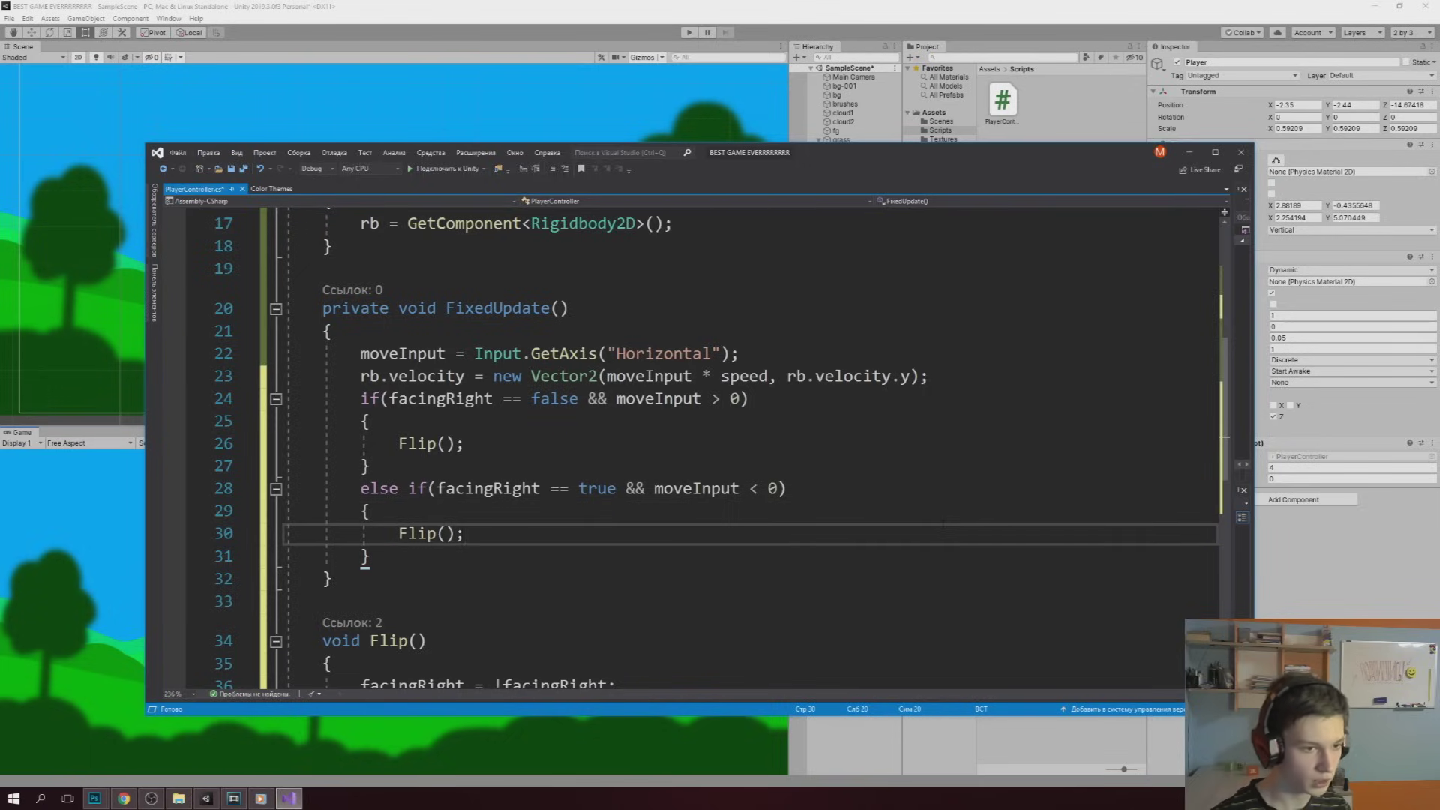
pyautogui.hotkey('ctrl', 's')
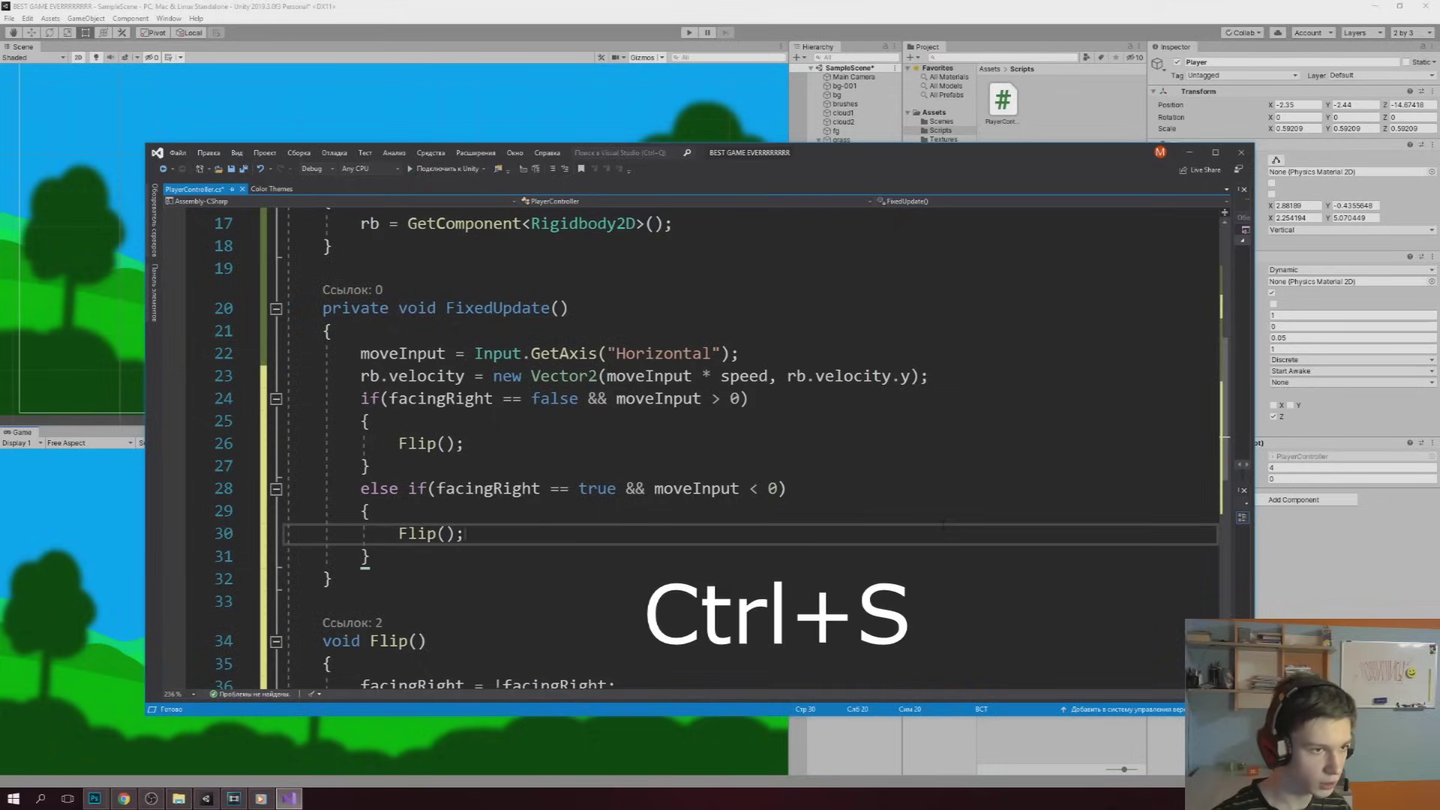
pyautogui.hotkey('alt', 'Tab')
# Play-test walking right with D and left with A, then stop play mode
pyautogui.click(689, 33)
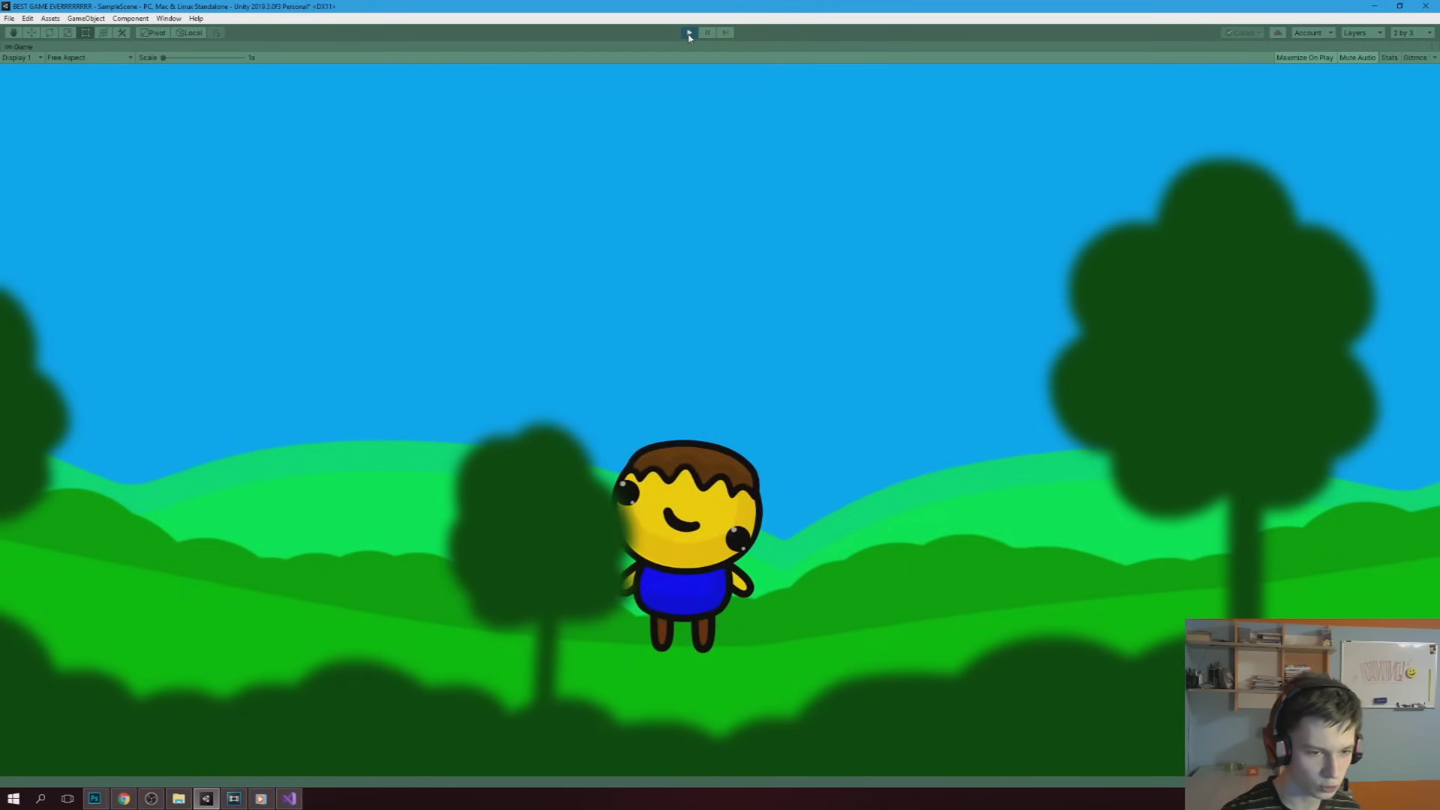
pyautogui.press('d')
pyautogui.press('a')
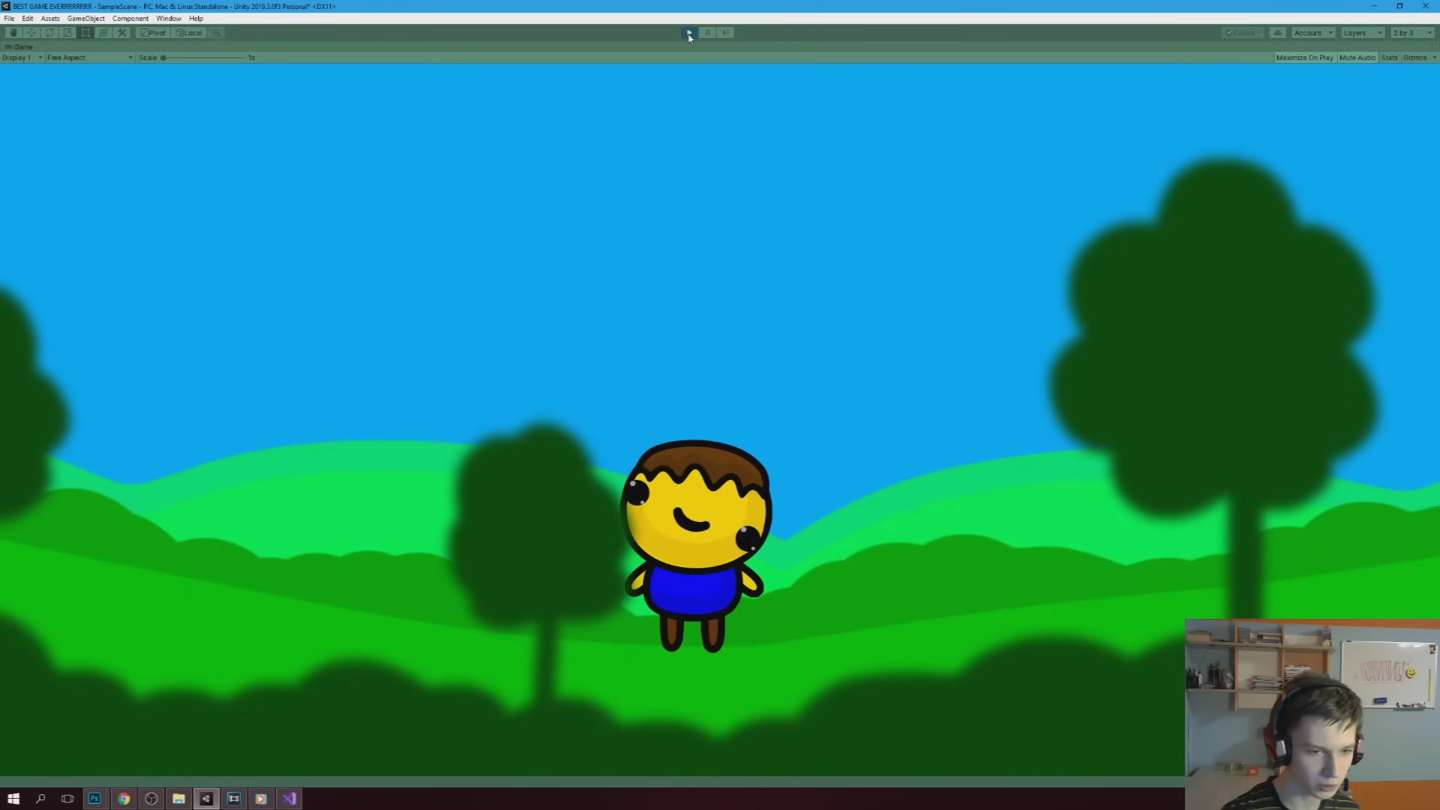
pyautogui.click(689, 33)
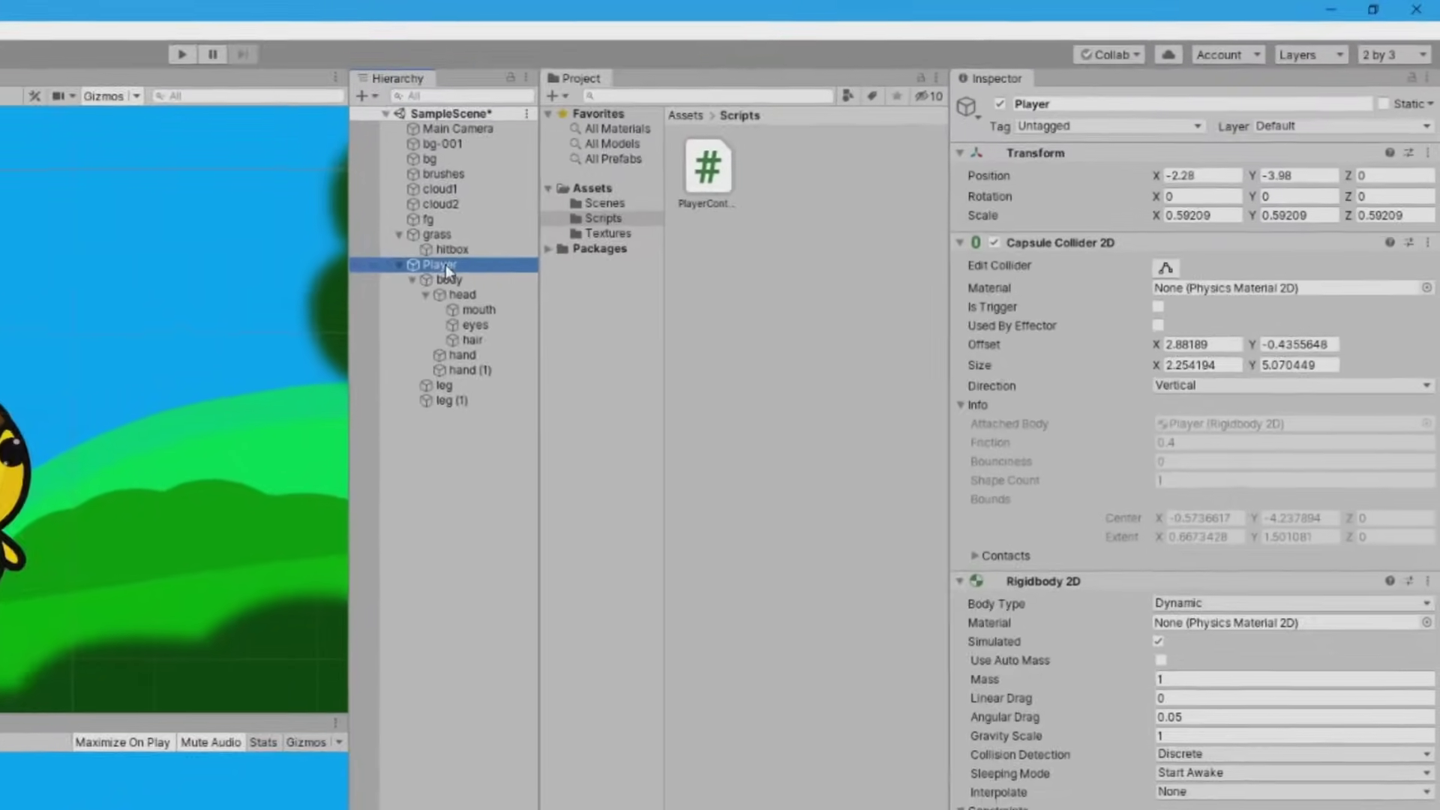
# Set the Player's Position X to 0 and select the body object
pyautogui.click(1139, 176)
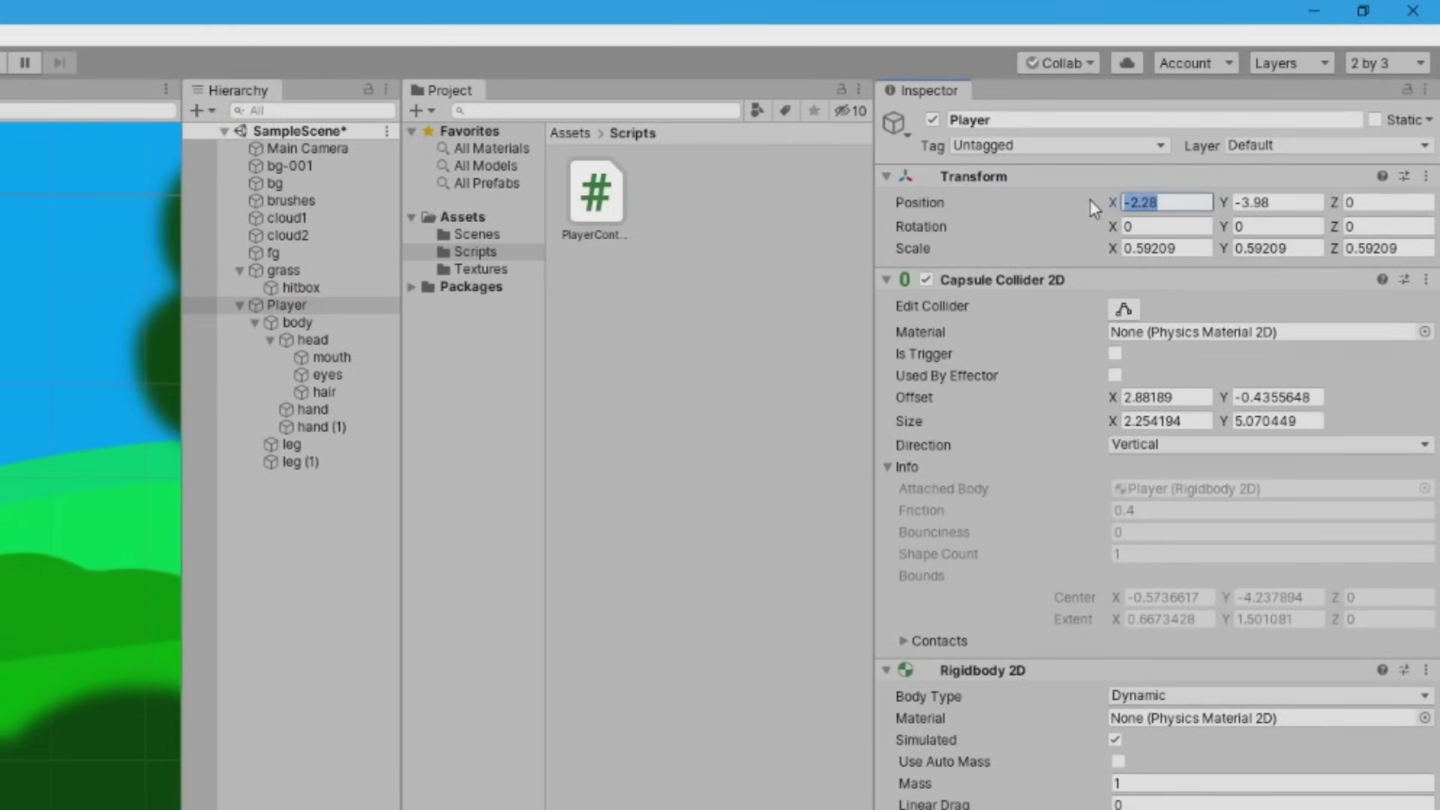
pyautogui.write('0')
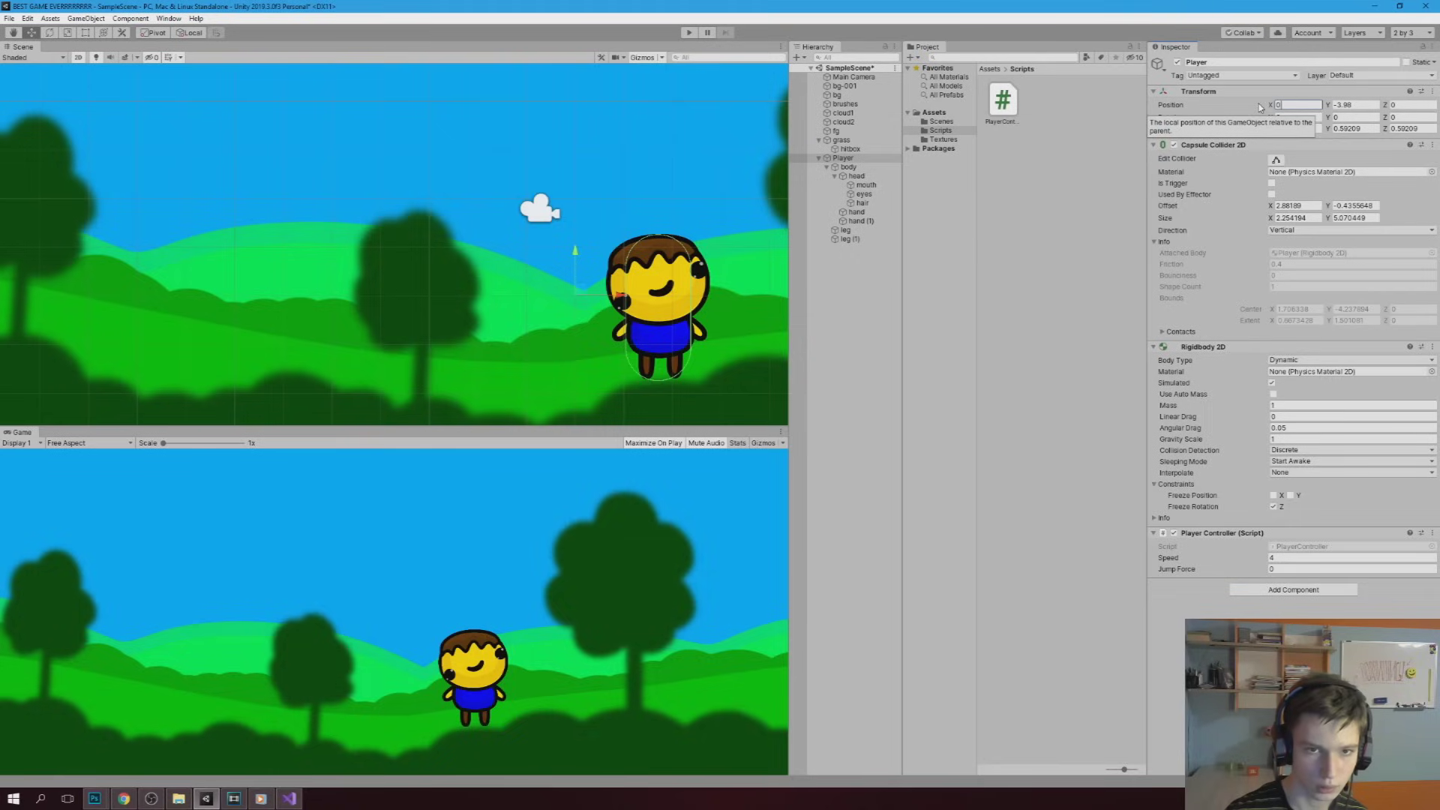
pyautogui.click(847, 166)
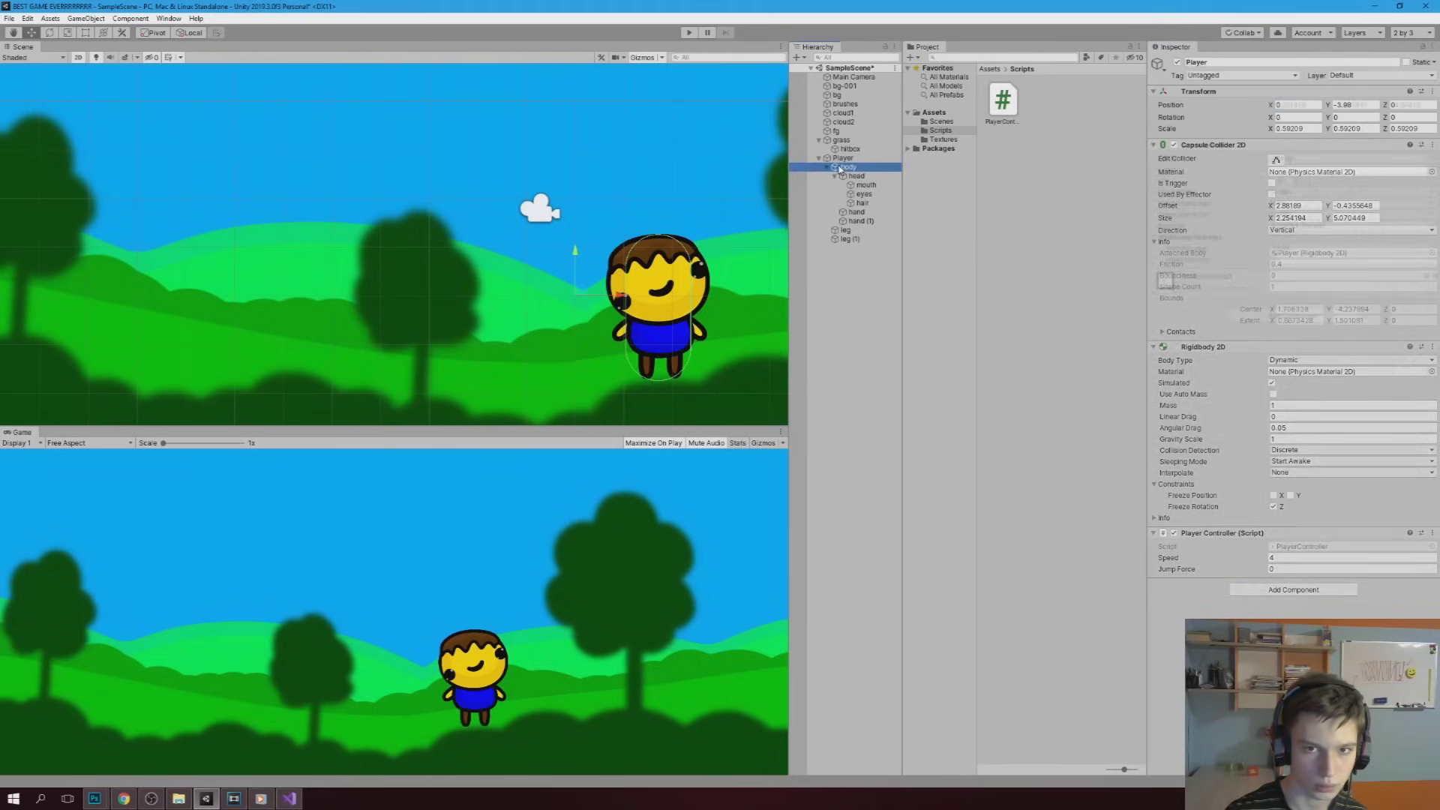
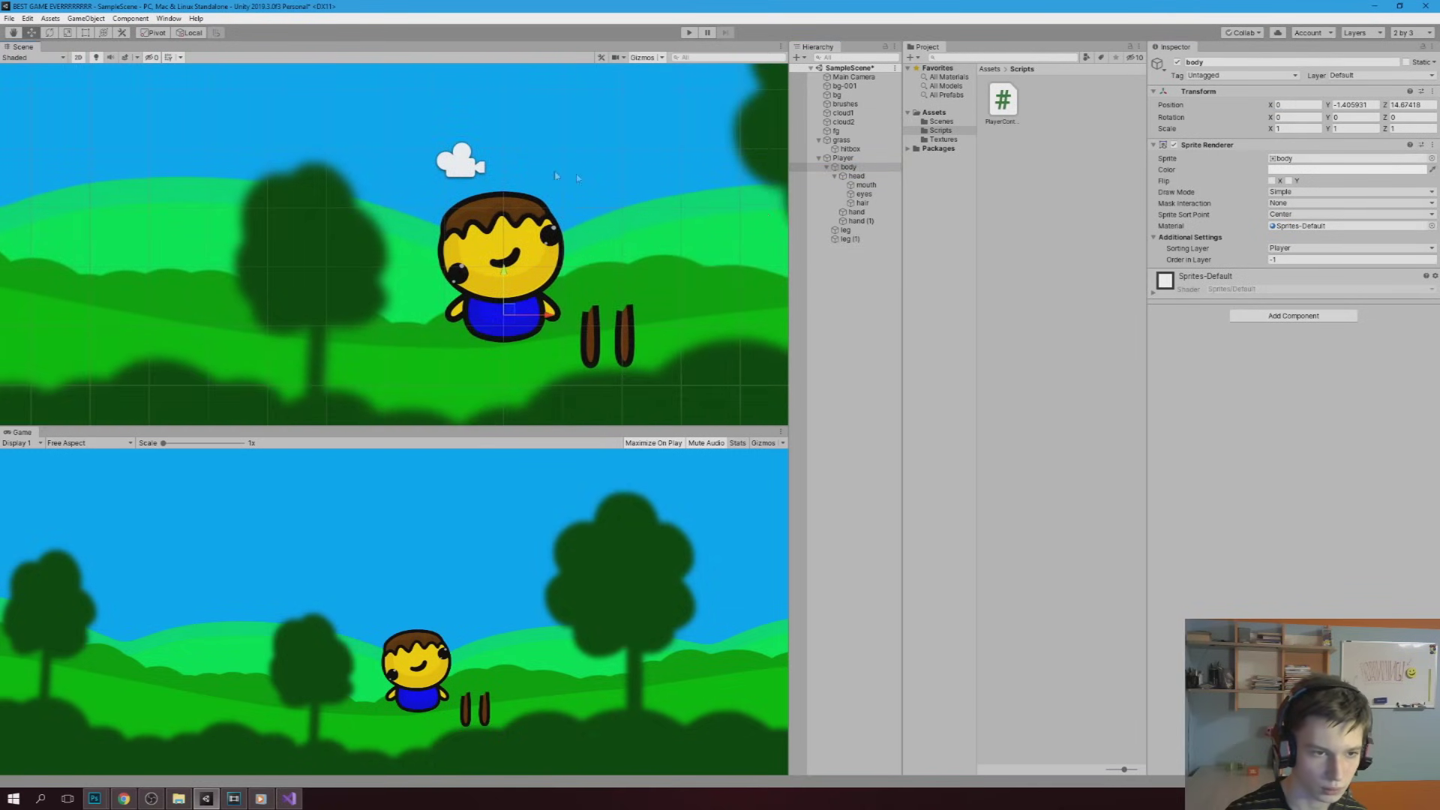
# Select both legs and move them under the character's body
pyautogui.click(845, 229)
pyautogui.keyDown('shift'); pyautogui.click(849, 238); pyautogui.keyUp('shift')
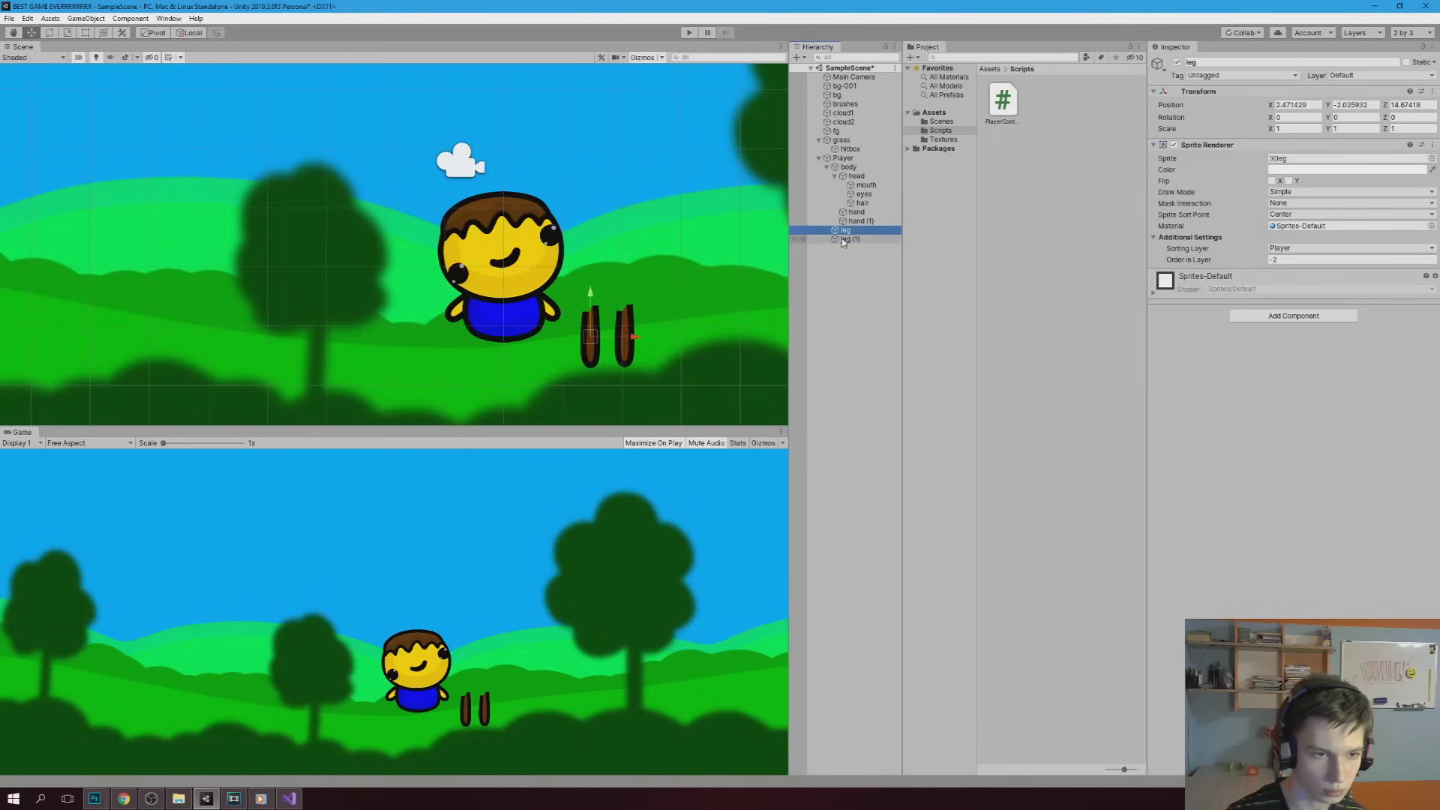
pyautogui.moveTo(646, 333); pyautogui.dragTo(523, 349)
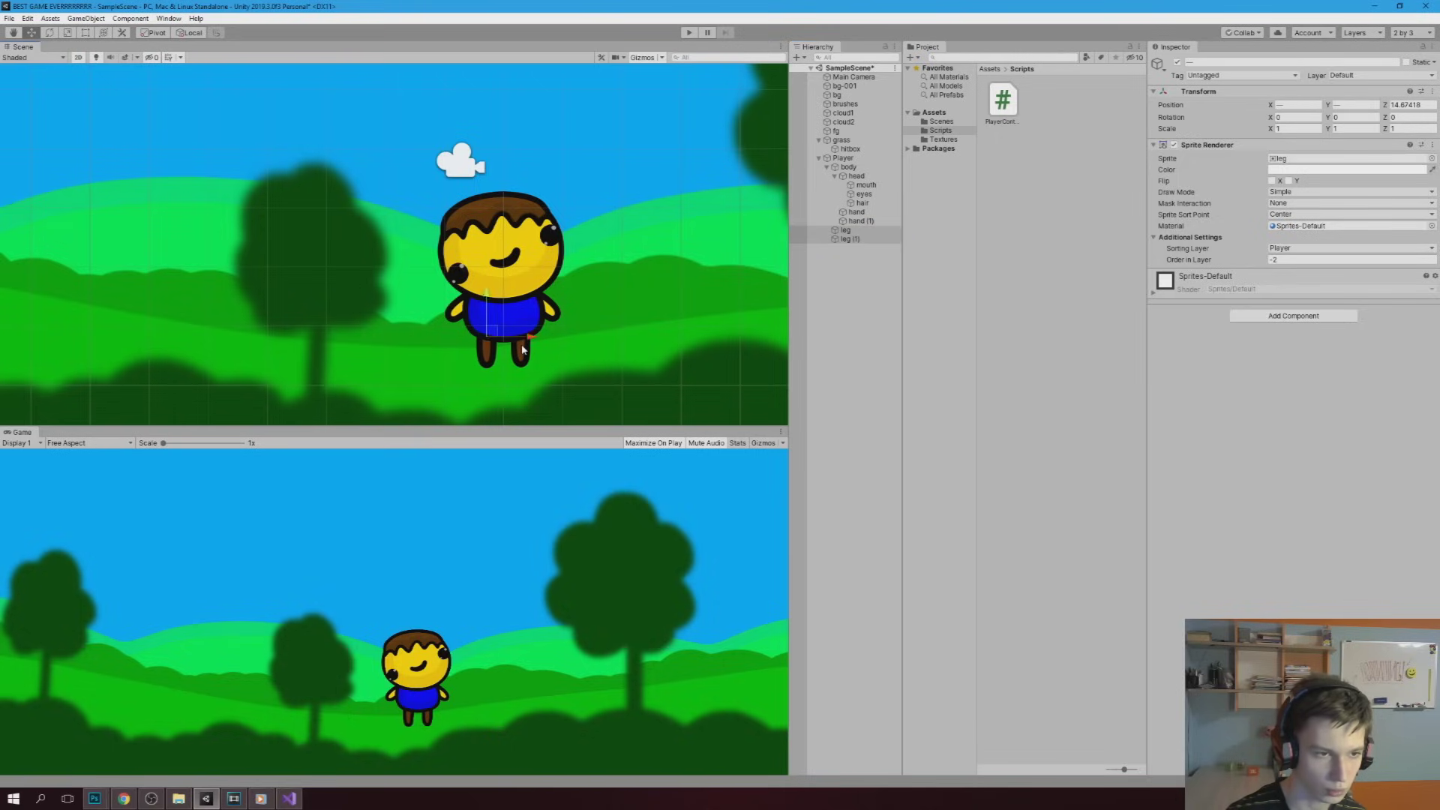
# Fit the Player's capsule collider snugly around the character and start a test run
pyautogui.click(855, 159)
pyautogui.click(1275, 159)
pyautogui.scroll(3, 569, 305)
pyautogui.moveTo(542, 297); pyautogui.dragTo(391, 292)
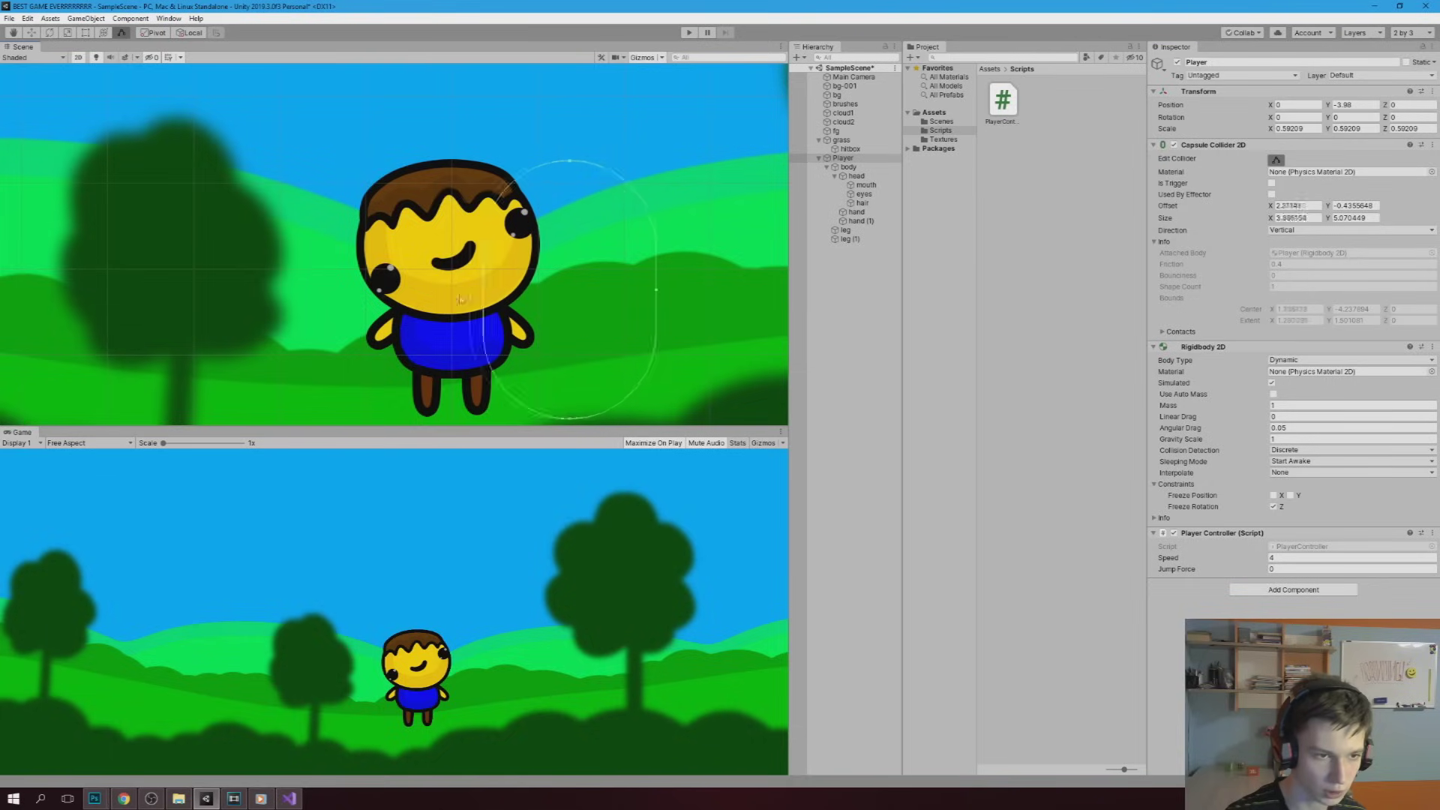
pyautogui.moveTo(657, 293); pyautogui.dragTo(505, 293)
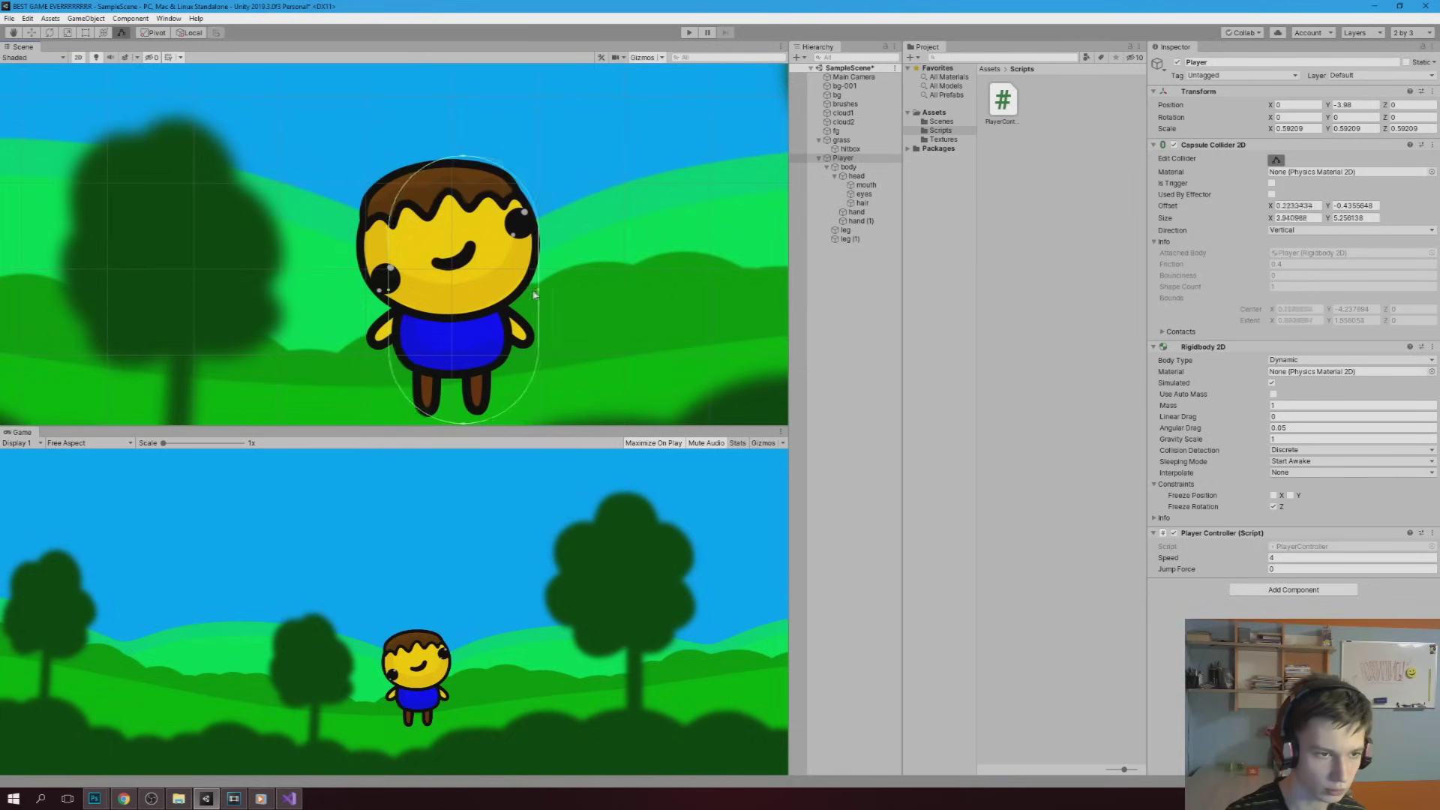
pyautogui.click(690, 34)
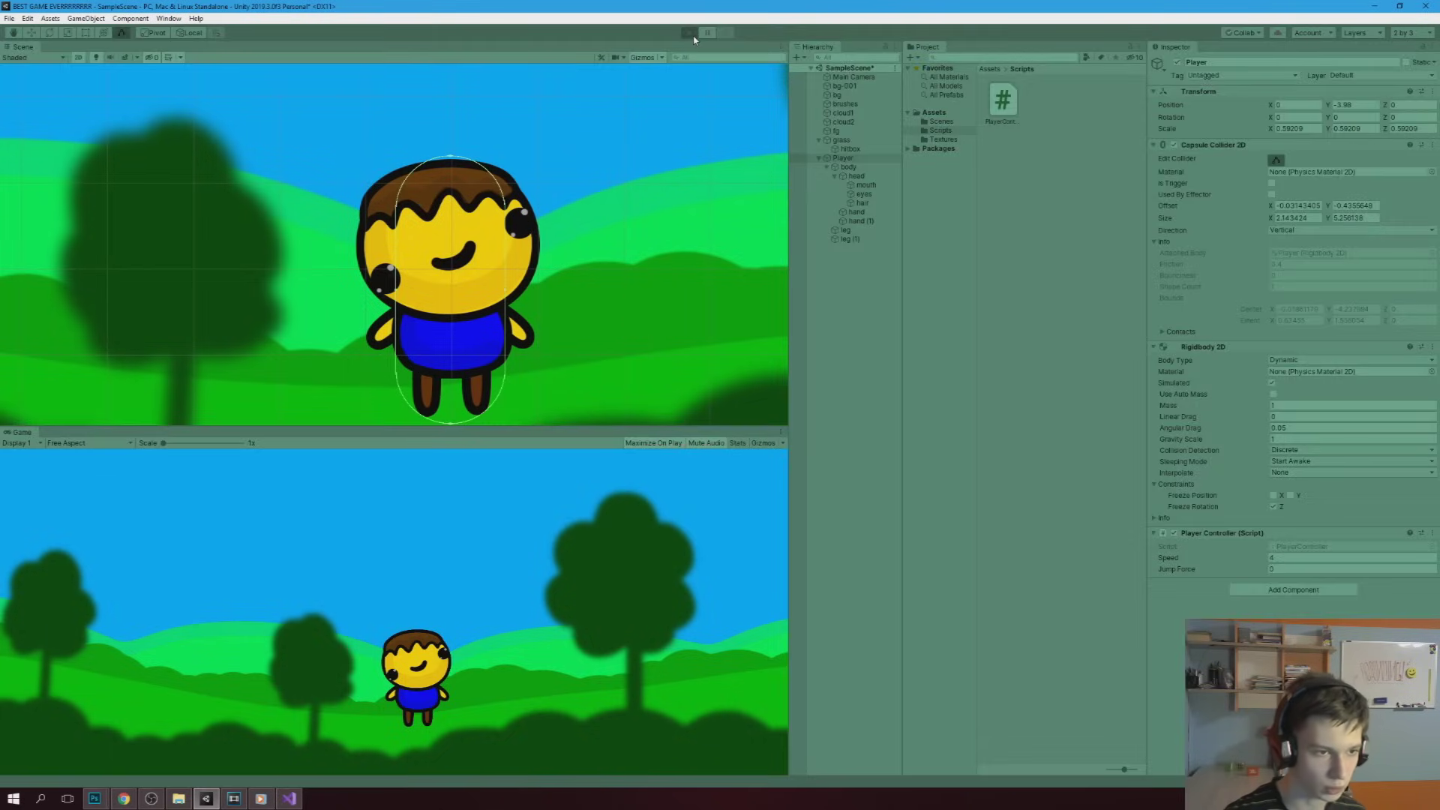
# Walk the player left and right in play mode, then stop and return to Visual Studio
pyautogui.press('Left')
pyautogui.press('Right')
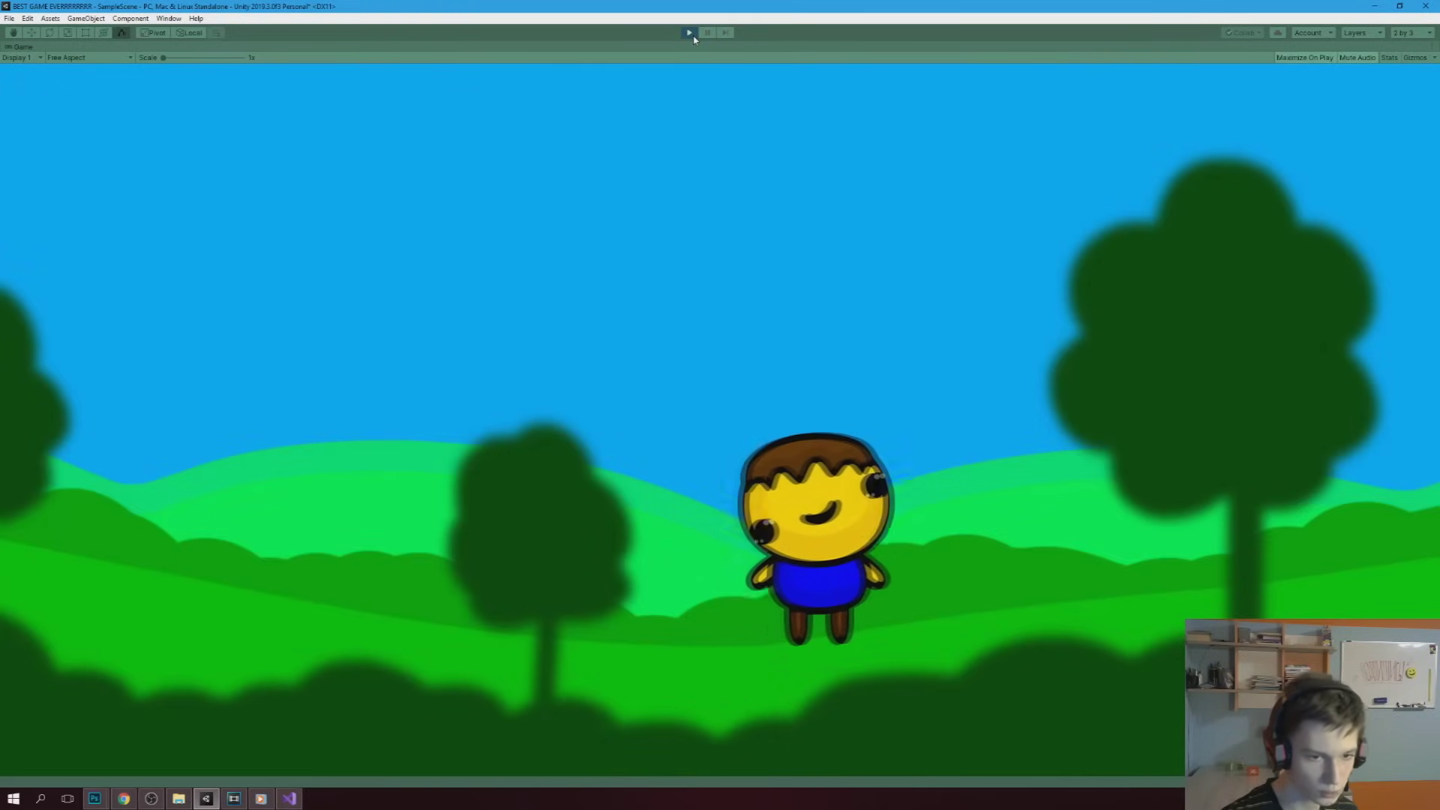
pyautogui.press('Left')
pyautogui.press('Right')
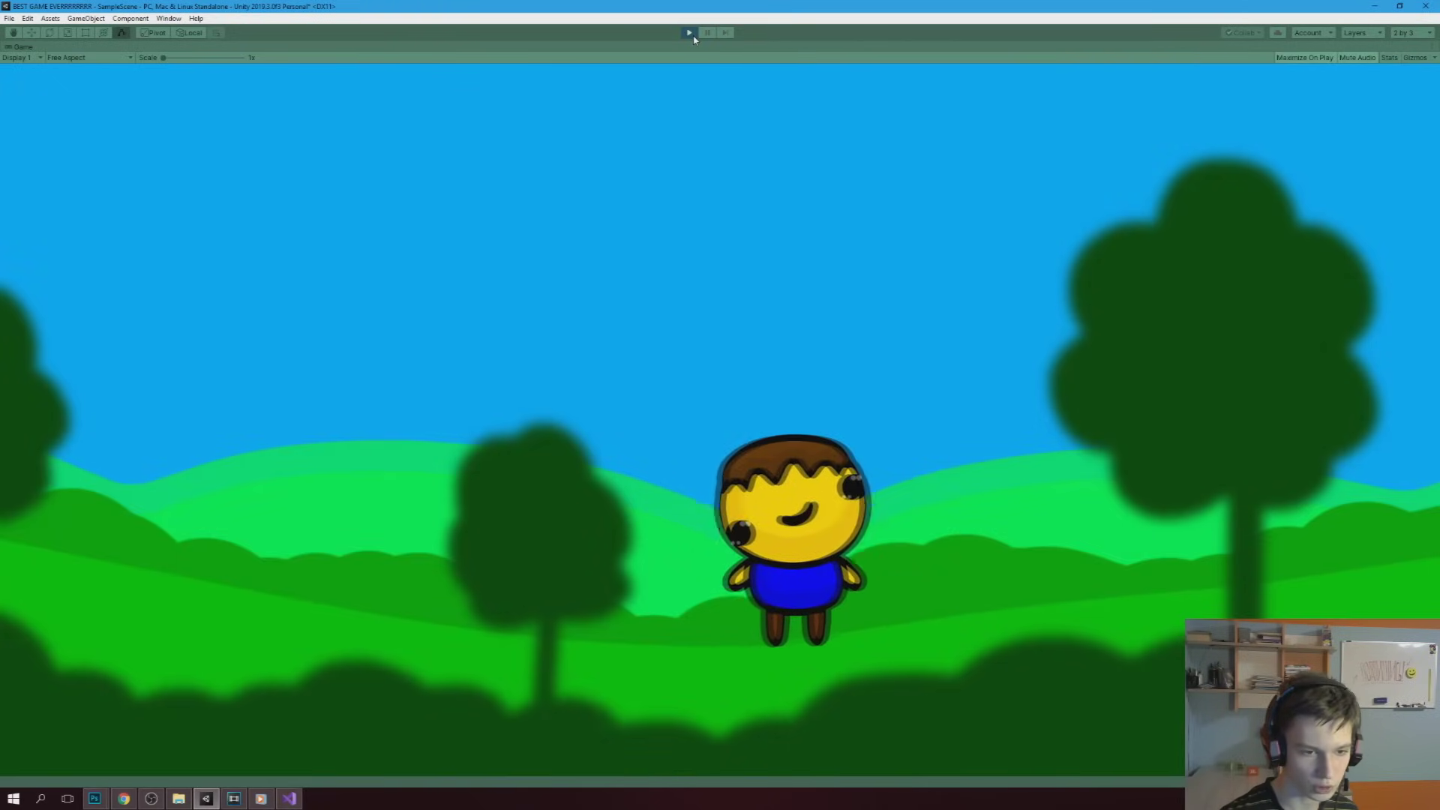
pyautogui.press('Left')
pyautogui.click(689, 32)
pyautogui.hotkey('alt', 'Tab')
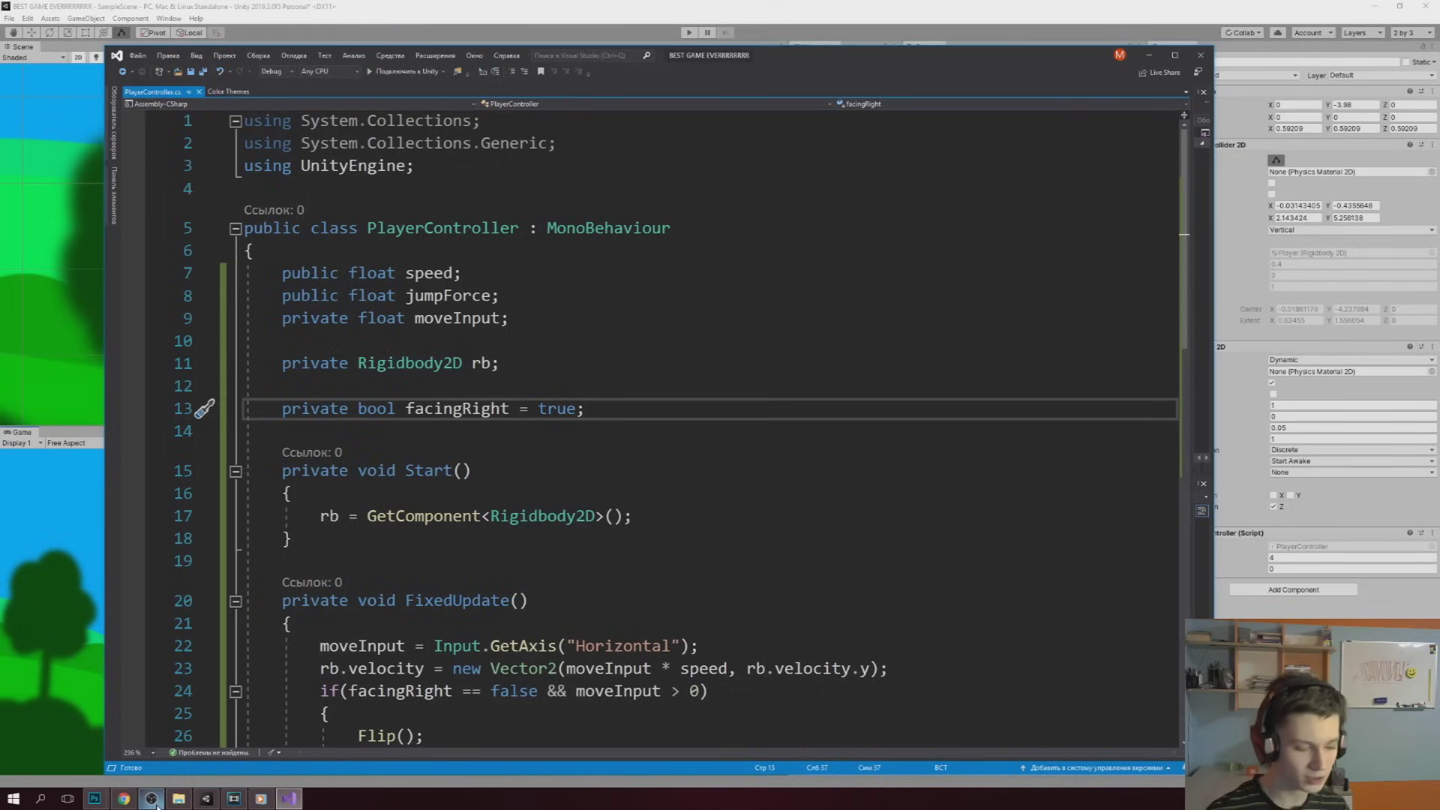
# Declare private bool isGrounded, public Transform feetPos, float checkRadius and LayerMask whatIsGround below facingRight
pyautogui.scroll(-1, 675, 427)
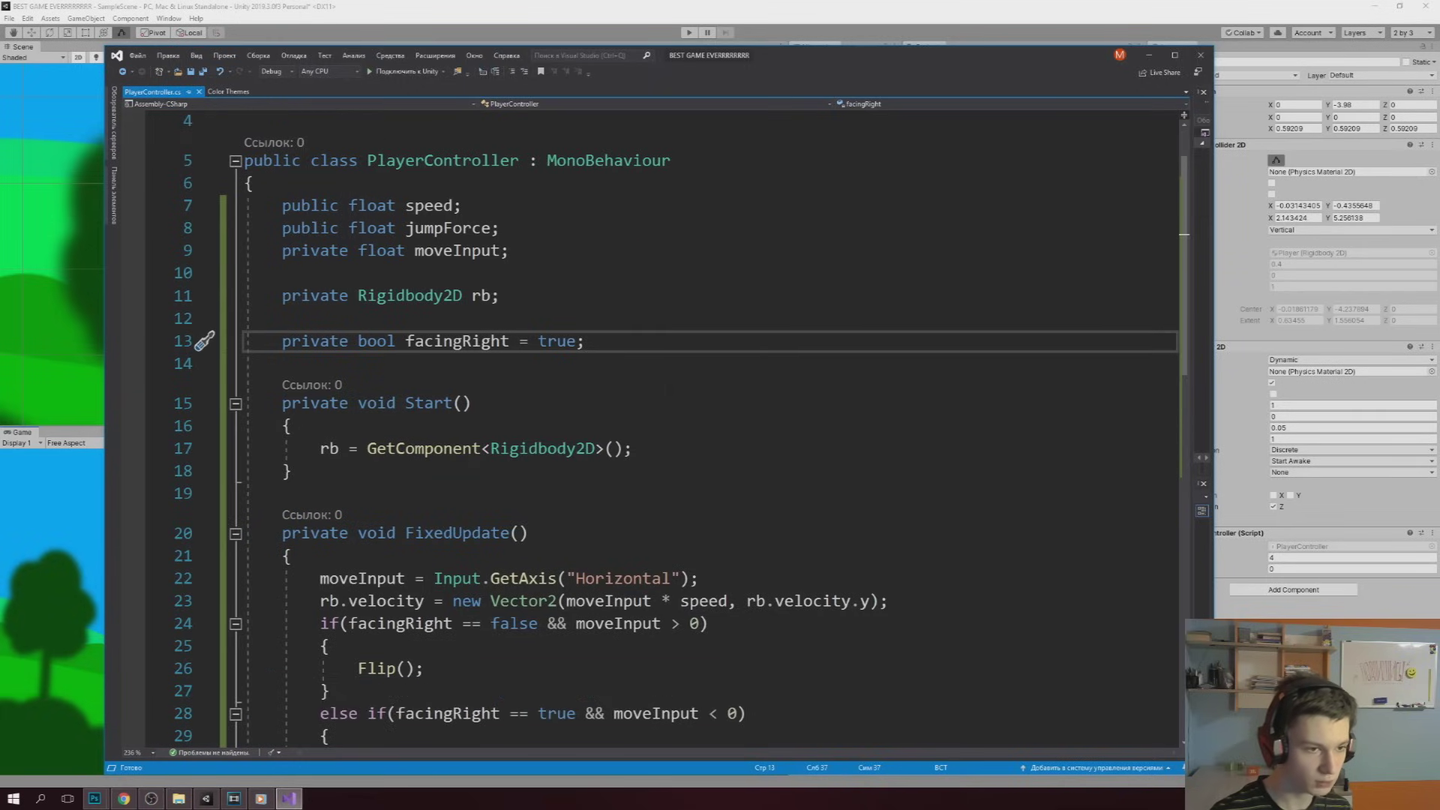
pyautogui.press('Return')
pyautogui.press('Return')
pyautogui.write('pr')
pyautogui.write('ivate bool isGrounded')
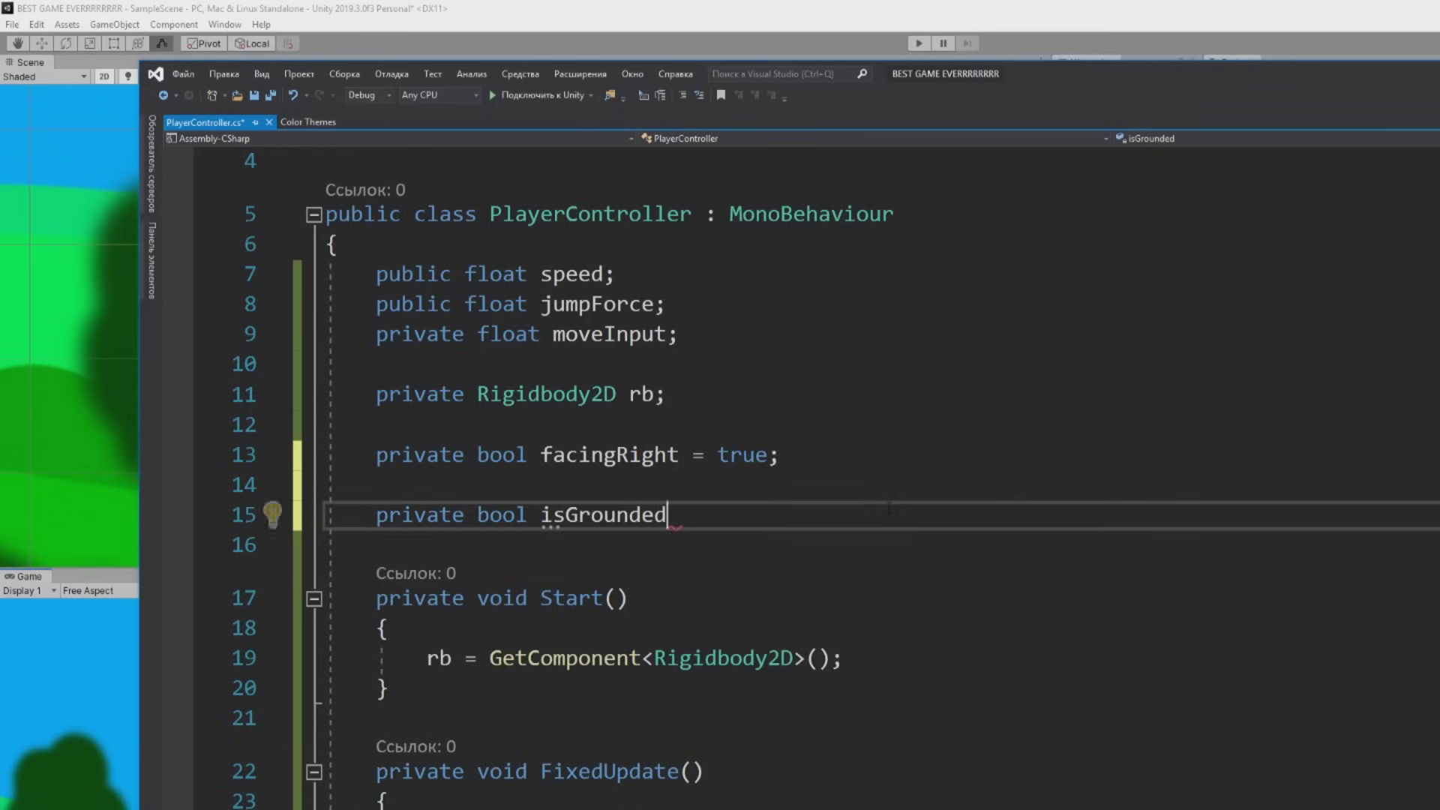
pyautogui.write(';')
pyautogui.press('Return')
pyautogui.write('public tra')
pyautogui.press('Tab')
pyautogui.write('feetPos;')
pyautogui.press('Return')
pyautogui.write('public float c')
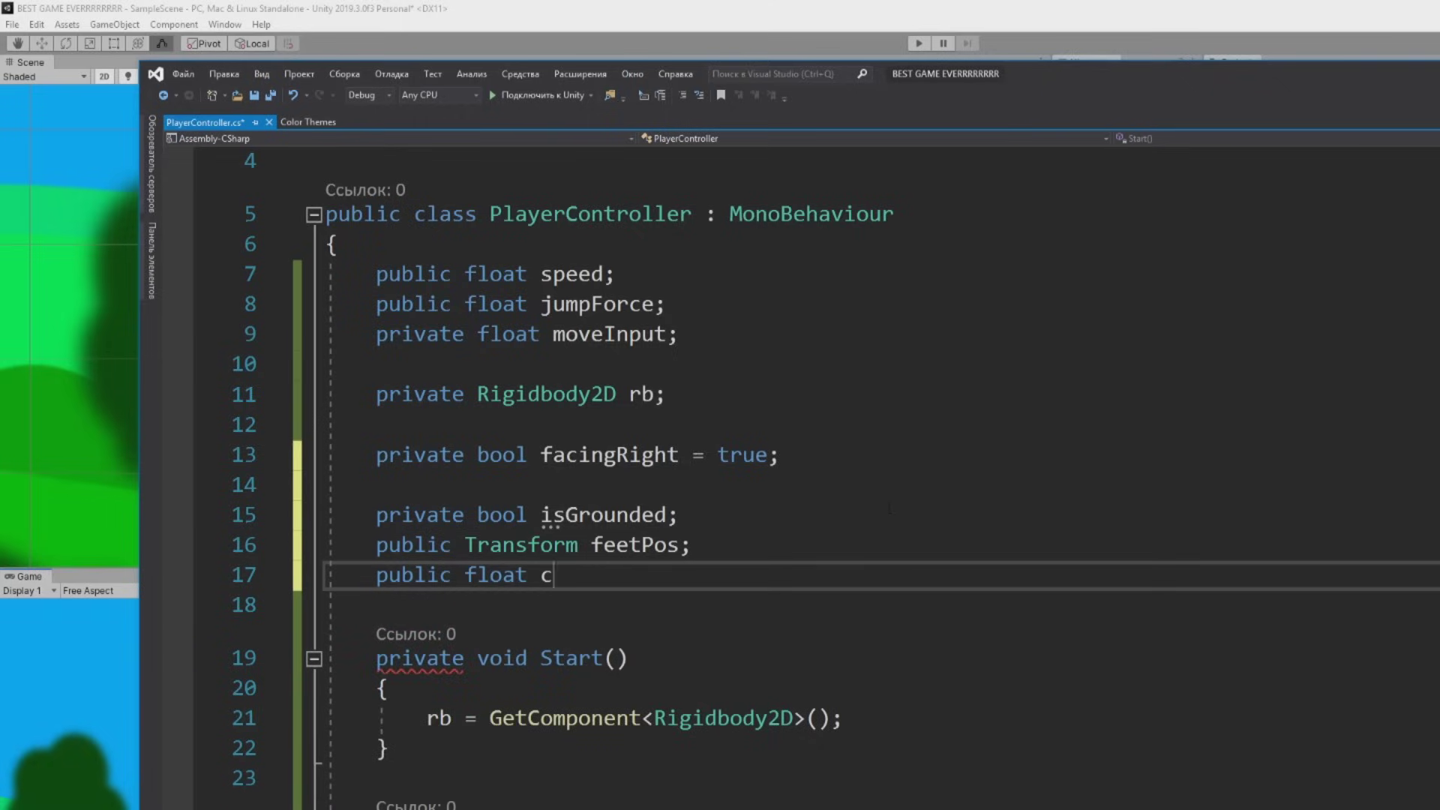
pyautogui.write('heckRadius;')
pyautogui.press('Return')
pyautogui.write('public LayerMask ')
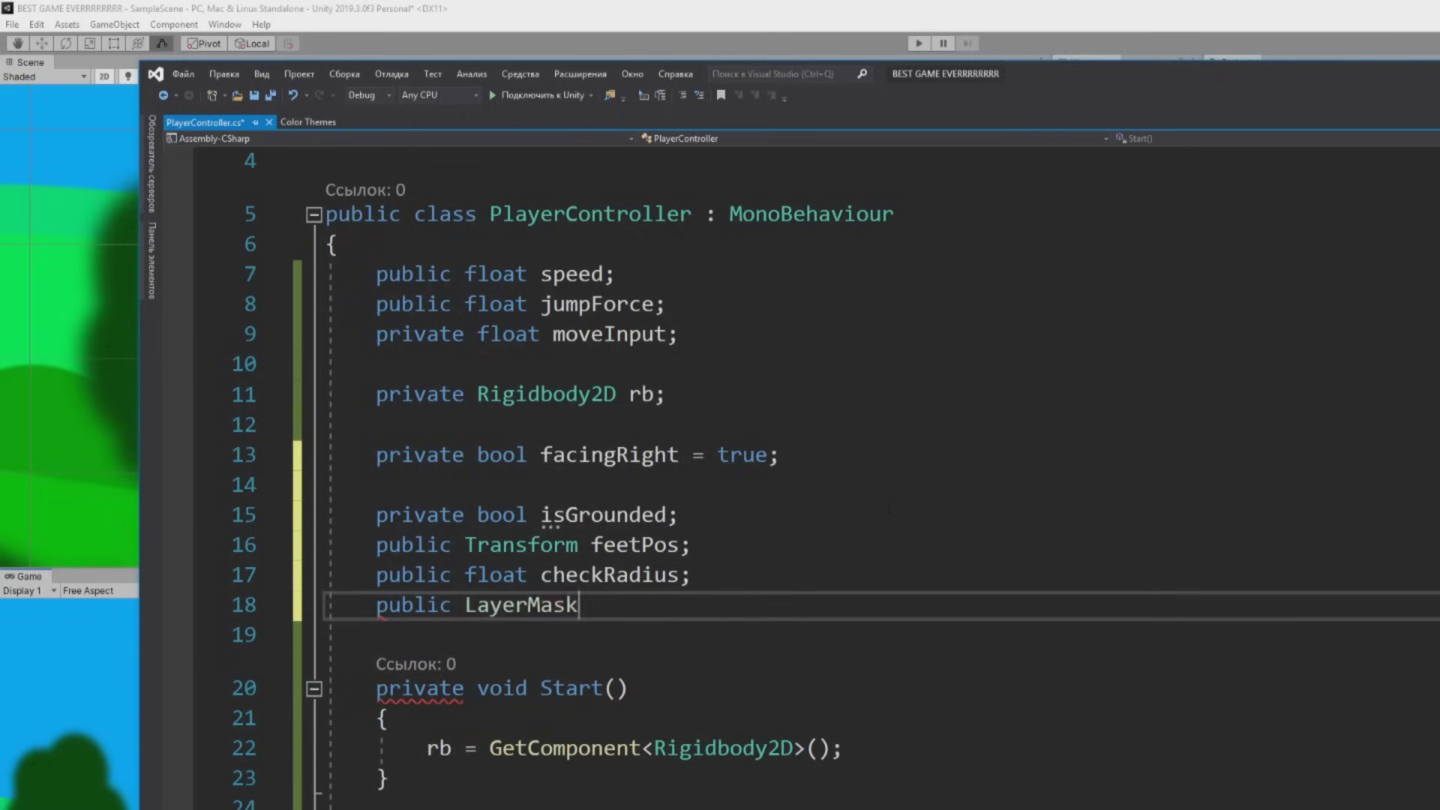
pyautogui.write('whatIsGround;')
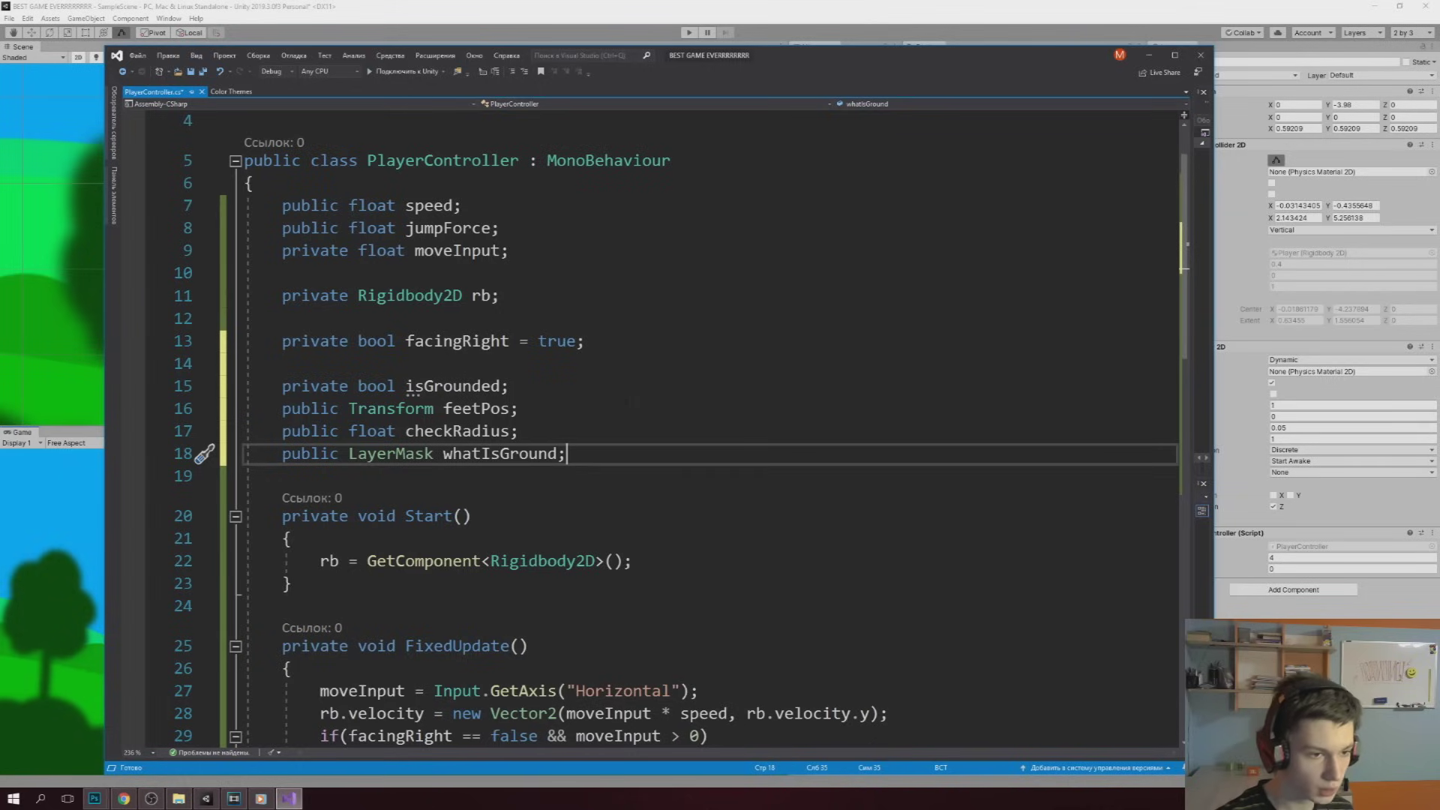
# Highlight the isGrounded and feetPos declarations while explaining the new fields
pyautogui.moveTo(508, 386); pyautogui.dragTo(283, 363)
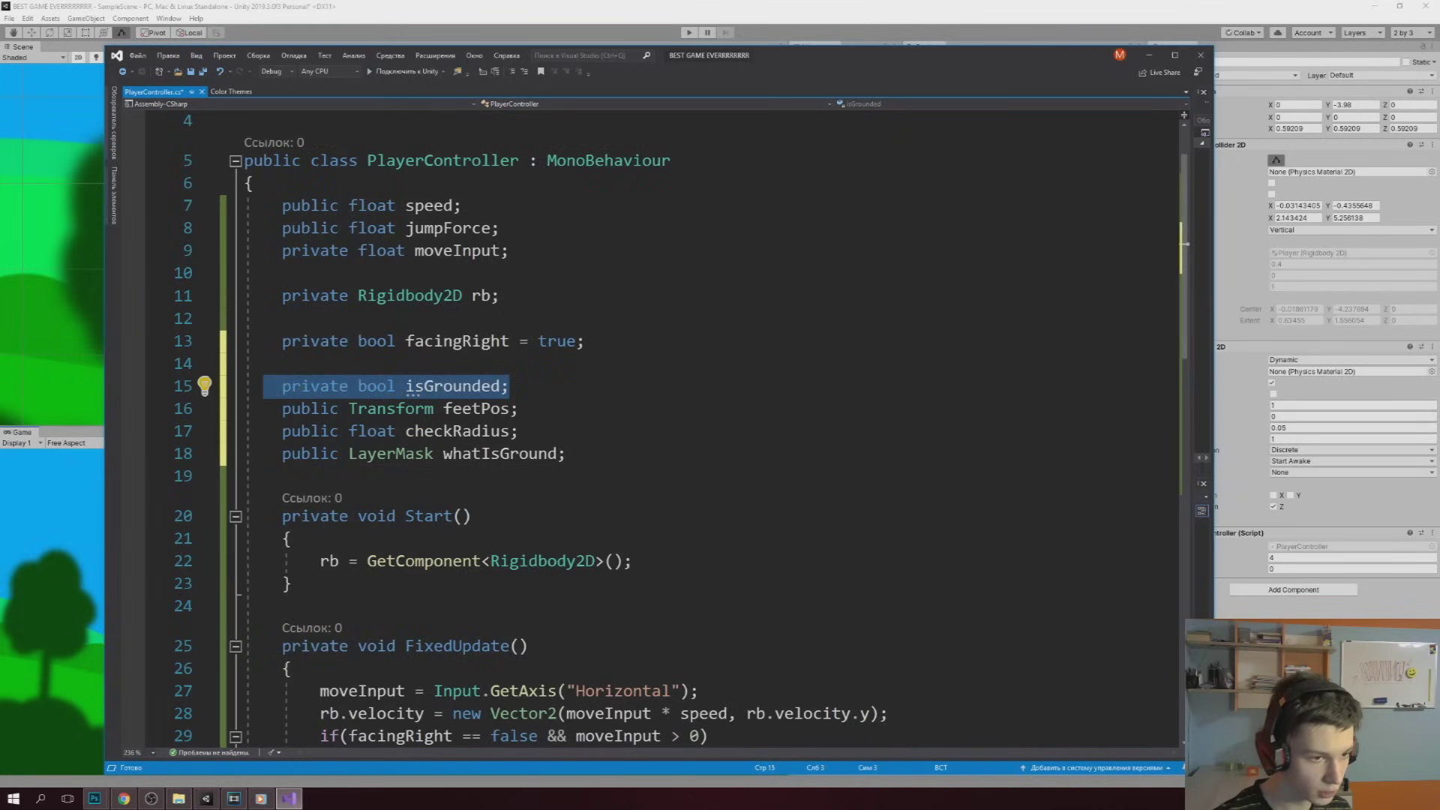
pyautogui.click(517, 408)
pyautogui.moveTo(517, 408); pyautogui.dragTo(348, 408)
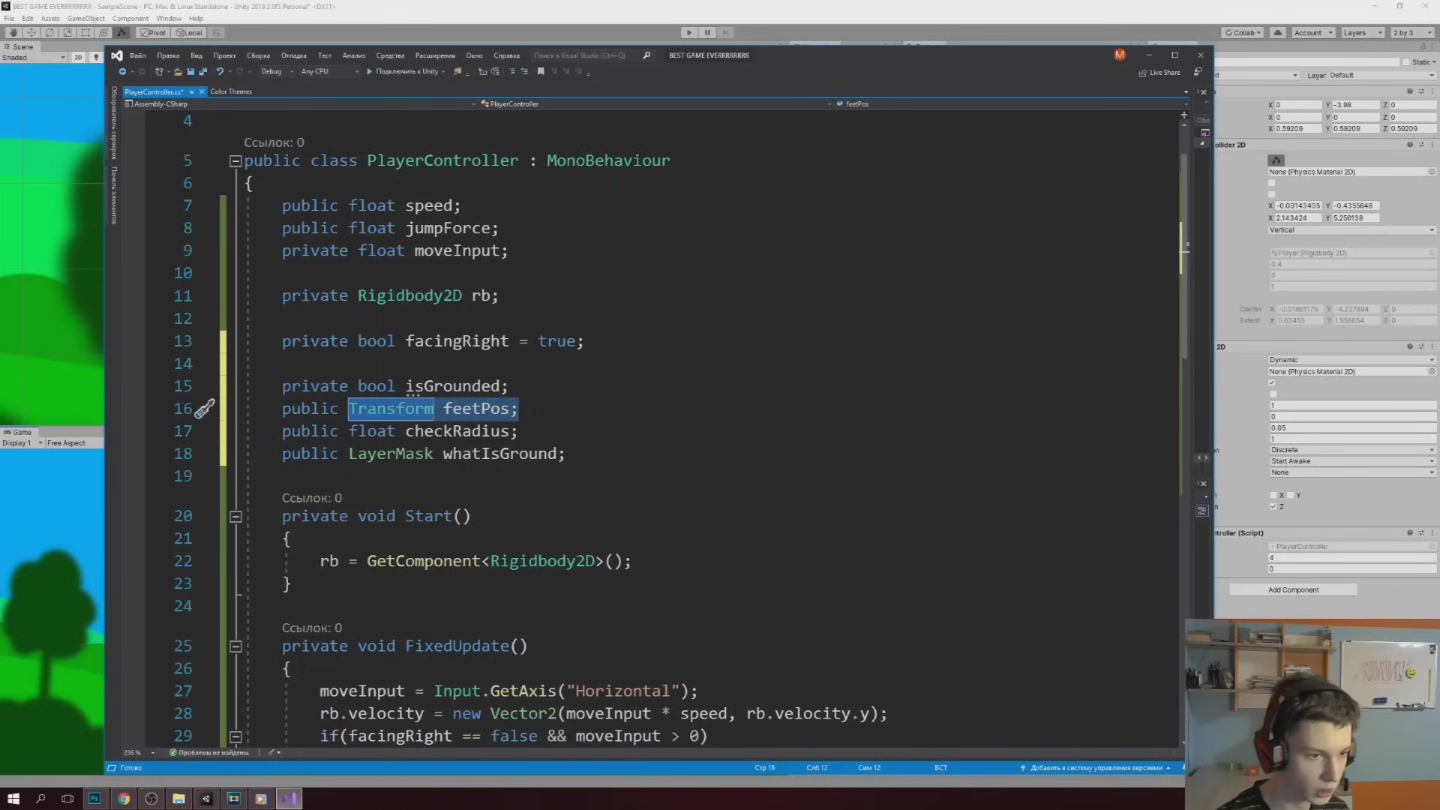
pyautogui.click(535, 410)
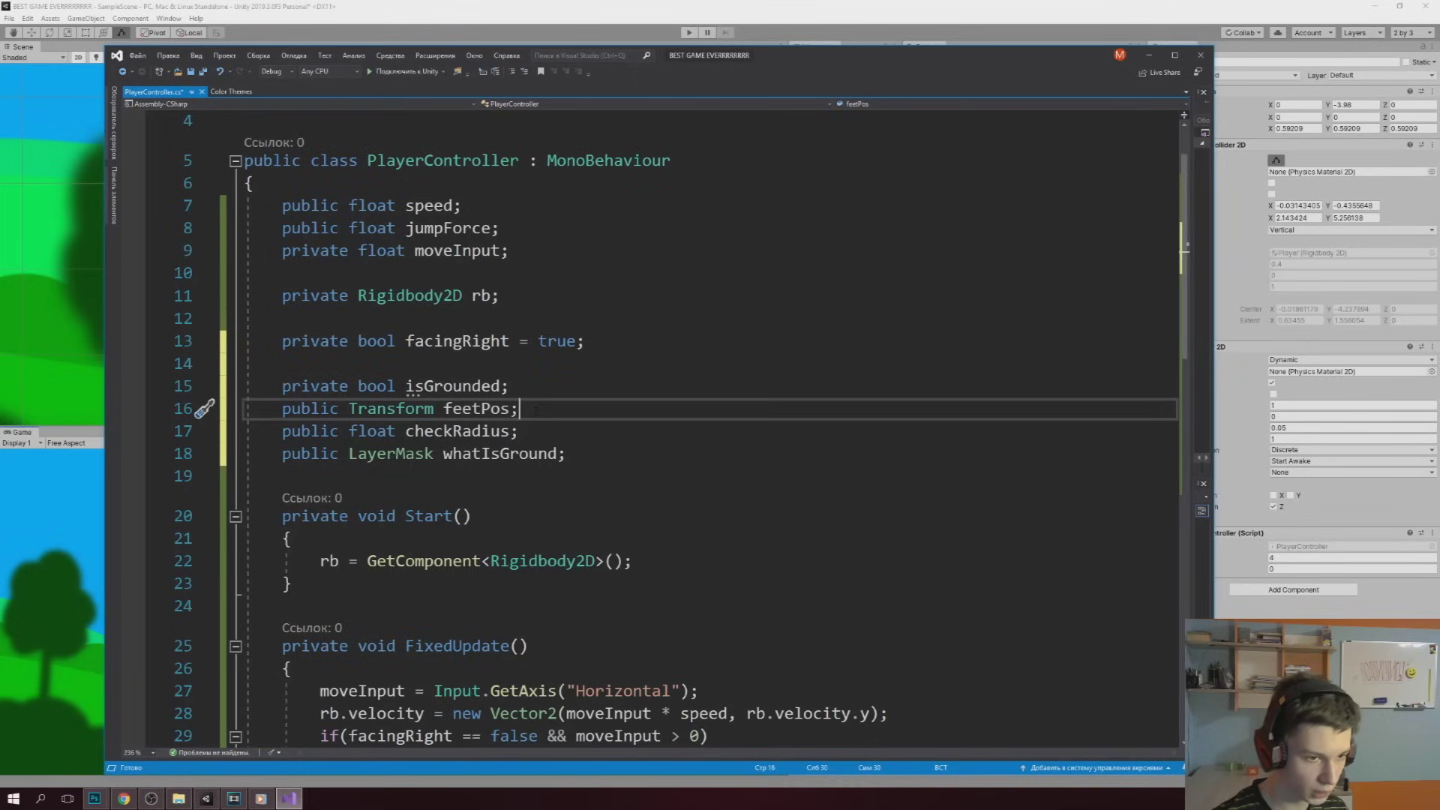
pyautogui.press('Down')
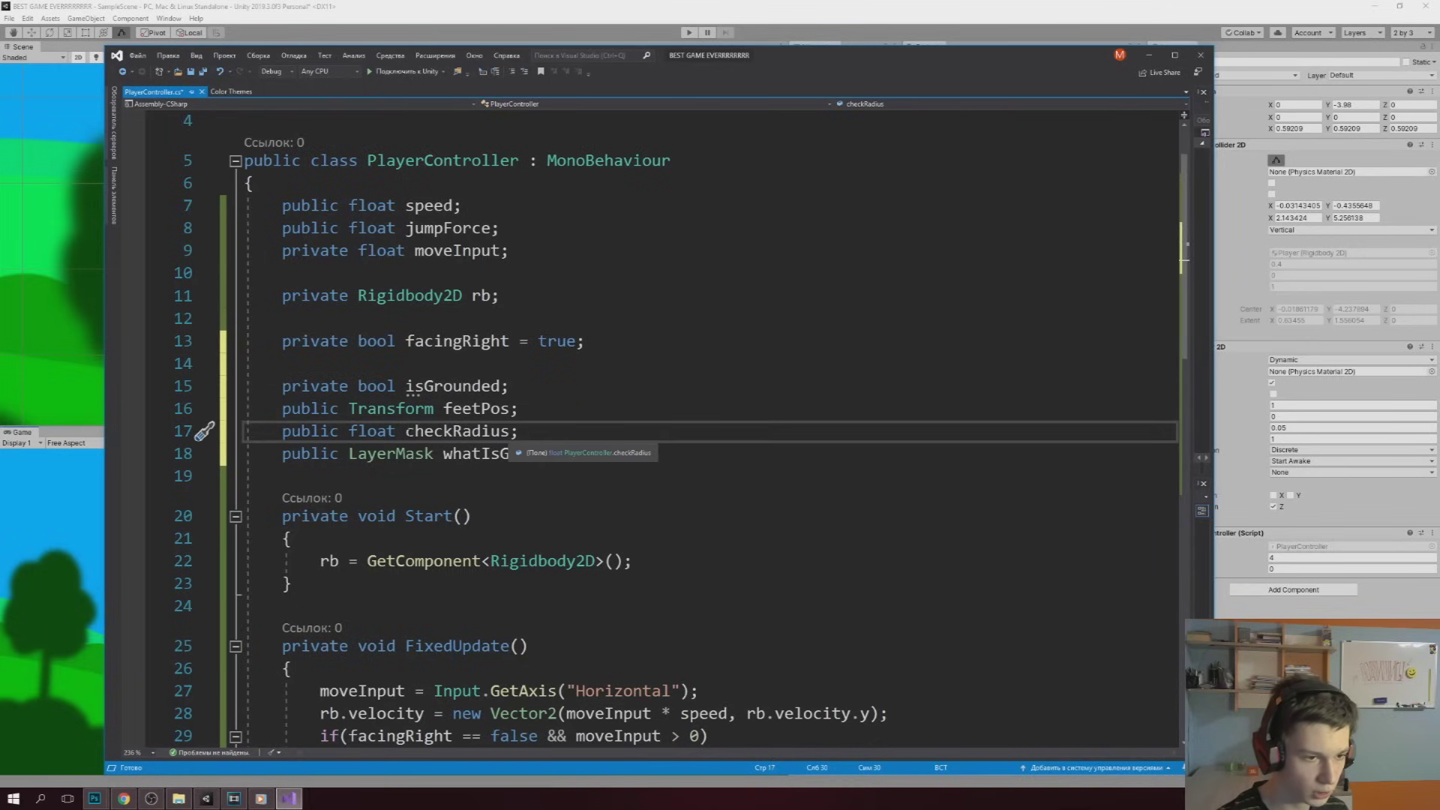
pyautogui.click(568, 454)
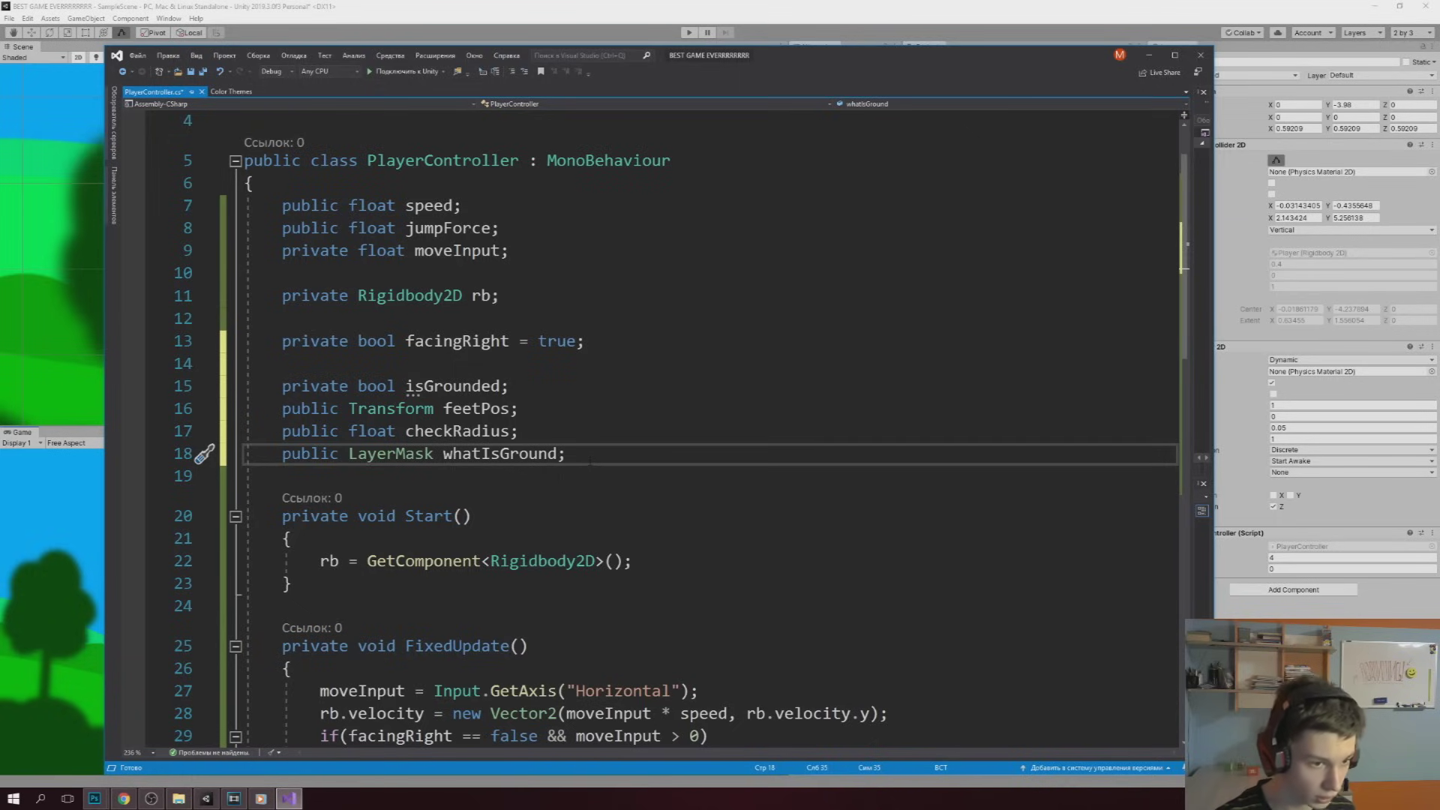
pyautogui.scroll(-3, 590, 461)
pyautogui.scroll(-2, 590, 462)
# Add an Update method setting isGrounded via Physics2D.OverlapCircle(feetPos.position, checkRadius, whatIsGround)
pyautogui.click(291, 511)
pyautogui.press('Return')
pyautogui.write('void Up')
pyautogui.press('Tab')
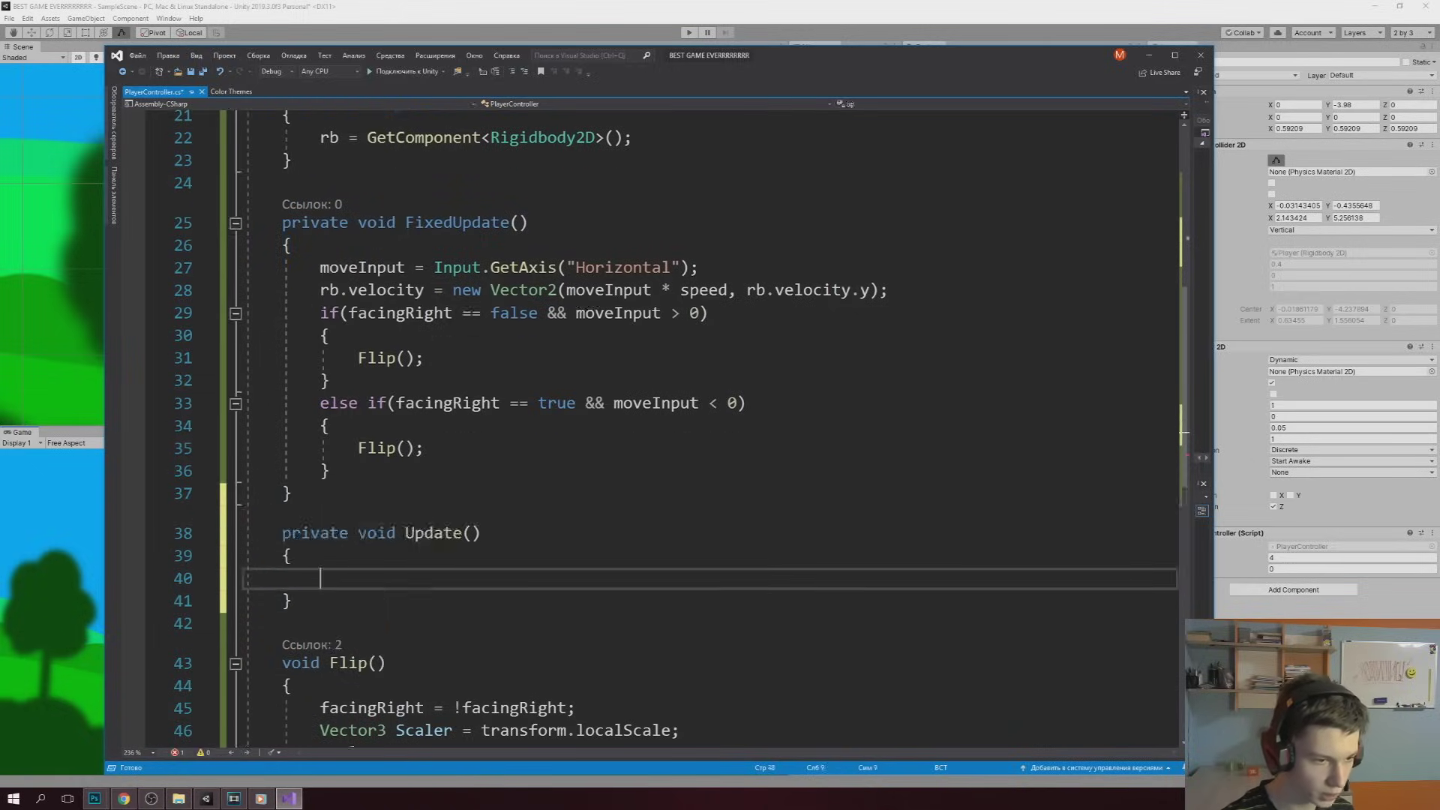
pyautogui.write('isG')
pyautogui.press('Tab')
pyautogui.write('= phys')
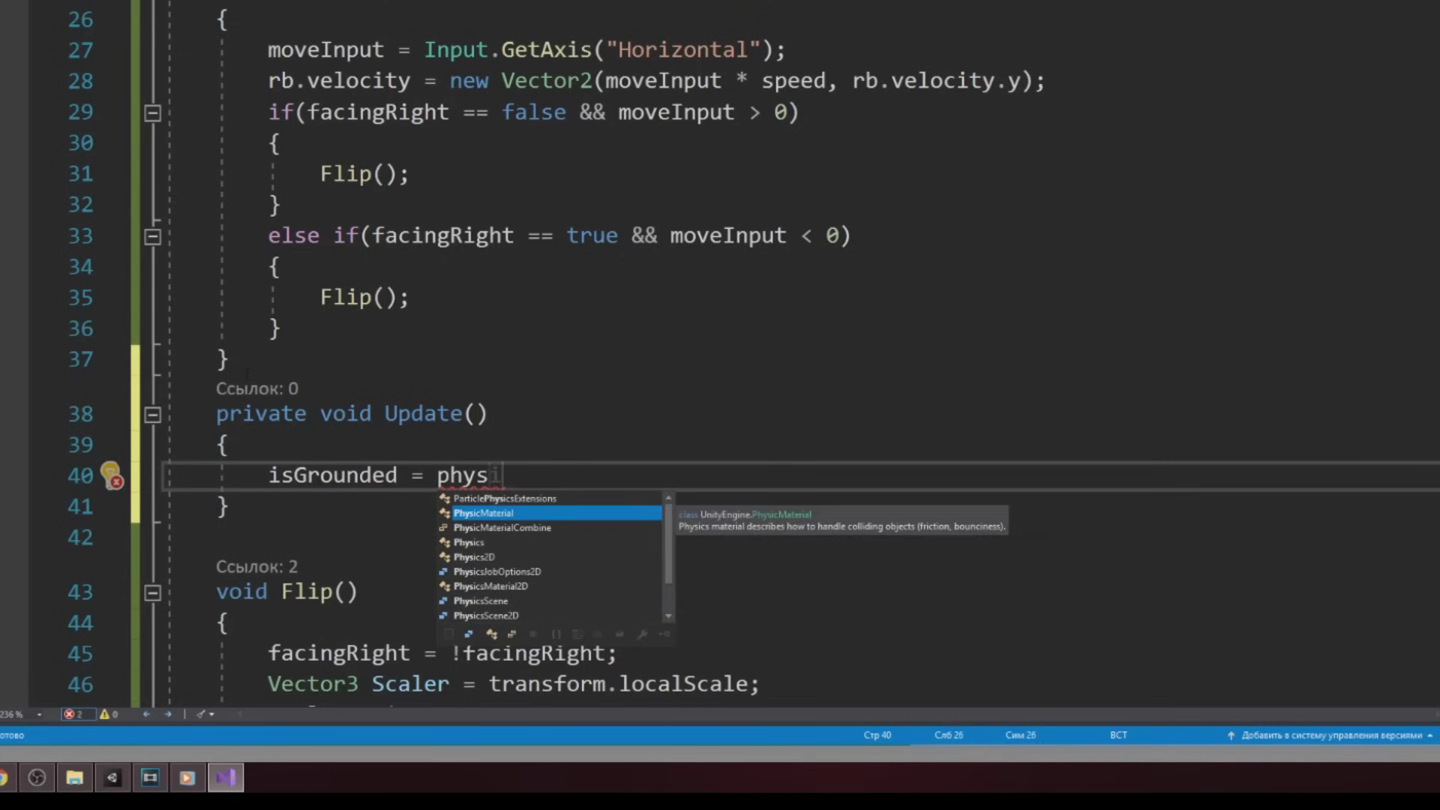
pyautogui.write('ics2.overlap')
pyautogui.write('(')
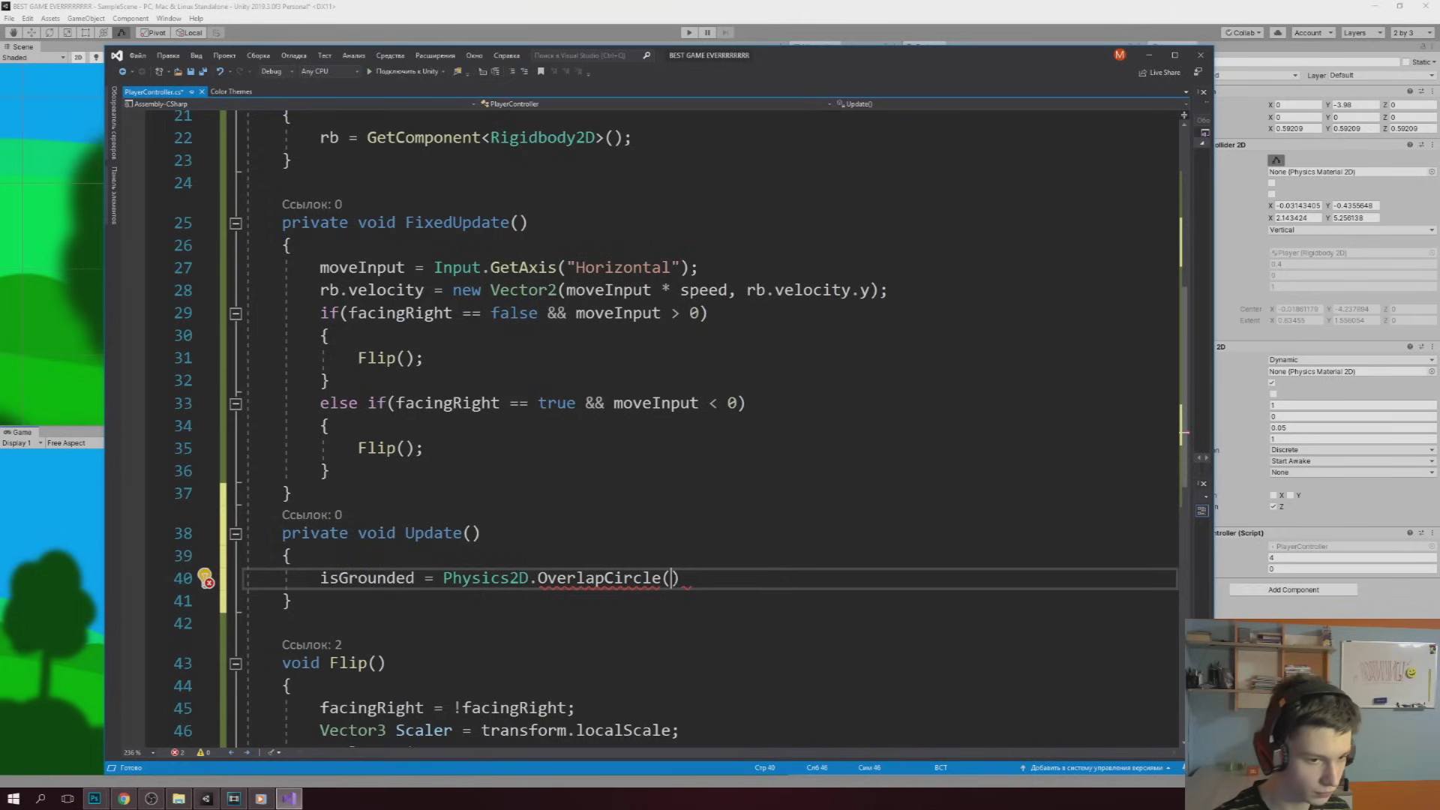
pyautogui.write('feetPos.position, checkRadius, w')
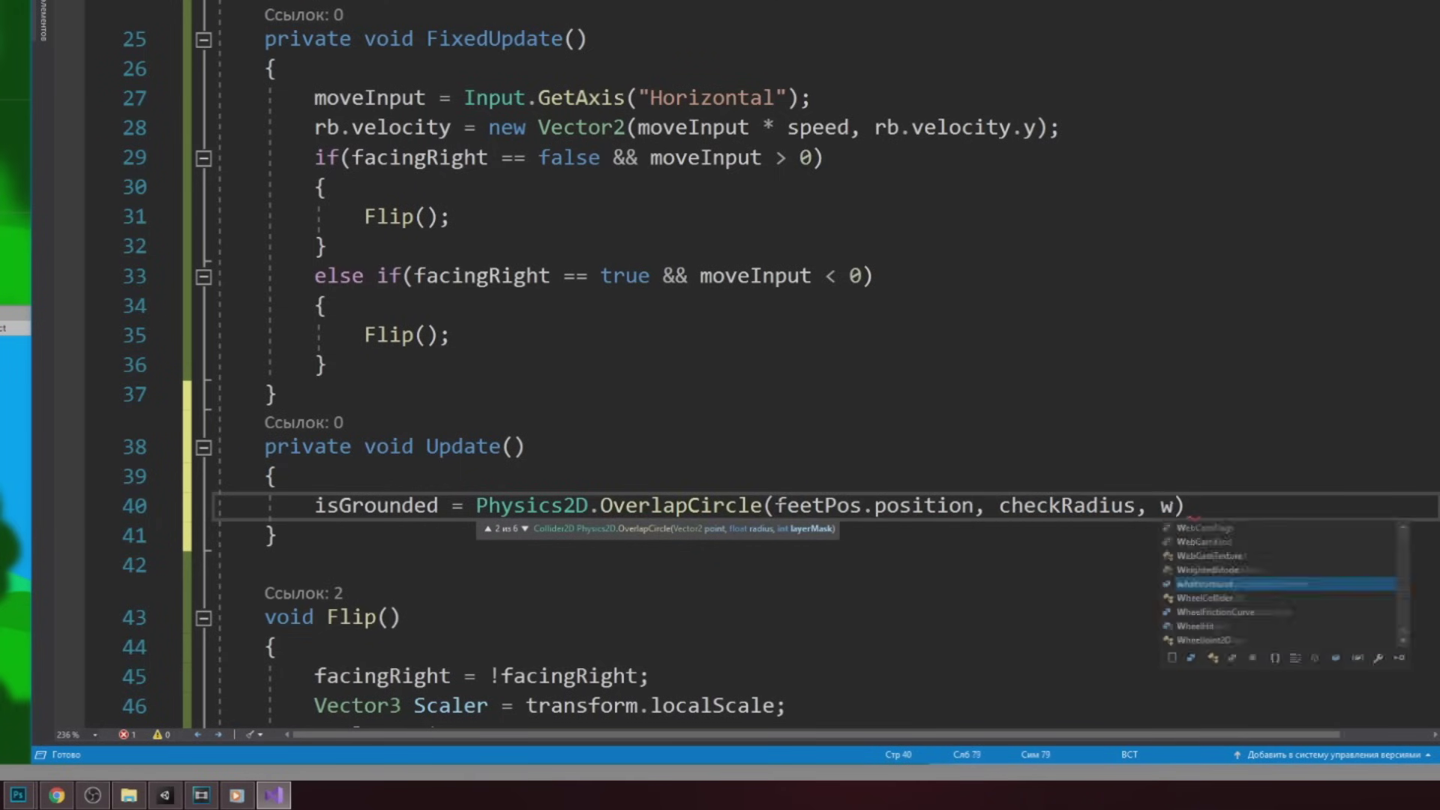
pyautogui.write('hatIsGround)')
pyautogui.write(';')
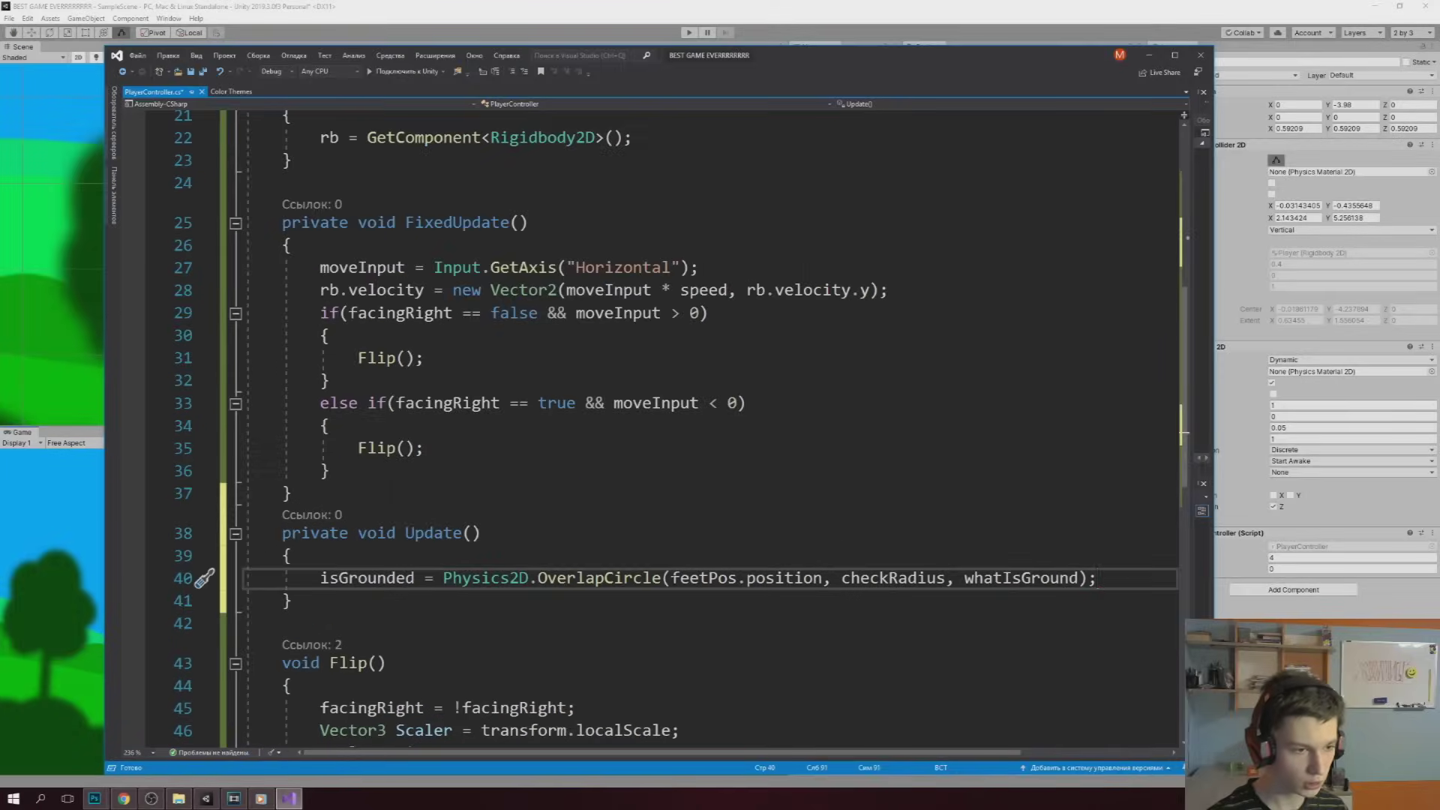
pyautogui.press('Return')
pyautogui.press('Return')
# When grounded and Space is pressed, set rb.velocity = Vector2.up * jumpForce
pyautogui.write('if')
pyautogui.write('(')
pyautogui.write('i')
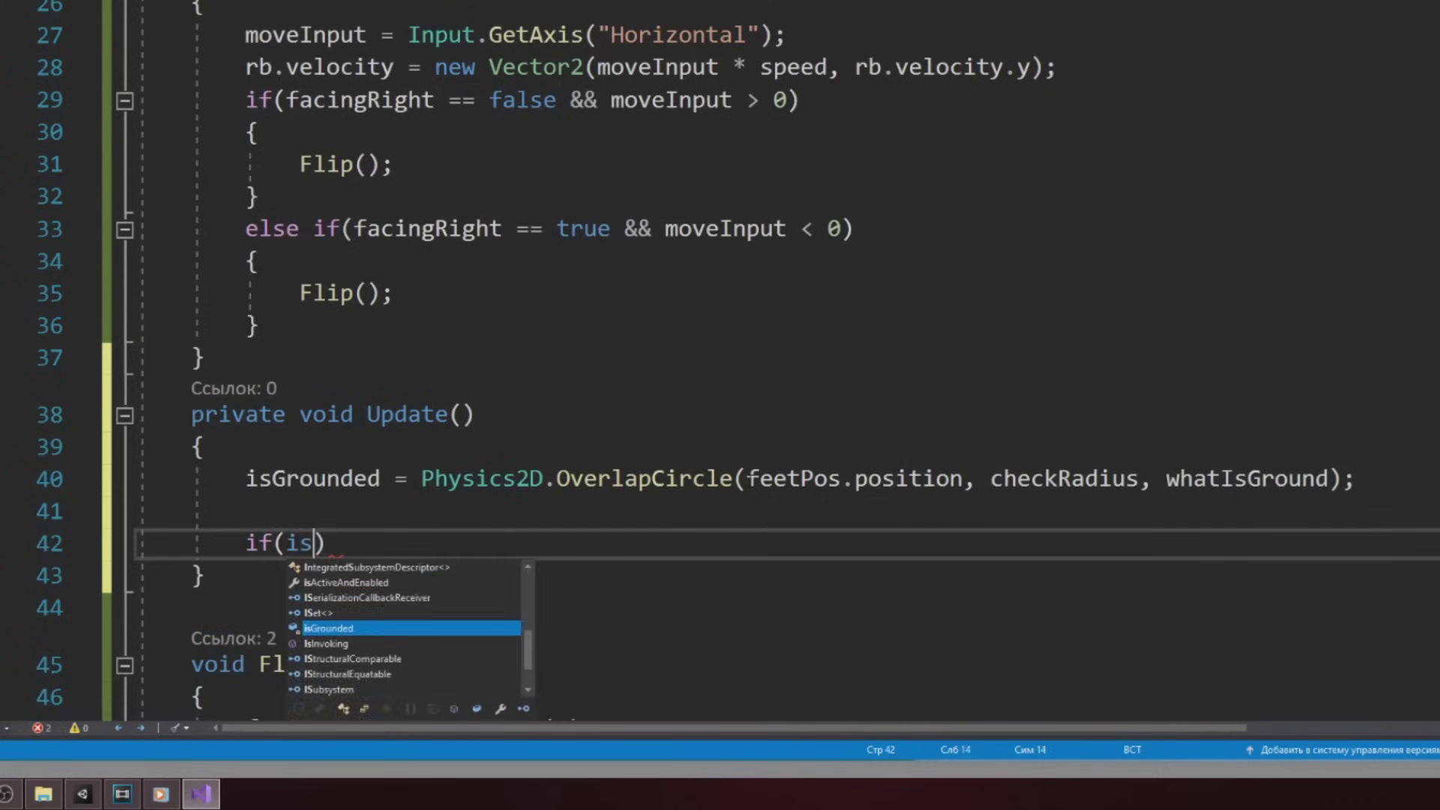
pyautogui.write('sGrounded == true && inp')
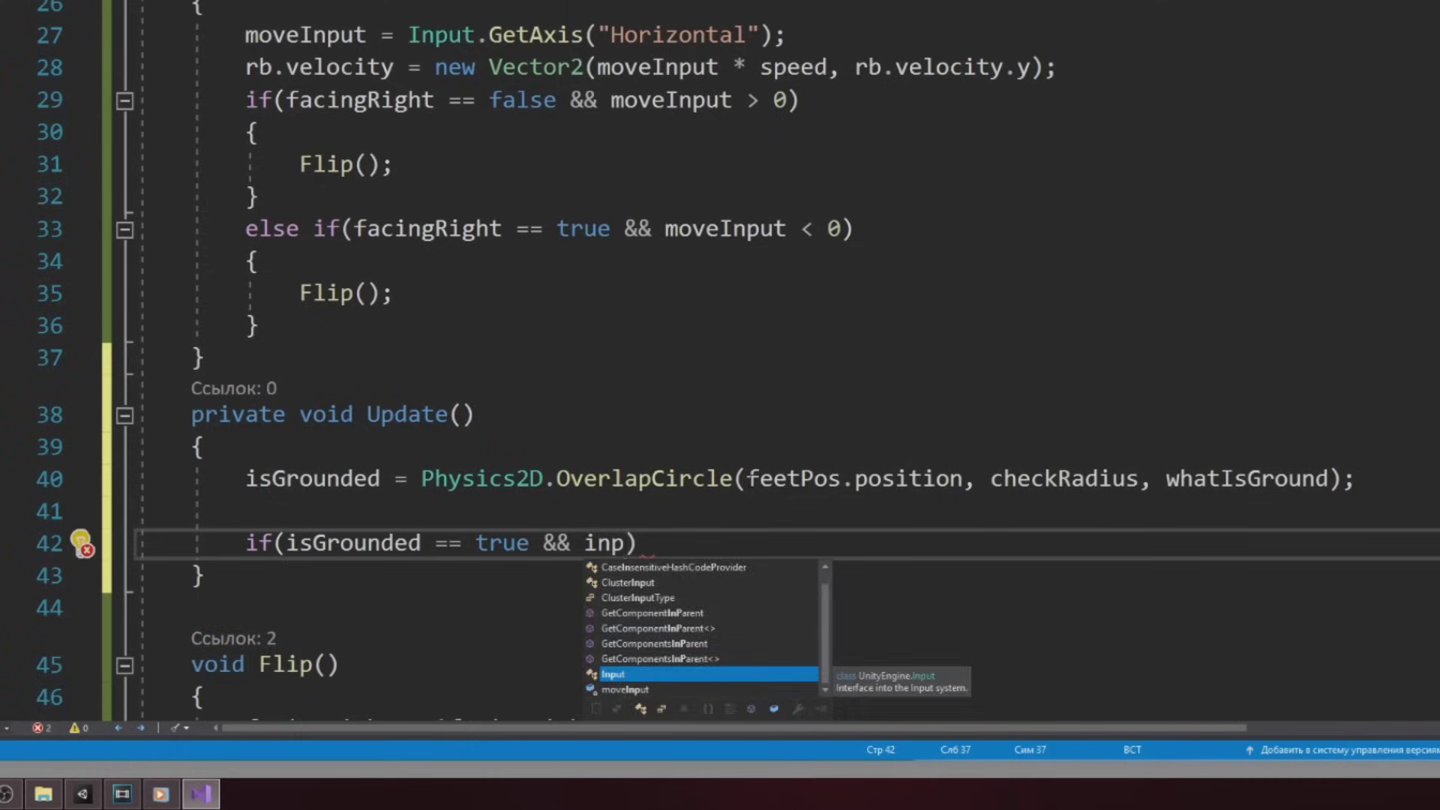
pyautogui.write('.GetKeyDown(KeyCode.Space')
pyautogui.press('End')
pyautogui.press('Return')
pyautogui.write('{')
pyautogui.press('Return')
pyautogui.write('rb.velocity = vect.up ')
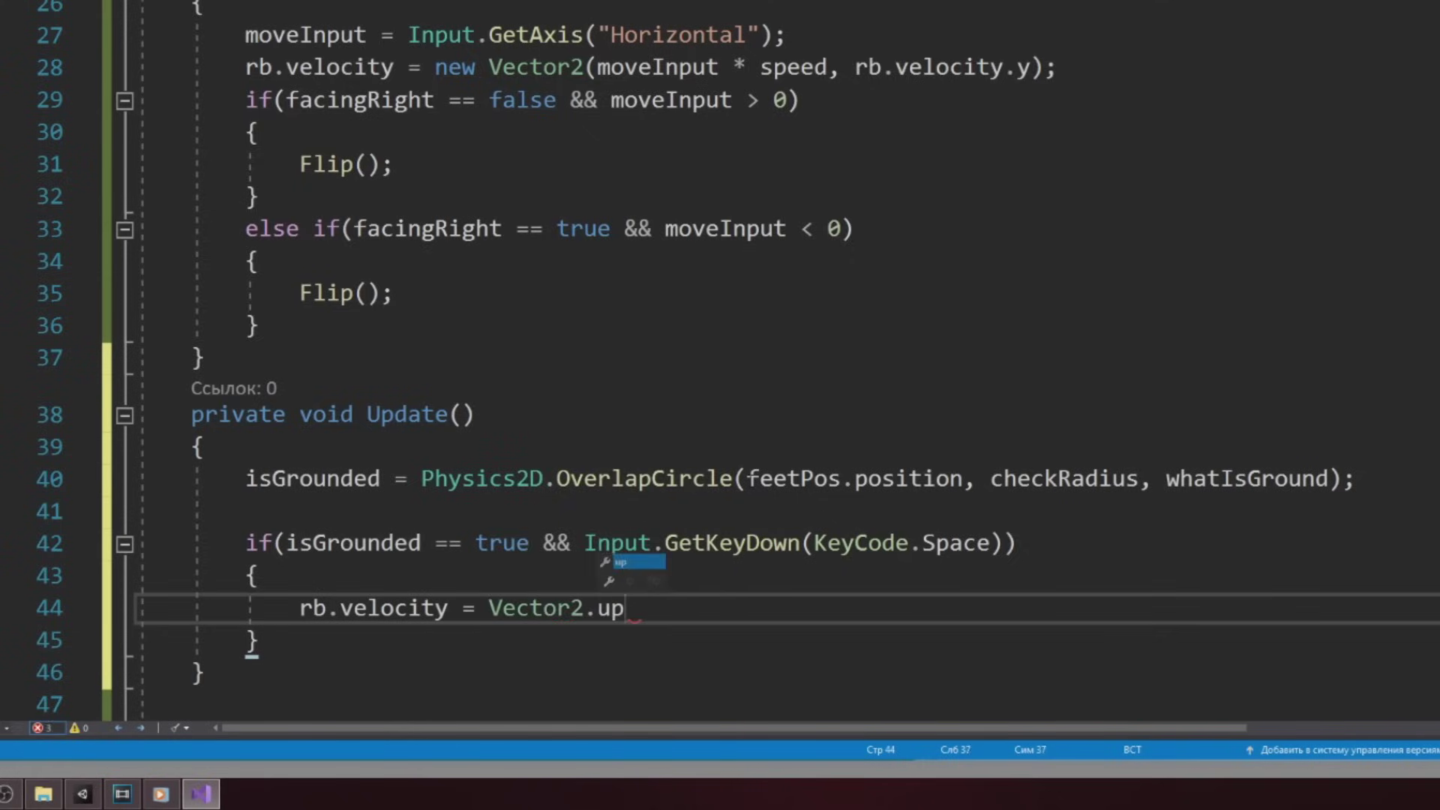
pyautogui.write('* jumpForce;')
pyautogui.click(286, 425)
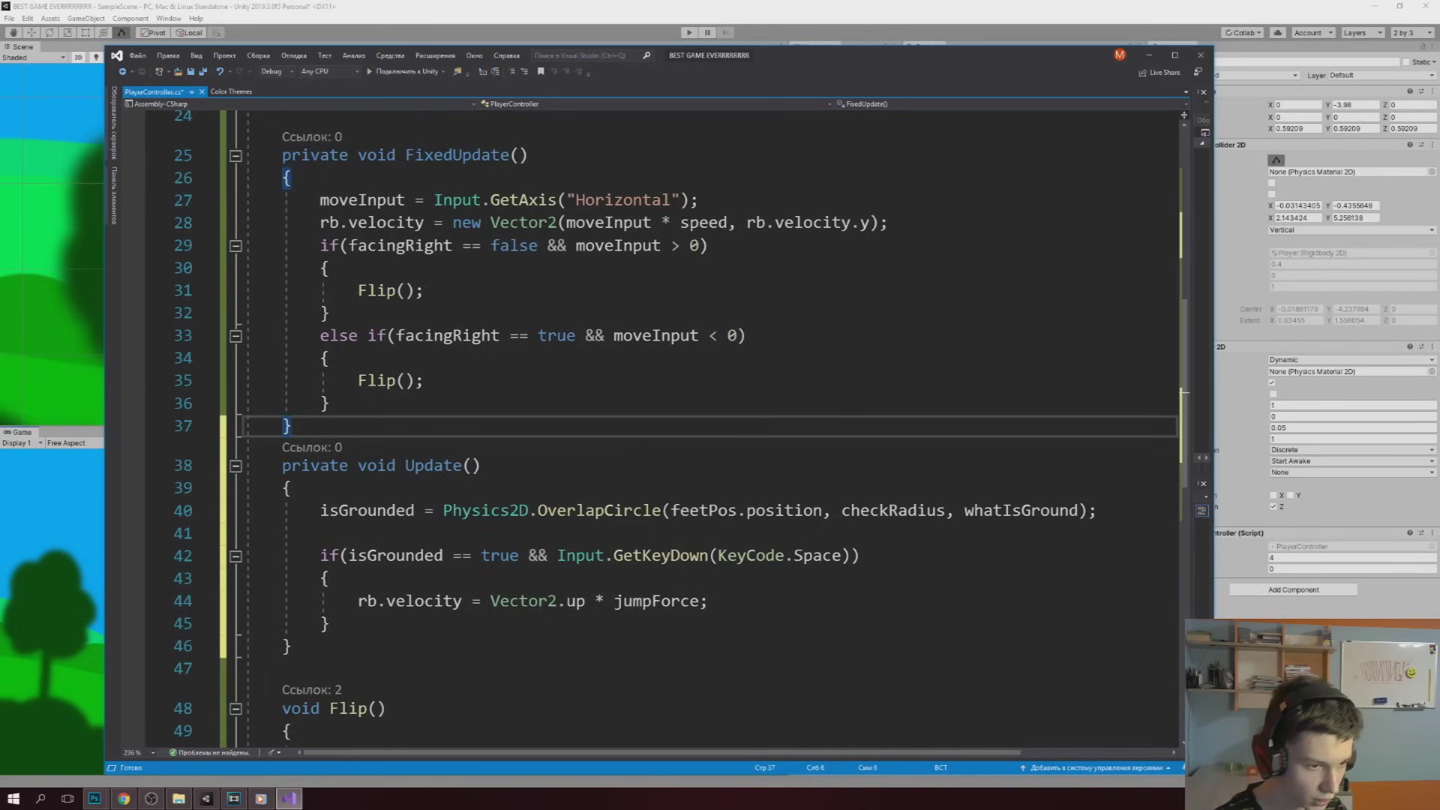
# Highlight the isGrounded == true check, KeyCode.Space check and velocity line to explain them
pyautogui.moveTo(358, 555); pyautogui.dragTo(527, 555)
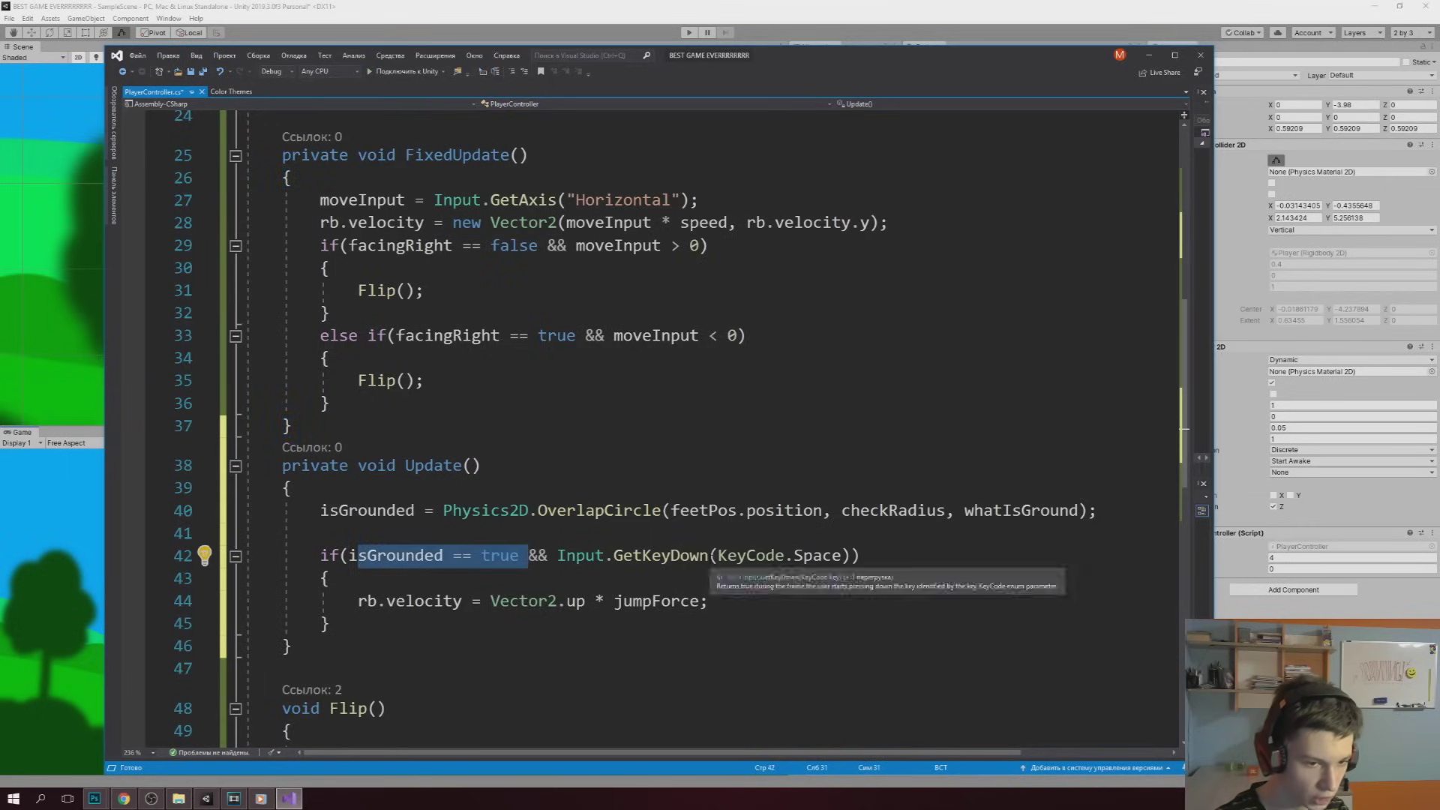
pyautogui.moveTo(718, 555); pyautogui.dragTo(842, 555)
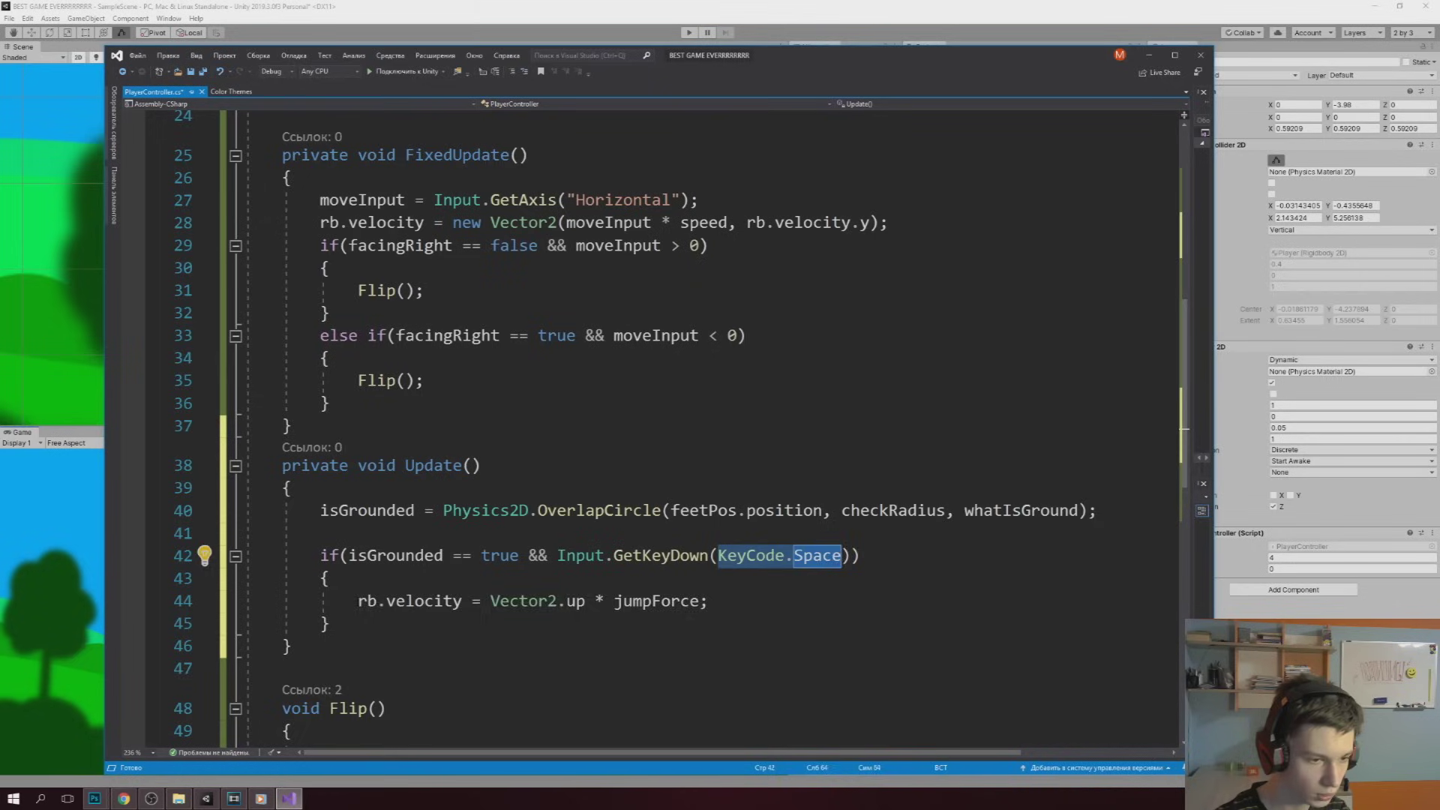
pyautogui.moveTo(357, 600); pyautogui.dragTo(707, 601)
pyautogui.click(707, 601)
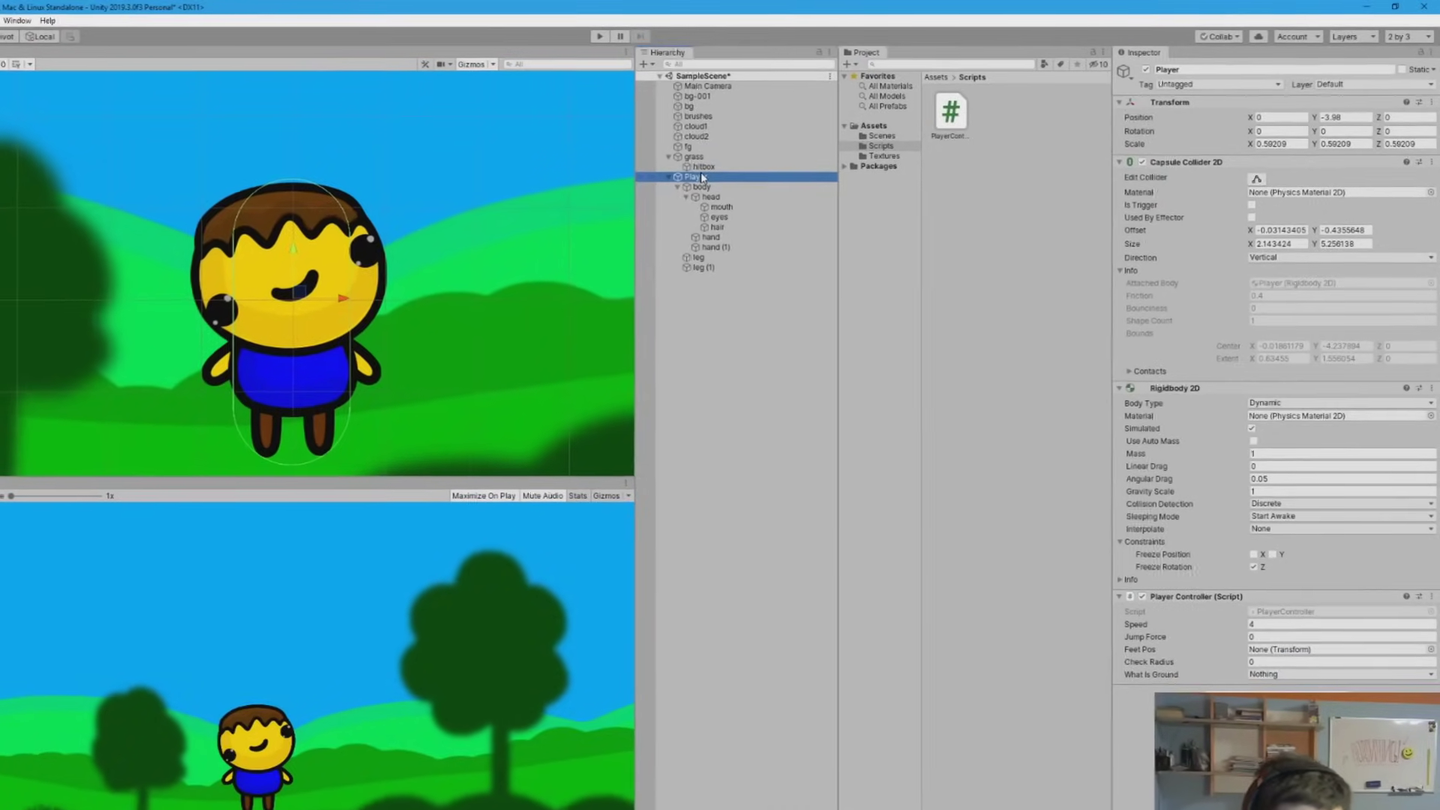
# Create an empty object named feetPos with a green label icon
pyautogui.rightClick(709, 285)
pyautogui.click(735, 410)
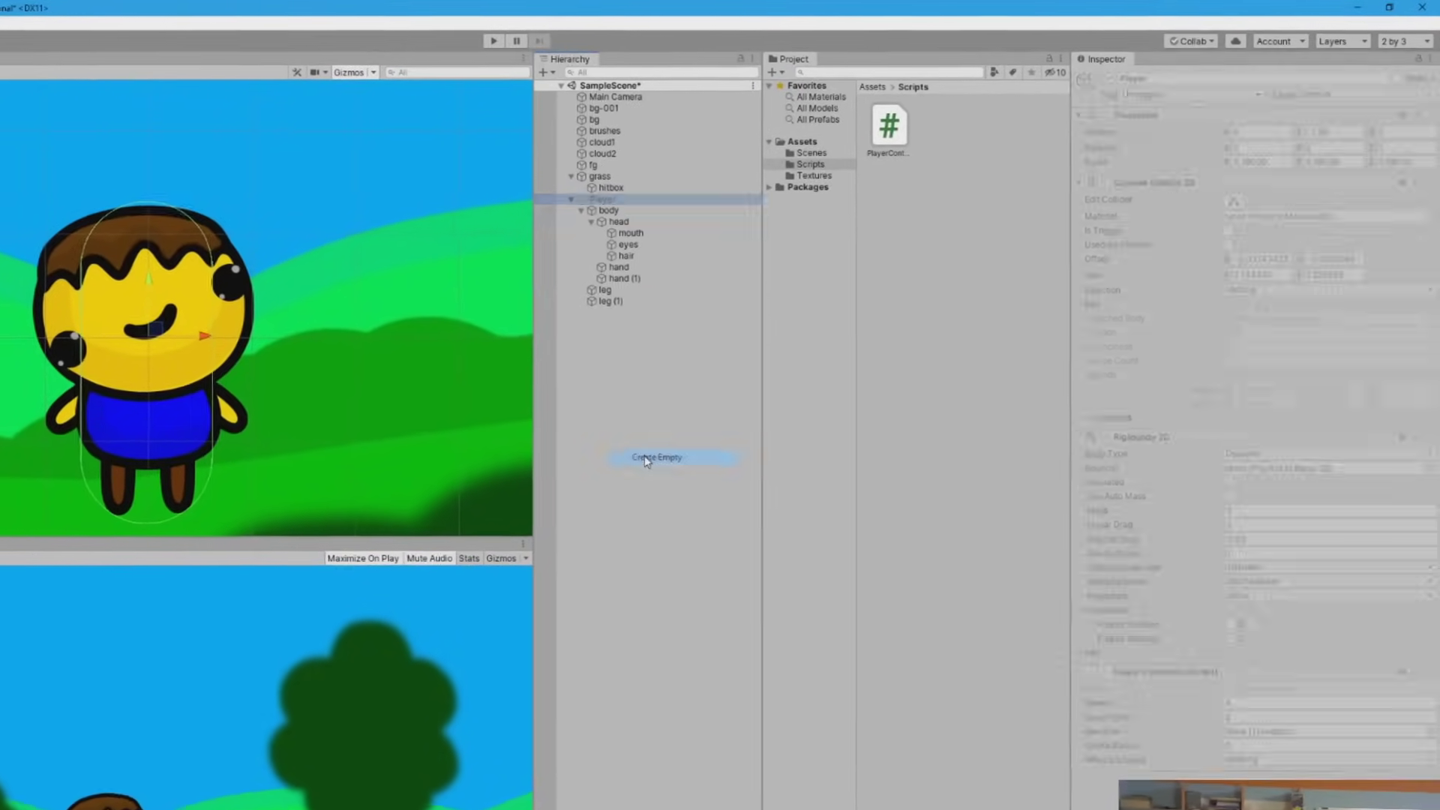
pyautogui.write('feetPos')
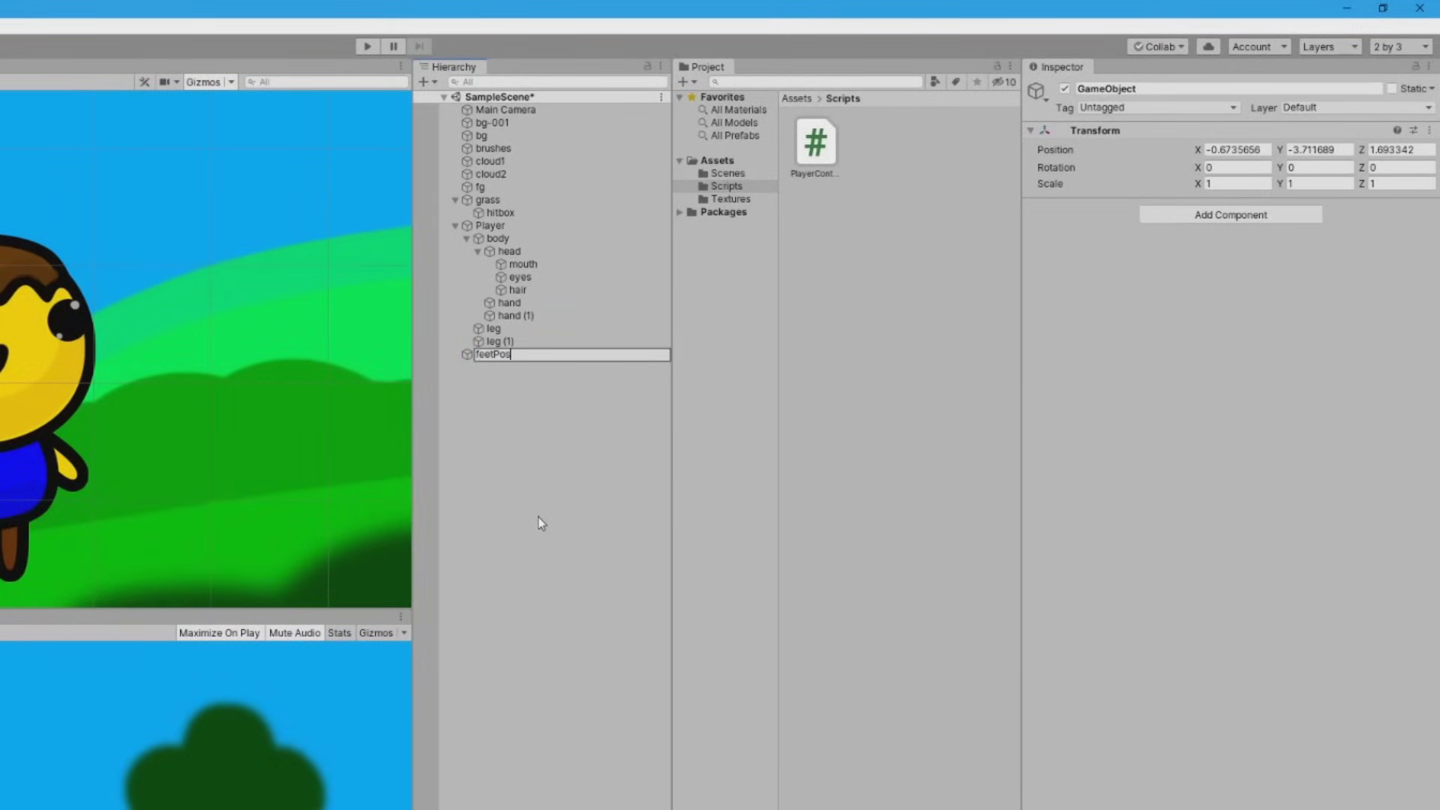
pyautogui.press('Return')
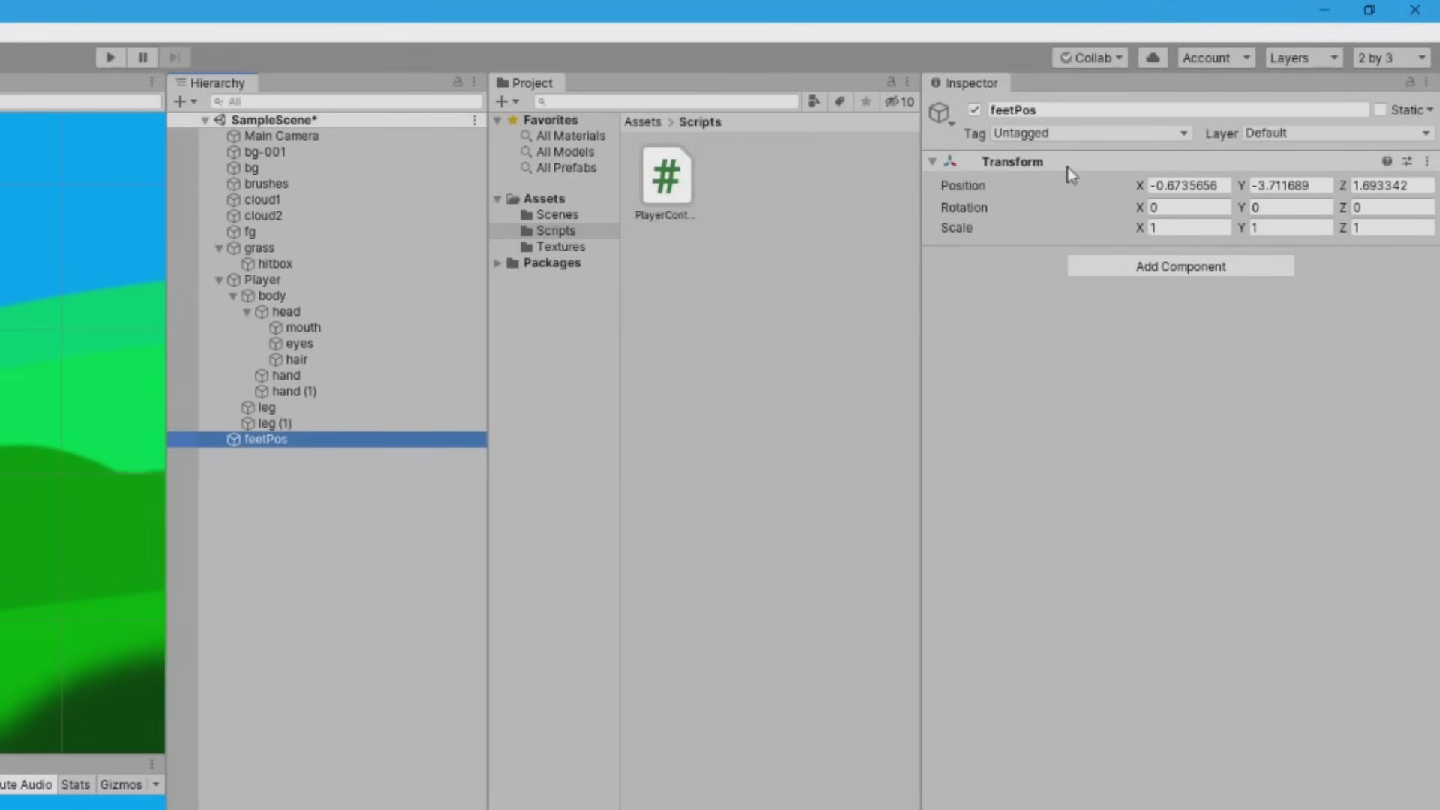
pyautogui.click(997, 132)
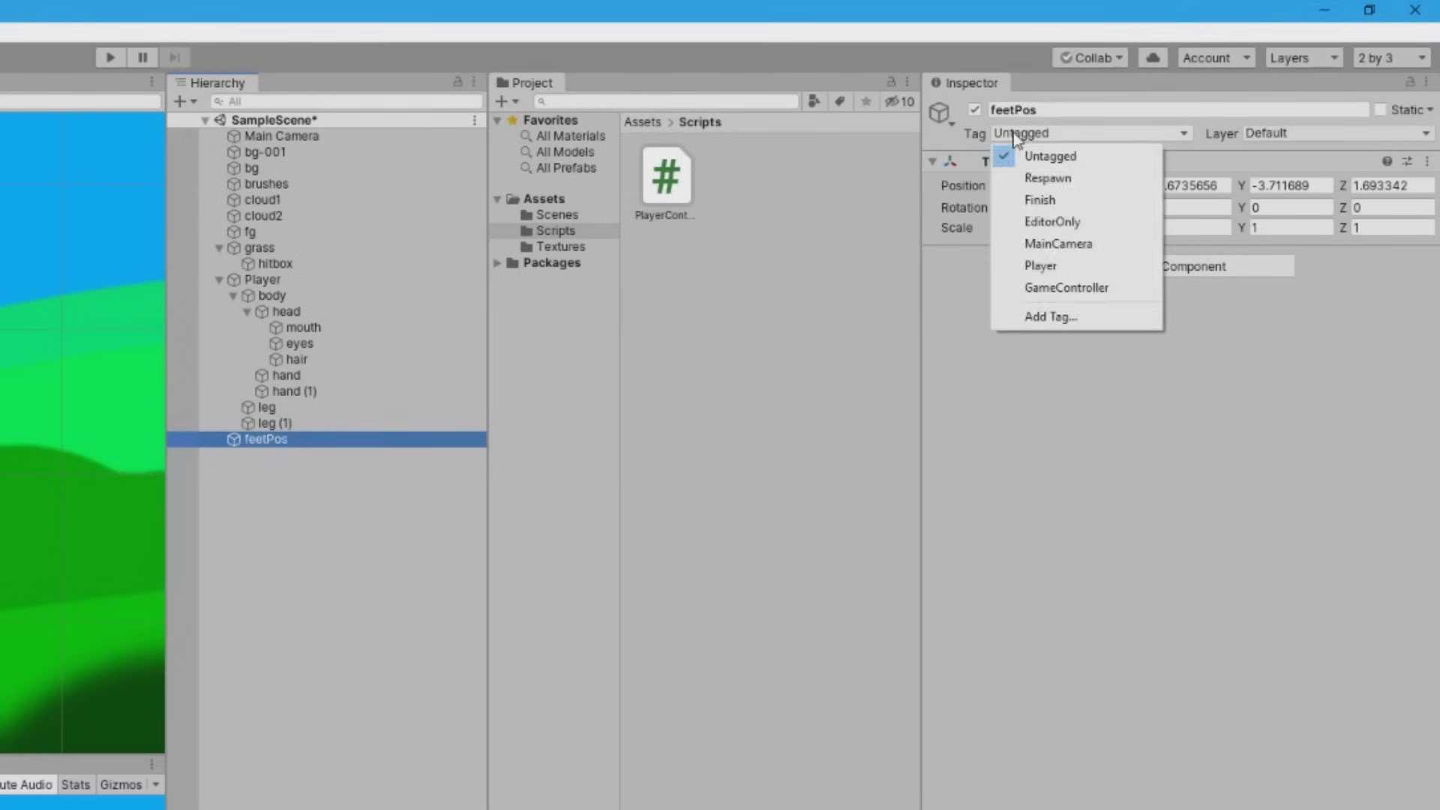
pyautogui.click(949, 119)
pyautogui.click(949, 118)
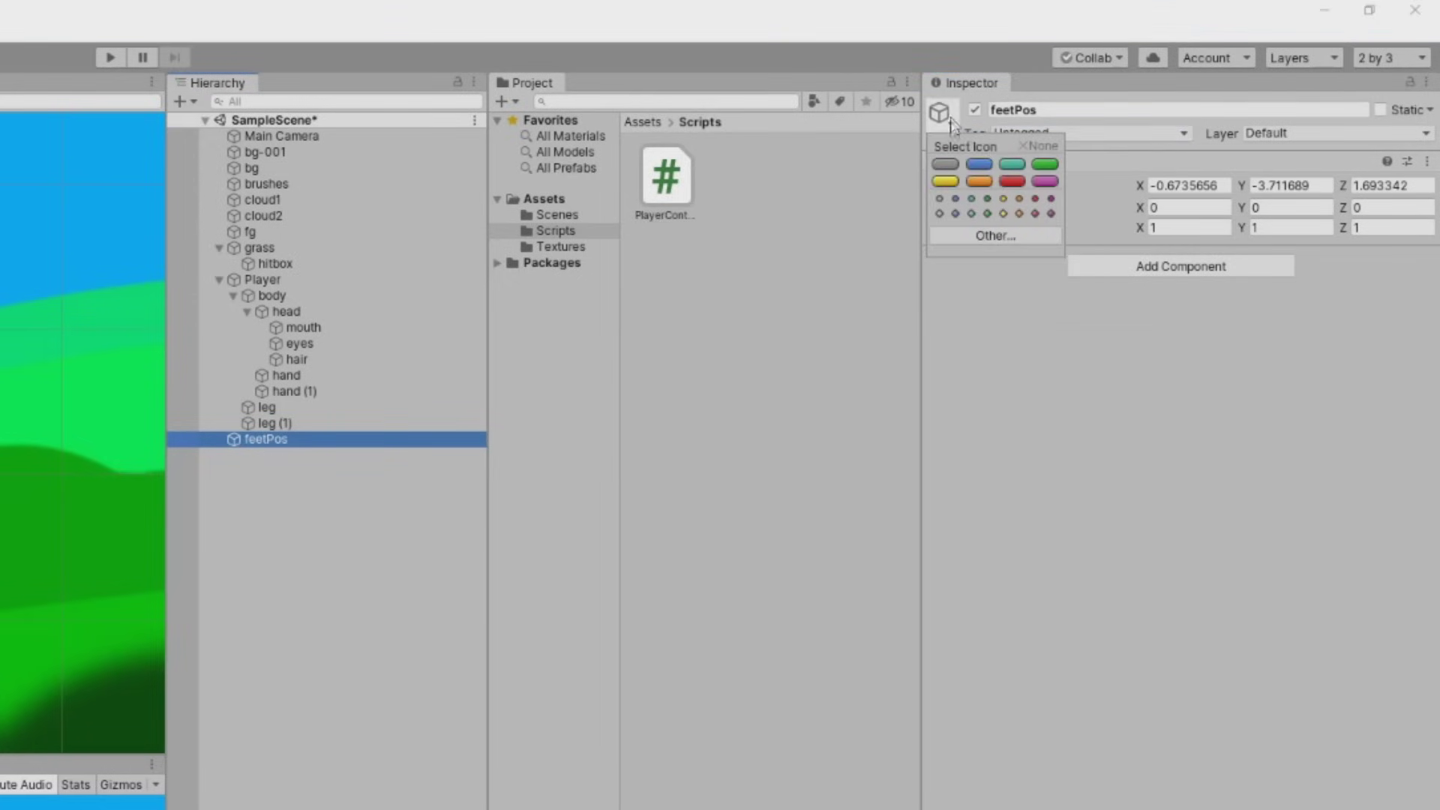
pyautogui.click(1046, 171)
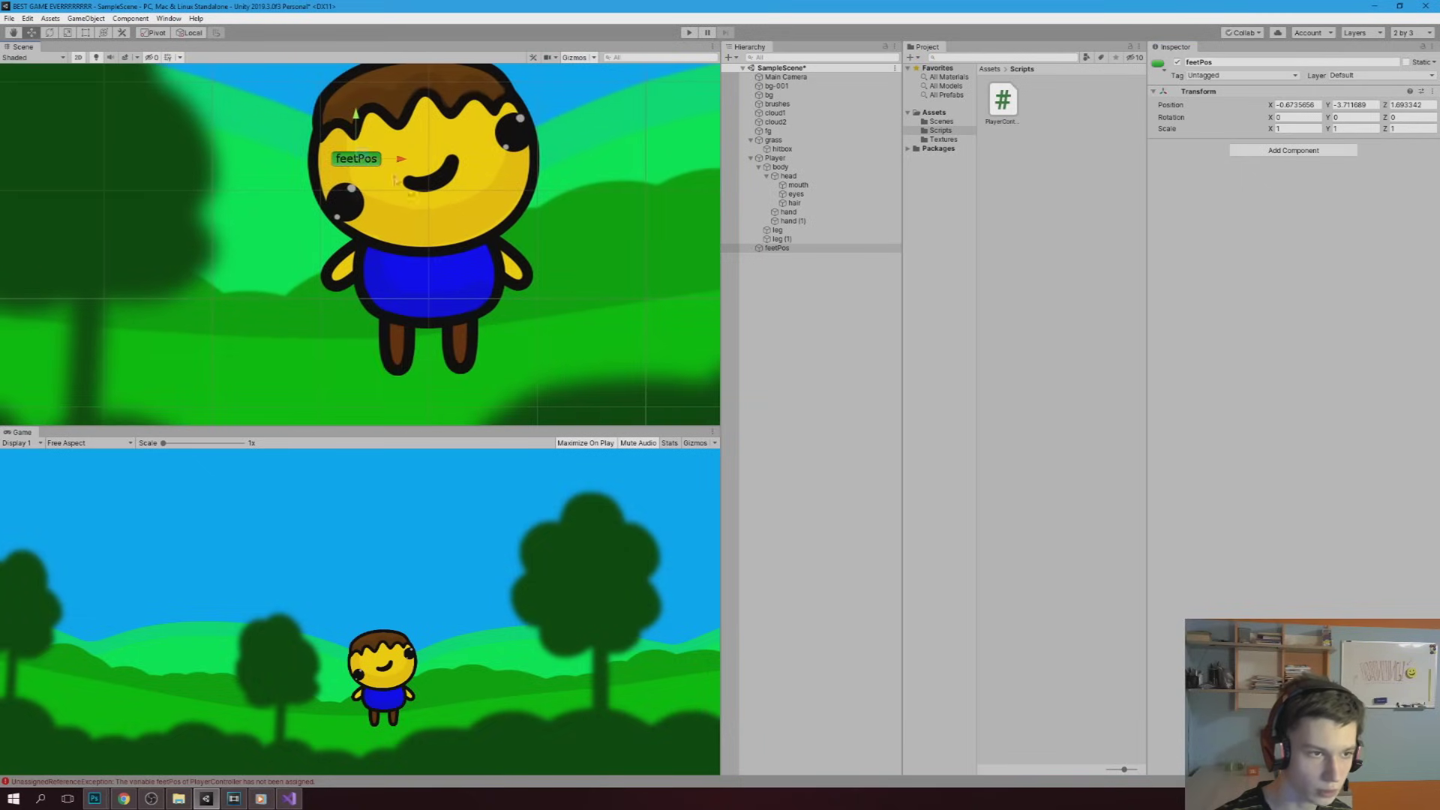
# Place feetPos at the character's feet and make it a child of Player
pyautogui.moveTo(367, 155); pyautogui.dragTo(441, 365)
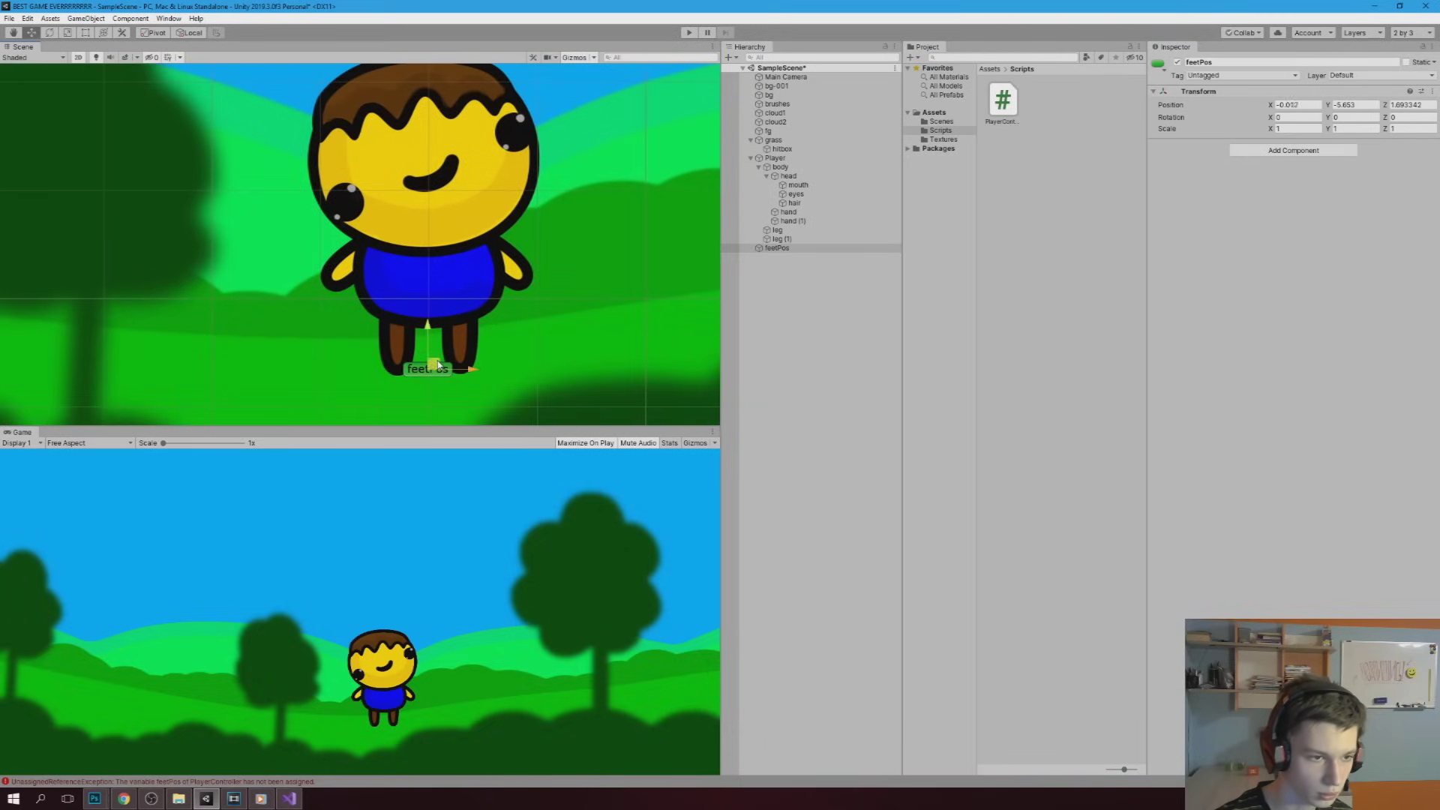
pyautogui.scroll(2, 504, 369)
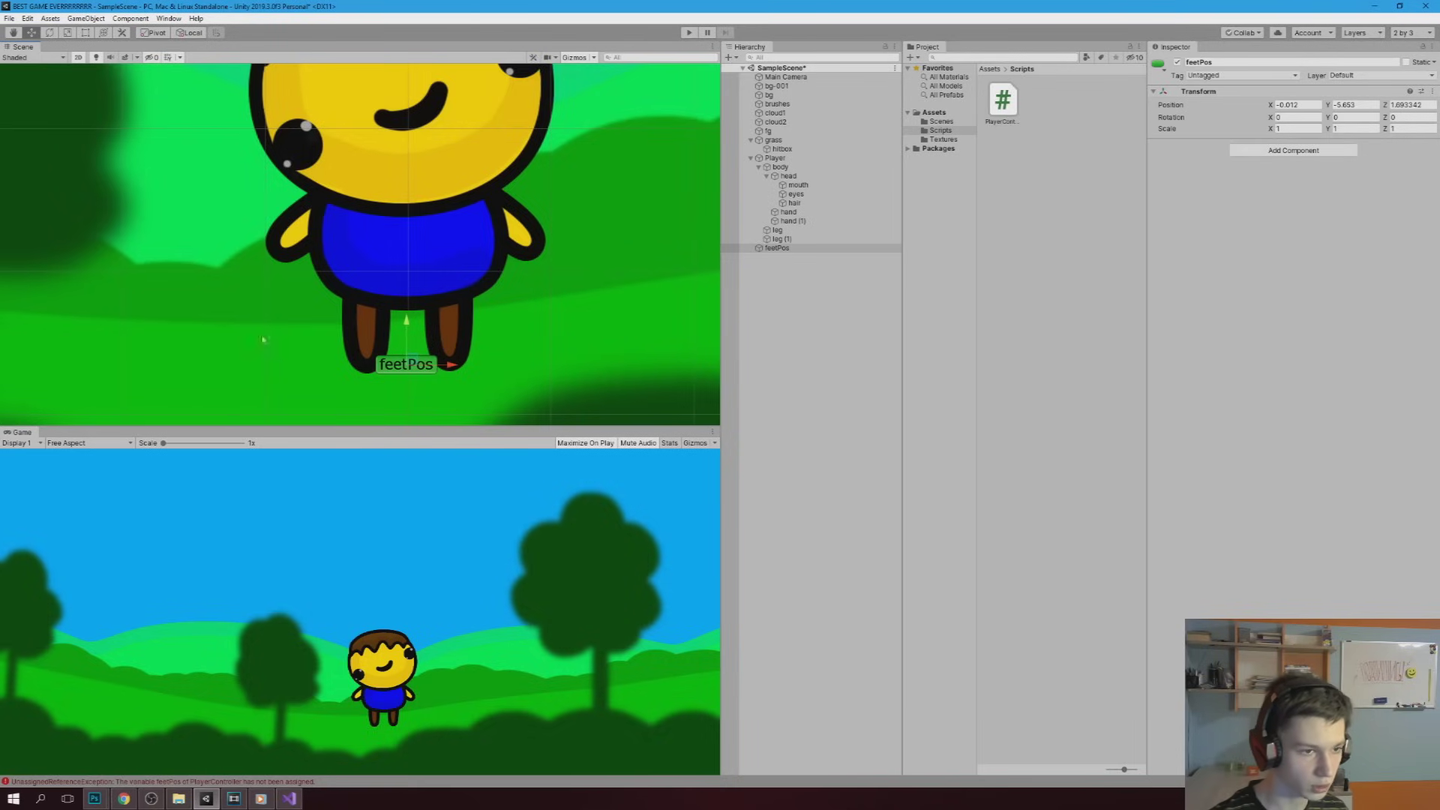
pyautogui.click(780, 248)
pyautogui.moveTo(780, 248); pyautogui.dragTo(776, 158)
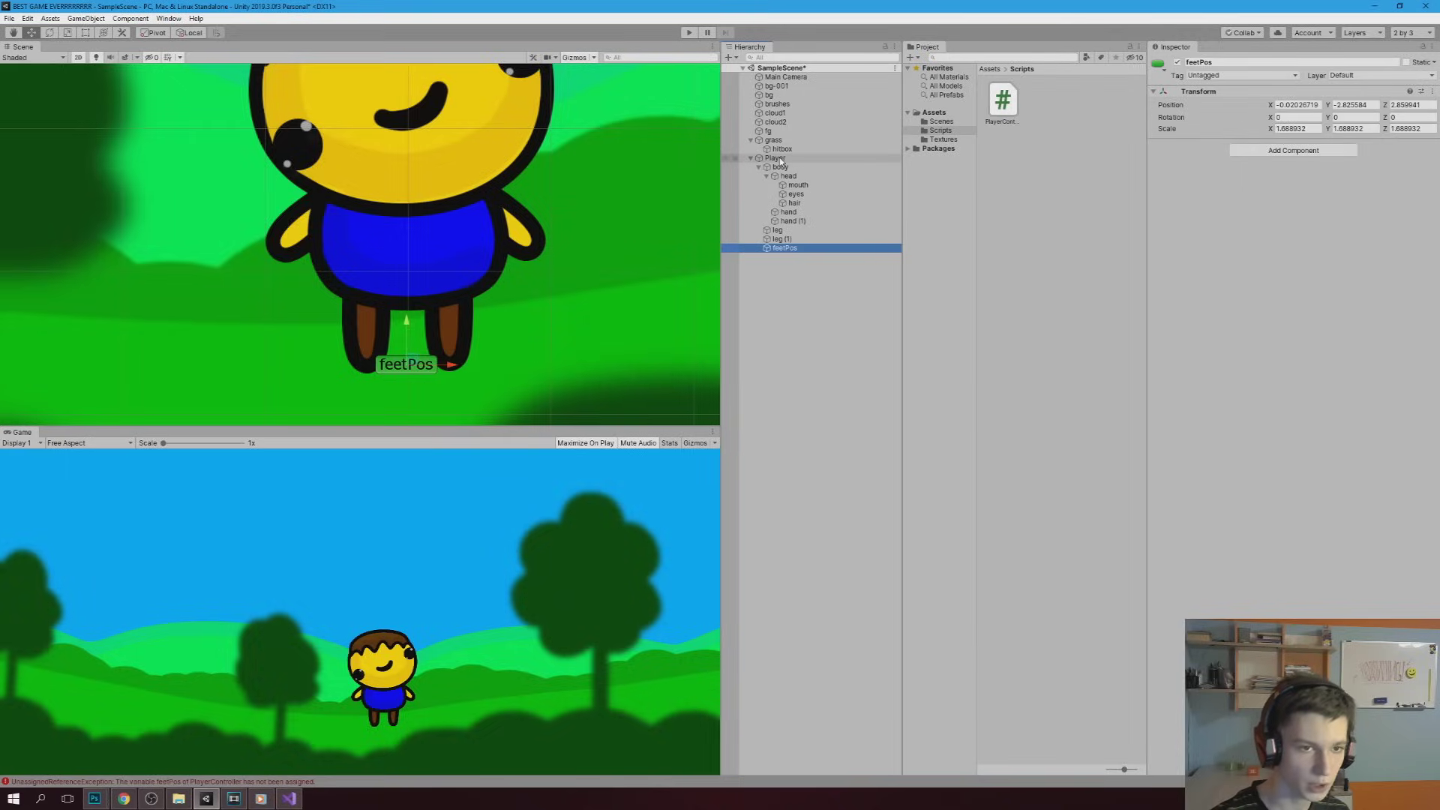
pyautogui.click(780, 160)
pyautogui.click(1312, 601)
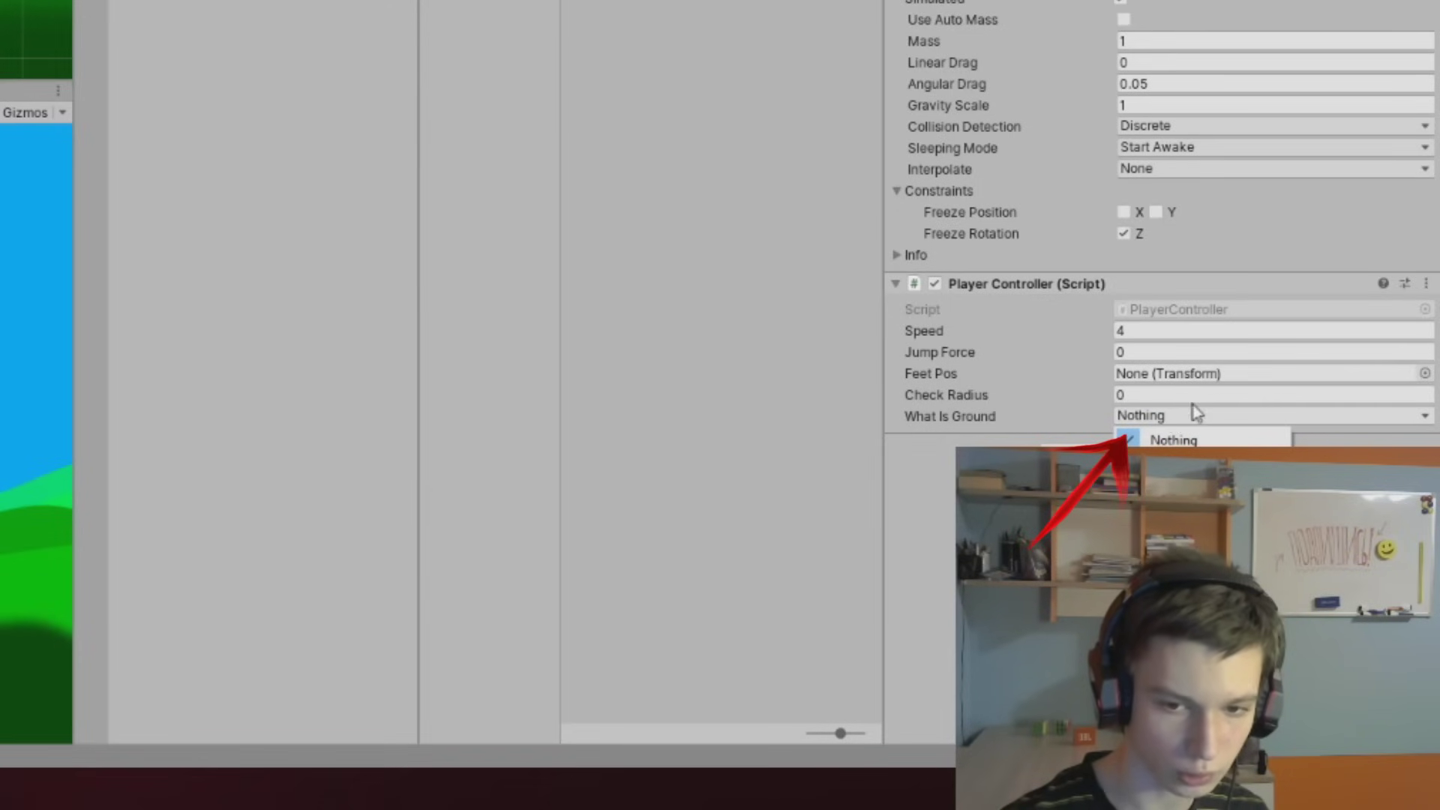
# Add a user layer named Ground and set the Player Controller's What Is Ground to Ground
pyautogui.click(1173, 416)
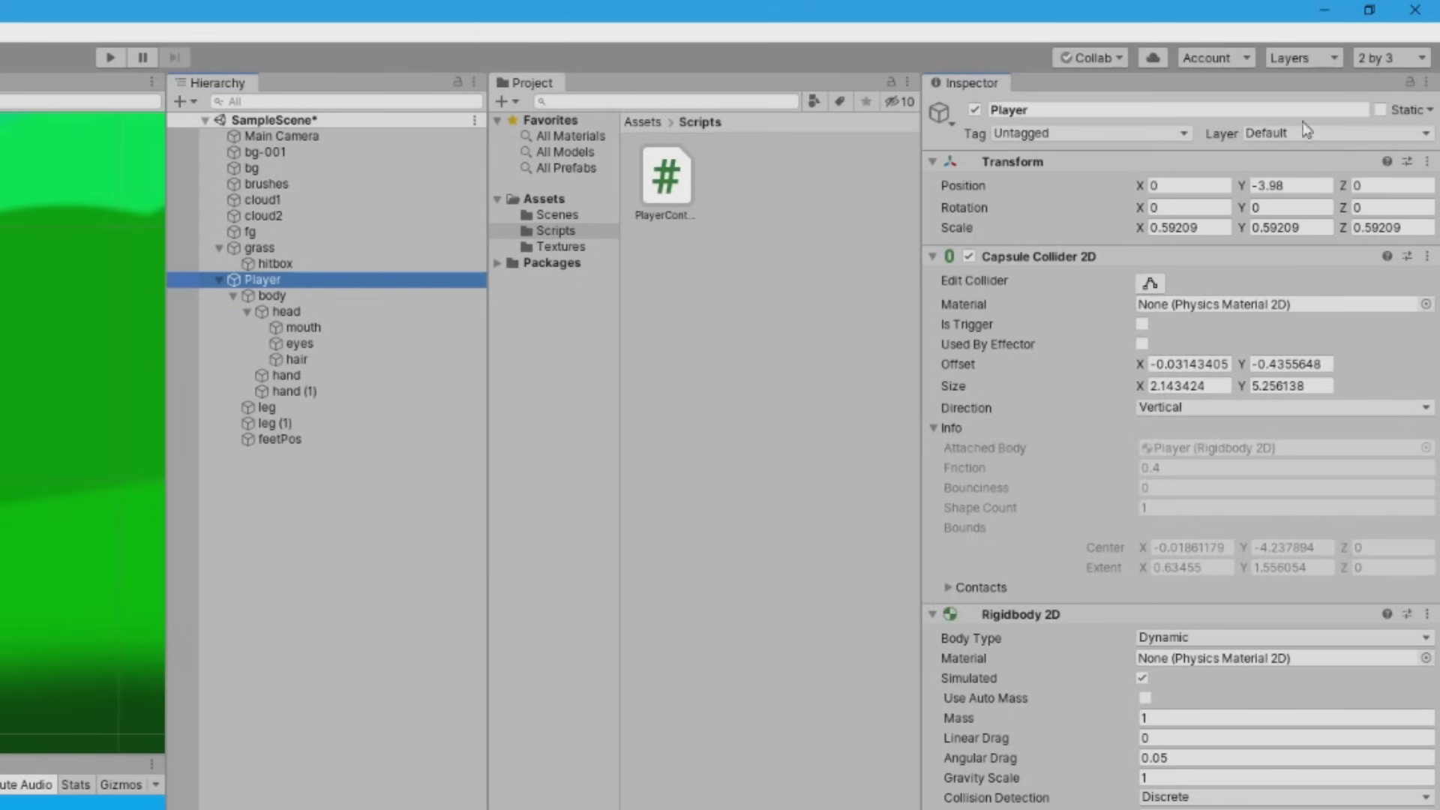
pyautogui.click(1283, 135)
pyautogui.click(1296, 277)
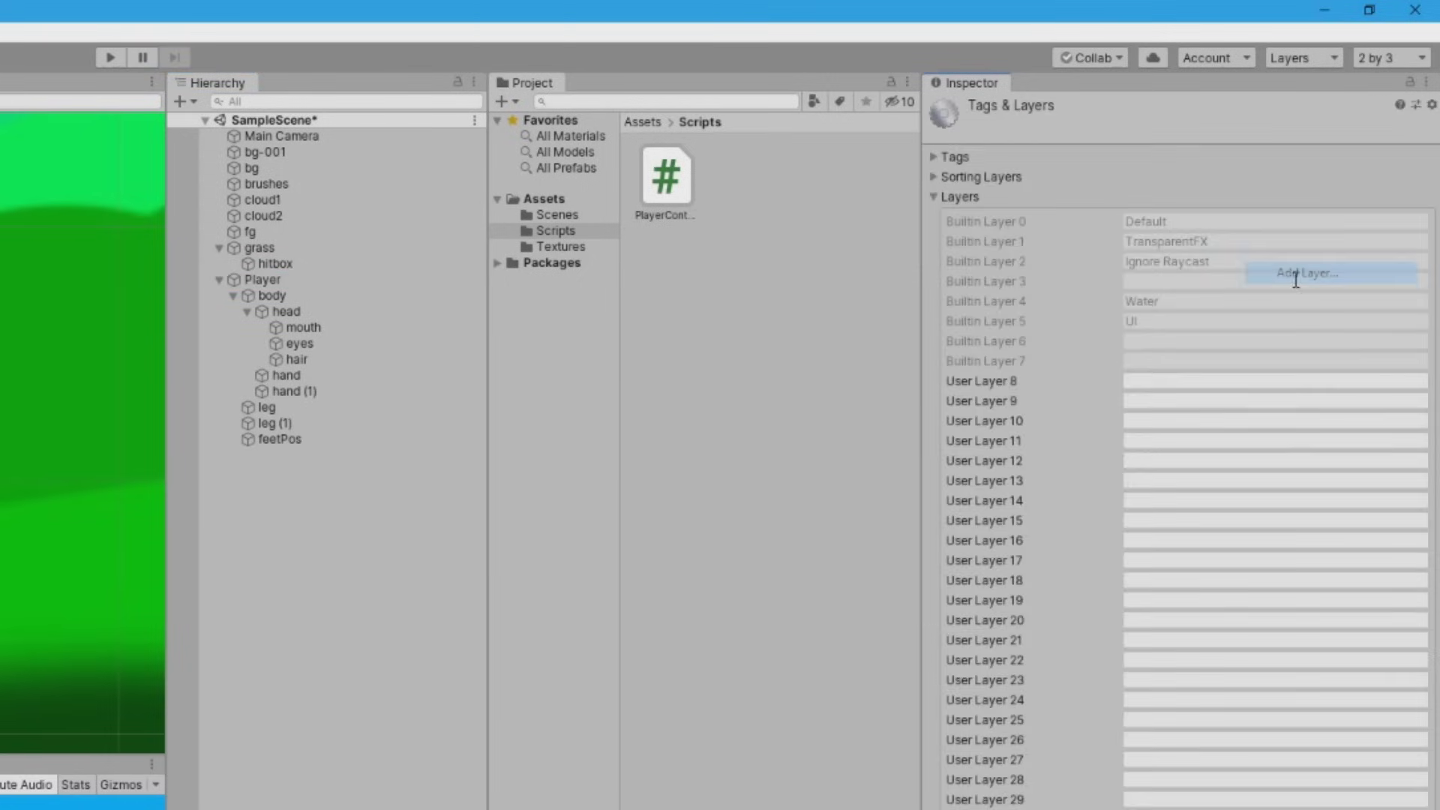
pyautogui.click(1139, 381)
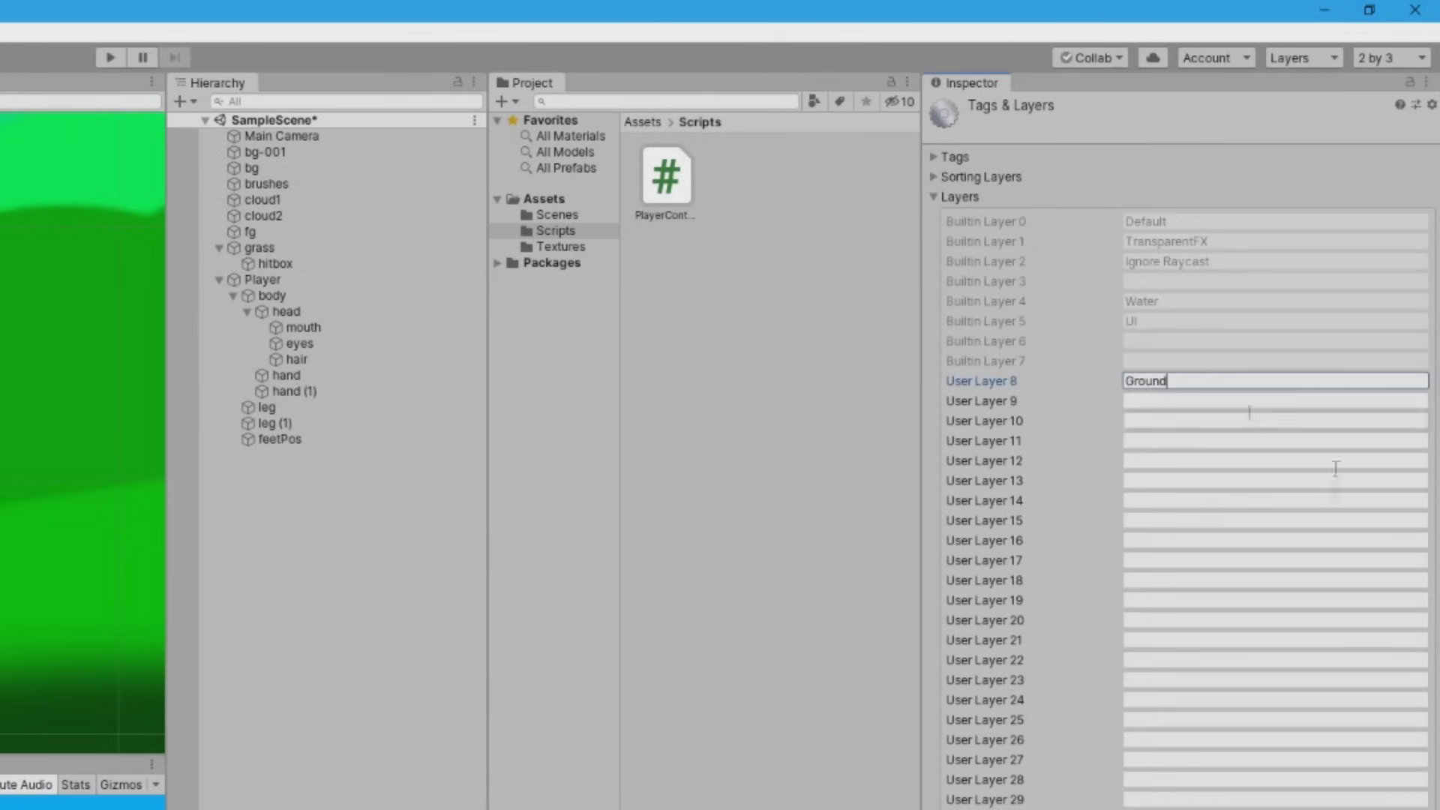
pyautogui.press('Return')
pyautogui.click(262, 279)
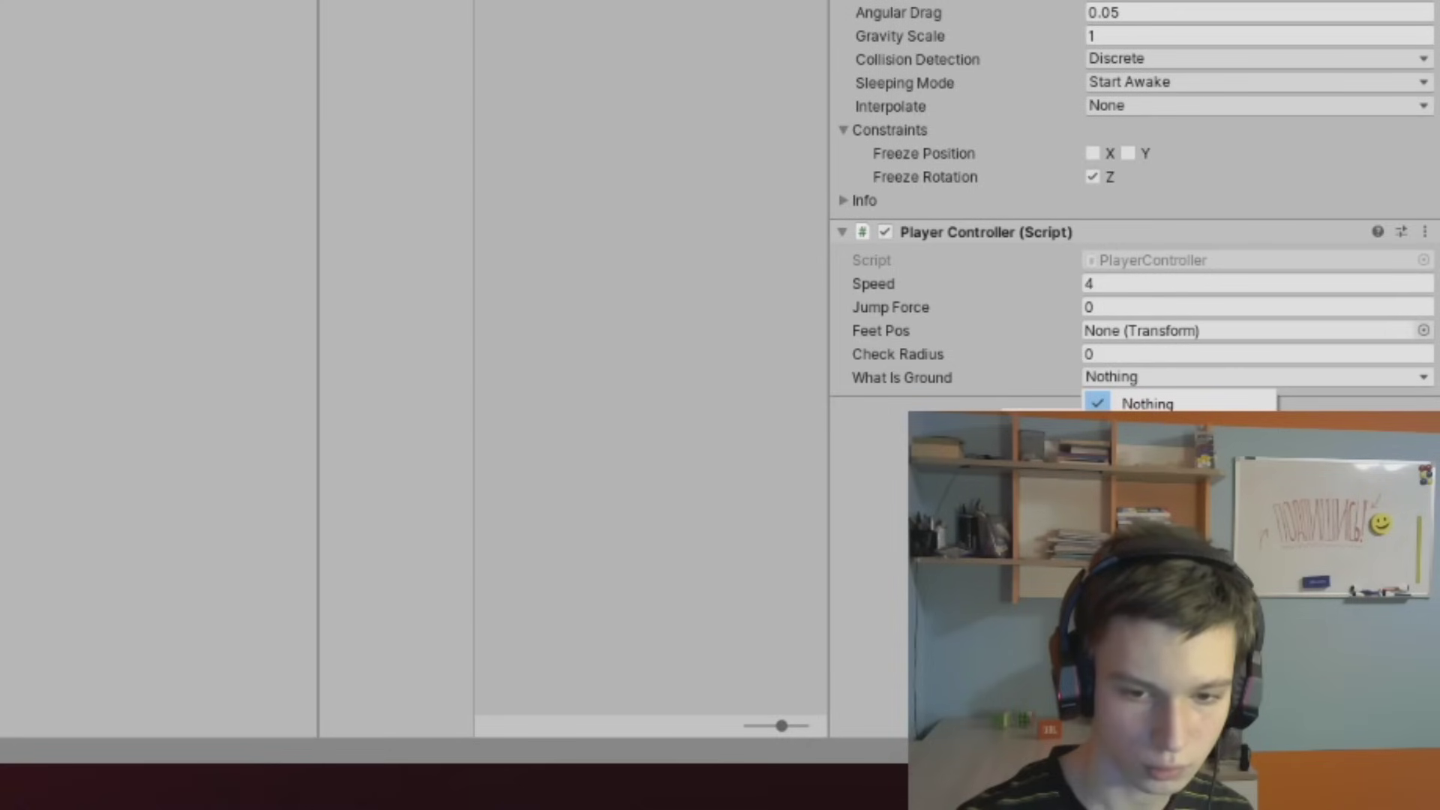
pyautogui.click(1110, 510)
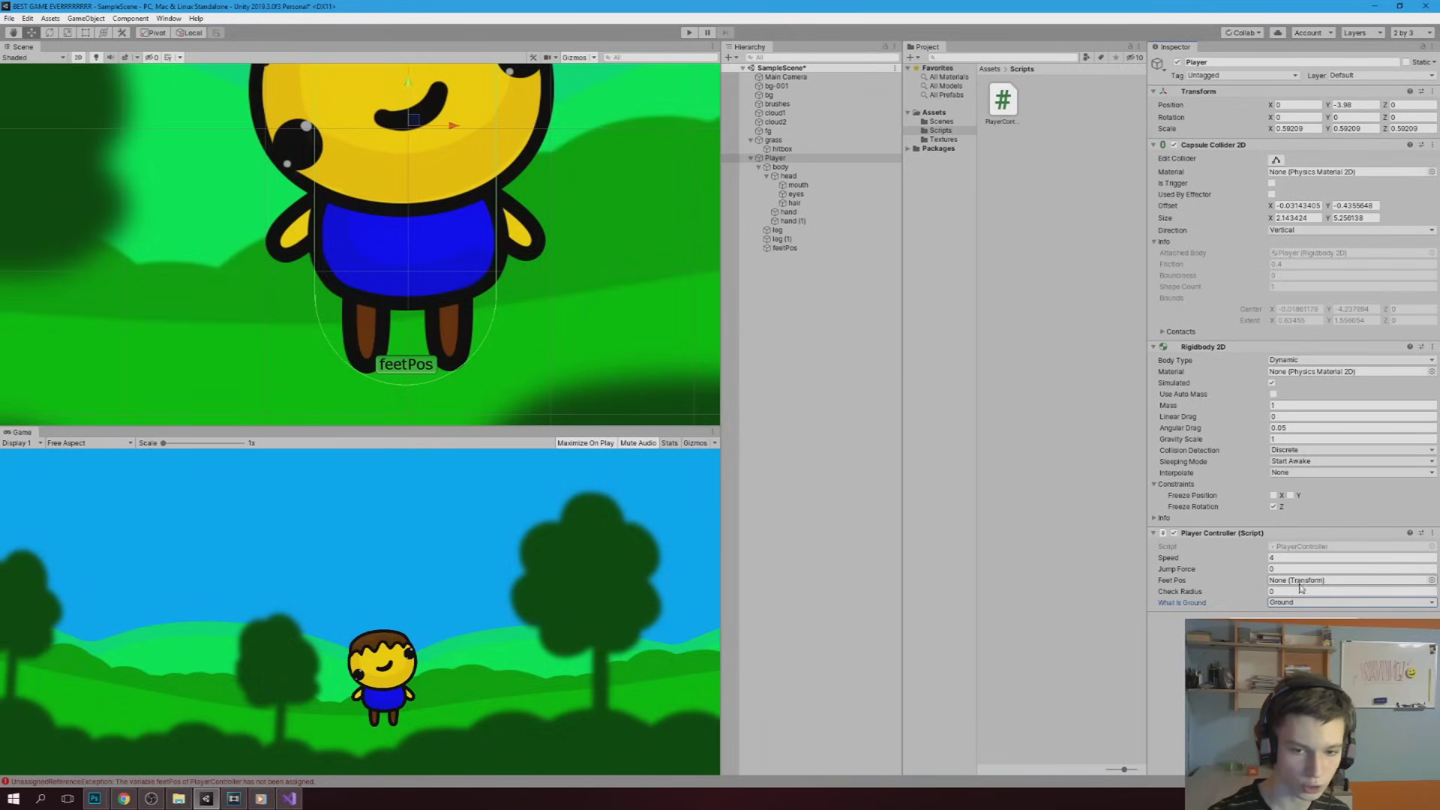
pyautogui.click(1295, 585)
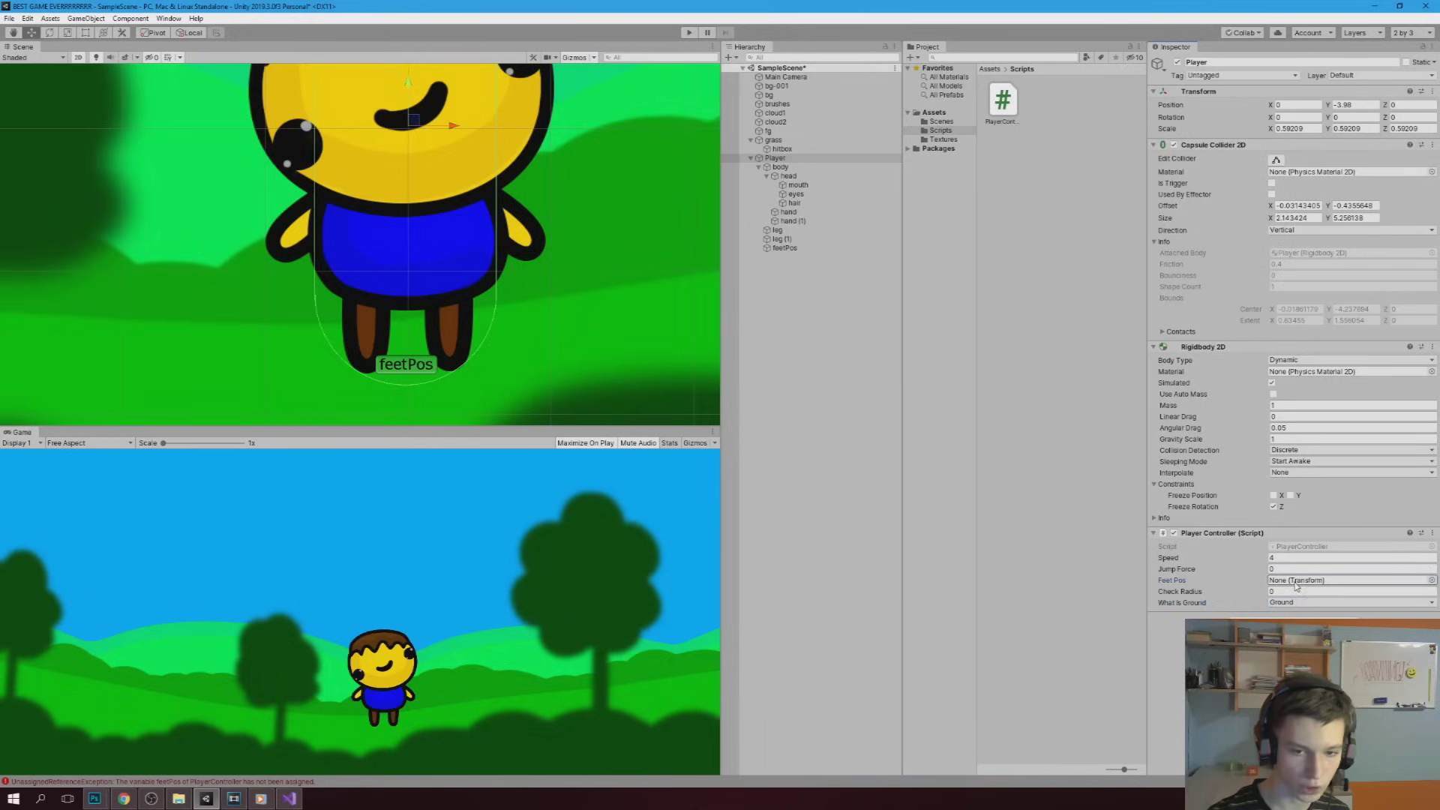
# Assign feetPos as Feet Pos, set Jump Force to 6 and Check Radius to 0.3
pyautogui.click(780, 248)
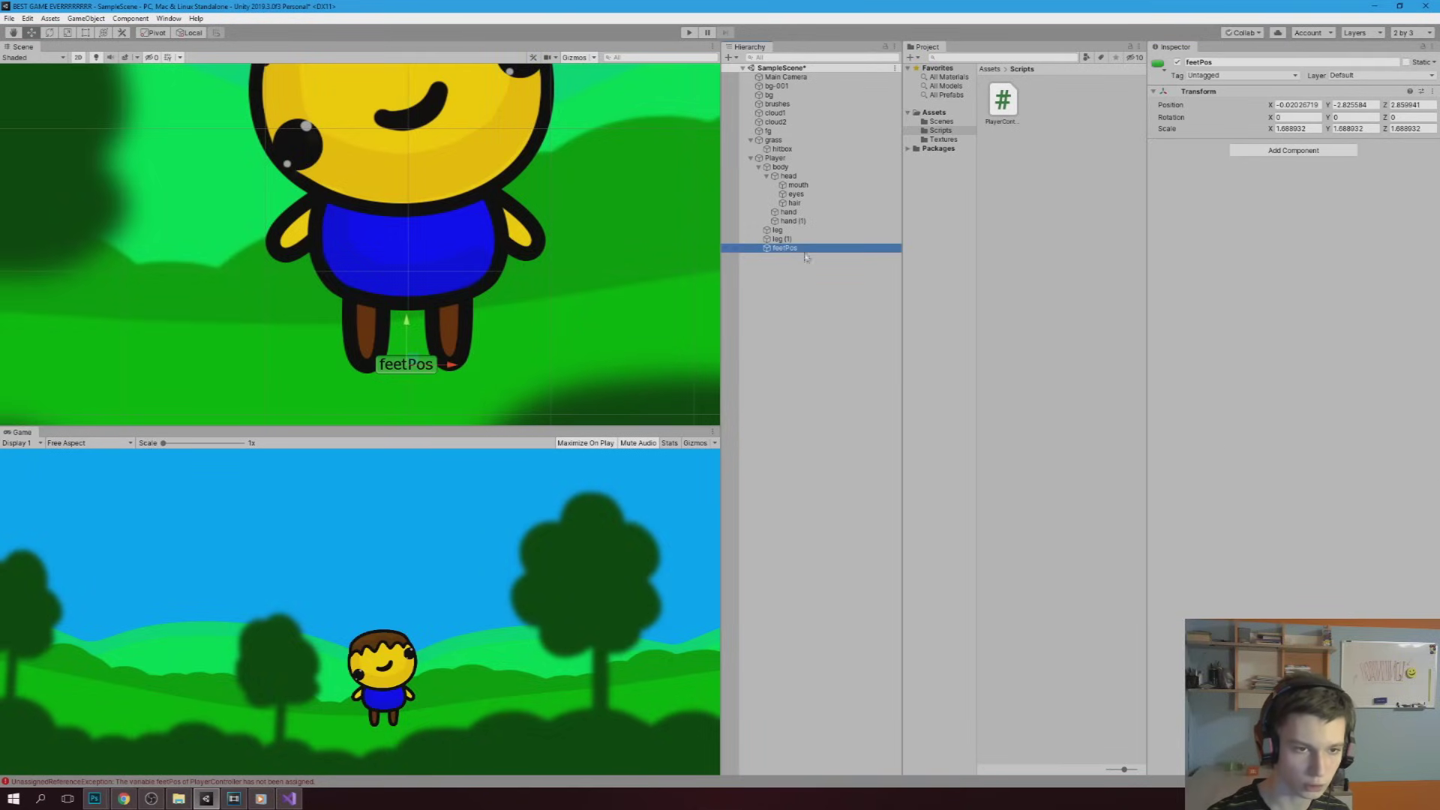
pyautogui.click(775, 158)
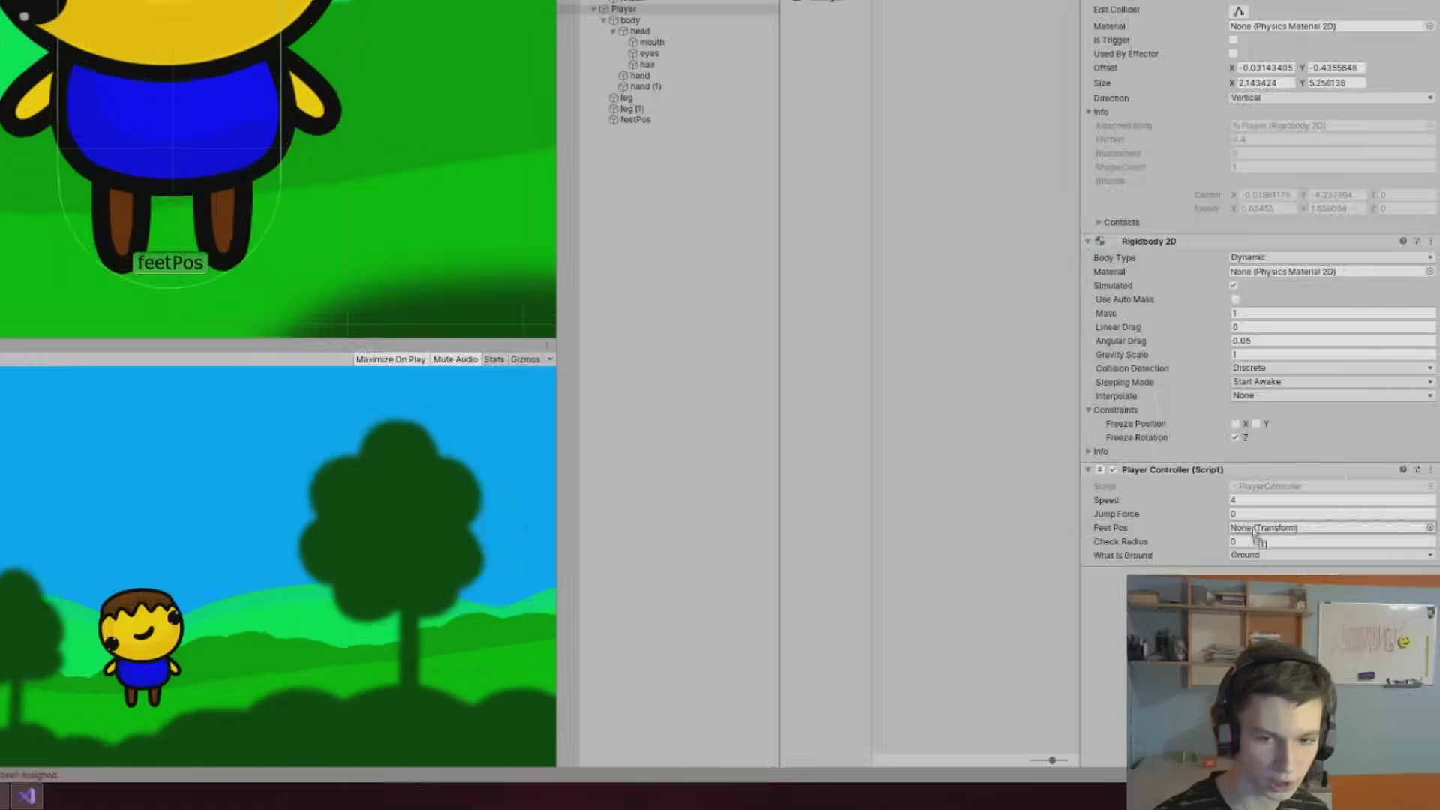
pyautogui.moveTo(780, 249); pyautogui.dragTo(1290, 581)
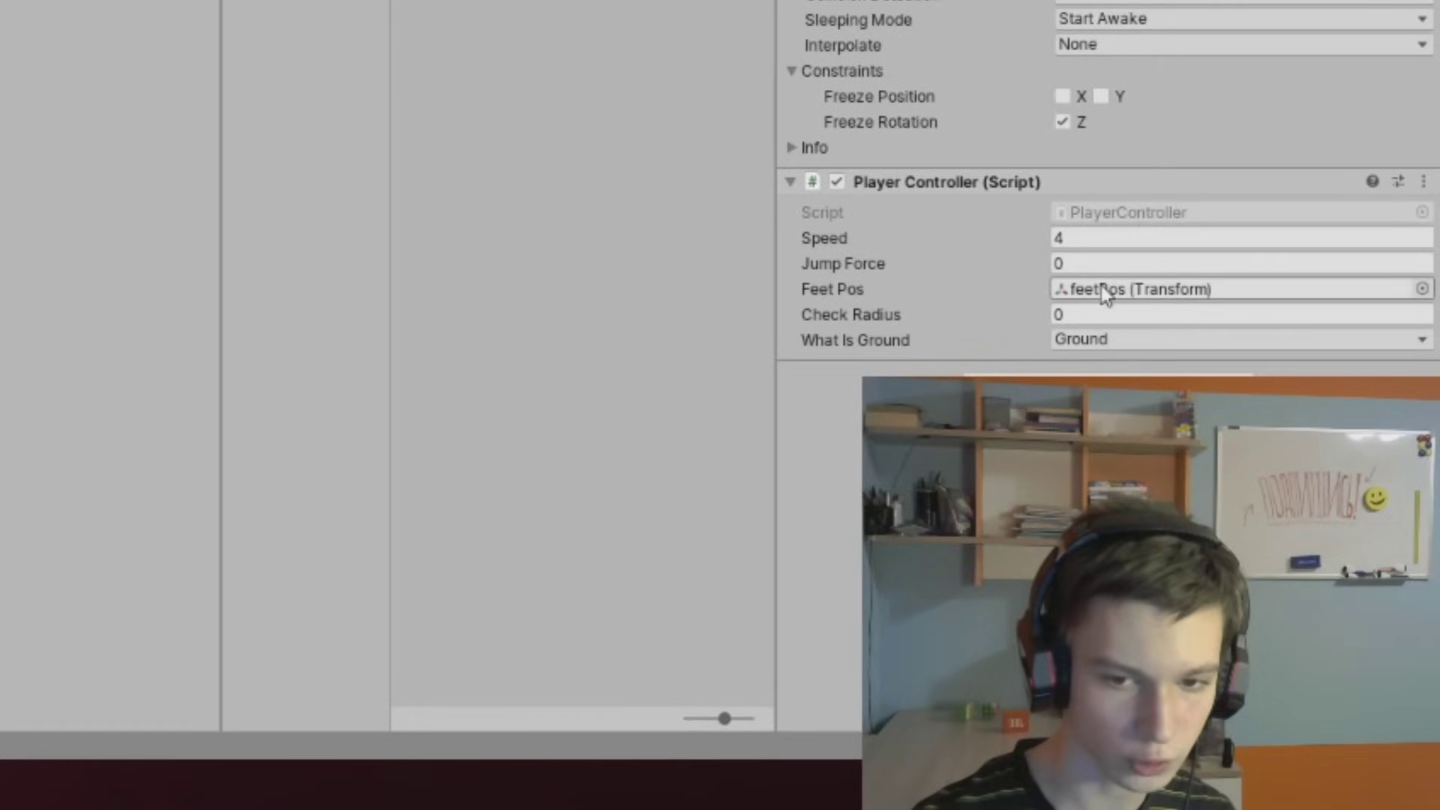
pyautogui.click(1185, 462)
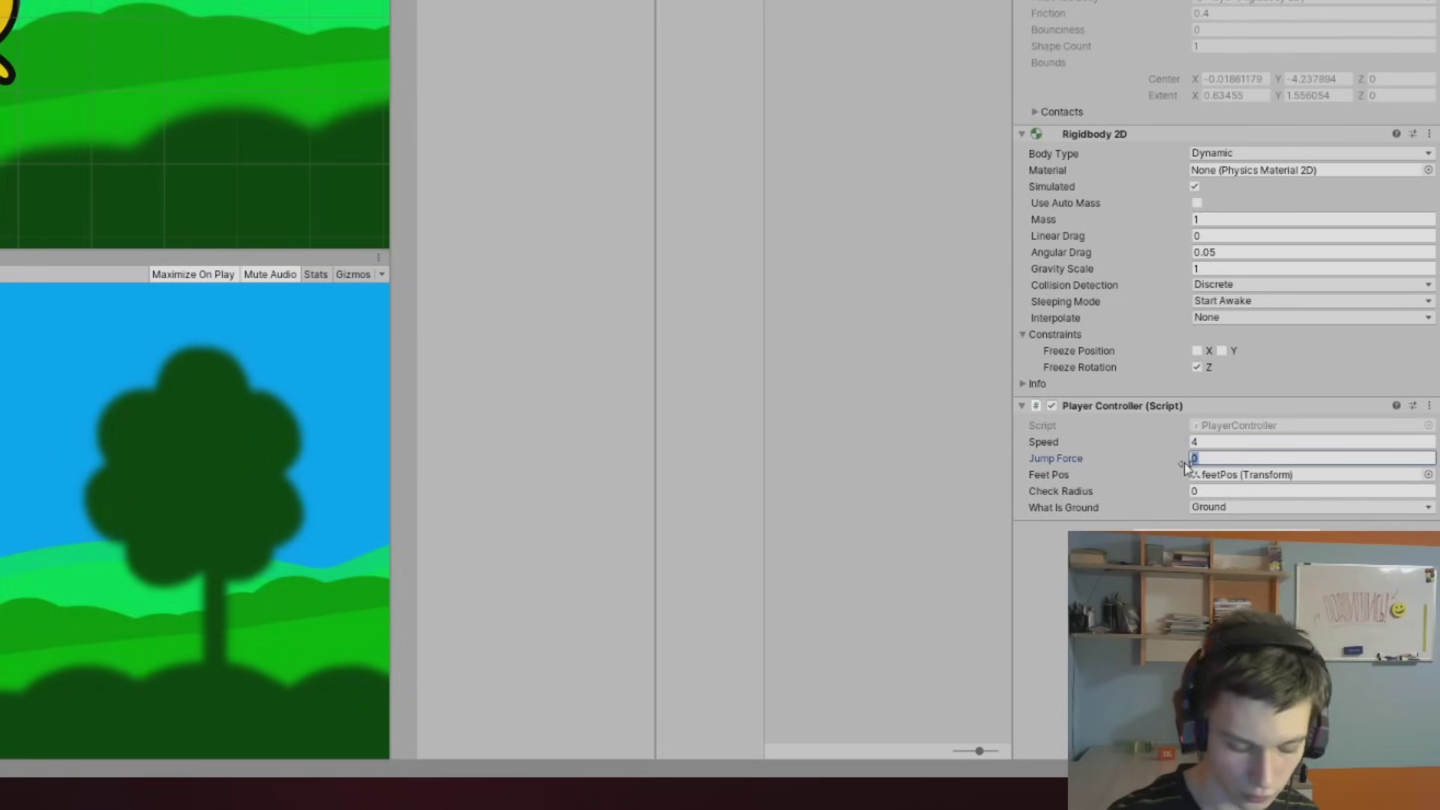
pyautogui.write('6')
pyautogui.click(1218, 493)
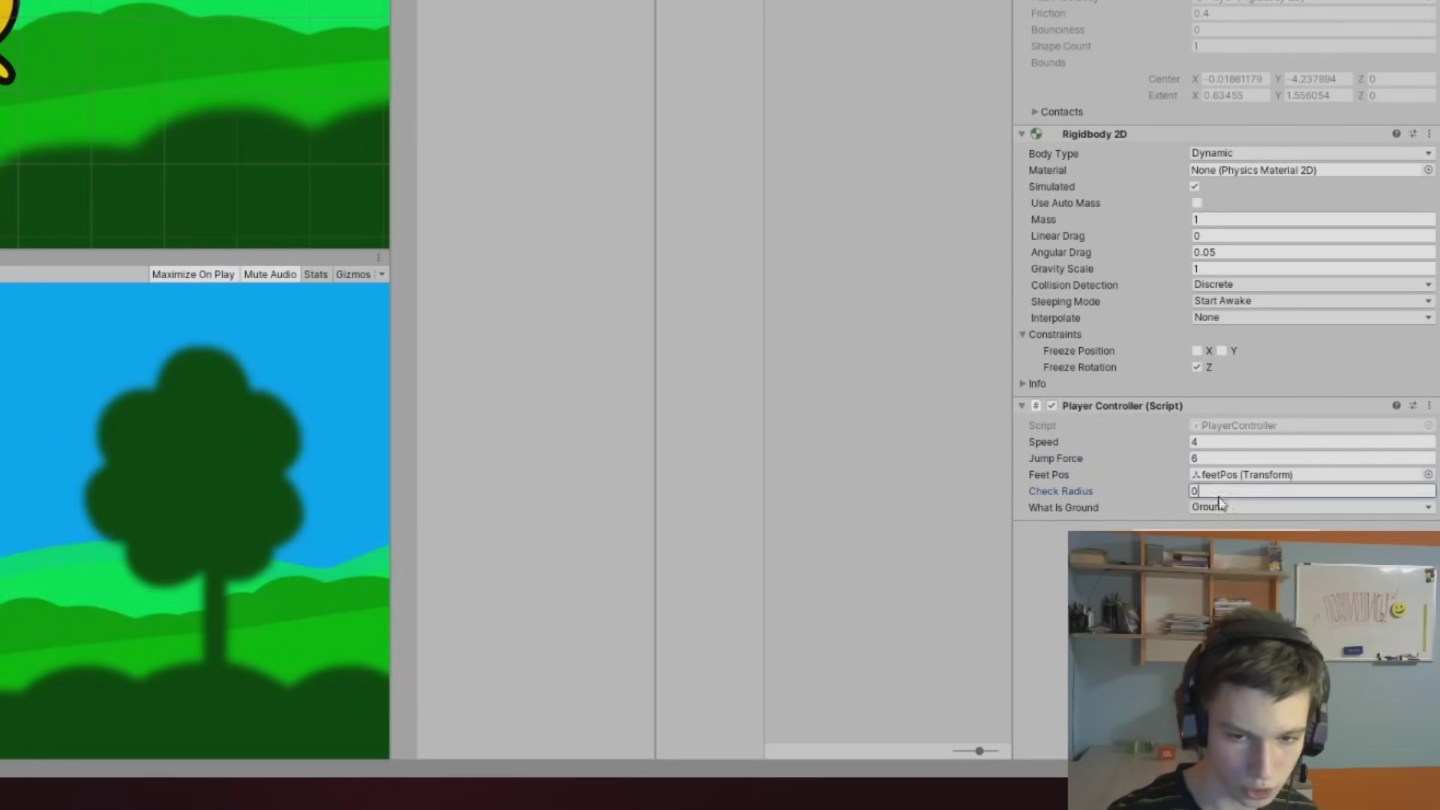
pyautogui.click(1220, 497)
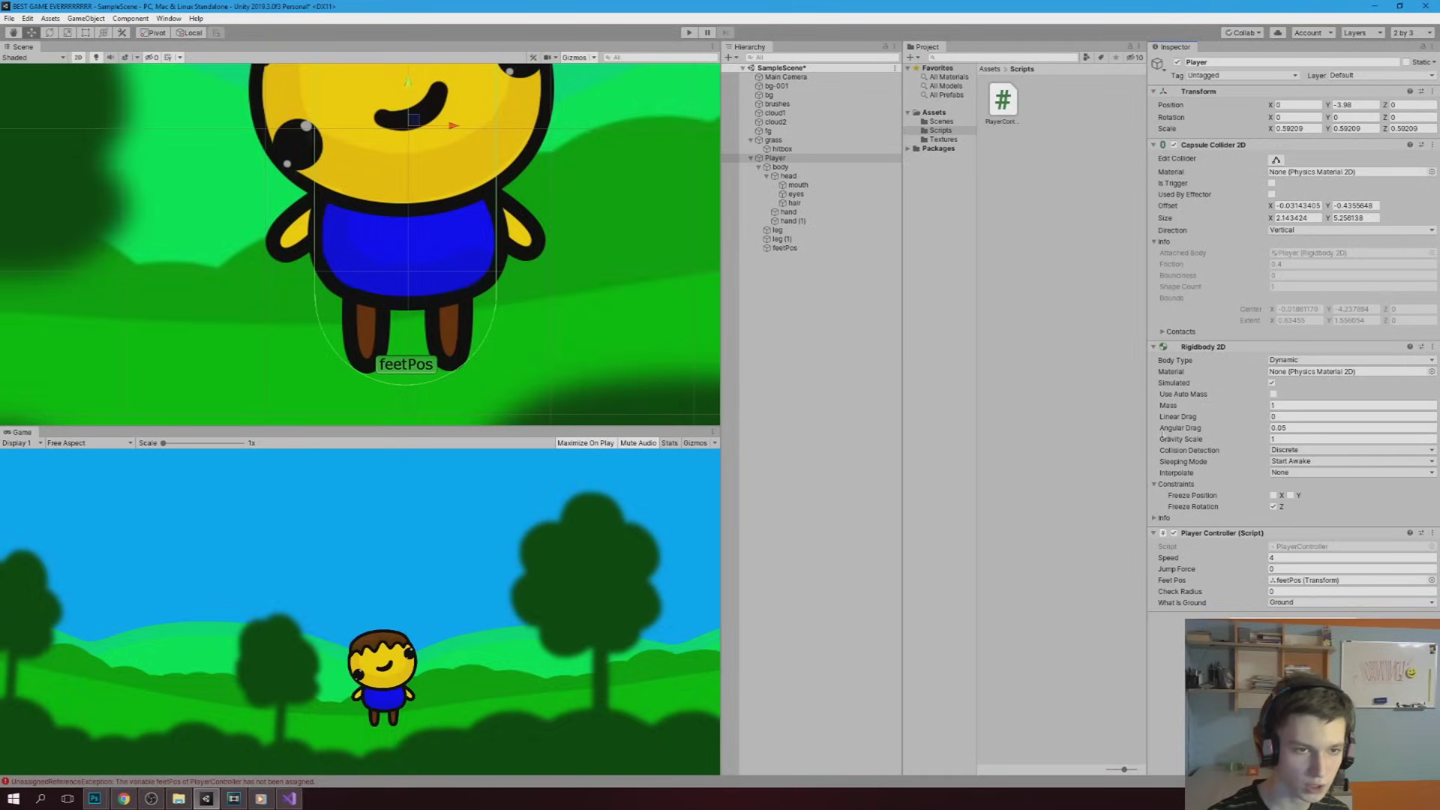
# Put the grass hitbox on the Ground layer and start a test run
pyautogui.click(782, 150)
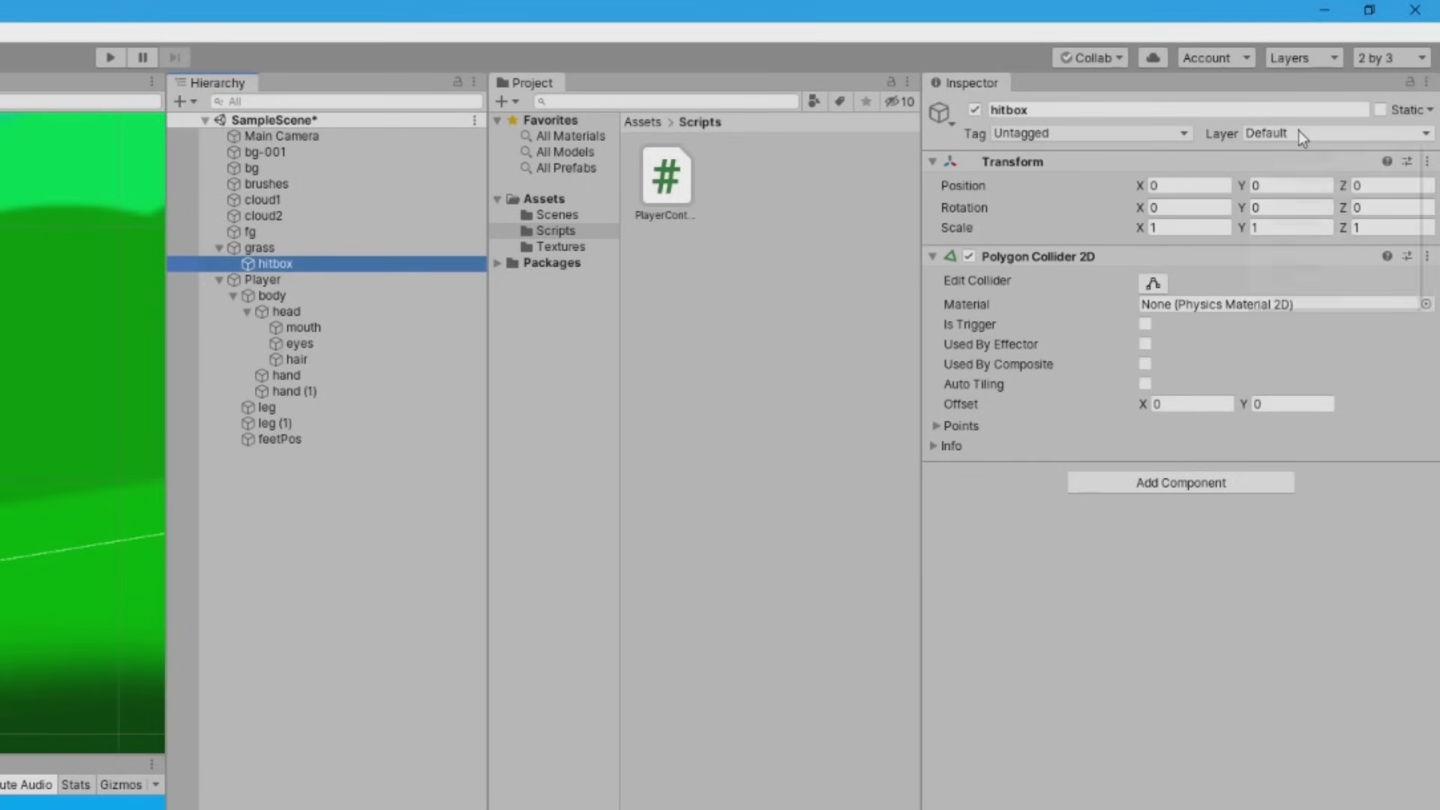
pyautogui.click(1359, 73)
pyautogui.click(1295, 271)
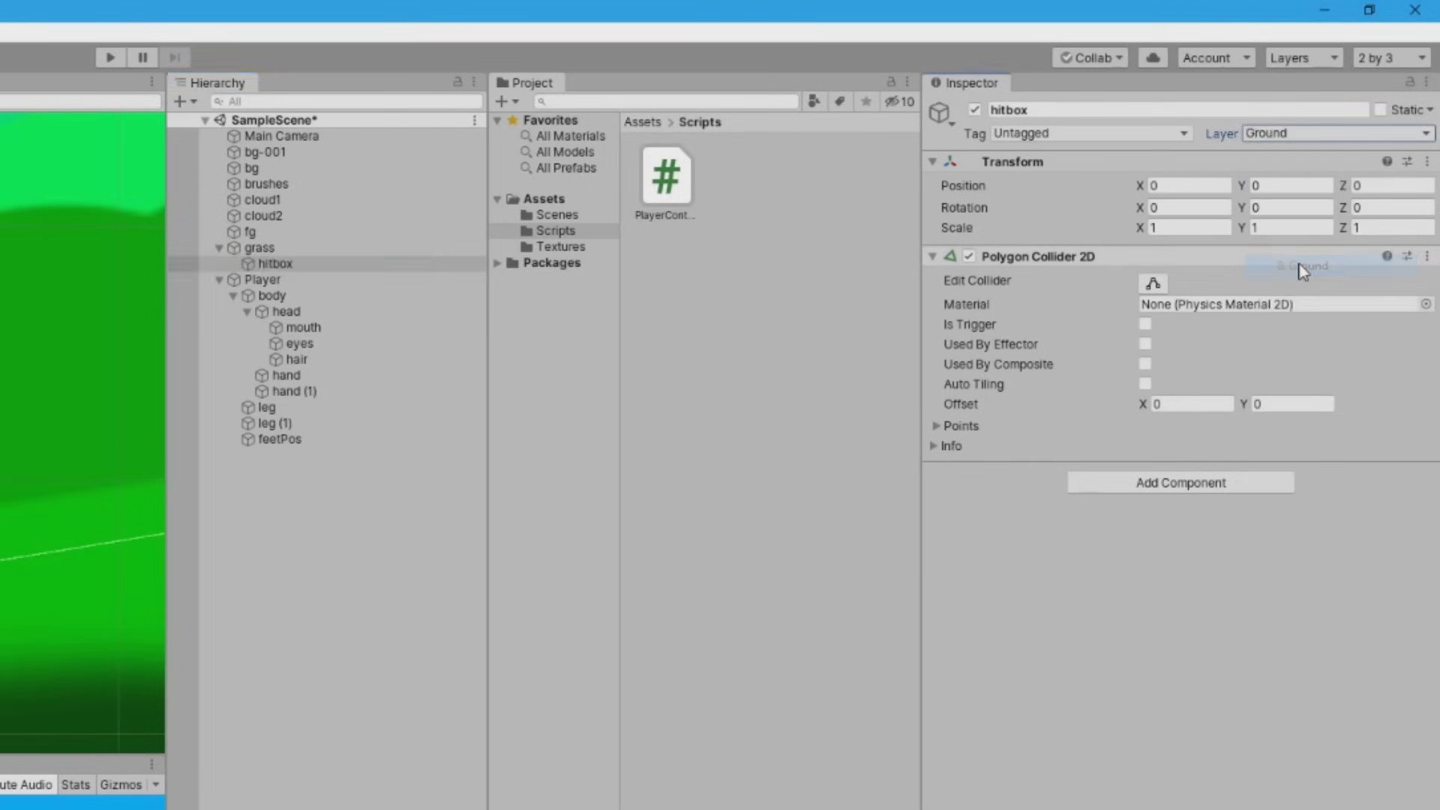
pyautogui.scroll(-2, 194, 411)
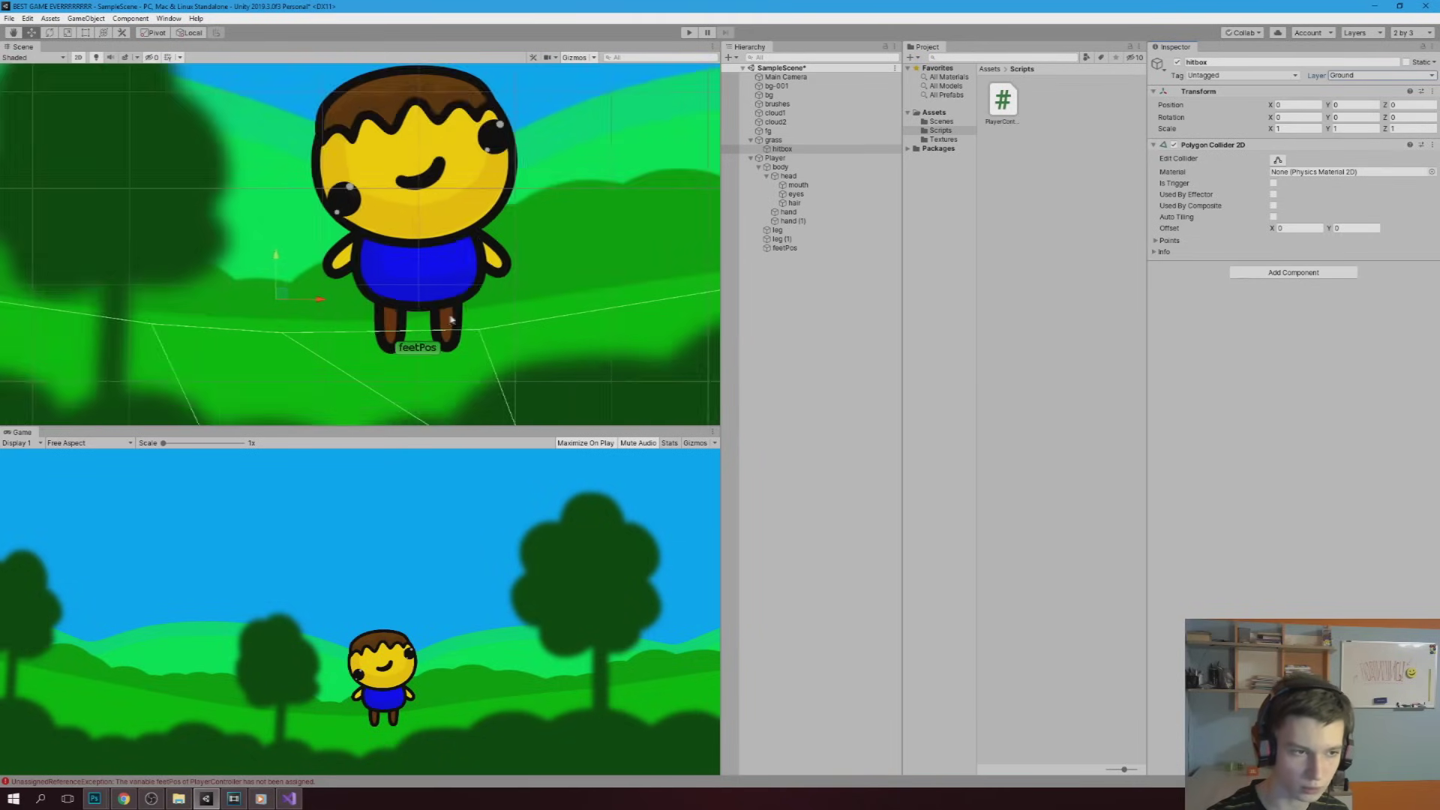
pyautogui.scroll(-2, 193, 411)
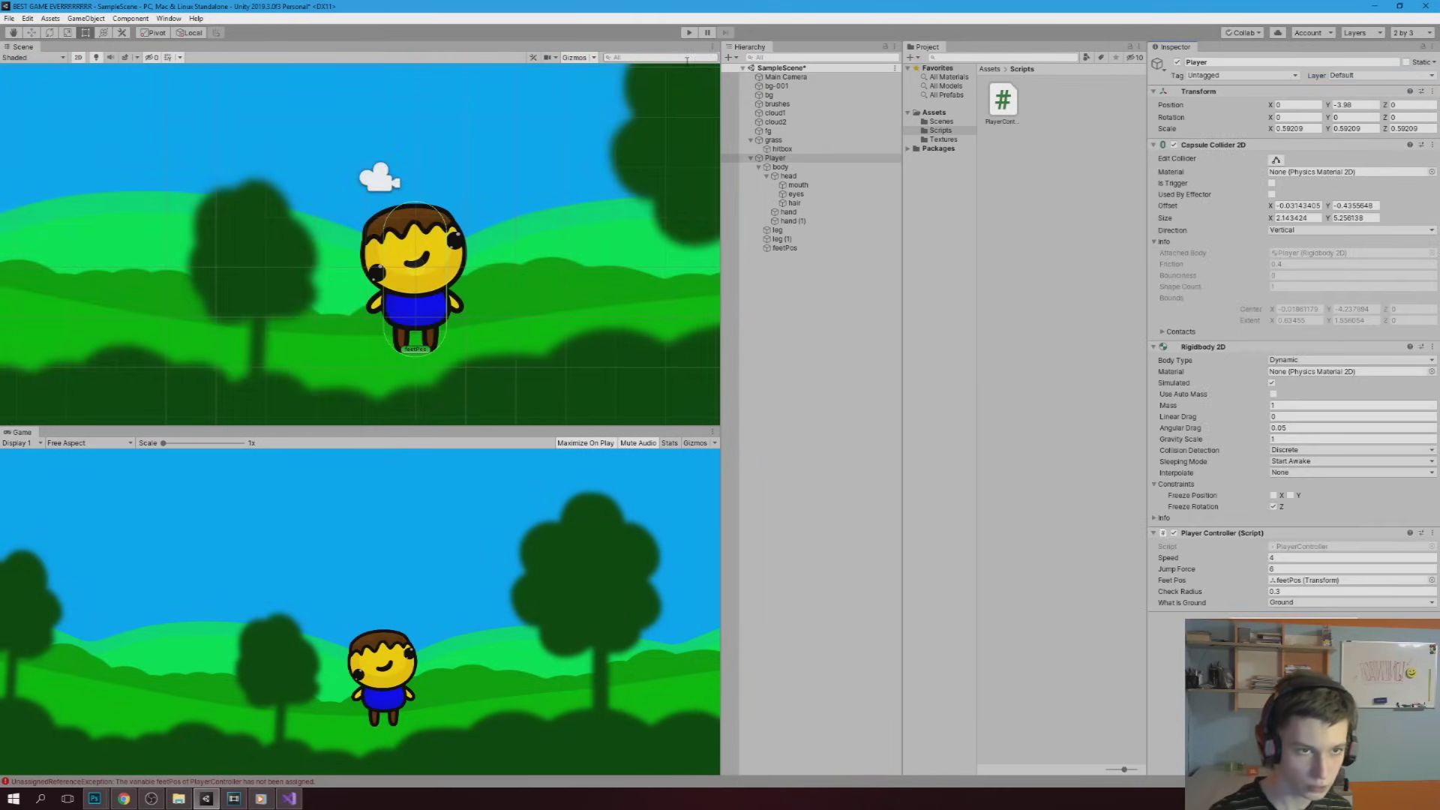
pyautogui.click(688, 33)
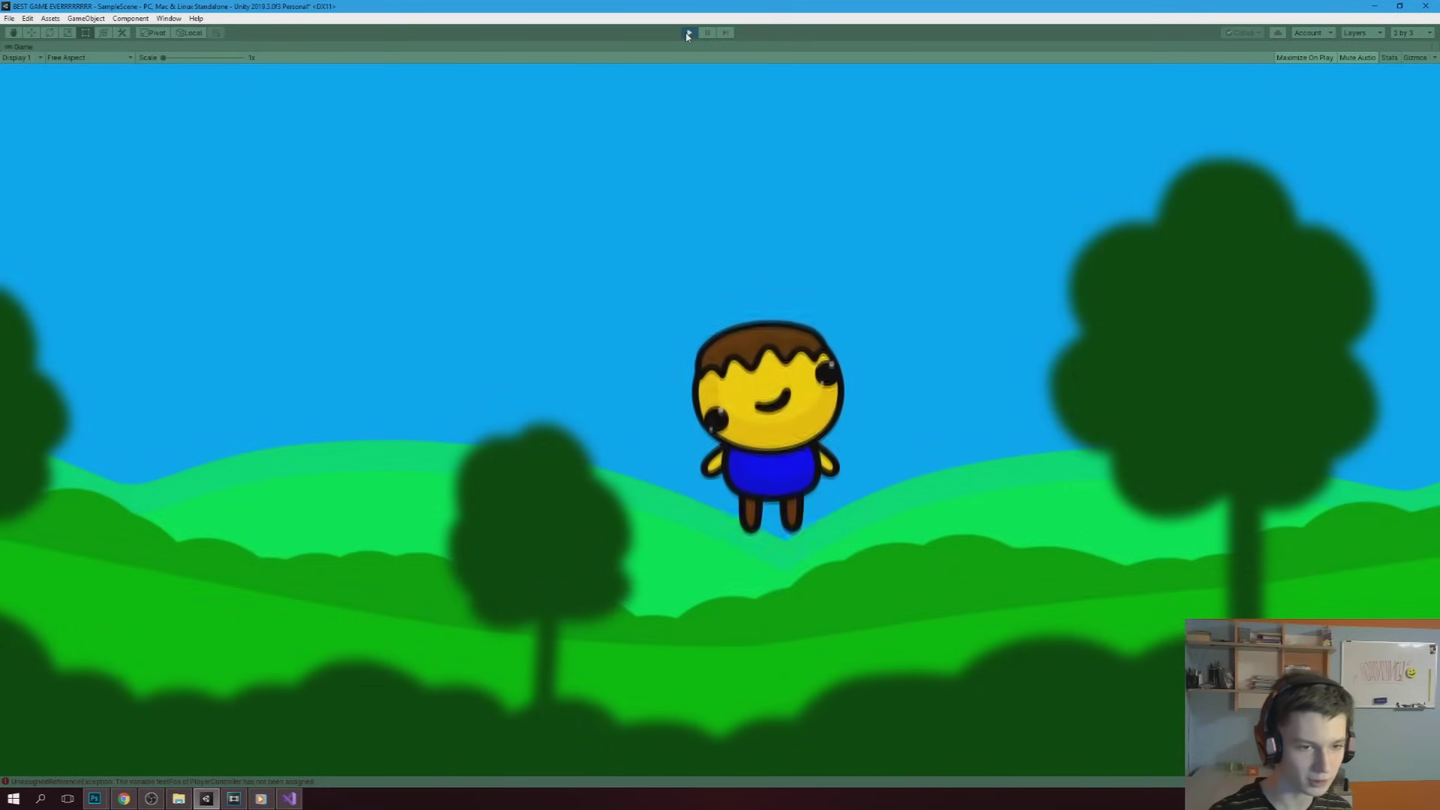
# Test walking and jumping, then rerun with Gravity Scale 0.5
pyautogui.press('Left')
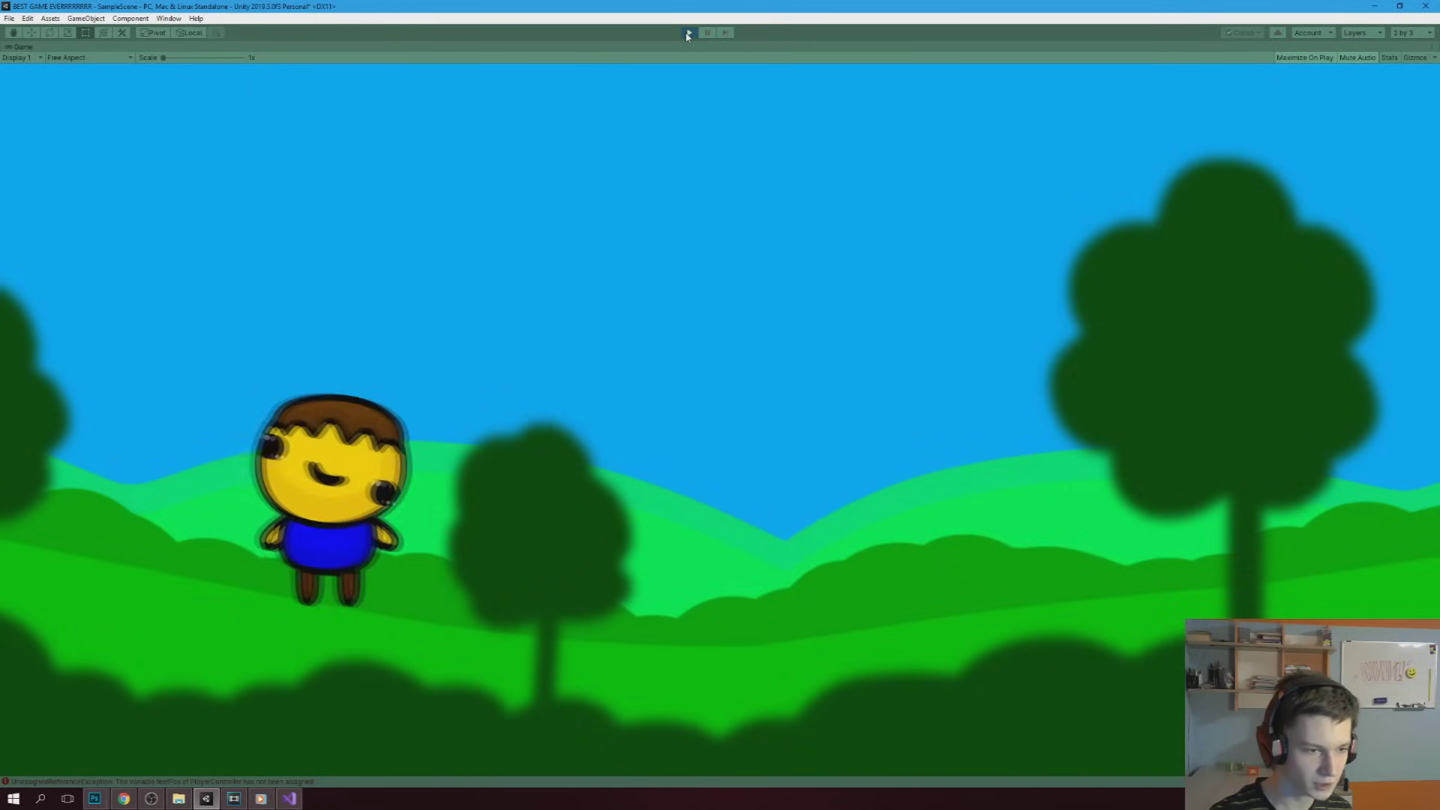
pyautogui.press('Right')
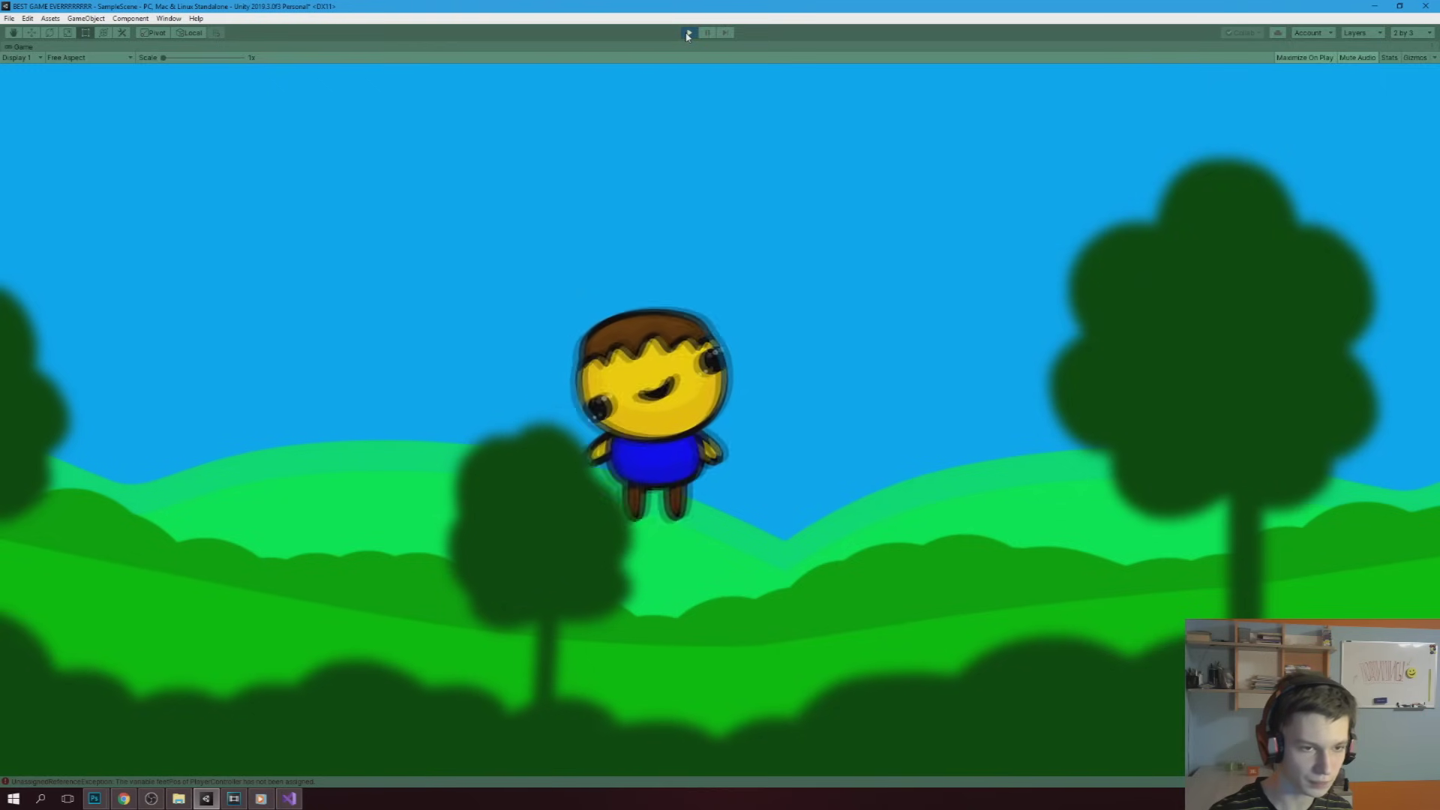
pyautogui.click(688, 34)
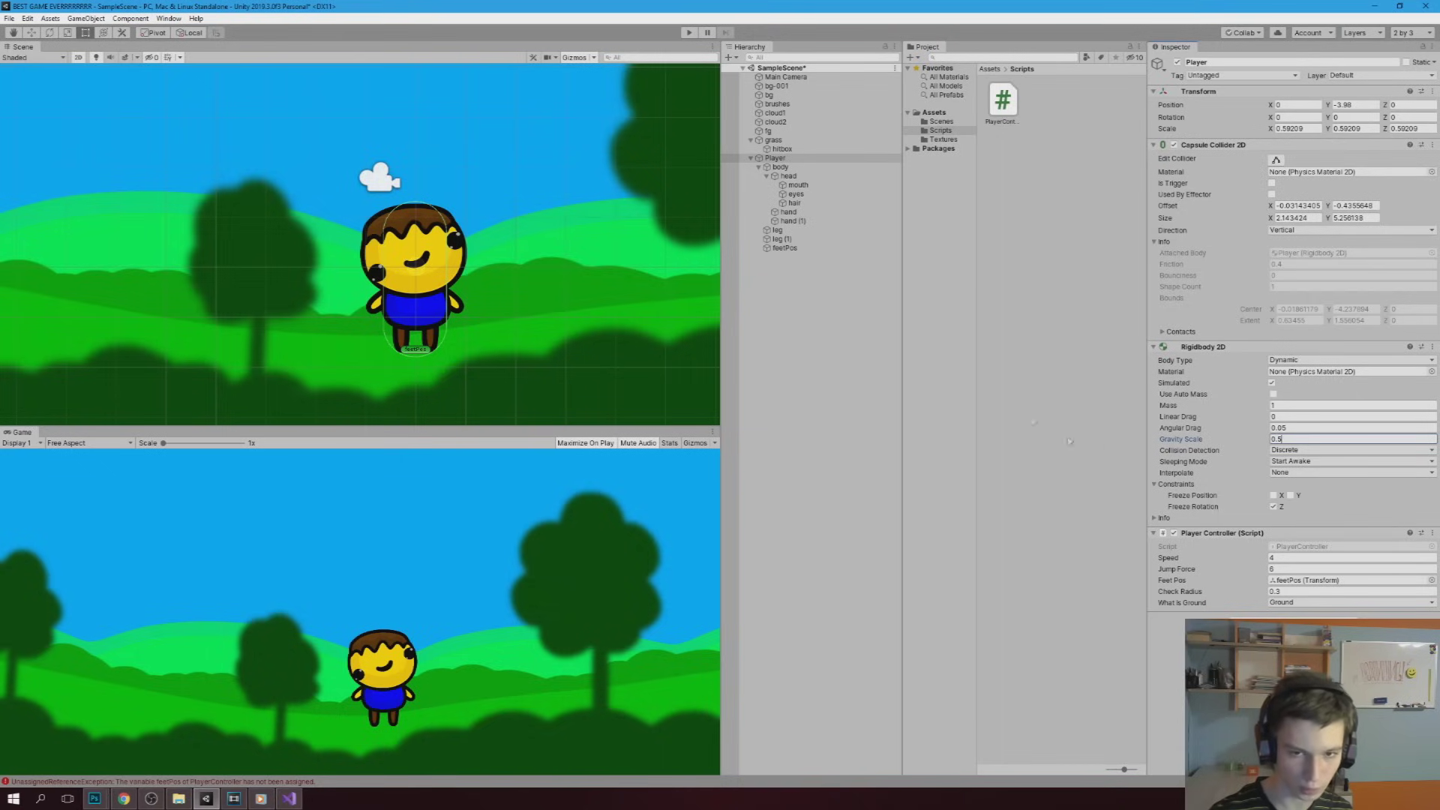
pyautogui.click(688, 33)
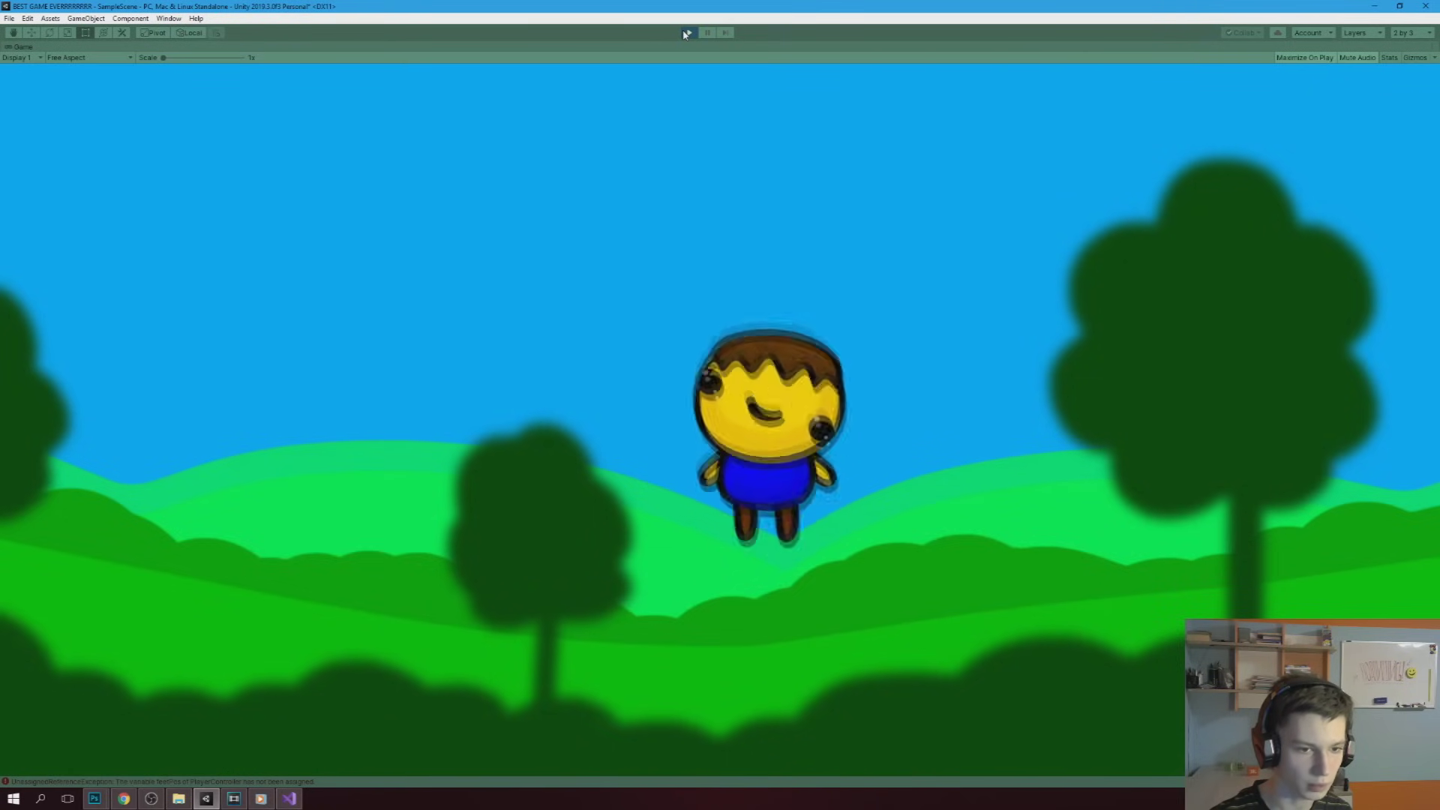
pyautogui.click(685, 34)
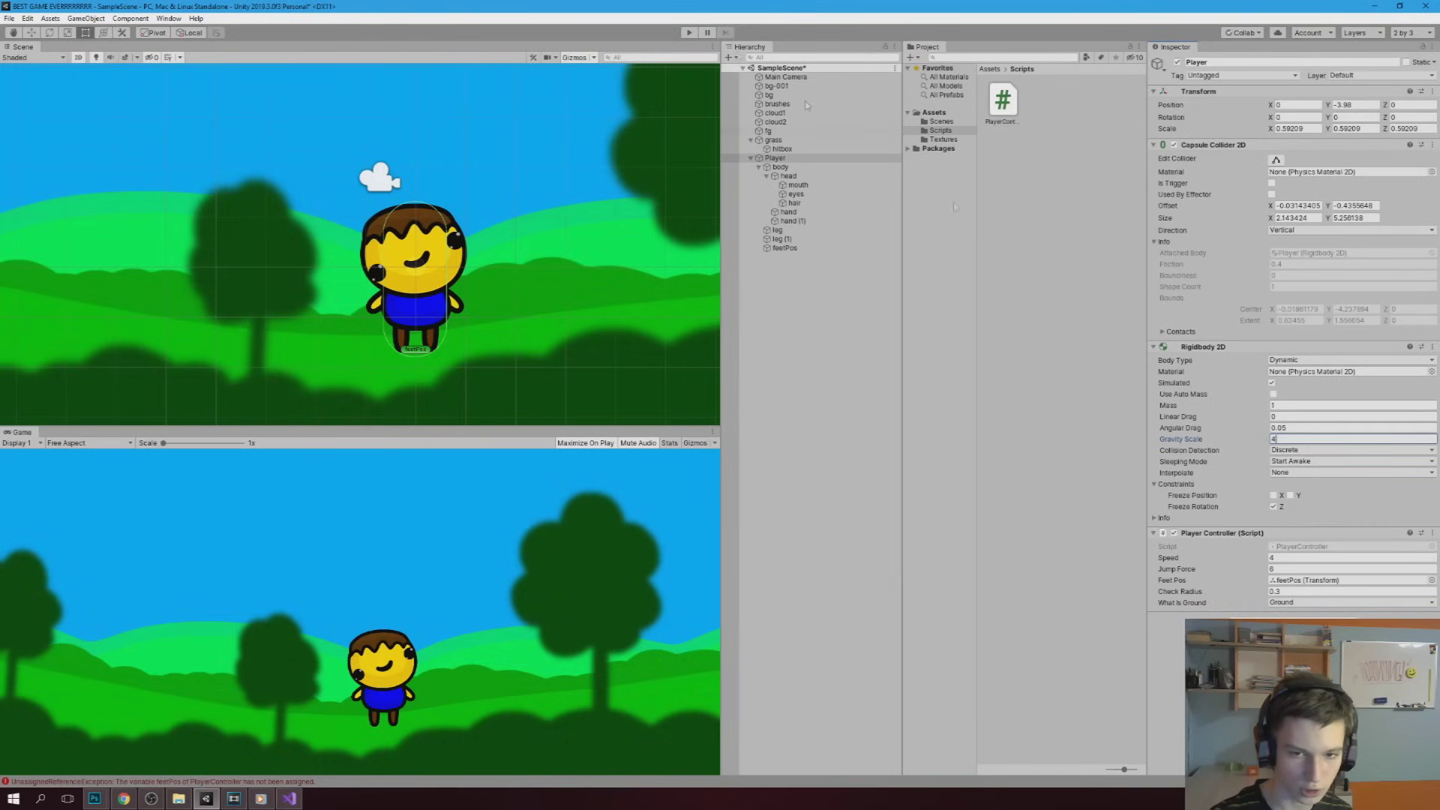
# Playtest walking and jumping again with Gravity Scale 4, then stop
pyautogui.click(687, 33)
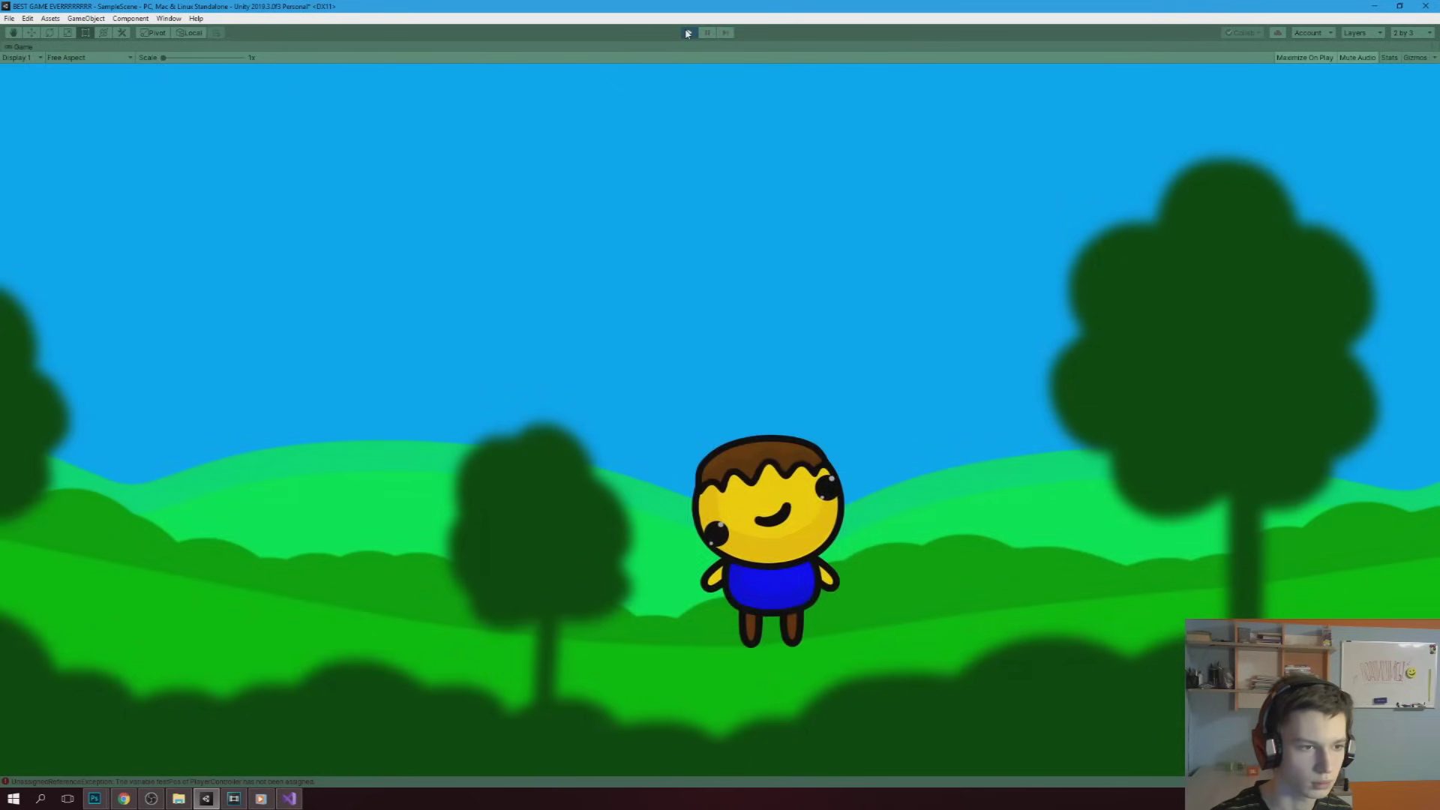
pyautogui.press('a')
pyautogui.press('d')
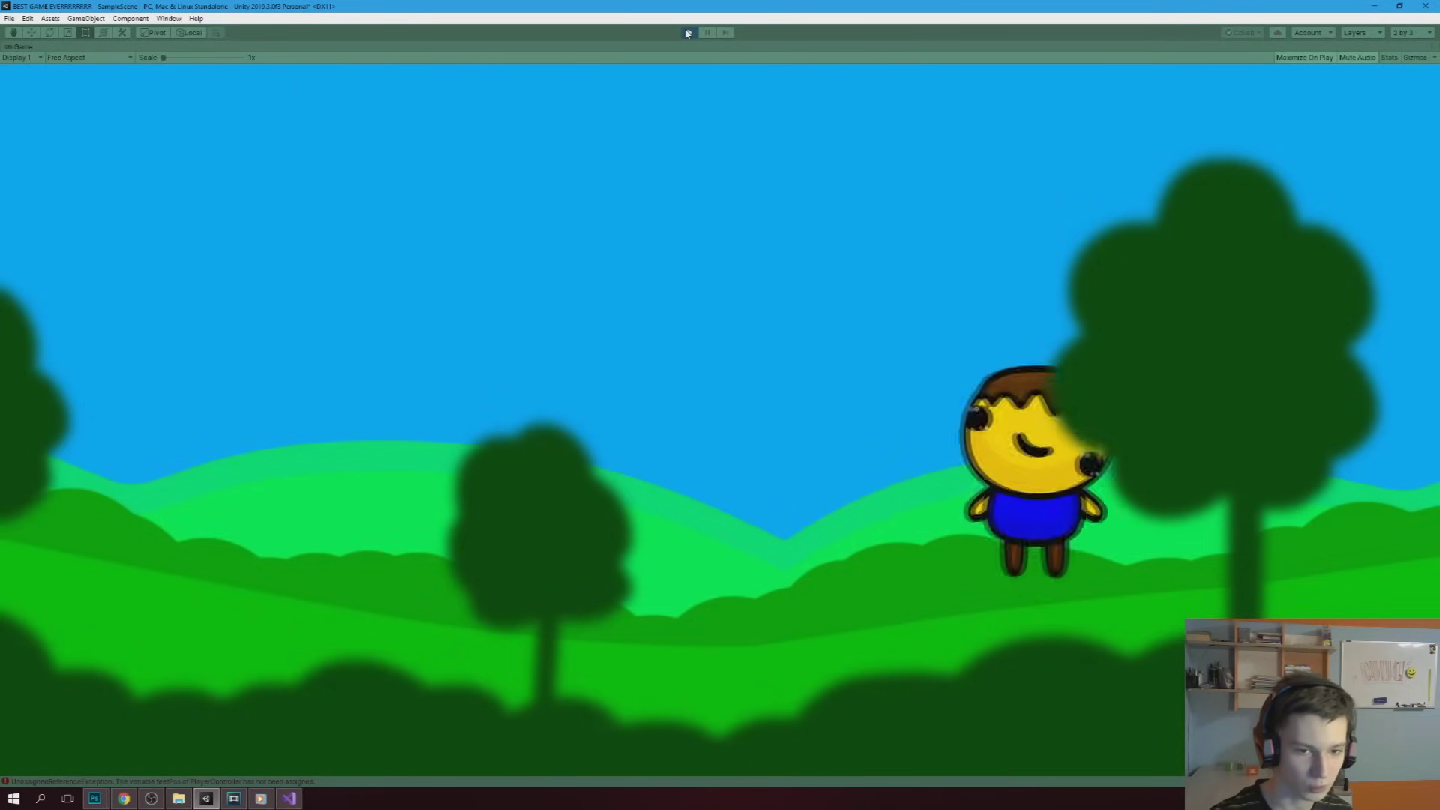
pyautogui.press('a')
pyautogui.click(688, 33)
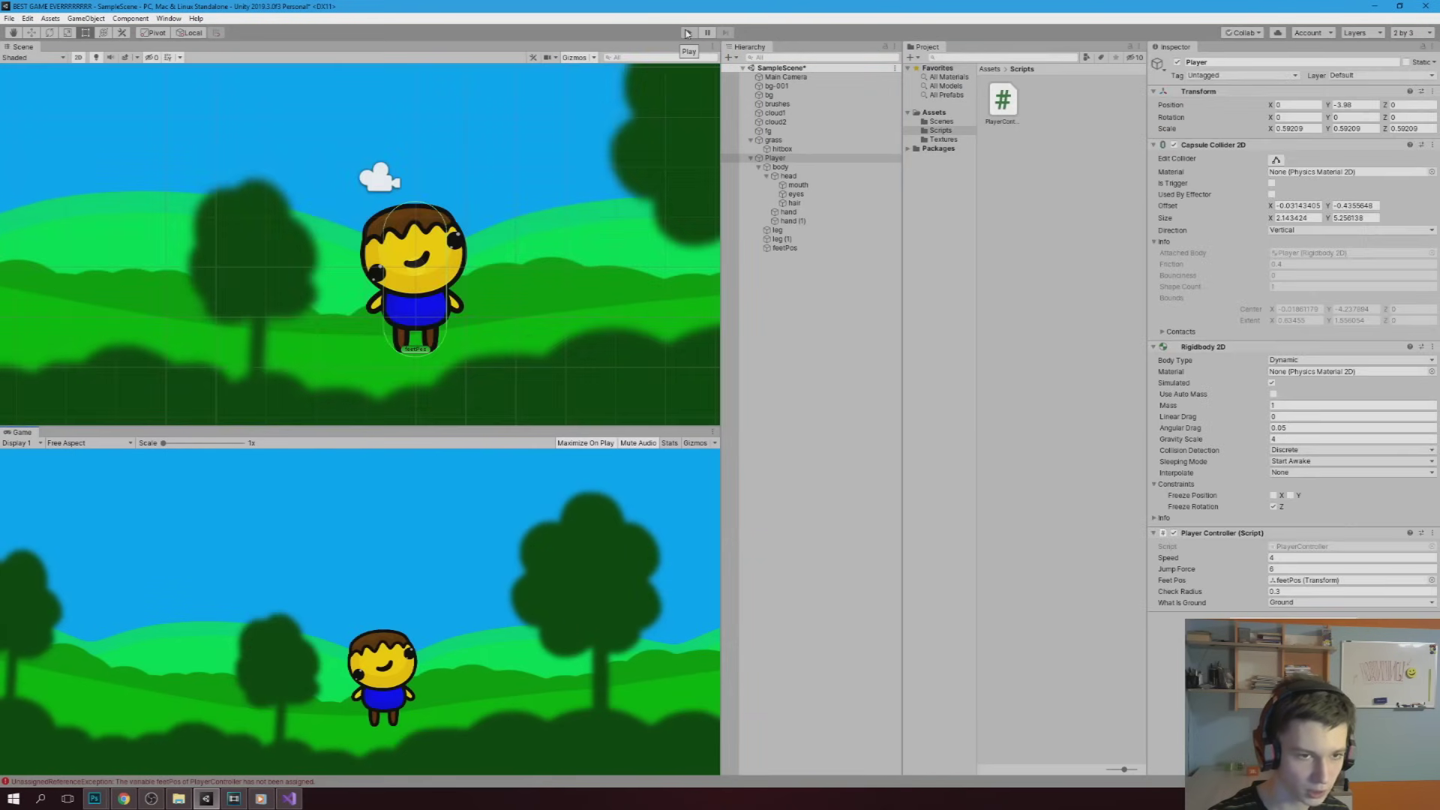